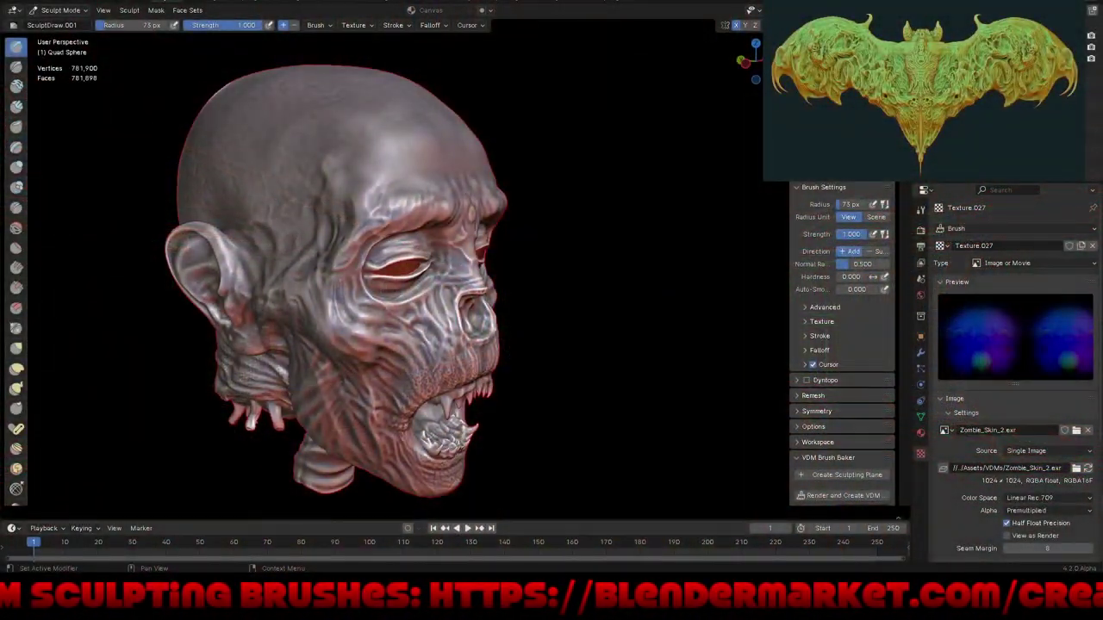
Step: Stamp a wrinkled skin patch onto the forehead, then undo it
mouse_move(689, 343)
middle_mouse_down()
mouse_move(614, 291)
mouse_move(613, 239)
mouse_move(623, 252)
middle_mouse_up()
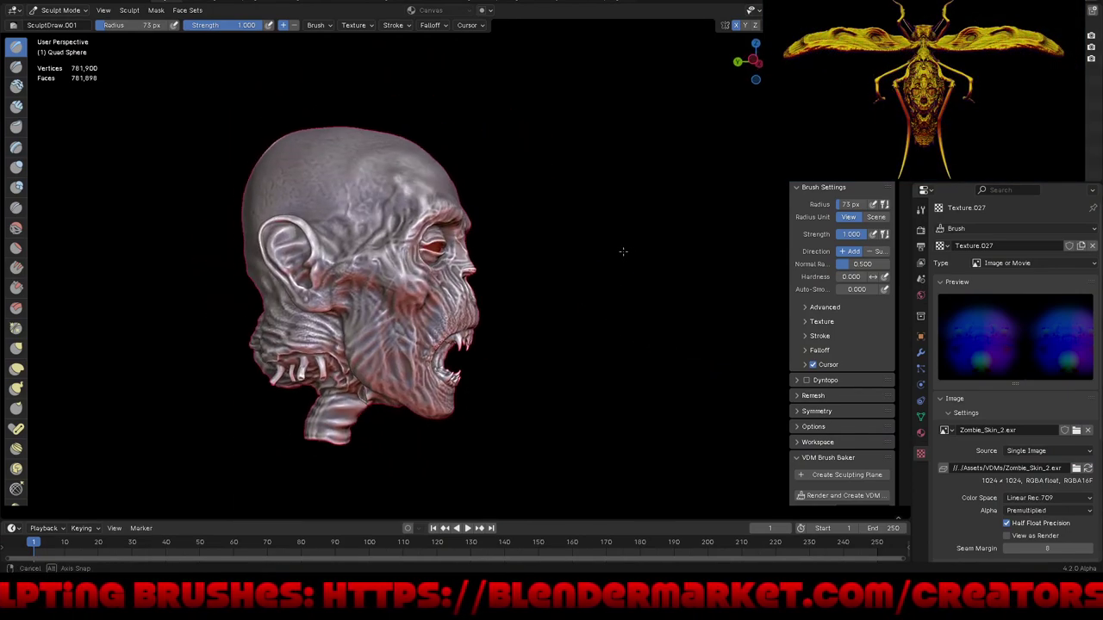
scroll(388, 234, "up", 2)
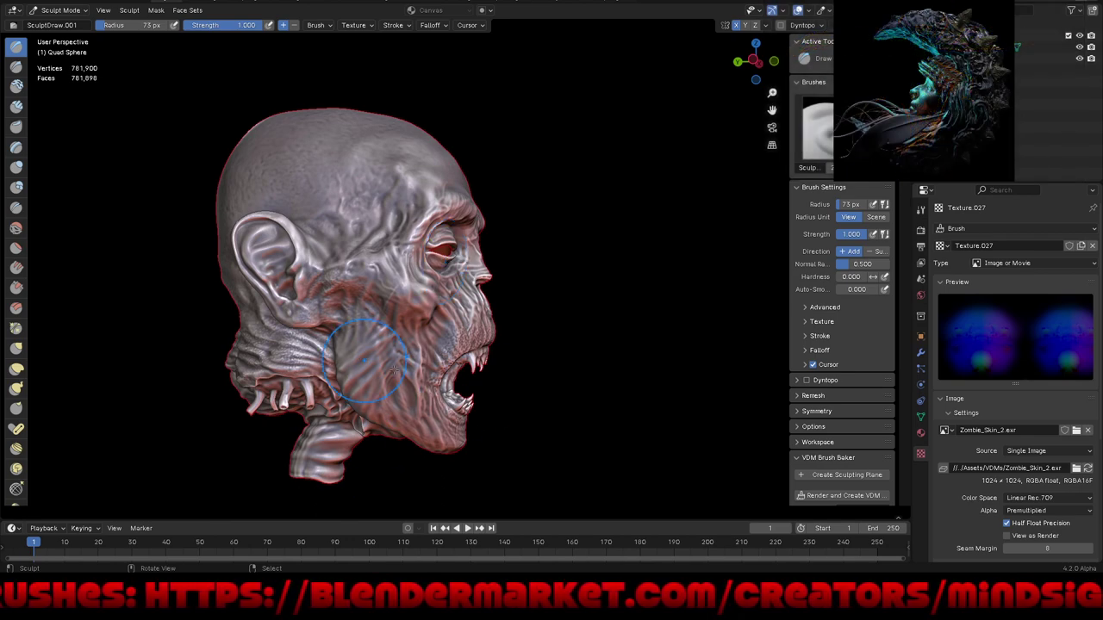
mouse_move(488, 360)
middle_mouse_down()
mouse_move(554, 374)
mouse_move(521, 375)
middle_mouse_up()
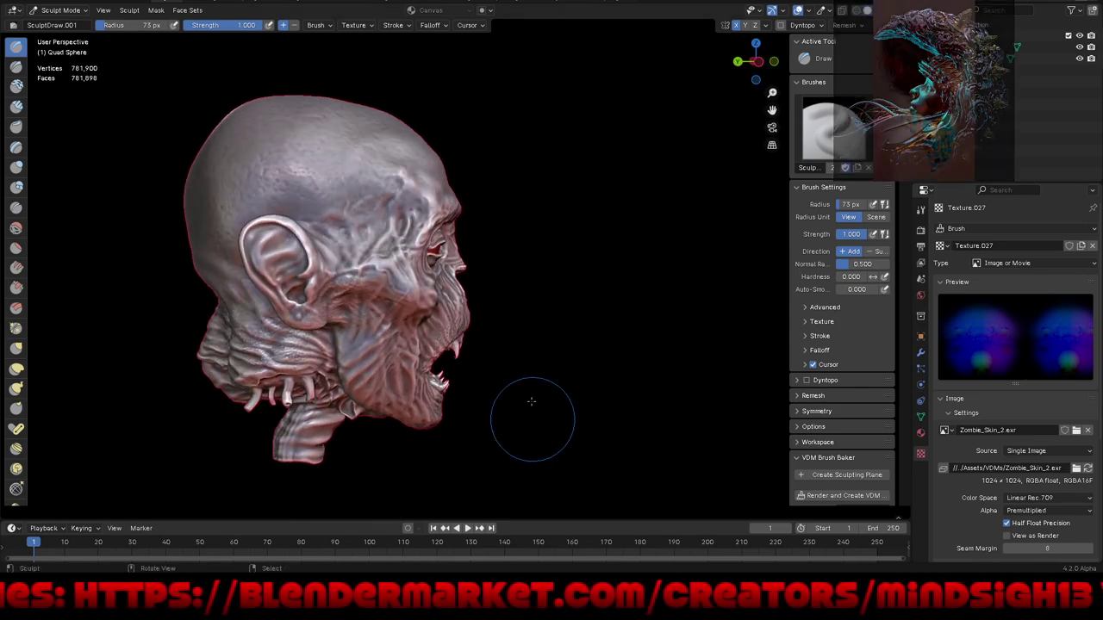
mouse_move(529, 419)
middle_mouse_down()
mouse_move(519, 384)
mouse_move(546, 369)
mouse_move(470, 258)
middle_mouse_up()
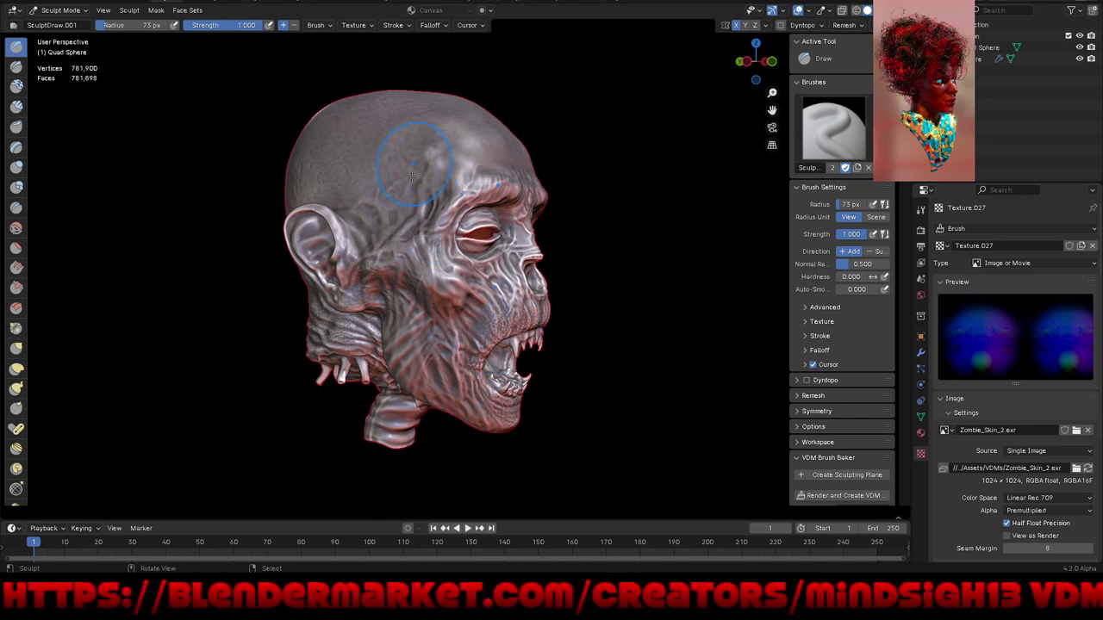
middle_click_drag(412, 176, 416, 189, "ctrl")
mouse_move(421, 196)
left_mouse_down()
mouse_move(473, 226)
mouse_move(497, 267)
left_mouse_up()
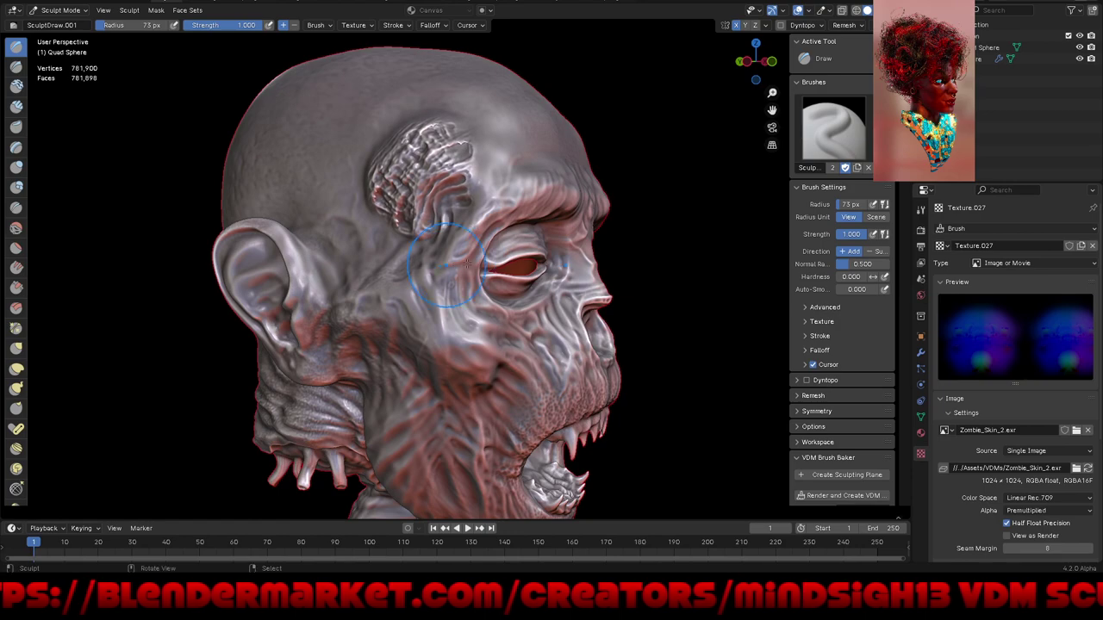
mouse_move(497, 267)
middle_mouse_down()
mouse_move(560, 277)
mouse_move(430, 246)
middle_mouse_up()
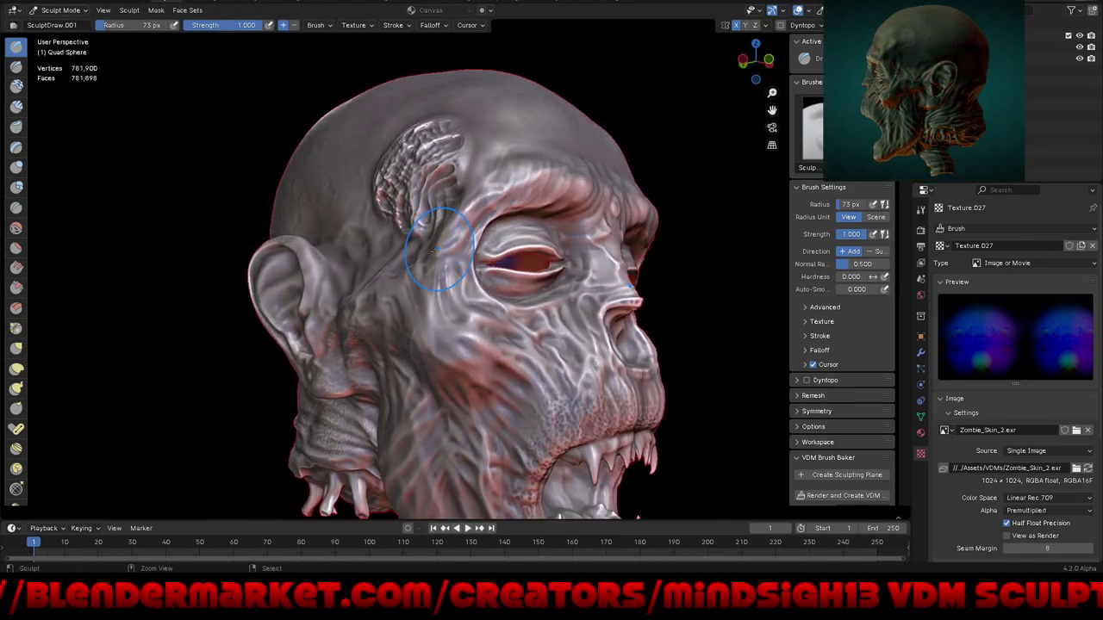
key("ctrl+z")
Step: Set the brush strength to 0.406
key("shift+f")
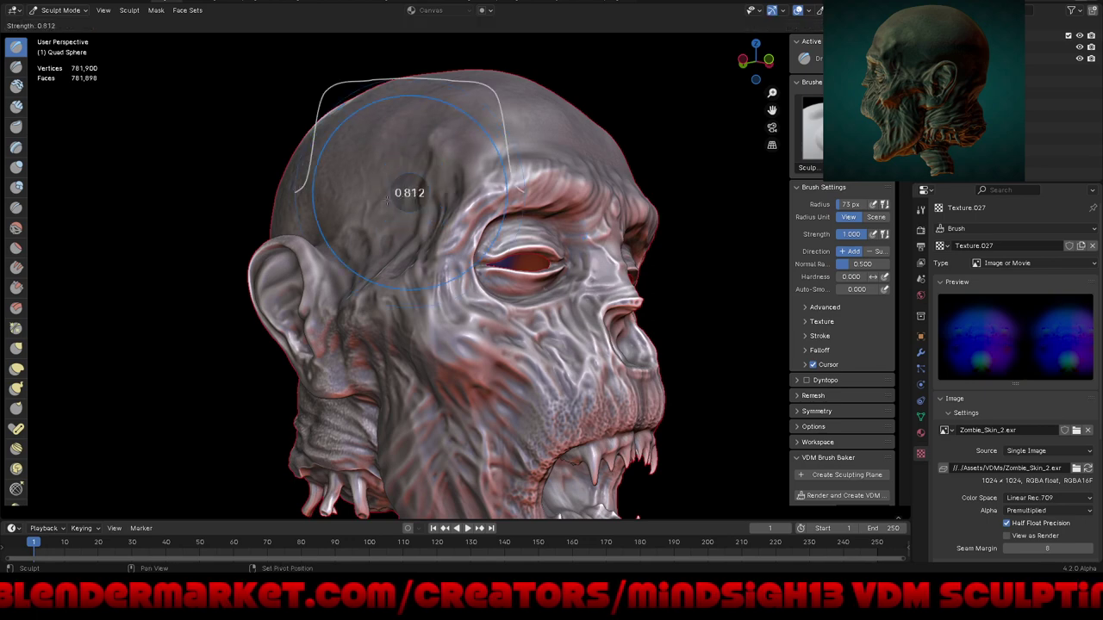
left_click(336, 225)
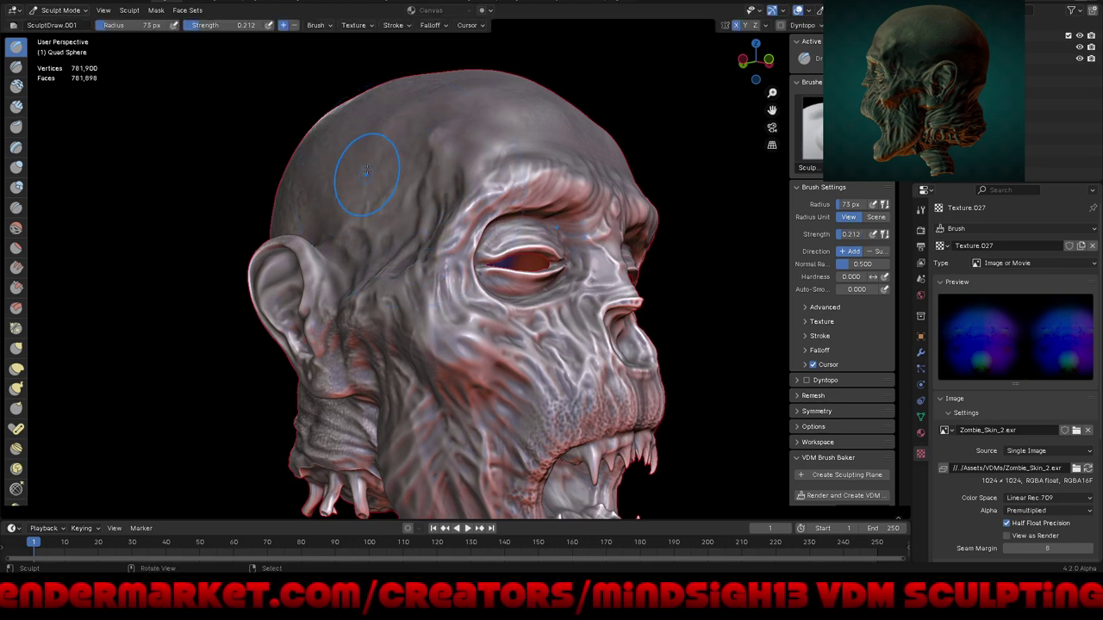
key("shift+f")
left_click(390, 219)
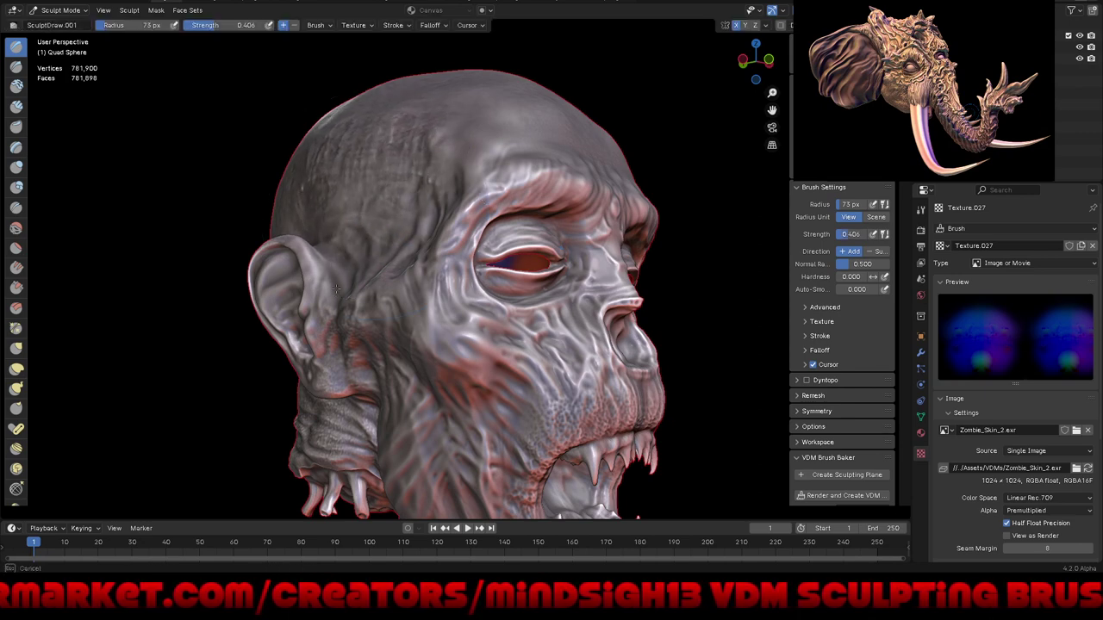
Step: Paint wrinkled skin detail across the upper and back skull
mouse_move(336, 289)
middle_mouse_down()
mouse_move(435, 327)
mouse_move(289, 239)
middle_mouse_up()
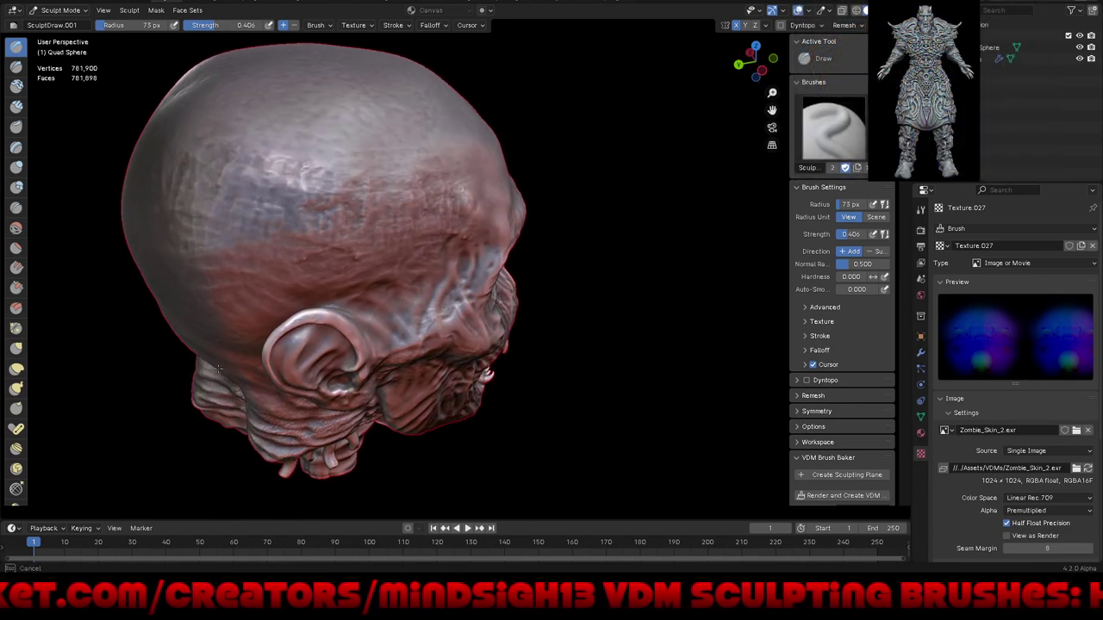
mouse_move(218, 369)
left_mouse_down()
mouse_move(199, 181)
mouse_move(241, 267)
mouse_move(194, 219)
mouse_move(225, 75)
mouse_move(247, 58)
left_mouse_up()
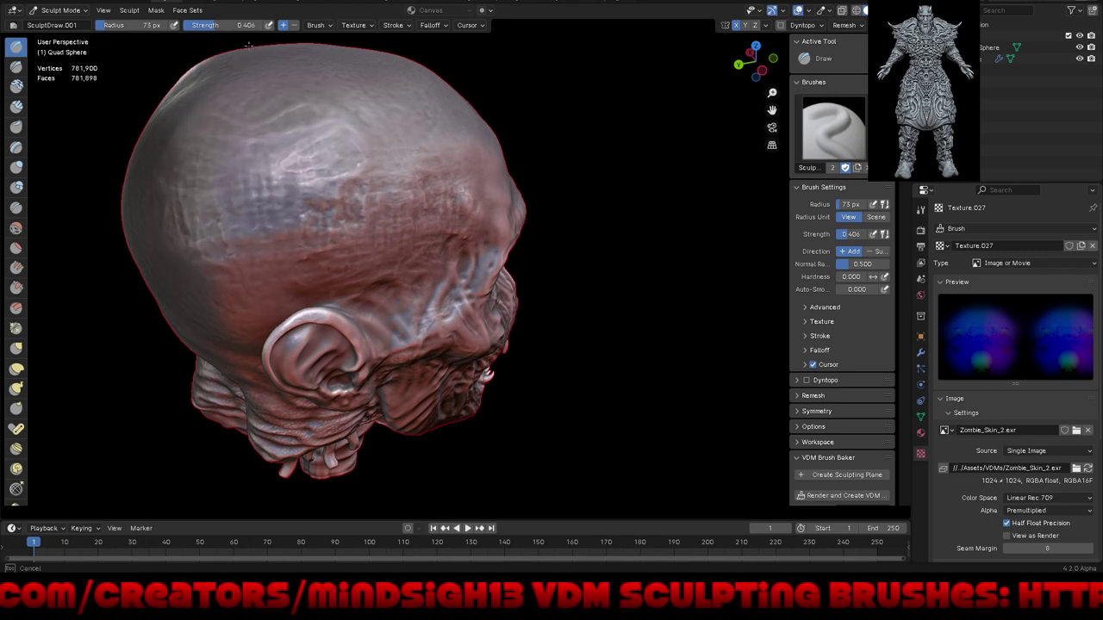
mouse_move(287, 202)
middle_mouse_down()
mouse_move(405, 310)
mouse_move(529, 260)
mouse_move(578, 275)
mouse_move(628, 258)
mouse_move(574, 296)
mouse_move(537, 272)
middle_mouse_up()
scroll(469, 266, "down", 4)
scroll(555, 273, "up", 2)
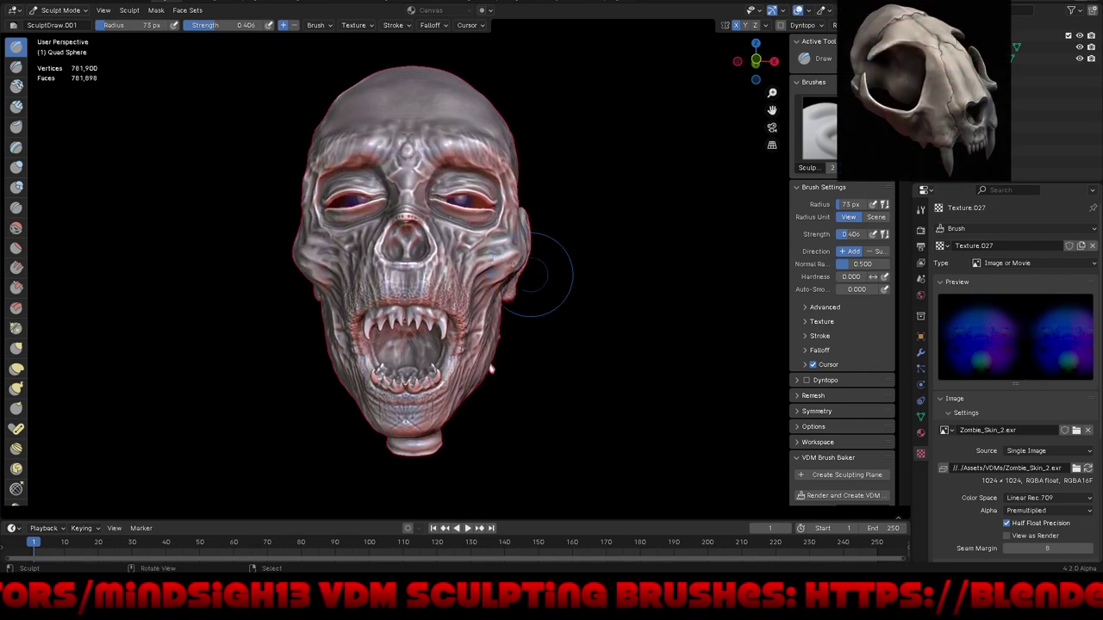
Step: Switch to Grab and pull the nose bridge down to lengthen the nose
key("g")
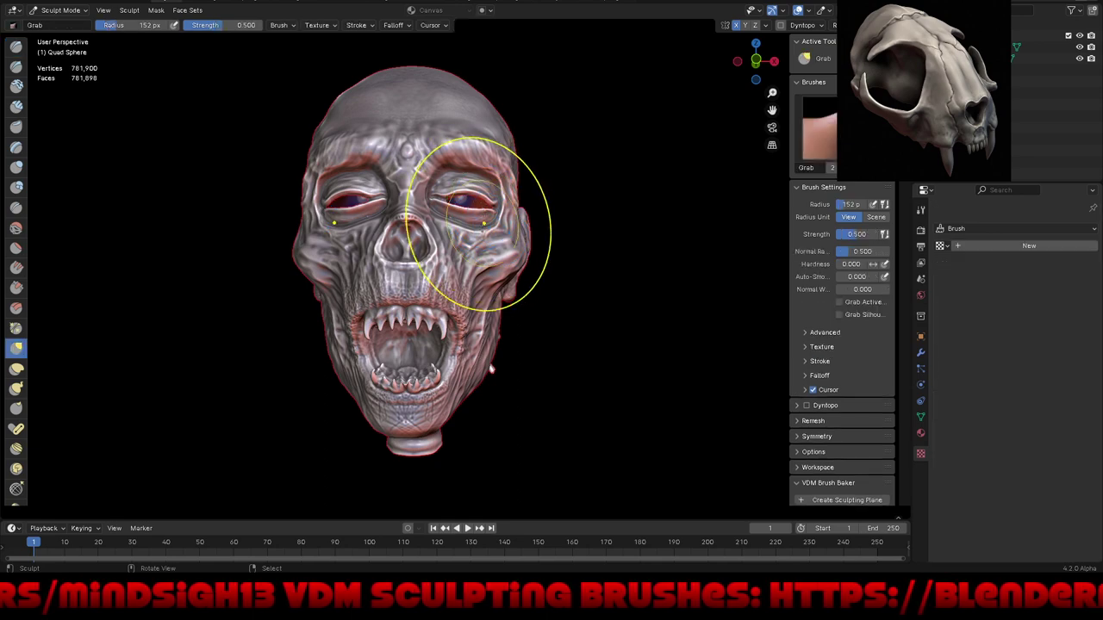
scroll(487, 215, "up", 3)
middle_click_drag(489, 218, 509, 215)
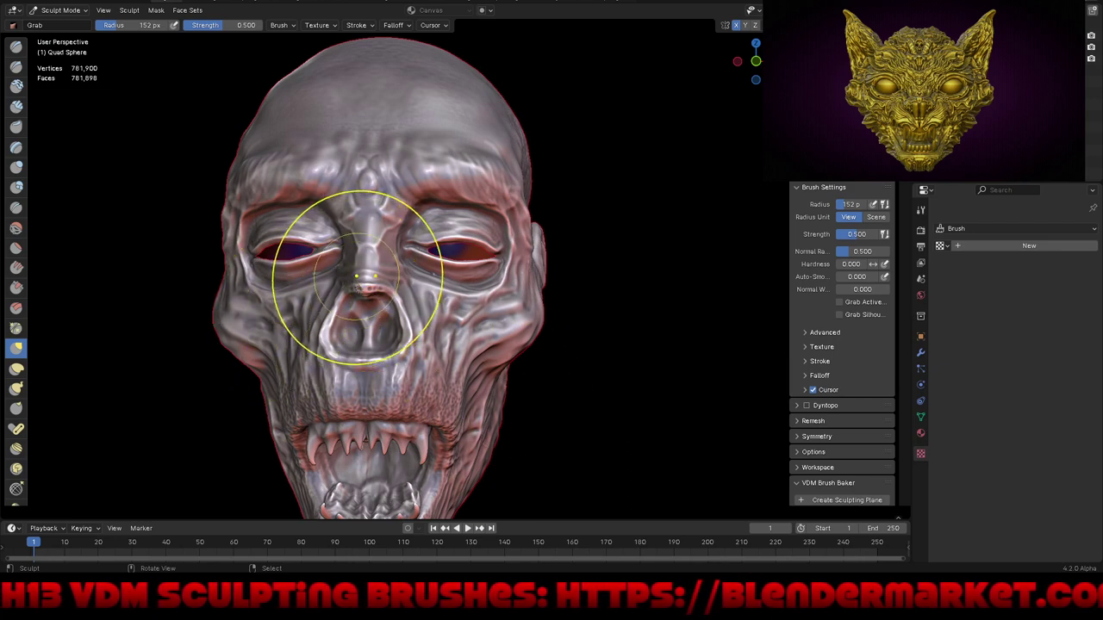
left_click_drag(357, 277, 366, 274)
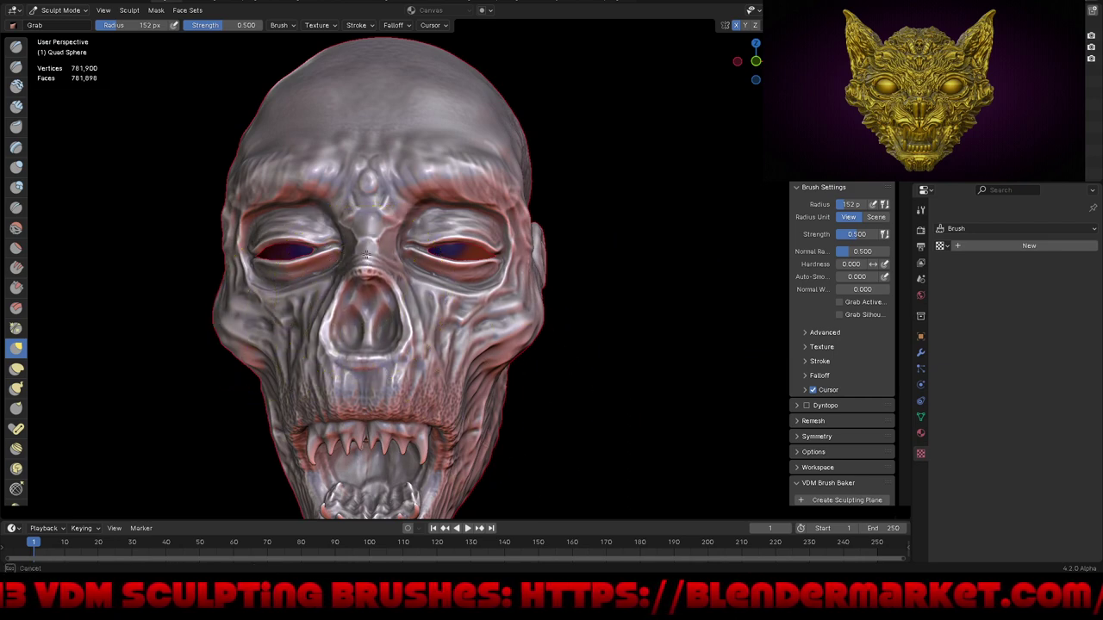
left_click_drag(366, 274, 373, 379)
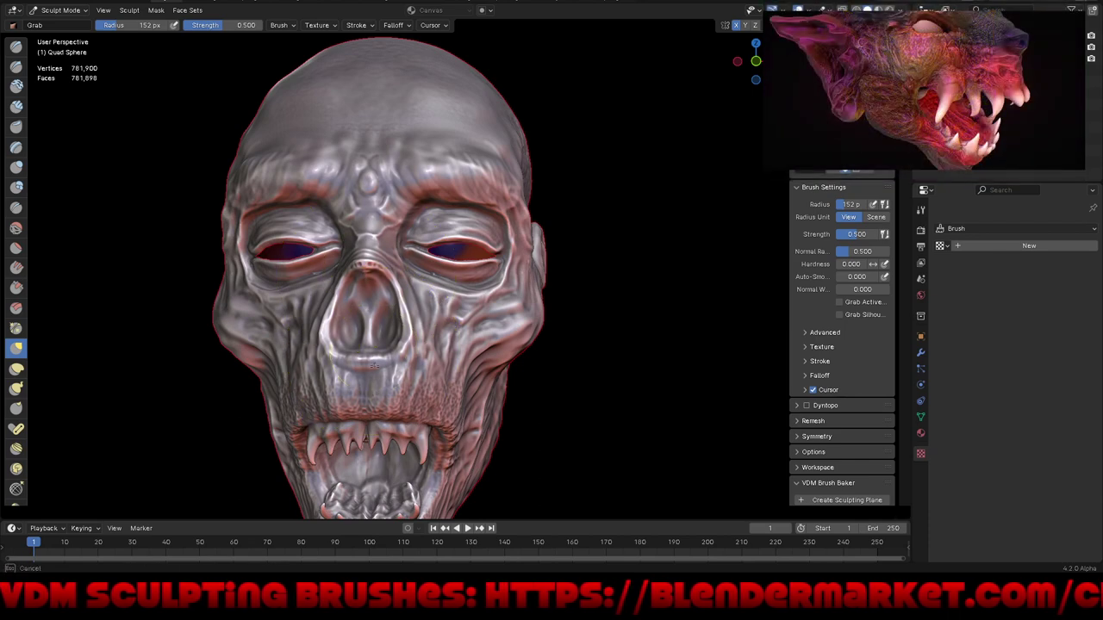
Step: Pull the cheek surface up and back
mouse_move(373, 384)
middle_mouse_down()
mouse_move(500, 374)
mouse_move(505, 355)
mouse_move(419, 356)
middle_mouse_up()
scroll(405, 344, "up", 2)
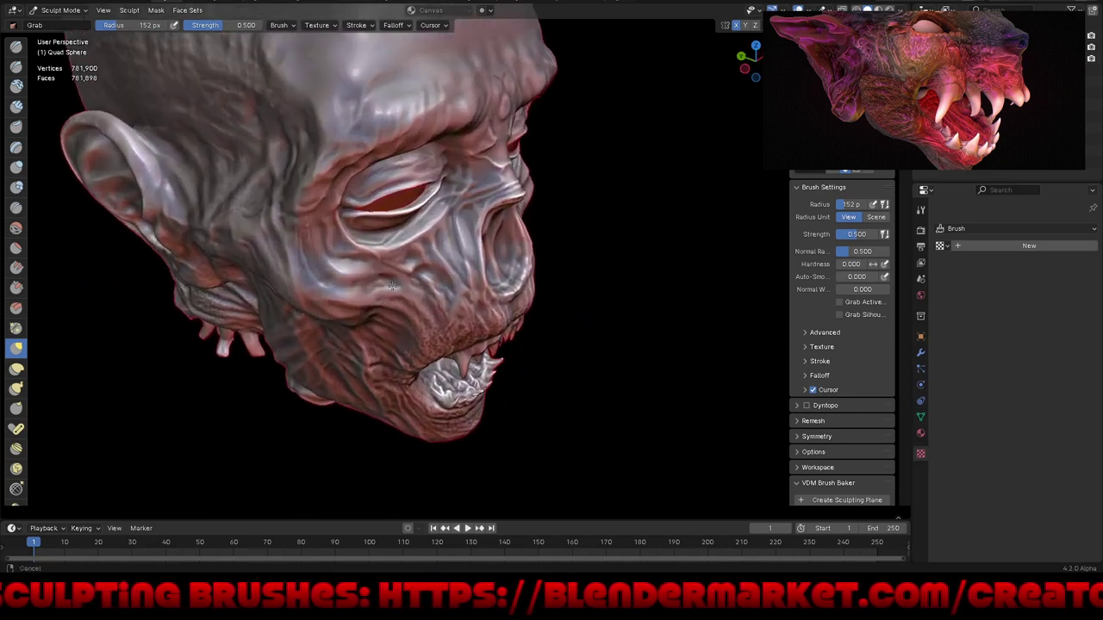
scroll(385, 322, "up", 2)
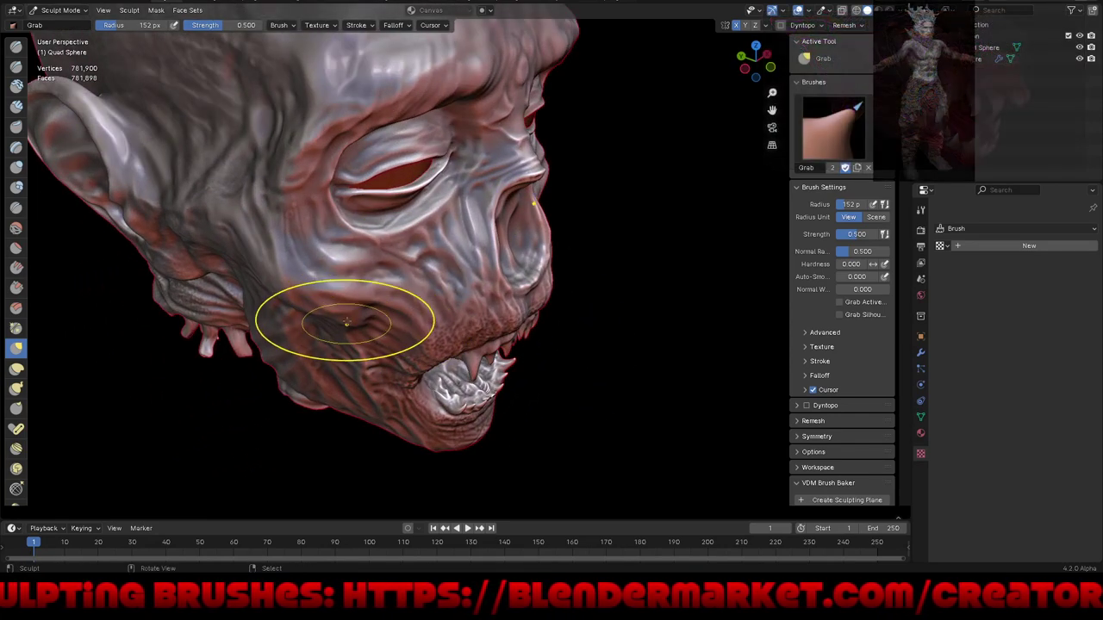
left_click_drag(290, 285, 274, 264)
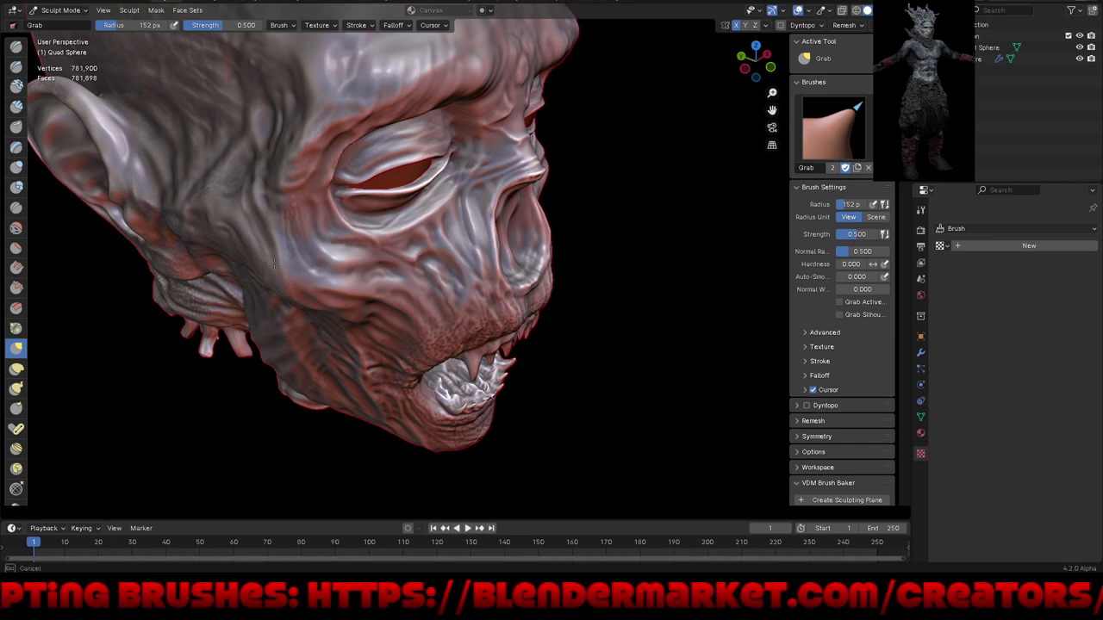
Step: Push the jaw and upper lip upward around the fangs
mouse_move(290, 286)
middle_mouse_down()
mouse_move(406, 283)
mouse_move(466, 342)
middle_mouse_up()
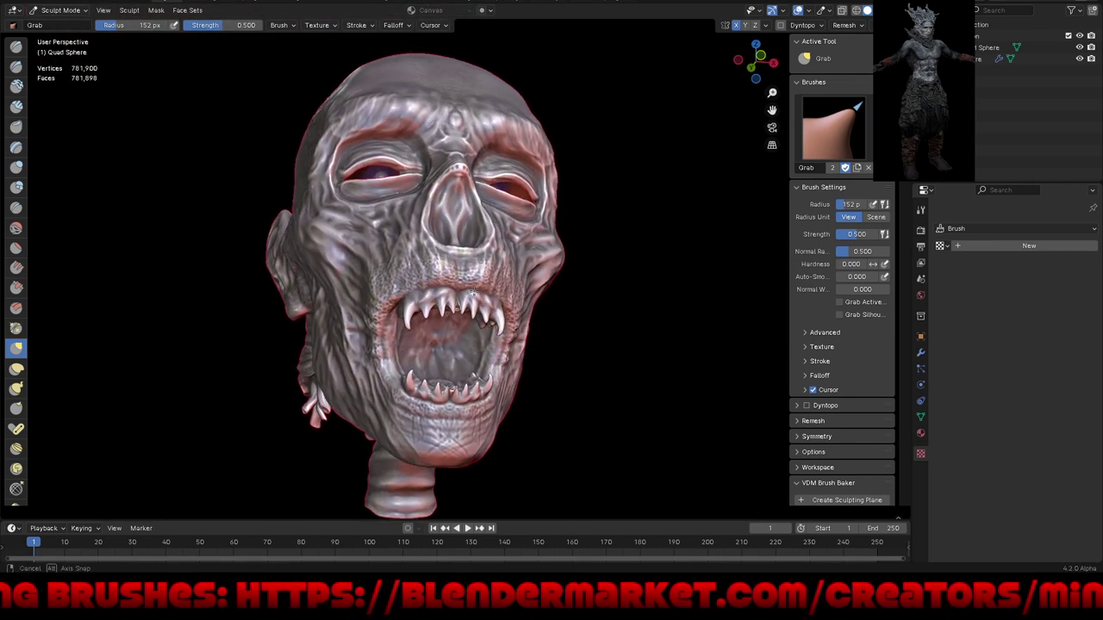
left_click_drag(465, 343, 456, 299)
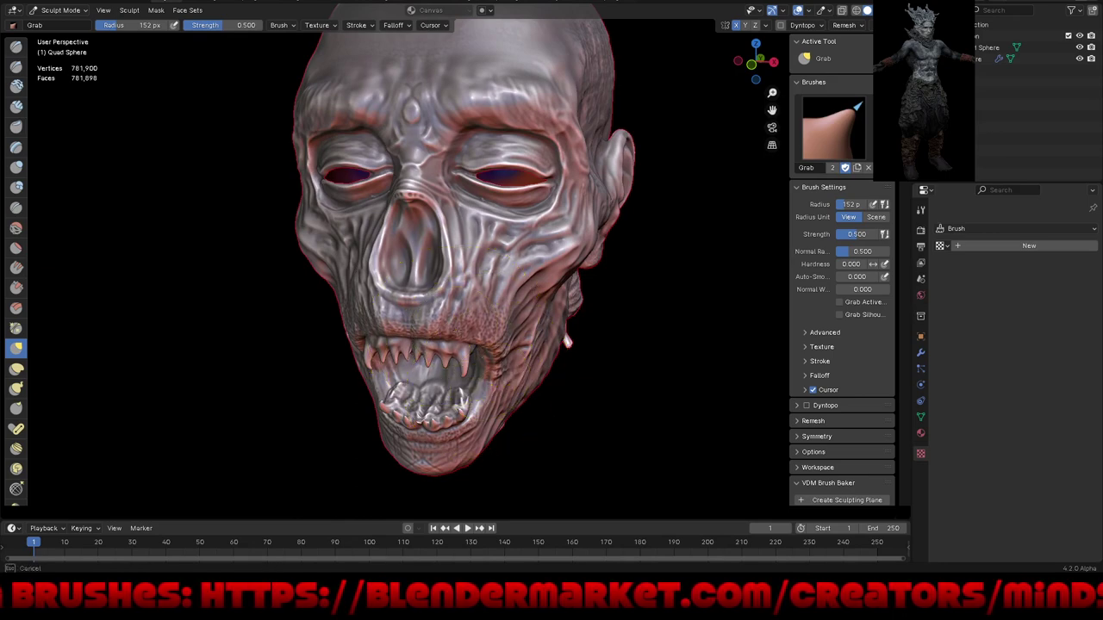
scroll(469, 353, "up", 3)
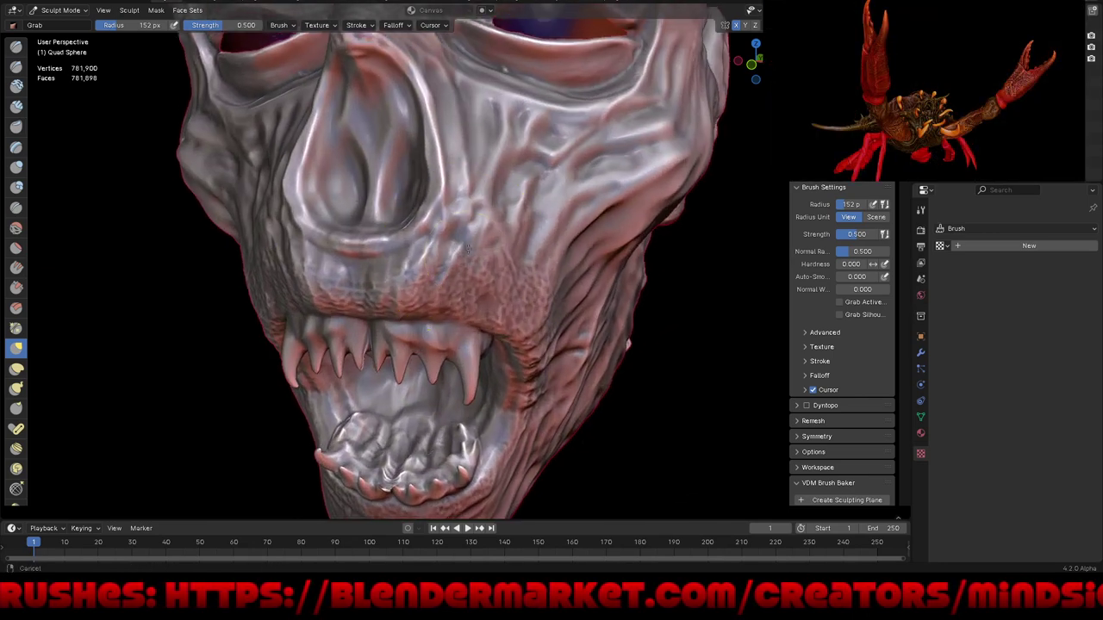
mouse_move(443, 286)
left_mouse_down()
mouse_move(465, 263)
mouse_move(480, 308)
left_mouse_up()
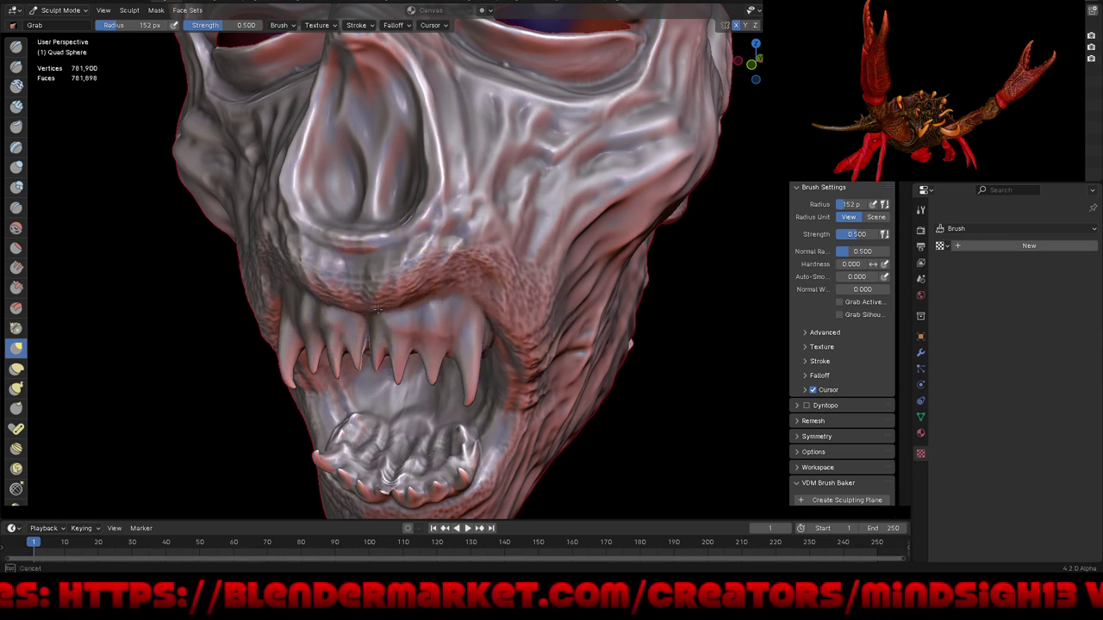
scroll(377, 347, "up", 5)
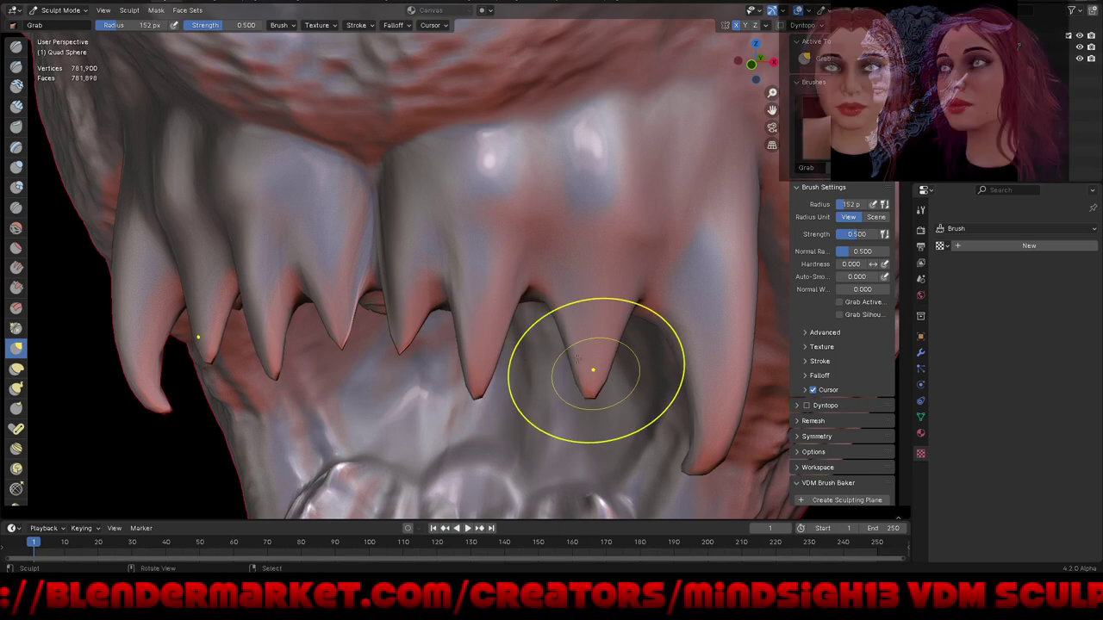
scroll(586, 369, "down", 5)
scroll(534, 288, "down", 3)
mouse_move(556, 302)
middle_mouse_down()
mouse_move(505, 353)
mouse_move(598, 353)
mouse_move(520, 291)
mouse_move(568, 347)
mouse_move(548, 330)
mouse_move(591, 345)
mouse_move(598, 316)
mouse_move(624, 353)
mouse_move(664, 369)
mouse_move(591, 392)
mouse_move(565, 374)
mouse_move(566, 361)
middle_mouse_up()
Step: Maximize the 3D view and snap to a side view of the head
key("ctrl+space")
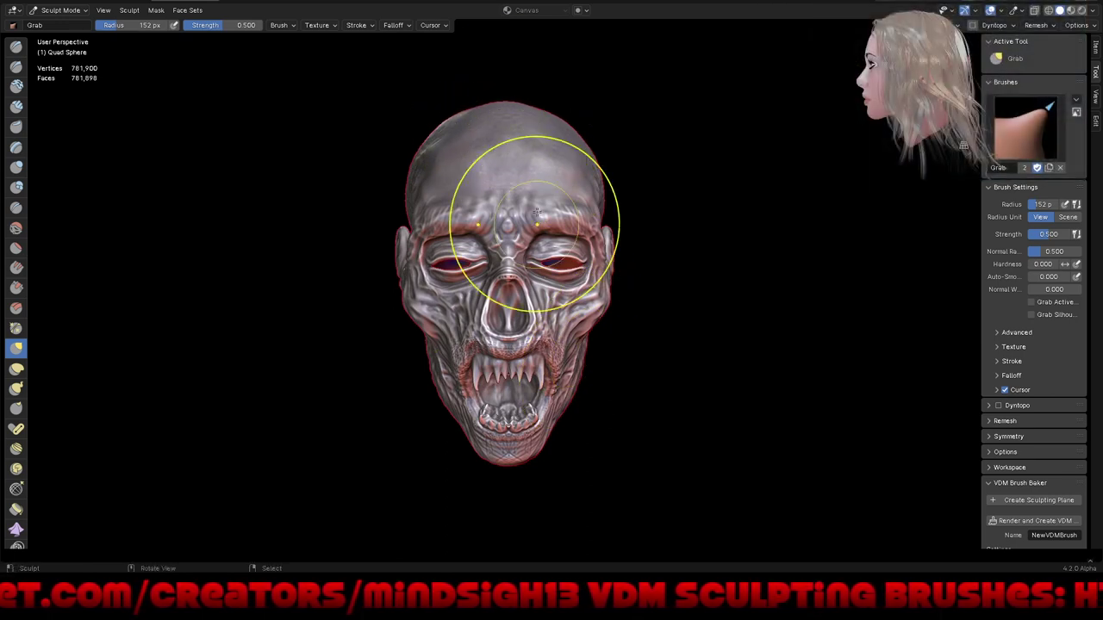
mouse_move(505, 227)
middle_mouse_down()
mouse_move(487, 200)
mouse_move(496, 120)
middle_mouse_up()
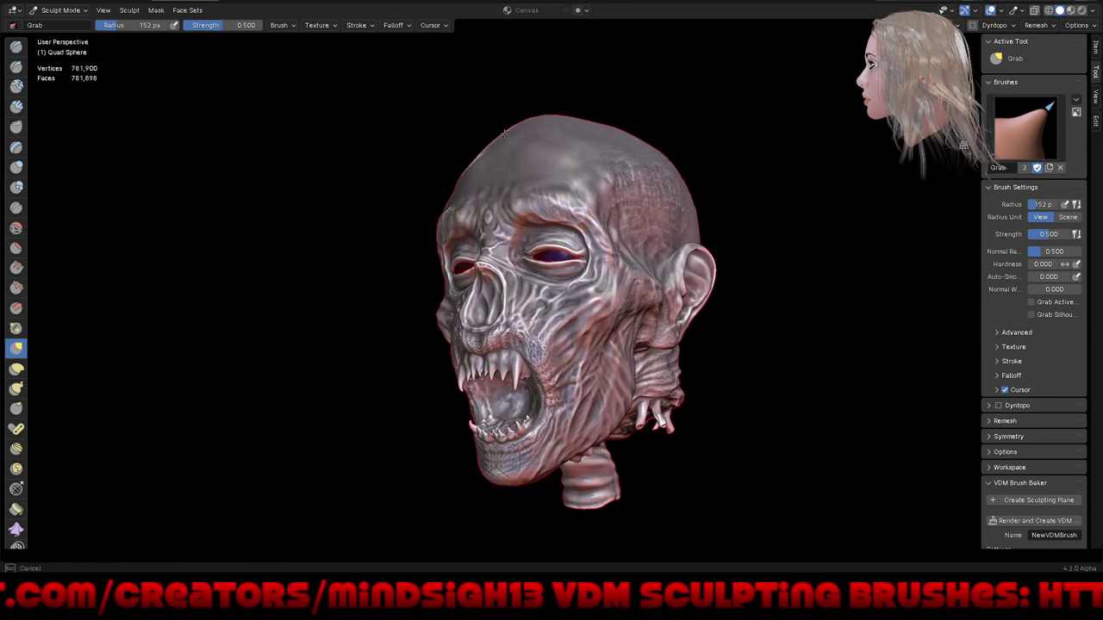
middle_click_drag(571, 140, 561, 143)
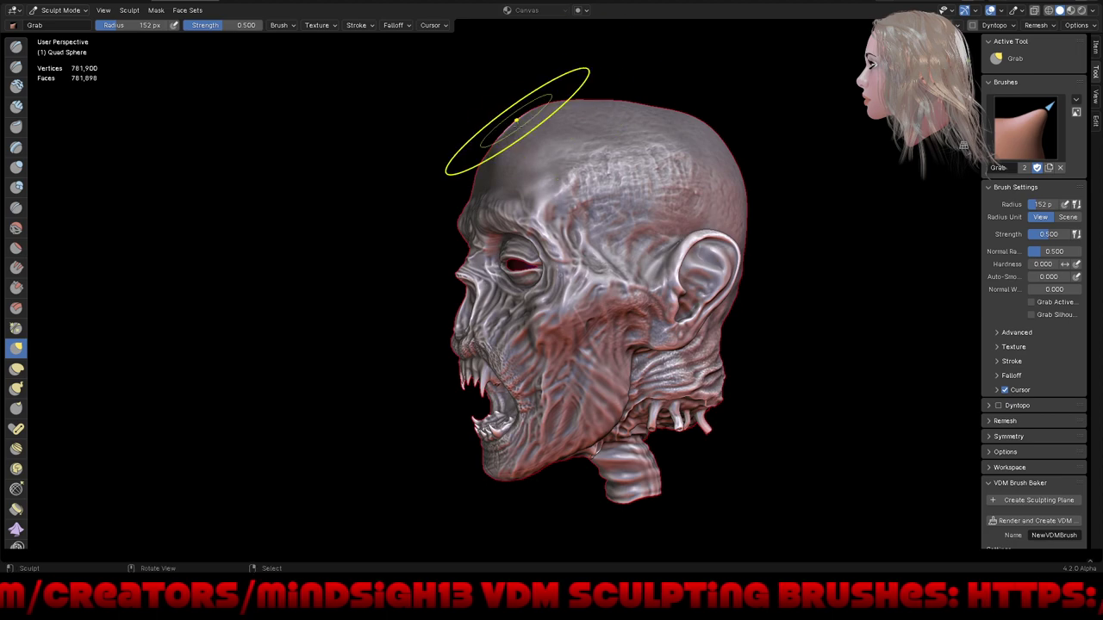
key("KP_3")
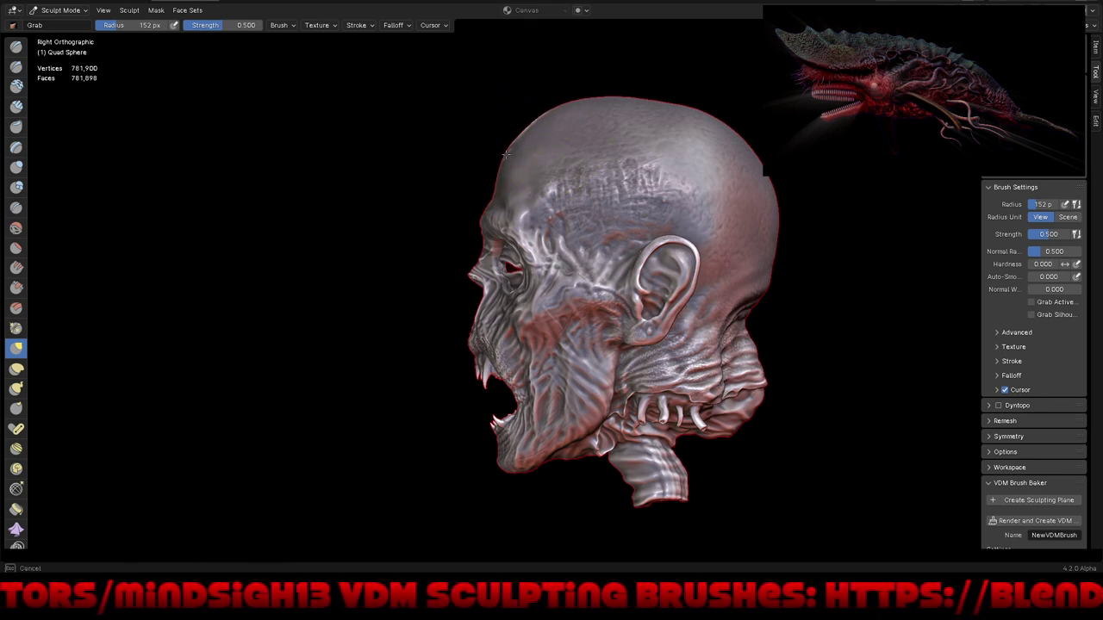
scroll(603, 184, "down", 3)
scroll(561, 129, "down", 1)
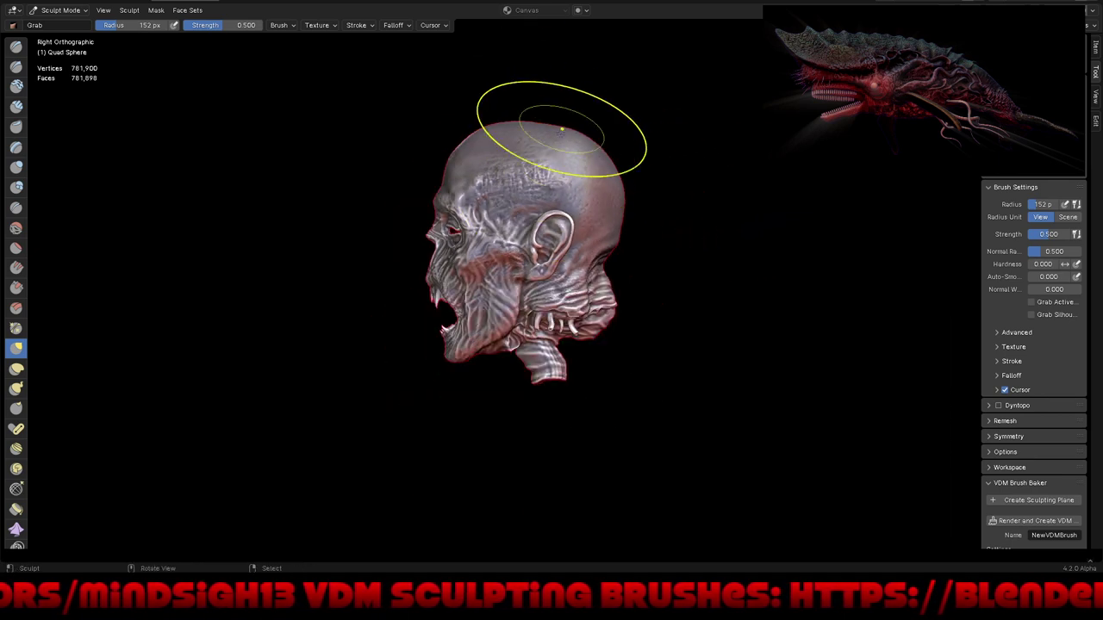
key("b")
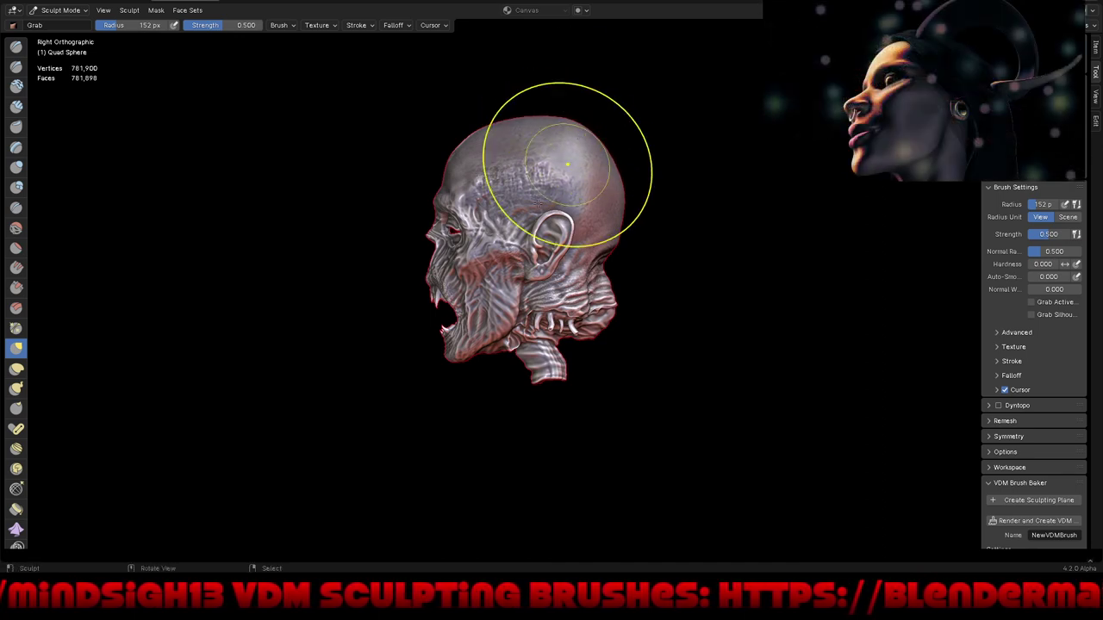
Step: Pull the top of the skull into a new profile from several angles
middle_click_drag(538, 203, 665, 184)
mouse_move(537, 111)
middle_mouse_down()
mouse_move(561, 137)
mouse_move(535, 109)
middle_mouse_up()
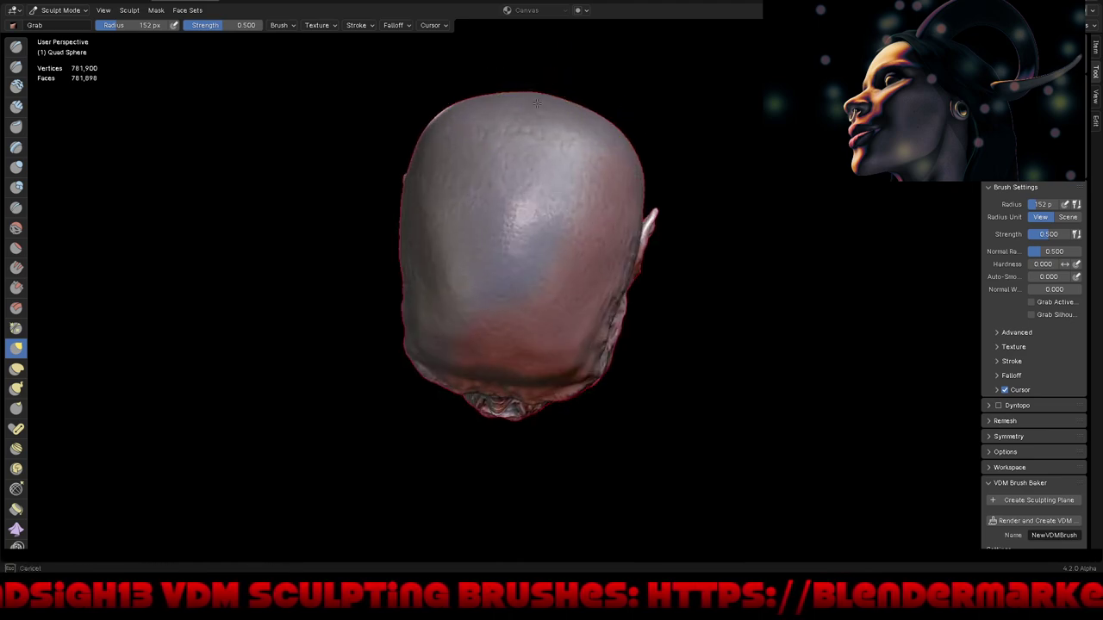
middle_click_drag(560, 246, 591, 147)
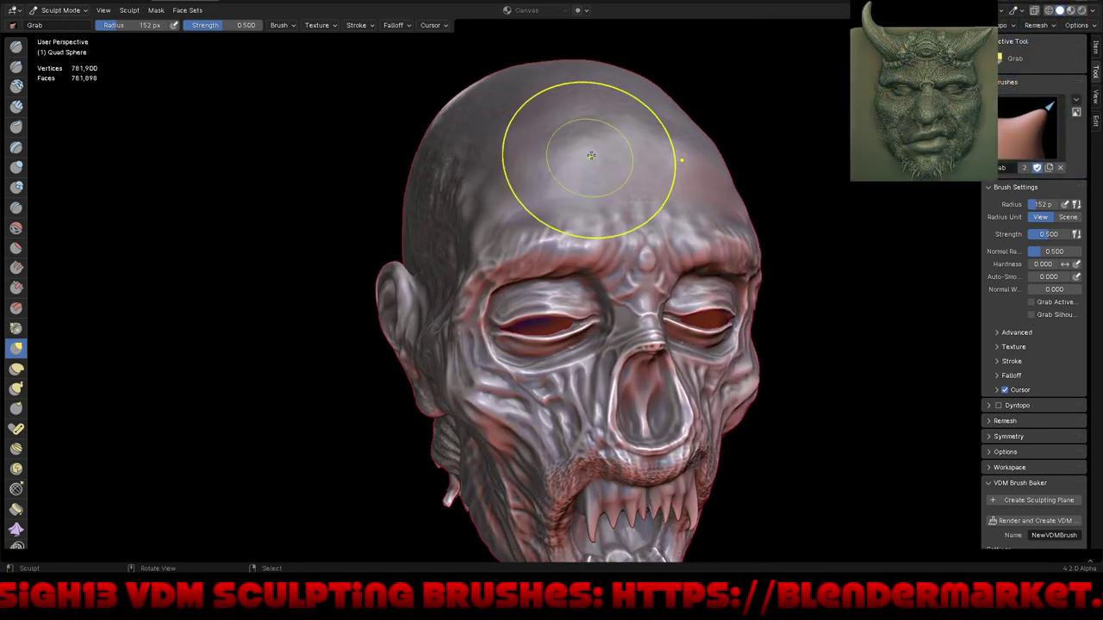
left_click_drag(661, 118, 667, 115)
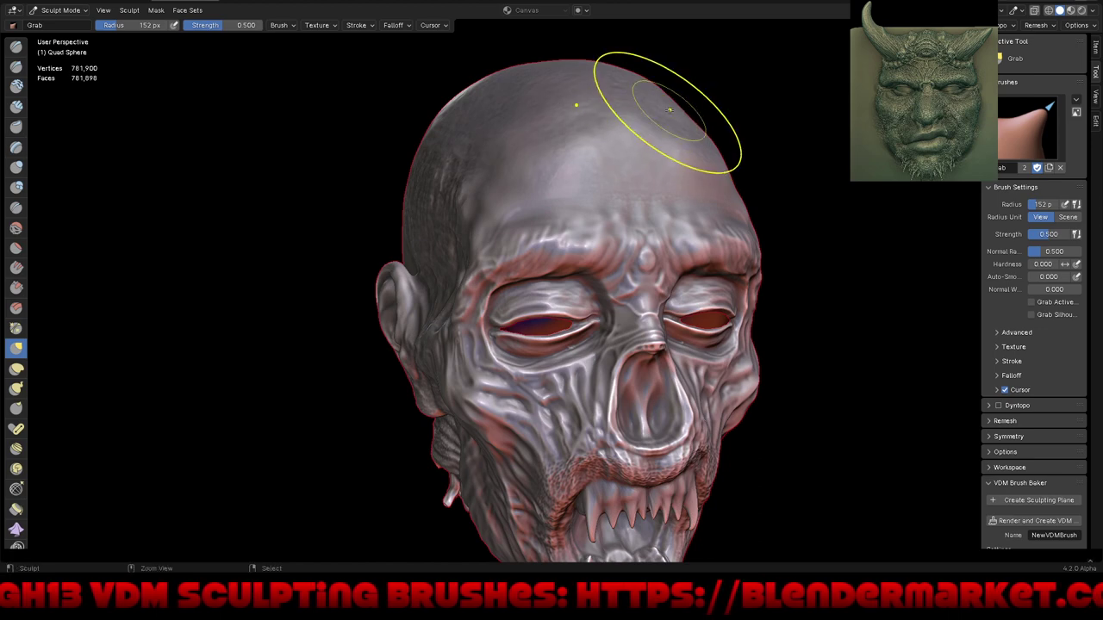
middle_click_drag(670, 140, 698, 135)
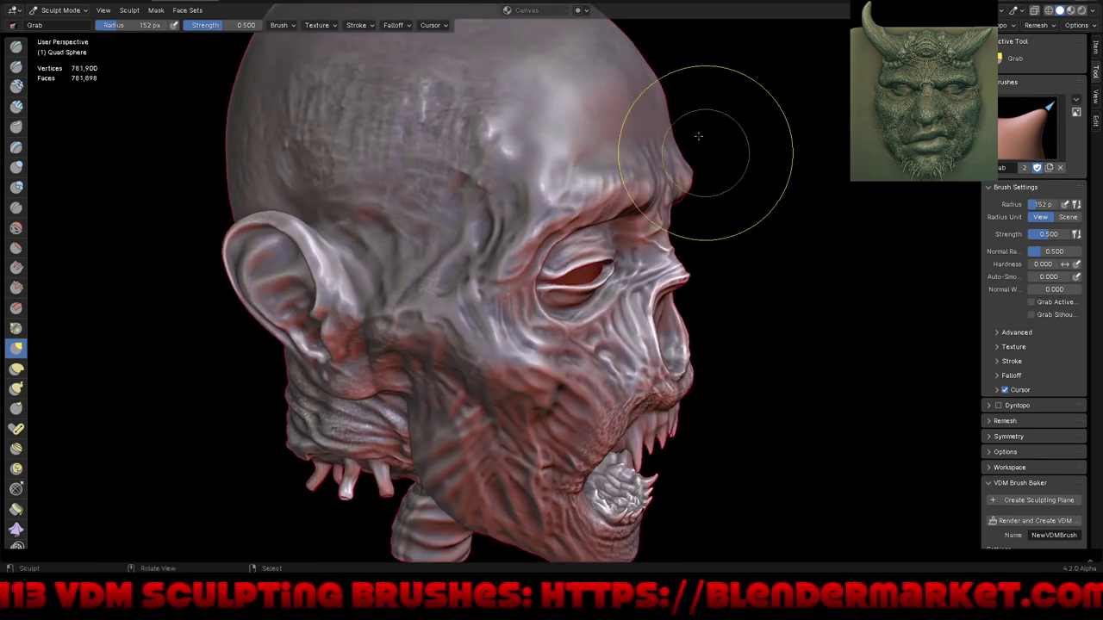
left_click_drag(669, 62, 634, 71)
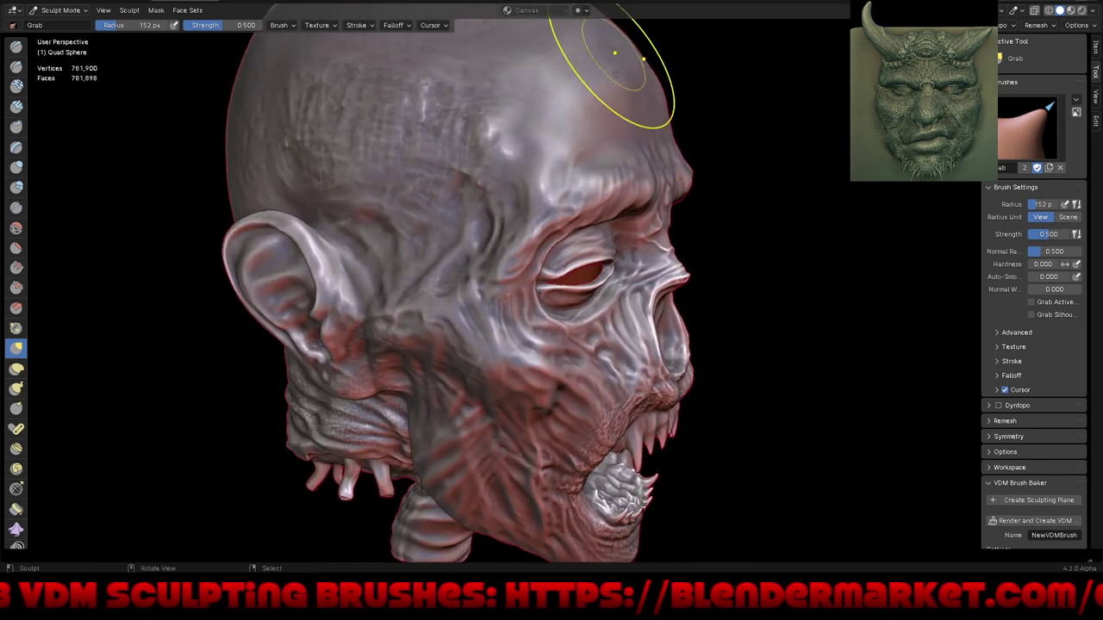
scroll(634, 69, "down", 5)
mouse_move(637, 129)
middle_mouse_down()
mouse_move(650, 239)
mouse_move(660, 212)
middle_mouse_up()
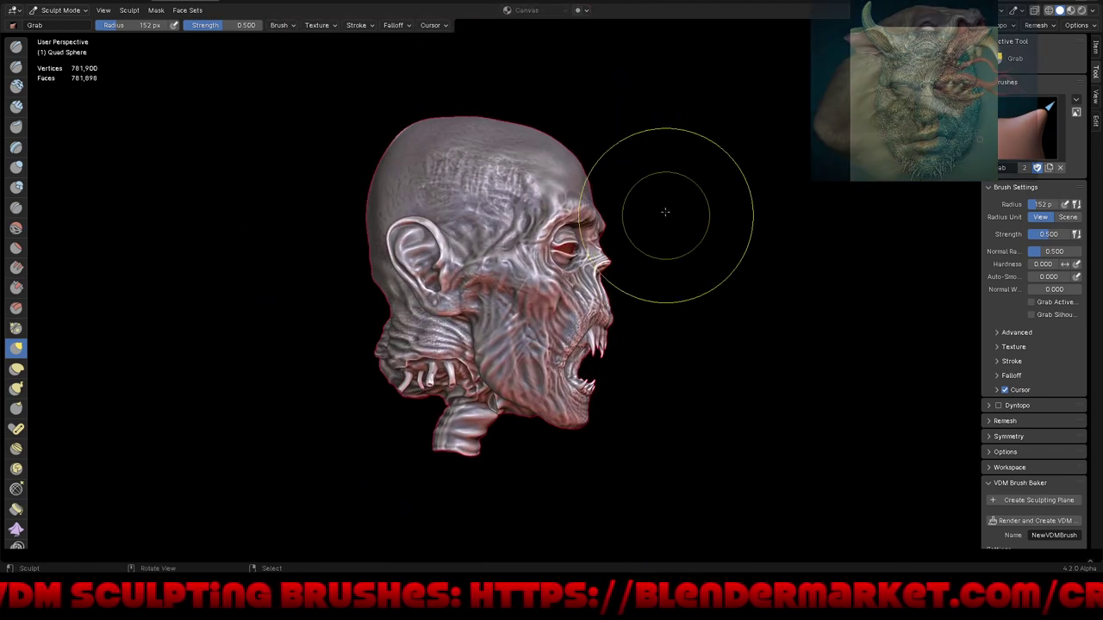
Step: Pull the ear and its lobe into a new shape
mouse_move(646, 310)
middle_mouse_down()
mouse_move(662, 283)
mouse_move(681, 288)
mouse_move(682, 332)
middle_mouse_up()
scroll(424, 268, "up", 2)
scroll(424, 268, "up", 3)
mouse_move(424, 268)
left_mouse_down()
mouse_move(370, 247)
mouse_move(418, 265)
left_mouse_up()
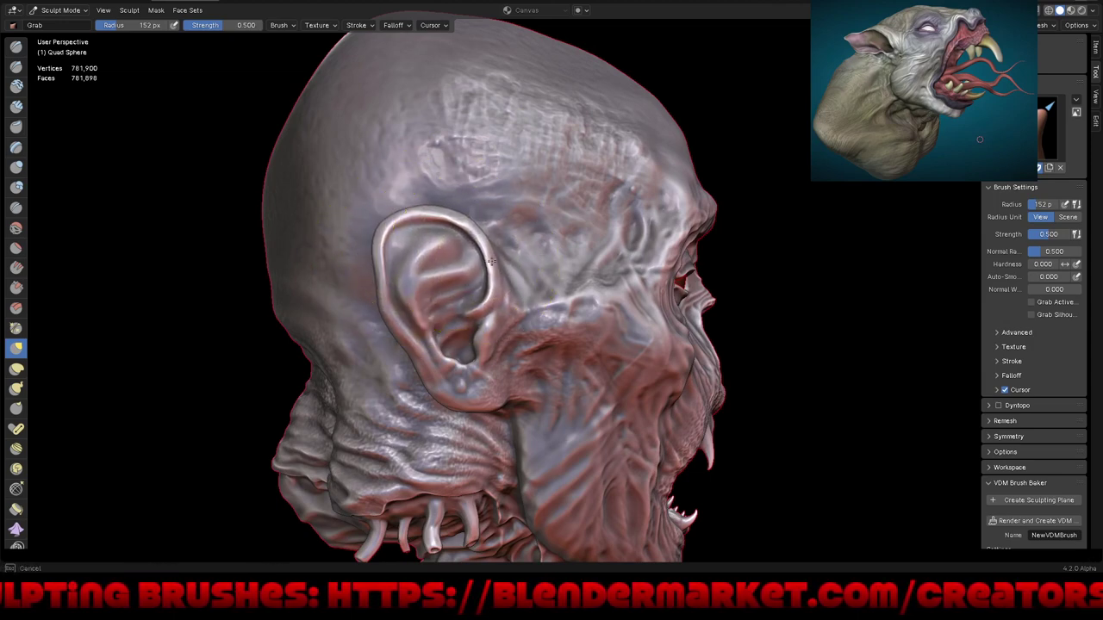
left_click_drag(491, 261, 482, 274)
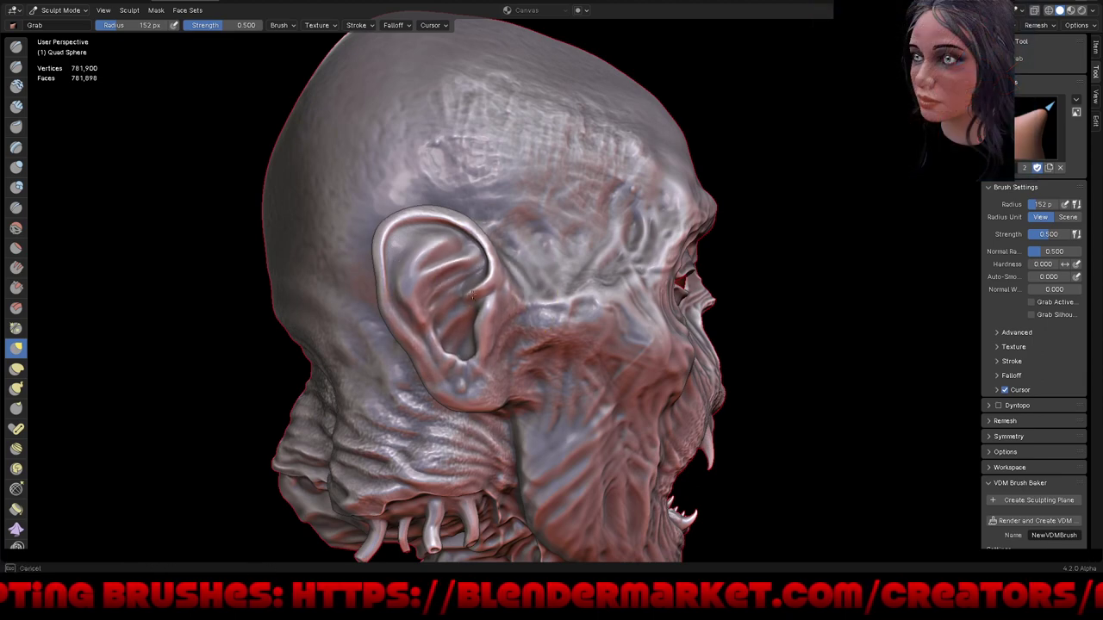
left_click_drag(474, 343, 474, 352)
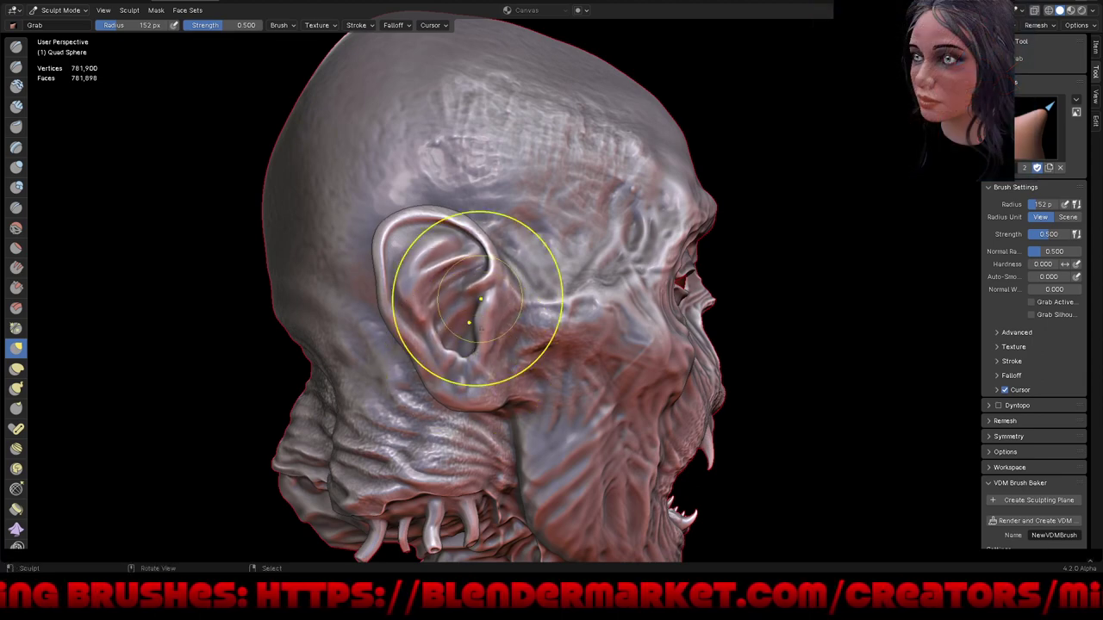
left_click_drag(478, 299, 474, 315)
Step: Refine the ear and pull out its rim
middle_click_drag(474, 317, 418, 357)
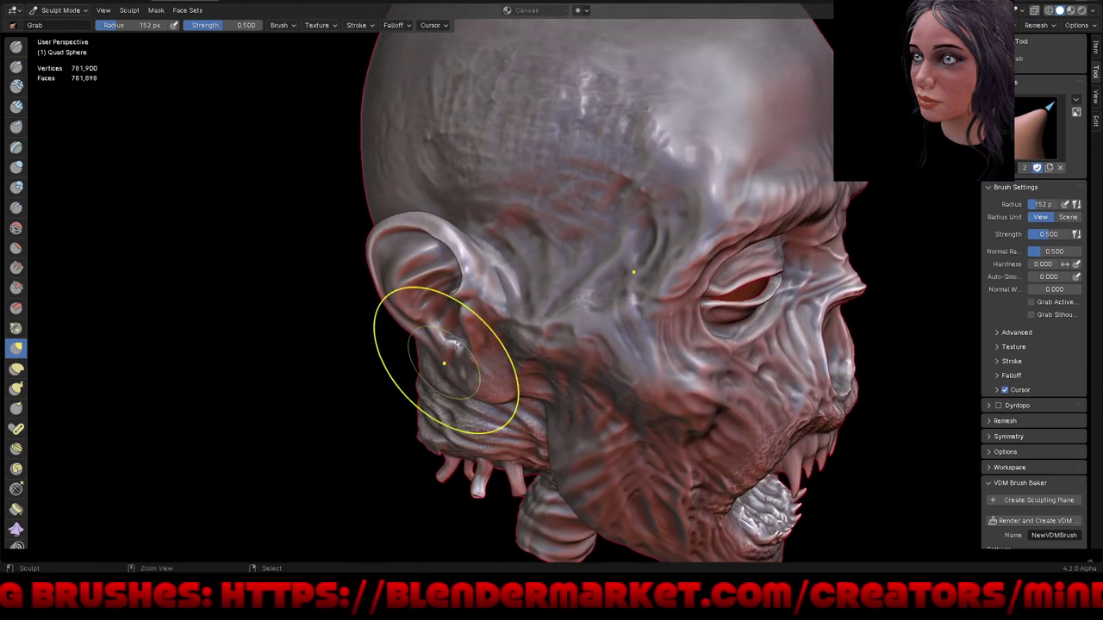
scroll(419, 357, "up", 4)
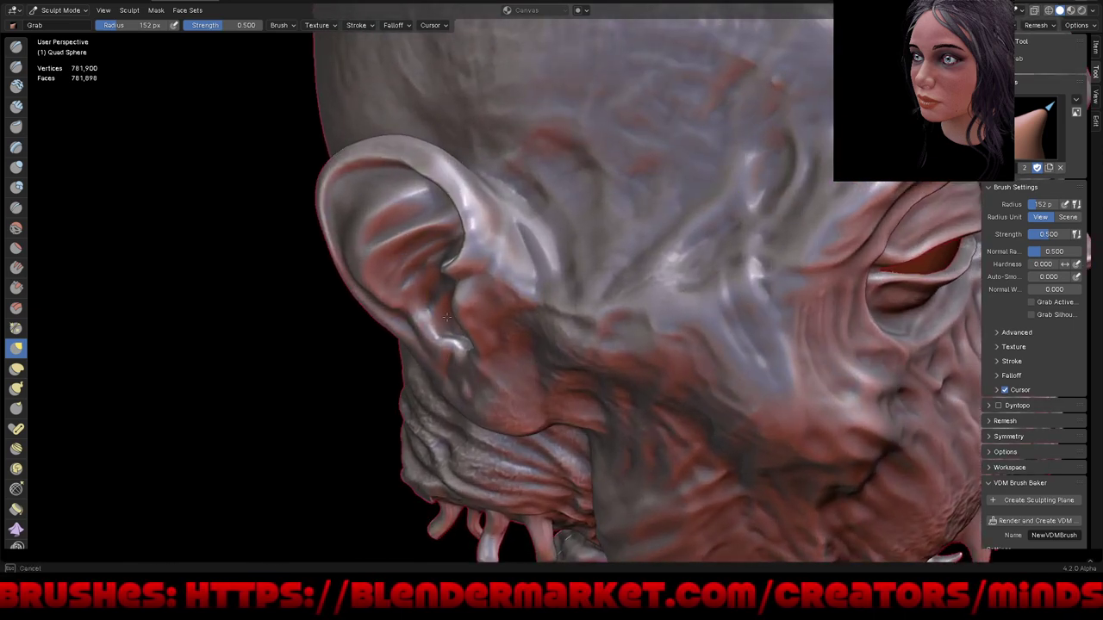
left_click_drag(461, 265, 456, 239)
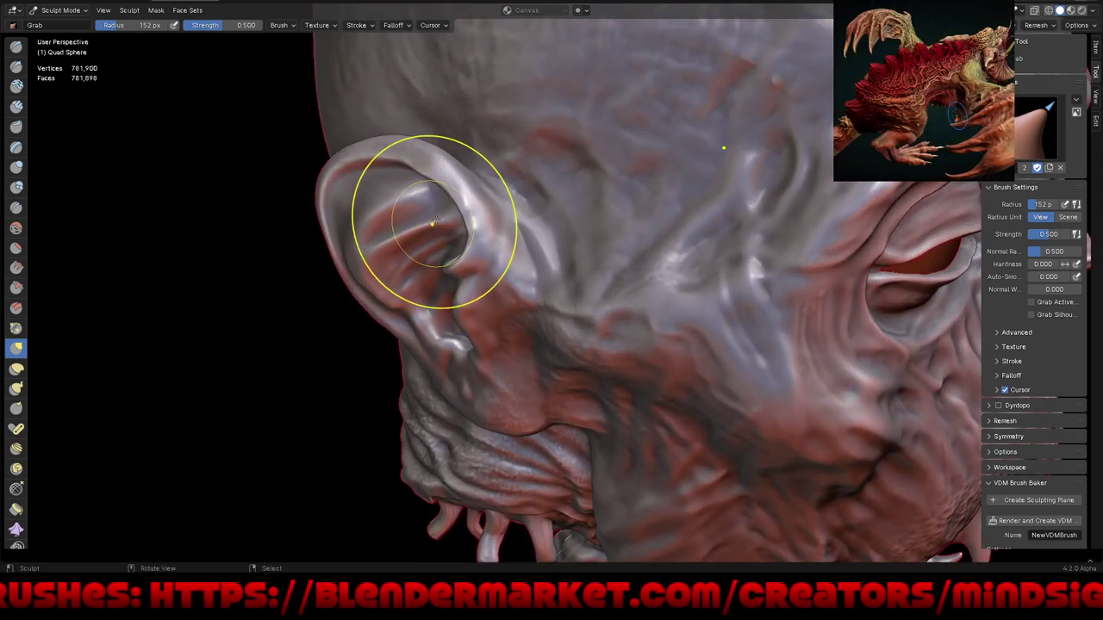
left_click_drag(489, 174, 486, 166)
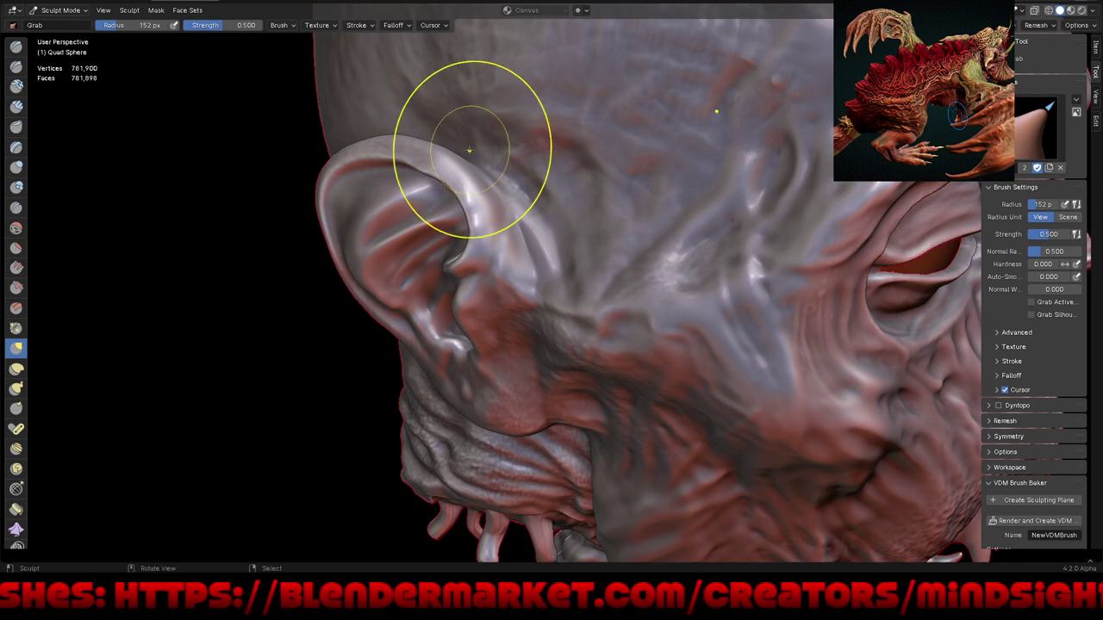
scroll(456, 320, "down", 5)
Step: Pull the cheek beside the ear upward
middle_click_drag(456, 320, 468, 320)
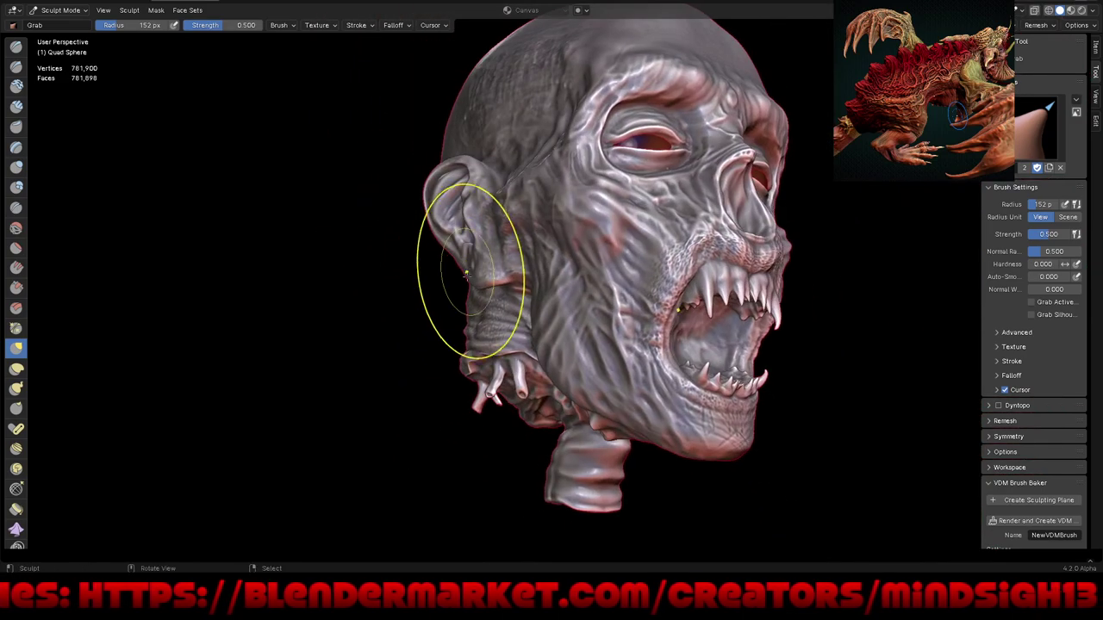
scroll(495, 226, "up", 4)
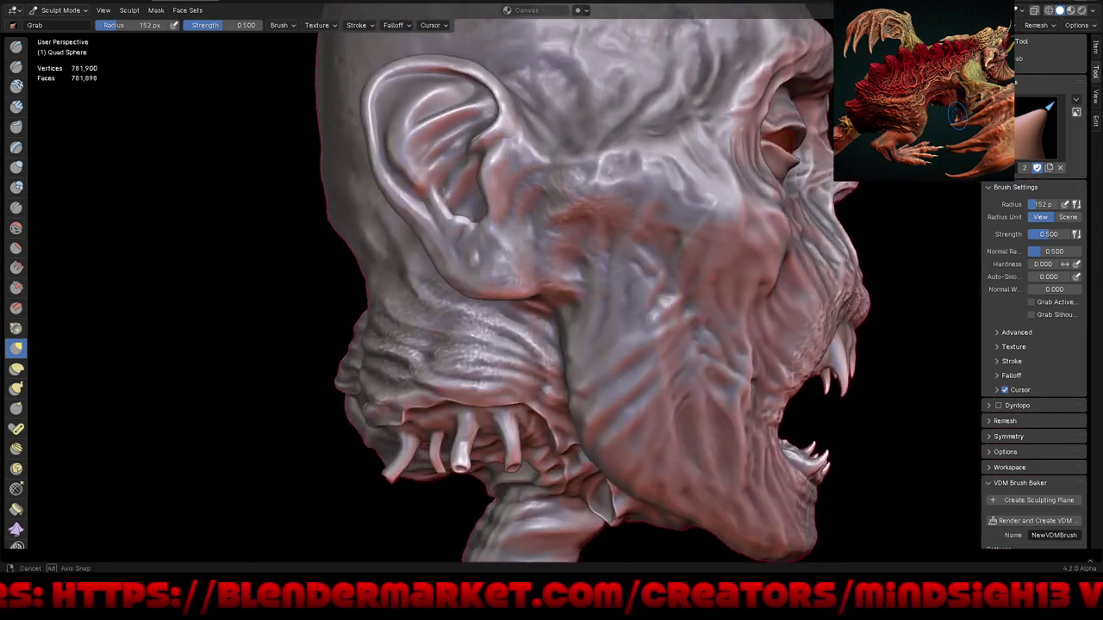
middle_click_drag(495, 225, 551, 337)
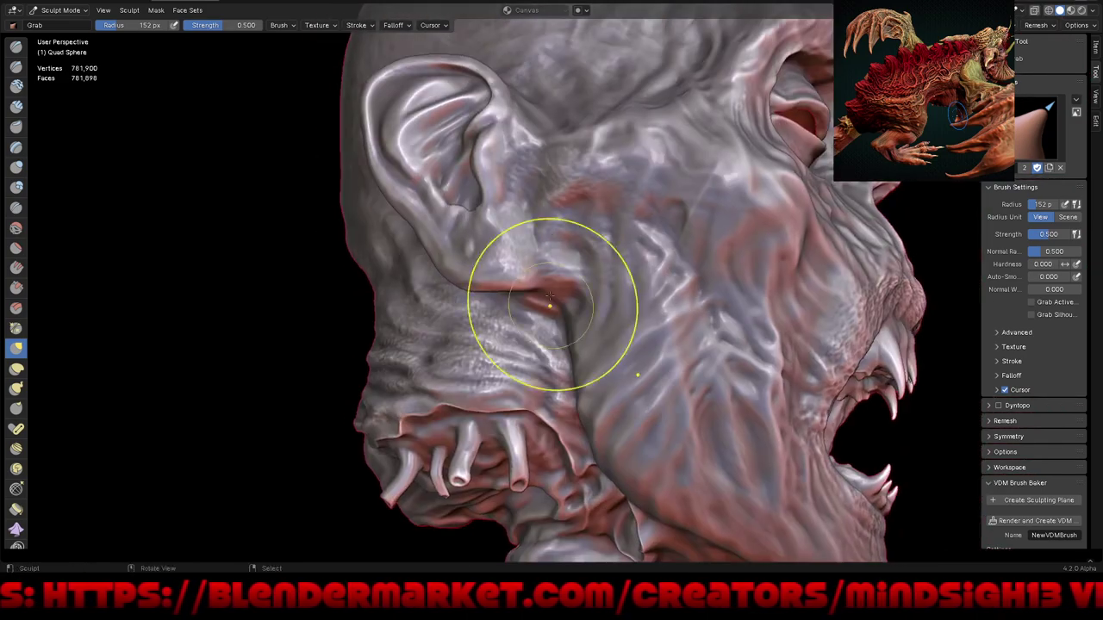
middle_click_drag(521, 263, 540, 306)
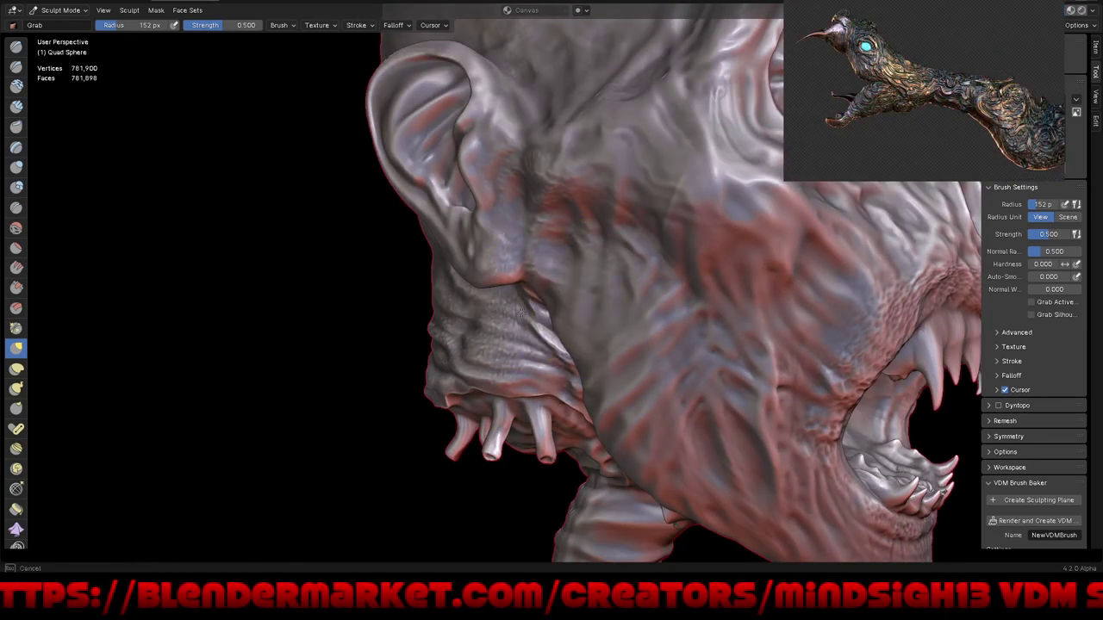
scroll(566, 344, "down", 5)
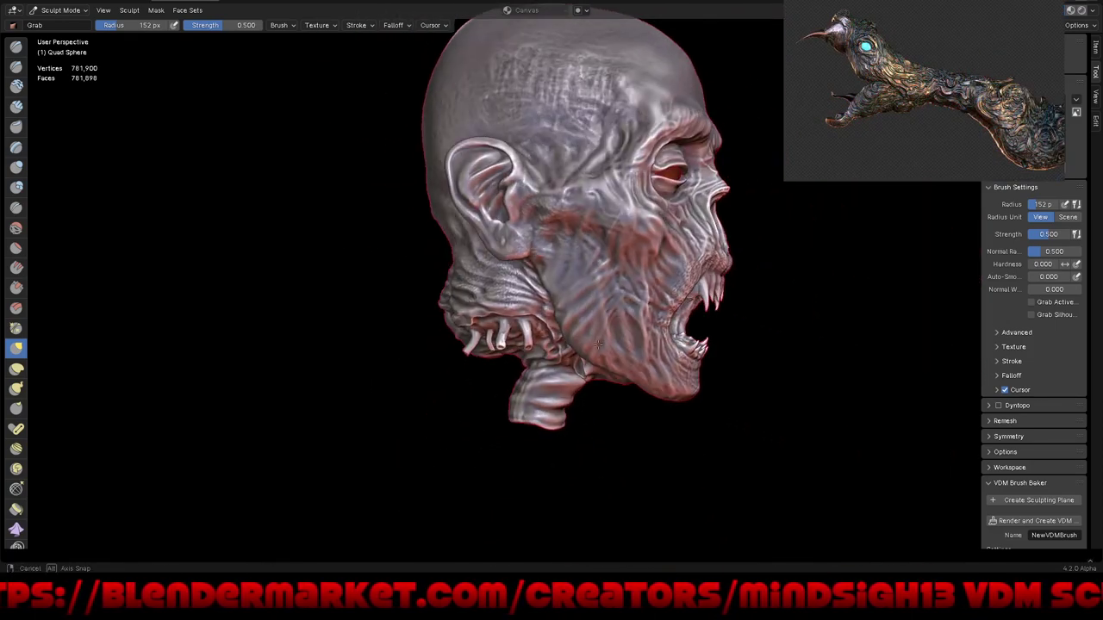
mouse_move(556, 299)
middle_mouse_down()
mouse_move(522, 307)
mouse_move(538, 276)
middle_mouse_up()
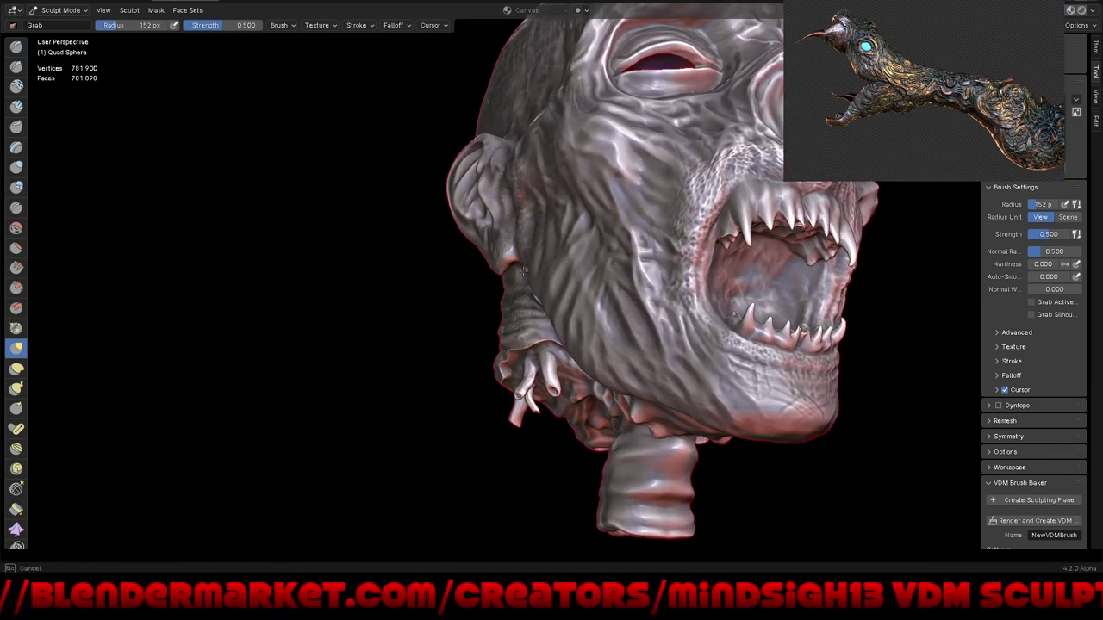
left_click_drag(533, 269, 508, 178)
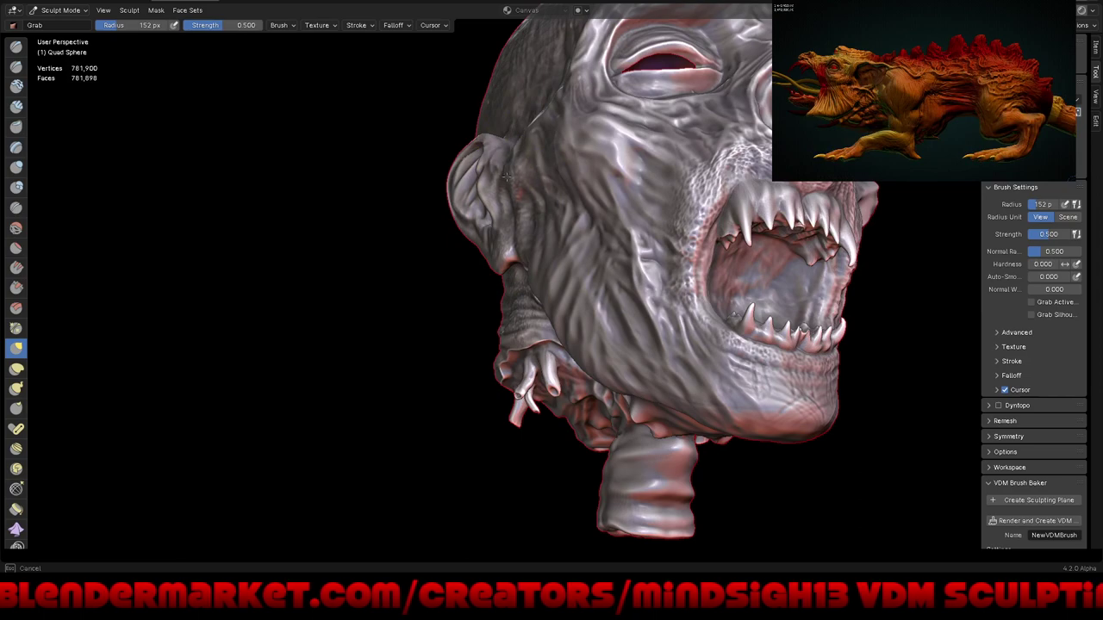
mouse_move(543, 142)
middle_mouse_down()
mouse_move(535, 225)
mouse_move(562, 101)
middle_mouse_up()
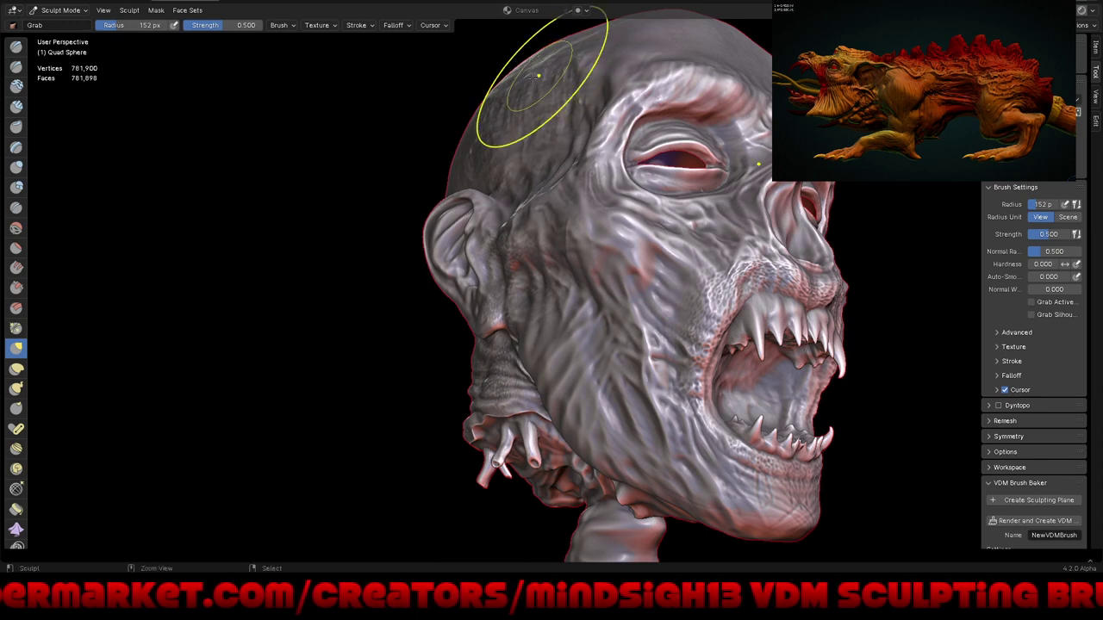
Step: Pull the brow, nose bridge and eye area with the Grab brush
scroll(533, 94, "down", 2)
middle_click_drag(529, 210, 583, 242)
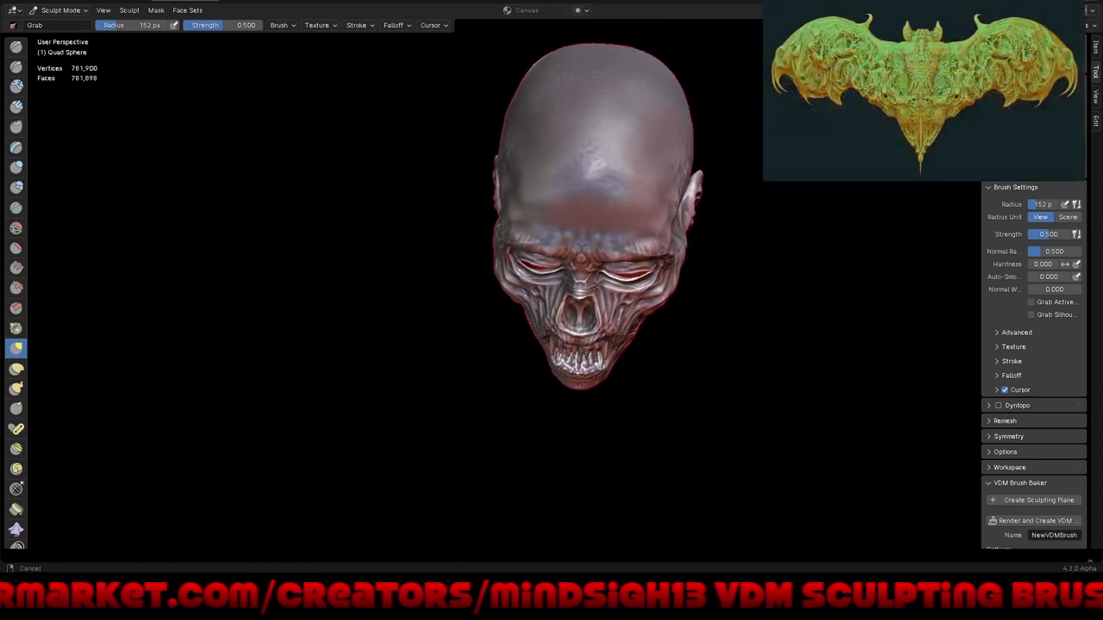
scroll(584, 206, "up", 3)
middle_click_drag(586, 173, 583, 202)
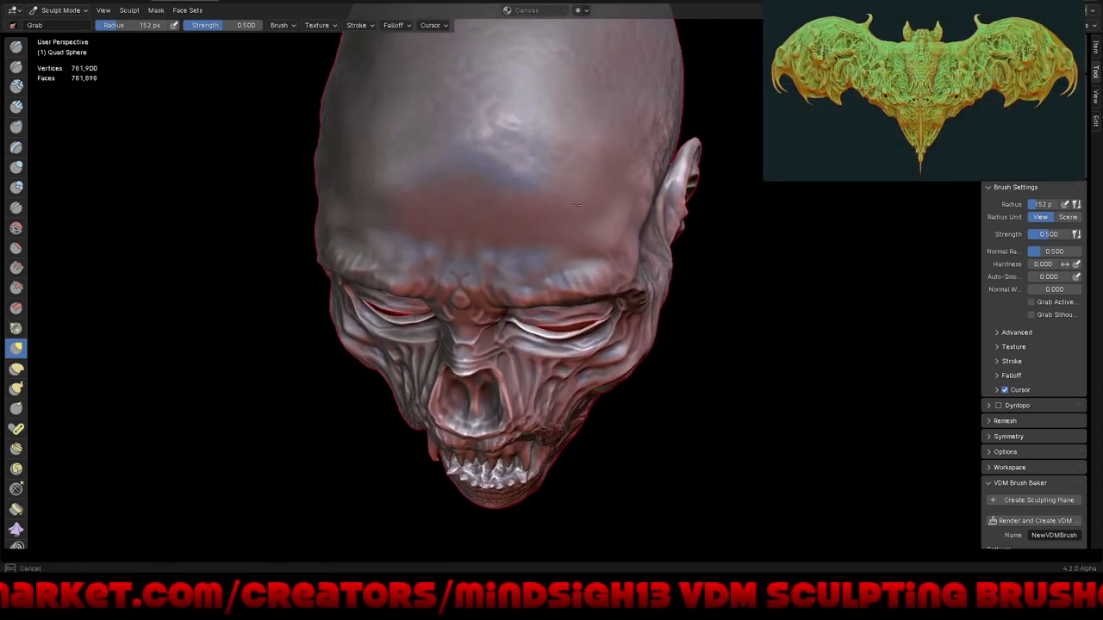
middle_click_drag(587, 160, 571, 141)
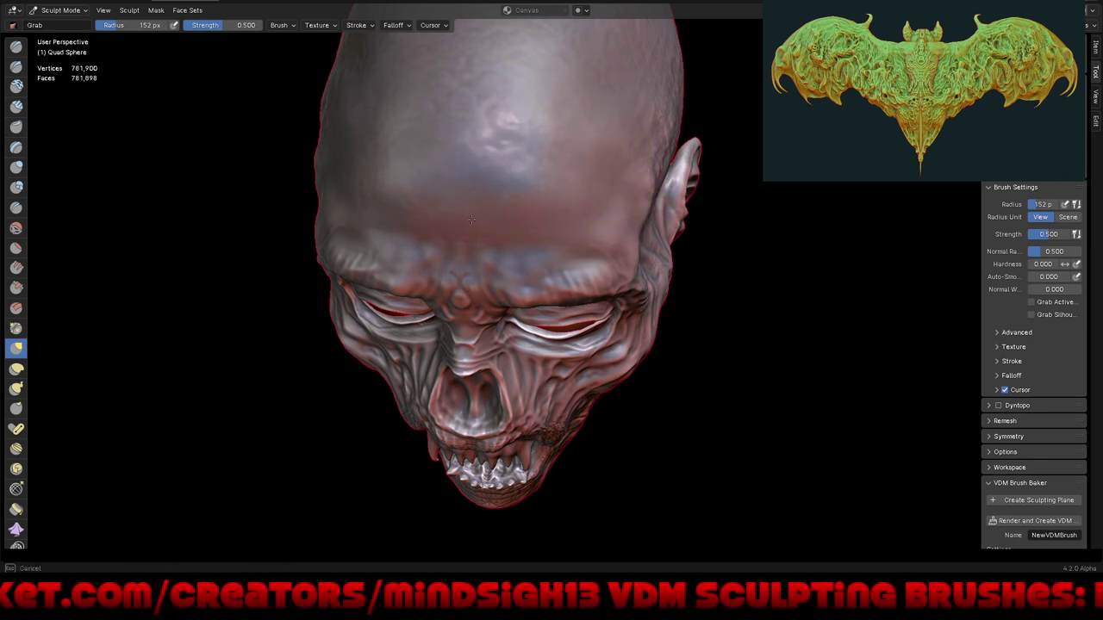
middle_click_drag(468, 226, 443, 172)
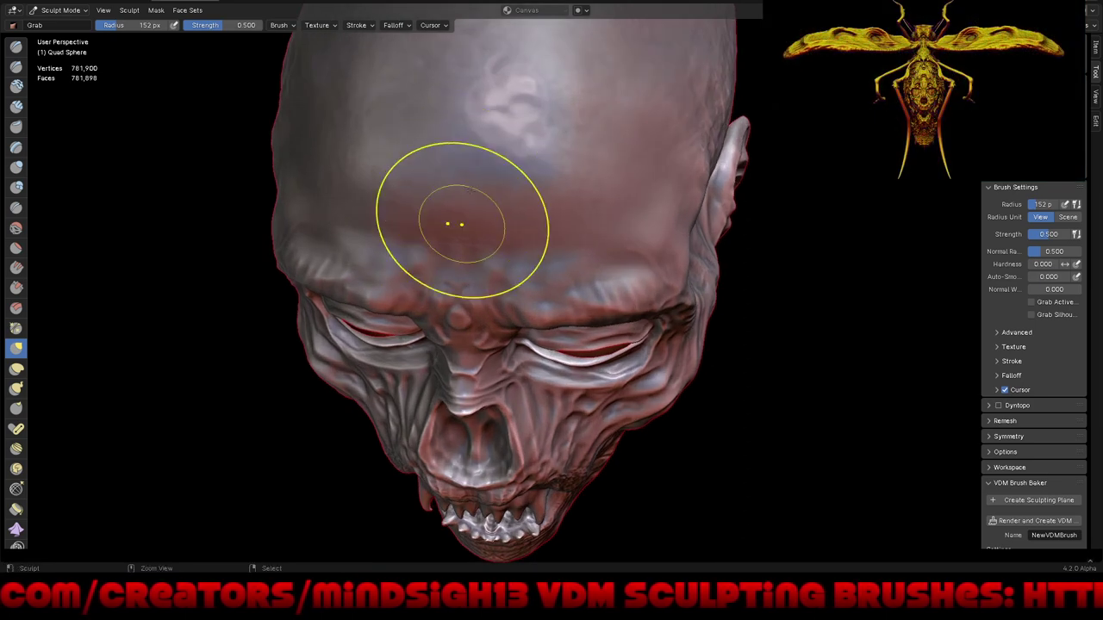
mouse_move(451, 221)
middle_mouse_down()
mouse_move(468, 340)
mouse_move(489, 296)
middle_mouse_up()
left_click_drag(488, 297, 450, 291)
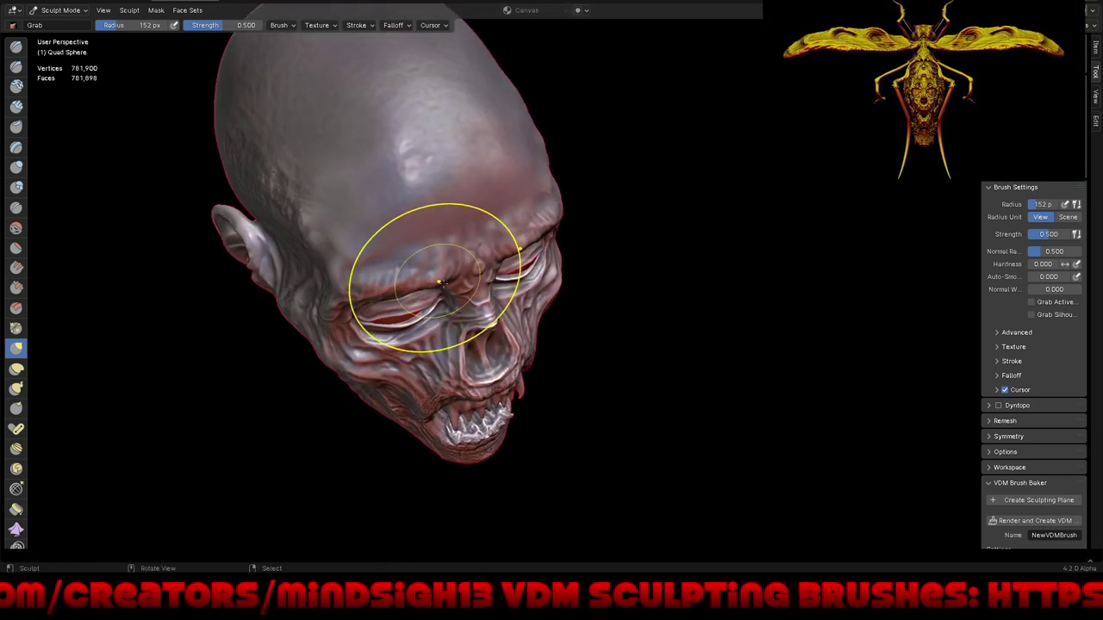
middle_click_drag(450, 291, 458, 297)
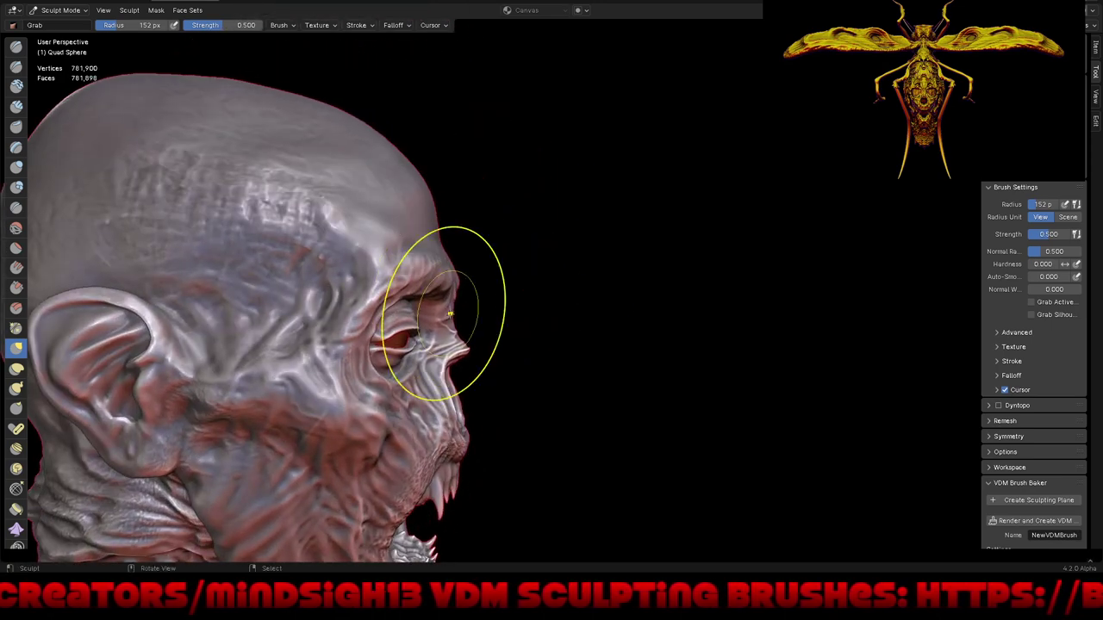
Step: Pull the cheek beside the open mouth, then review the whole head
middle_click_drag(436, 419, 480, 345)
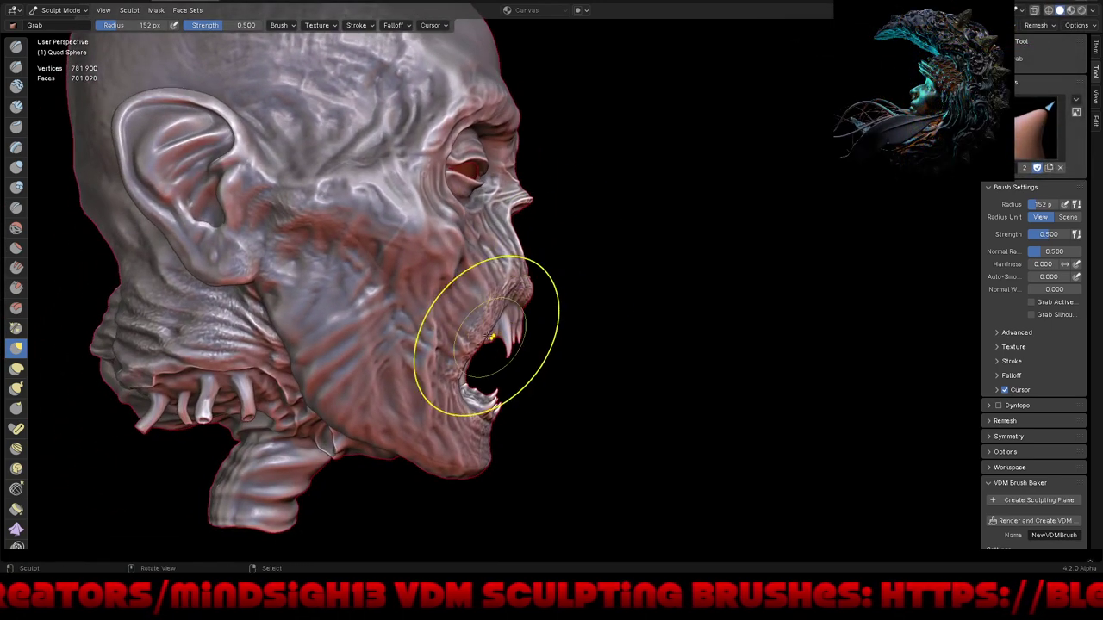
scroll(493, 318, "up", 2)
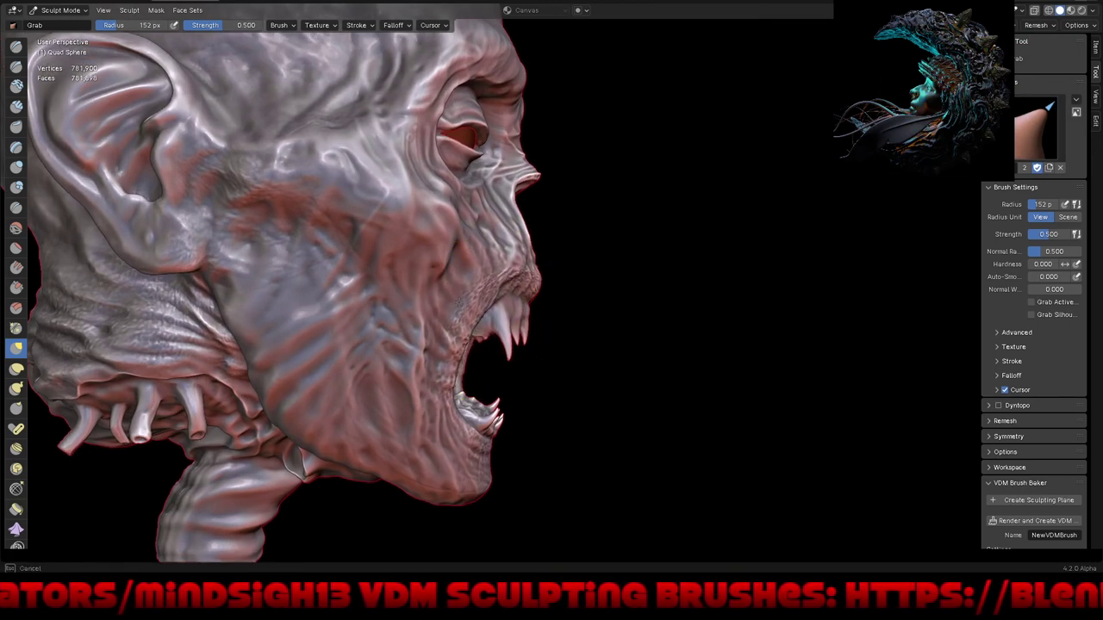
left_click_drag(464, 367, 443, 400)
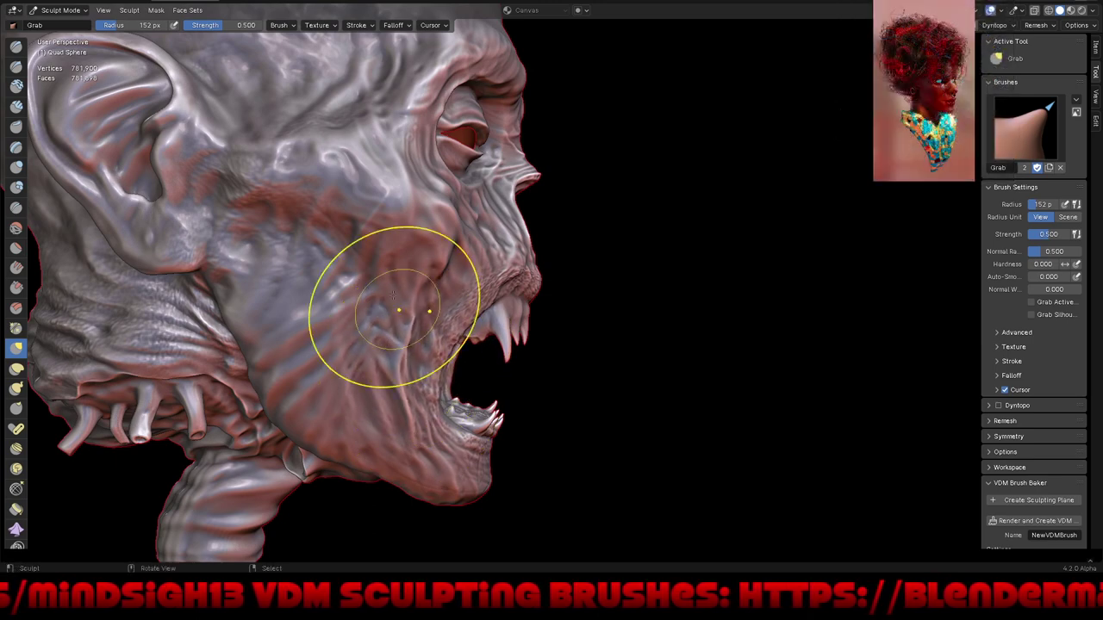
scroll(350, 381, "down", 2)
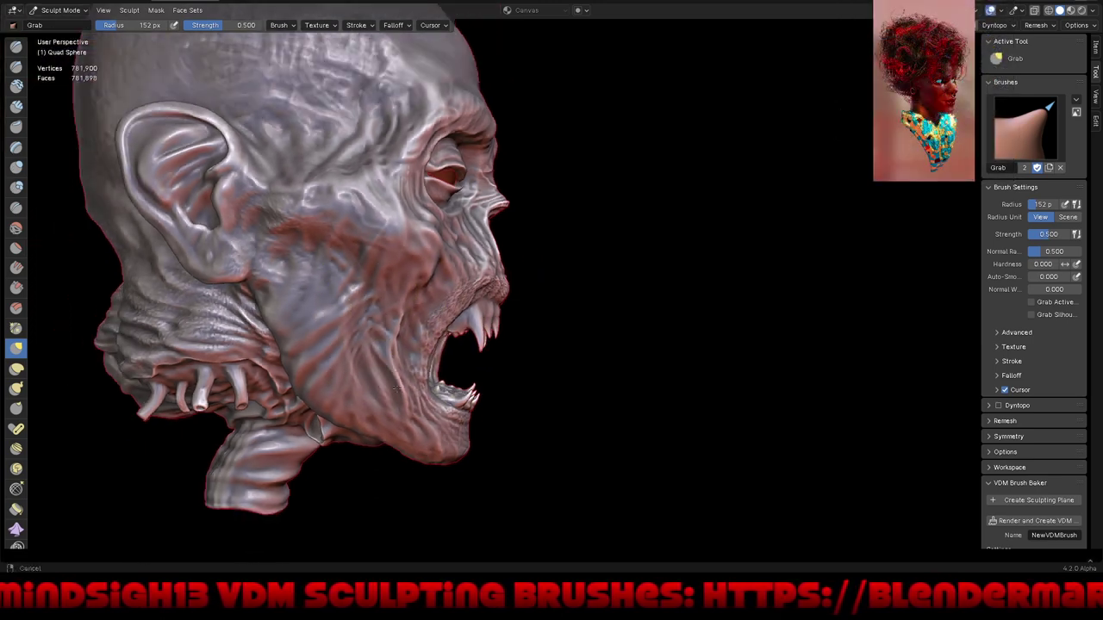
mouse_move(350, 382)
middle_mouse_down()
mouse_move(519, 431)
mouse_move(505, 313)
middle_mouse_up()
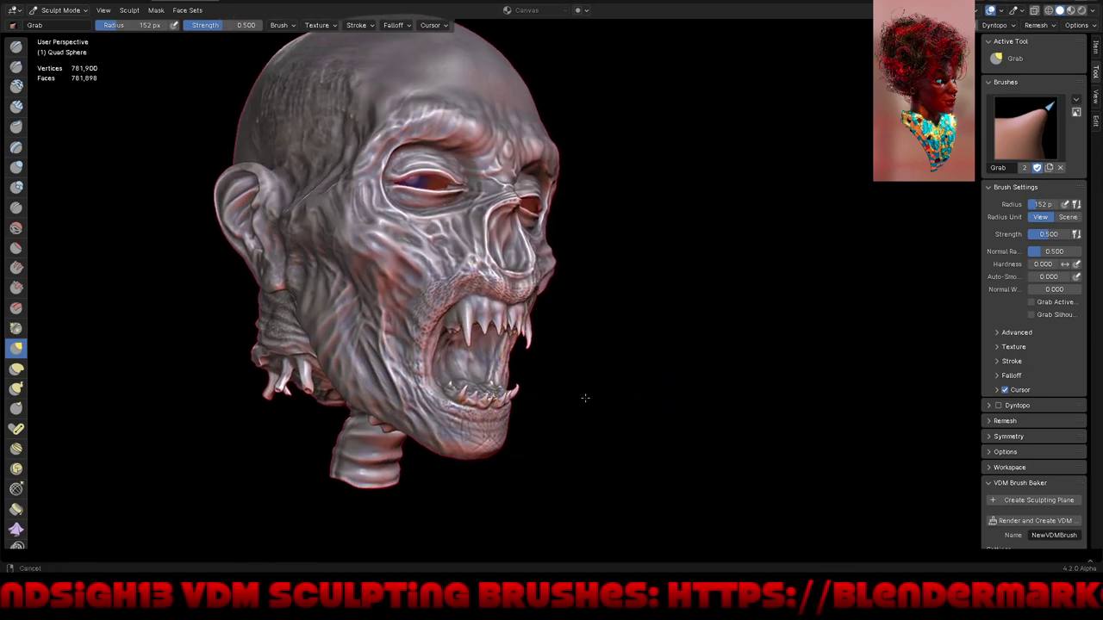
mouse_move(584, 393)
middle_mouse_down()
mouse_move(591, 405)
mouse_move(541, 419)
middle_mouse_up()
mouse_move(615, 356)
middle_mouse_down()
mouse_move(623, 394)
mouse_move(589, 425)
mouse_move(616, 443)
middle_mouse_up()
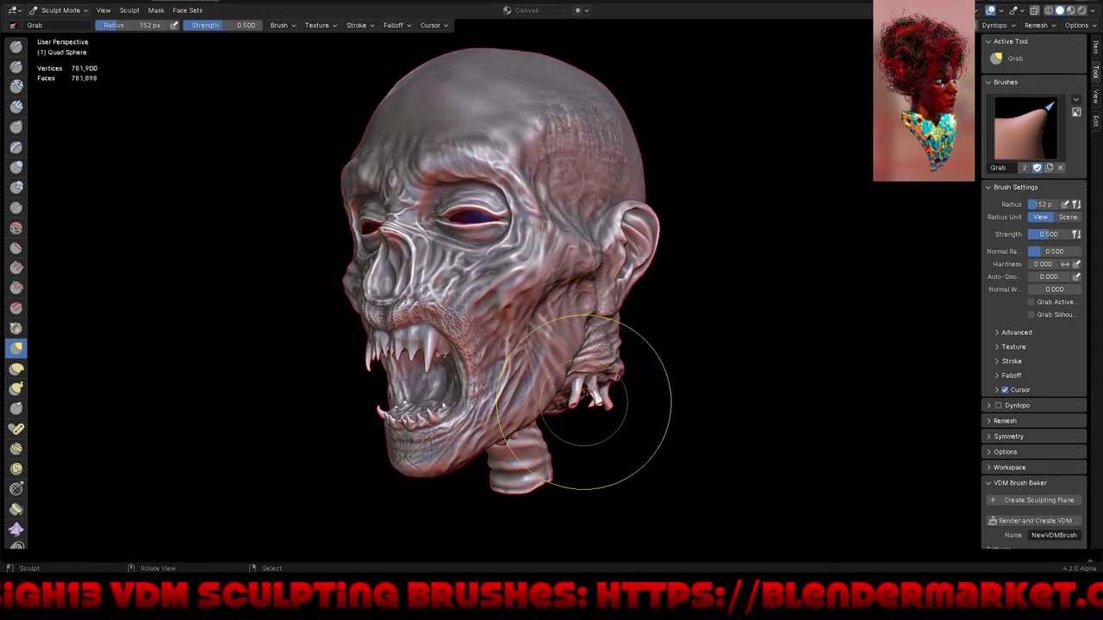
Step: Save as zombiedude.blend, then pull the cheek, mouth corner and lower jaw
key("ctrl+s")
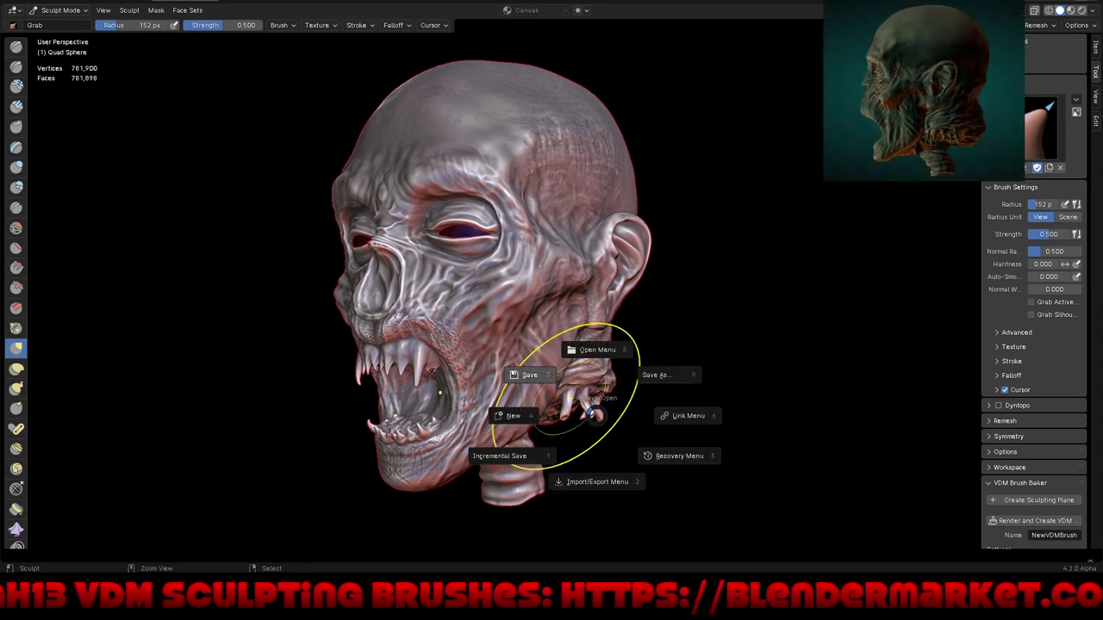
left_click(554, 392)
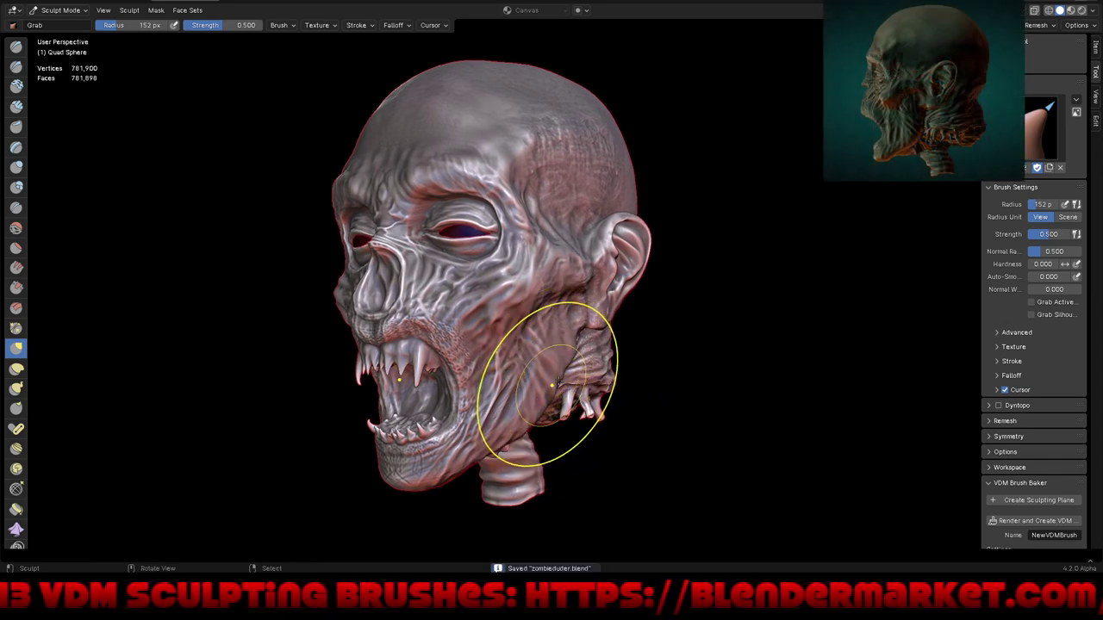
mouse_move(583, 402)
middle_mouse_down()
mouse_move(644, 387)
mouse_move(621, 402)
mouse_move(647, 401)
mouse_move(620, 390)
mouse_move(652, 402)
mouse_move(554, 430)
middle_mouse_up()
scroll(569, 308, "up", 5)
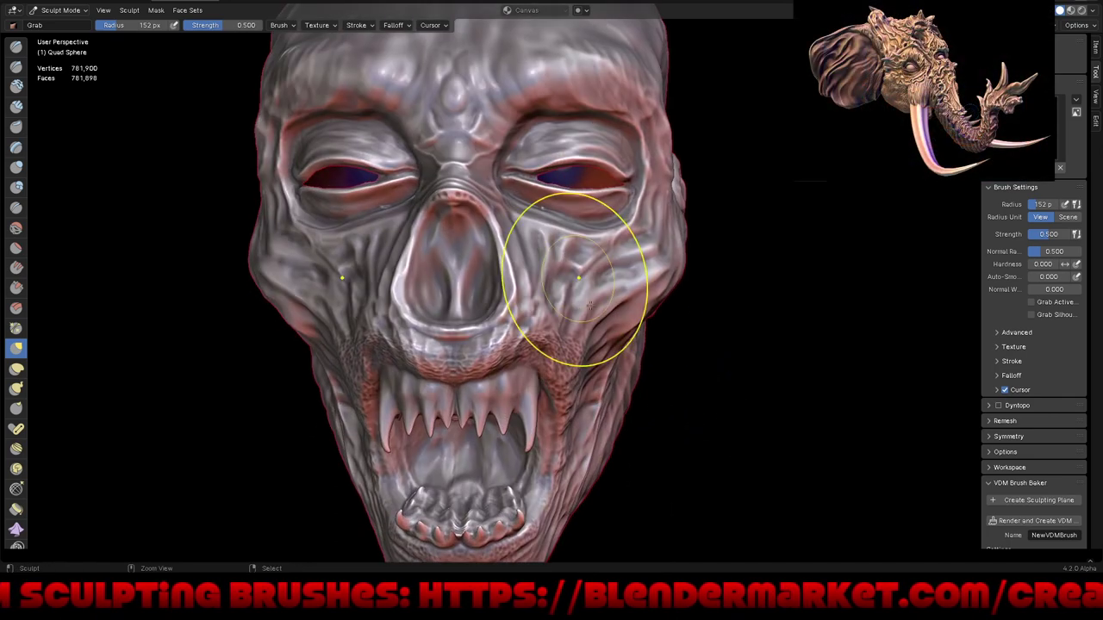
middle_click_drag(603, 308, 503, 321)
mouse_move(391, 324)
left_mouse_down()
mouse_move(364, 369)
mouse_move(355, 274)
mouse_move(369, 345)
mouse_move(417, 364)
mouse_move(438, 333)
left_mouse_up()
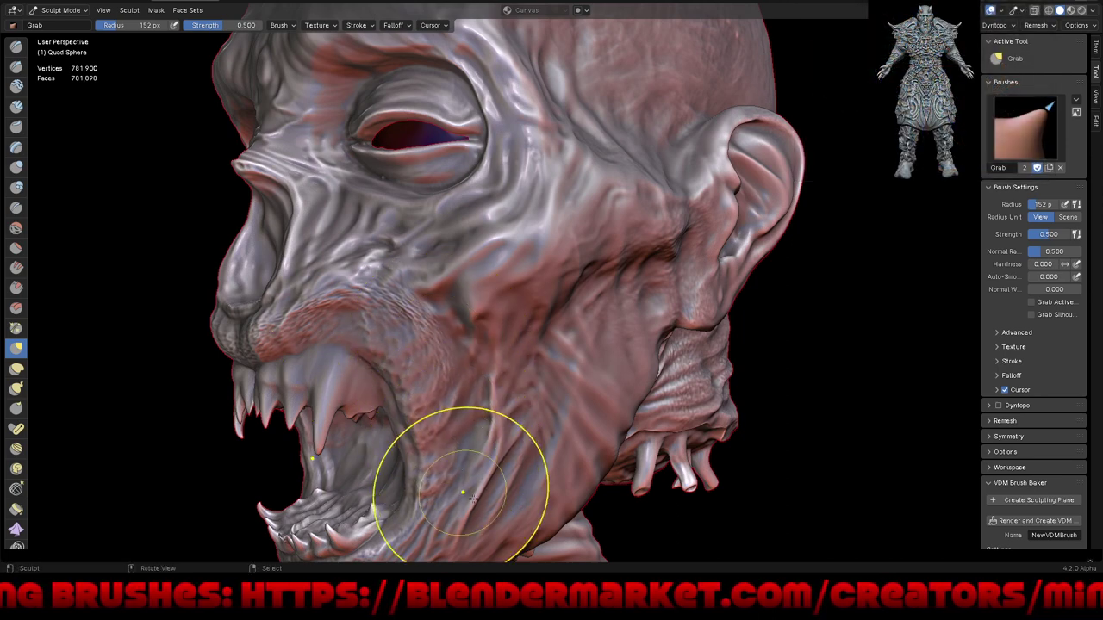
mouse_move(443, 501)
left_mouse_down()
mouse_move(534, 486)
mouse_move(517, 443)
left_mouse_up()
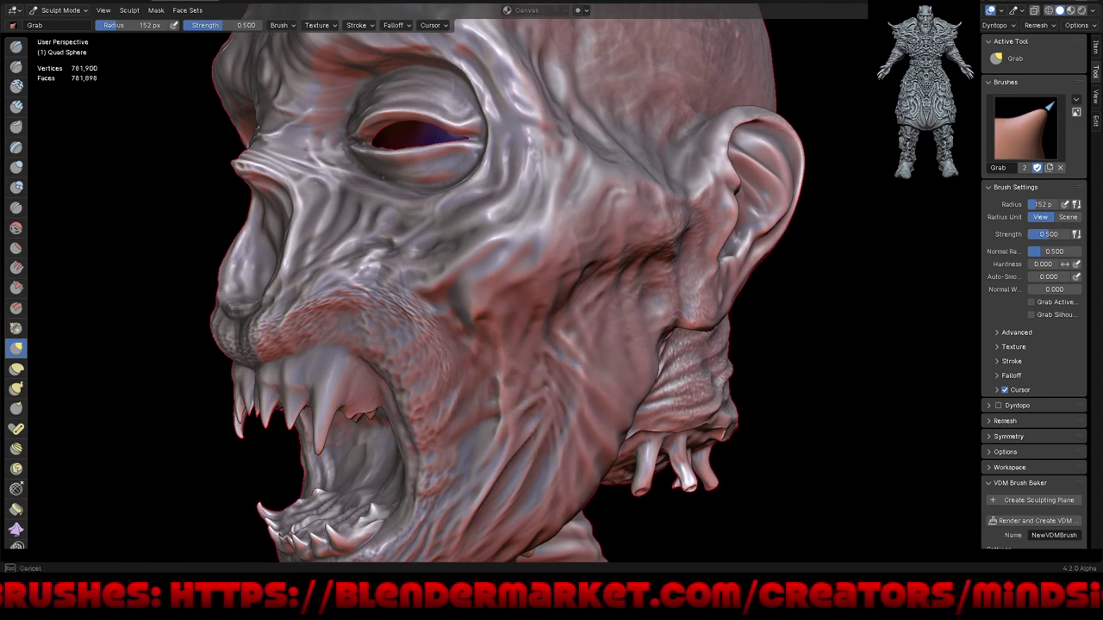
Step: Pull the cheek and upper lip downward
middle_click_drag(619, 357, 599, 345)
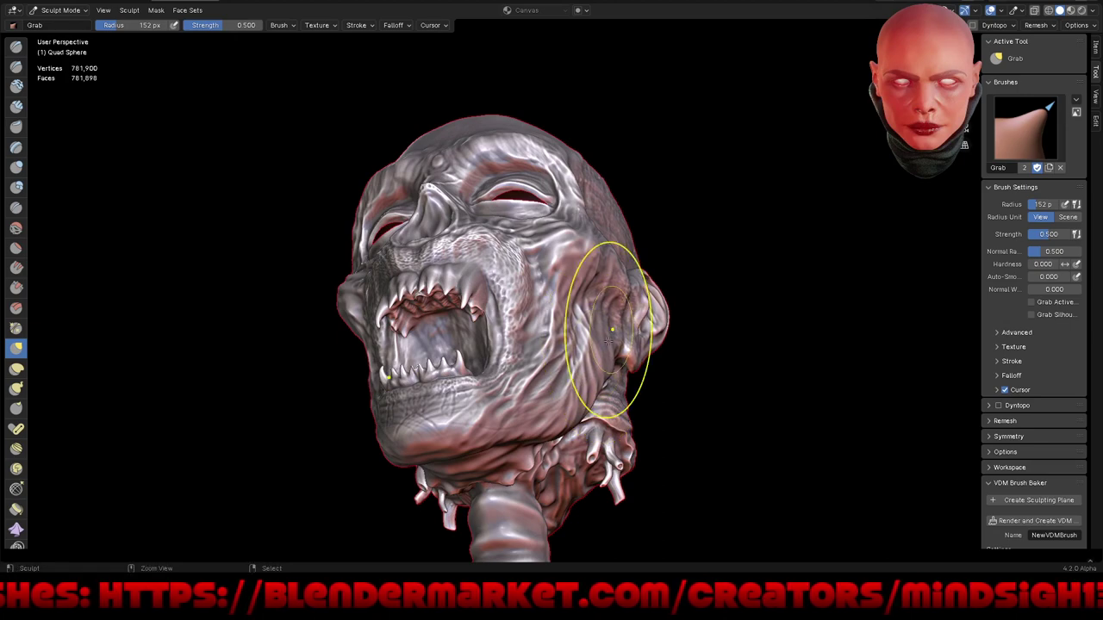
mouse_move(608, 340)
middle_mouse_down()
mouse_move(635, 386)
mouse_move(668, 345)
mouse_move(565, 301)
mouse_move(566, 312)
middle_mouse_up()
scroll(549, 342, "up", 4)
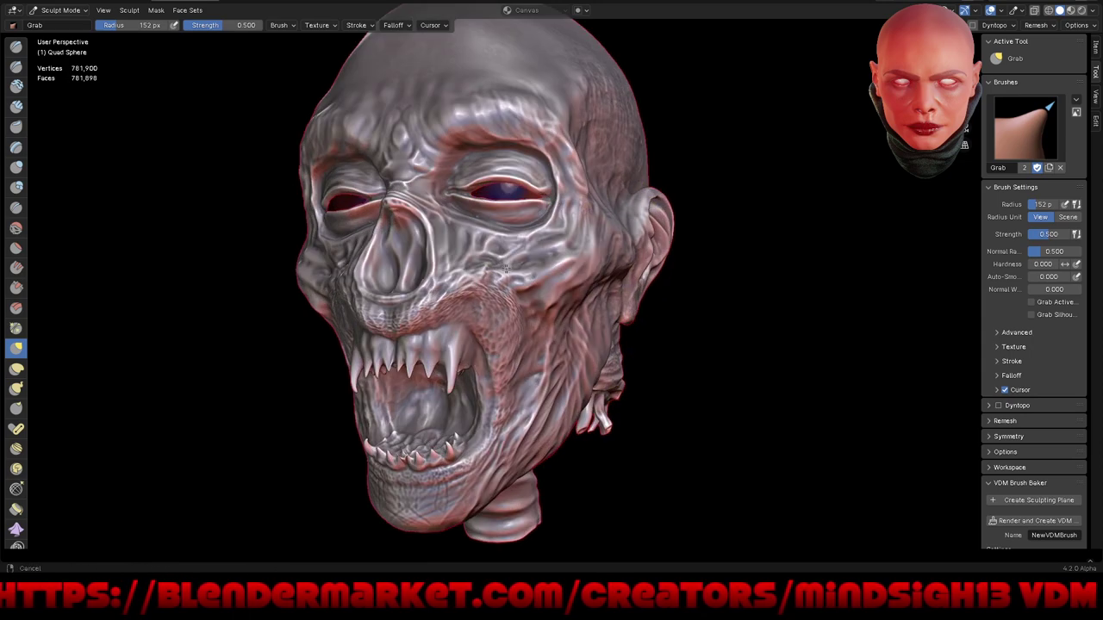
middle_click_drag(431, 296, 474, 290)
left_click_drag(475, 290, 470, 326)
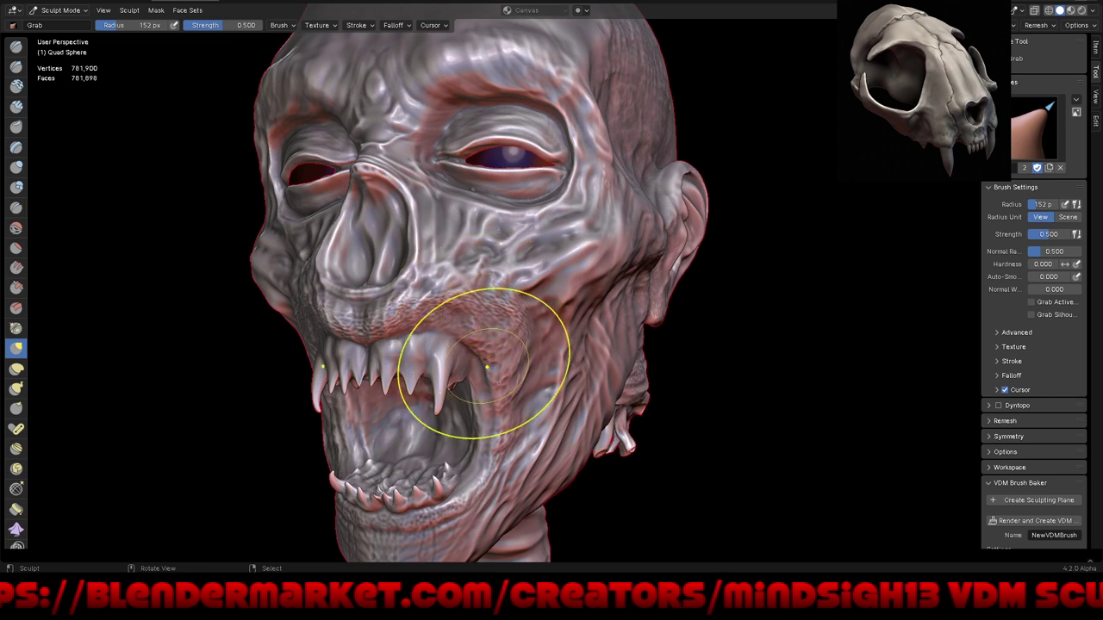
scroll(487, 366, "down", 2)
Step: Pull the chin down and reshape it
middle_click_drag(509, 379, 635, 394)
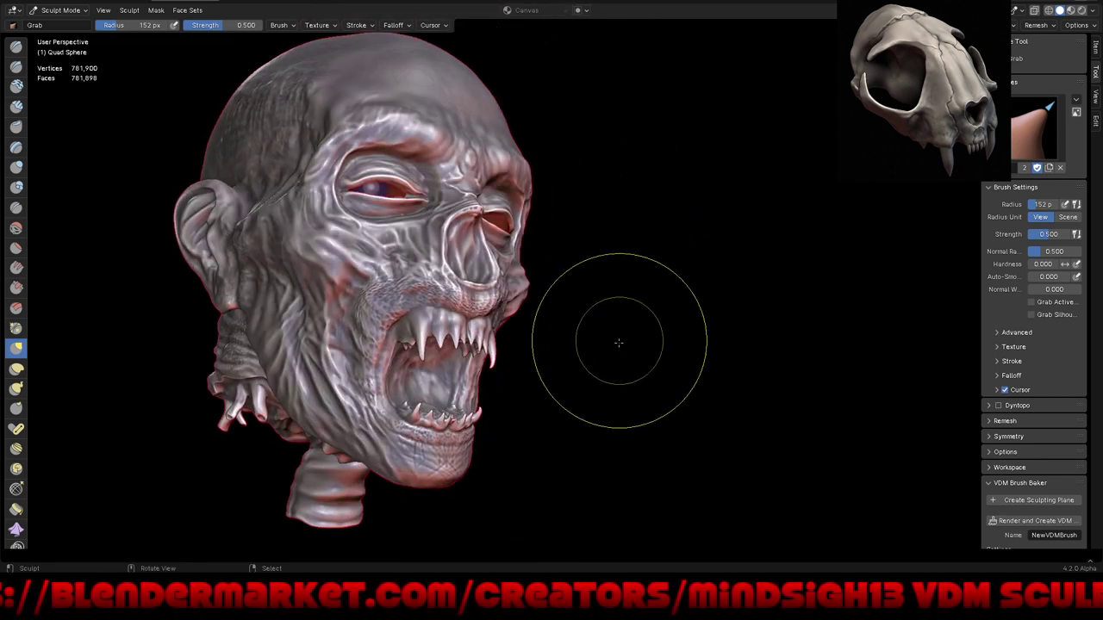
middle_click_drag(619, 343, 632, 388)
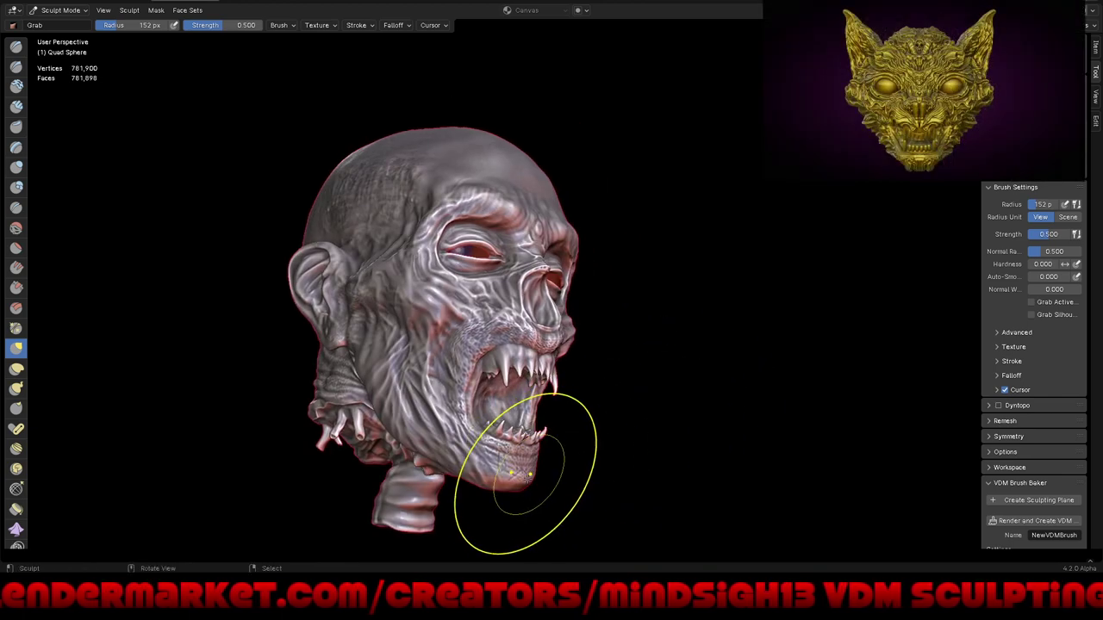
middle_click_drag(528, 476, 449, 380, "ctrl")
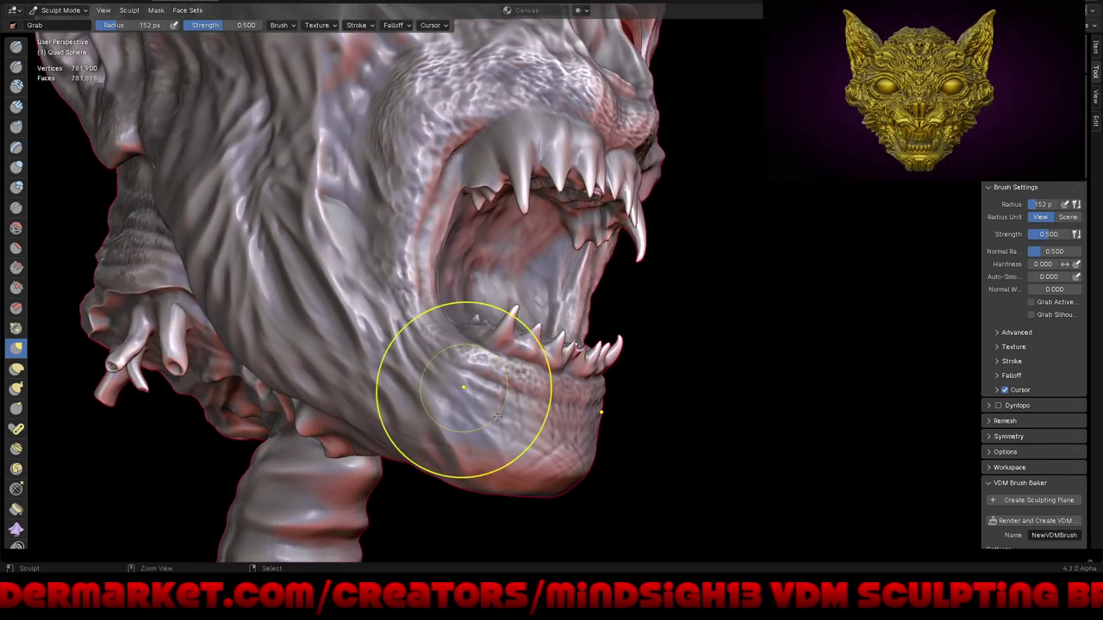
left_click_drag(513, 491, 500, 511)
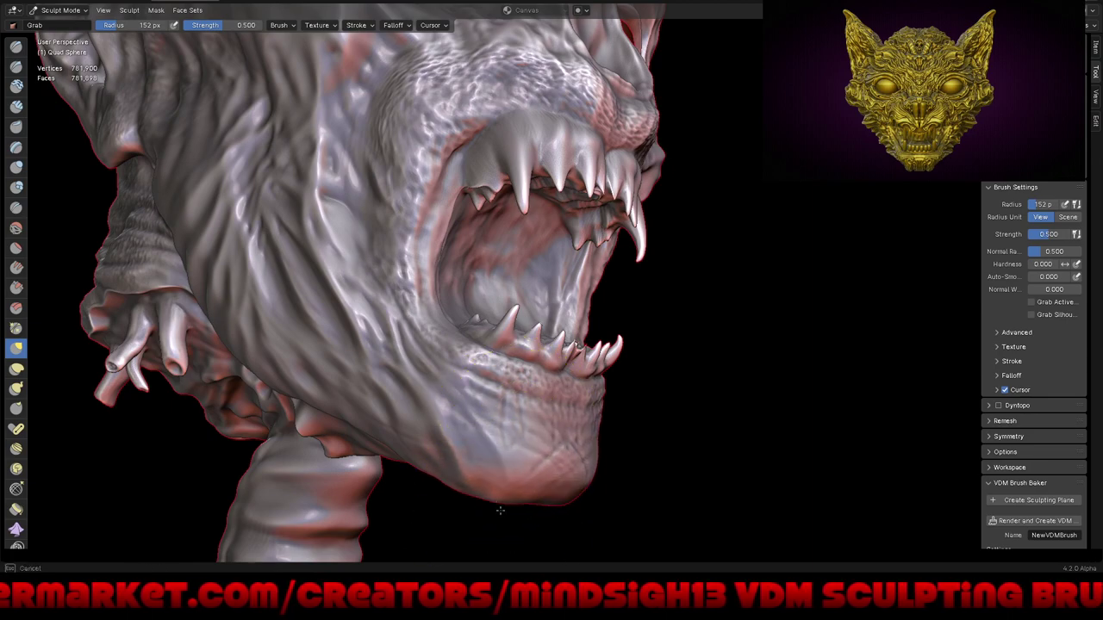
scroll(507, 485, "down", 5)
middle_click_drag(517, 523, 468, 419)
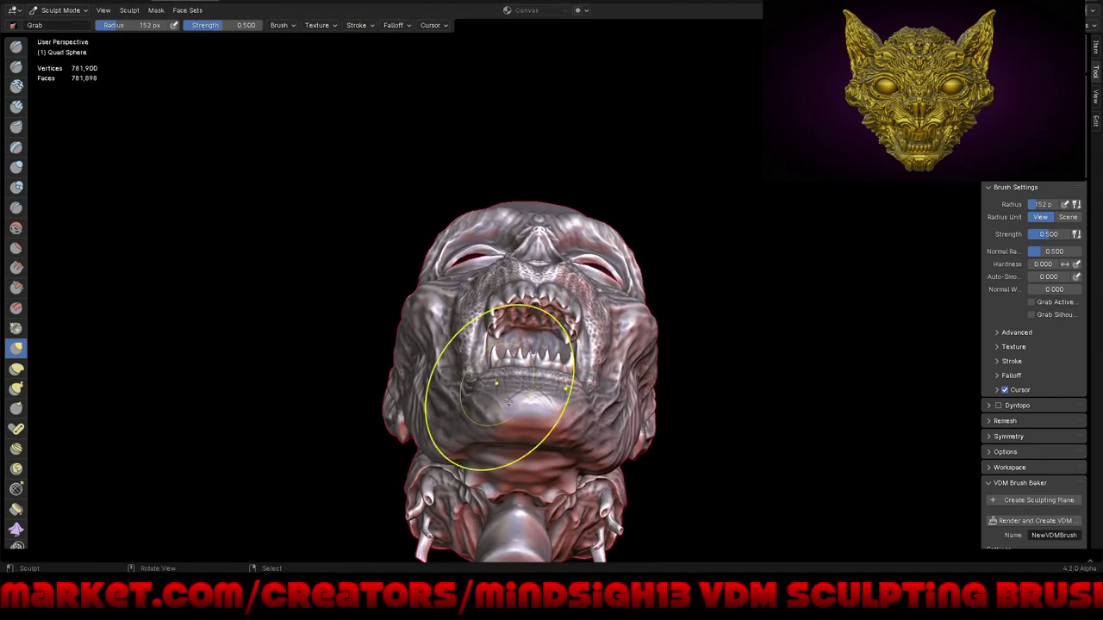
left_click_drag(515, 445, 511, 465)
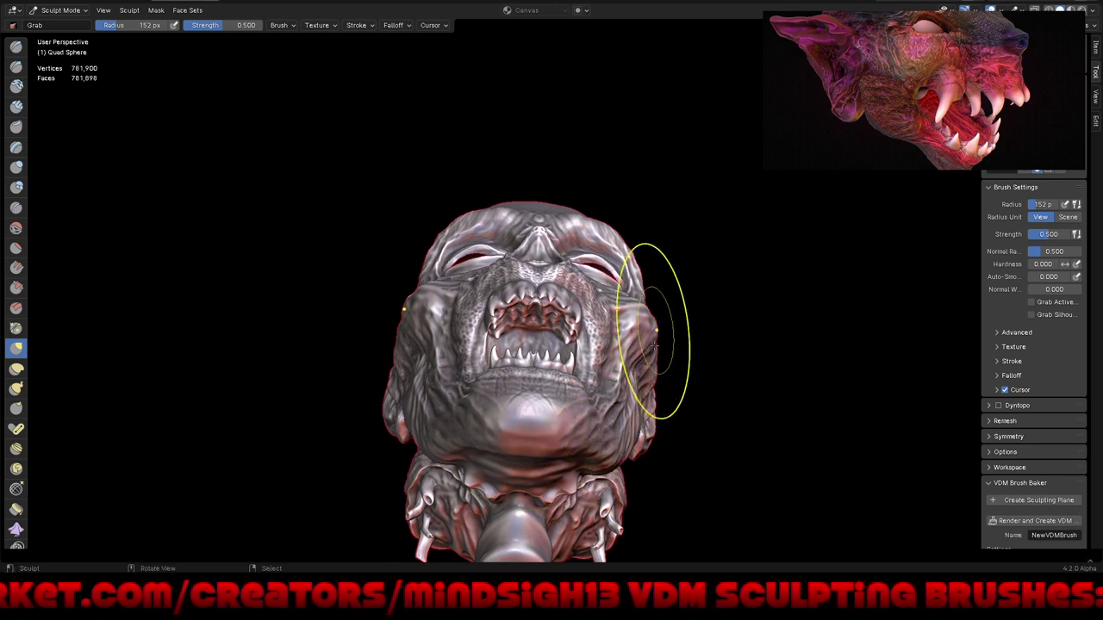
mouse_move(652, 368)
middle_mouse_down()
mouse_move(664, 405)
mouse_move(635, 425)
mouse_move(682, 408)
mouse_move(652, 393)
mouse_move(660, 406)
mouse_move(496, 394)
middle_mouse_up()
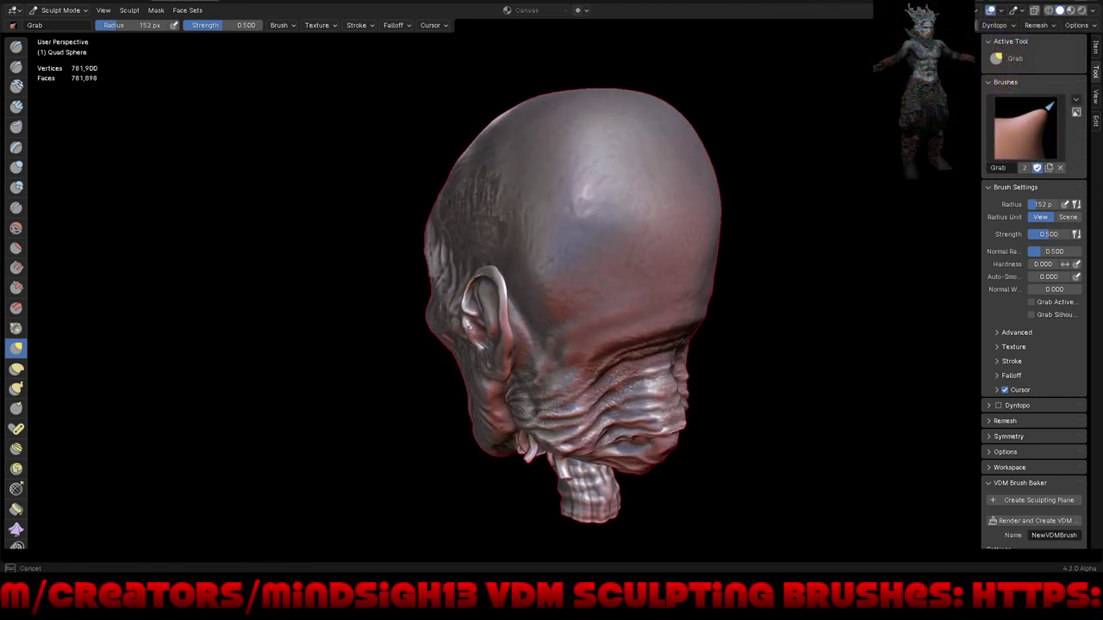
Step: Stretch the ear upward into a point
middle_click_drag(495, 394, 480, 295)
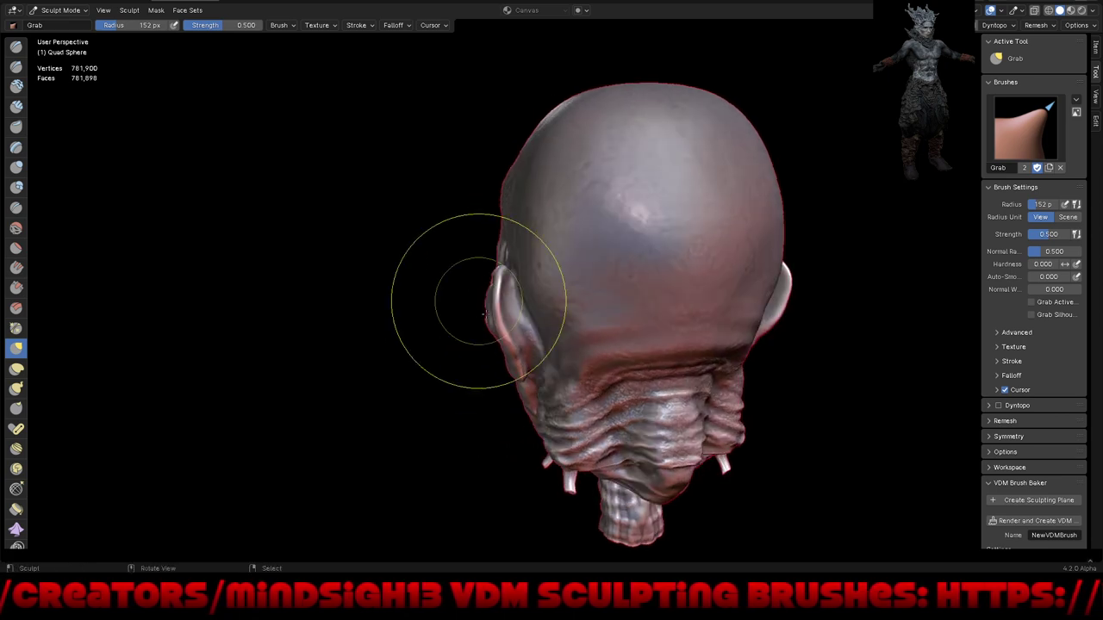
scroll(483, 293, "up", 4)
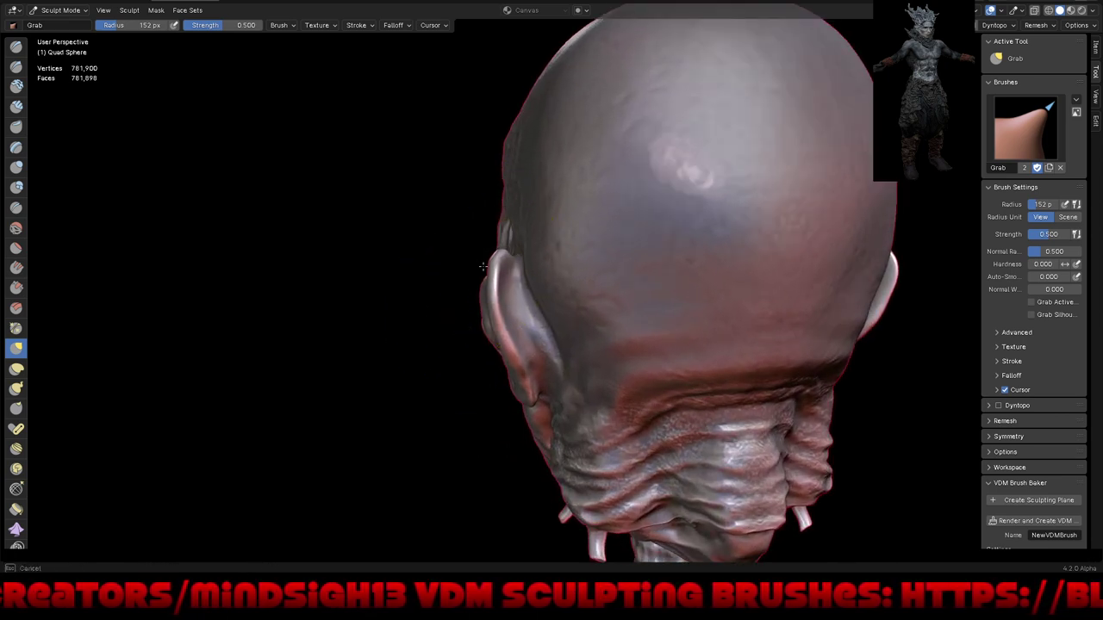
scroll(536, 291, "up", 2)
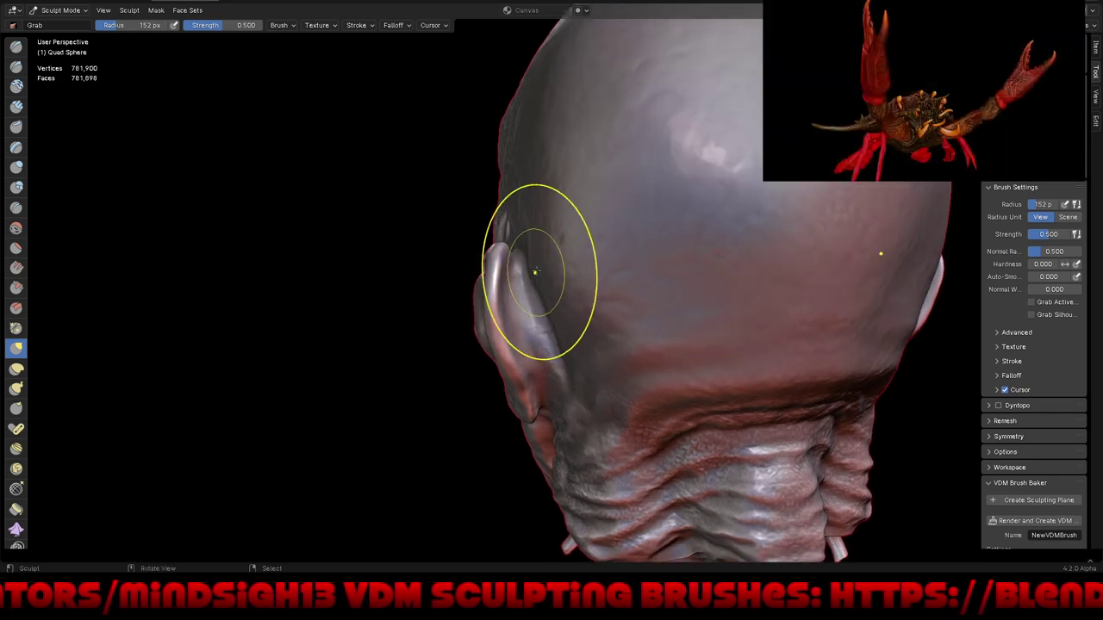
middle_click_drag(484, 268, 694, 340)
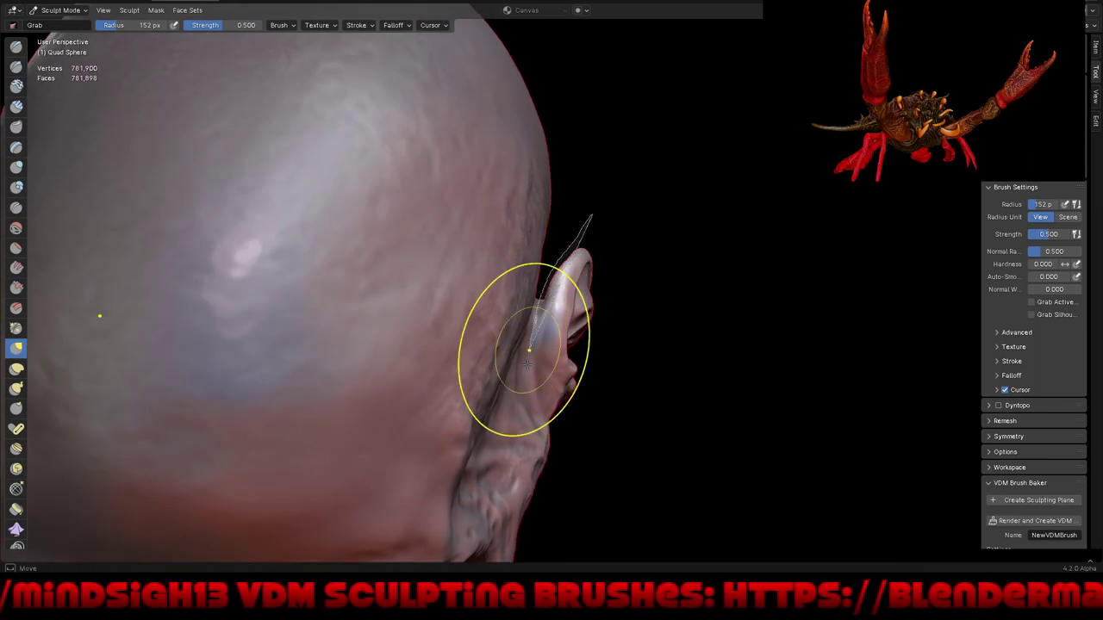
left_click_drag(528, 364, 598, 492)
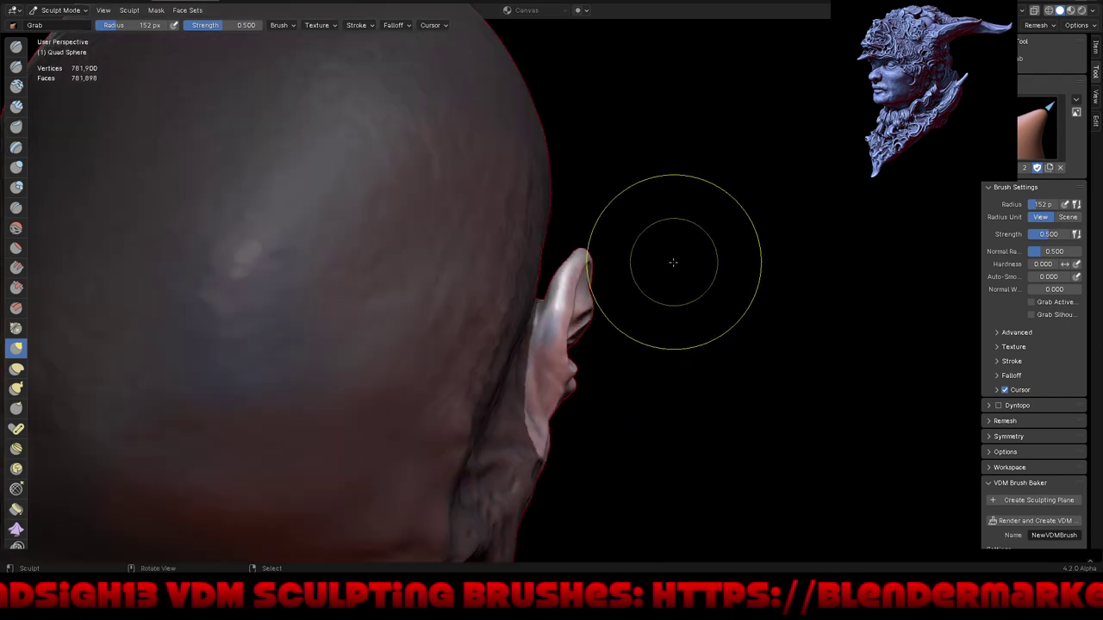
Step: Apply a Mask Filter from the mask pie menu
key("a")
left_click(664, 326)
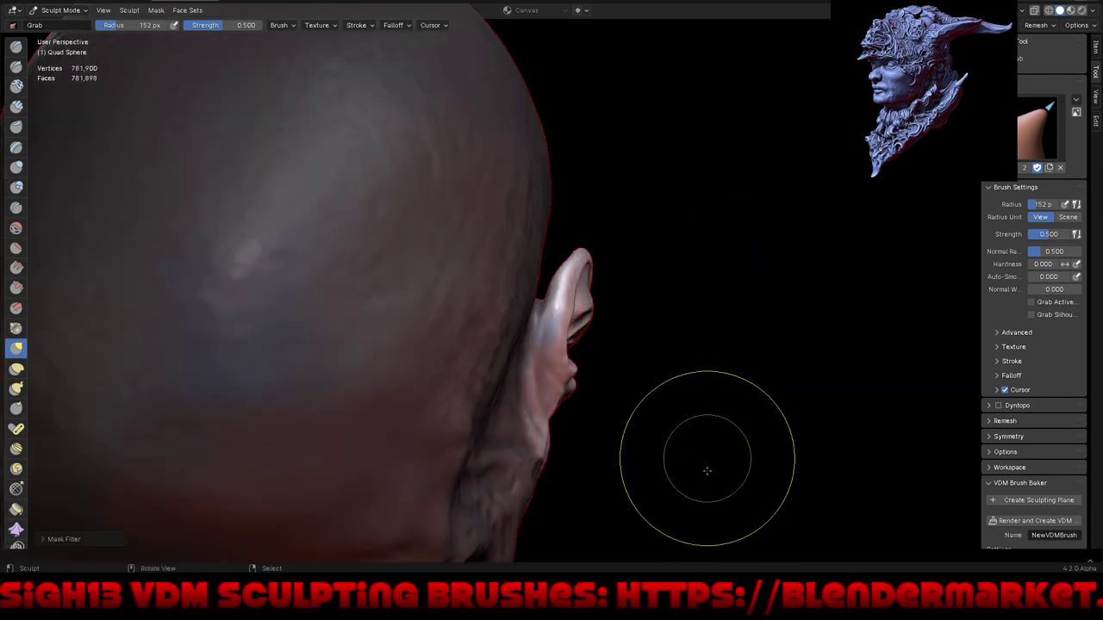
middle_click_drag(706, 471, 647, 290)
scroll(655, 374, "down", 4)
mouse_move(655, 374)
middle_mouse_down()
mouse_move(565, 368)
mouse_move(603, 333)
mouse_move(569, 258)
middle_mouse_up()
scroll(566, 247, "up", 3)
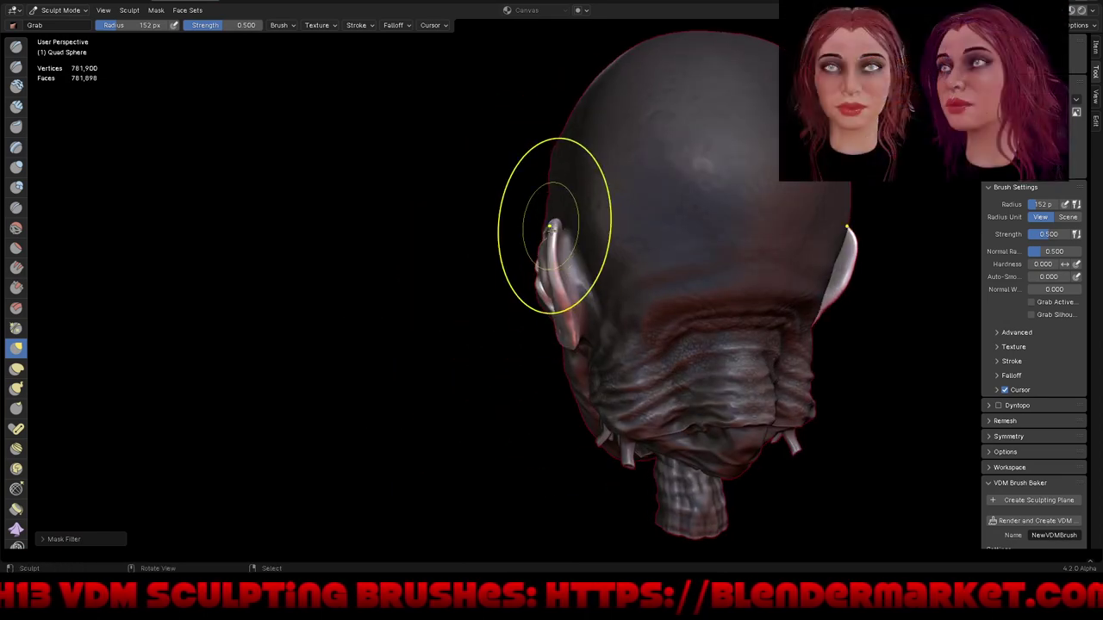
Step: Orbit around the face and behind the ear to inspect it
mouse_move(529, 271)
middle_mouse_down()
mouse_move(702, 308)
mouse_move(598, 246)
mouse_move(581, 252)
mouse_move(544, 218)
middle_mouse_up()
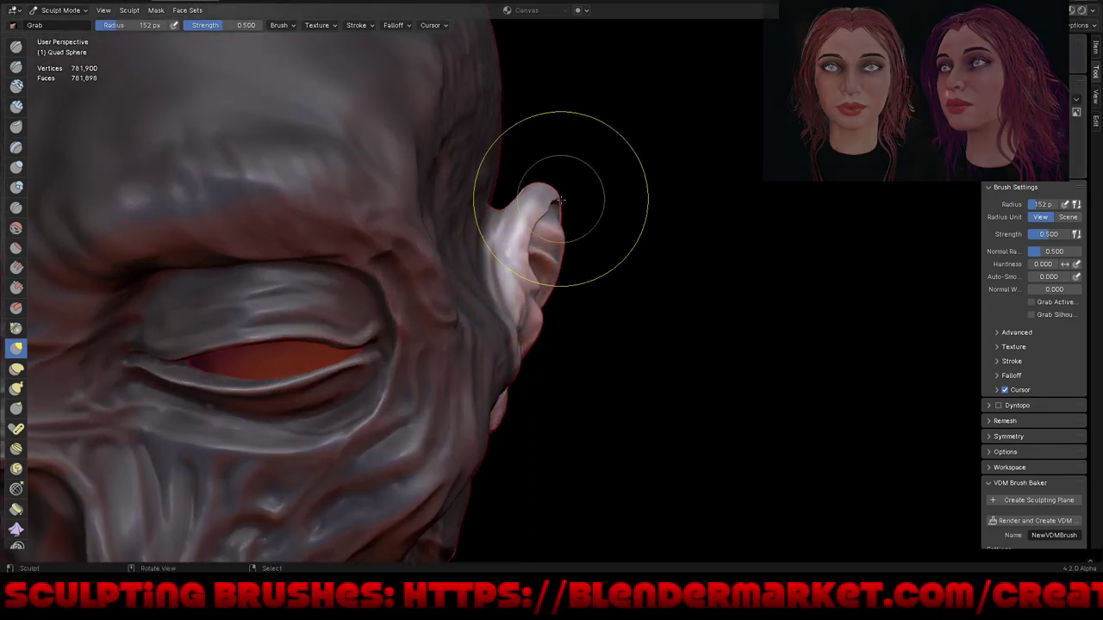
middle_click_drag(571, 247, 558, 227)
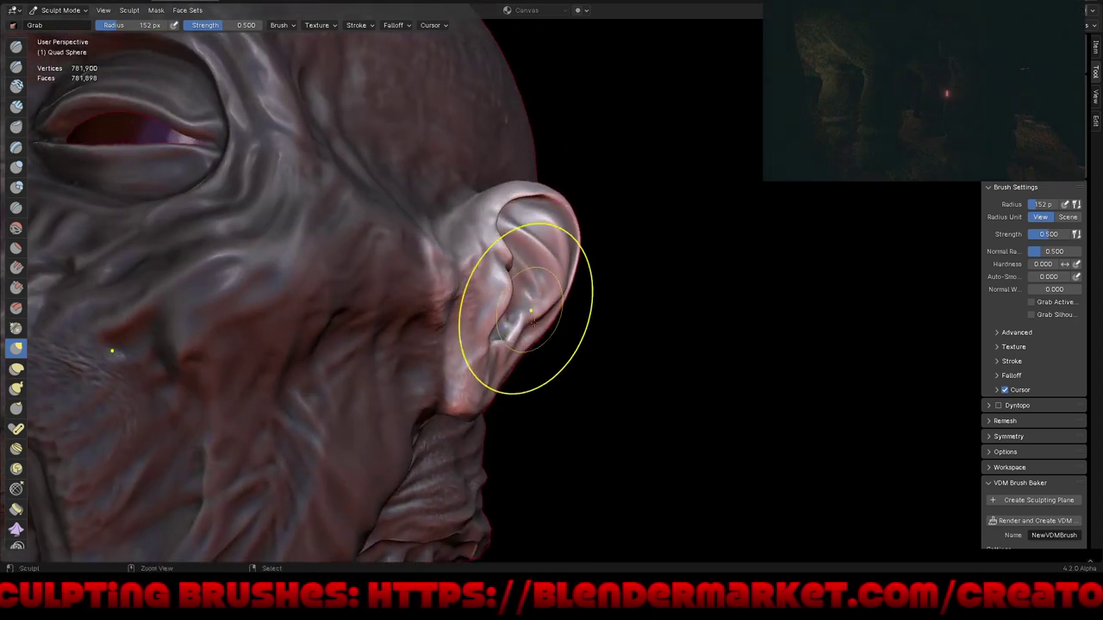
mouse_move(542, 322)
middle_mouse_down()
mouse_move(620, 312)
mouse_move(547, 323)
middle_mouse_up()
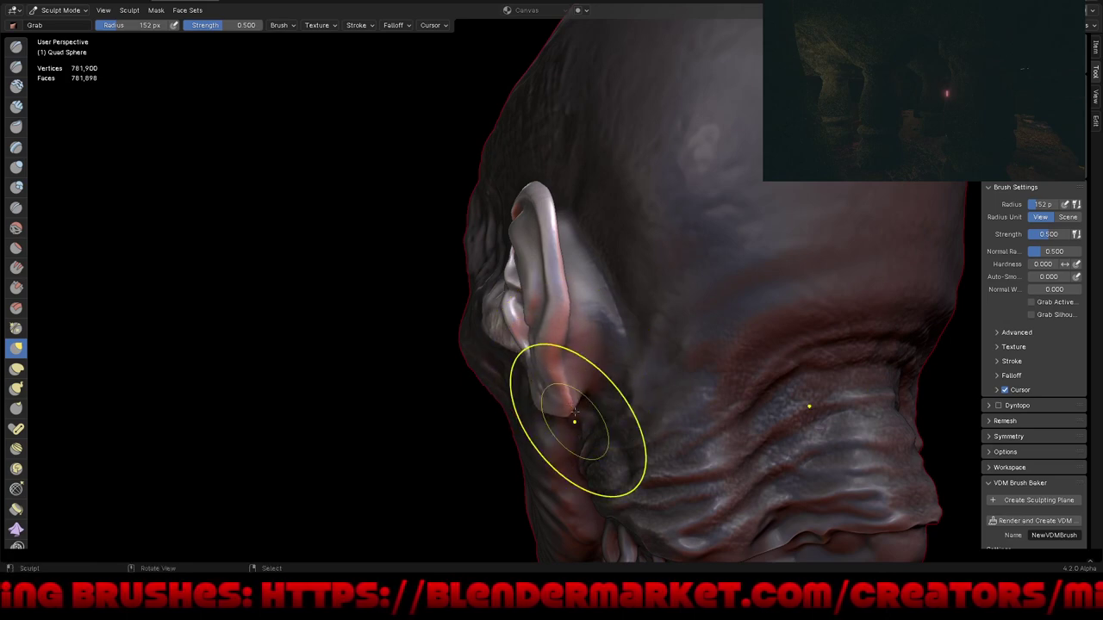
mouse_move(573, 423)
middle_mouse_down()
mouse_move(567, 331)
mouse_move(638, 399)
mouse_move(659, 347)
mouse_move(586, 351)
middle_mouse_up()
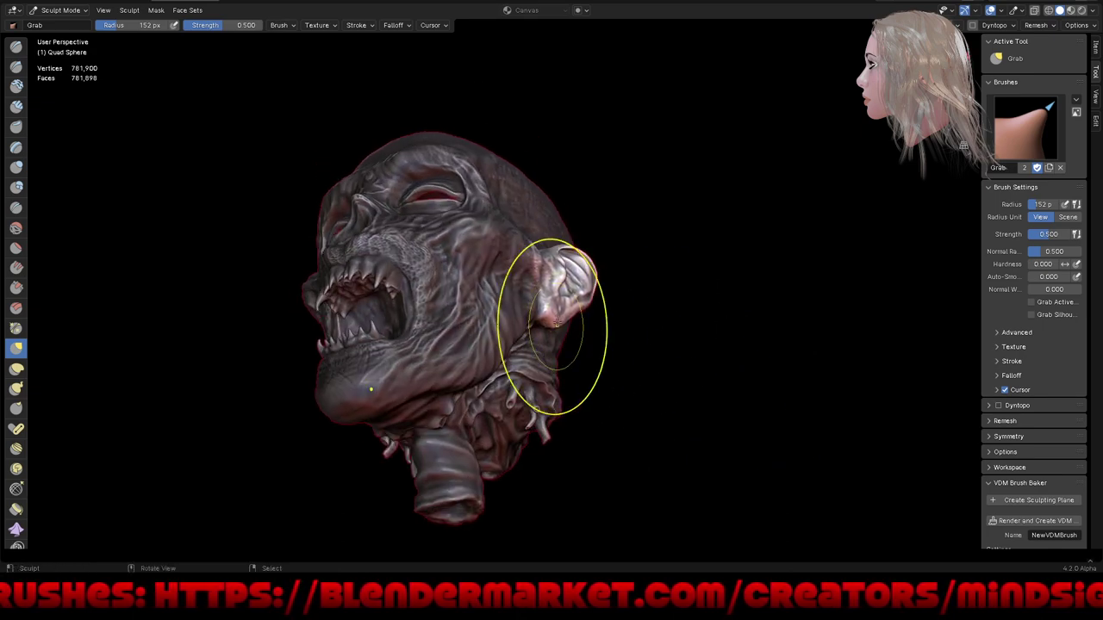
Step: Reshape the ear in a Right Orthographic side view
mouse_move(601, 340)
middle_mouse_down()
mouse_move(660, 394)
mouse_move(591, 229)
middle_mouse_up()
left_click_drag(591, 230, 591, 238)
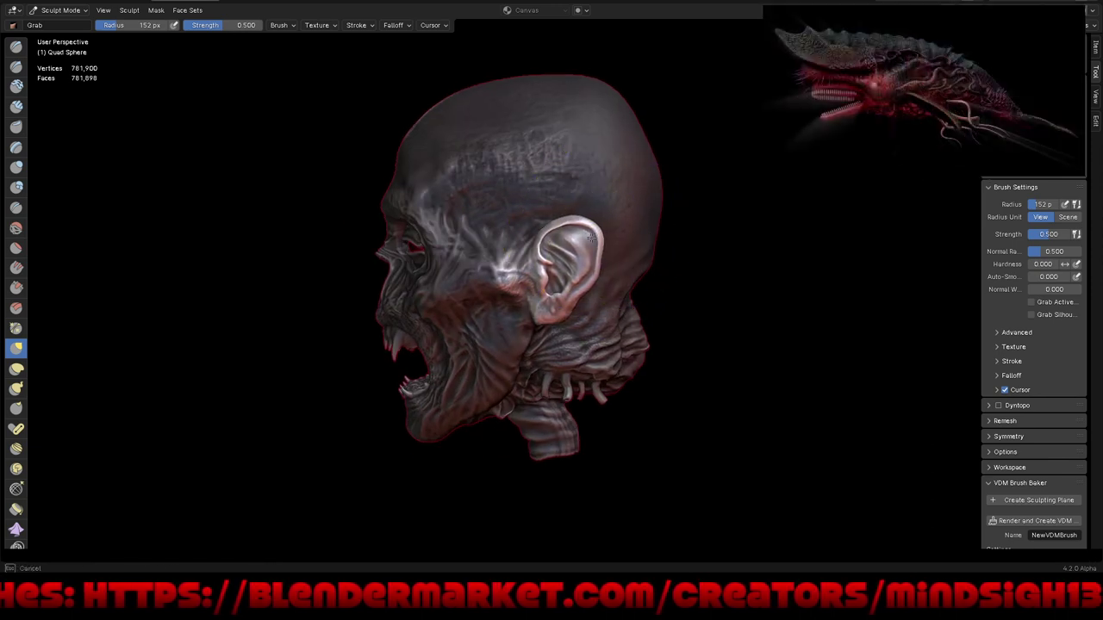
key("KP_3")
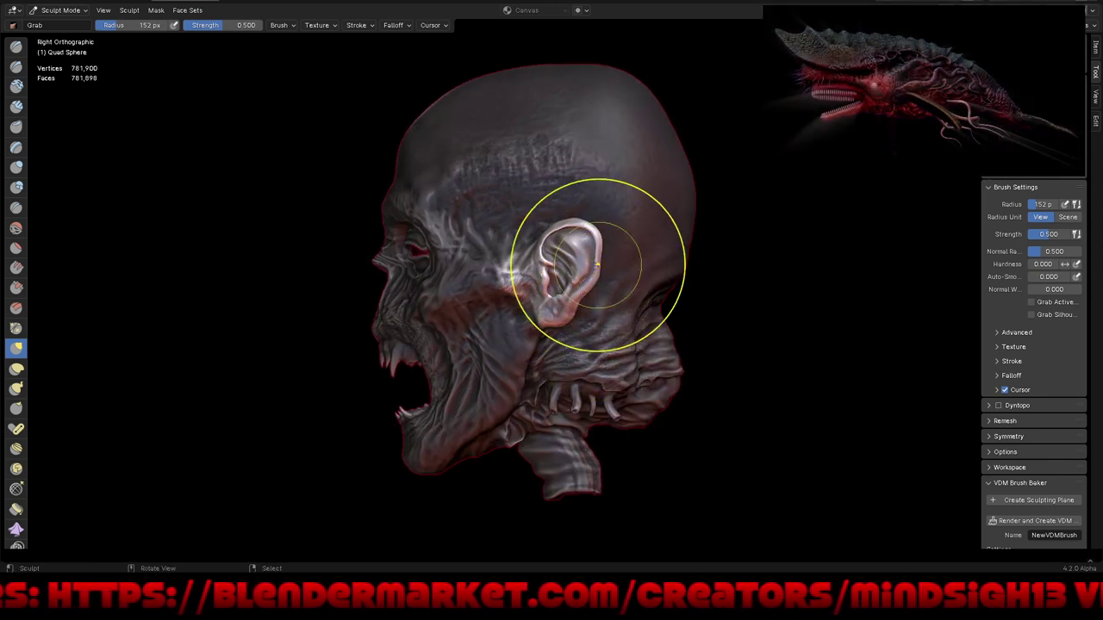
scroll(591, 259, "up", 3)
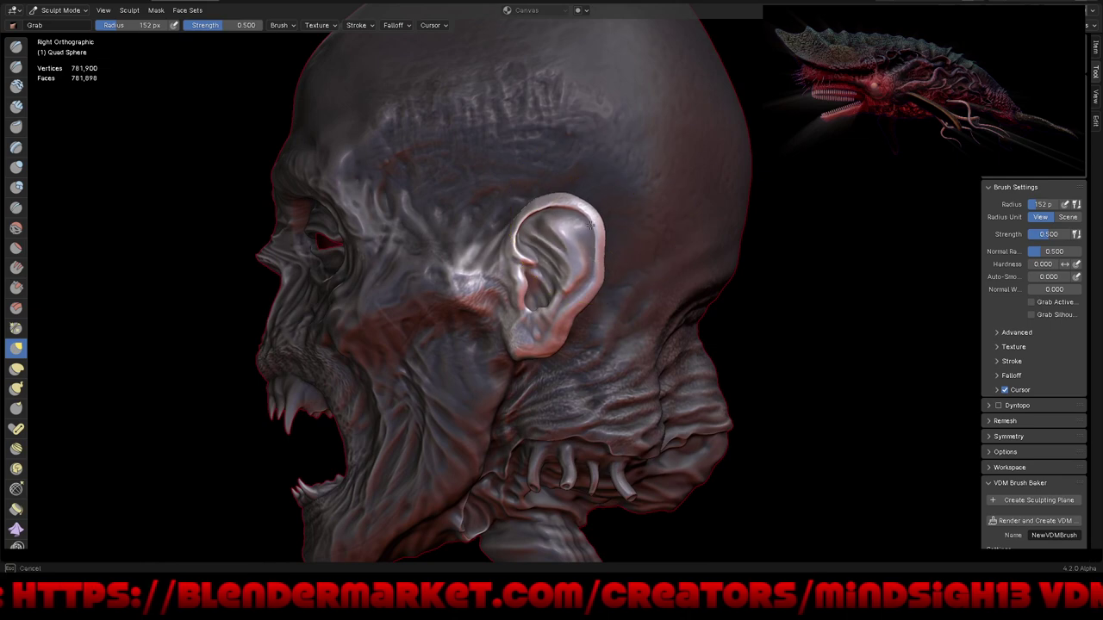
left_click_drag(586, 229, 582, 226)
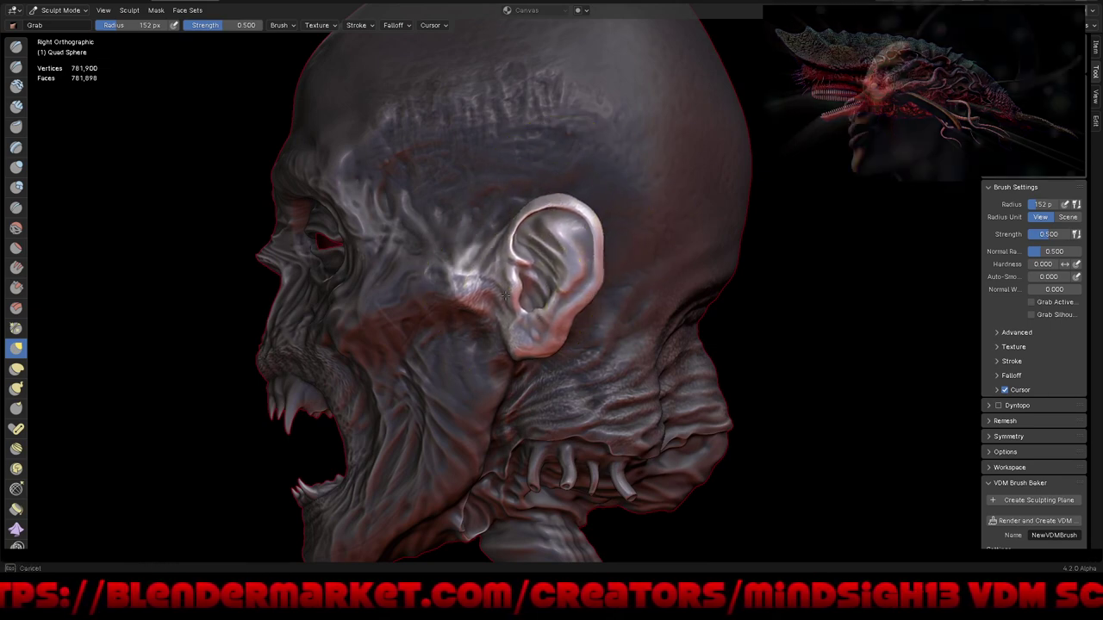
Step: Orbit around the head and zoom in on the ear and cheek
scroll(537, 251, "down", 5)
middle_click_drag(505, 365, 684, 366)
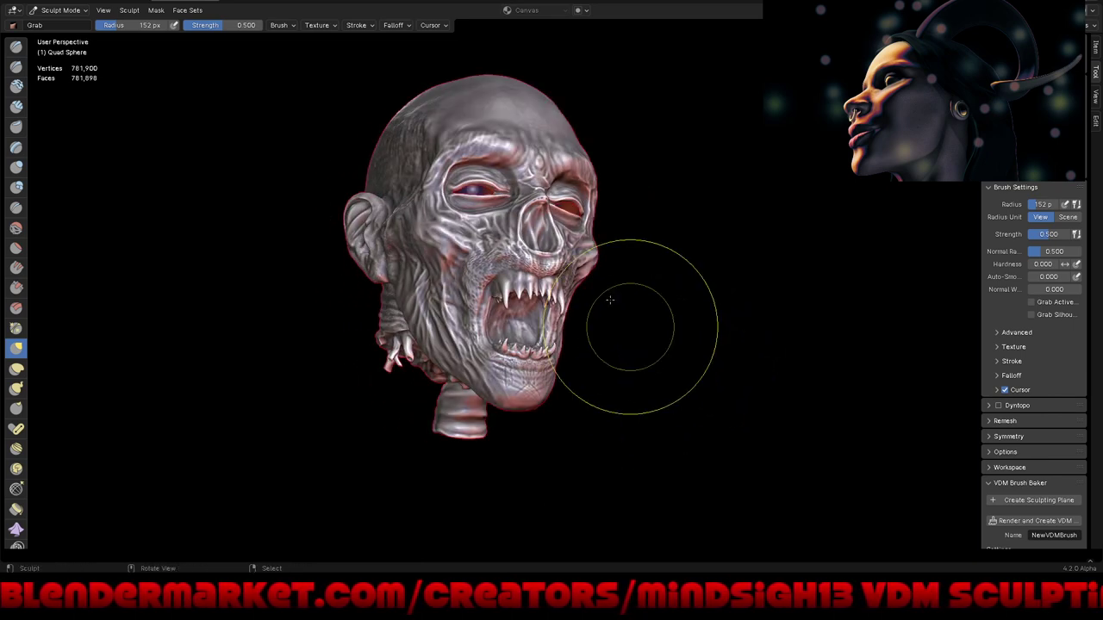
mouse_move(715, 320)
middle_mouse_down()
mouse_move(638, 323)
mouse_move(617, 277)
middle_mouse_up()
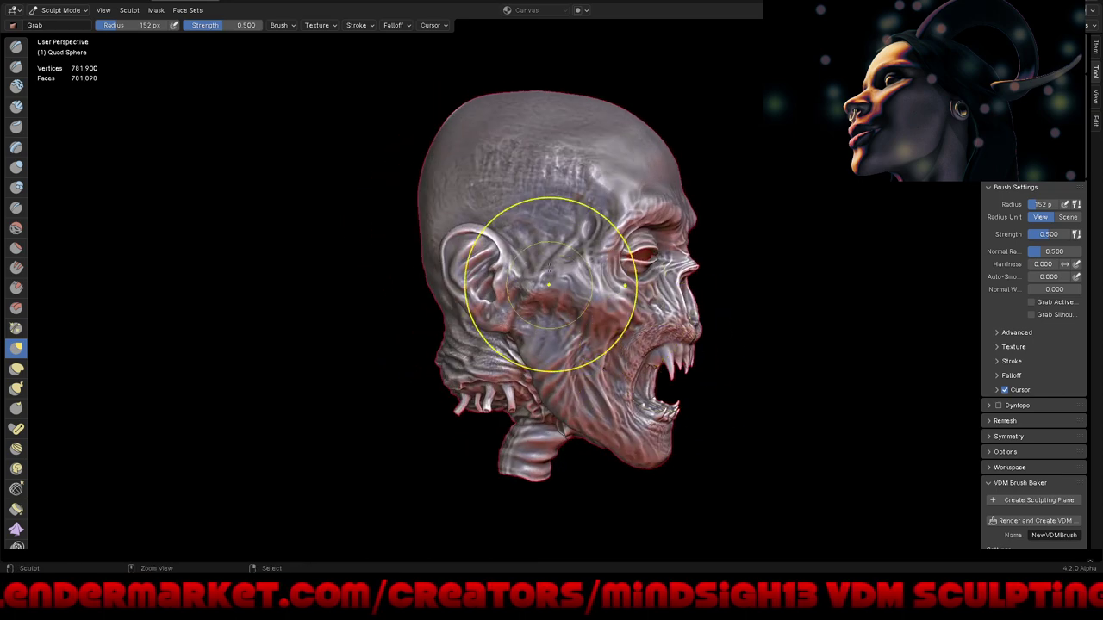
middle_click_drag(548, 274, 566, 192, "ctrl")
middle_click_drag(584, 290, 608, 316)
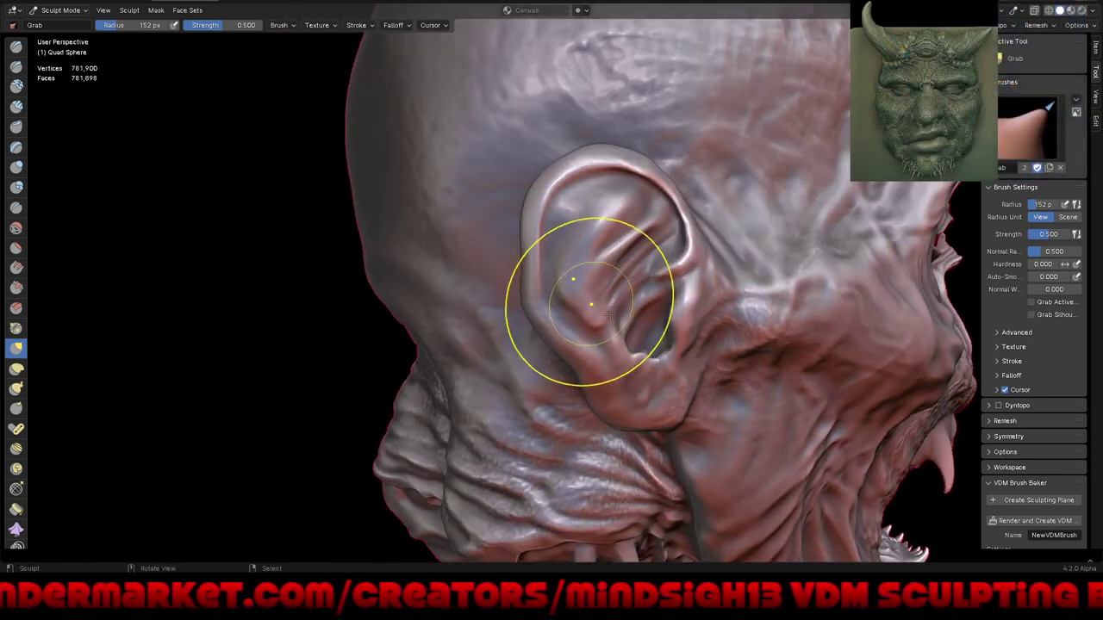
mouse_move(700, 319)
middle_mouse_down("shift")
mouse_move(566, 344)
mouse_move(670, 282)
middle_mouse_up("shift")
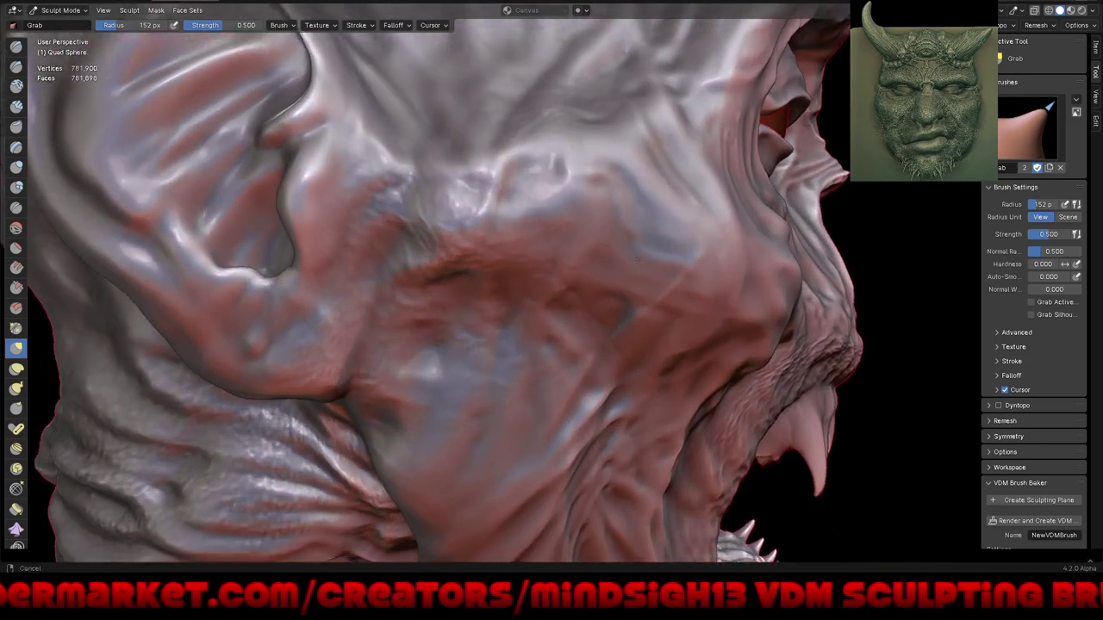
Step: Inspect the open mouth from the front and switch to the Mask brush
mouse_move(641, 323)
middle_mouse_down("ctrl")
mouse_move(628, 344)
mouse_move(556, 315)
mouse_move(536, 338)
mouse_move(579, 348)
mouse_move(557, 419)
middle_mouse_up("ctrl")
scroll(556, 418, "up", 2)
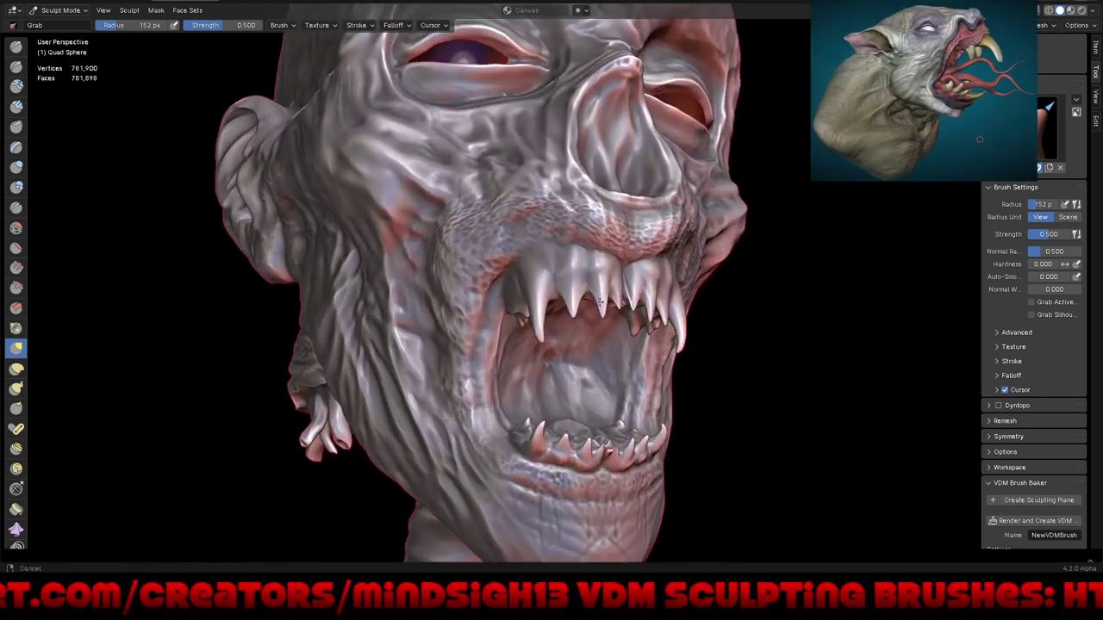
scroll(568, 351, "up", 2)
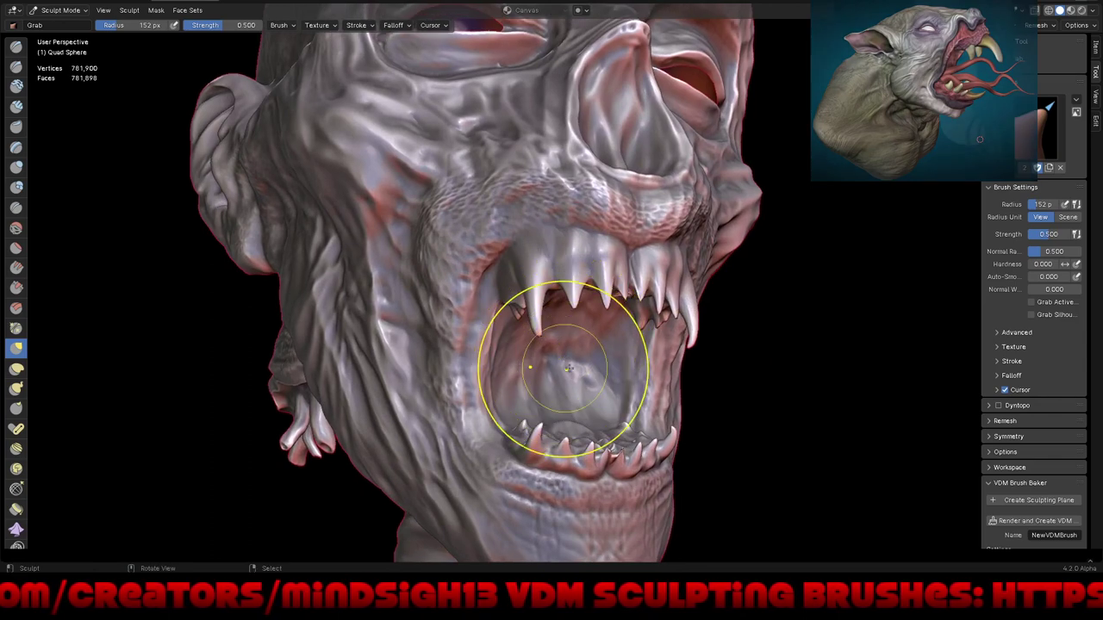
middle_click_drag(560, 345, 560, 346)
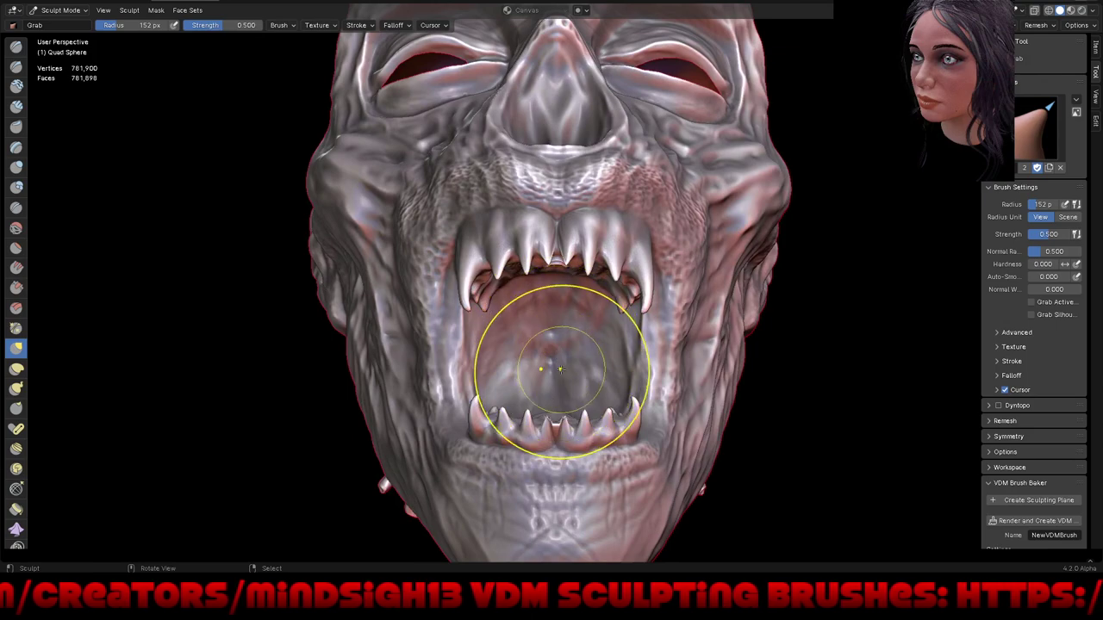
middle_click_drag(526, 369, 593, 373)
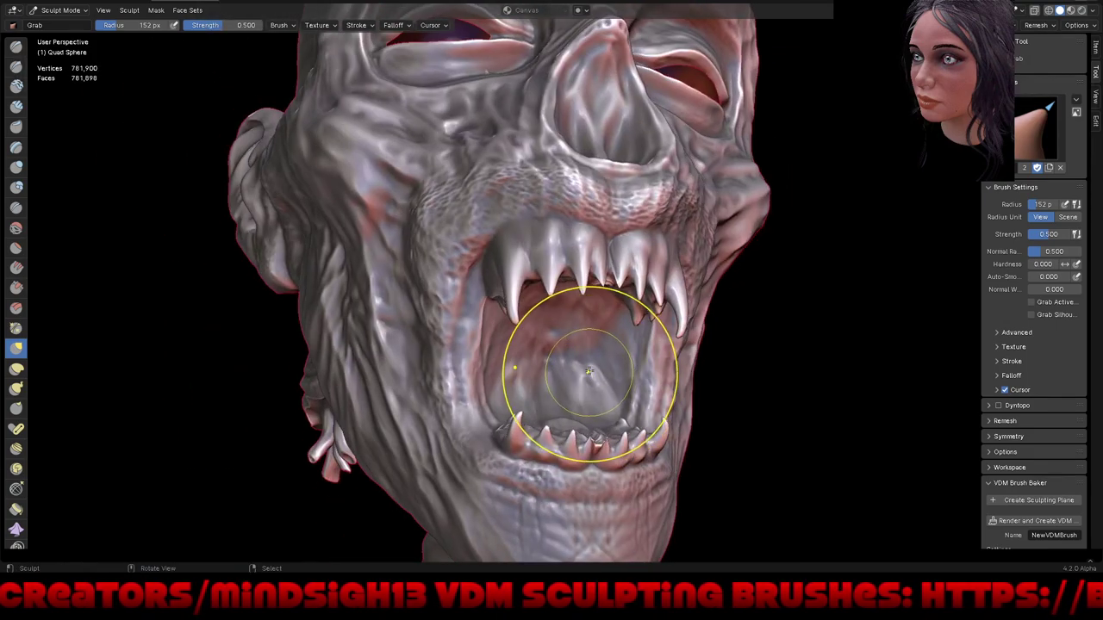
key("m")
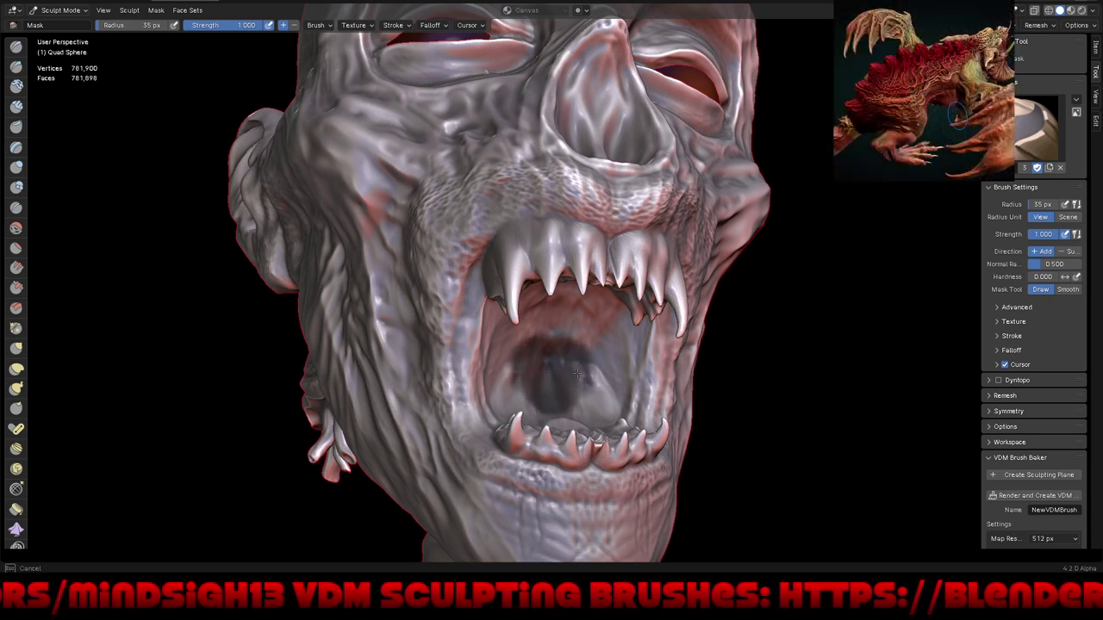
Step: Soften the mask edge around the mouth interior with Smooth Mask from the mask pie menu
mouse_move(574, 405)
middle_mouse_down()
mouse_move(534, 414)
mouse_move(568, 424)
middle_mouse_up()
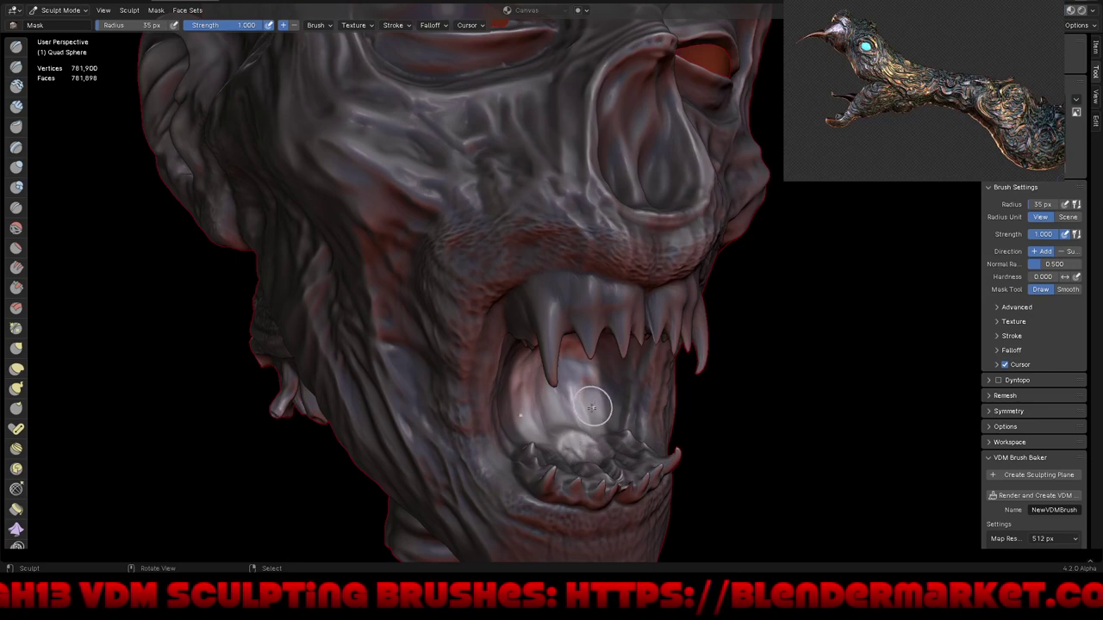
key("a")
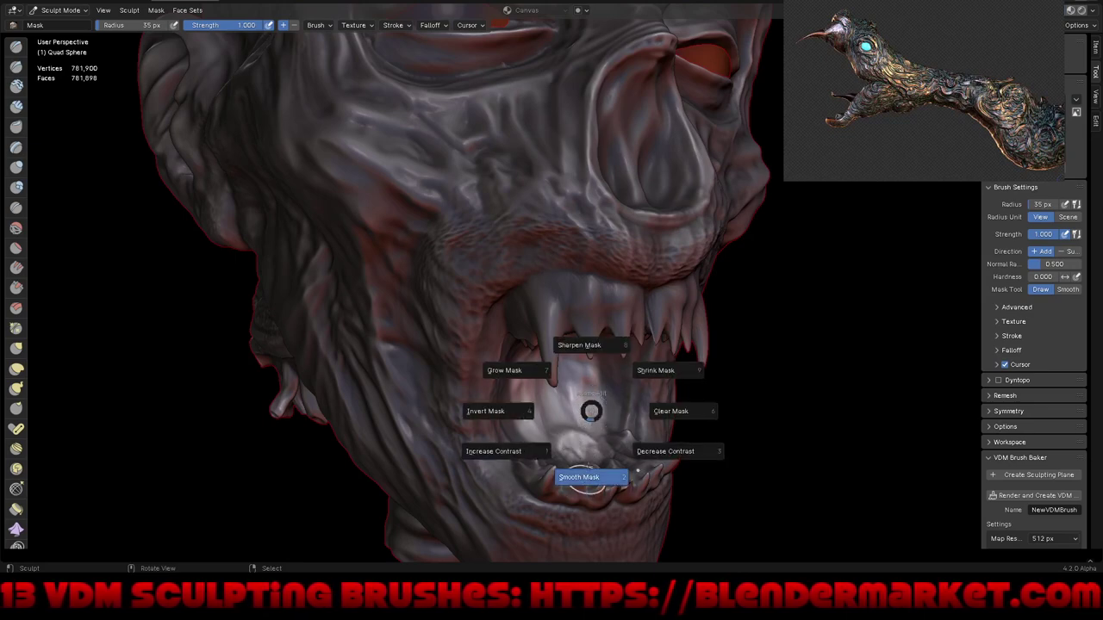
left_click(579, 477)
scroll(593, 505, "down", 5)
mouse_move(593, 505)
middle_mouse_down()
mouse_move(548, 424)
mouse_move(582, 393)
middle_mouse_up()
Step: Switch to Grab and pull the unmasked mouth floor upward from side and front views
key("g")
left_click_drag(571, 379, 576, 405)
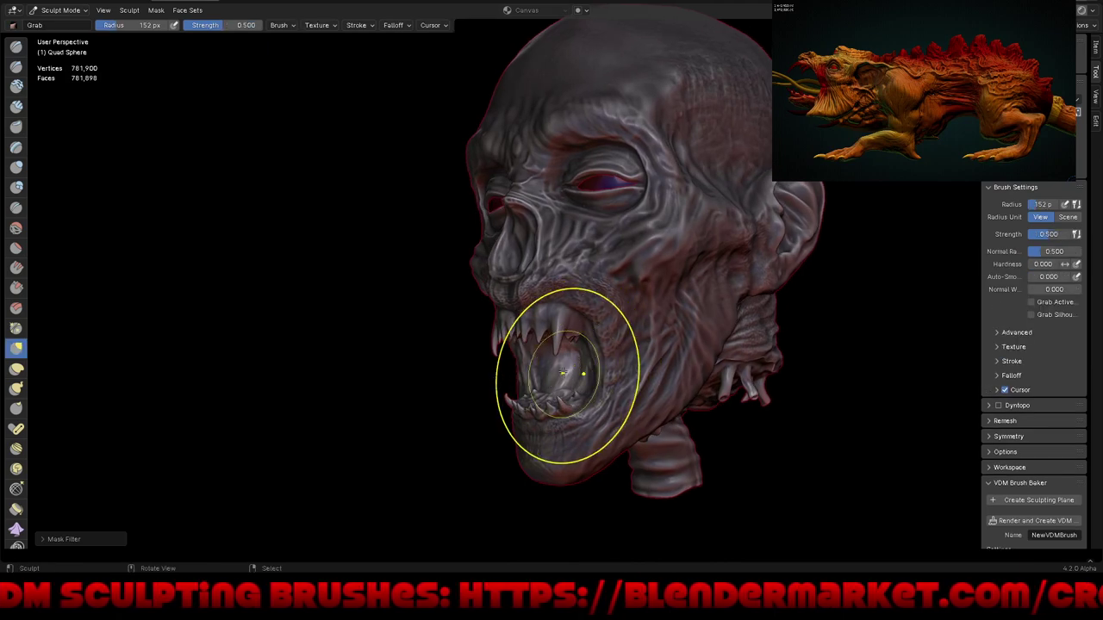
left_click_drag(552, 365, 529, 423)
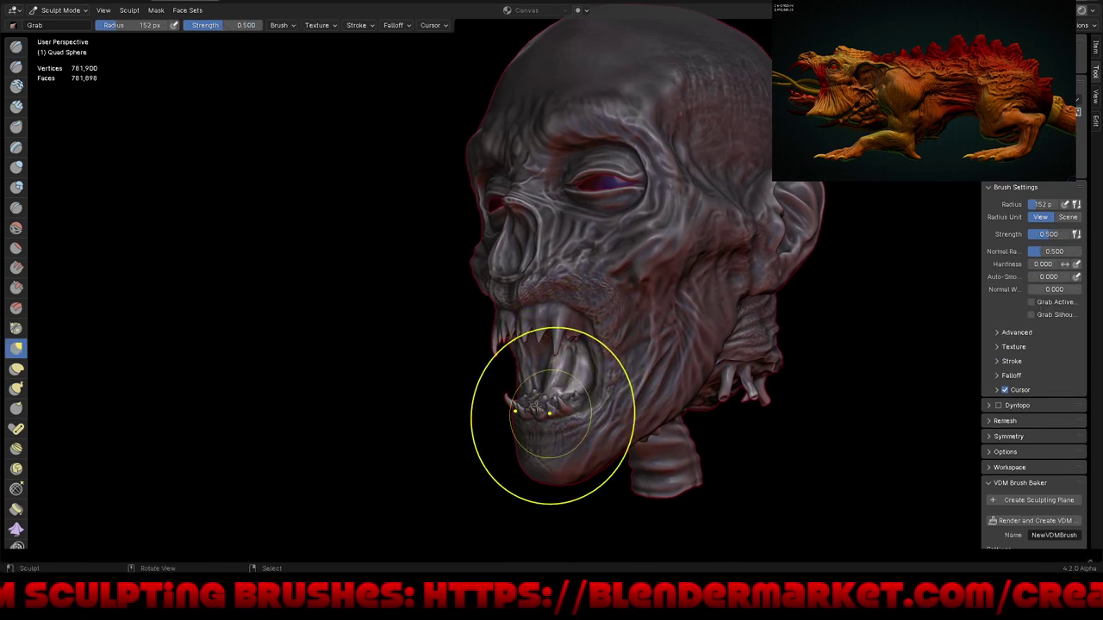
middle_click_drag(529, 423, 689, 419)
left_click_drag(603, 390, 605, 379)
scroll(690, 320, "up", 3)
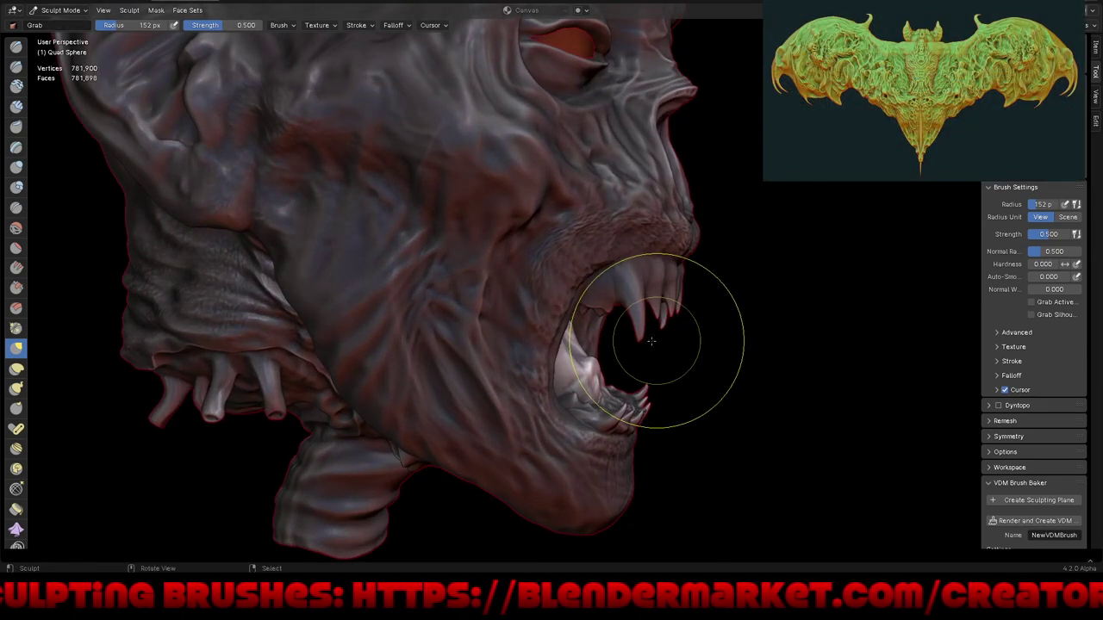
middle_click_drag(689, 320, 595, 319)
scroll(554, 296, "up", 2)
mouse_move(554, 295)
left_mouse_down()
mouse_move(544, 361)
mouse_move(533, 364)
left_mouse_up()
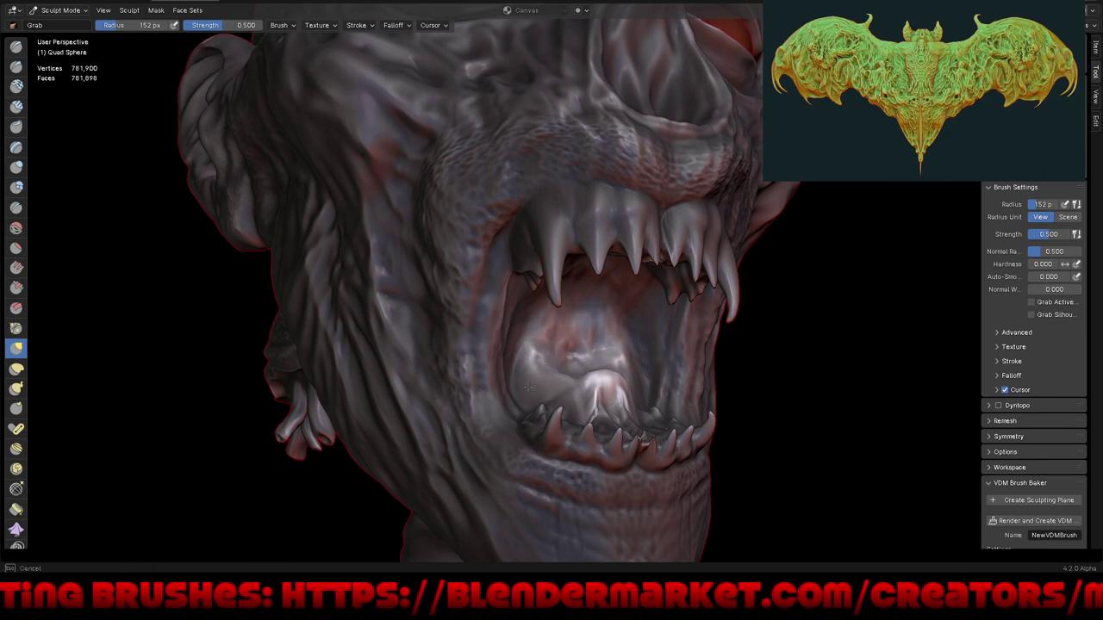
Step: Pull the mouth-floor tissue outward from both three-quarter sides to round the tongue shape
middle_click_drag(576, 358, 591, 352)
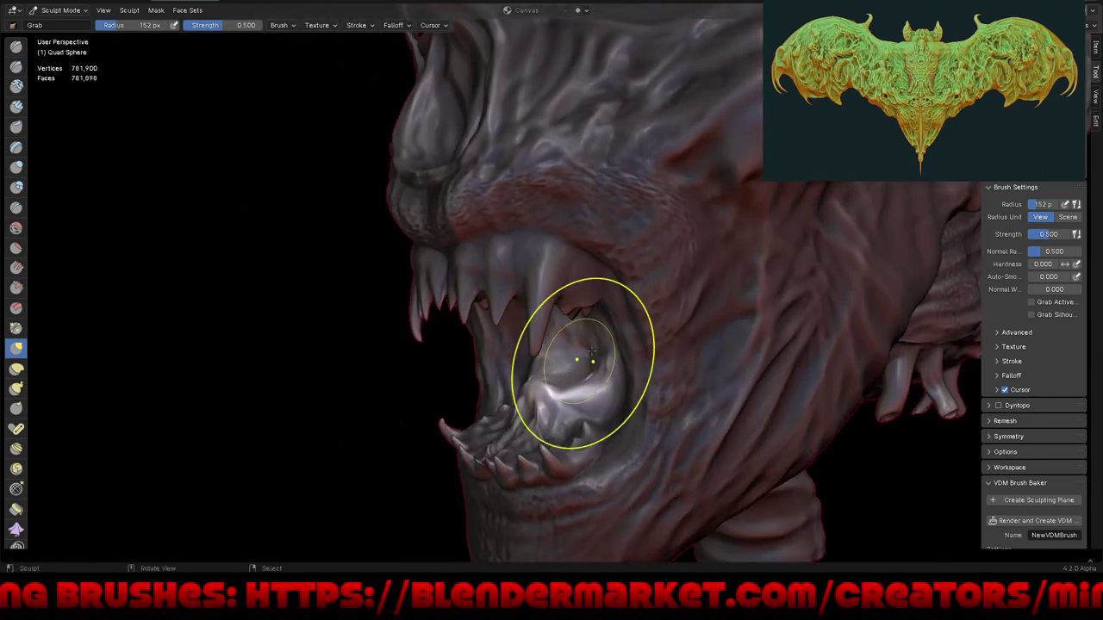
left_click_drag(619, 367, 585, 382)
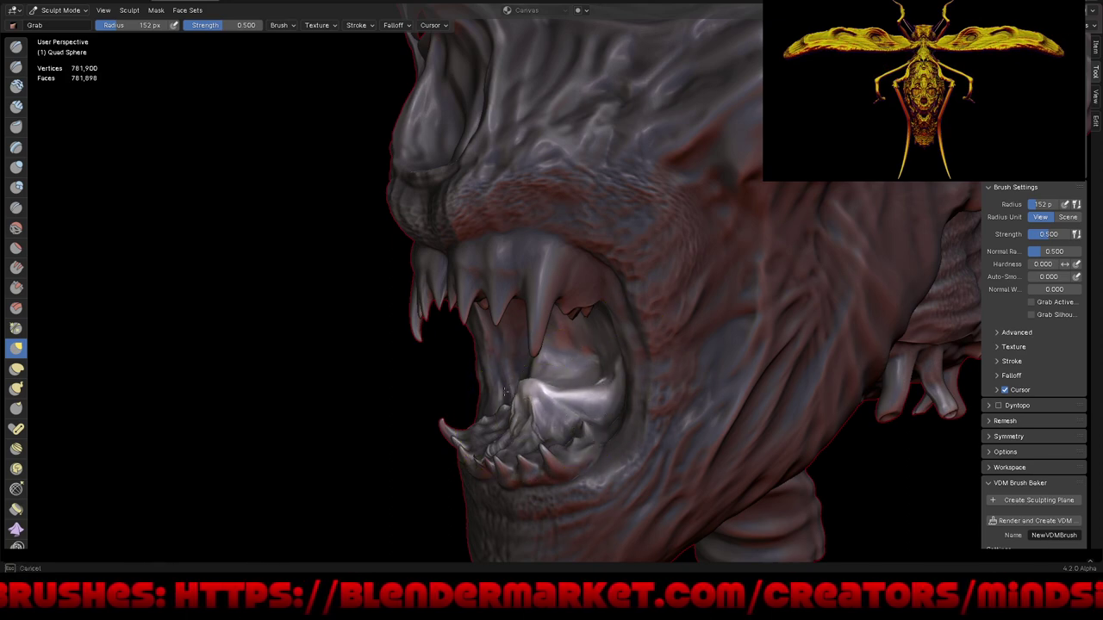
left_click_drag(477, 382, 439, 394)
middle_click_drag(439, 393, 646, 406)
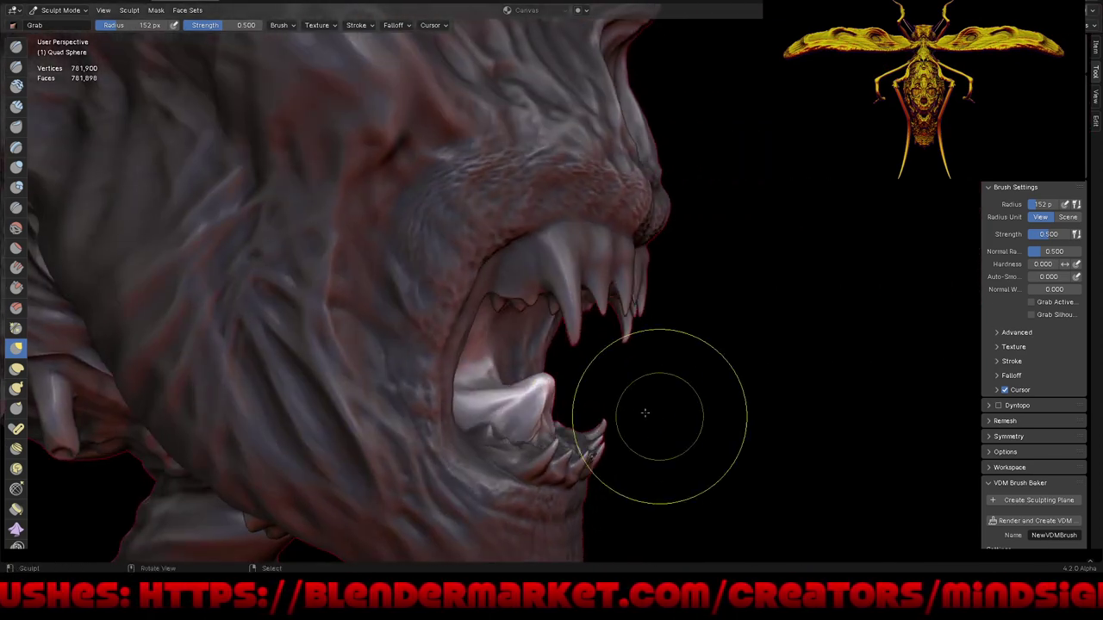
mouse_move(518, 401)
left_mouse_down()
mouse_move(514, 441)
mouse_move(481, 396)
mouse_move(493, 420)
mouse_move(494, 341)
left_mouse_up()
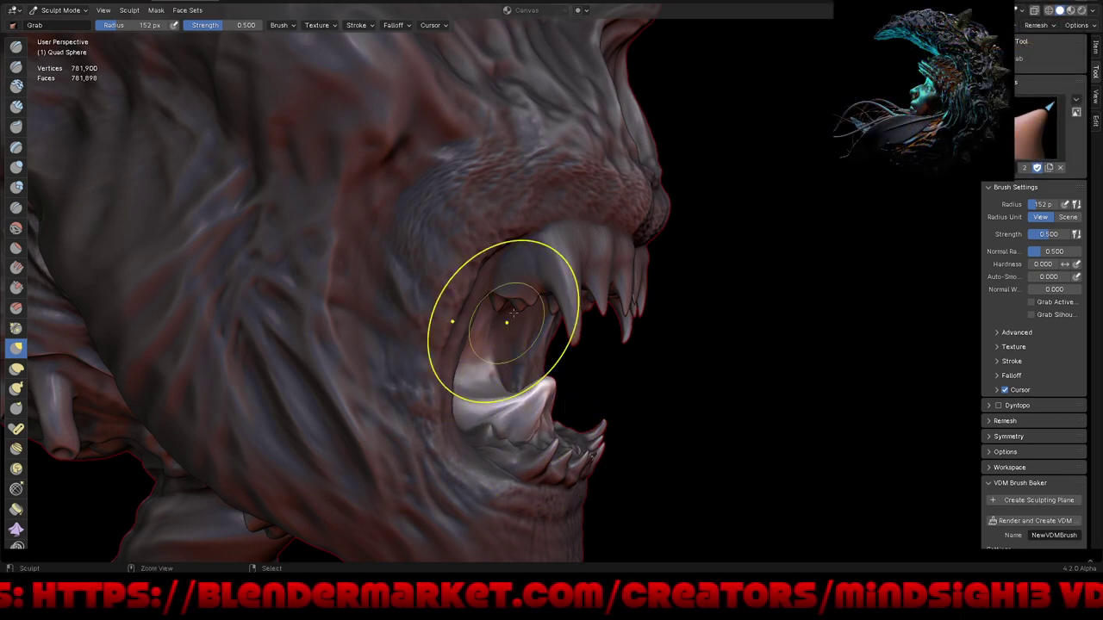
scroll(560, 371, "down", 5)
middle_click_drag(628, 423, 562, 333)
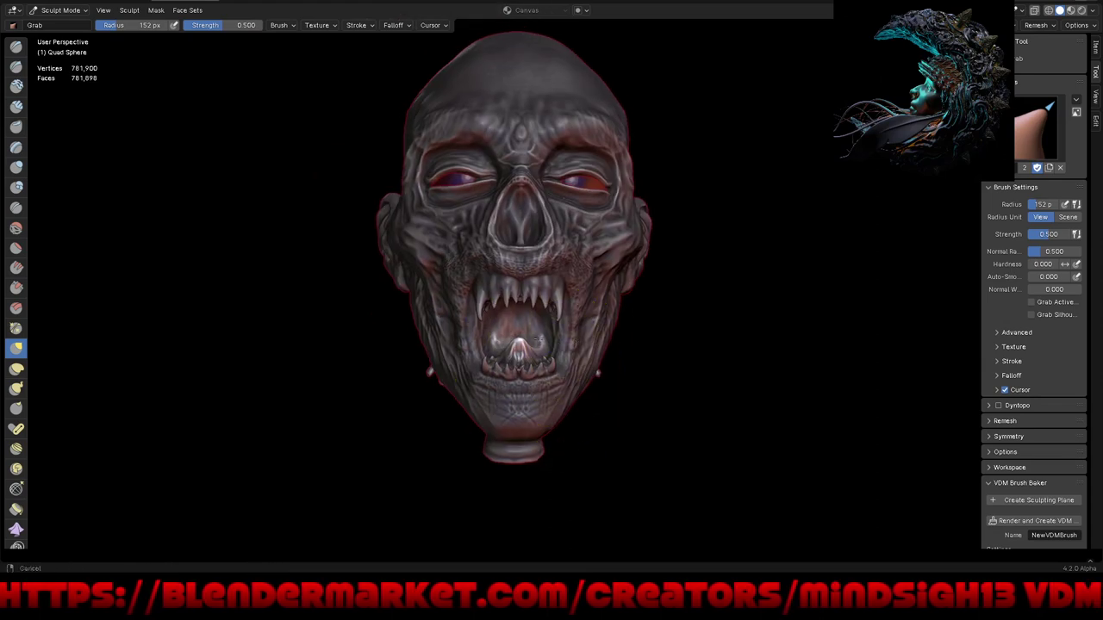
scroll(543, 341, "up", 5)
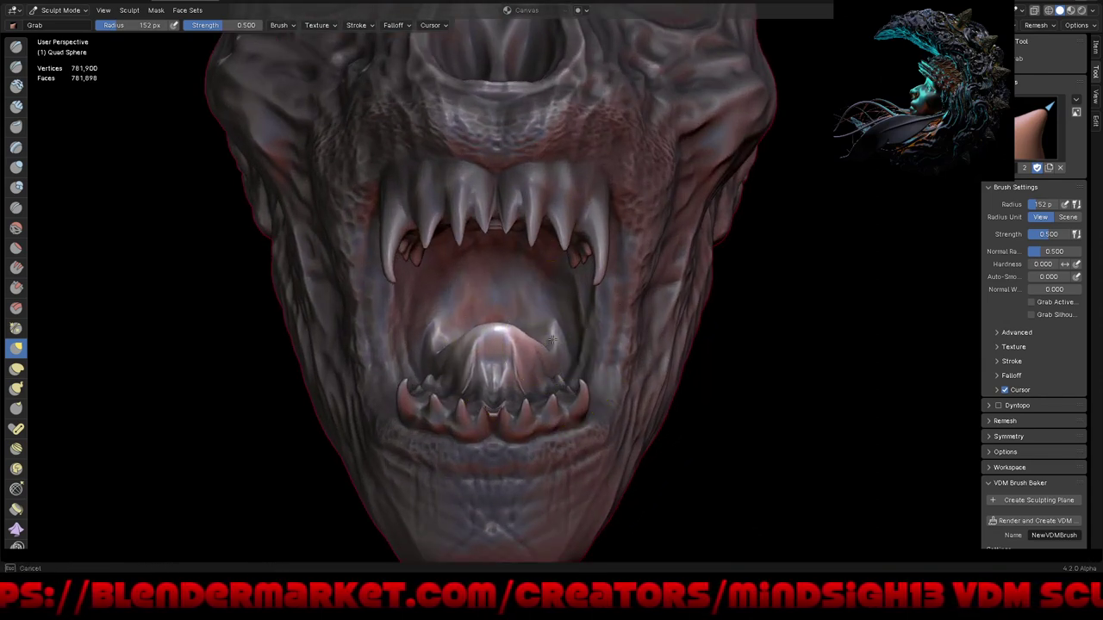
Step: Reshape the tongue behind the lower teeth, pulling it forward and broadening it
left_click_drag(549, 343, 555, 368)
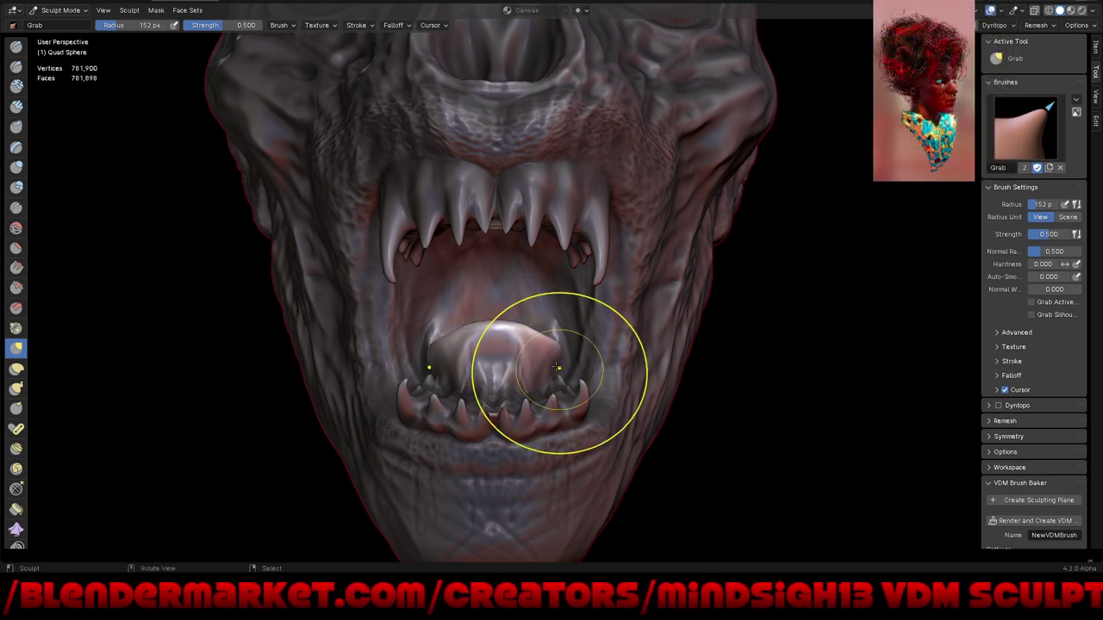
mouse_move(517, 357)
middle_mouse_down()
mouse_move(615, 368)
mouse_move(480, 332)
middle_mouse_up()
left_click_drag(480, 333, 464, 351)
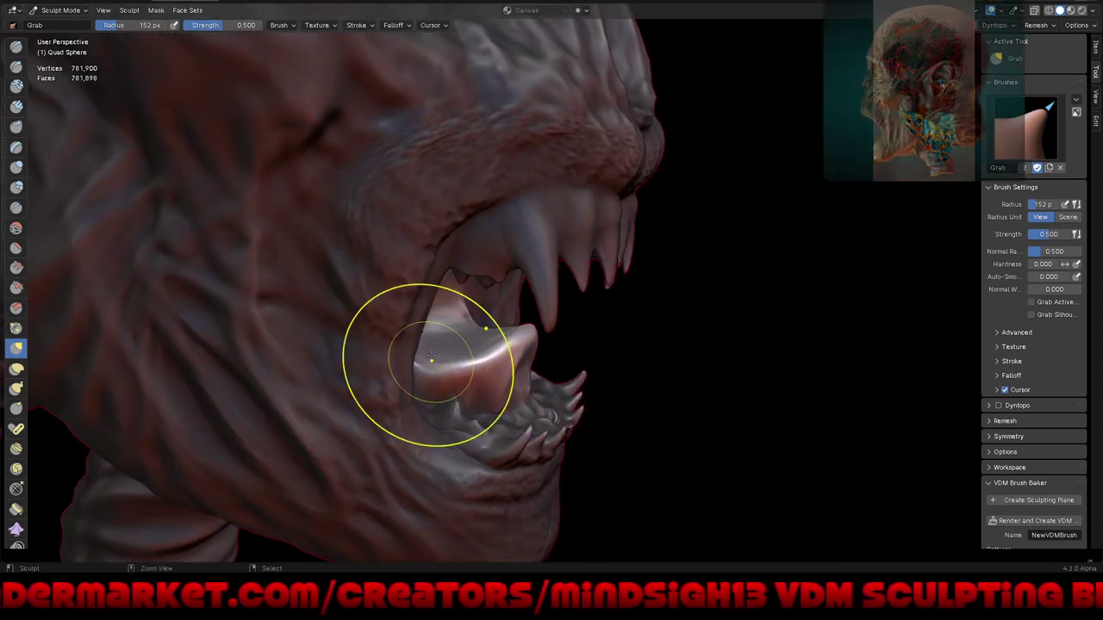
left_click_drag(401, 364, 420, 369)
middle_click_drag(420, 370, 455, 393)
scroll(461, 418, "up", 3)
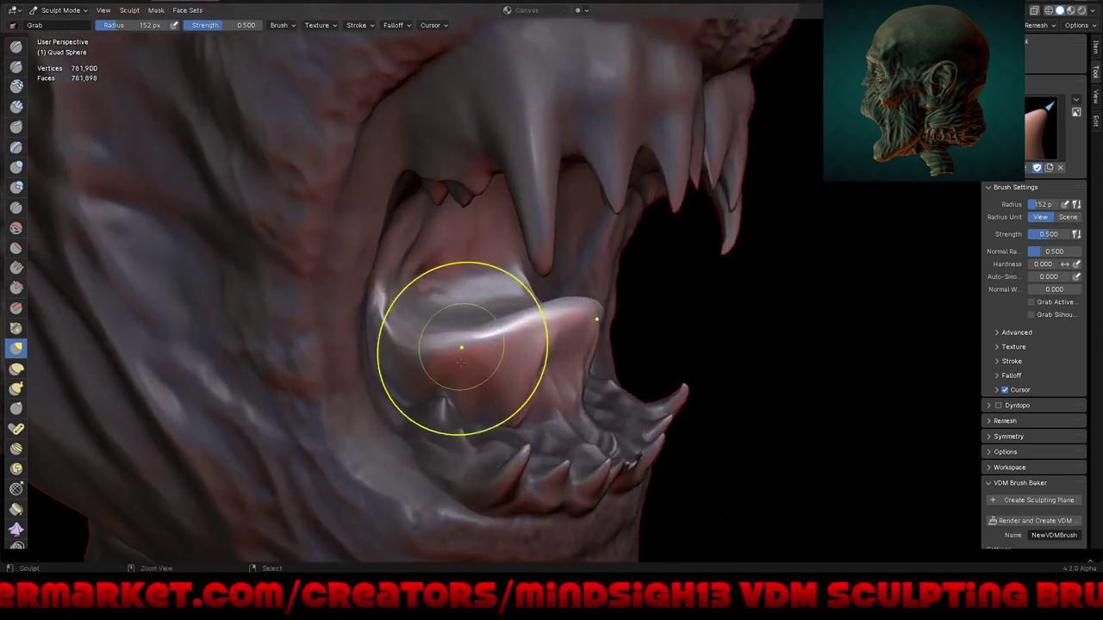
middle_click_drag(443, 348, 465, 379)
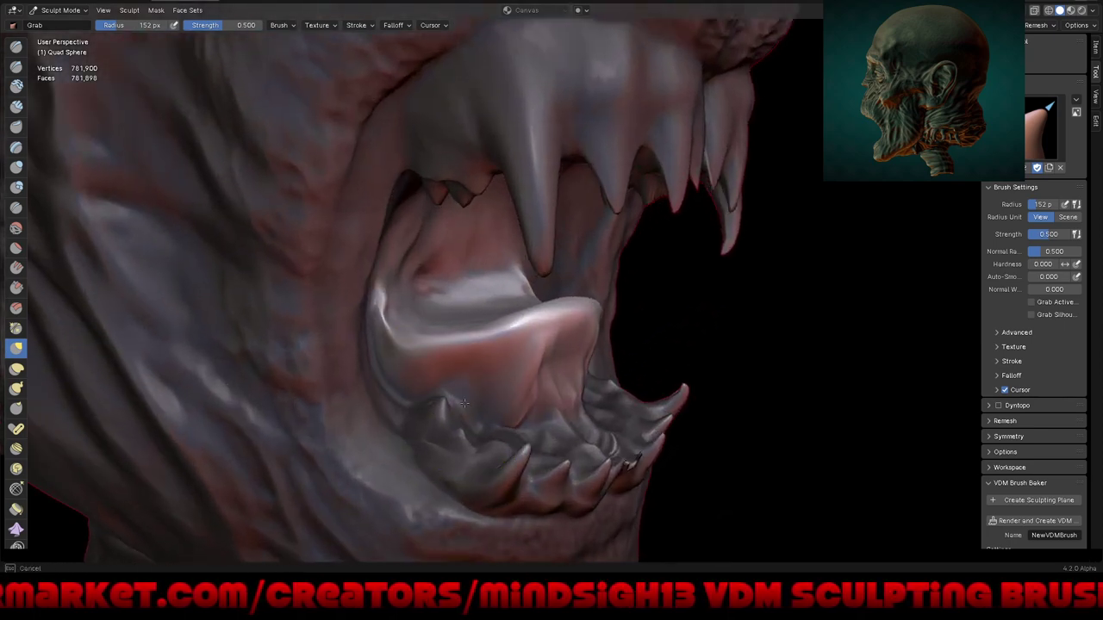
mouse_move(464, 403)
left_mouse_down()
mouse_move(464, 383)
mouse_move(485, 394)
left_mouse_up()
middle_click_drag(485, 394, 525, 362)
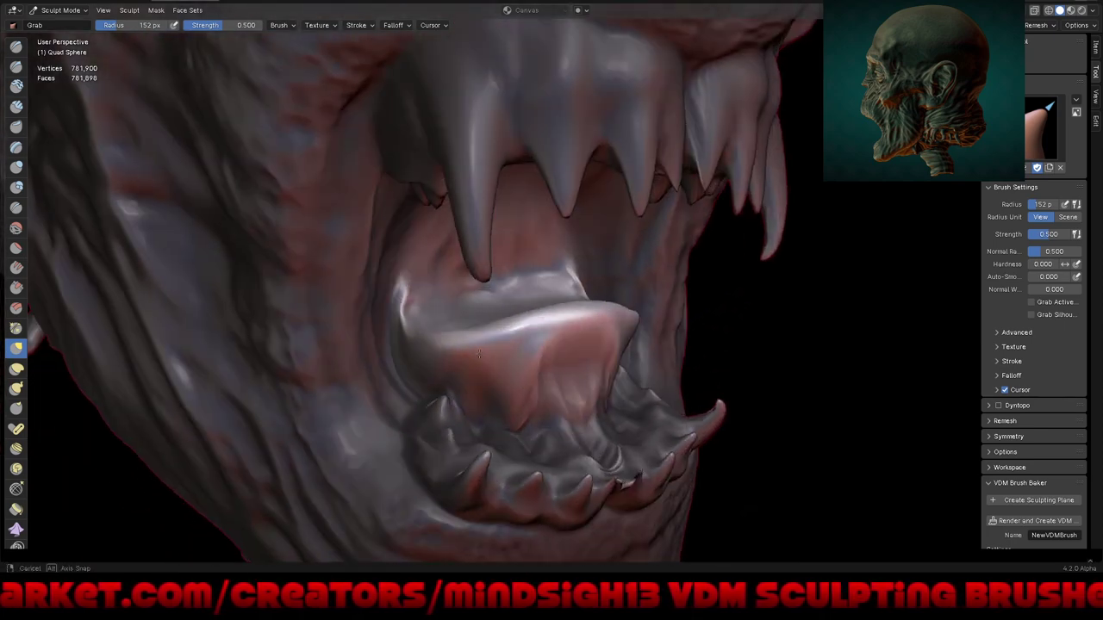
mouse_move(525, 362)
left_mouse_down()
mouse_move(554, 353)
mouse_move(580, 372)
mouse_move(581, 401)
left_mouse_up()
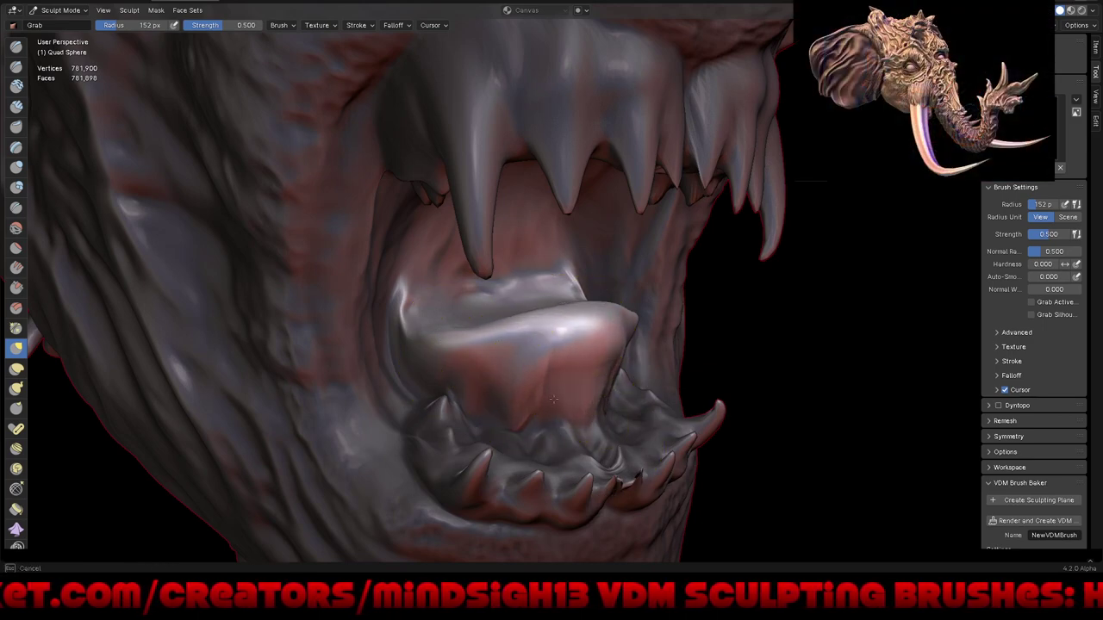
Step: Pull the tongue tip further forward over the lower teeth from a frontal view
scroll(530, 420, "down", 3)
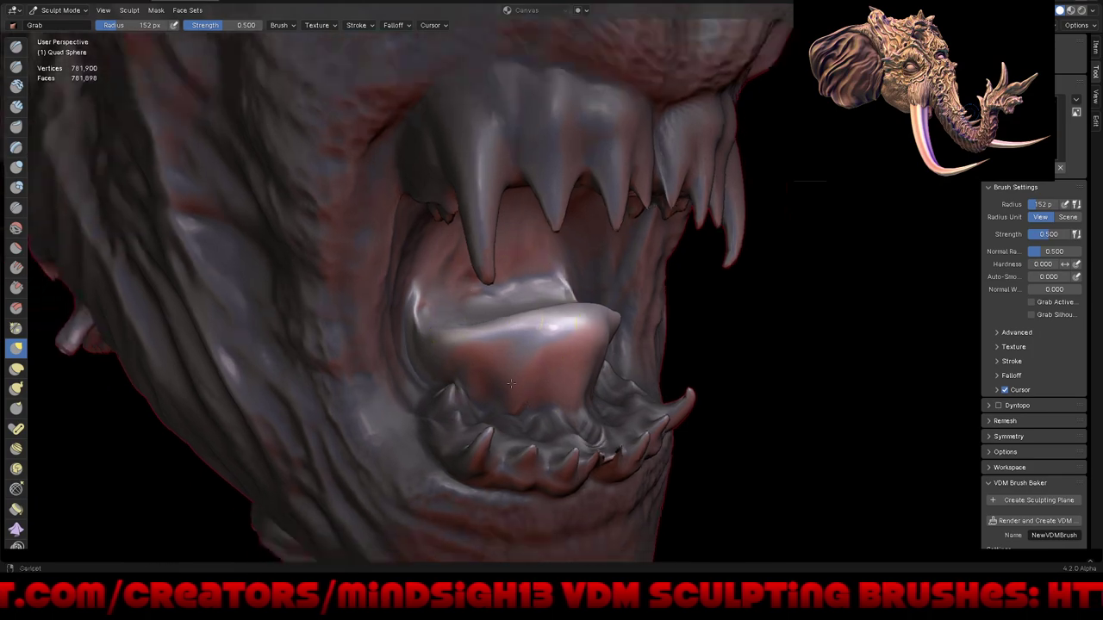
scroll(521, 426, "down", 3)
mouse_move(517, 431)
middle_mouse_down()
mouse_move(482, 428)
mouse_move(529, 430)
middle_mouse_up()
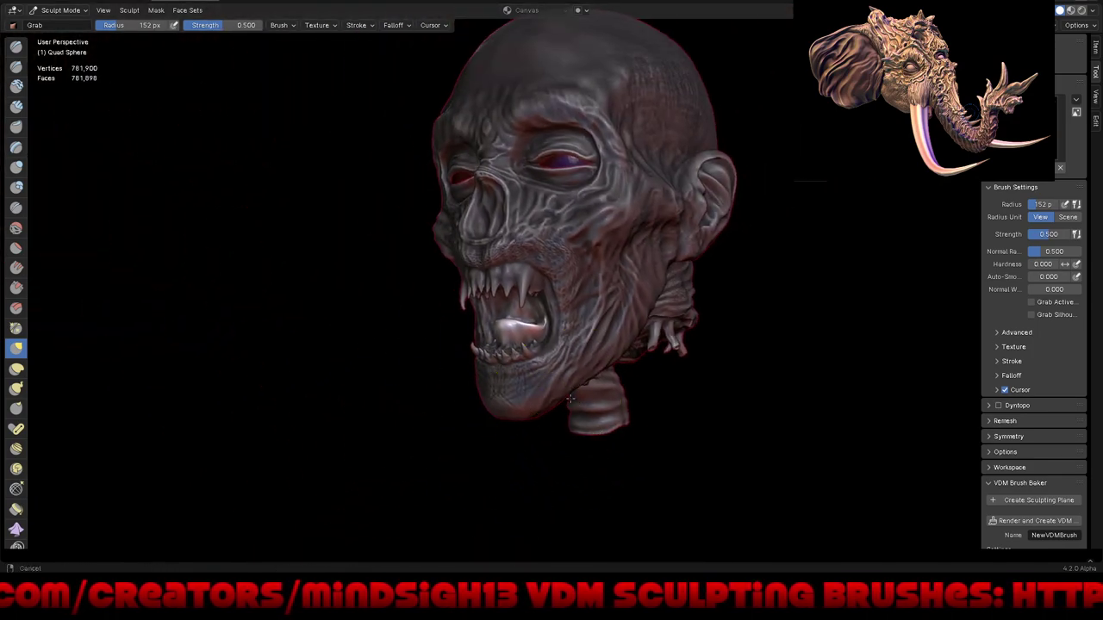
scroll(508, 405, "up", 4)
middle_click_drag(523, 255, 509, 267)
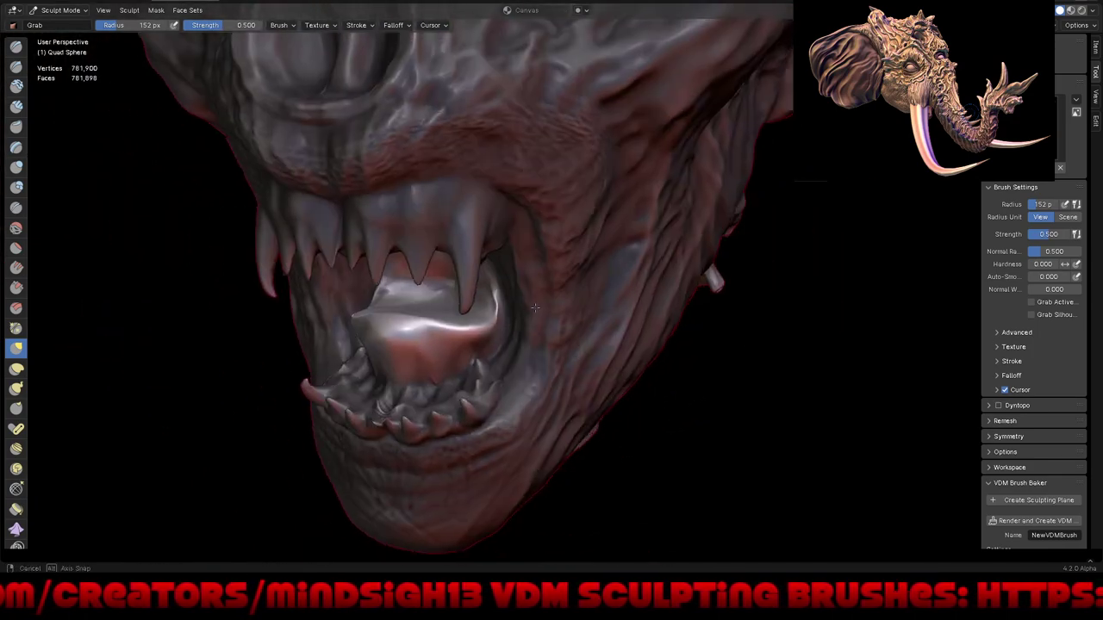
scroll(483, 284, "up", 4)
scroll(490, 291, "up", 1)
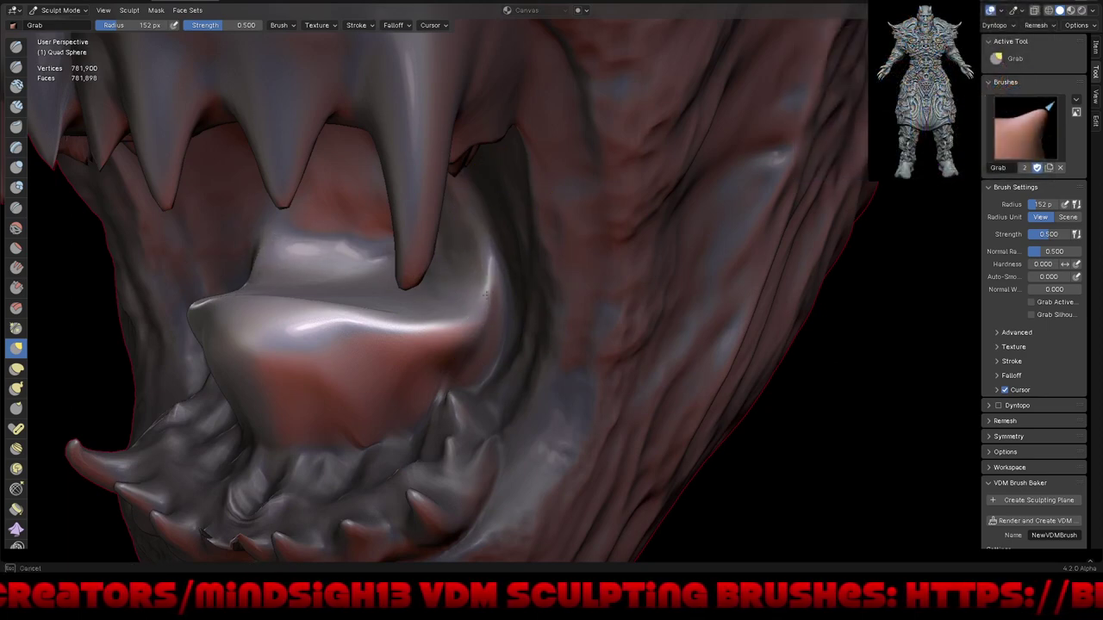
mouse_move(405, 270)
left_mouse_down()
mouse_move(382, 315)
mouse_move(315, 374)
left_mouse_up()
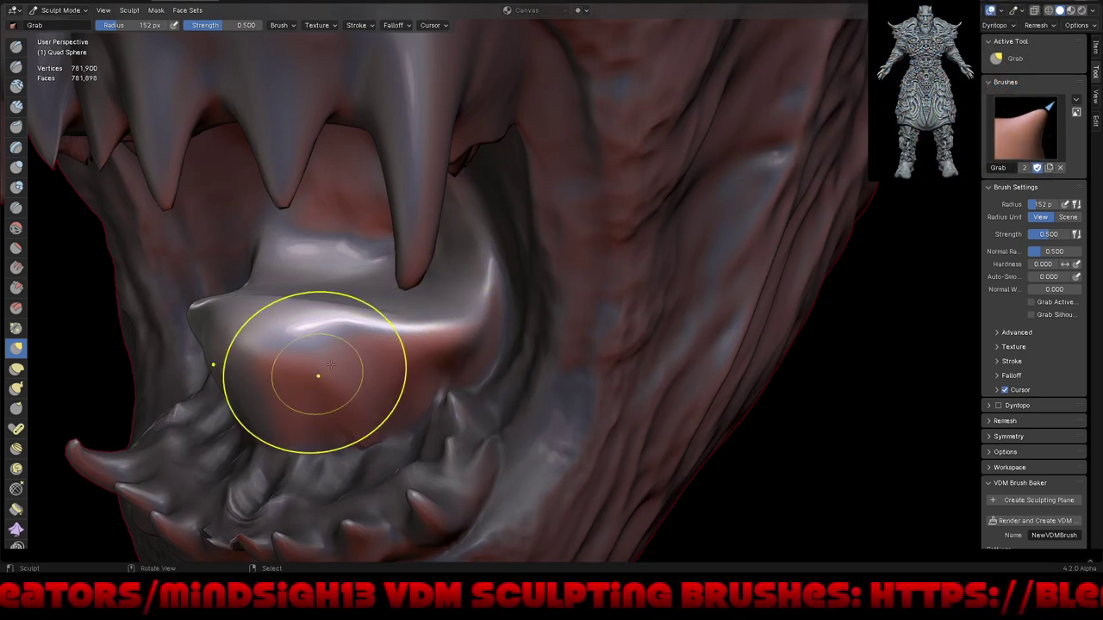
mouse_move(346, 346)
middle_mouse_down("ctrl")
mouse_move(376, 480)
mouse_move(529, 337)
mouse_move(537, 406)
mouse_move(575, 349)
mouse_move(572, 364)
middle_mouse_up("ctrl")
Step: Save the sculpt to zombiedude.blend
mouse_move(589, 414)
middle_mouse_down()
mouse_move(598, 362)
mouse_move(602, 390)
middle_mouse_up()
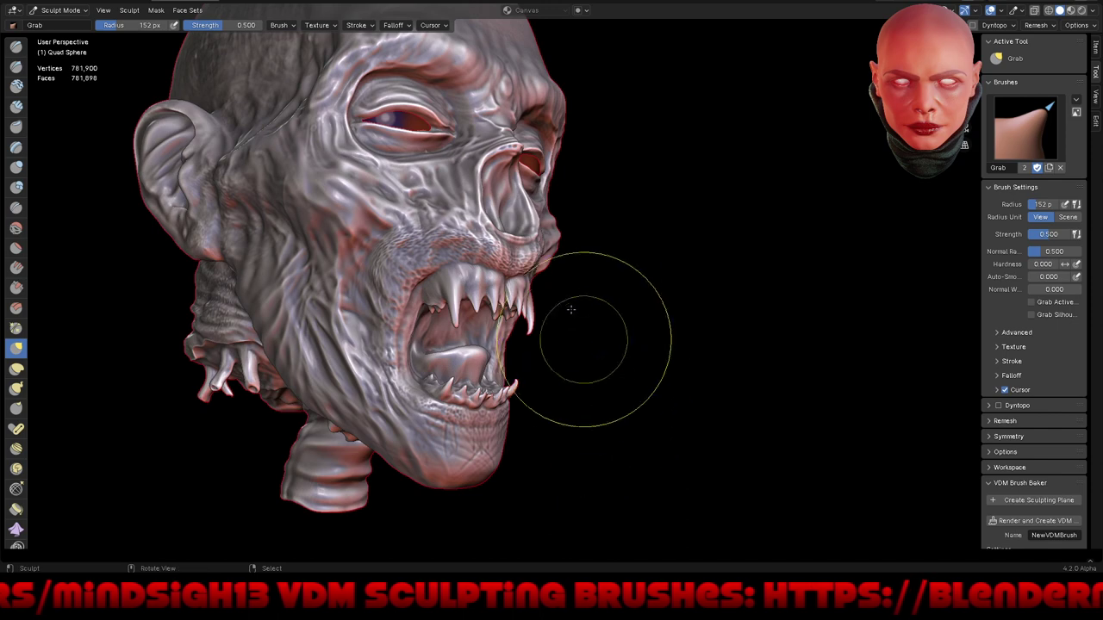
mouse_move(570, 309)
middle_mouse_down()
mouse_move(591, 381)
mouse_move(628, 357)
mouse_move(608, 383)
mouse_move(620, 401)
mouse_move(584, 399)
middle_mouse_up()
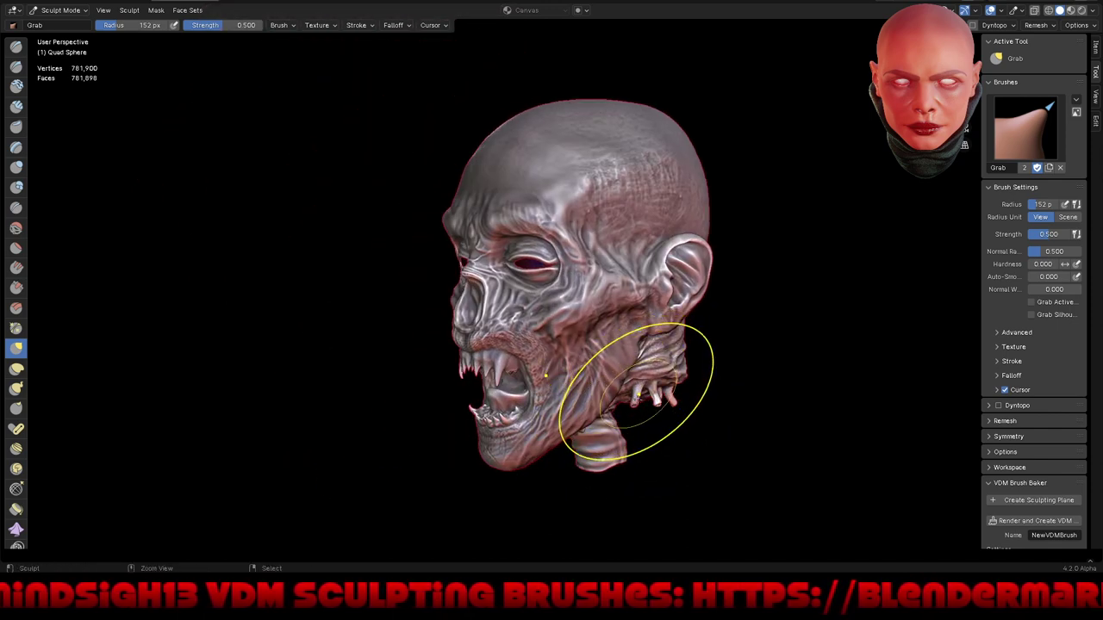
key("ctrl+s")
left_click(593, 391)
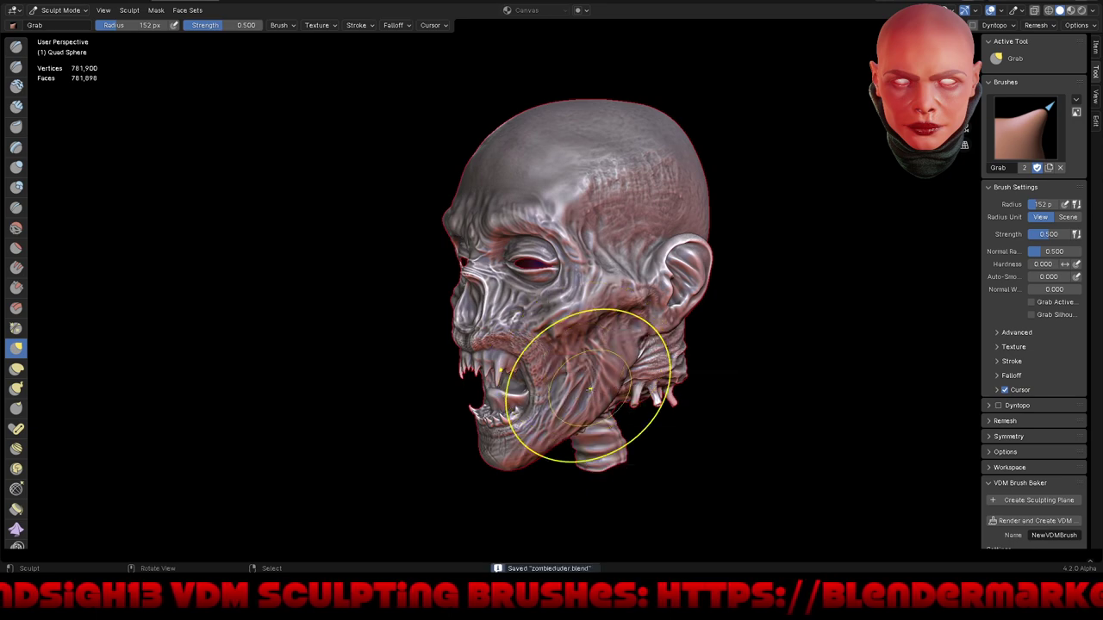
Step: Pull the chin and jaw down and back from a side profile
mouse_move(665, 394)
middle_mouse_down()
mouse_move(677, 394)
mouse_move(571, 373)
mouse_move(529, 406)
middle_mouse_up()
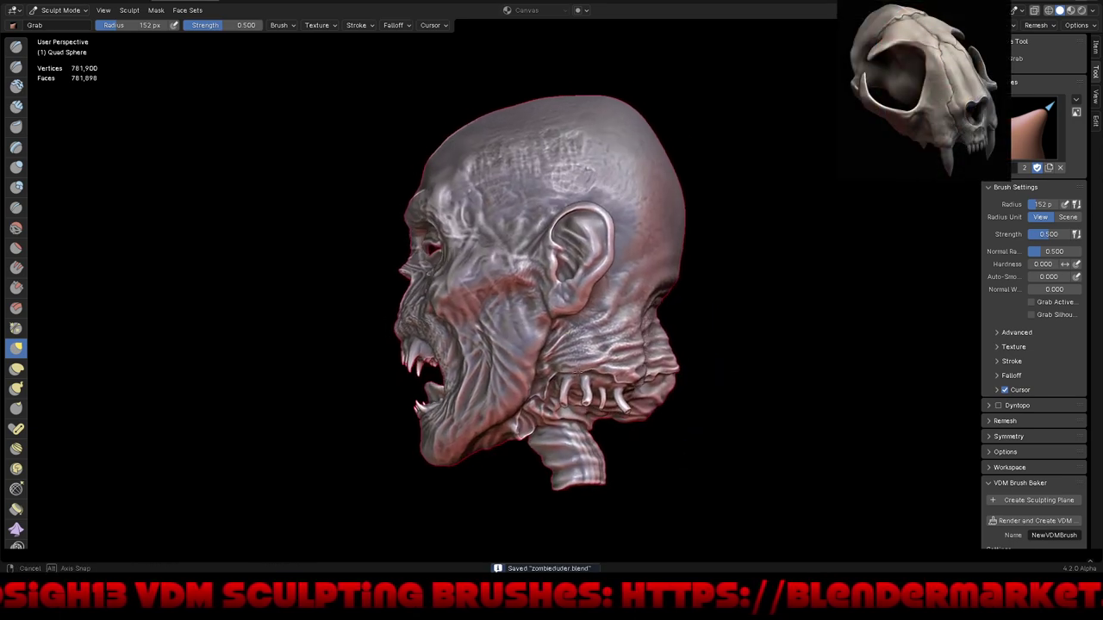
mouse_move(456, 534)
middle_mouse_down("ctrl")
mouse_move(495, 385)
mouse_move(483, 379)
middle_mouse_up("ctrl")
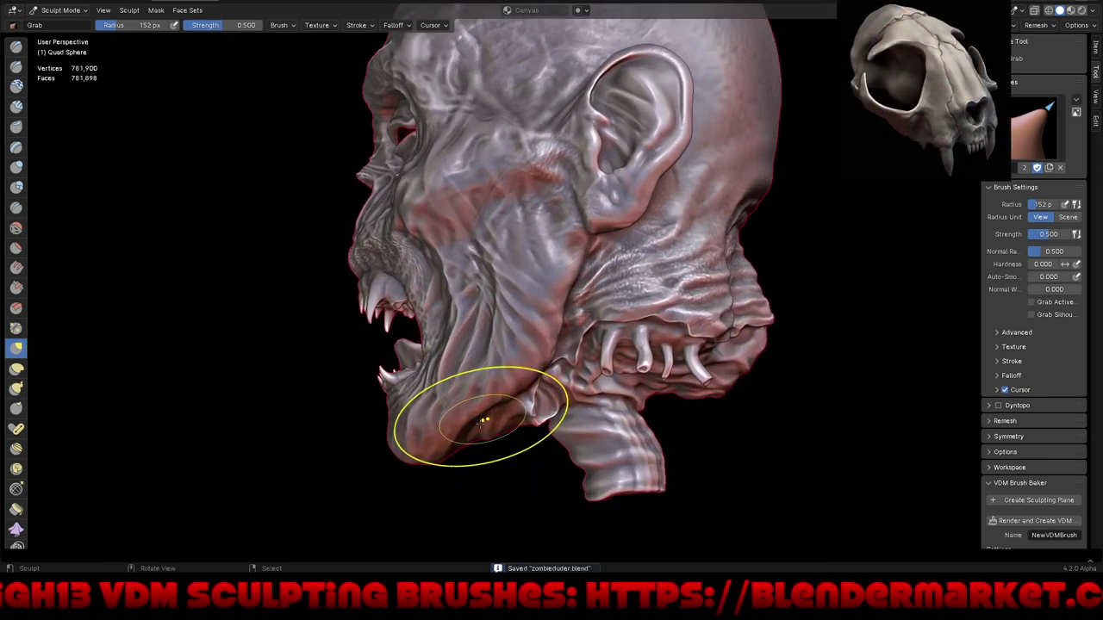
left_click_drag(483, 438, 487, 444)
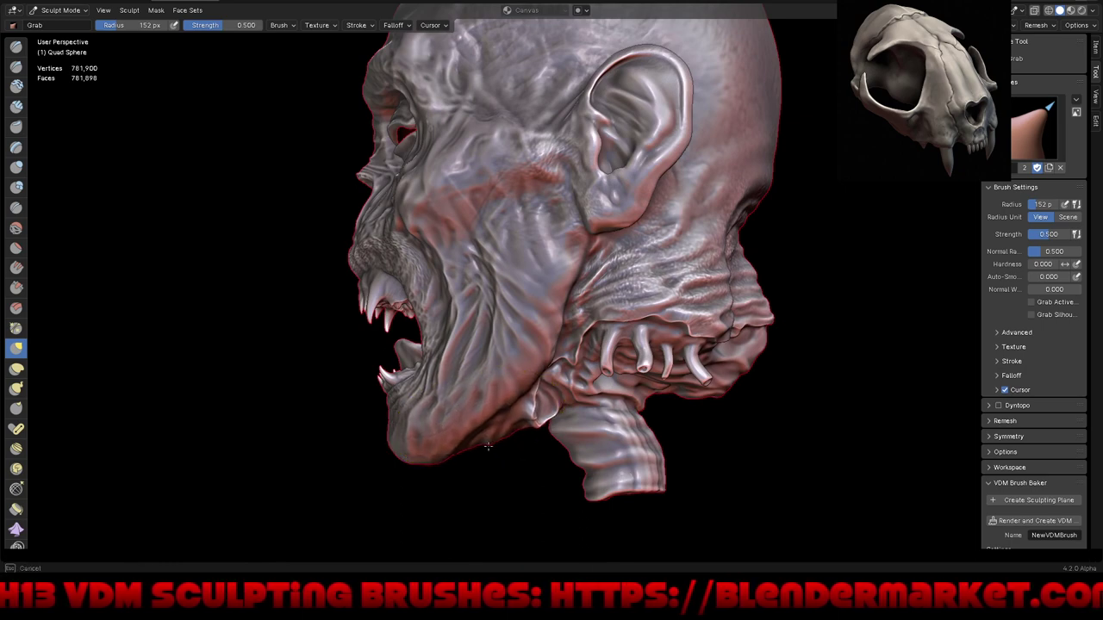
middle_click_drag(488, 446, 492, 443)
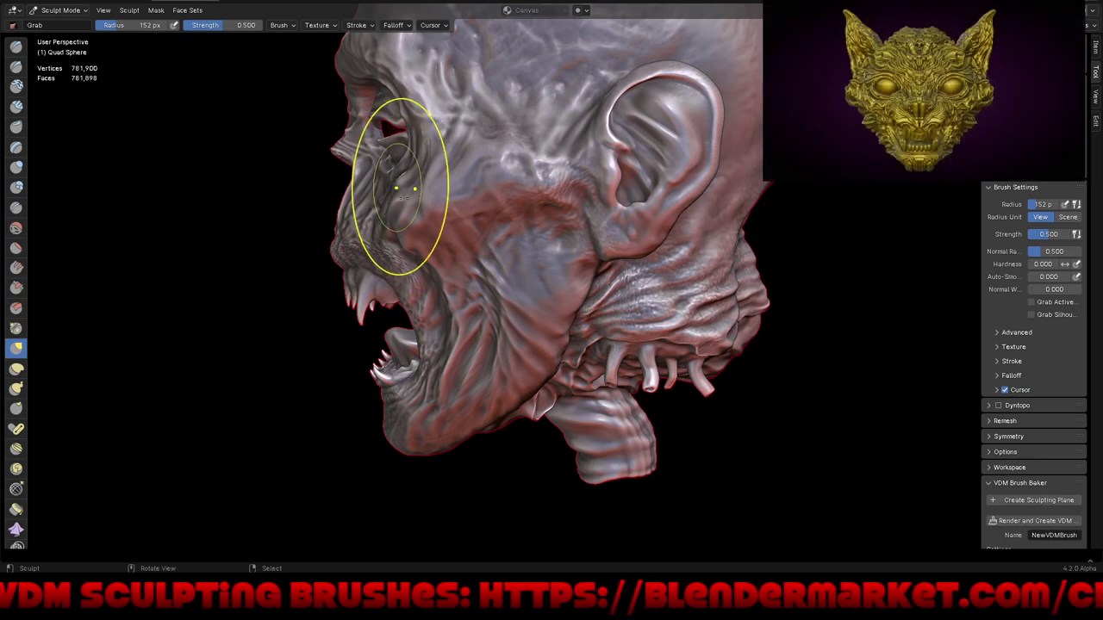
Step: Reshape the skin and eyelid area around the eye socket
middle_click_drag(402, 191, 411, 165, "ctrl")
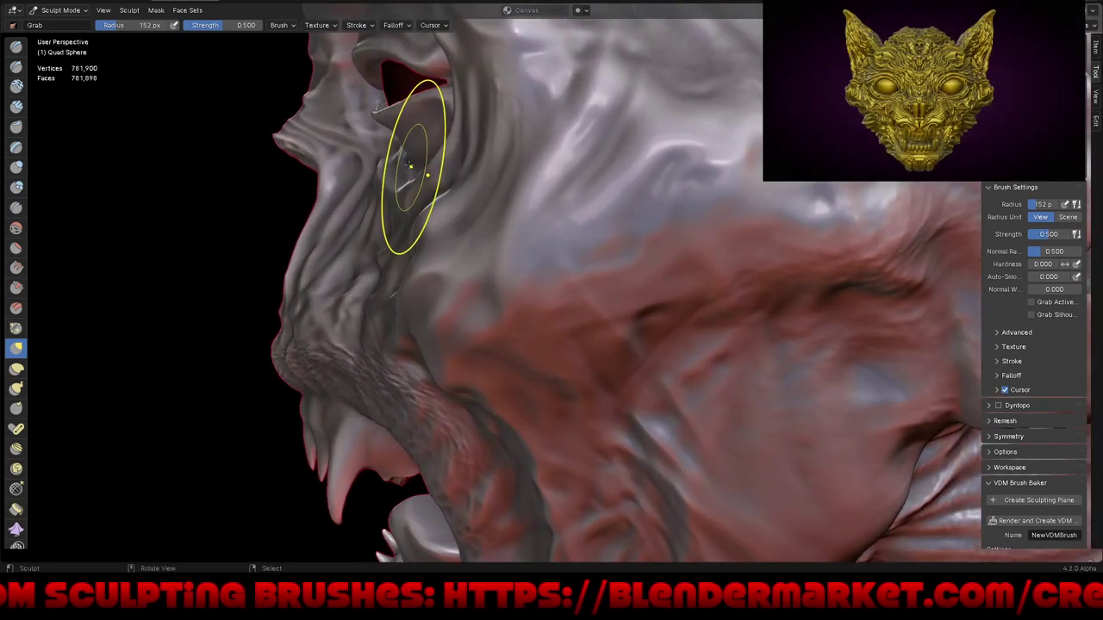
left_click_drag(410, 165, 413, 171)
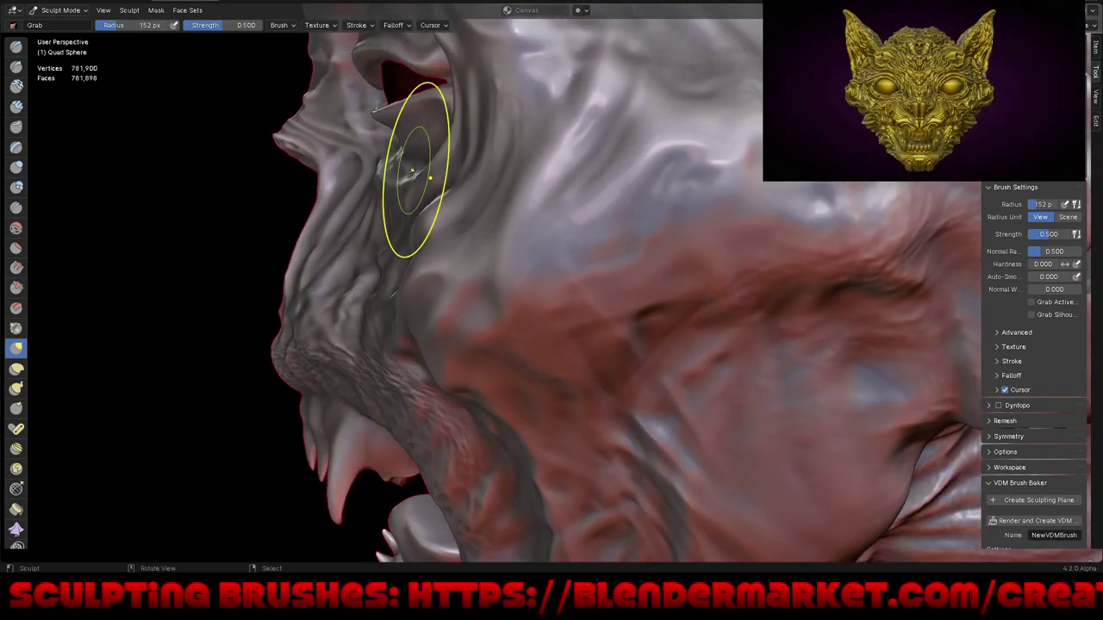
middle_click_drag(412, 171, 406, 160)
left_click_drag(406, 160, 452, 160)
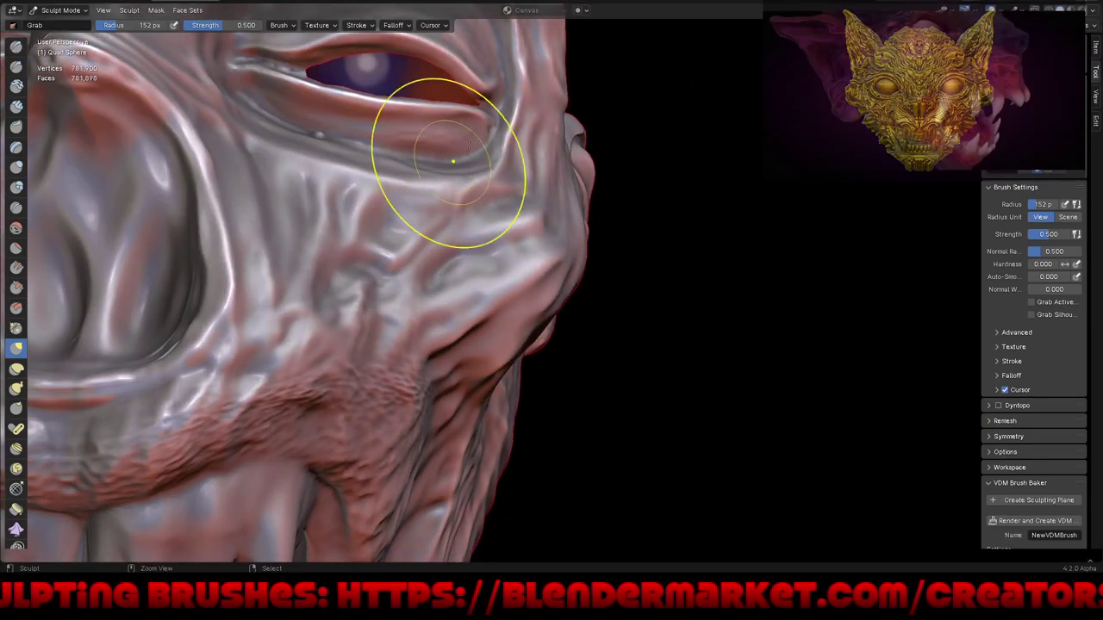
mouse_move(452, 161)
middle_mouse_down("ctrl")
mouse_move(499, 291)
mouse_move(546, 263)
mouse_move(566, 298)
mouse_move(650, 338)
middle_mouse_up("ctrl")
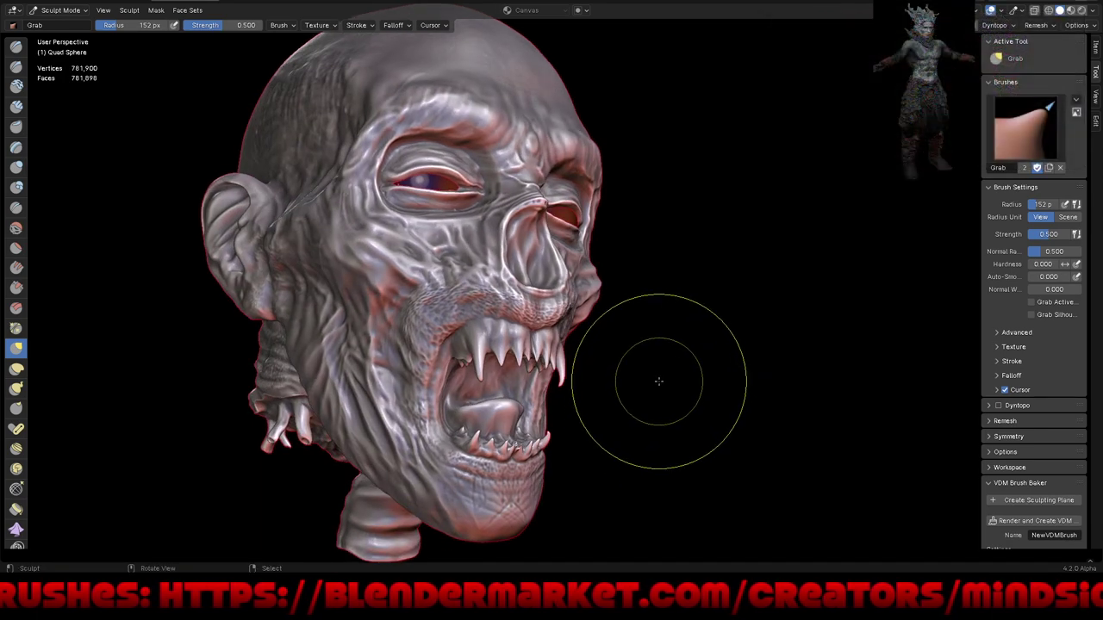
Step: Restore the normal layout and turn off Specular Lighting in Viewport Shading
key("ctrl+space")
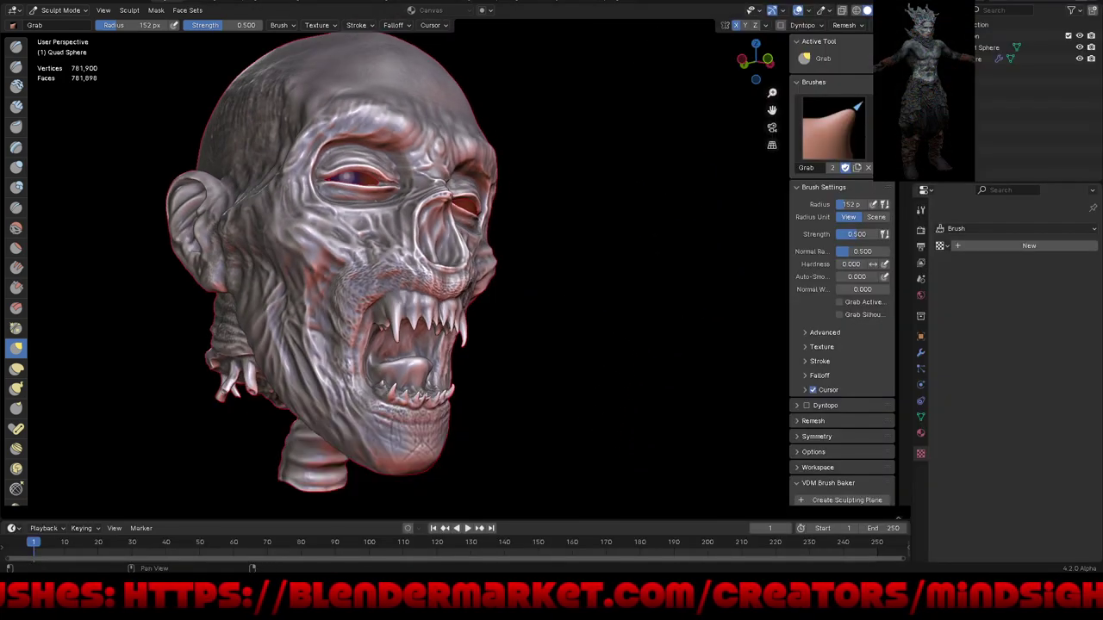
left_click(882, 9)
left_click(835, 387)
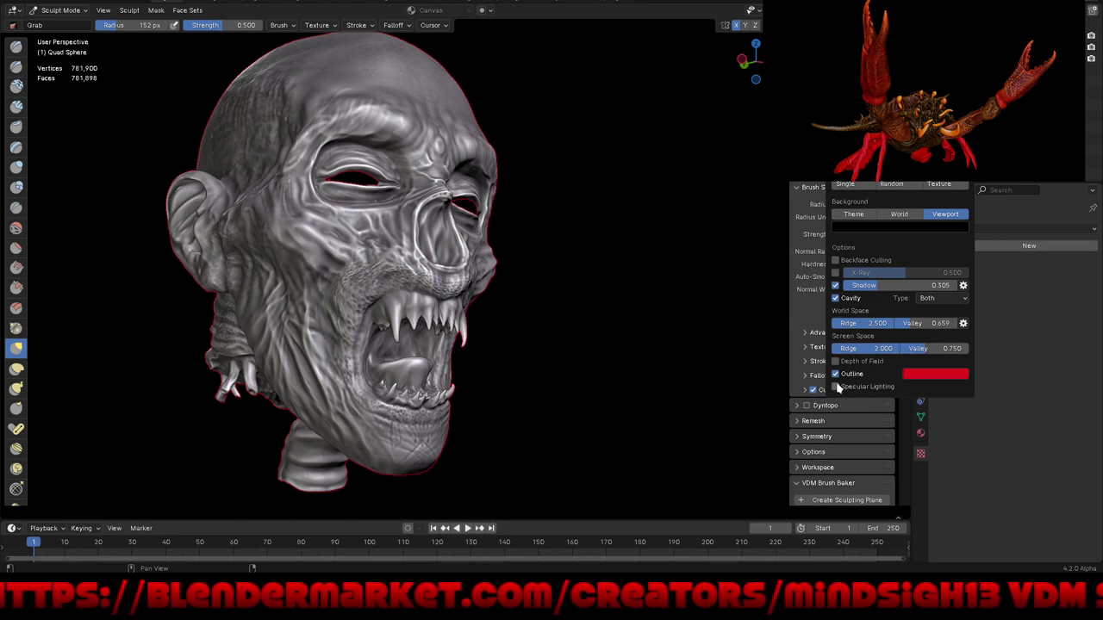
Step: Enable Cavity shading, raising world-space valley and lowering world-space ridge strength
left_click(836, 298)
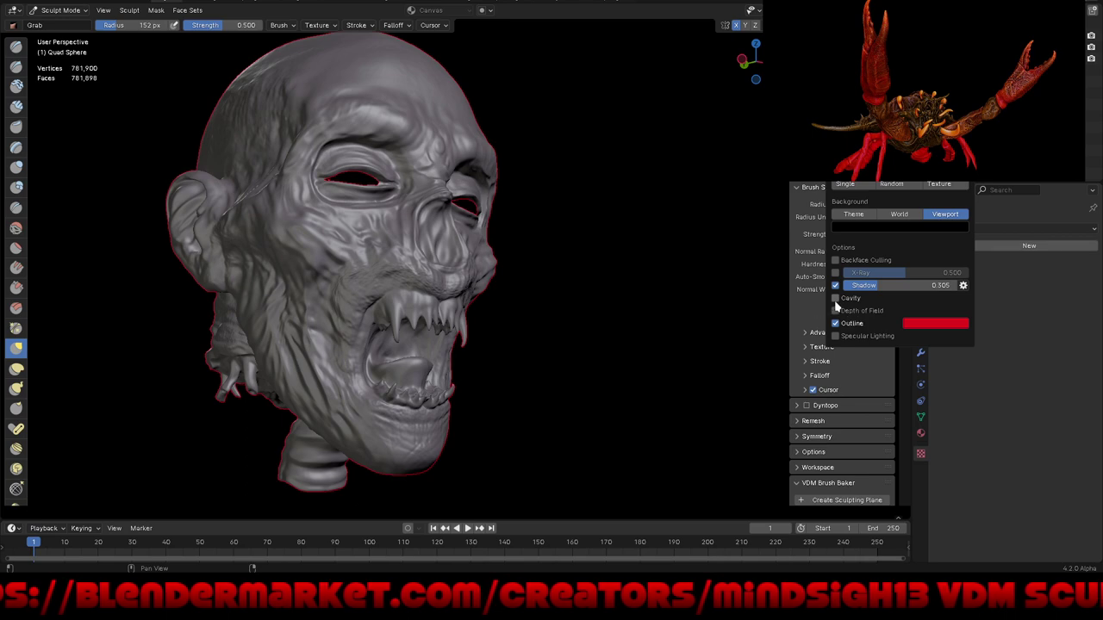
left_click(836, 298)
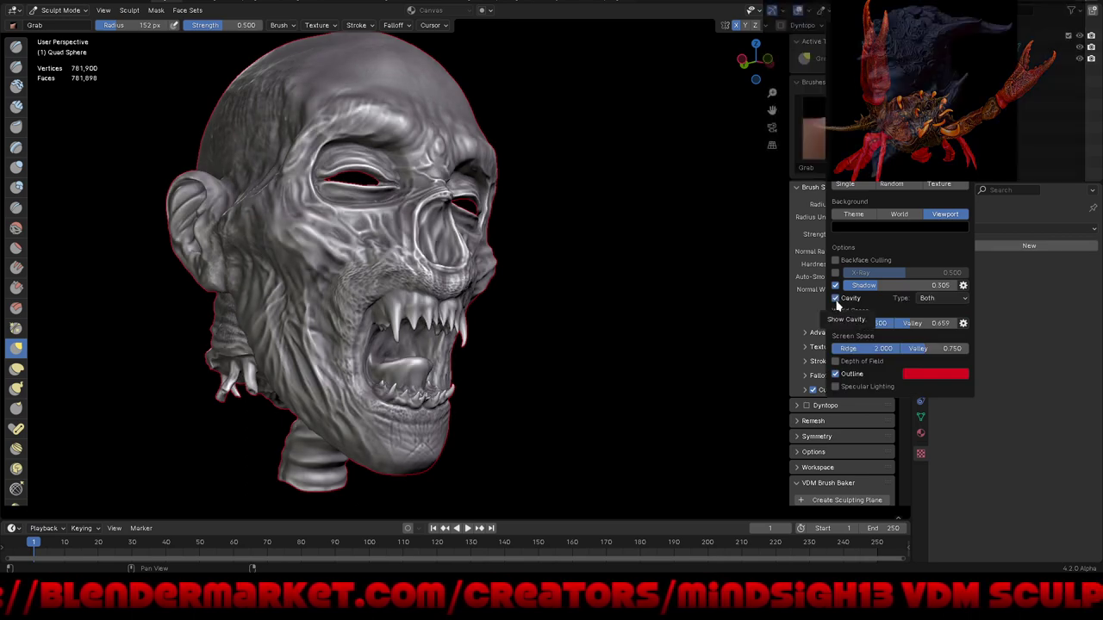
left_click(836, 298)
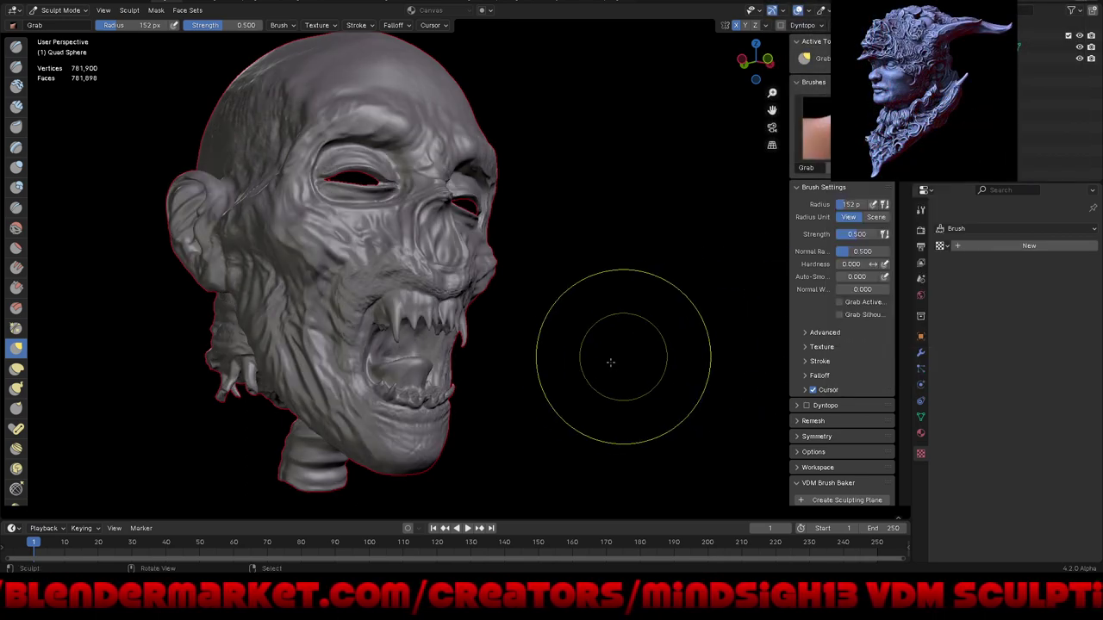
mouse_move(625, 357)
middle_mouse_down()
mouse_move(504, 364)
mouse_move(616, 332)
middle_mouse_up()
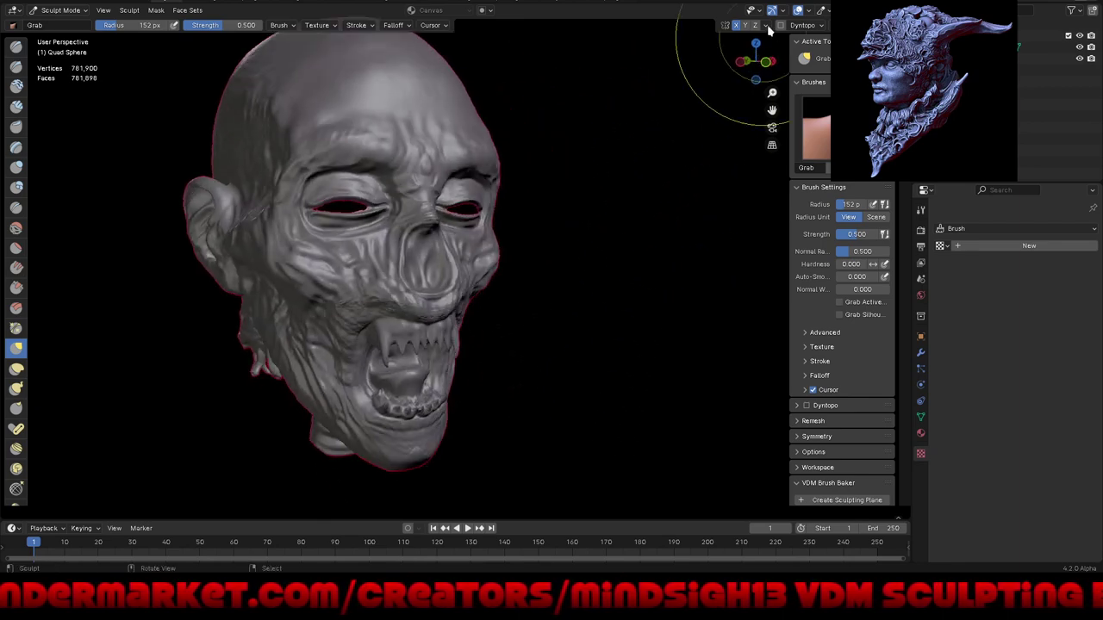
left_click(896, 10)
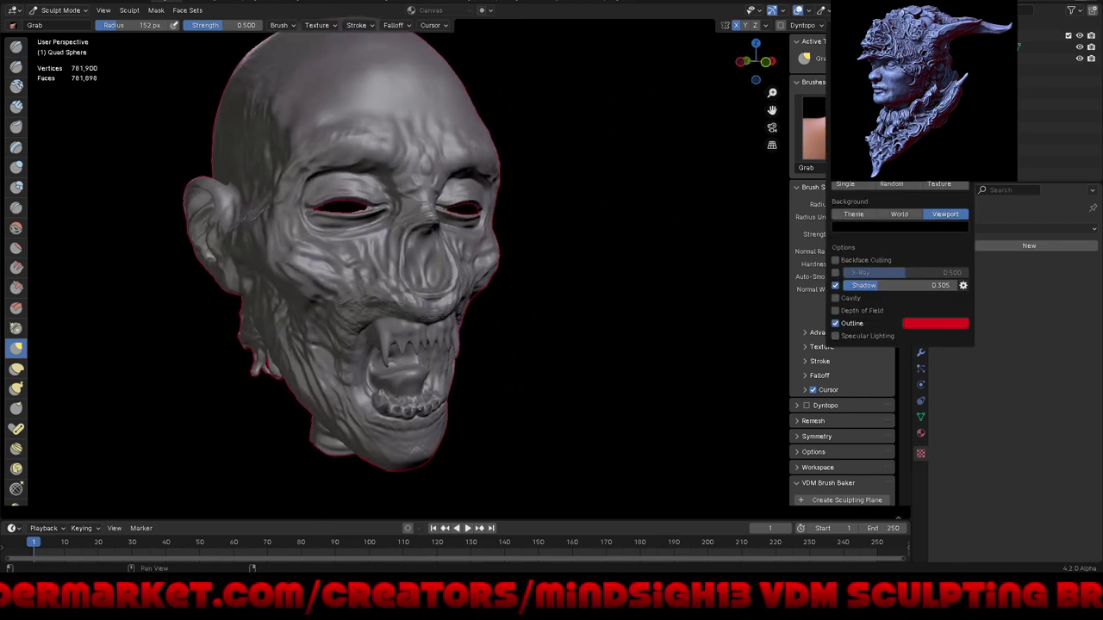
left_click(834, 297)
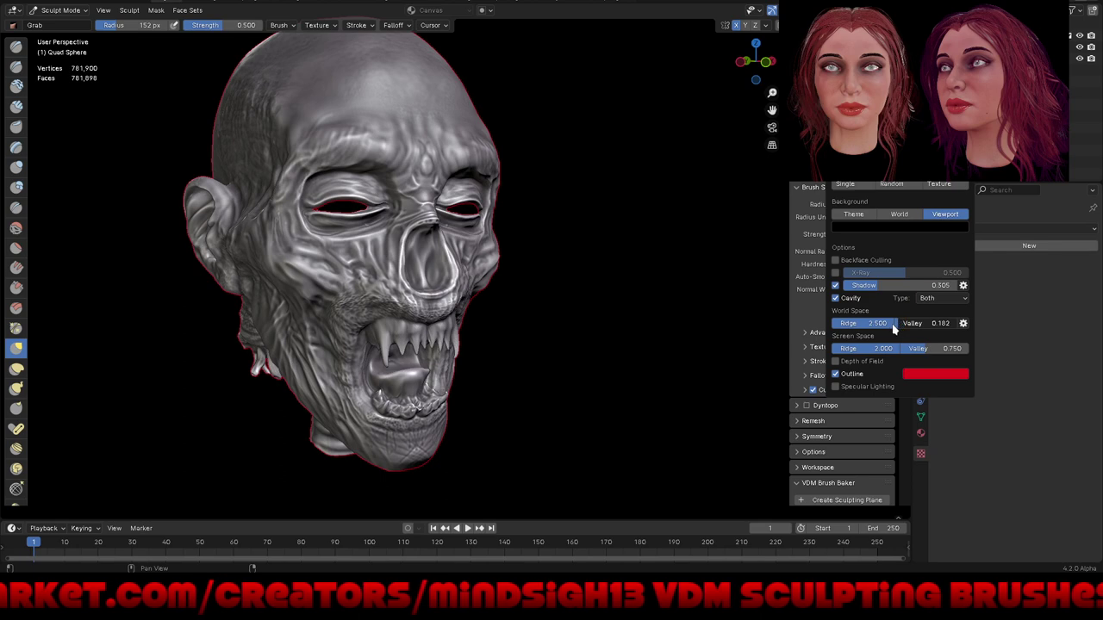
left_click_drag(902, 326, 923, 324)
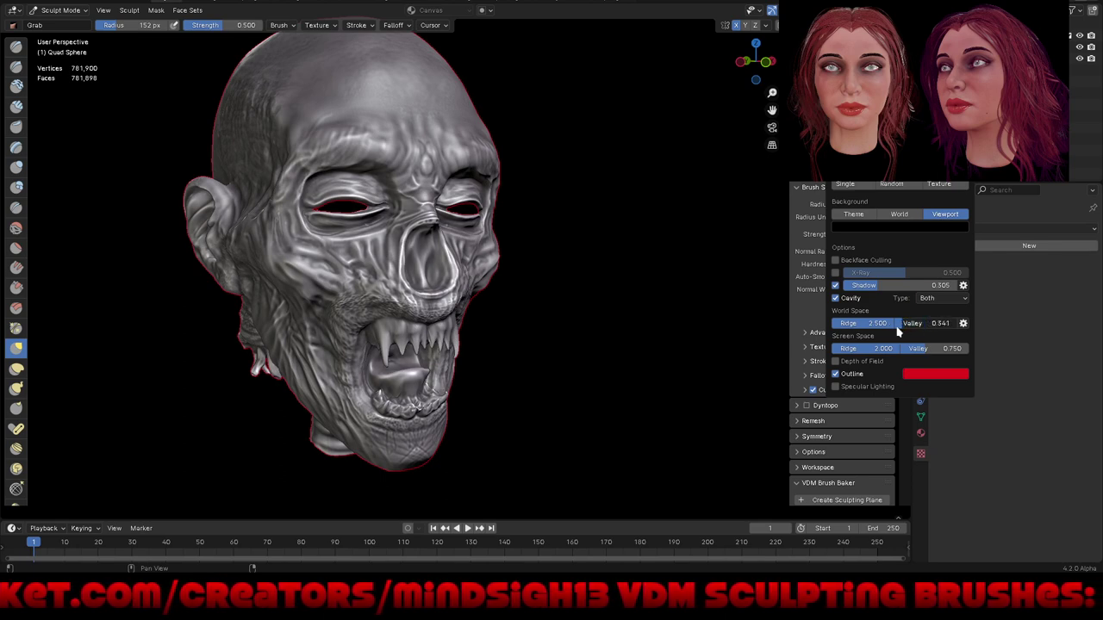
mouse_move(855, 330)
left_mouse_down()
mouse_move(805, 332)
mouse_move(803, 369)
left_mouse_up()
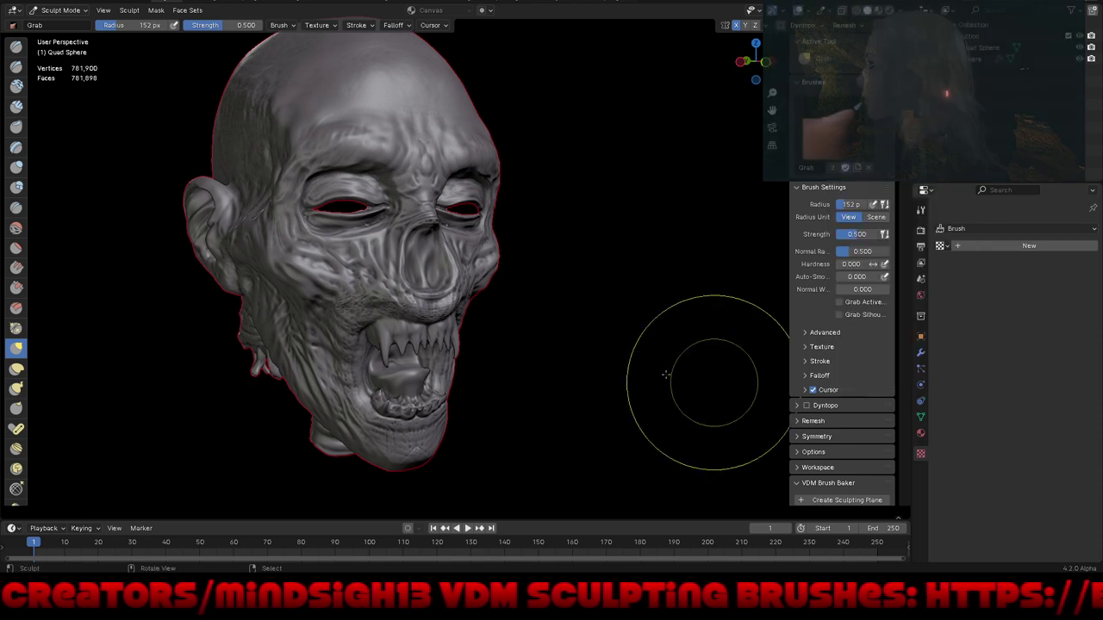
Step: Retune cavity: lower world valley, raise world and screen ridge, slightly lower screen valley
mouse_move(701, 356)
middle_mouse_down()
mouse_move(618, 365)
mouse_move(628, 370)
middle_mouse_up()
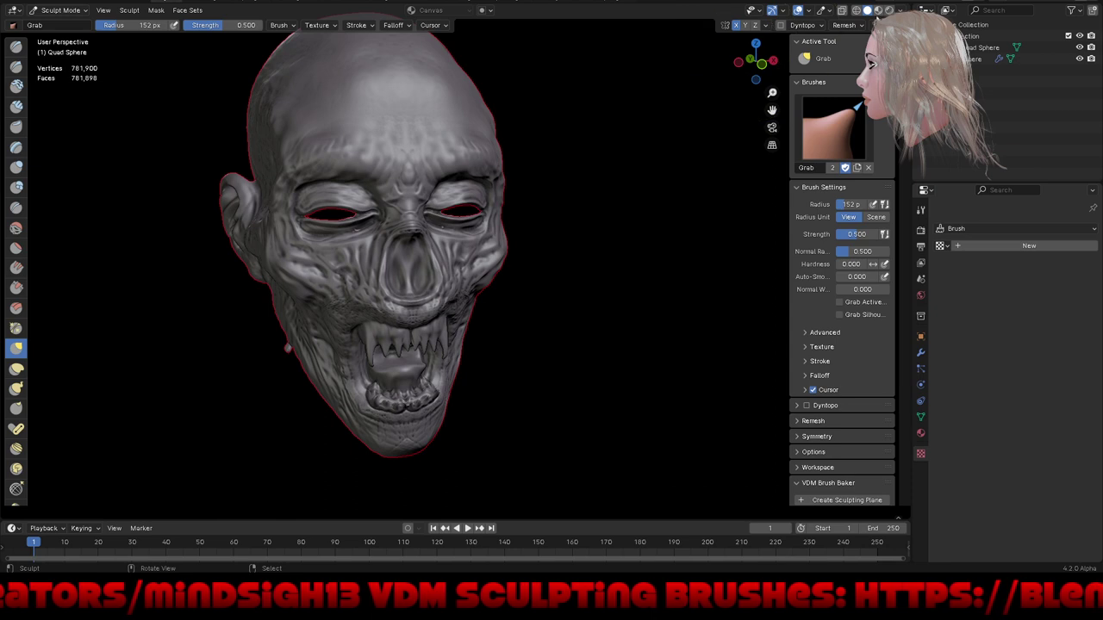
left_click(899, 9)
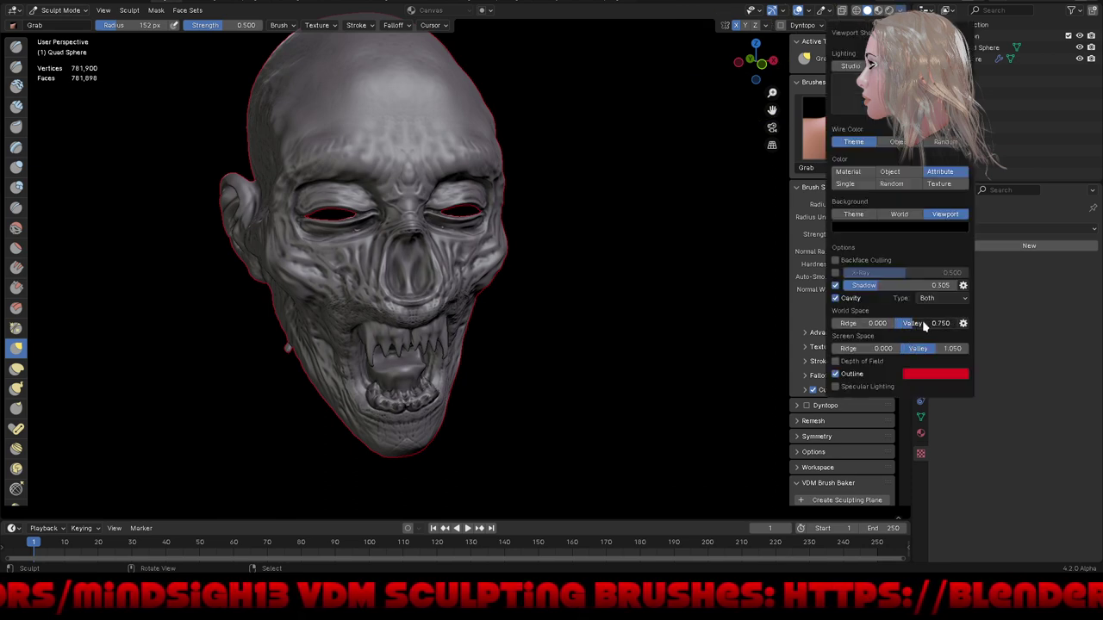
left_click_drag(916, 328, 937, 329)
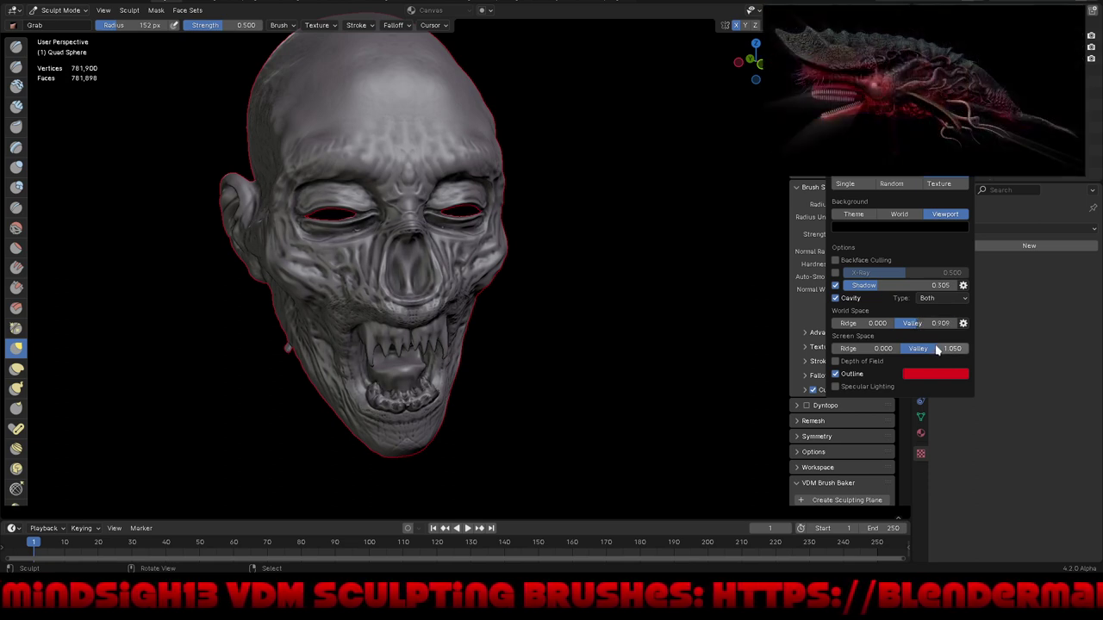
left_click_drag(864, 324, 920, 330)
mouse_move(854, 351)
left_mouse_down()
mouse_move(911, 352)
mouse_move(904, 358)
left_mouse_up()
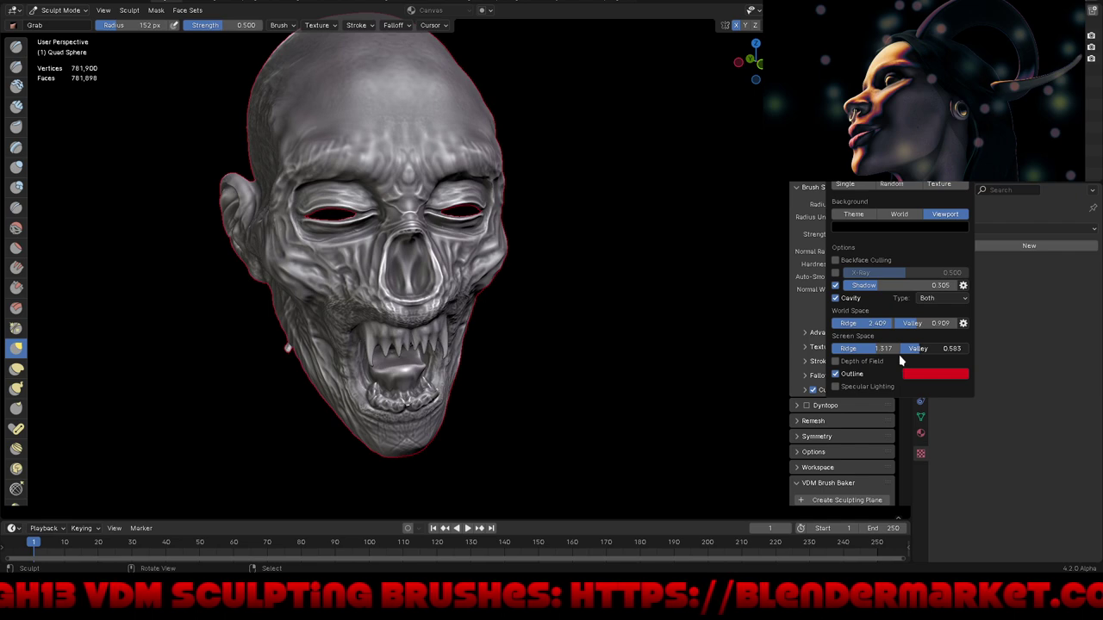
left_click_drag(898, 354, 899, 368)
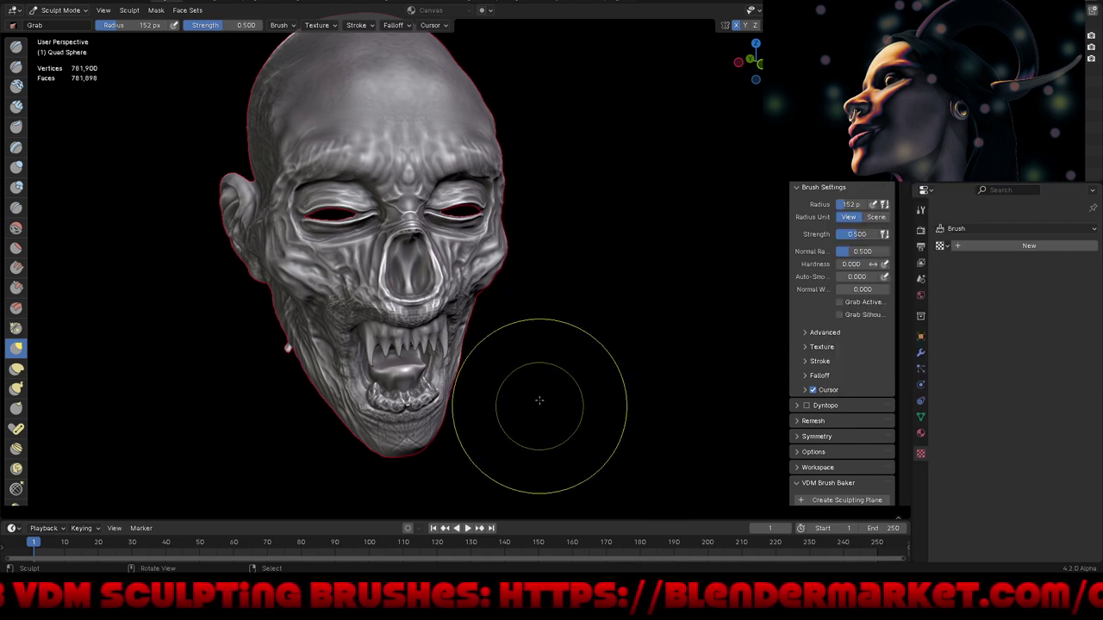
Step: Save zombiedude.blend again and select the Draw brush
middle_click_drag(536, 399, 598, 352)
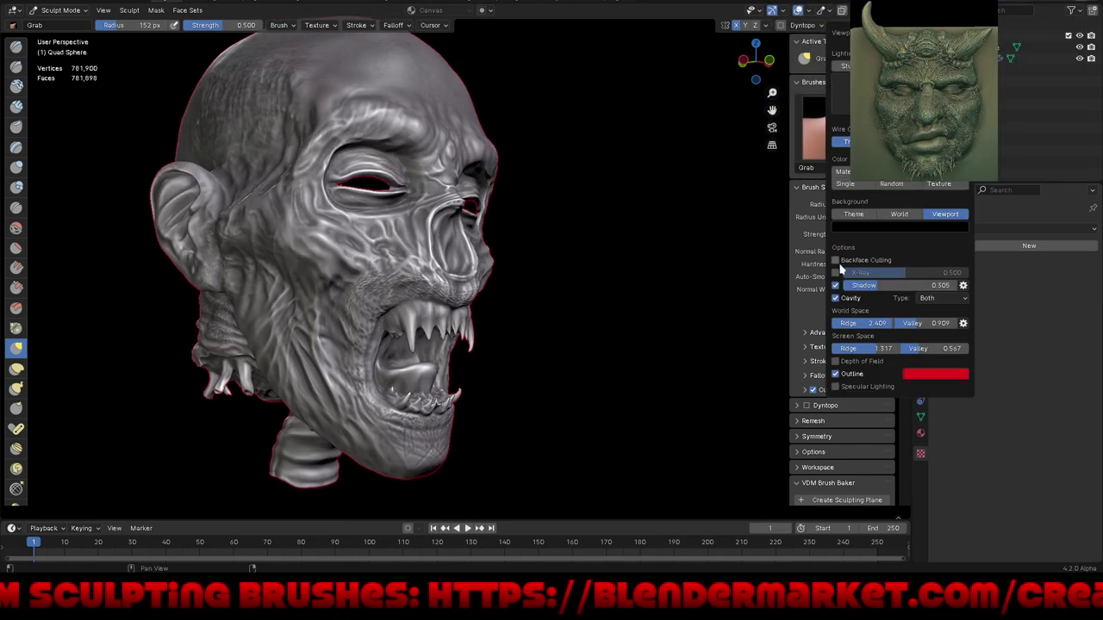
mouse_move(623, 344)
middle_mouse_down()
mouse_move(579, 347)
mouse_move(586, 370)
middle_mouse_up()
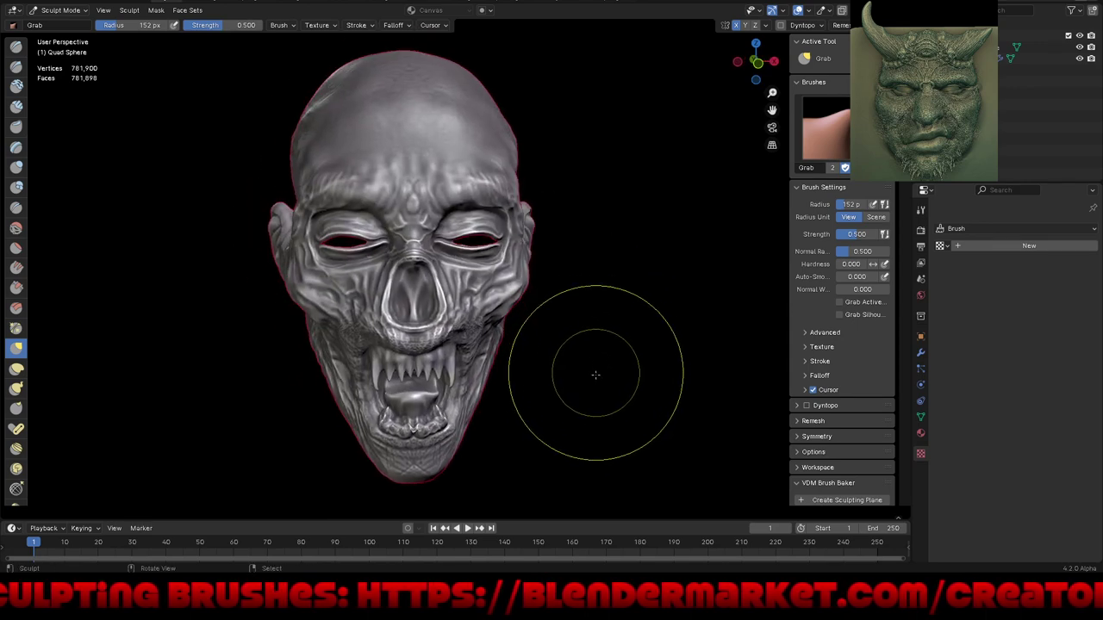
key("ctrl+s")
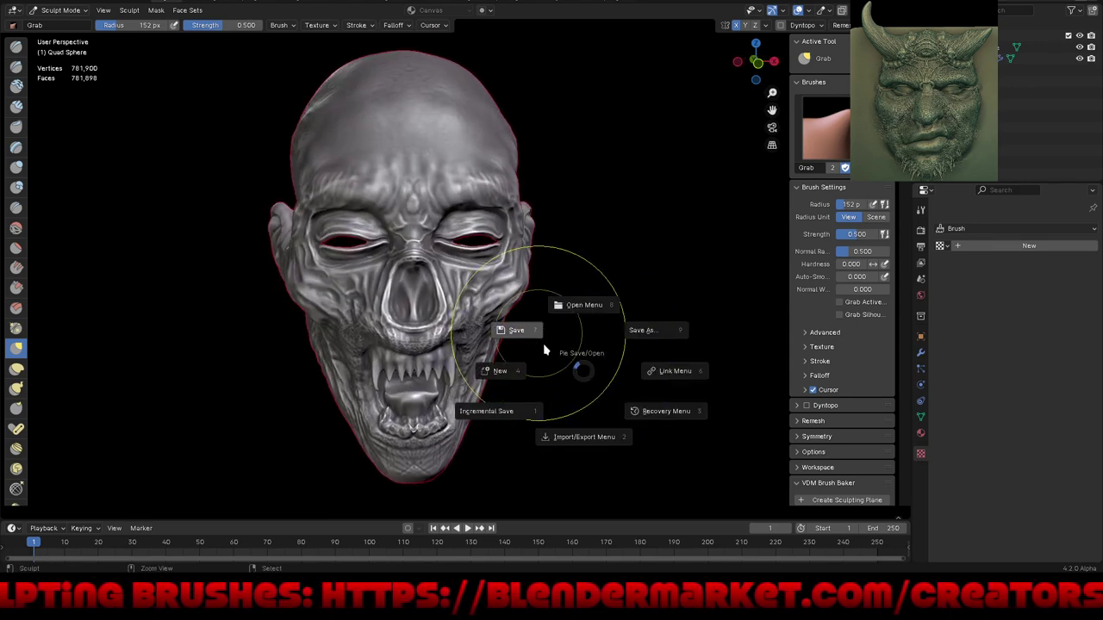
left_click(547, 347)
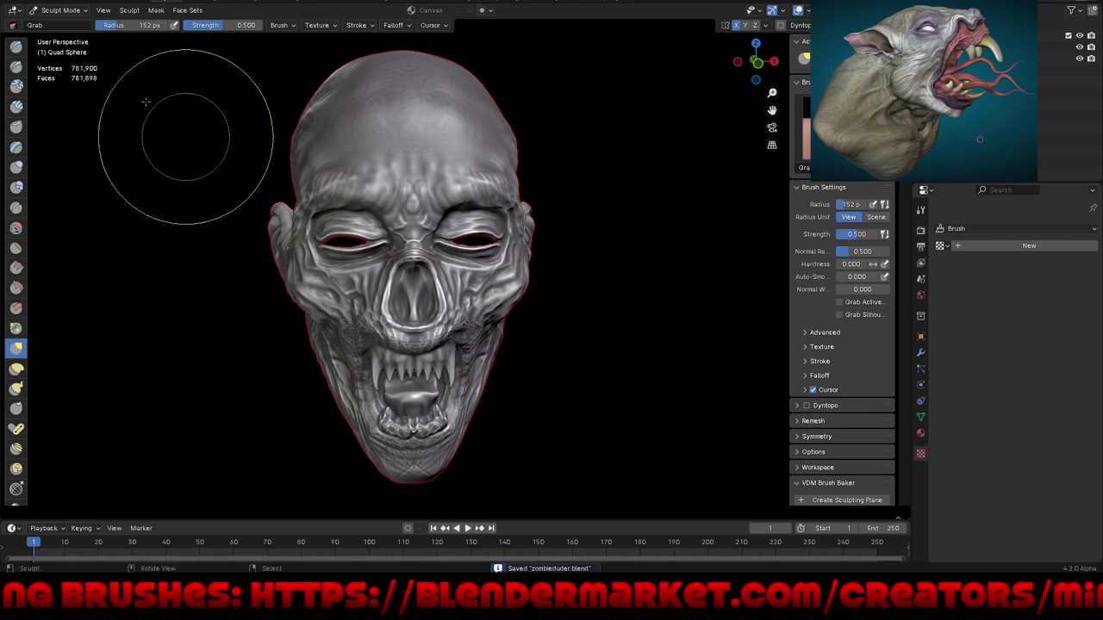
left_click(15, 47)
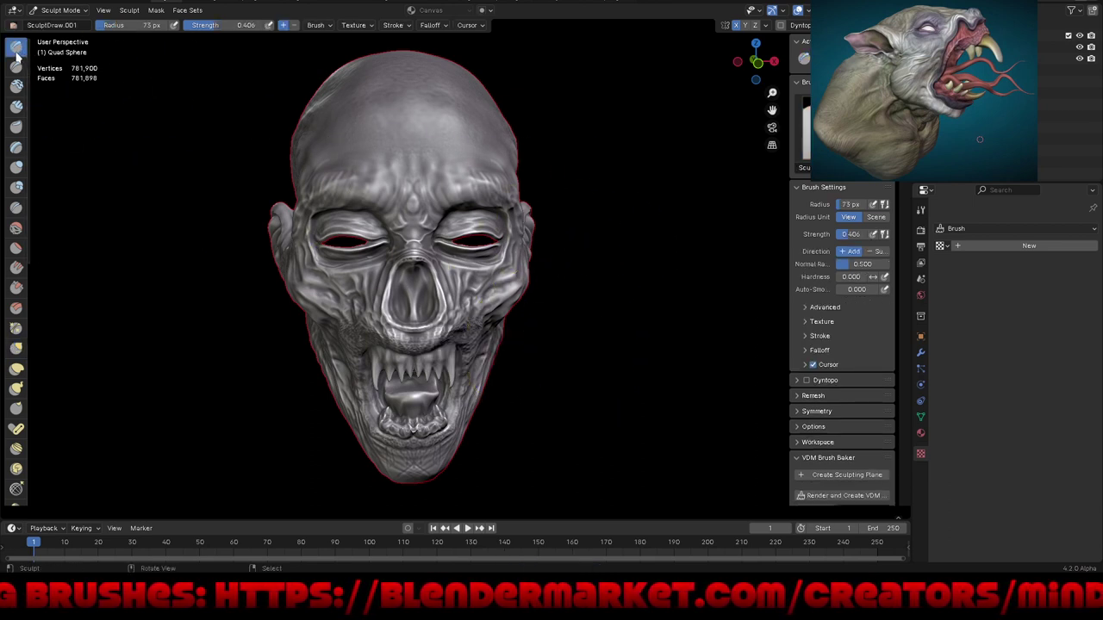
Step: Open and dismiss the context menus of the Draw, Inflate and other sculpt brushes
right_click(19, 51)
left_click(31, 49)
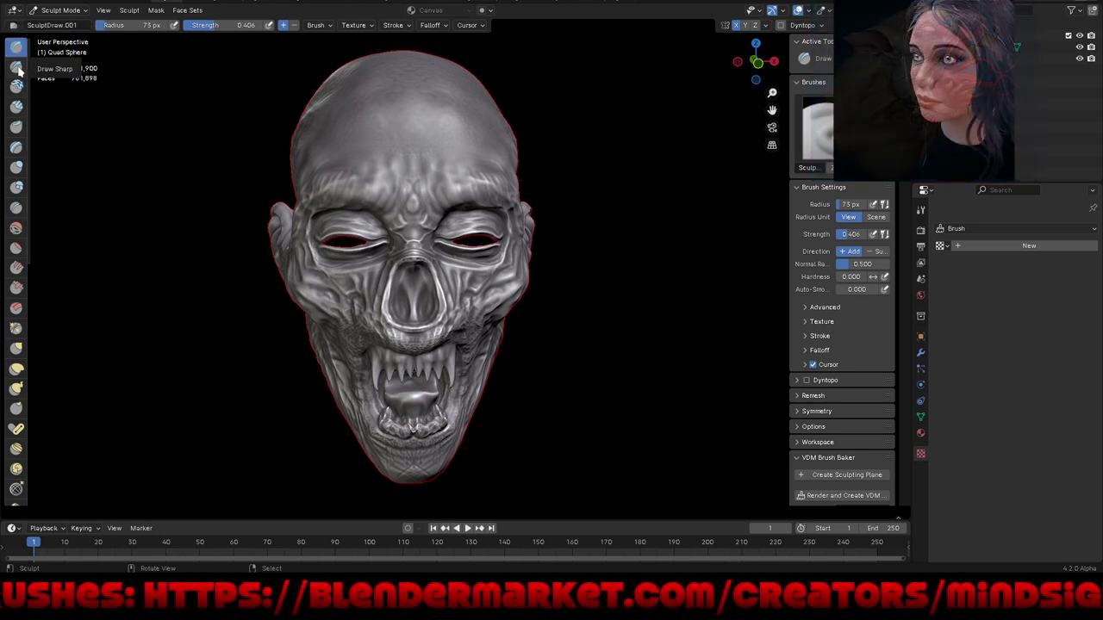
right_click(19, 69)
left_click(23, 70)
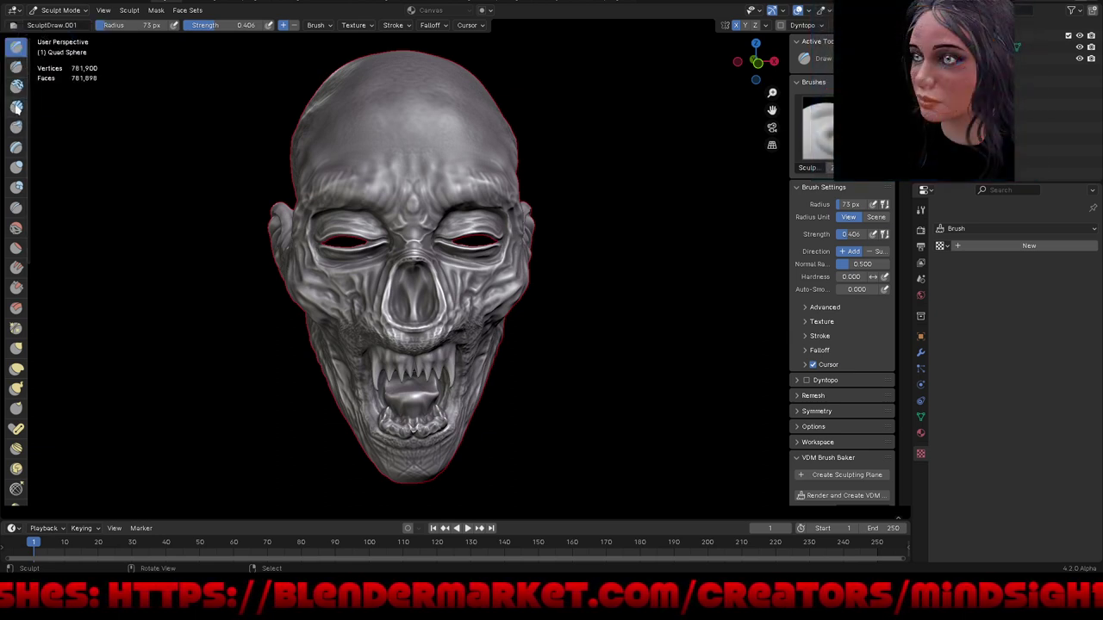
right_click(21, 104)
left_click(24, 104)
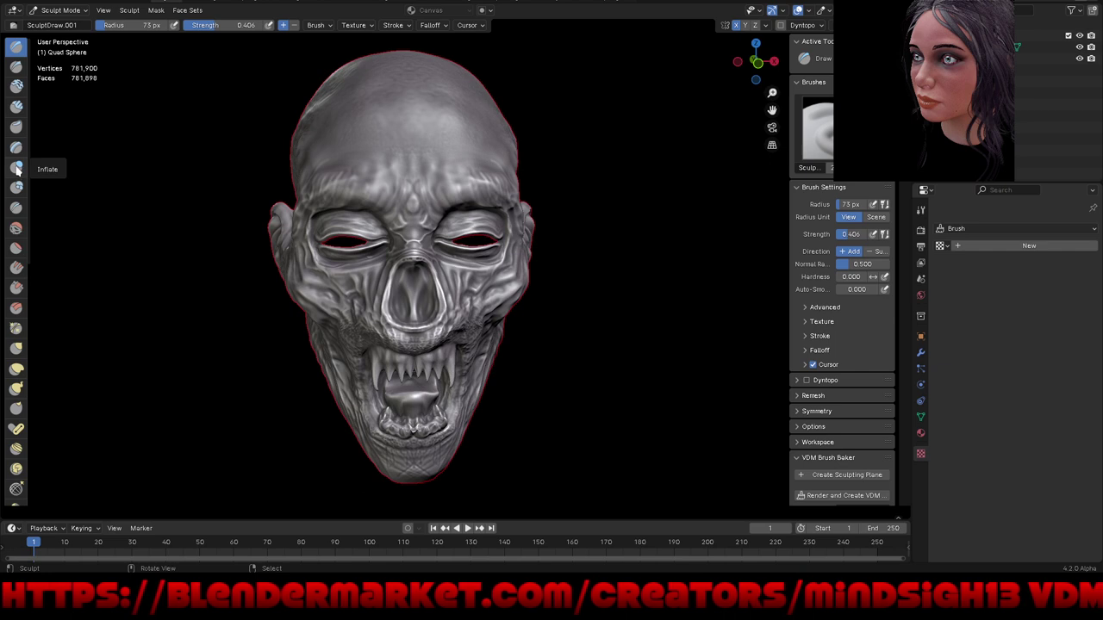
right_click(16, 169)
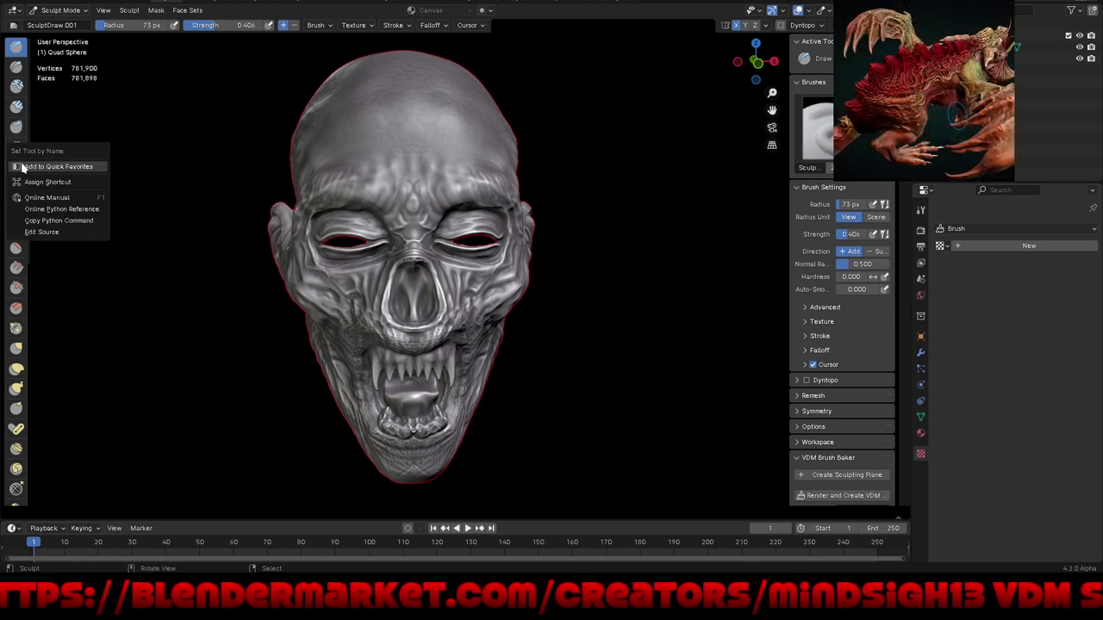
left_click(21, 167)
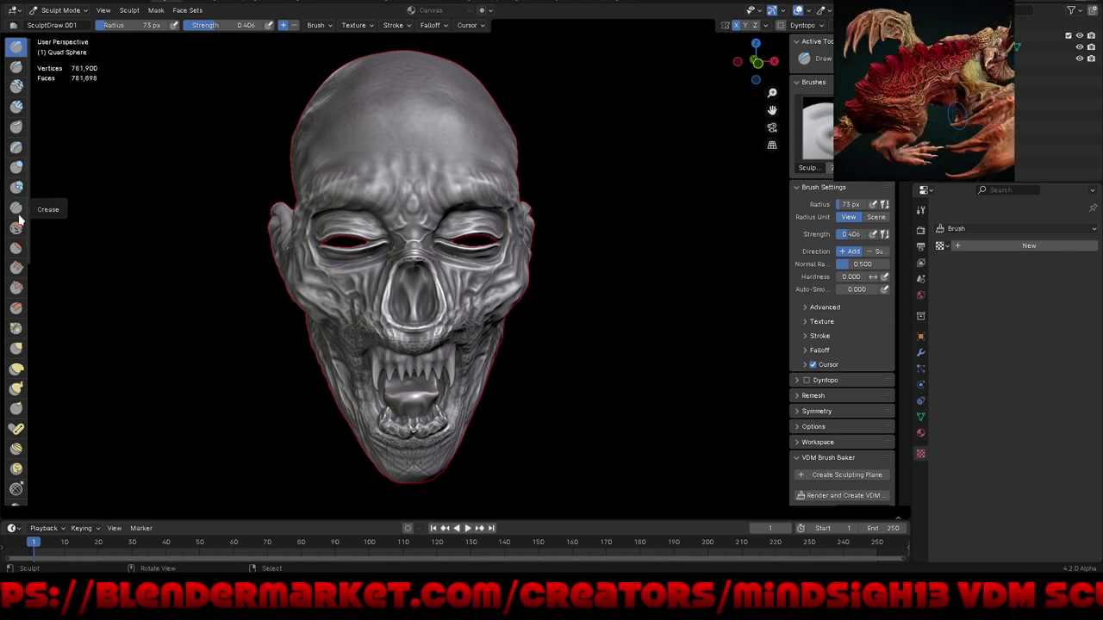
Step: Add the Crease and Fill brushes to Quick Favorites
right_click(18, 214)
left_click(19, 212)
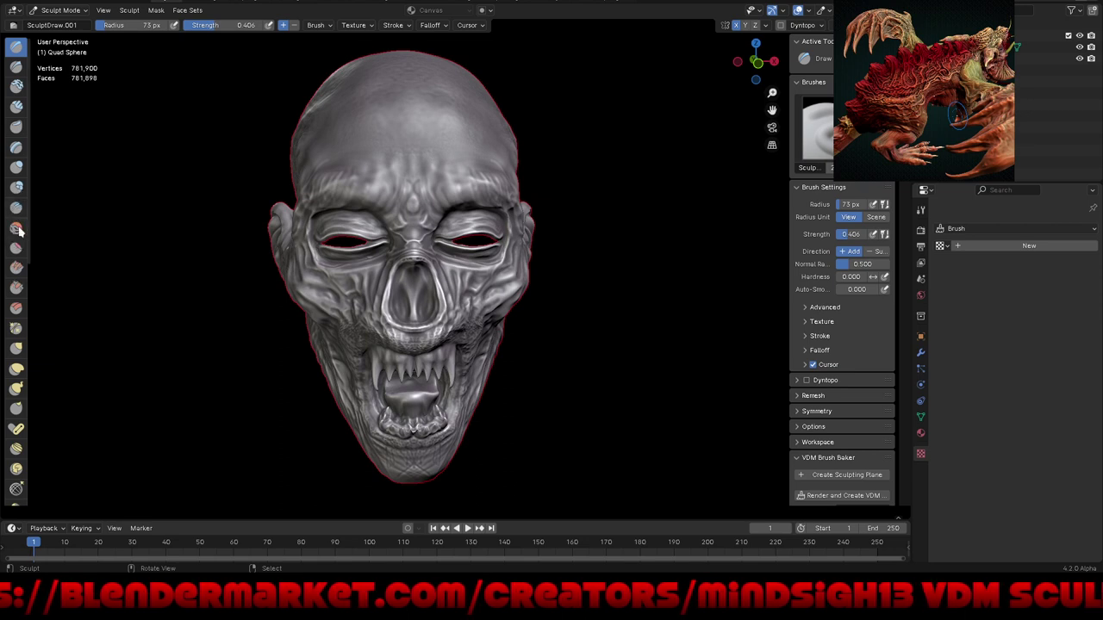
right_click(19, 251)
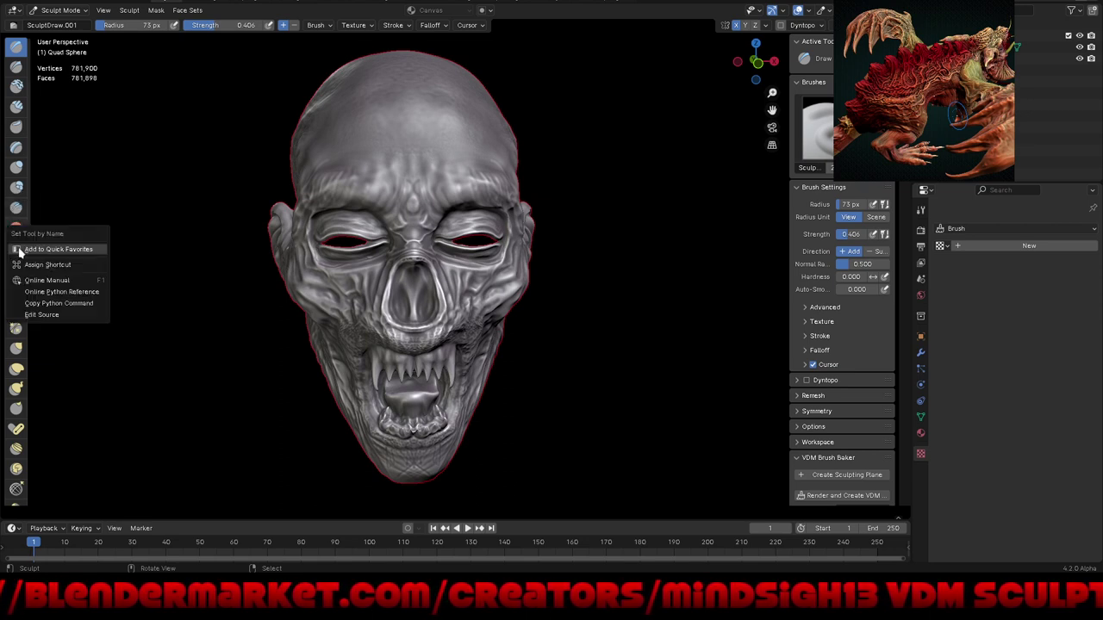
key("Escape")
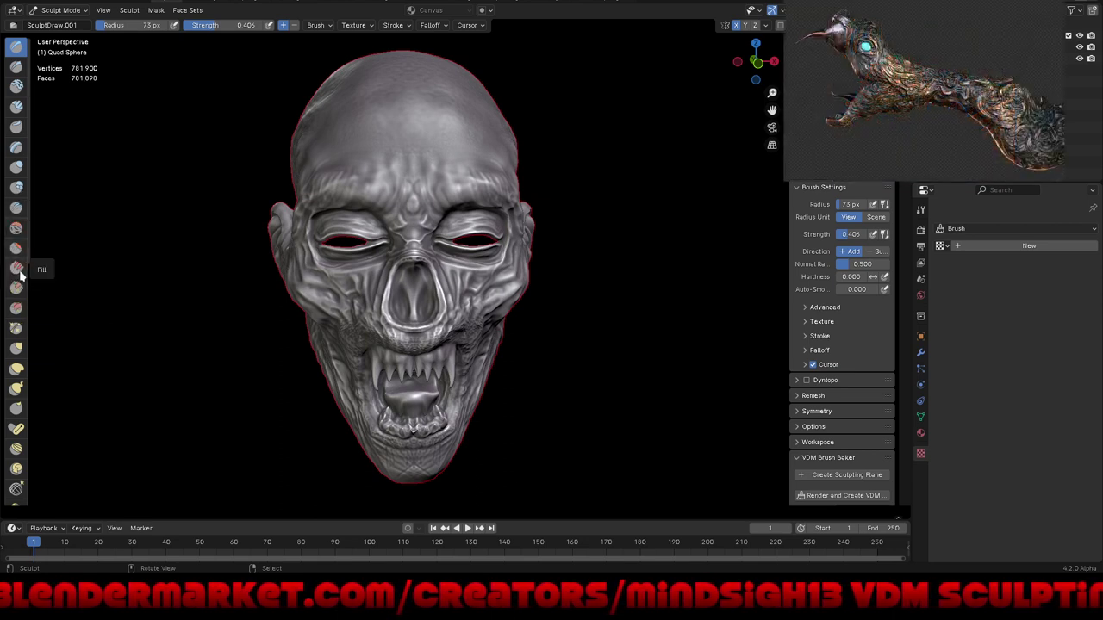
right_click(21, 270)
key("Escape")
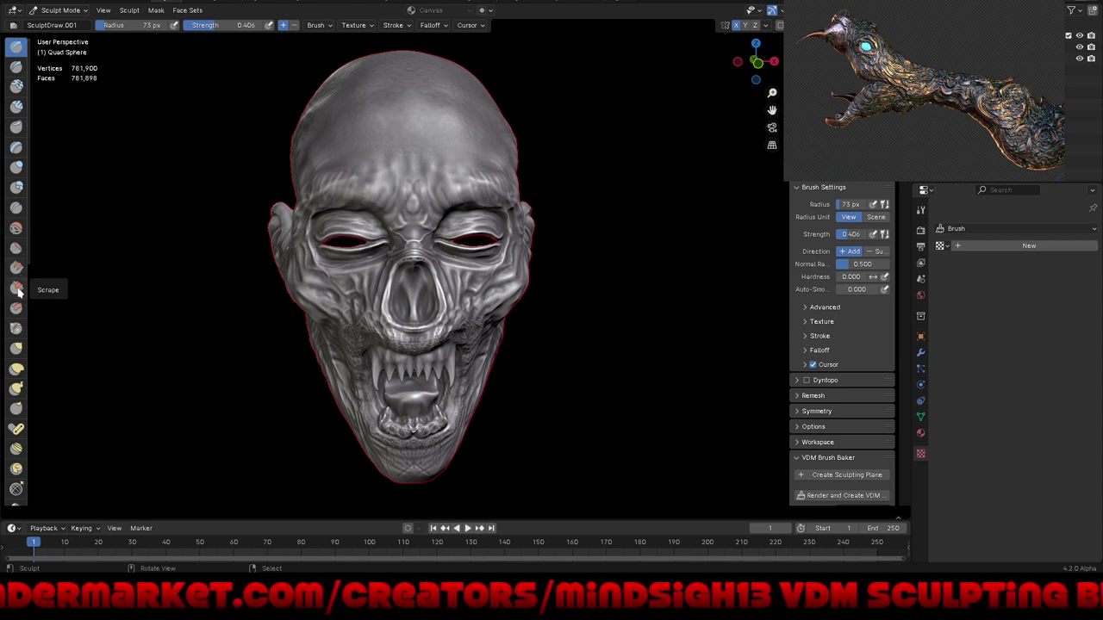
Step: Add the Scrape and Pinch brushes to Quick Favorites
right_click(19, 293)
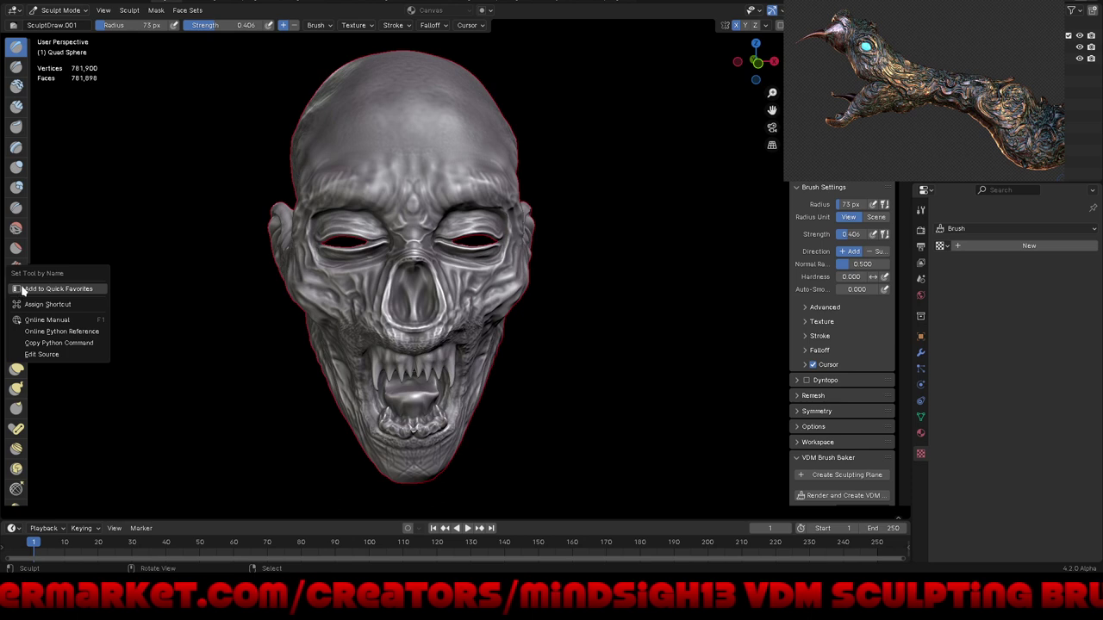
key("Escape")
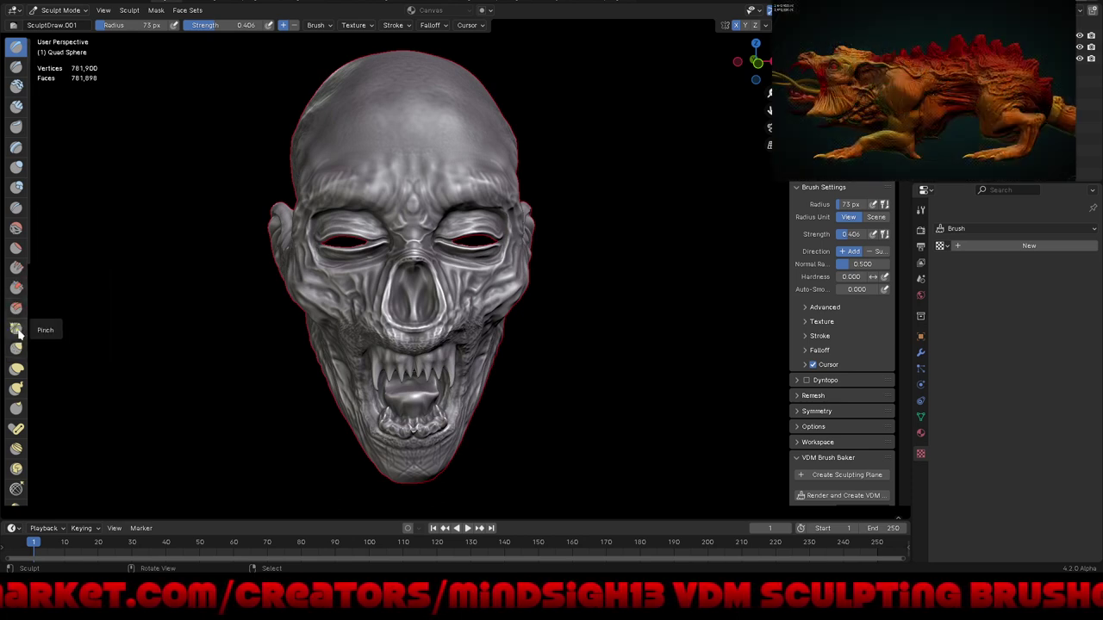
right_click(19, 334)
key("Escape")
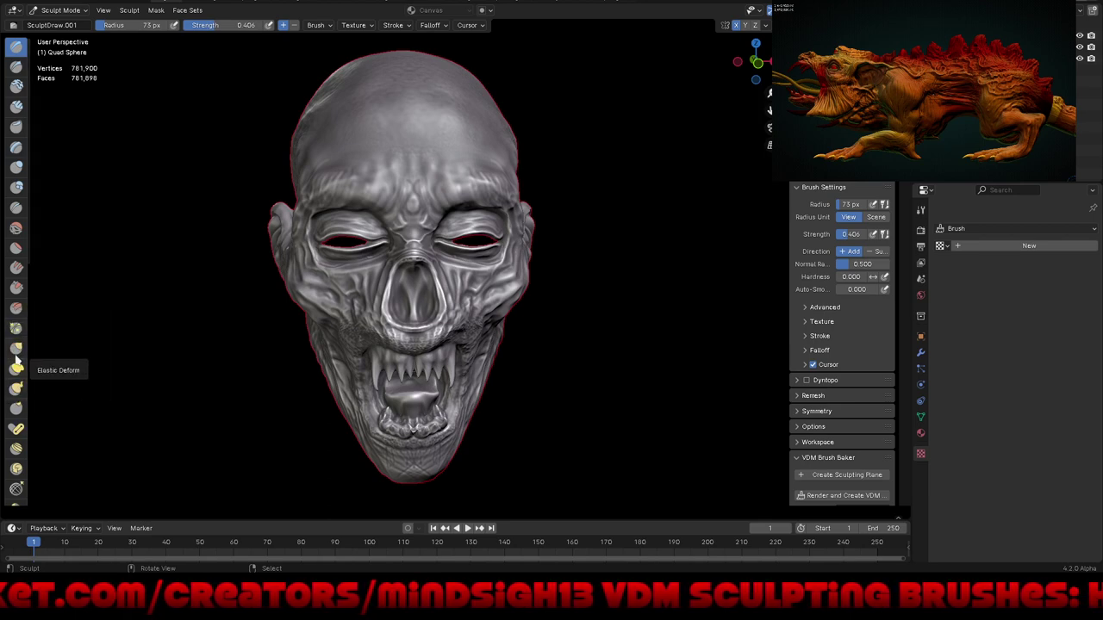
middle_click_drag(428, 367, 492, 395)
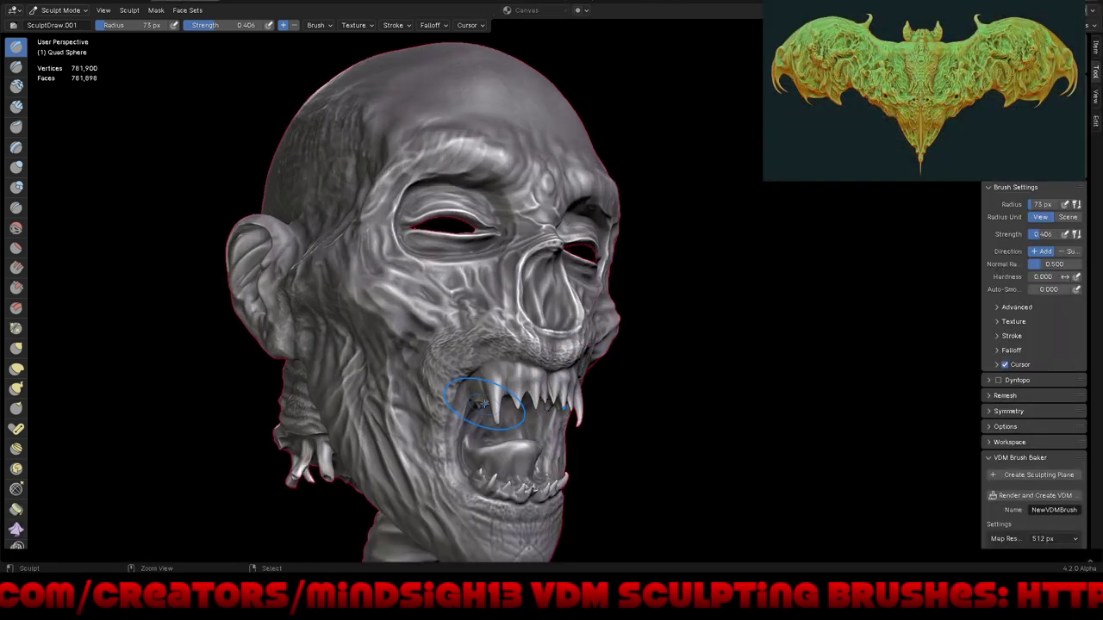
middle_click_drag(552, 344, 681, 377)
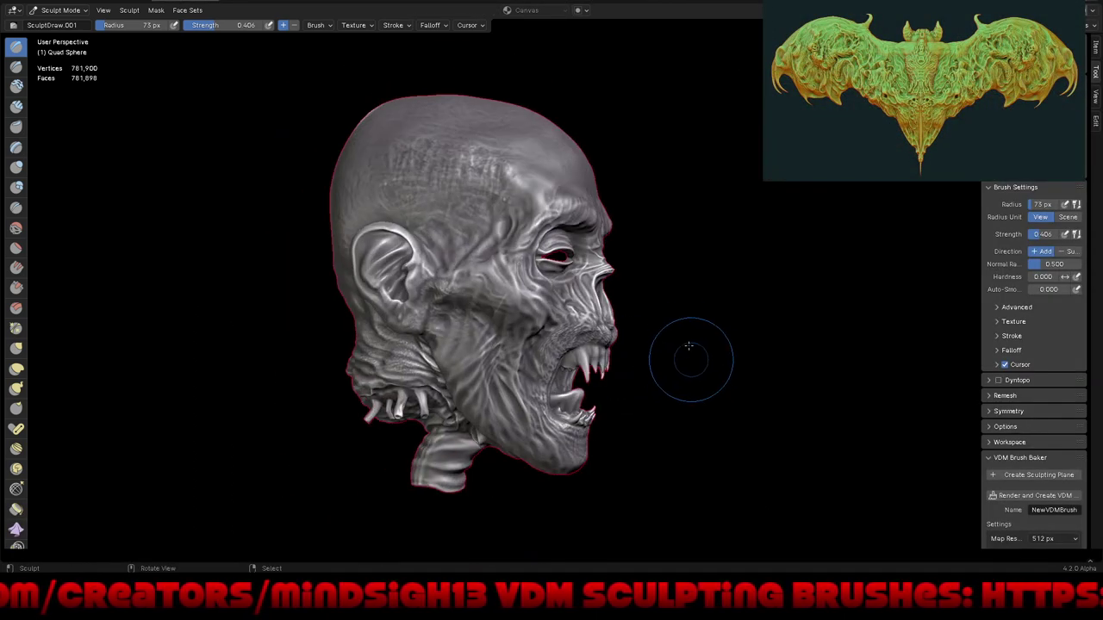
mouse_move(724, 332)
middle_mouse_down()
mouse_move(738, 325)
mouse_move(684, 283)
middle_mouse_up()
mouse_move(701, 364)
middle_mouse_down()
mouse_move(678, 342)
mouse_move(678, 369)
mouse_move(673, 319)
mouse_move(655, 328)
mouse_move(664, 433)
mouse_move(664, 350)
mouse_move(559, 392)
mouse_move(429, 363)
middle_mouse_up()
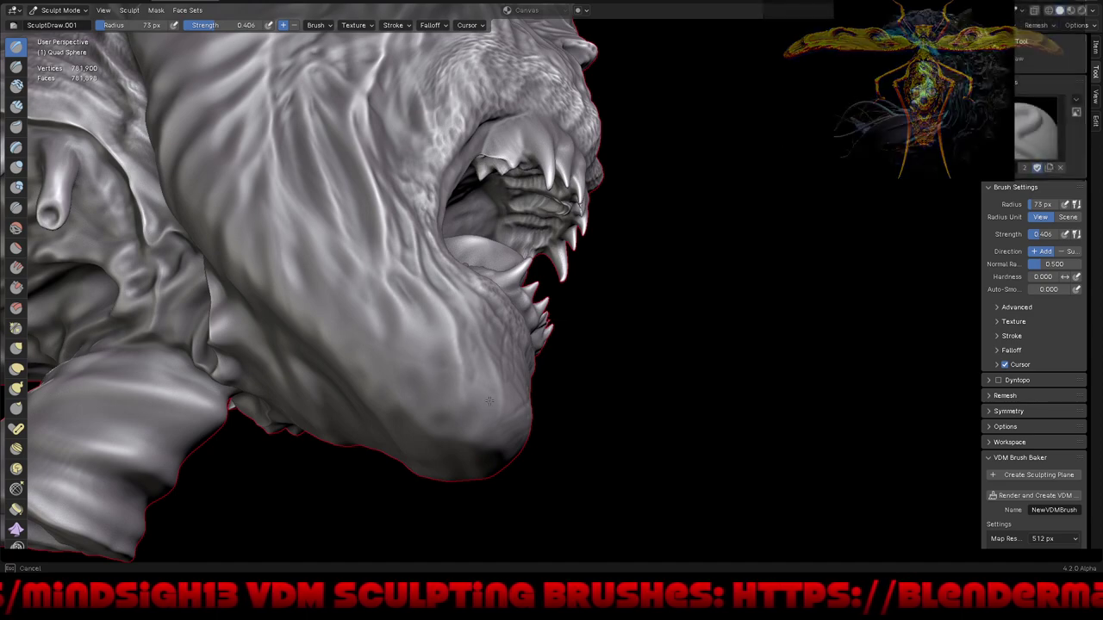
mouse_move(465, 395)
middle_mouse_down()
mouse_move(623, 454)
mouse_move(625, 468)
mouse_move(672, 393)
mouse_move(668, 412)
mouse_move(655, 414)
mouse_move(669, 419)
mouse_move(641, 417)
mouse_move(594, 345)
middle_mouse_up()
scroll(517, 407, "down", 3)
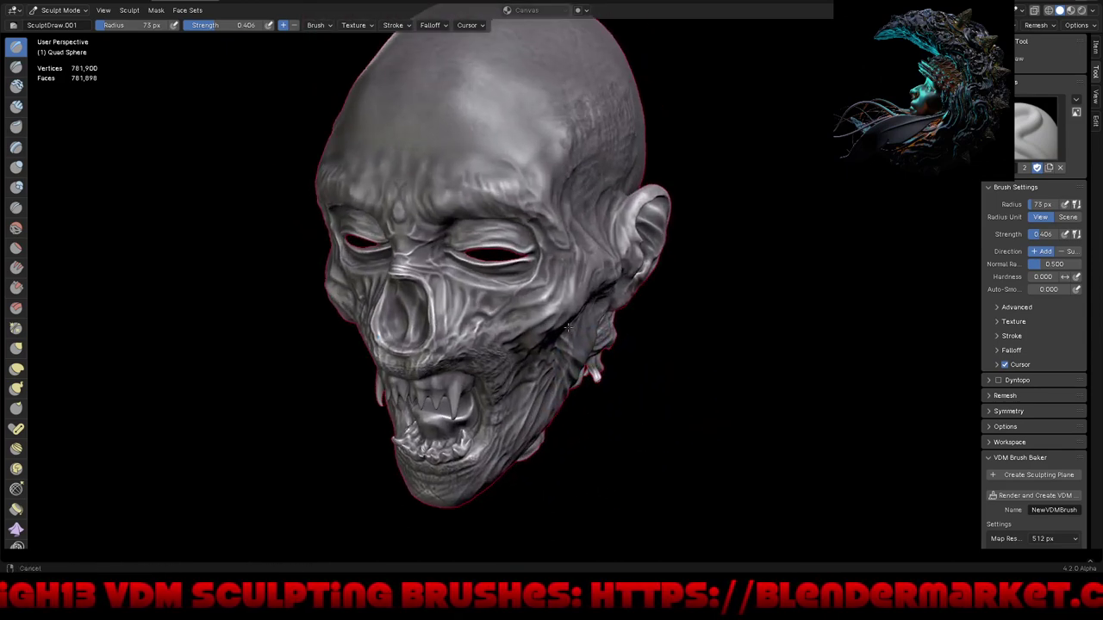
scroll(566, 247, "up", 2)
key("ctrl+Tab")
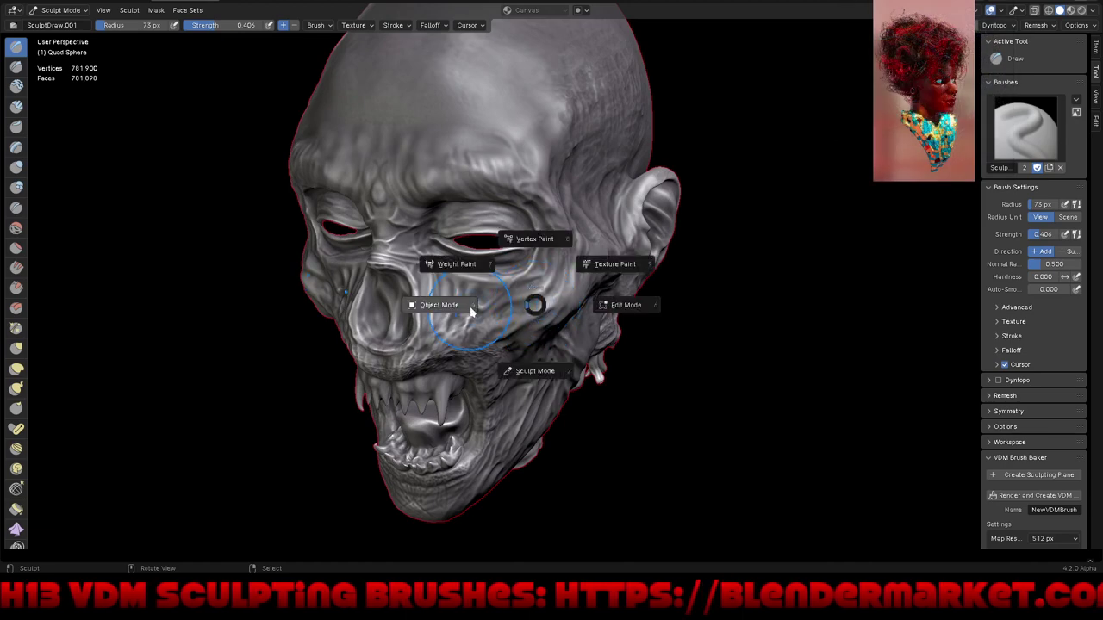
Step: In Object Mode, select the eye spheres and scale them down
left_click(472, 310)
left_click(489, 250)
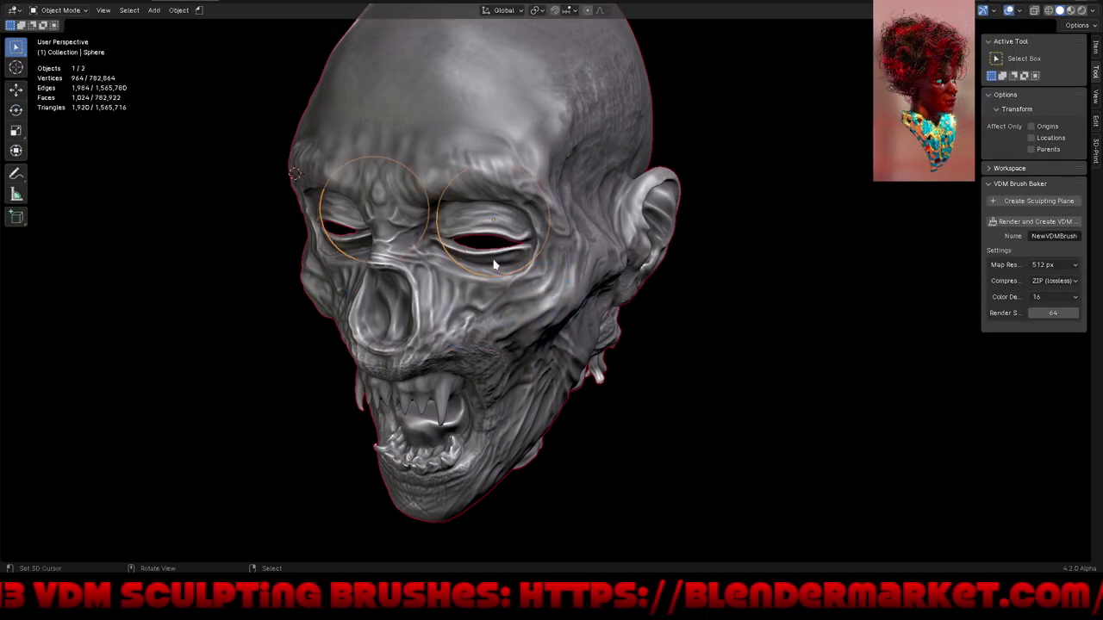
mouse_move(504, 246)
middle_mouse_down()
mouse_move(578, 443)
mouse_move(609, 340)
mouse_move(599, 359)
mouse_move(645, 308)
middle_mouse_up()
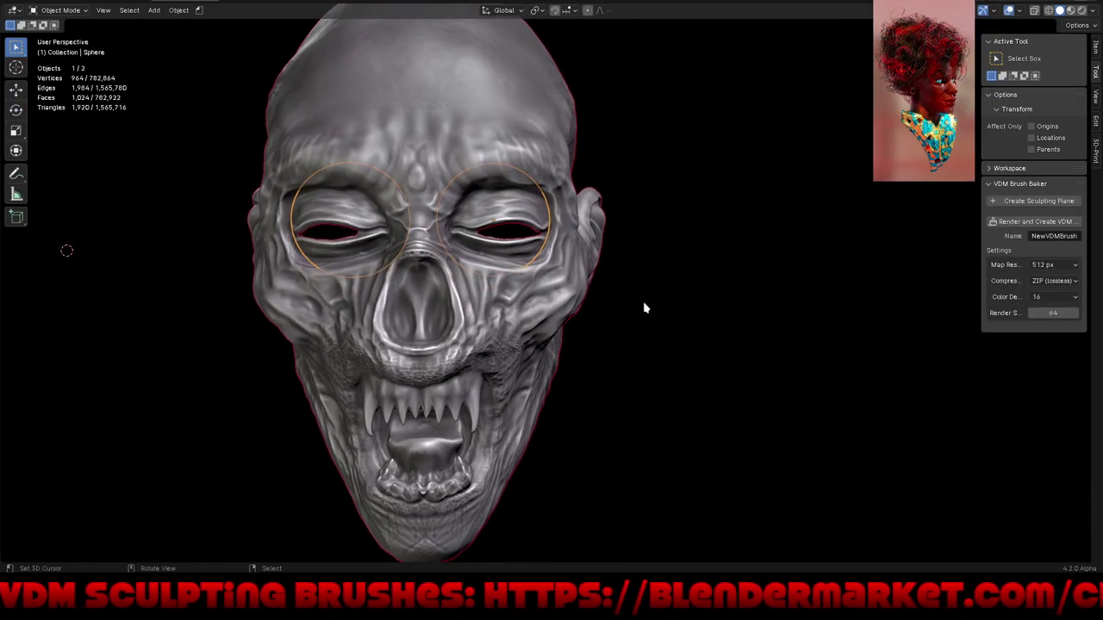
key("s")
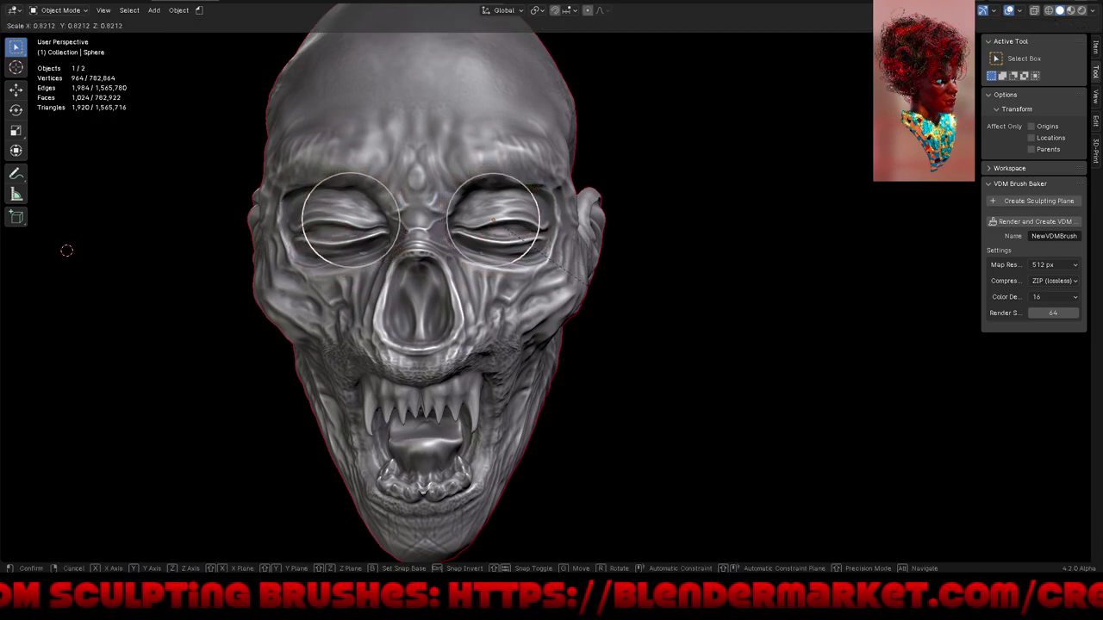
left_click(615, 328)
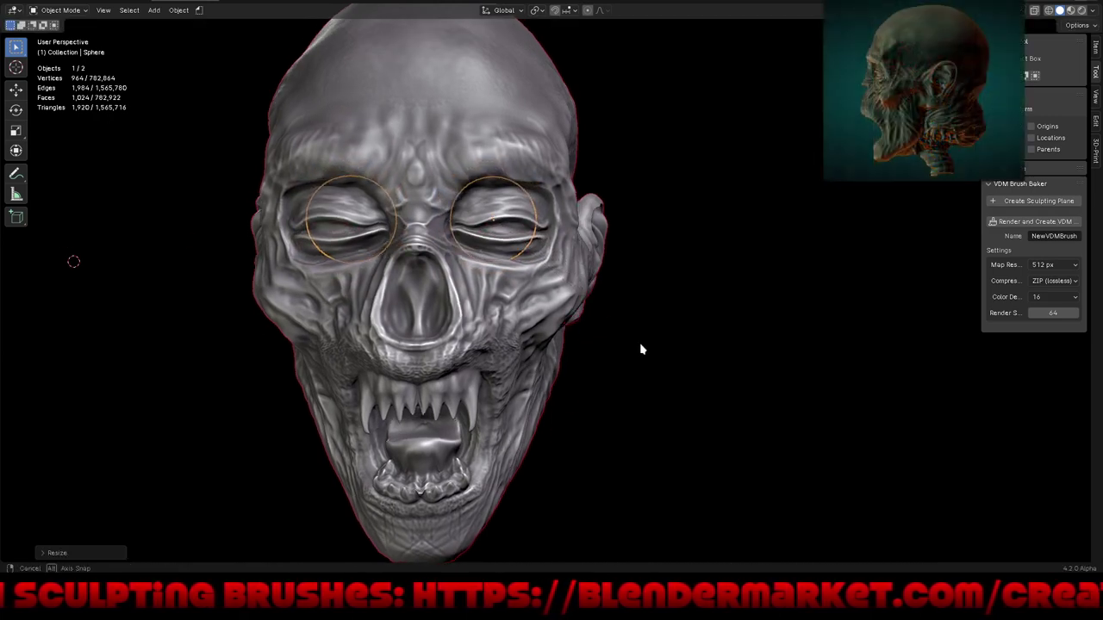
mouse_move(645, 344)
middle_mouse_down()
mouse_move(591, 369)
mouse_move(651, 336)
middle_mouse_up()
Step: From the front view, move the eyes into place and set their depth along Y
key("KP_1")
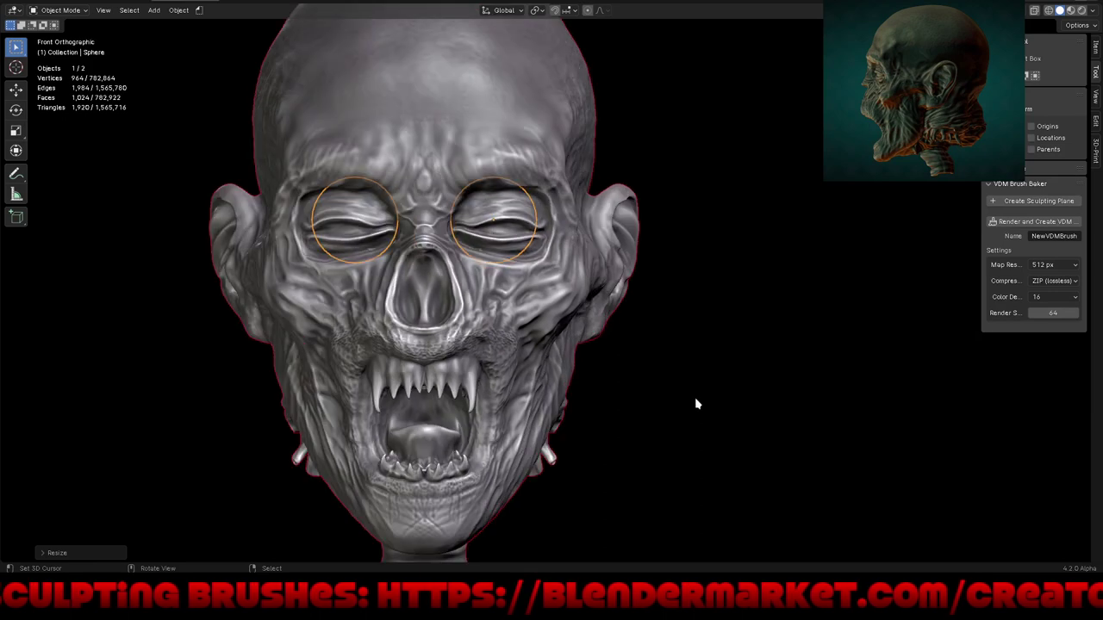
key("g")
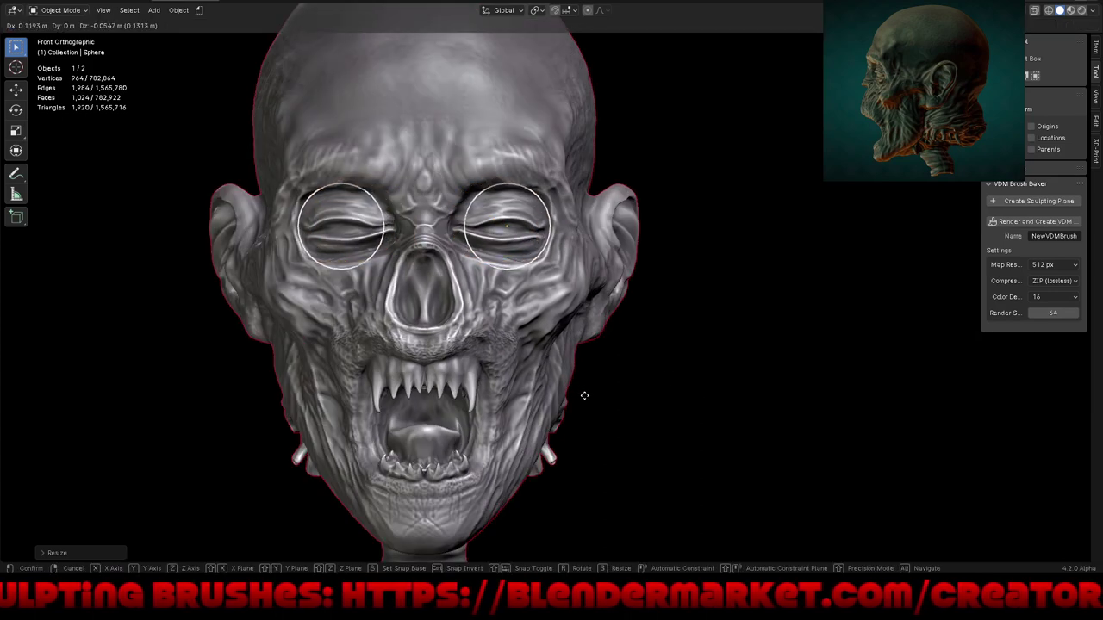
left_click(581, 401)
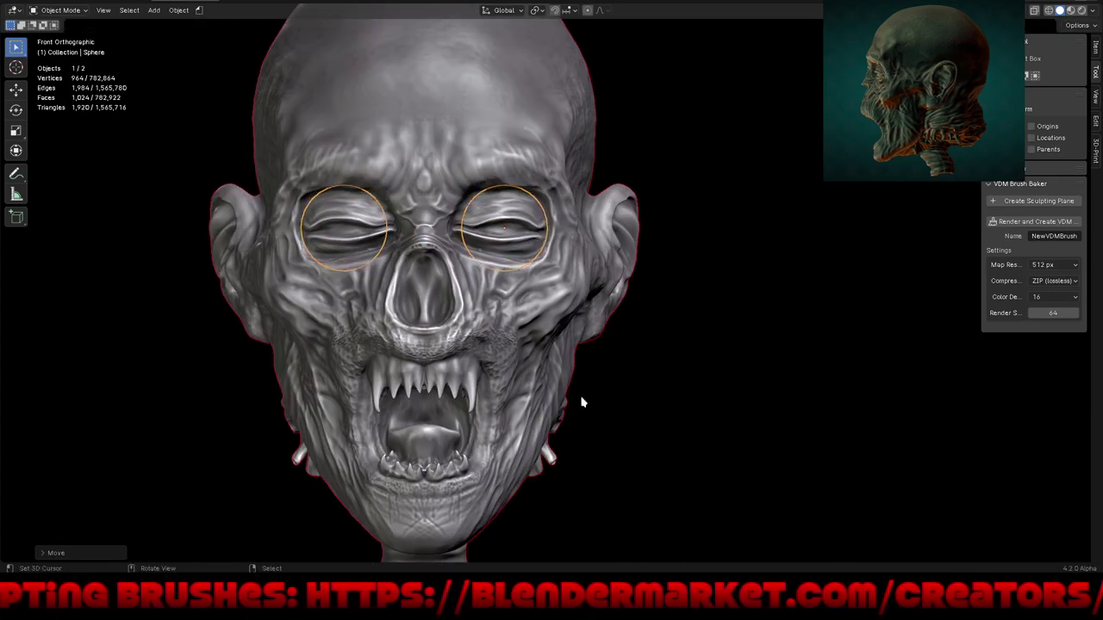
mouse_move(681, 449)
middle_mouse_down()
mouse_move(580, 457)
mouse_move(528, 411)
middle_mouse_up()
key("g")
key("y")
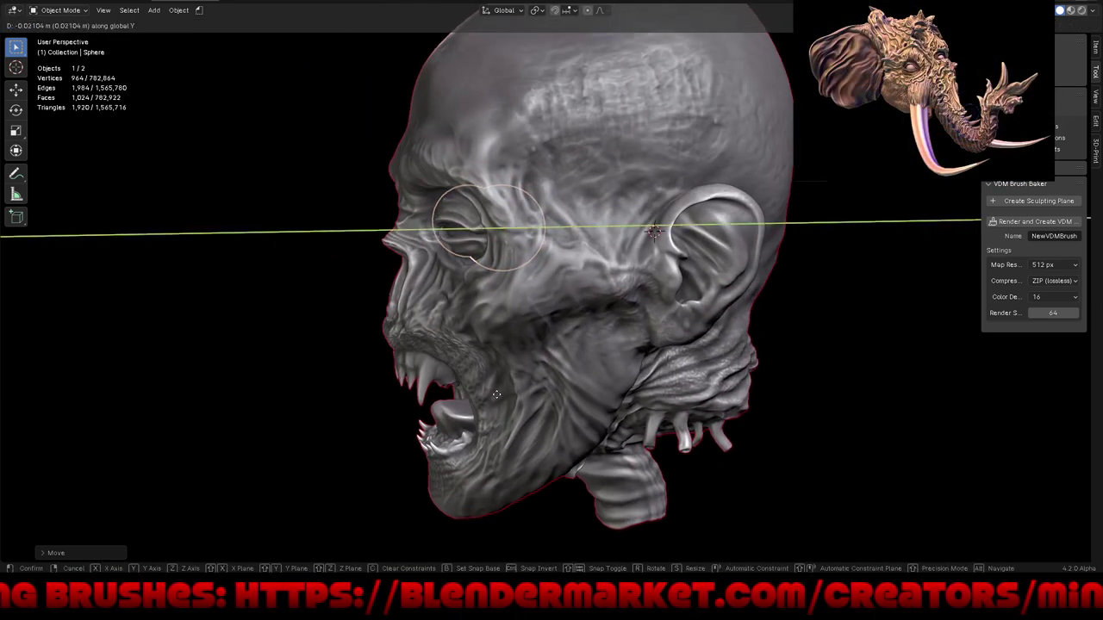
left_click(489, 399)
Step: Adjust the eyes' sideways position along X and height along Z
mouse_move(509, 436)
middle_mouse_down()
mouse_move(628, 423)
mouse_move(539, 299)
mouse_move(603, 451)
mouse_move(638, 318)
mouse_move(670, 398)
middle_mouse_up()
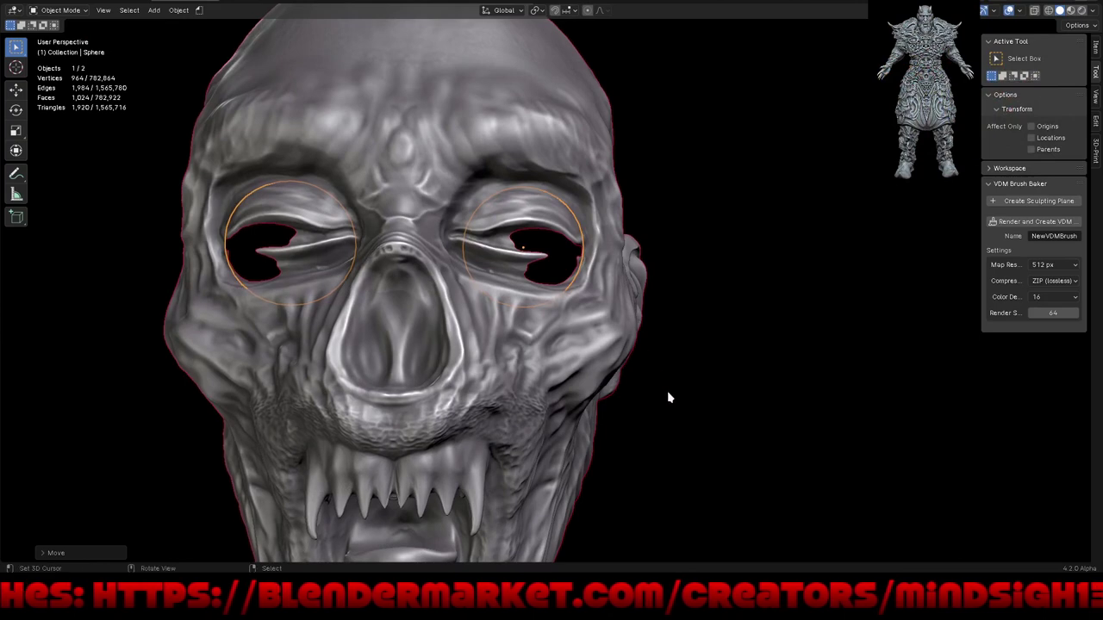
key("g")
key("x")
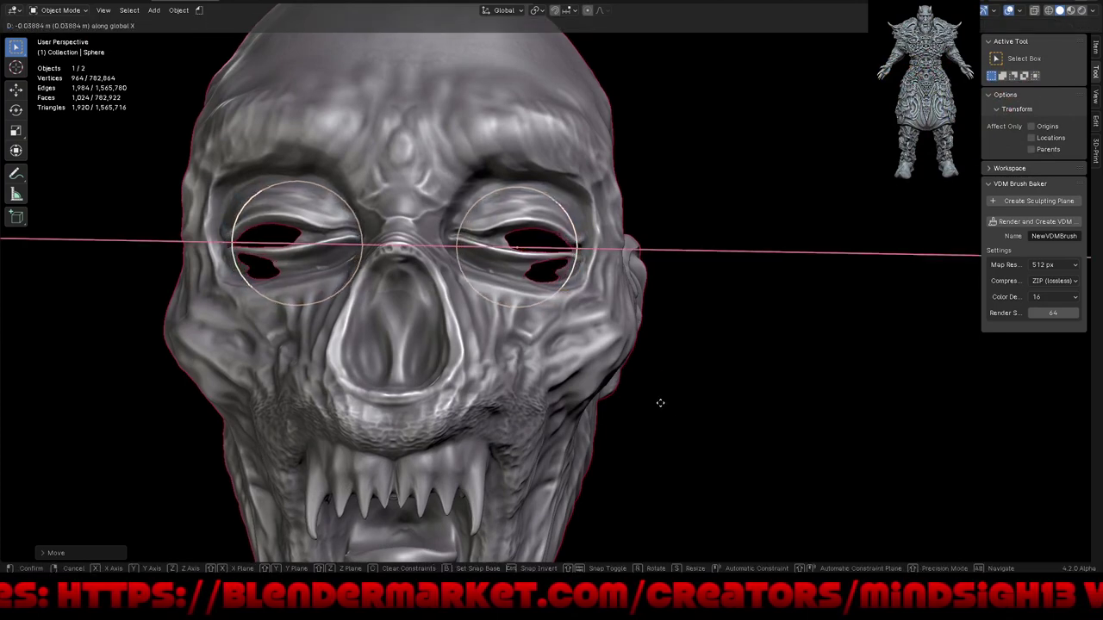
left_click(658, 406)
key("g")
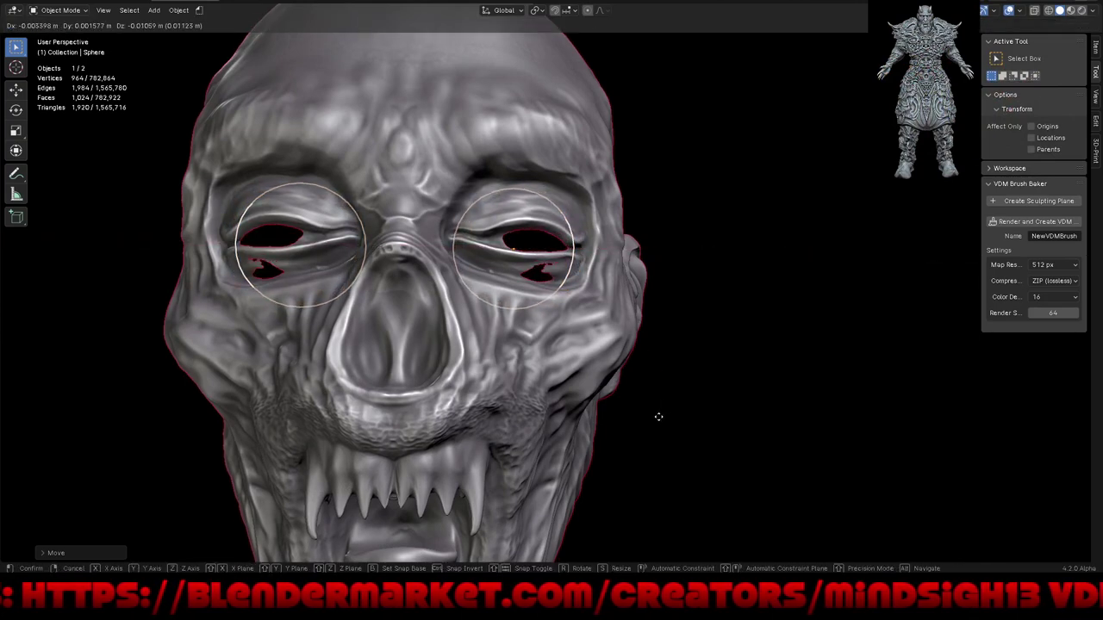
key("z")
left_click(659, 410)
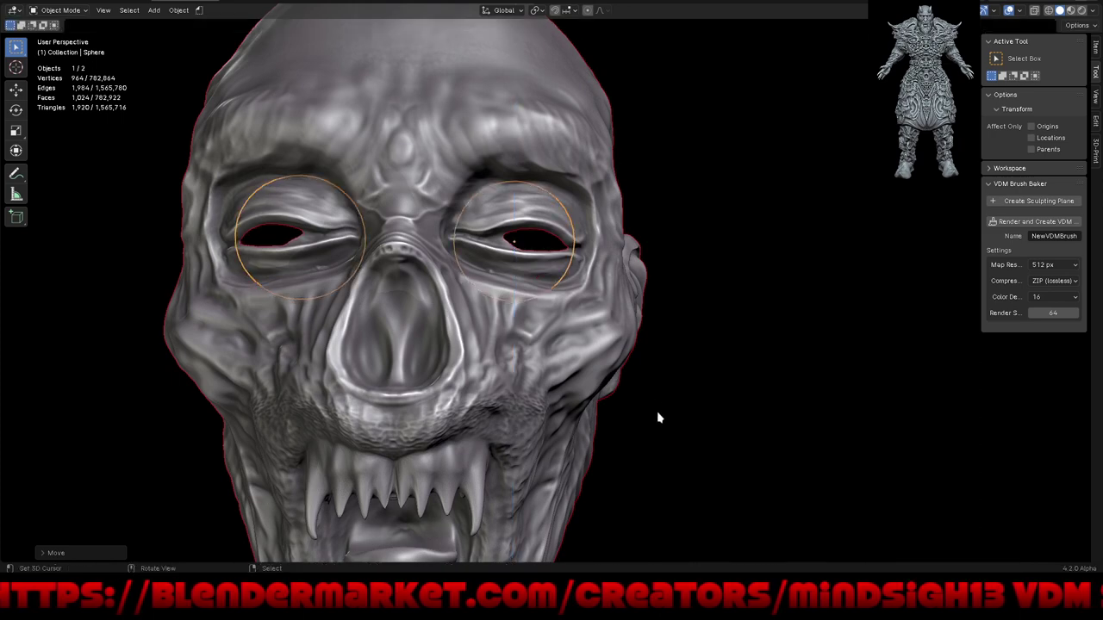
Step: Select the head mesh again and bring up the mode pie menu
mouse_move(659, 352)
middle_mouse_down()
mouse_move(686, 420)
mouse_move(652, 395)
middle_mouse_up()
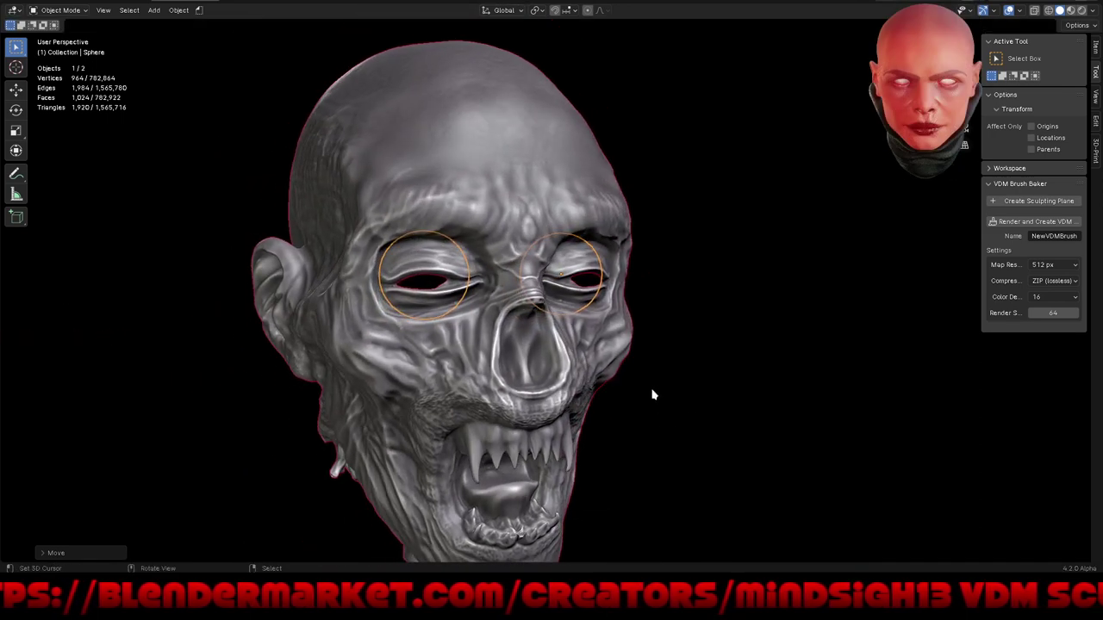
left_click(608, 348)
key("ctrl+Tab")
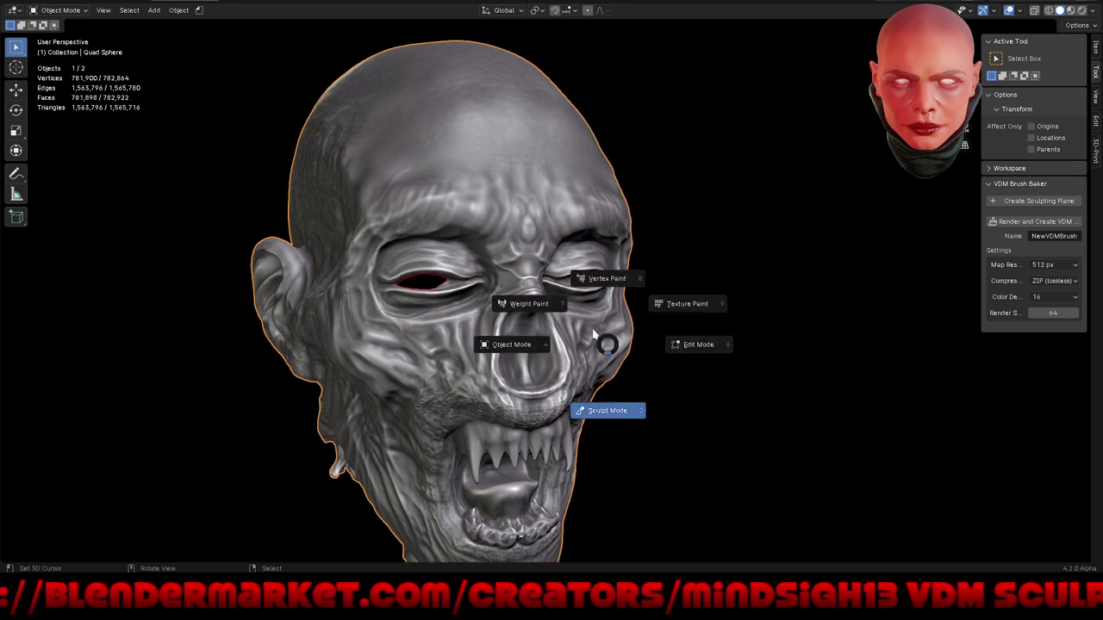
Step: Return to Sculpt Mode and pick Draw Sharp from Quick Favorites
left_click(594, 334)
scroll(591, 258, "up", 4)
middle_click_drag(591, 221, 591, 250)
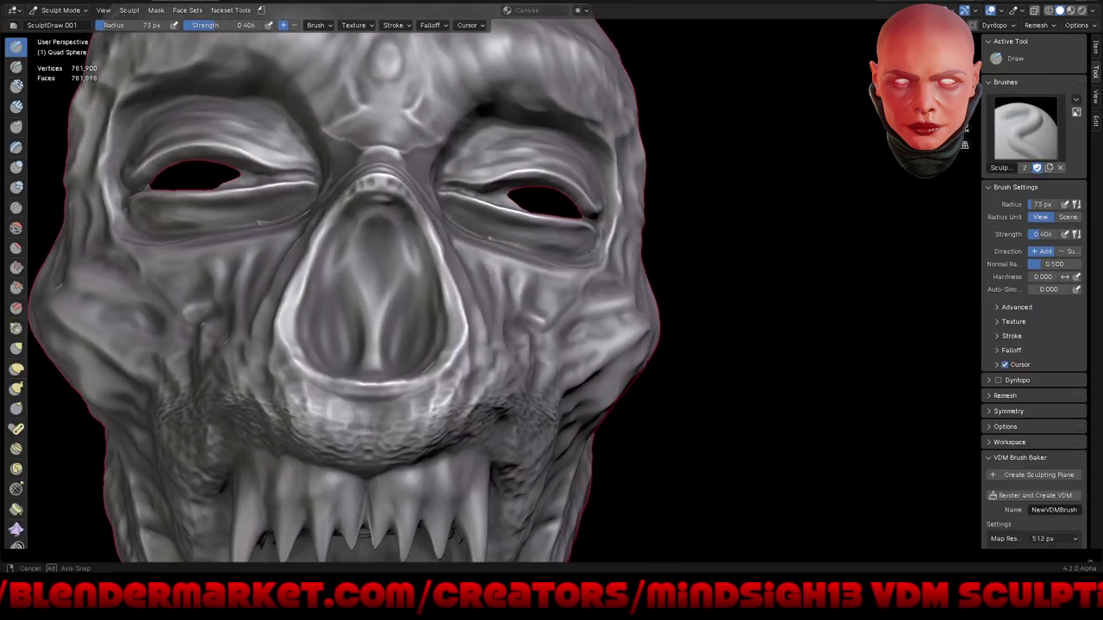
middle_click_drag(525, 185, 527, 224)
key("q")
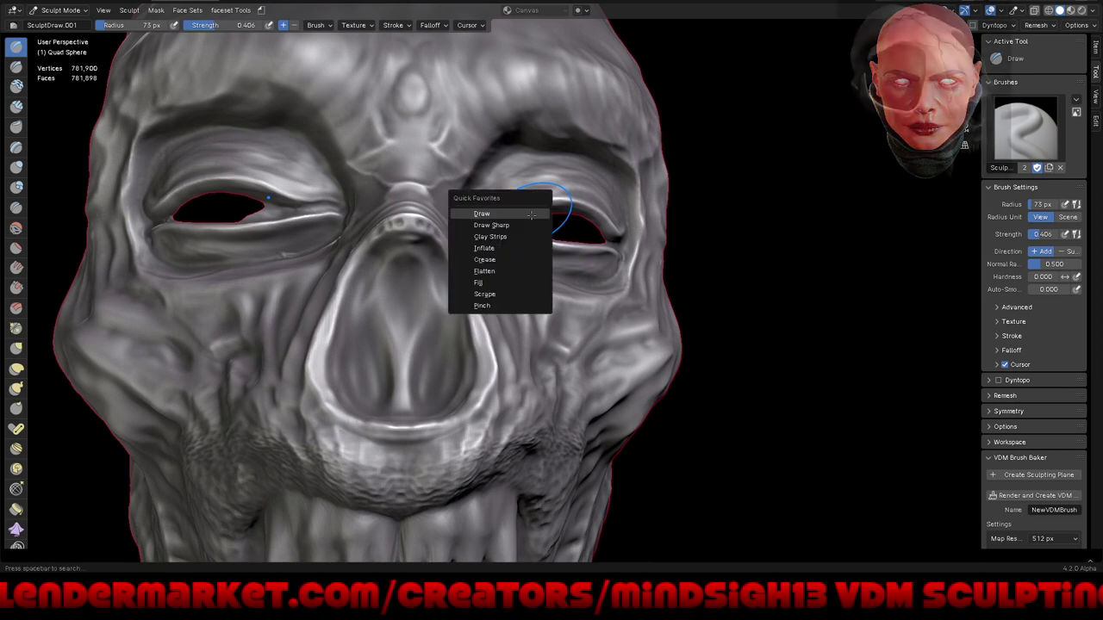
left_click(528, 225)
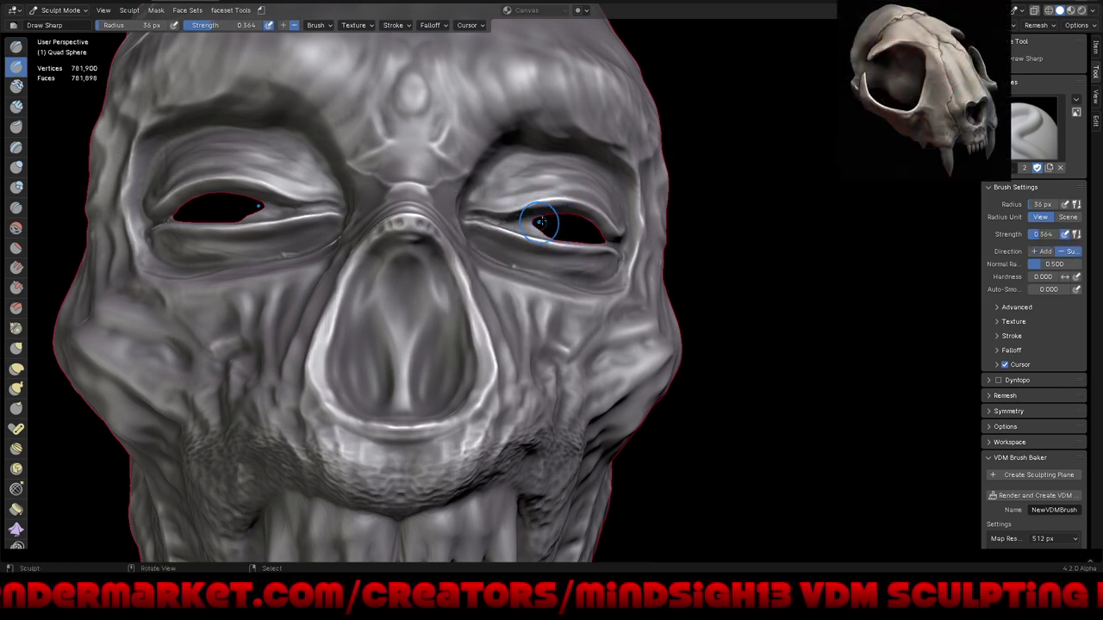
Step: Carve sharp, deeper creases at the corners of both eyes
mouse_move(540, 221)
left_mouse_down()
mouse_move(526, 221)
mouse_move(611, 239)
left_mouse_up()
mouse_move(611, 239)
middle_mouse_down()
mouse_move(548, 259)
mouse_move(537, 198)
middle_mouse_up()
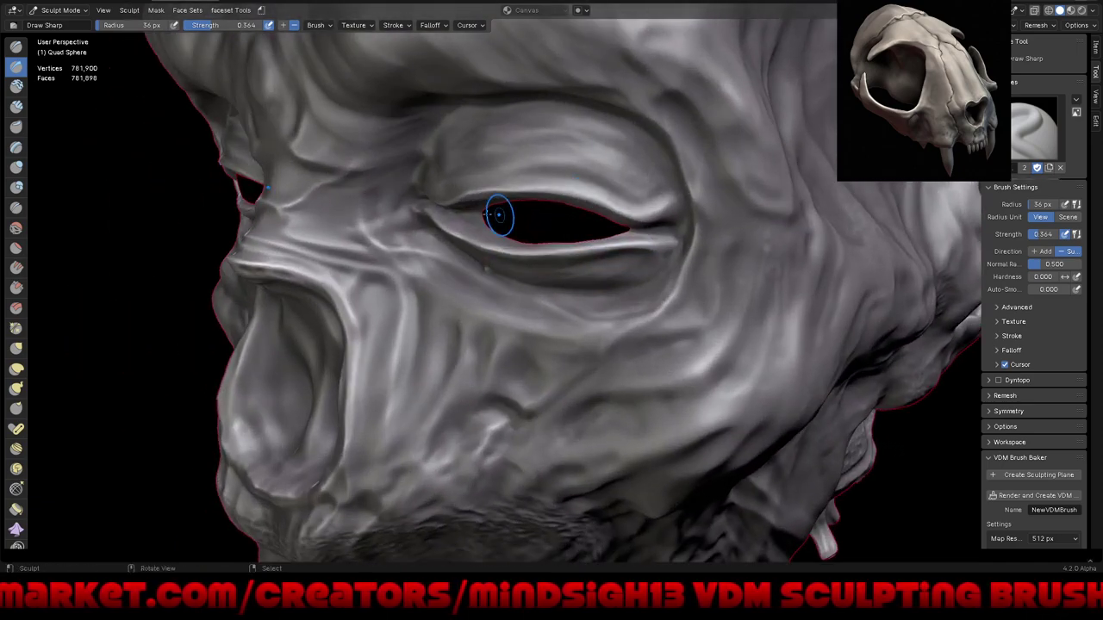
left_click_drag(472, 215, 478, 222)
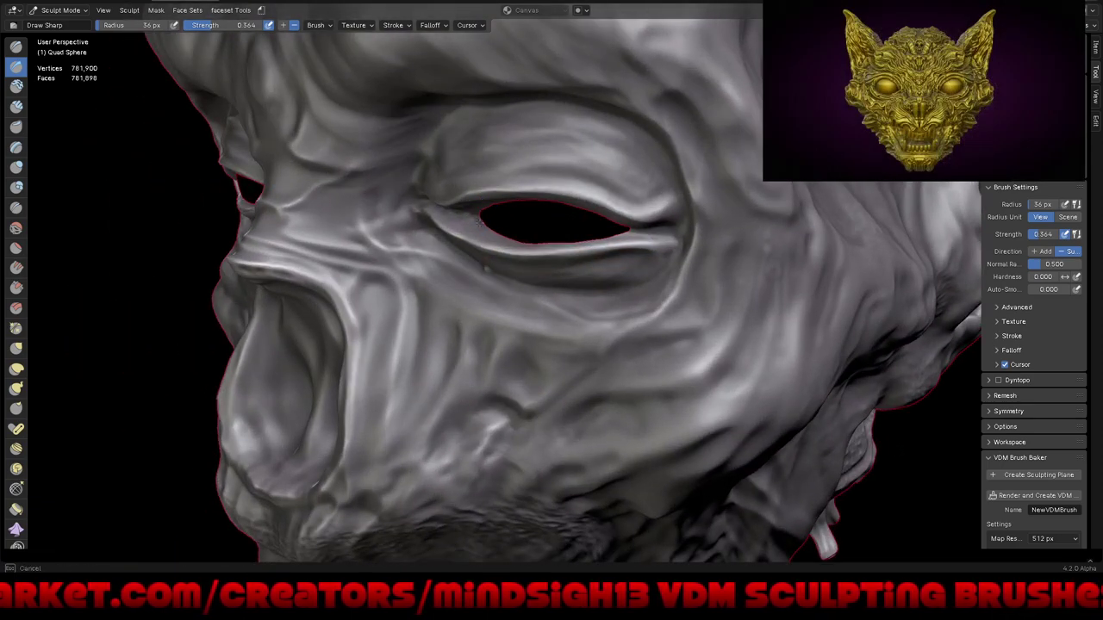
middle_click_drag(484, 249, 488, 212)
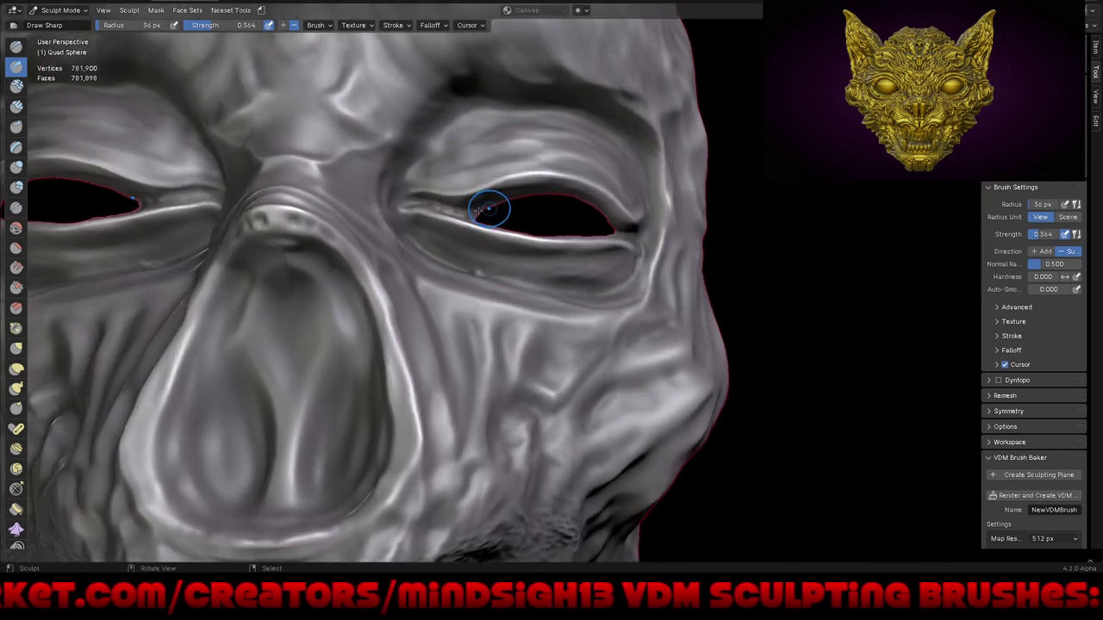
mouse_move(488, 212)
left_mouse_down()
mouse_move(471, 216)
mouse_move(527, 223)
left_mouse_up()
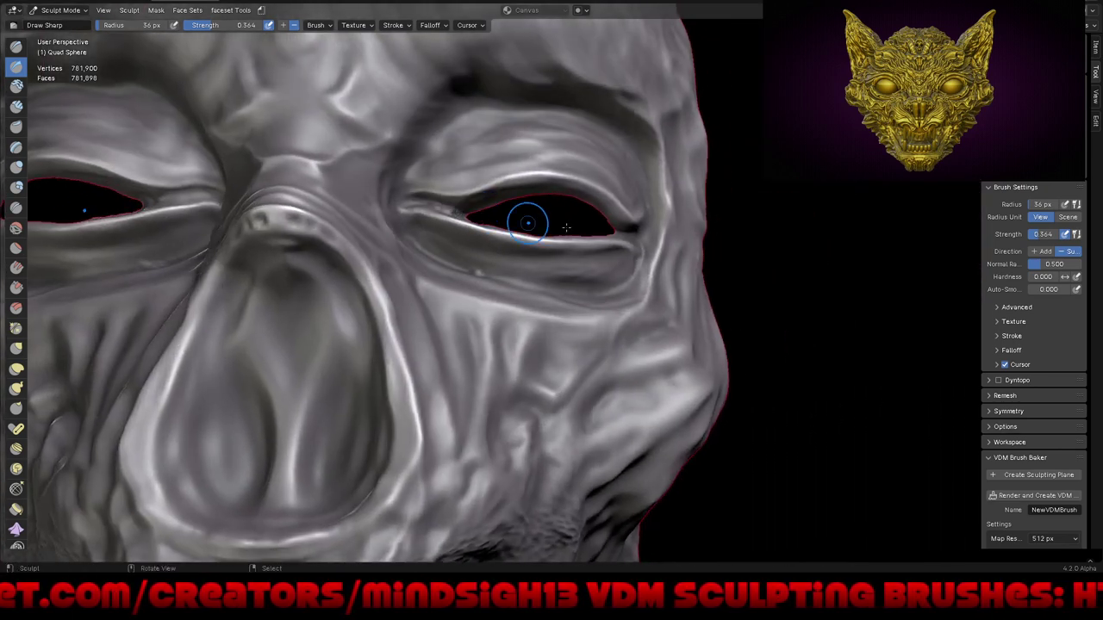
left_click_drag(614, 237, 546, 246)
Step: Turn to a three-quarter view and enlarge the brush radius to 68 px
scroll(546, 246, "down", 3)
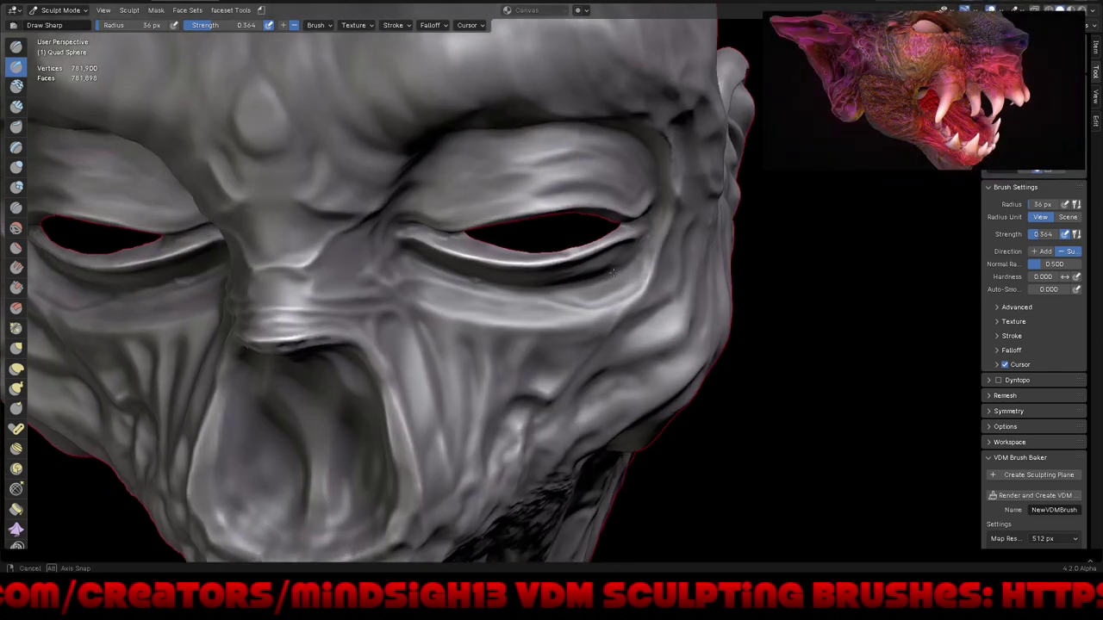
scroll(608, 276, "down", 2)
scroll(591, 401, "down", 3)
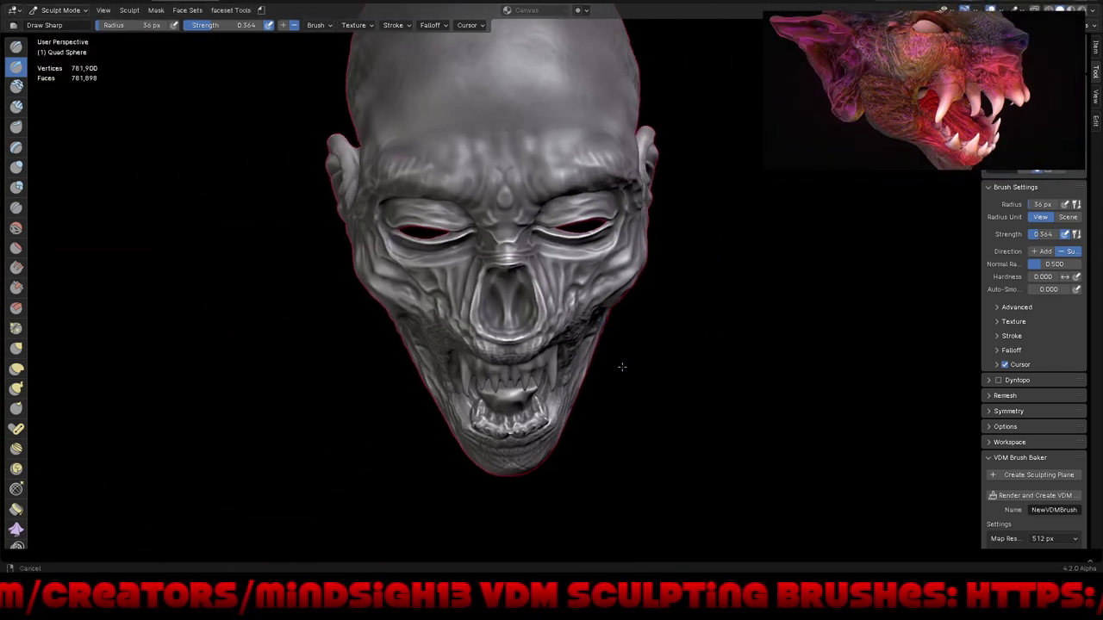
middle_click_drag(615, 368, 653, 348)
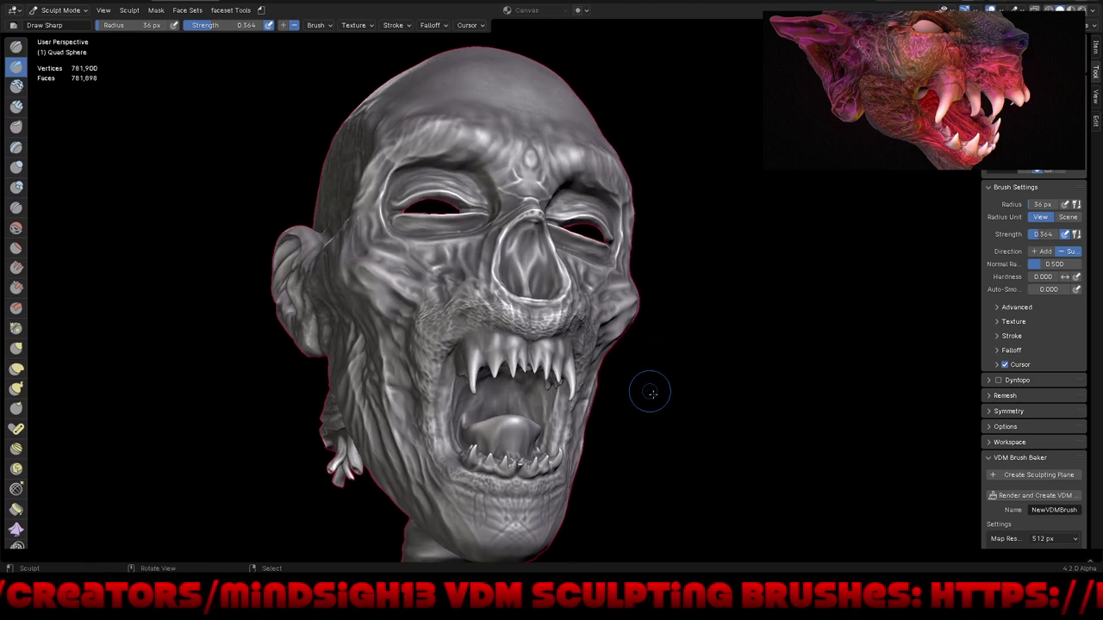
middle_click_drag(651, 393, 622, 333)
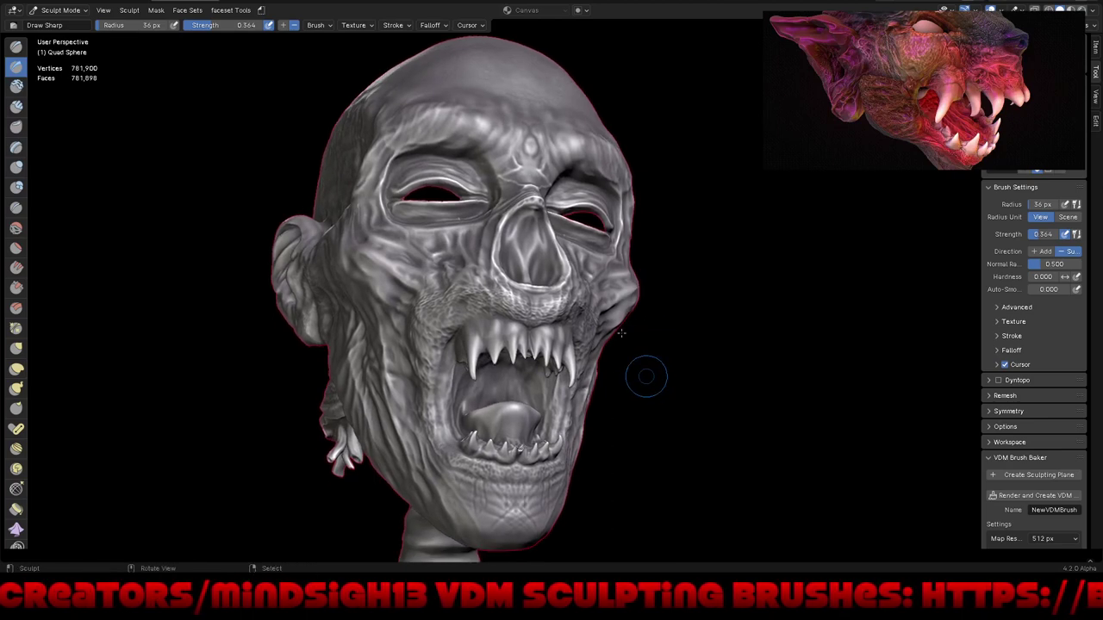
key("f")
left_click(498, 320)
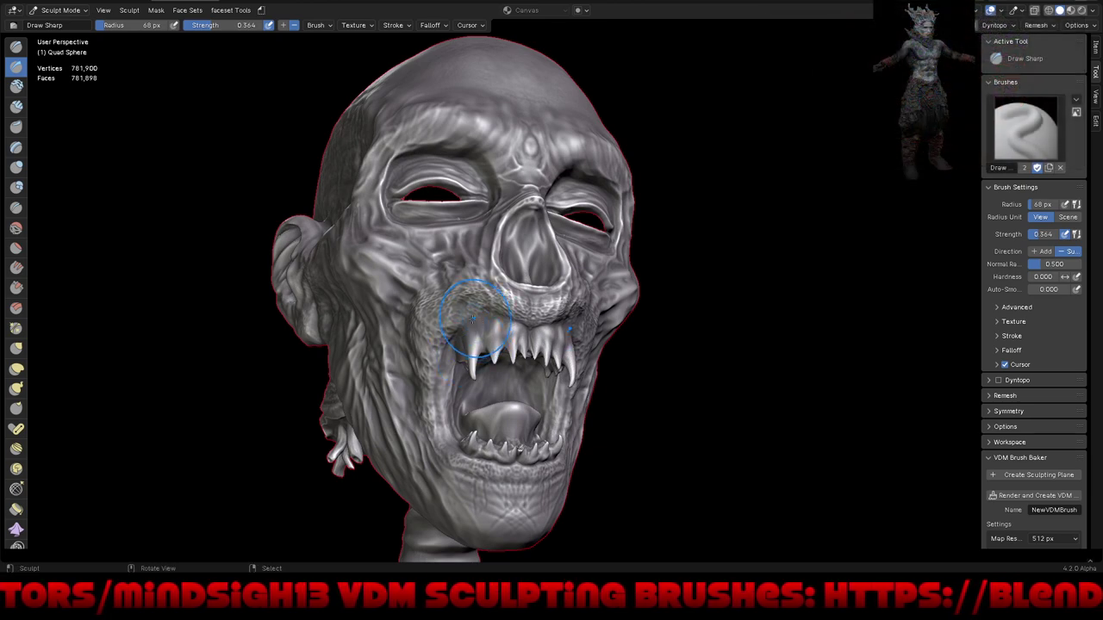
Step: Give the brush a Custom falloff curve using the sharp preset
left_click(428, 26)
left_click(431, 47)
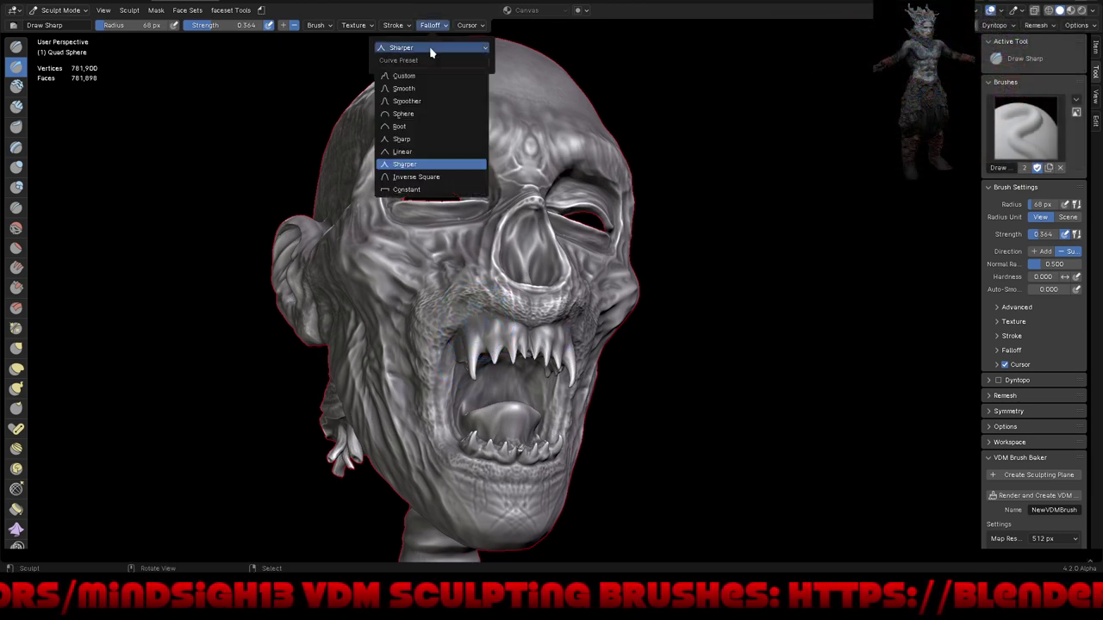
left_click(404, 76)
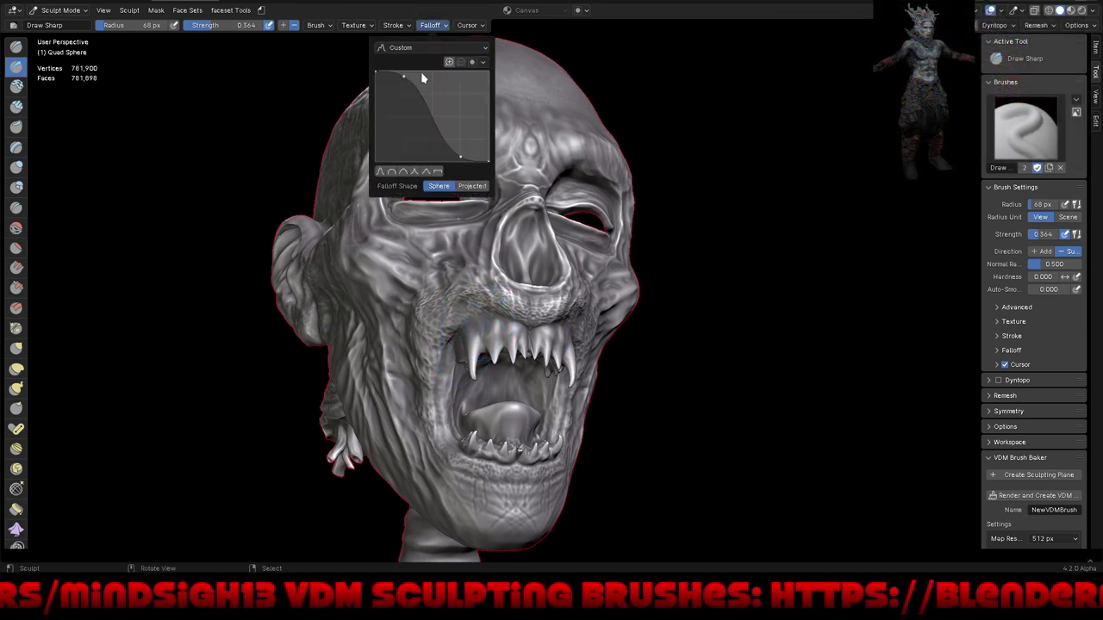
left_click(411, 172)
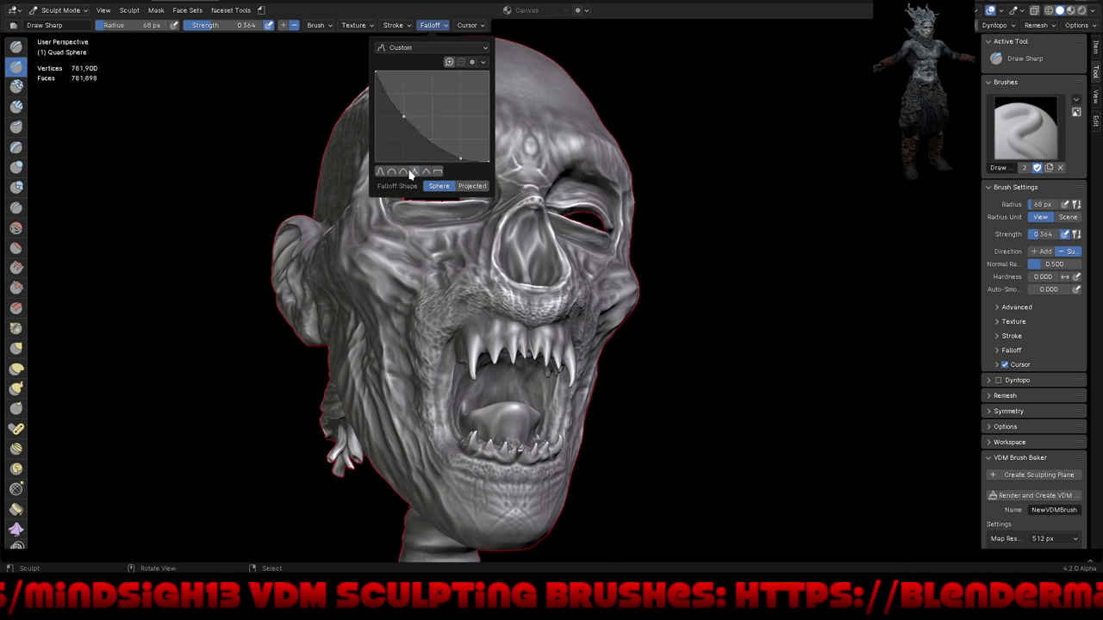
left_click(385, 120)
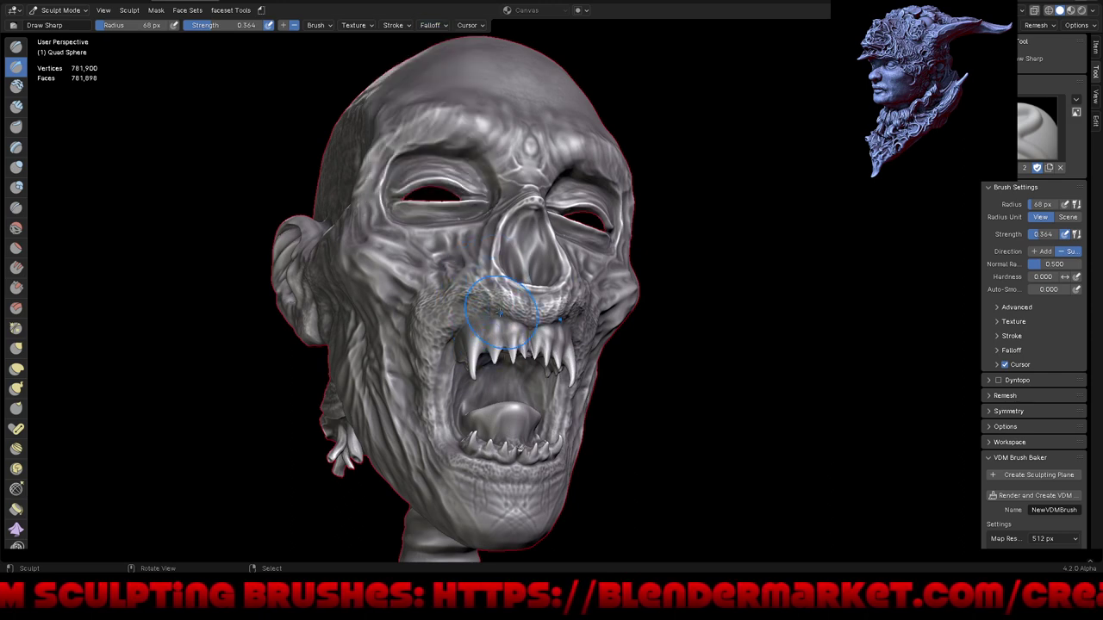
Step: Carve sharp detail between the nose and upper lip, then orbit back to a near-front view
left_click_drag(498, 315, 498, 316)
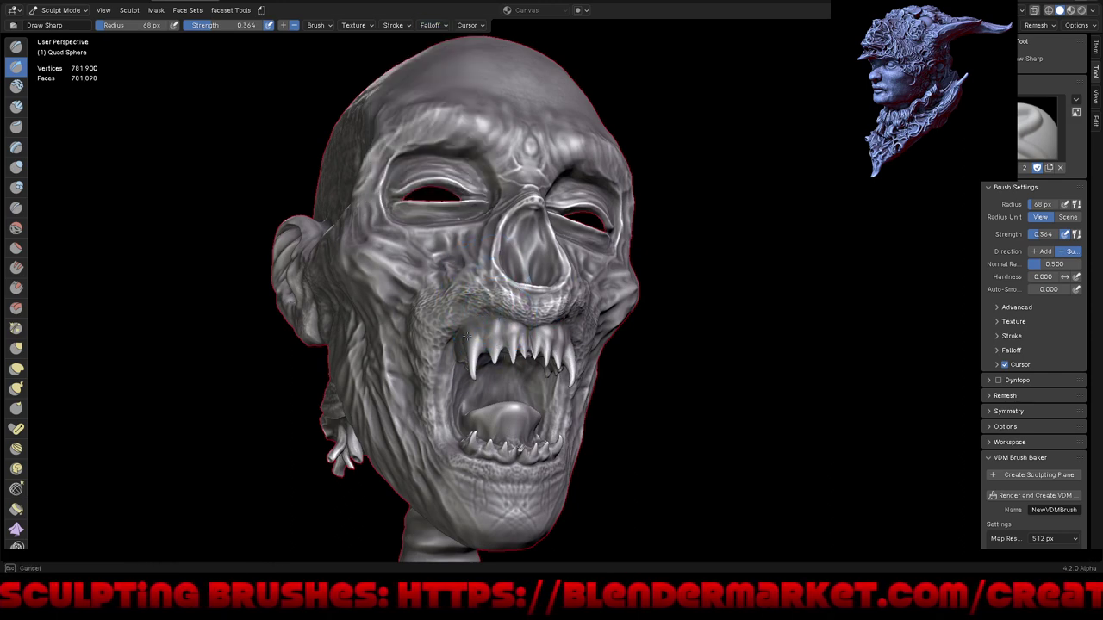
scroll(479, 319, "up", 4)
middle_click_drag(479, 319, 519, 320)
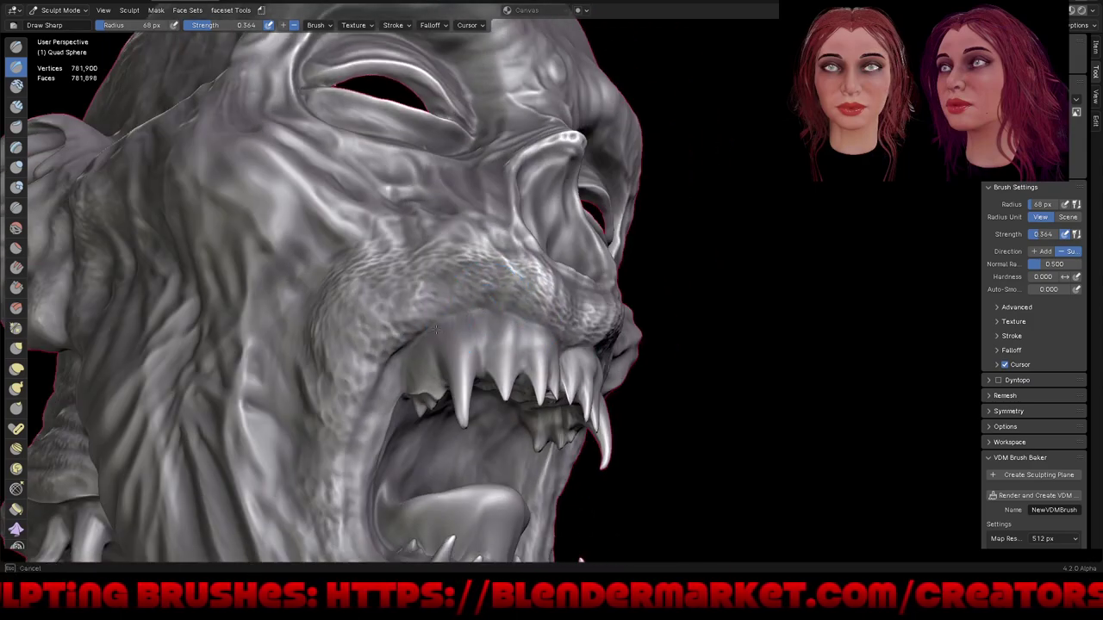
mouse_move(513, 224)
middle_mouse_down("ctrl")
mouse_move(581, 319)
mouse_move(571, 382)
mouse_move(566, 368)
middle_mouse_up("ctrl")
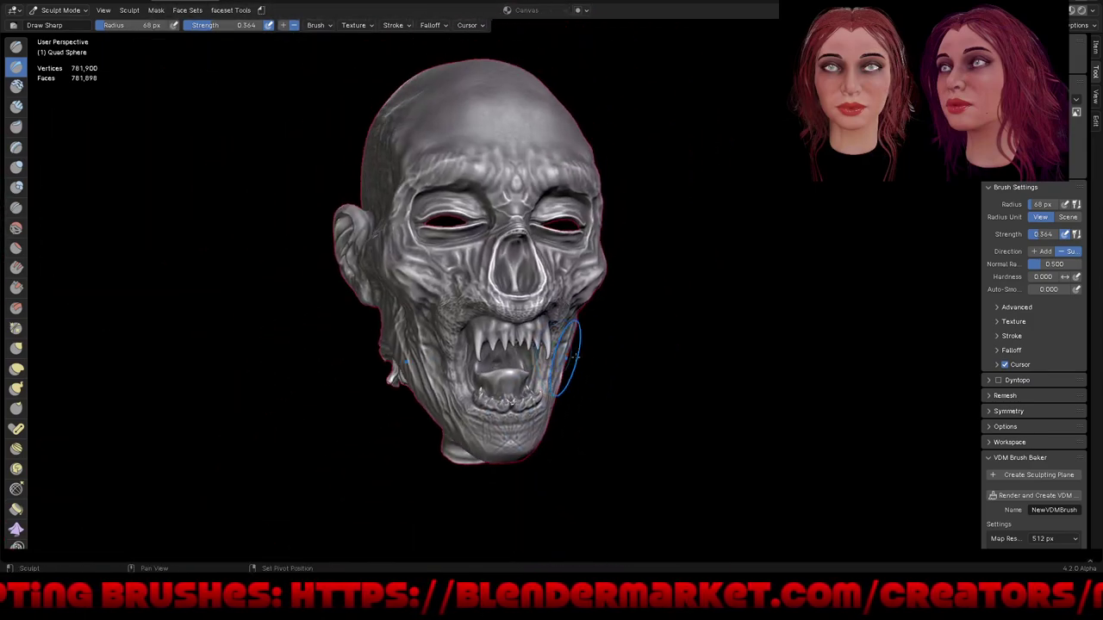
mouse_move(575, 293)
middle_mouse_down()
mouse_move(679, 296)
mouse_move(565, 279)
middle_mouse_up()
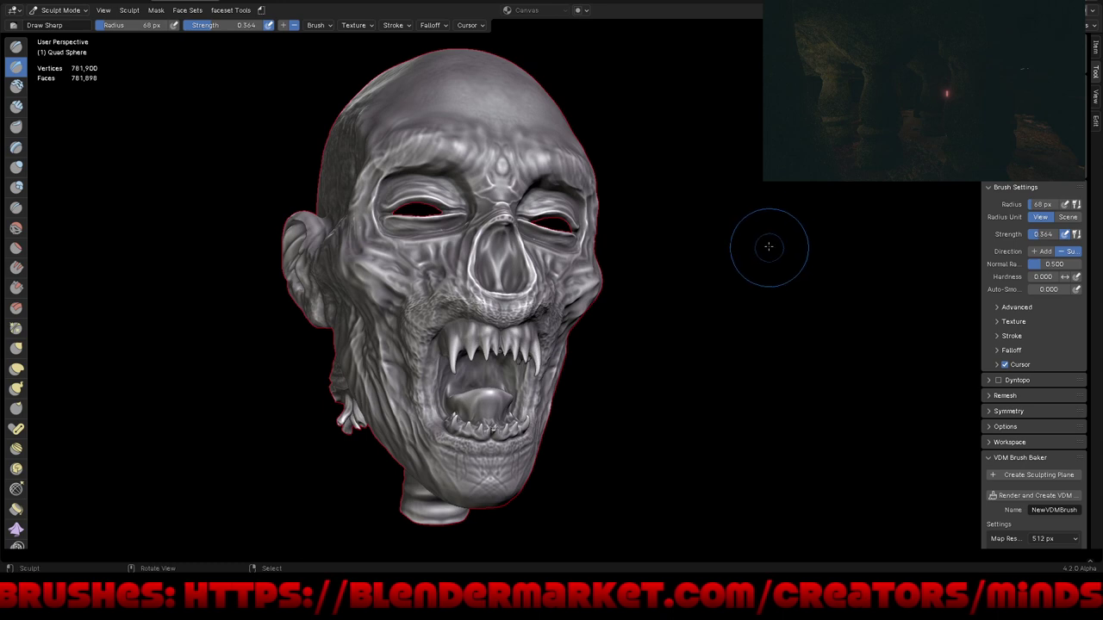
Step: Save as zombiedude.blend, then remesh at a voxel size sampled from the head, reaching 1,775,192 vertices
key("ctrl+s")
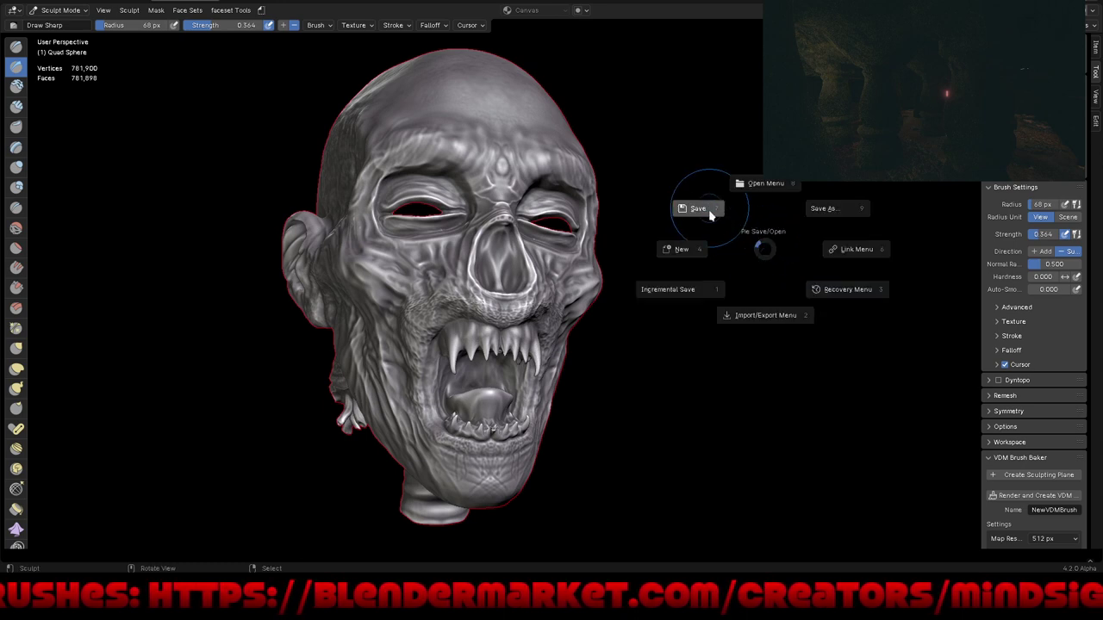
left_click(710, 215)
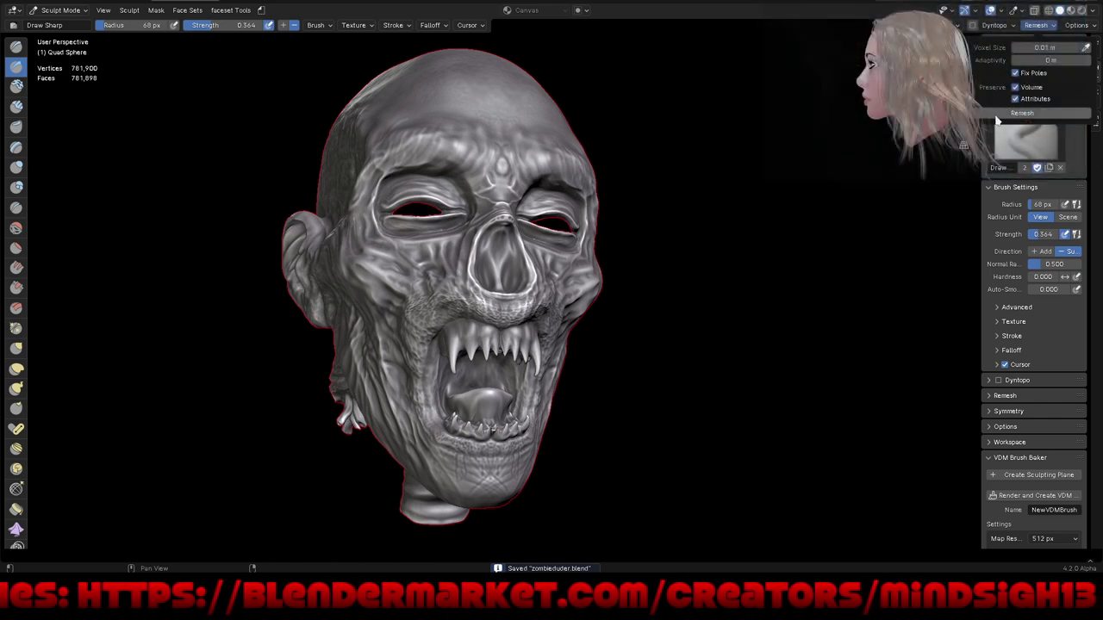
left_click(1085, 48)
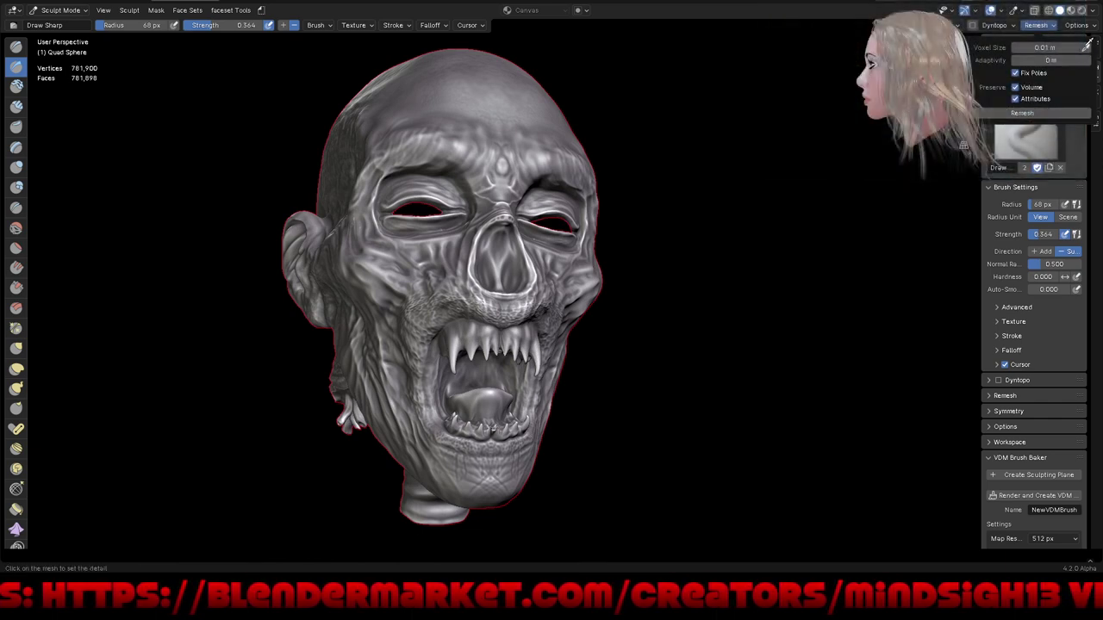
left_click(434, 129)
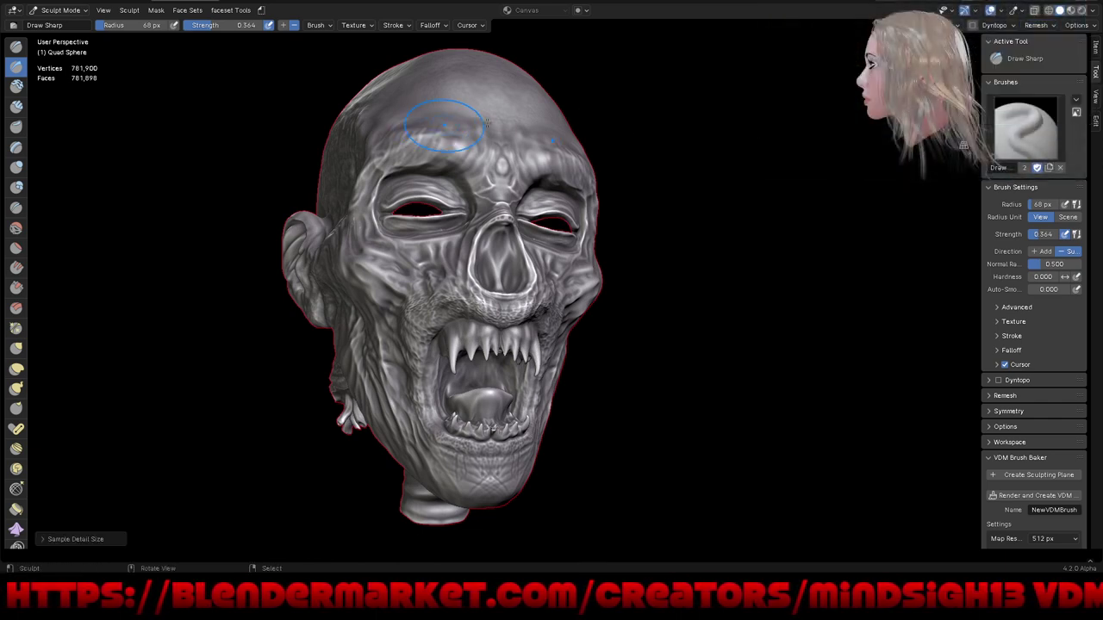
left_click(1036, 25)
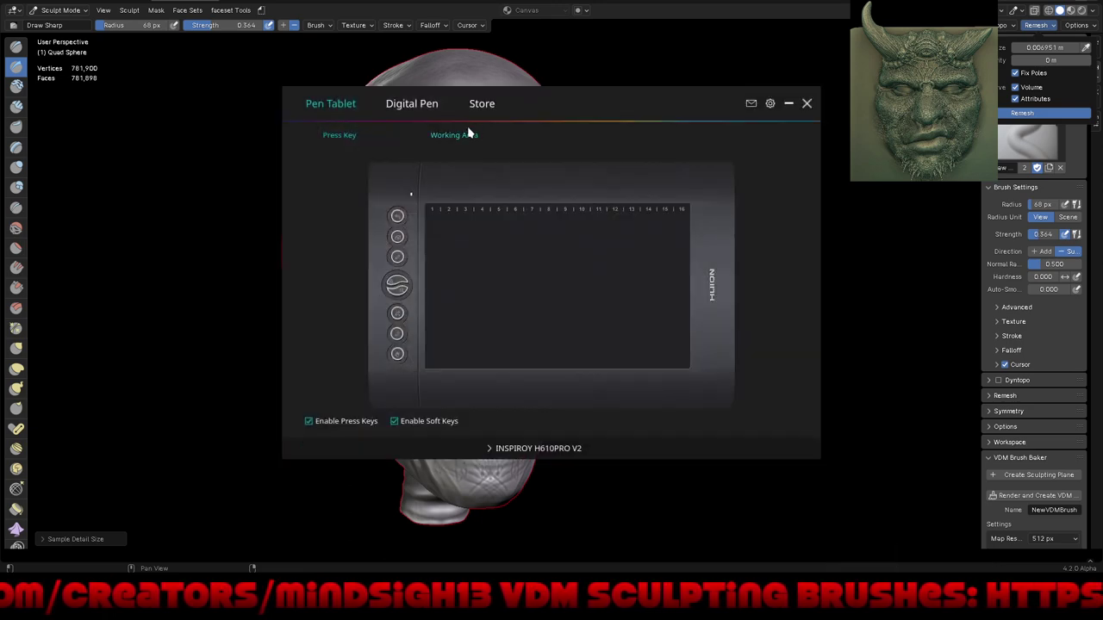
left_click(467, 133)
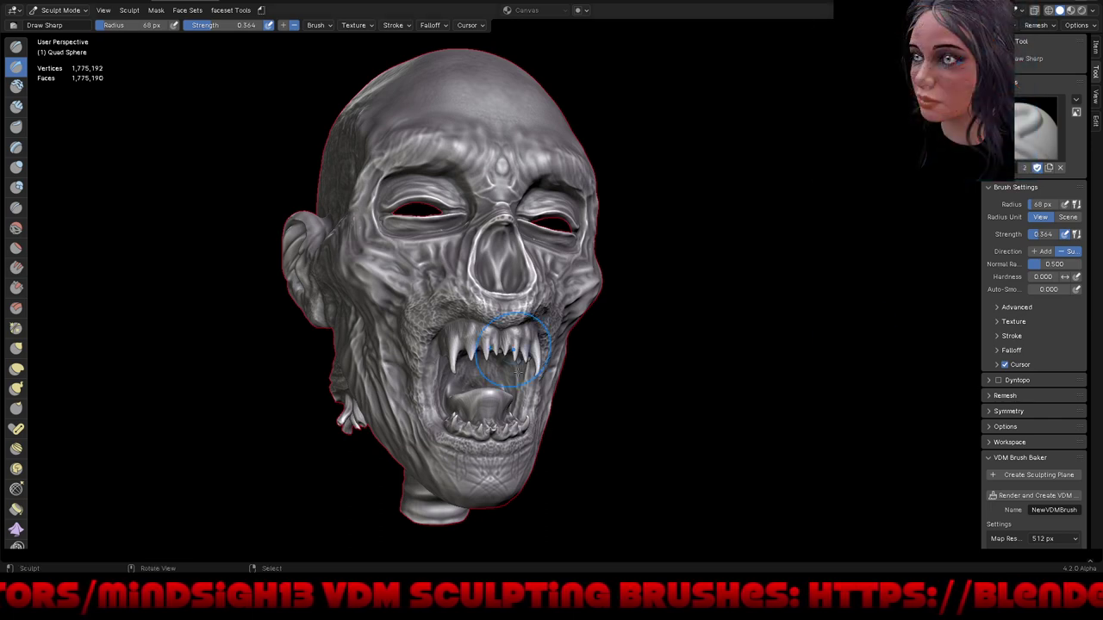
Step: Carve sharp creases along the upper lip with Draw Sharp strokes
mouse_move(793, 325)
middle_mouse_down()
mouse_move(746, 370)
mouse_move(778, 399)
mouse_move(778, 370)
mouse_move(729, 416)
mouse_move(726, 369)
mouse_move(596, 261)
middle_mouse_up()
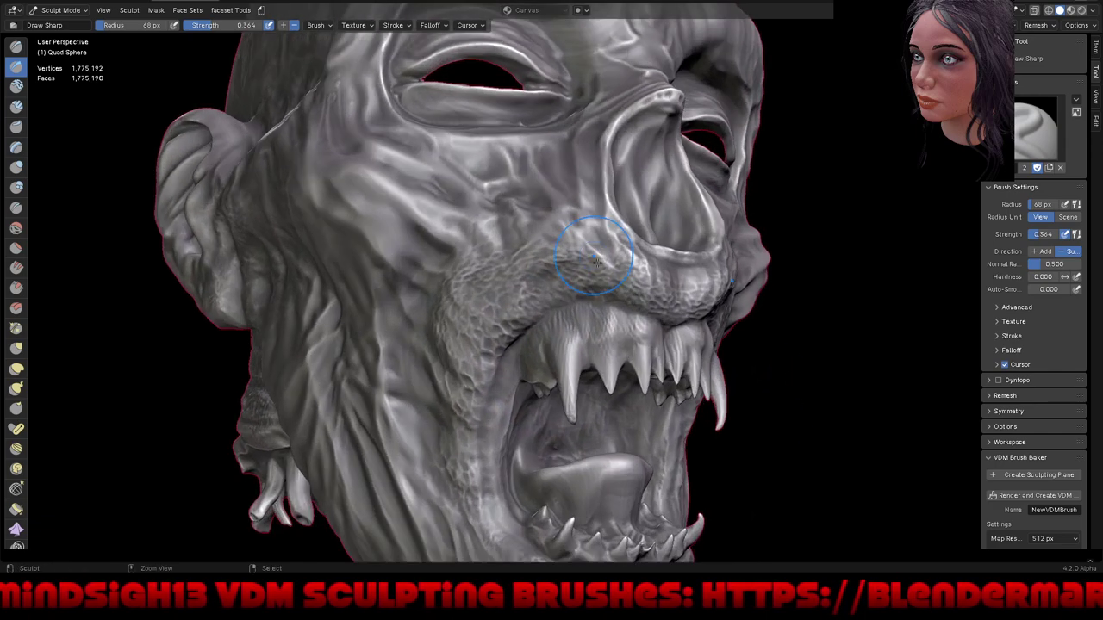
left_click_drag(642, 314, 527, 326)
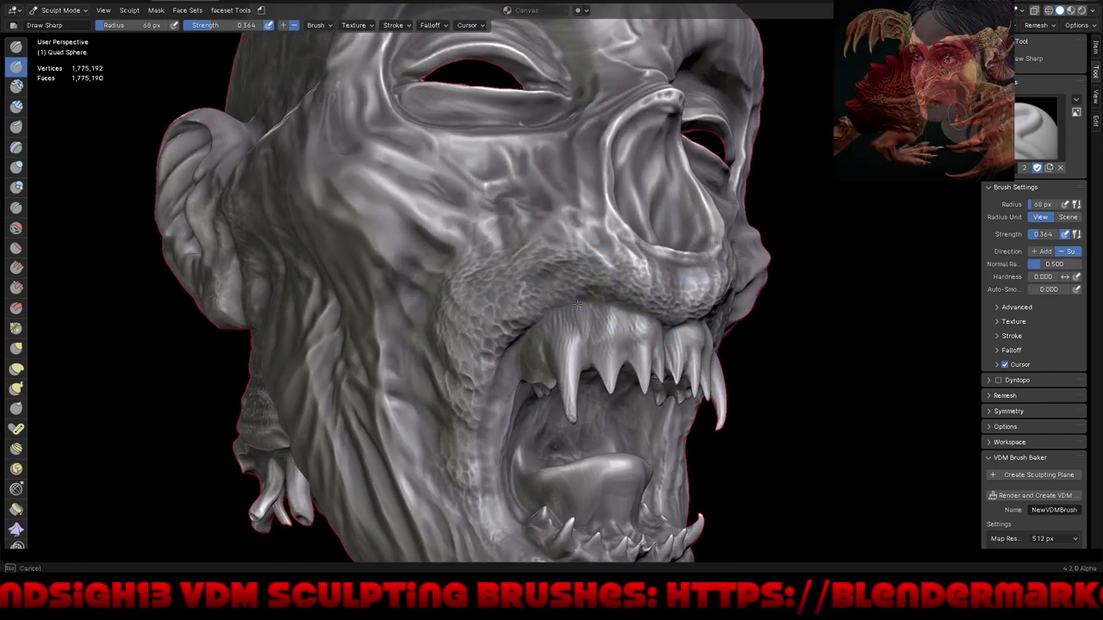
left_click_drag(608, 299, 605, 300)
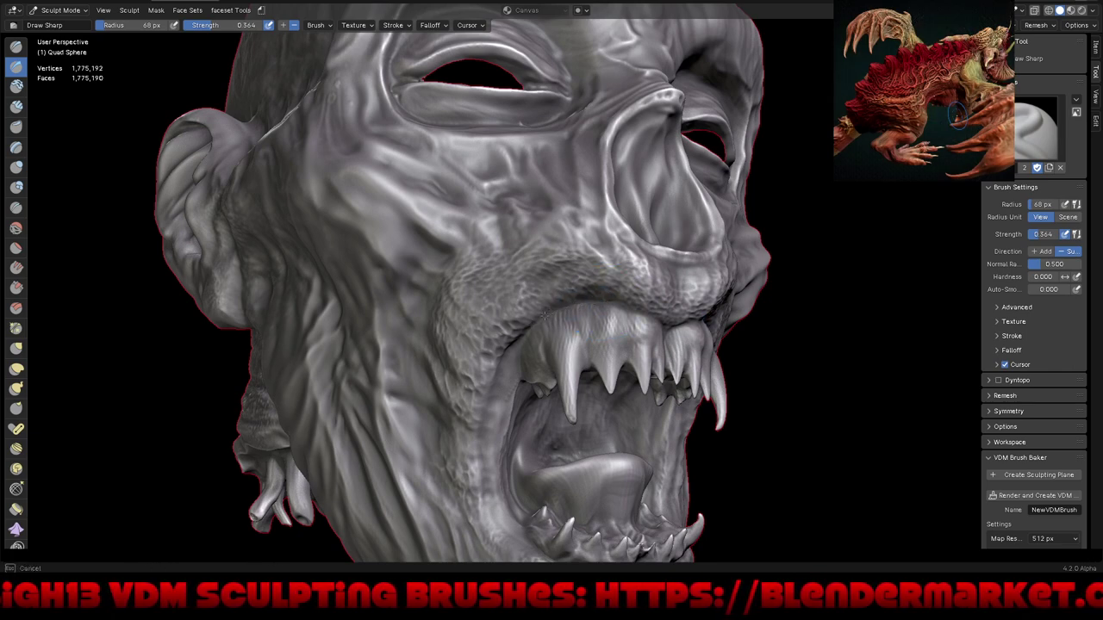
left_click_drag(496, 372, 475, 408)
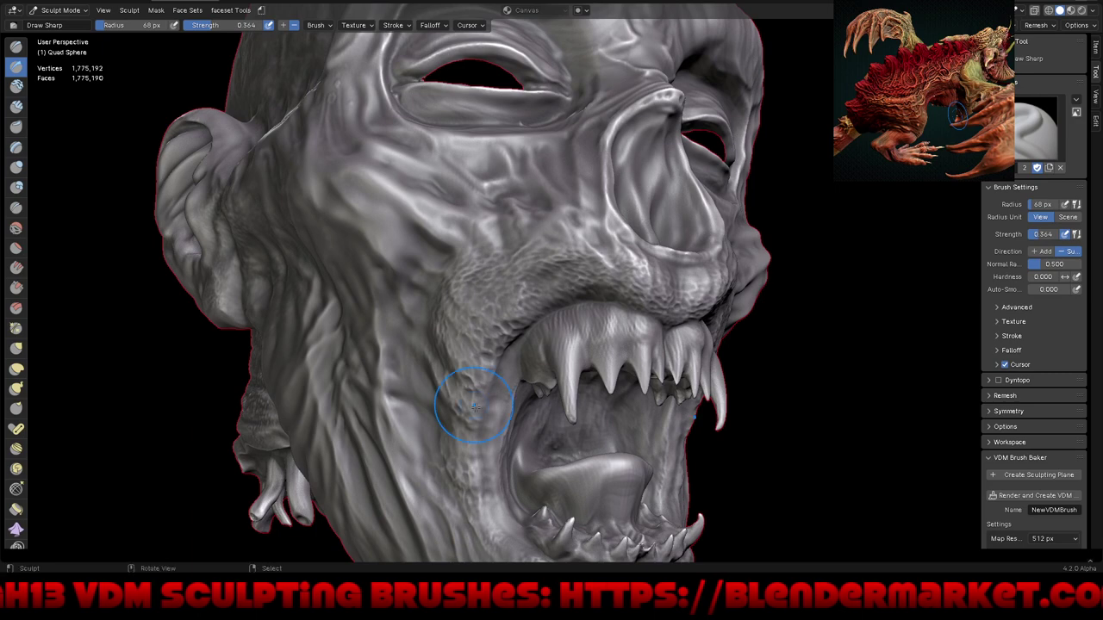
mouse_move(645, 320)
left_mouse_down()
mouse_move(620, 312)
mouse_move(671, 326)
mouse_move(615, 308)
left_mouse_up()
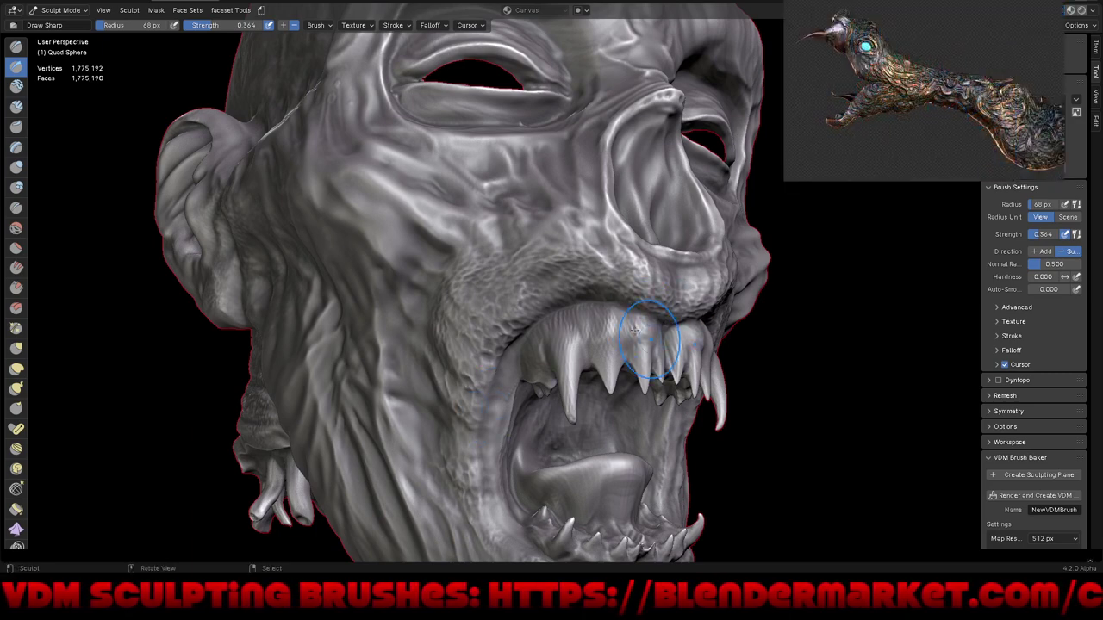
Step: Zoom into the mouth and carve creases around the right and lower-right mouth corner
scroll(672, 345, "down", 5)
middle_click_drag(712, 399, 639, 397)
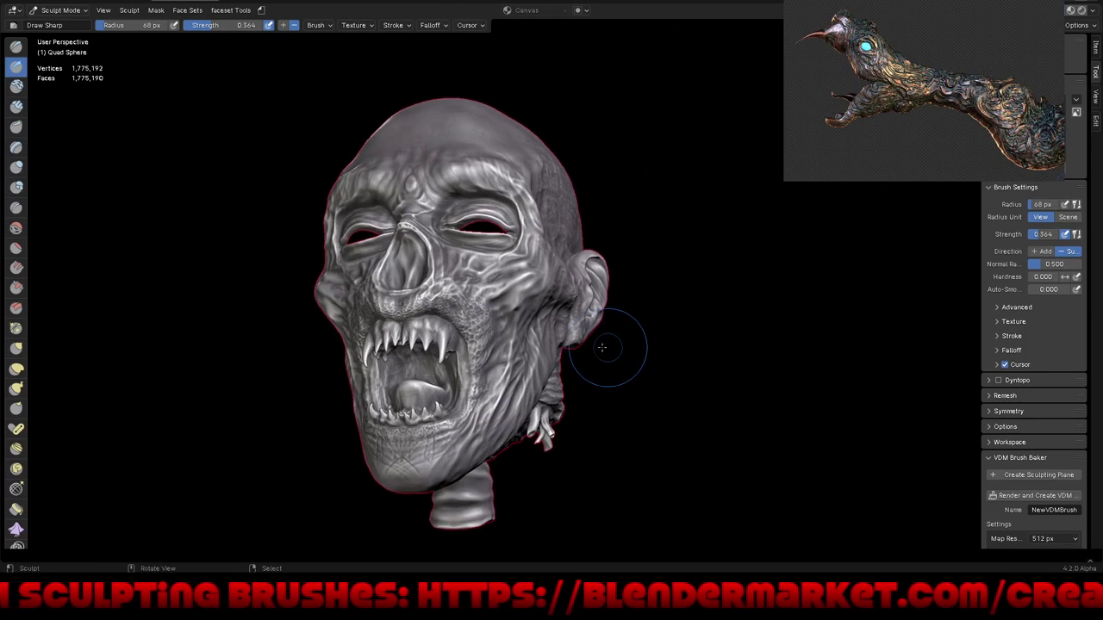
scroll(444, 396, "up", 3)
scroll(440, 362, "up", 1)
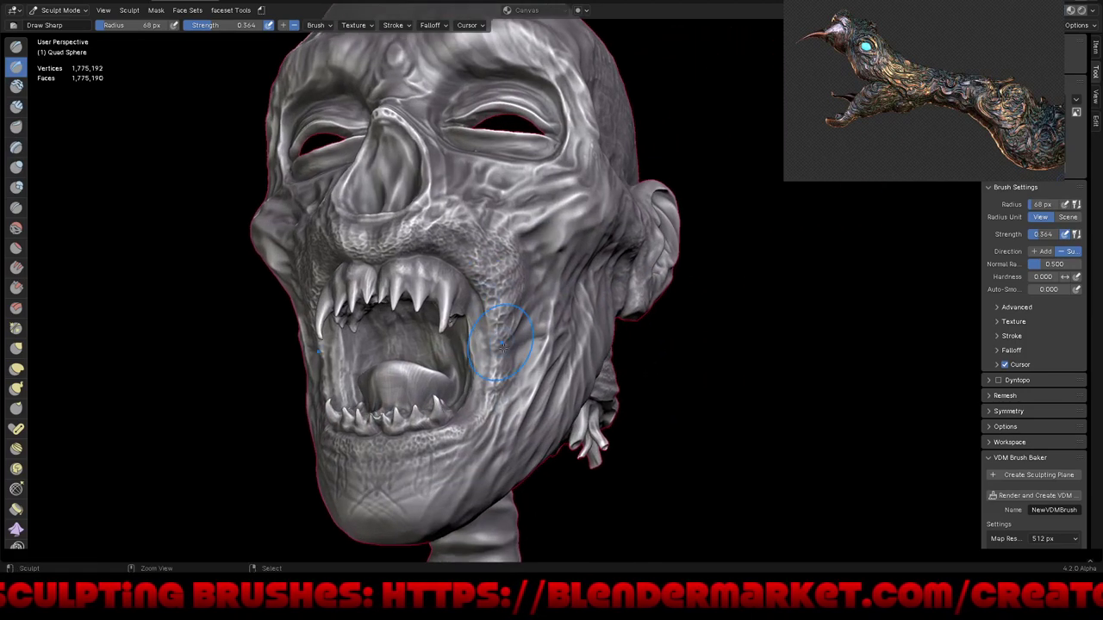
scroll(457, 290, "up", 3)
middle_click_drag(478, 308, 450, 292, "ctrl")
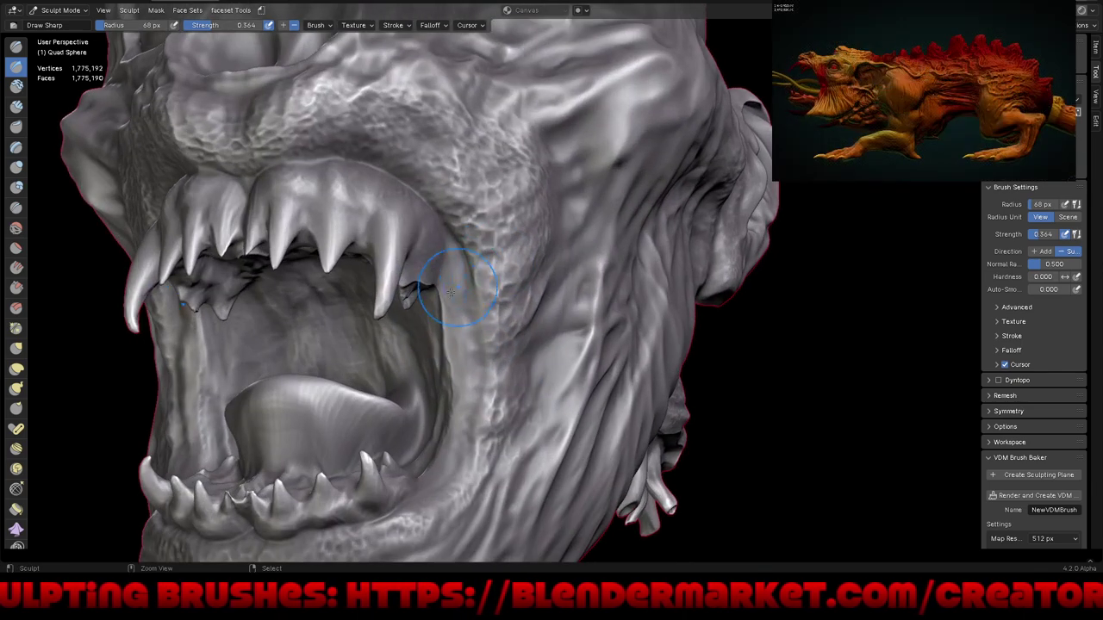
left_click_drag(464, 290, 472, 389)
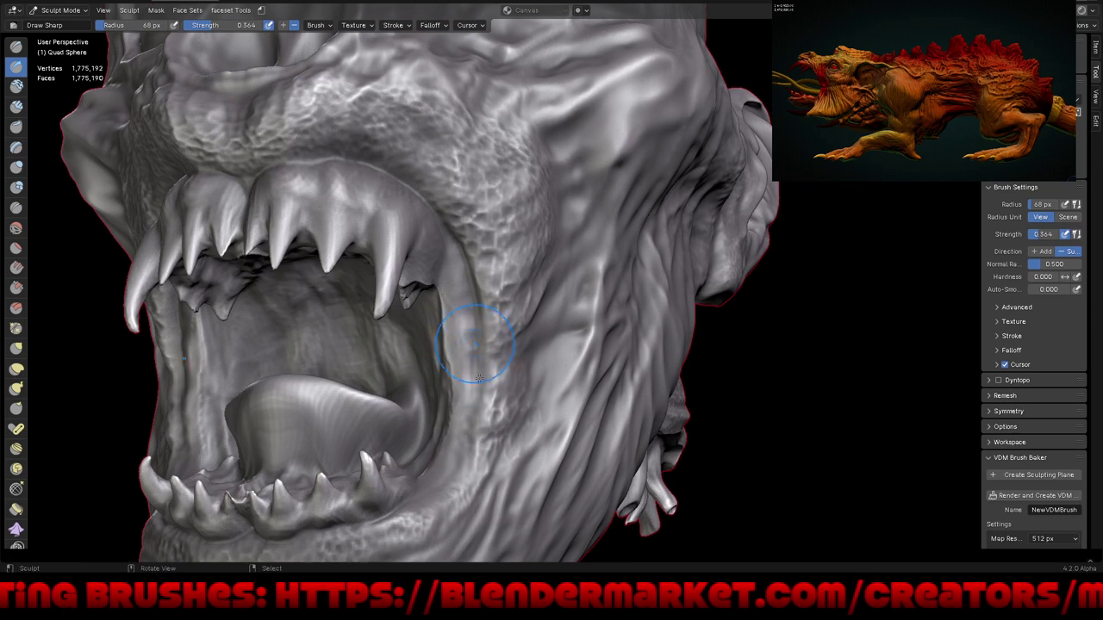
left_click_drag(476, 324, 478, 382)
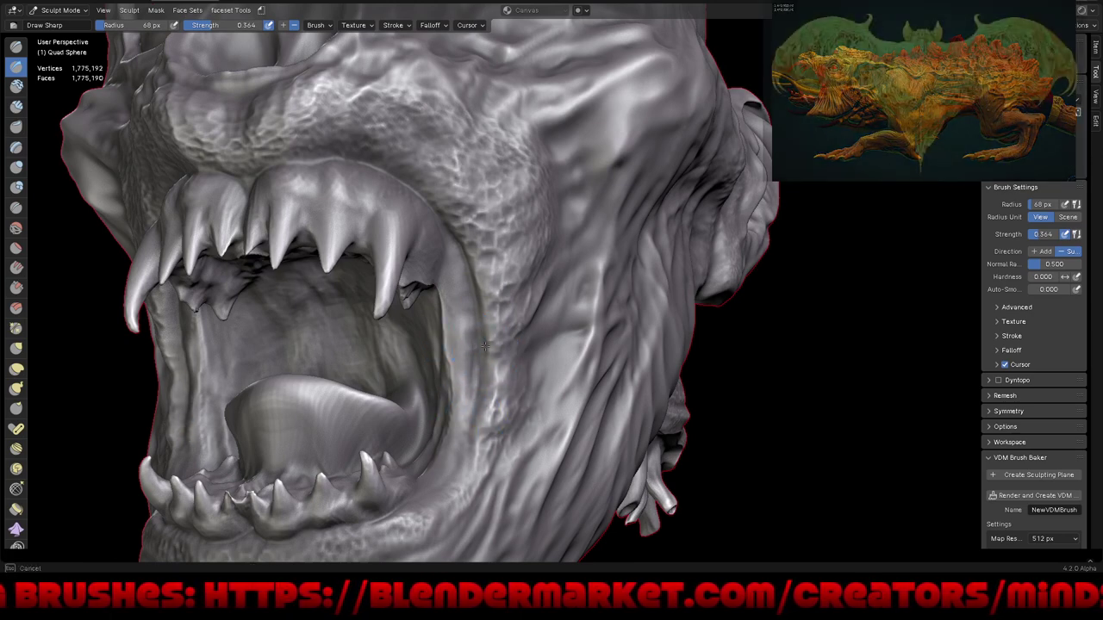
mouse_move(466, 444)
left_mouse_down()
mouse_move(443, 450)
mouse_move(466, 448)
left_mouse_up()
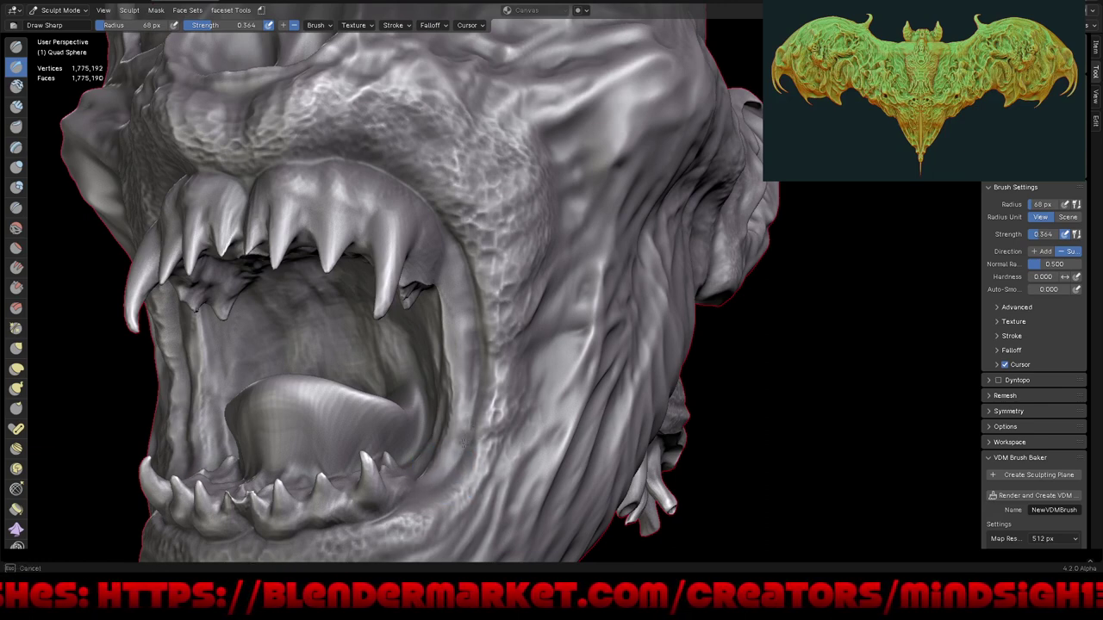
Step: Orbit from a side profile to a three-quarter front view to inspect the new creases
left_click_drag(459, 454, 431, 456)
middle_click_drag(431, 456, 641, 456)
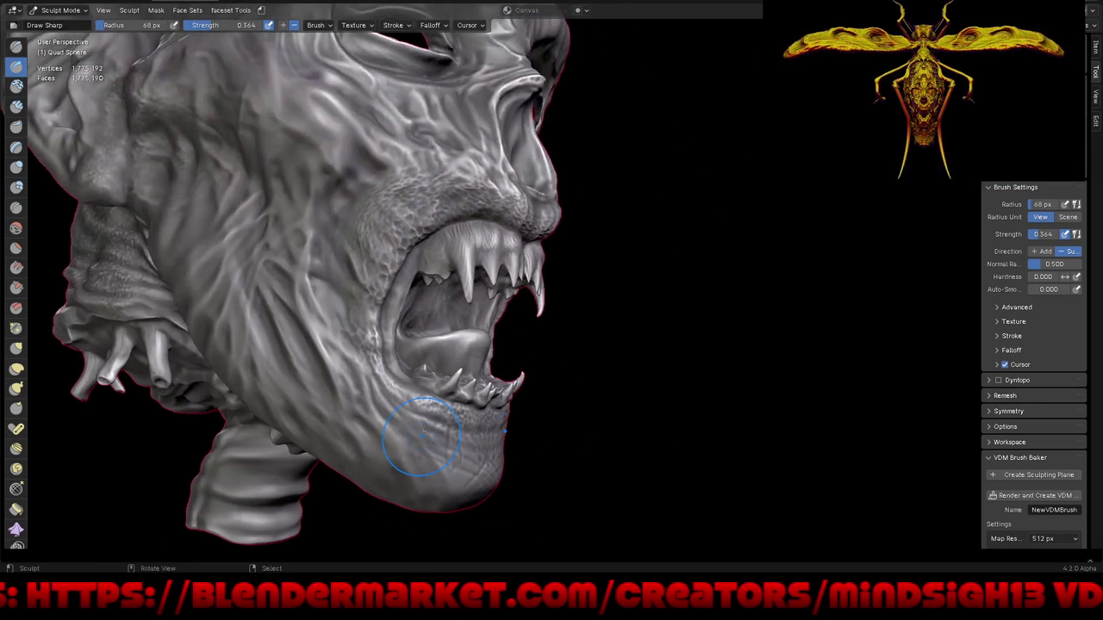
mouse_move(483, 500)
middle_mouse_down()
mouse_move(402, 420)
mouse_move(480, 443)
middle_mouse_up()
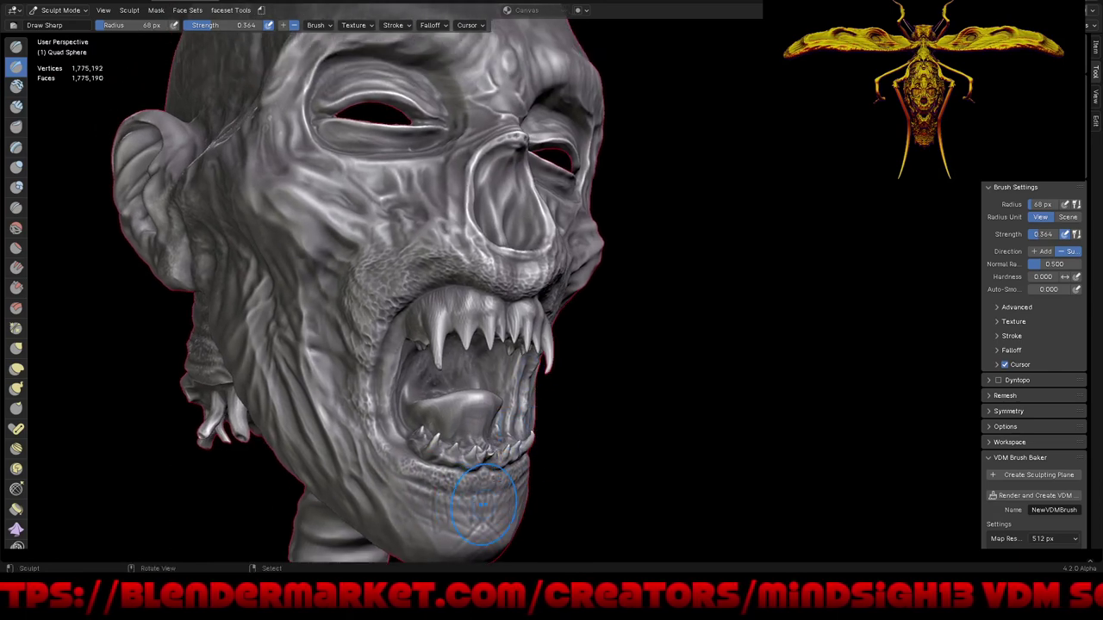
middle_click_drag(521, 340, 504, 258)
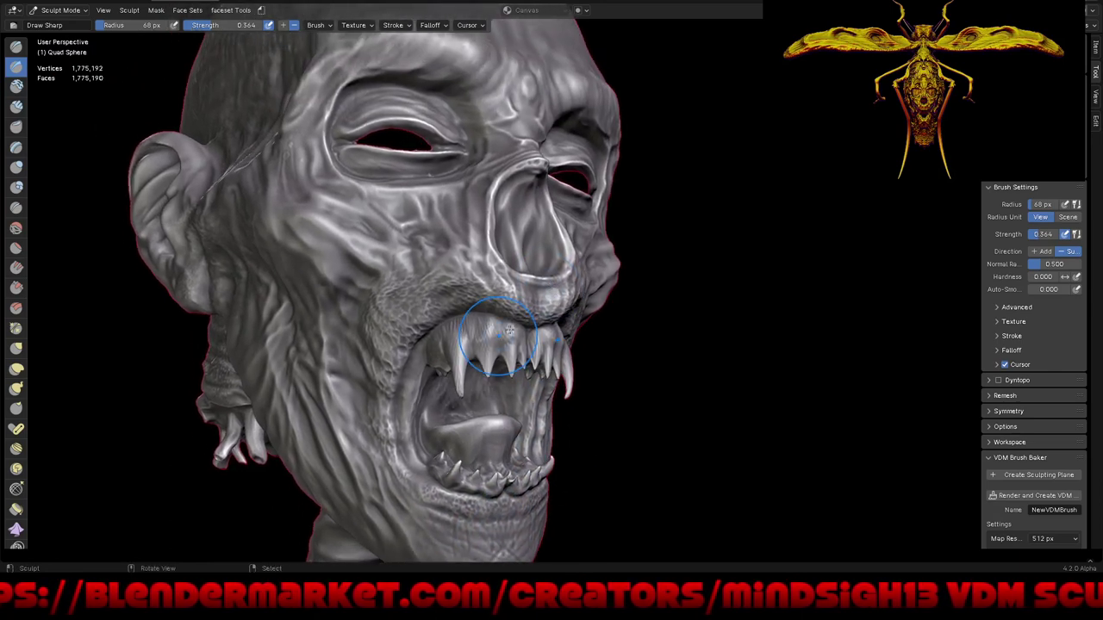
mouse_move(552, 345)
middle_mouse_down()
mouse_move(560, 340)
mouse_move(514, 275)
middle_mouse_up()
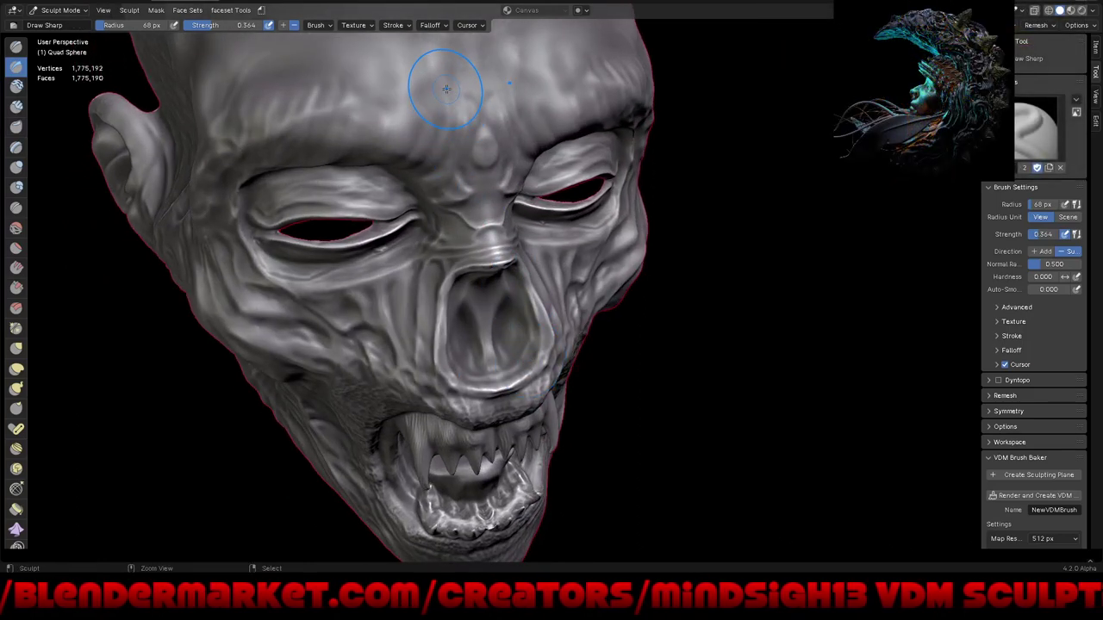
mouse_move(447, 89)
middle_mouse_down("ctrl")
mouse_move(449, 118)
mouse_move(569, 225)
middle_mouse_up("ctrl")
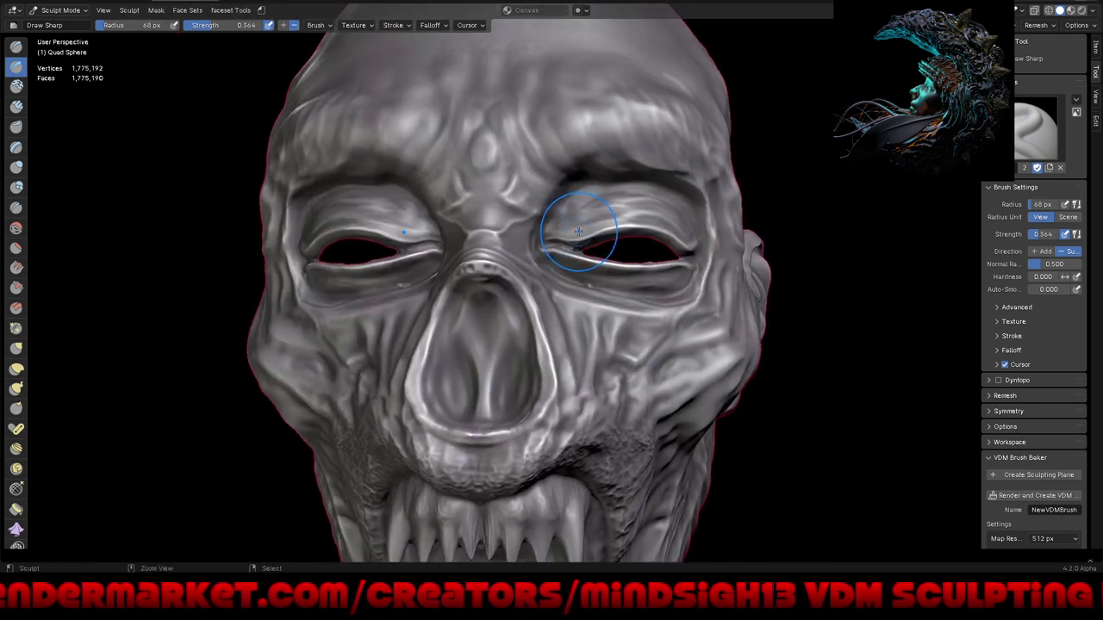
left_click(392, 26)
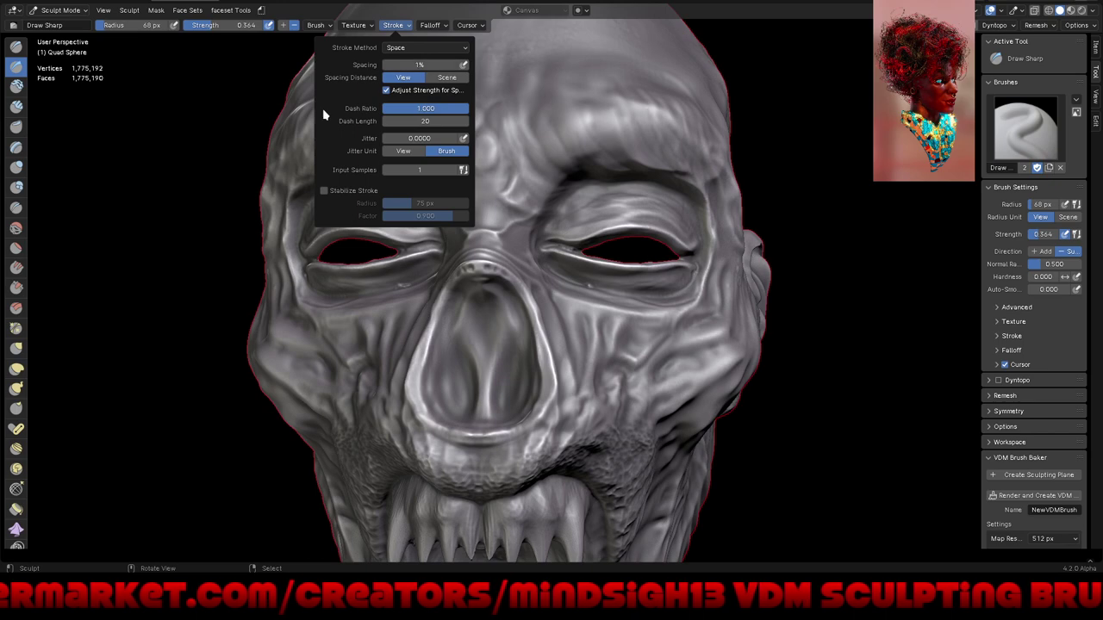
mouse_move(517, 297)
middle_mouse_down()
mouse_move(528, 259)
mouse_move(591, 293)
middle_mouse_up()
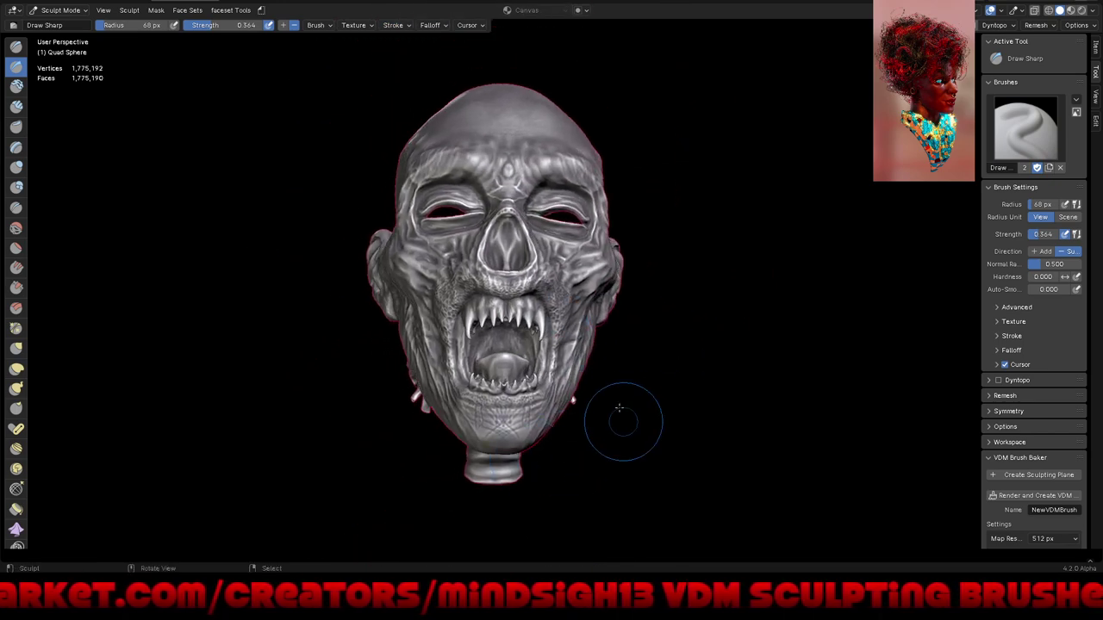
middle_click_drag(628, 419, 535, 399)
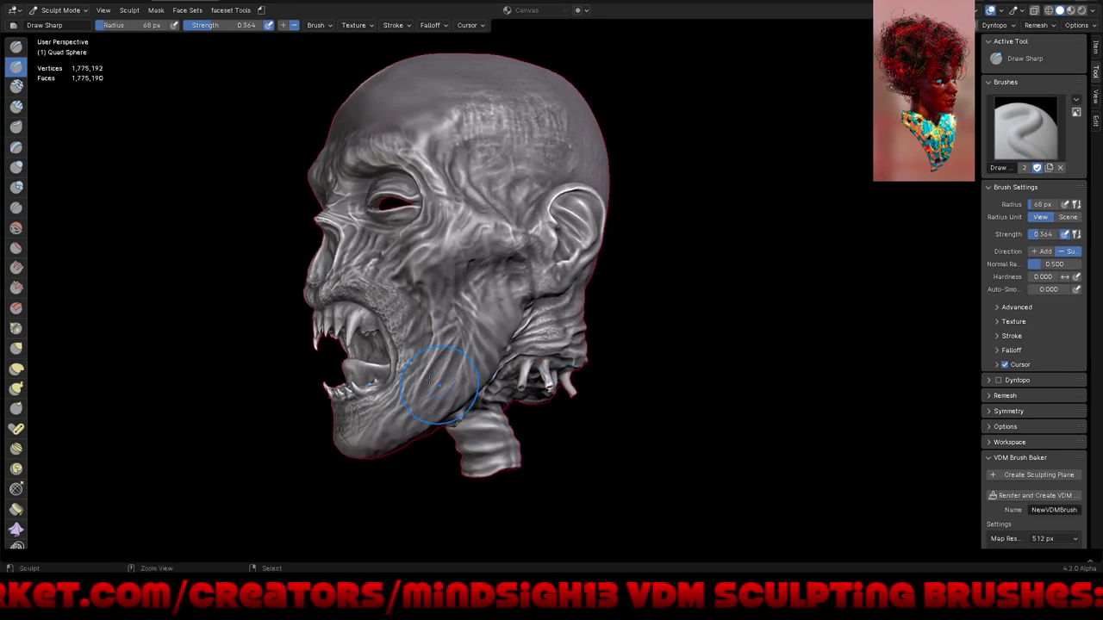
mouse_move(439, 379)
middle_mouse_down("ctrl")
mouse_move(428, 298)
mouse_move(420, 316)
middle_mouse_up("ctrl")
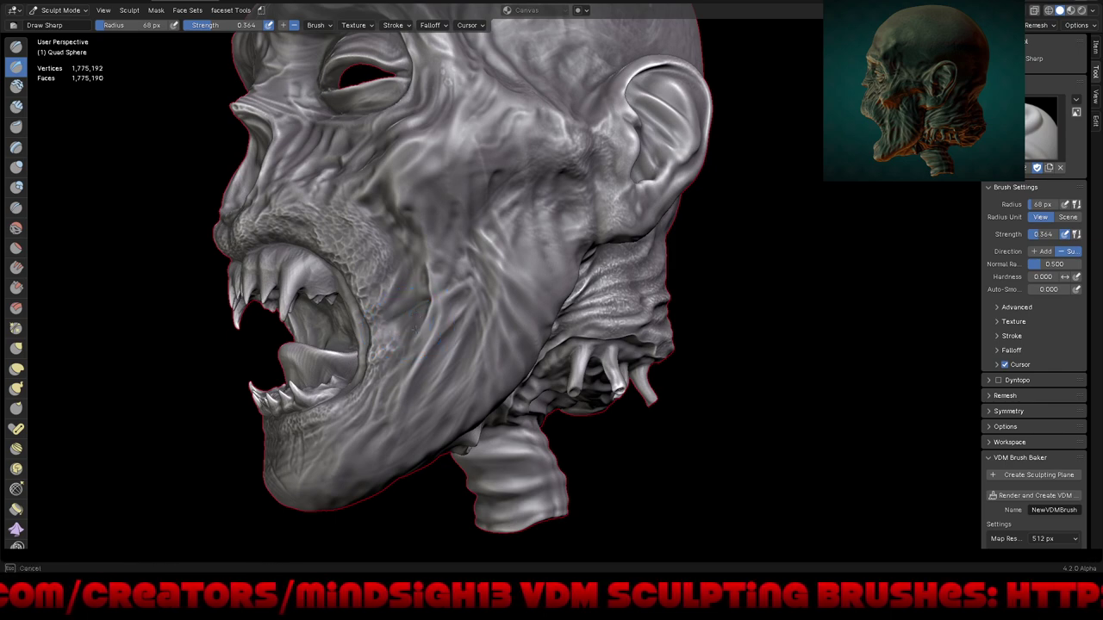
Step: Sculpt several sharp wrinkle creases across the left cheek with Draw Sharp
mouse_move(431, 317)
left_mouse_down()
mouse_move(422, 341)
mouse_move(456, 312)
left_mouse_up()
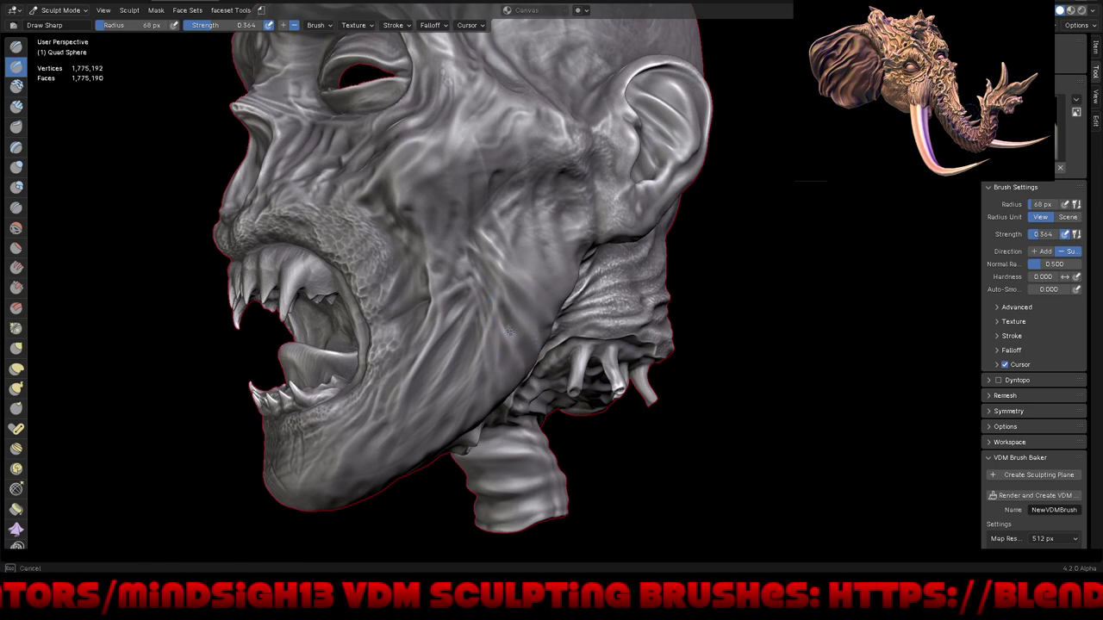
mouse_move(513, 341)
left_mouse_down()
mouse_move(523, 346)
mouse_move(514, 270)
mouse_move(532, 288)
left_mouse_up()
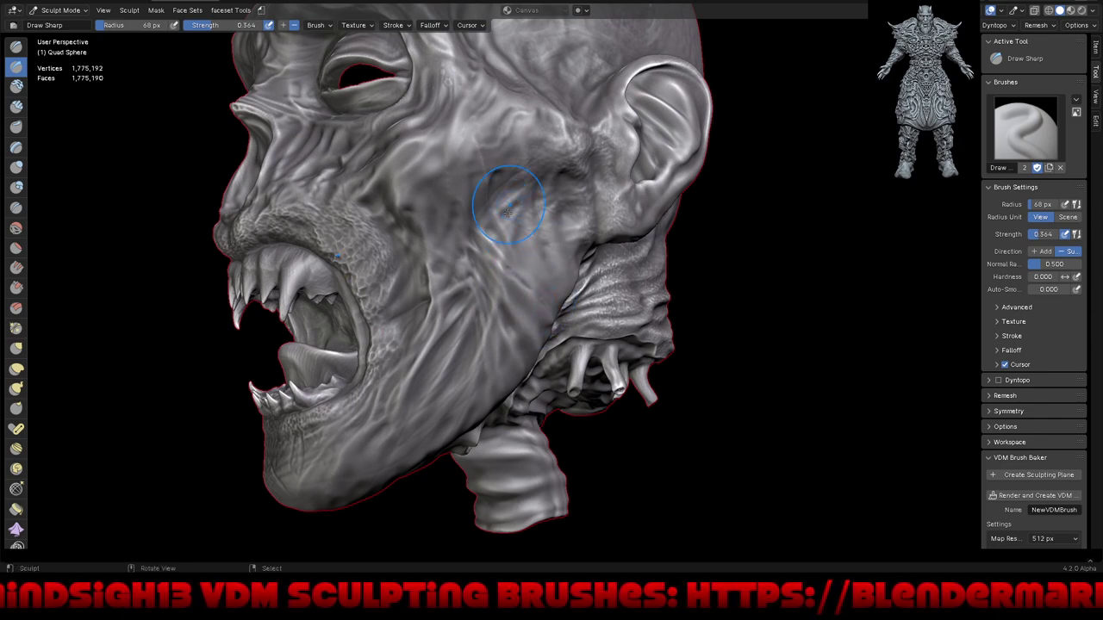
mouse_move(507, 211)
left_mouse_down()
mouse_move(518, 184)
mouse_move(528, 204)
mouse_move(553, 191)
mouse_move(539, 185)
left_mouse_up()
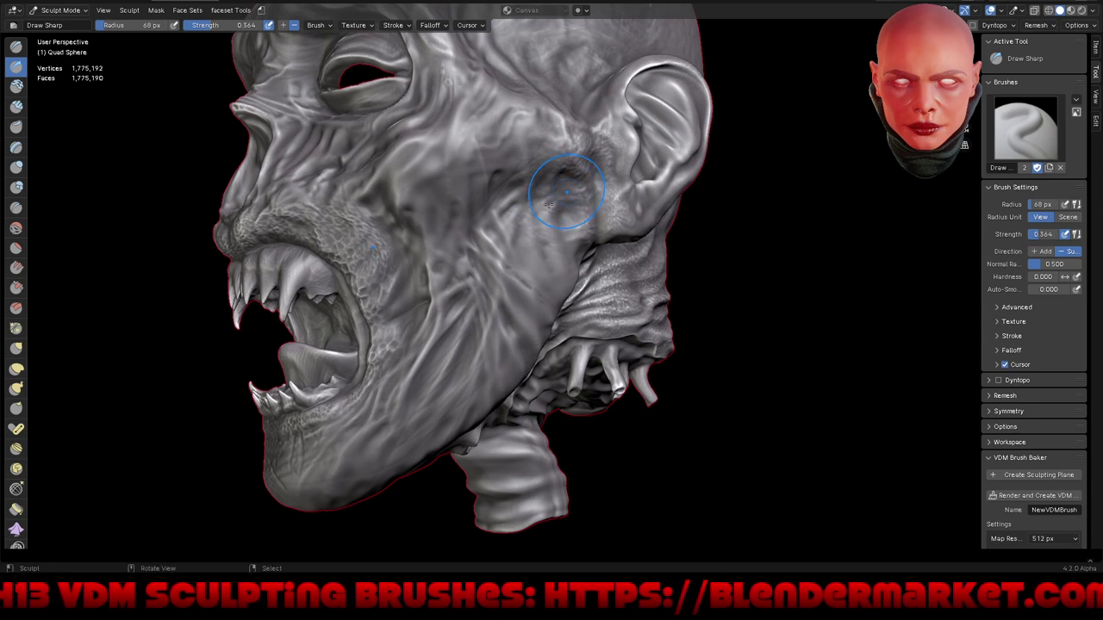
mouse_move(543, 226)
left_mouse_down()
mouse_move(538, 216)
mouse_move(571, 232)
mouse_move(560, 219)
mouse_move(591, 184)
mouse_move(548, 211)
left_mouse_up()
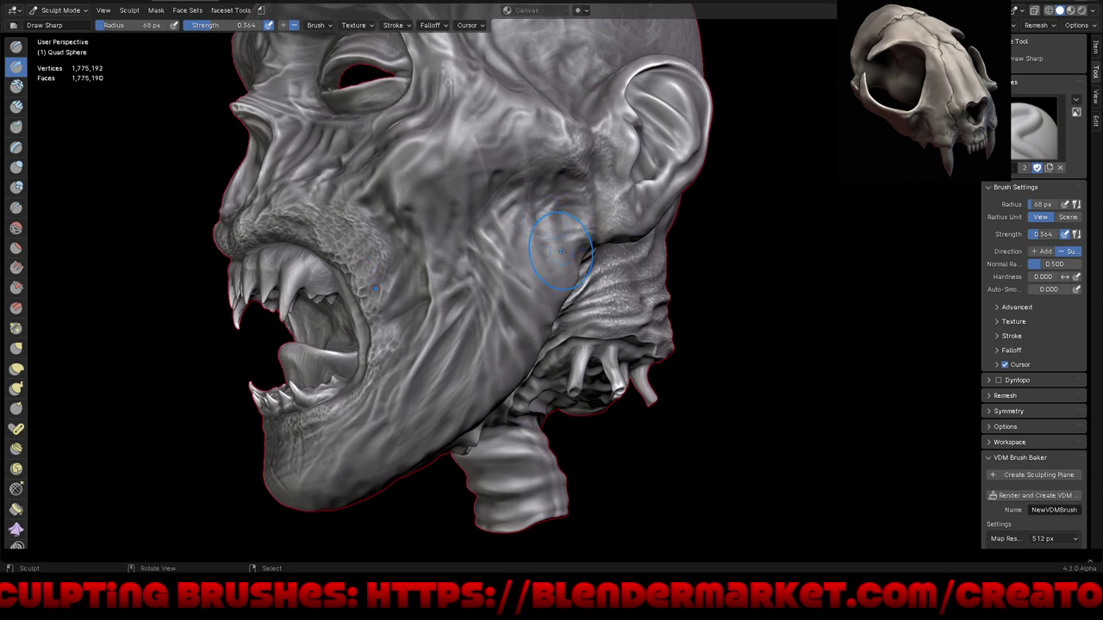
mouse_move(561, 251)
left_mouse_down()
mouse_move(544, 237)
mouse_move(566, 246)
left_mouse_up()
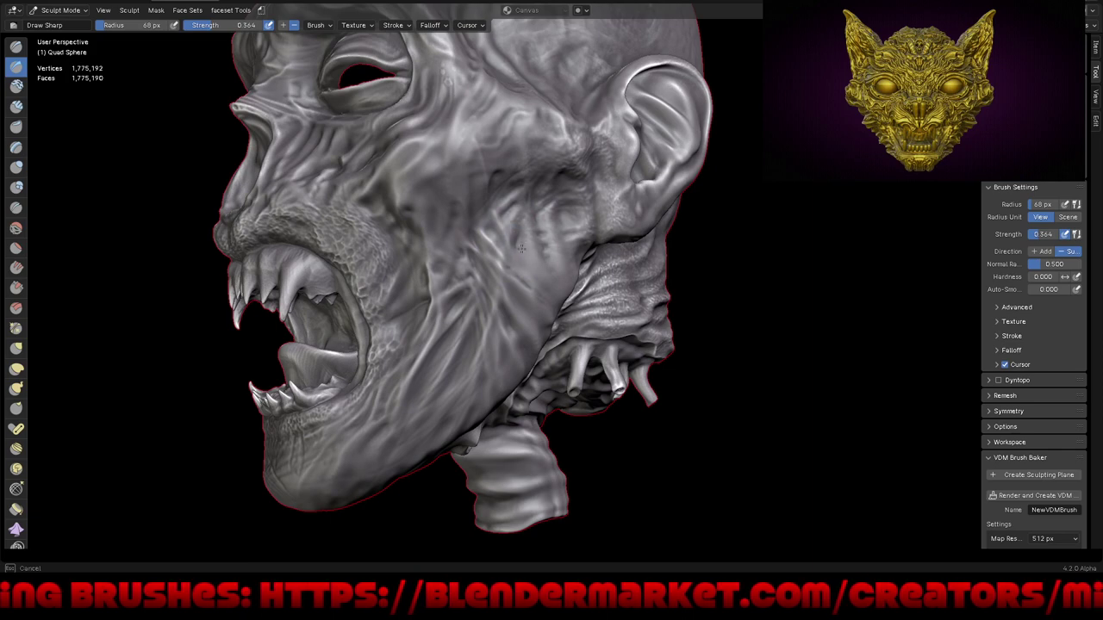
left_click_drag(529, 264, 532, 273)
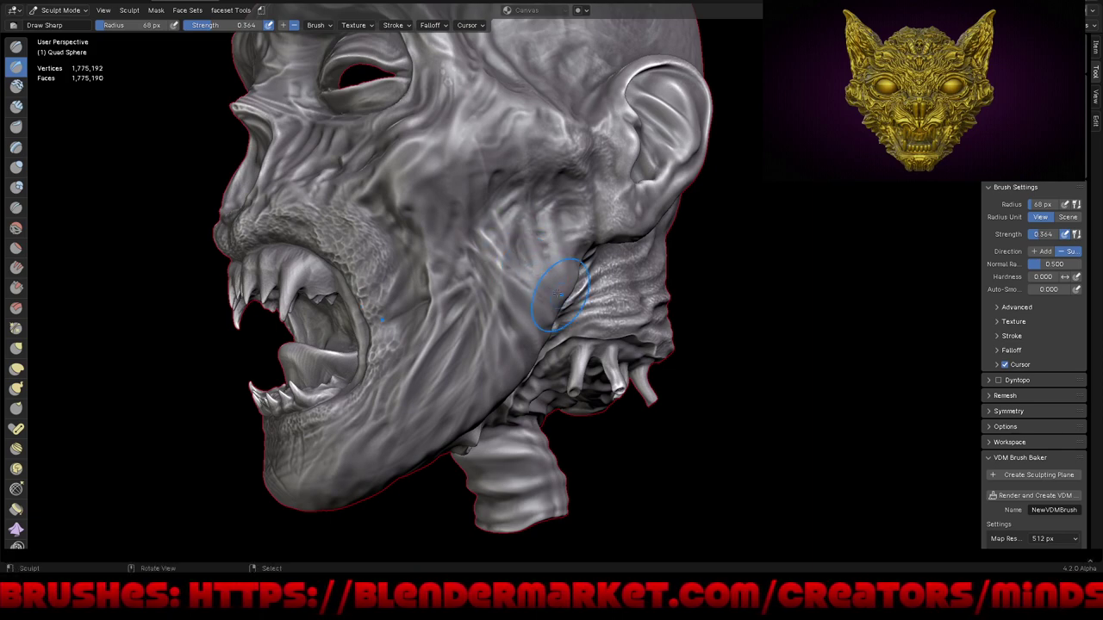
mouse_move(551, 287)
left_mouse_down()
mouse_move(517, 246)
mouse_move(478, 224)
mouse_move(516, 189)
left_mouse_up()
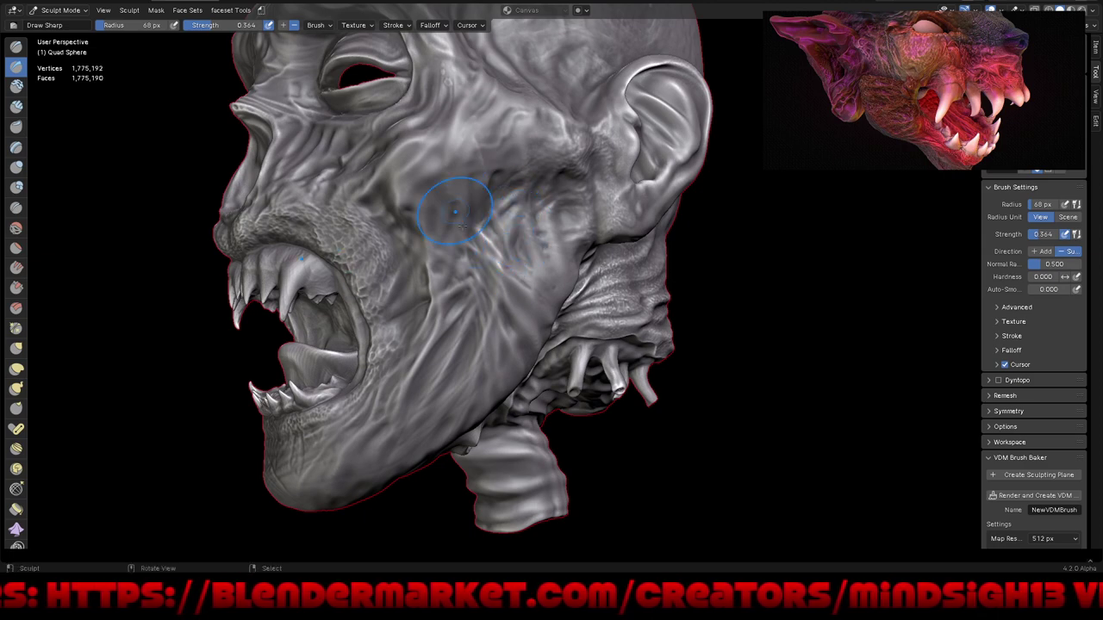
left_click_drag(455, 210, 457, 204)
Step: Carve creases along the jaw and wrinkles up the chin
mouse_move(466, 236)
middle_mouse_down()
mouse_move(685, 393)
mouse_move(673, 379)
mouse_move(709, 394)
mouse_move(623, 339)
mouse_move(635, 370)
mouse_move(695, 340)
mouse_move(719, 402)
mouse_move(780, 340)
mouse_move(729, 322)
mouse_move(561, 448)
middle_mouse_up()
scroll(561, 447, "up", 4)
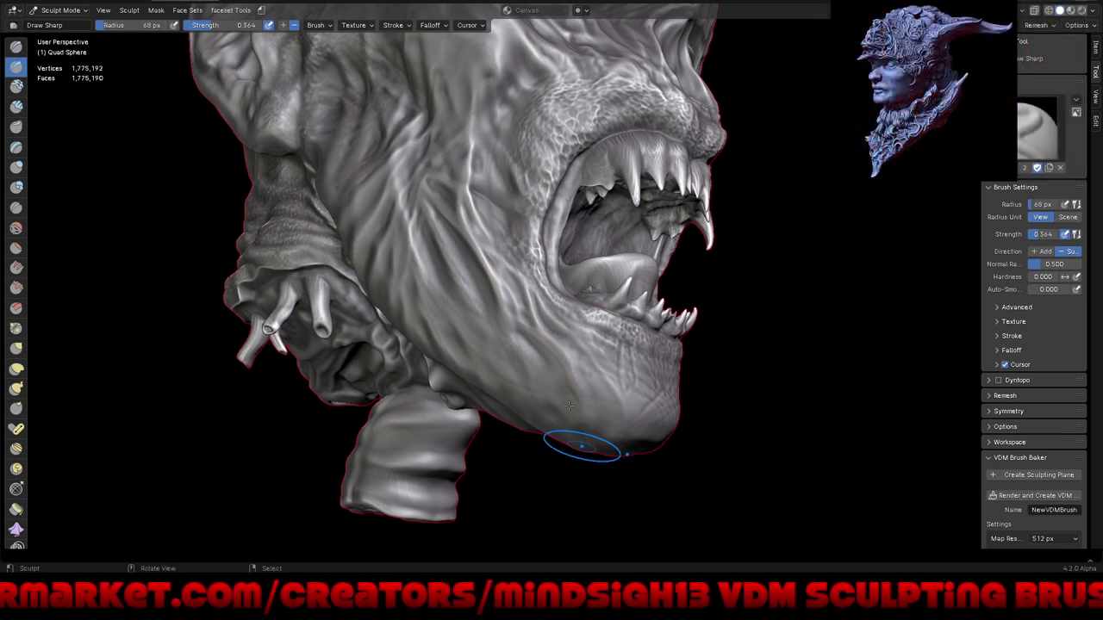
left_click_drag(527, 321, 535, 321)
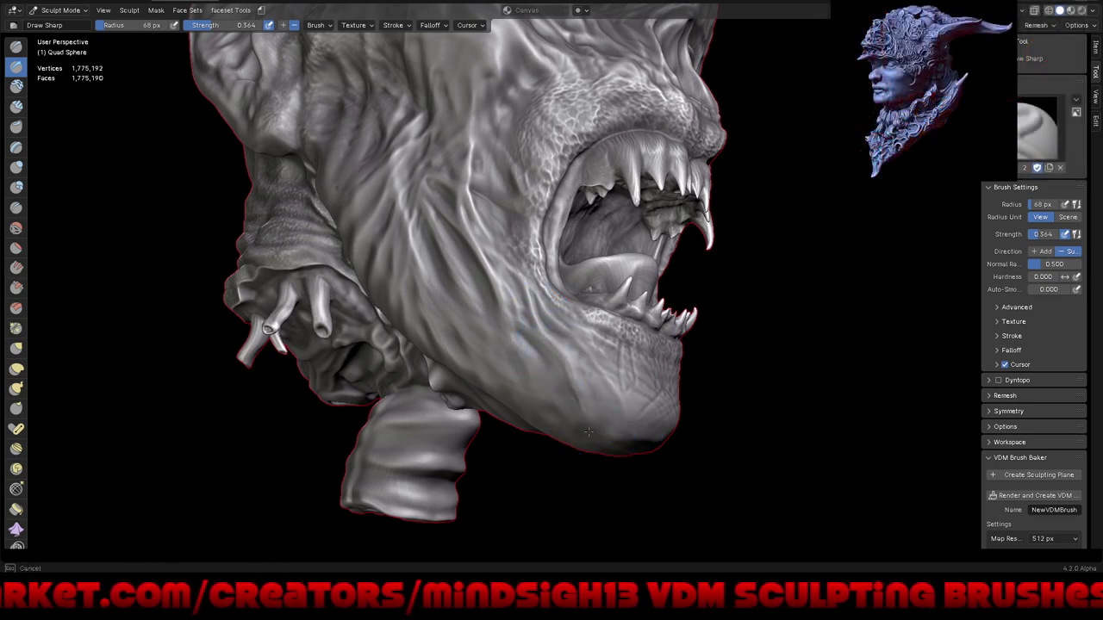
left_click_drag(588, 431, 594, 402)
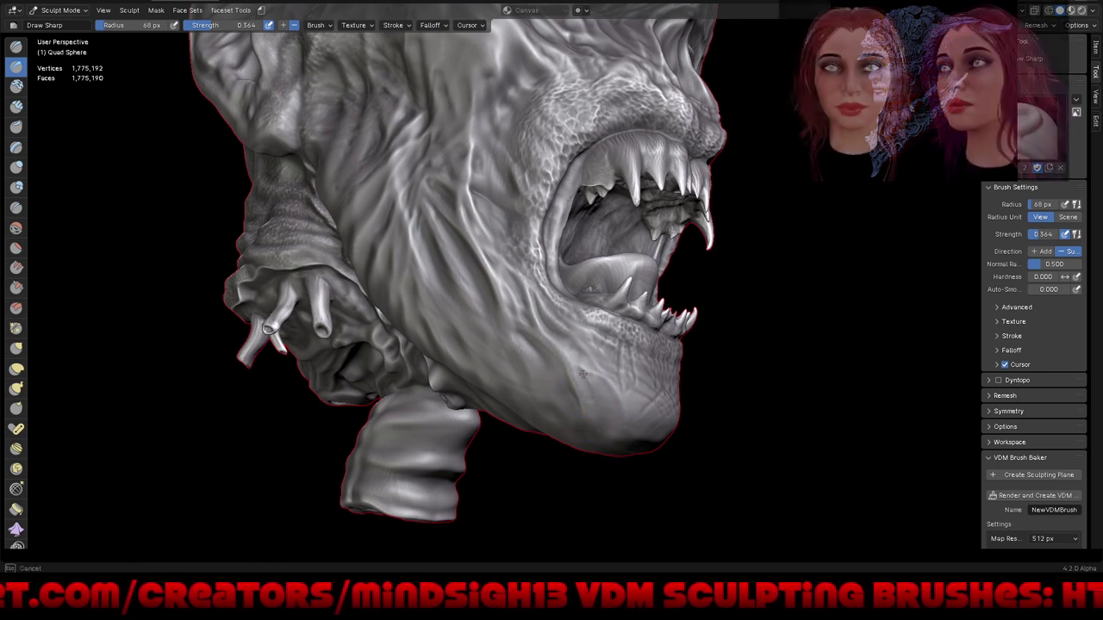
left_click_drag(589, 371, 586, 398)
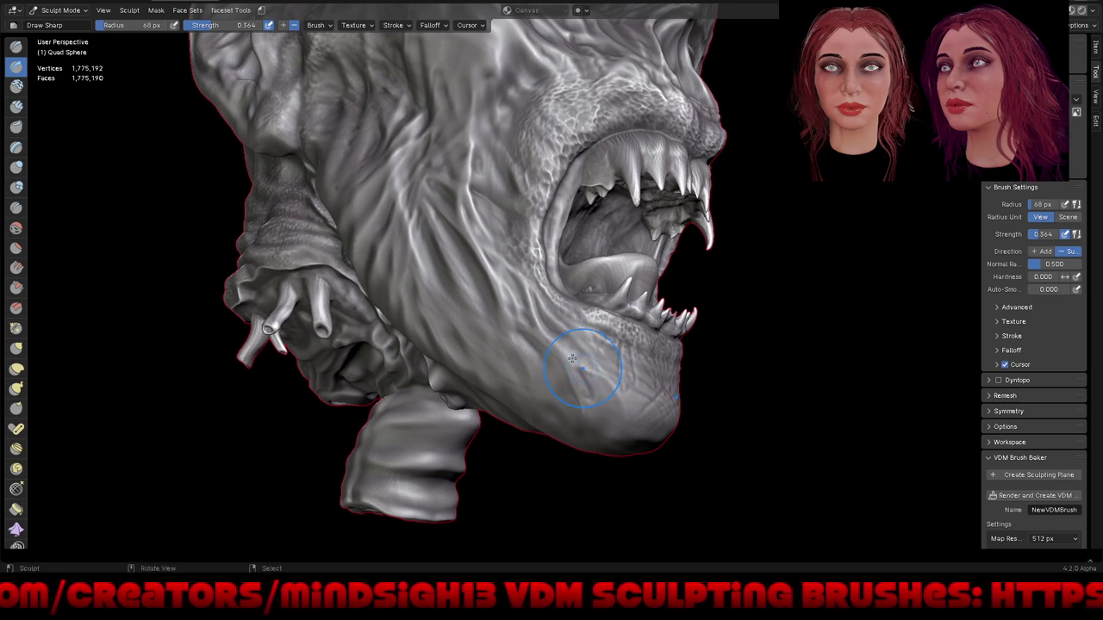
left_click_drag(580, 386, 602, 342)
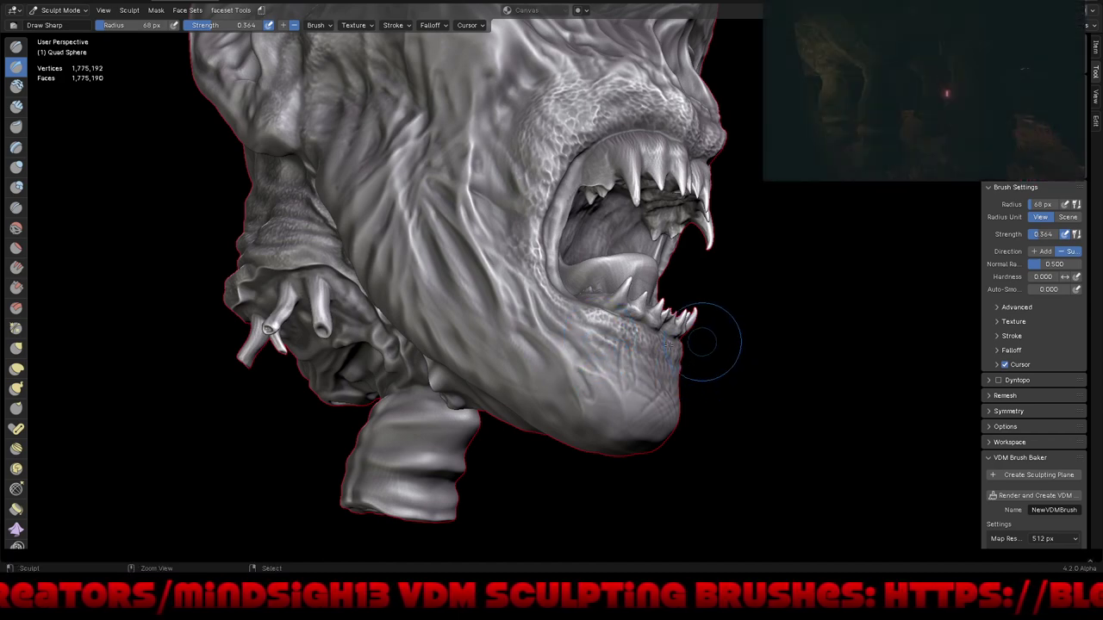
Step: Orbit and zoom around the jaw and mouth to review the new wrinkles
middle_click_drag(705, 342, 642, 332, "ctrl")
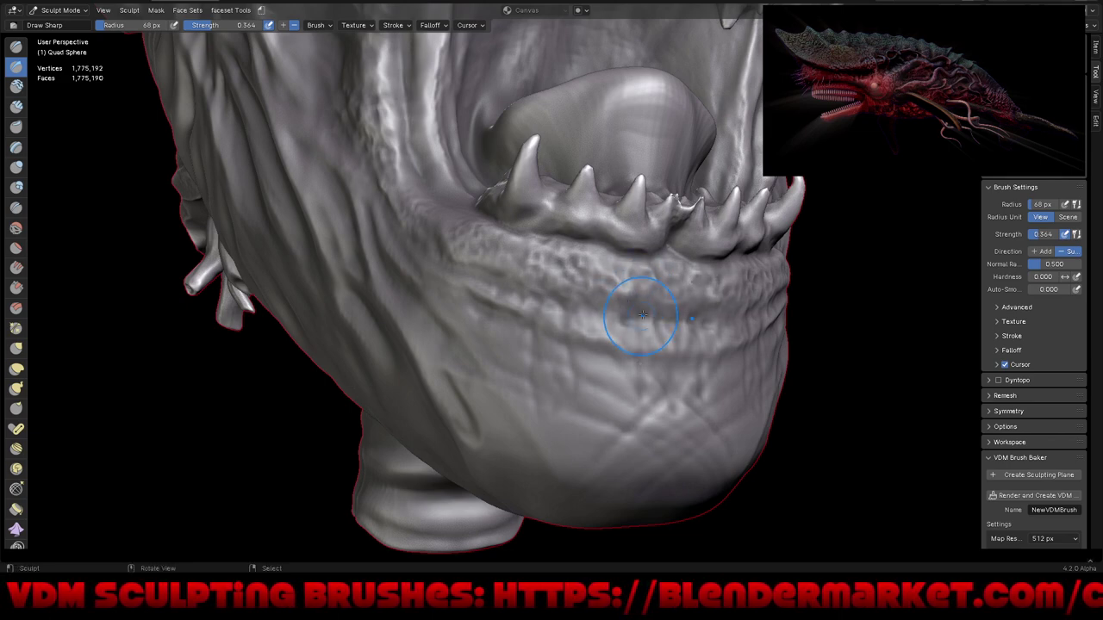
mouse_move(603, 335)
middle_mouse_down()
mouse_move(726, 387)
mouse_move(678, 383)
middle_mouse_up()
mouse_move(752, 385)
middle_mouse_down()
mouse_move(758, 443)
mouse_move(703, 426)
mouse_move(764, 423)
mouse_move(718, 445)
middle_mouse_up()
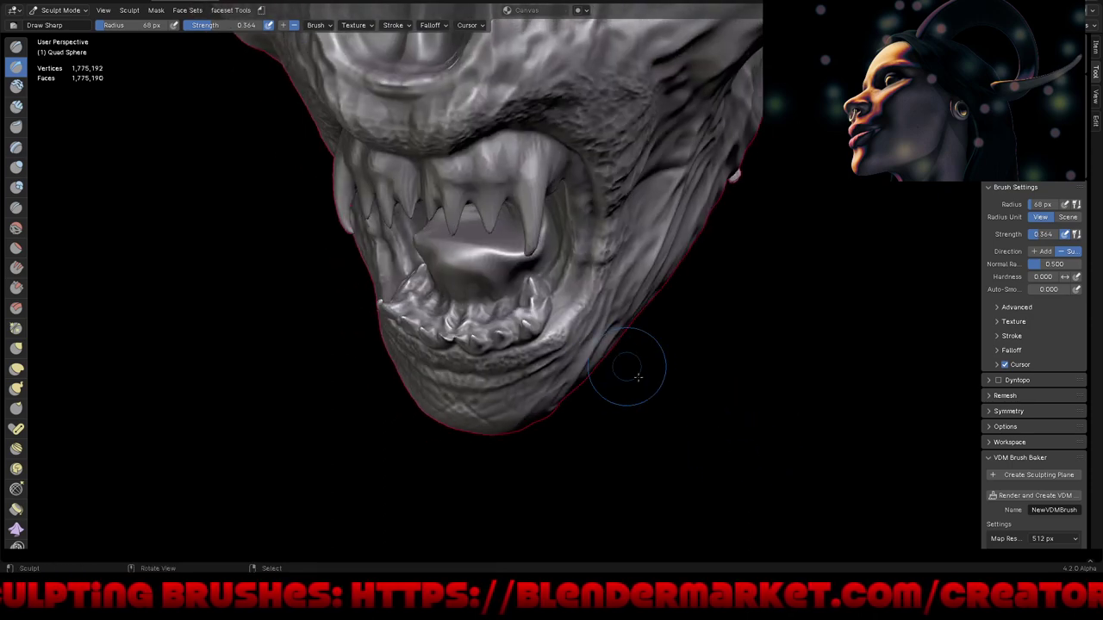
mouse_move(638, 377)
middle_mouse_down()
mouse_move(658, 391)
mouse_move(615, 372)
middle_mouse_up()
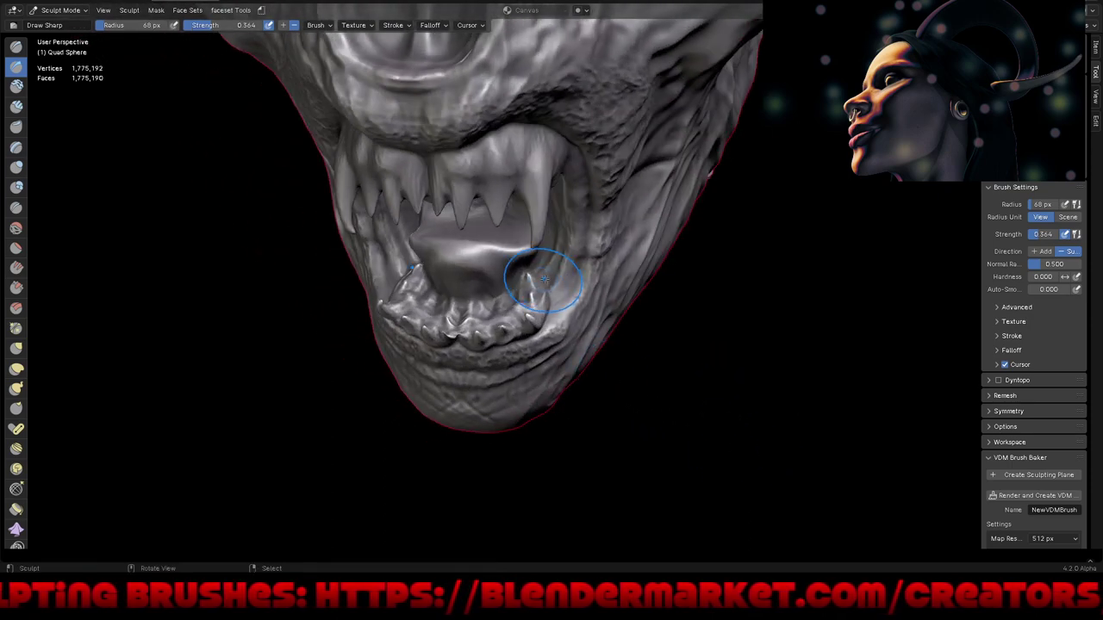
Step: Switch to the Grab brush at 100 px radius and pull the lower lip and teeth into shape
key("g")
key("f")
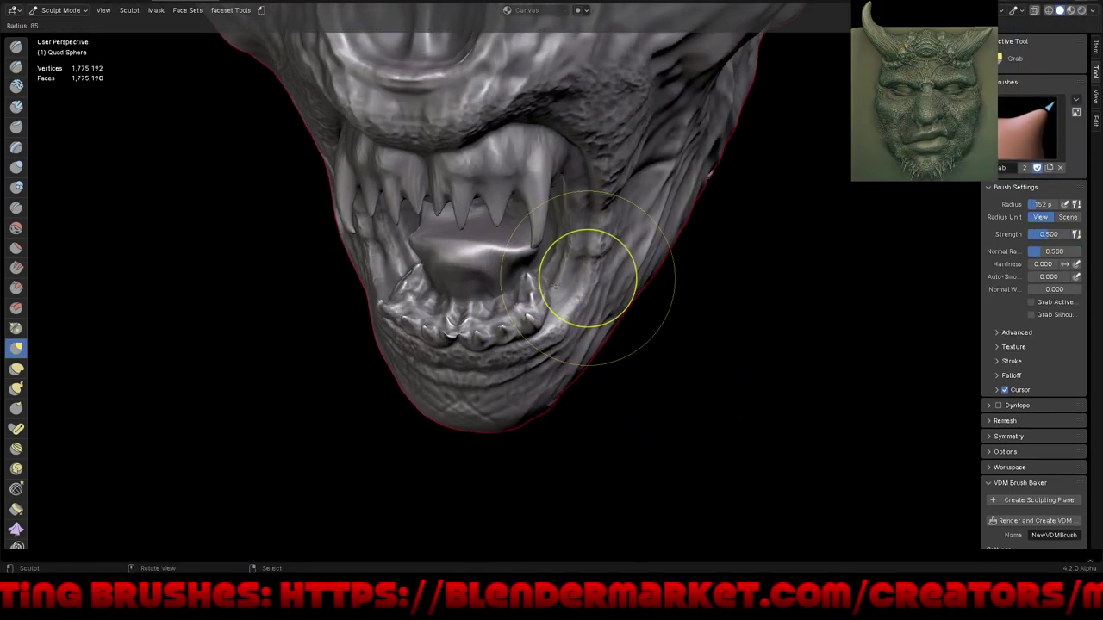
left_click(554, 285)
mouse_move(524, 276)
left_mouse_down()
mouse_move(566, 268)
mouse_move(522, 270)
mouse_move(561, 242)
mouse_move(554, 209)
left_mouse_up()
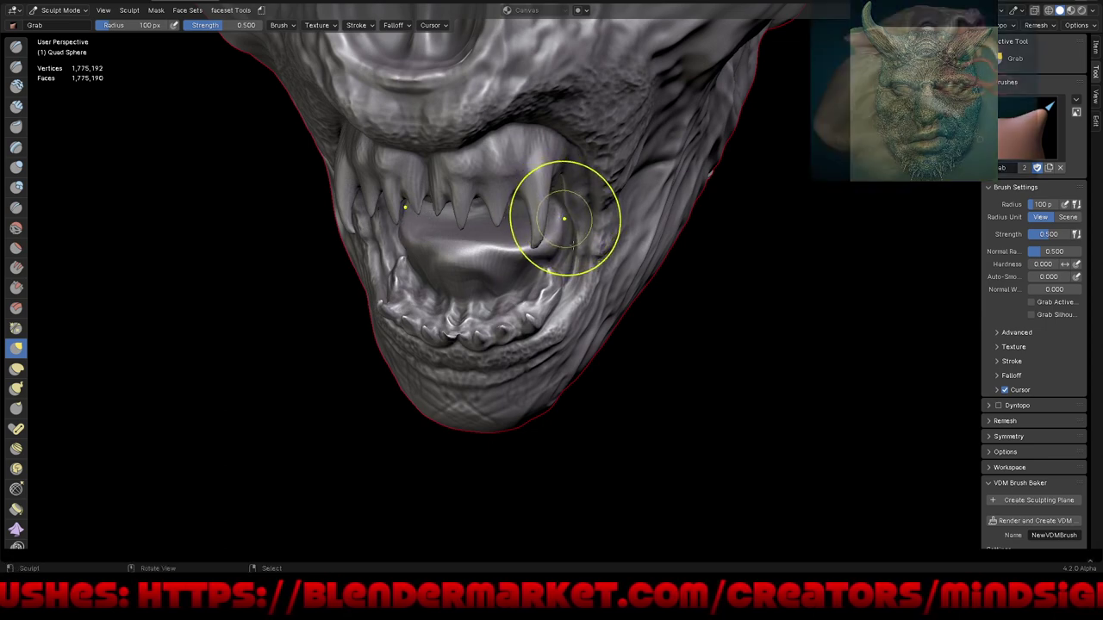
middle_click_drag(563, 218, 397, 207)
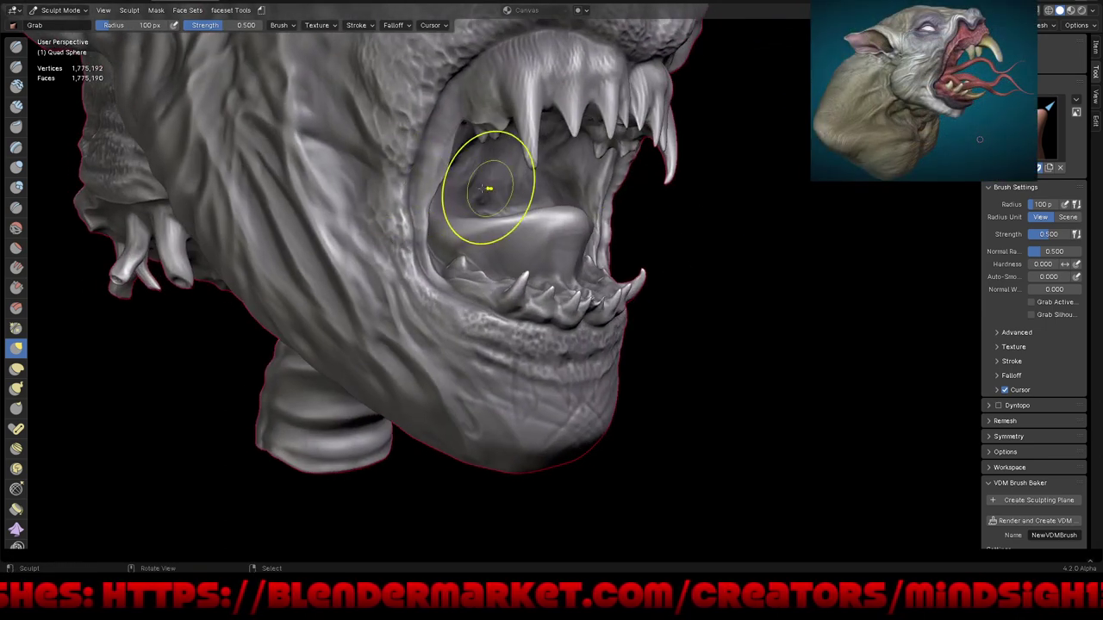
Step: Pull the mouth interior and drag the palate behind the upper teeth downward
mouse_move(488, 188)
left_mouse_down()
mouse_move(442, 200)
mouse_move(464, 164)
mouse_move(468, 185)
left_mouse_up()
middle_click_drag(451, 160, 554, 133)
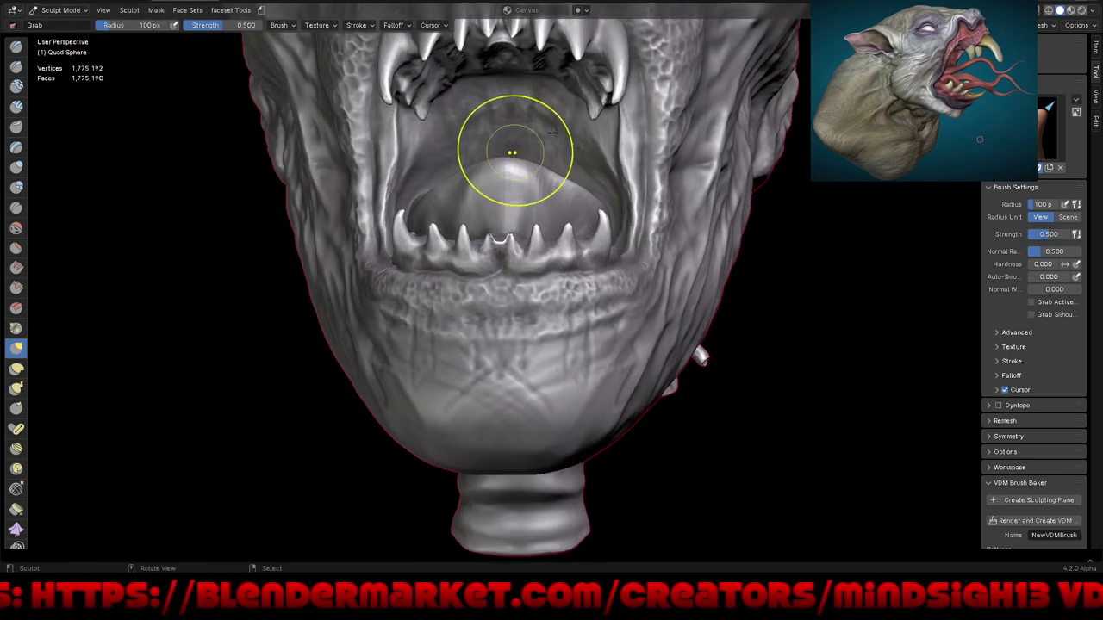
left_click_drag(598, 135, 591, 147, "ctrl")
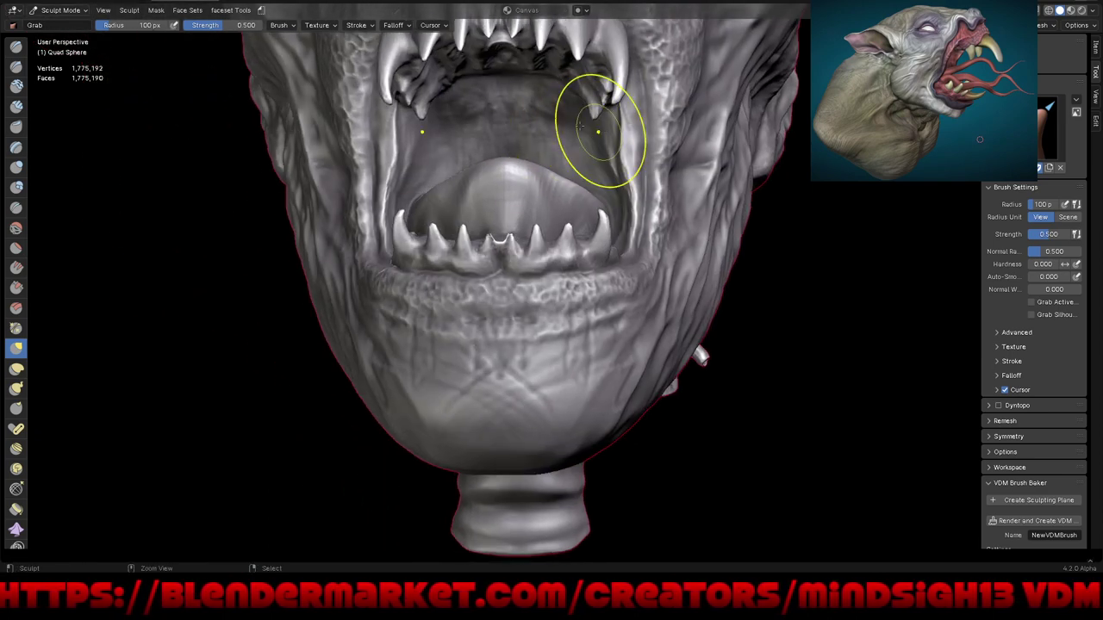
middle_click_drag(580, 126, 511, 86)
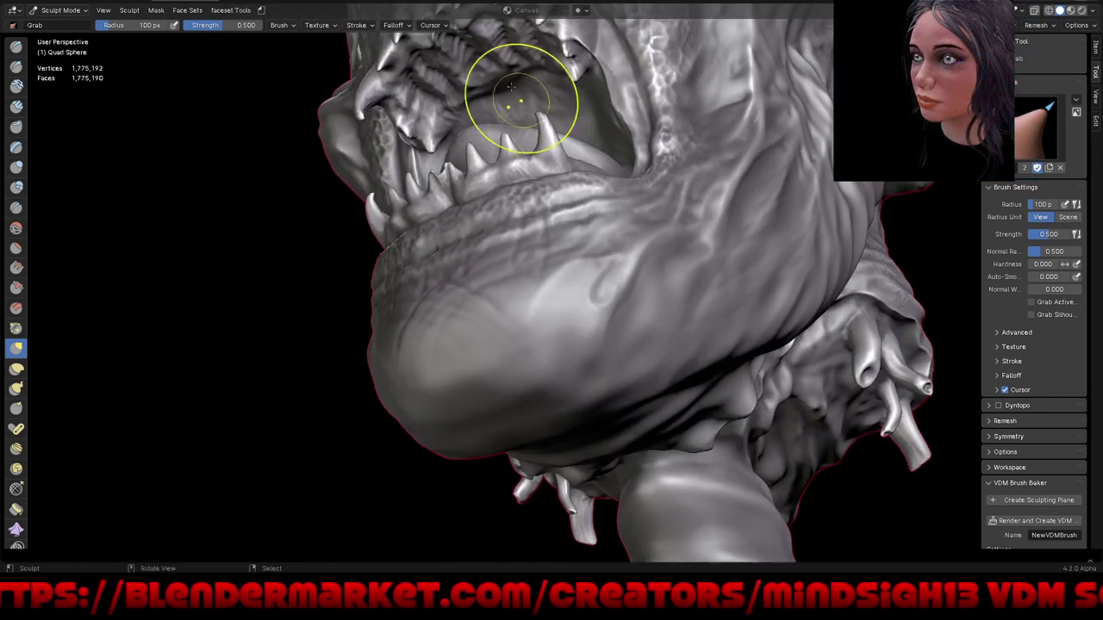
mouse_move(511, 86)
left_mouse_down()
mouse_move(515, 78)
mouse_move(517, 98)
left_mouse_up()
Step: Pick Fill/Deepen at 75 px from Quick Favorites, orbit to the mouth, then return to Grab
key("q")
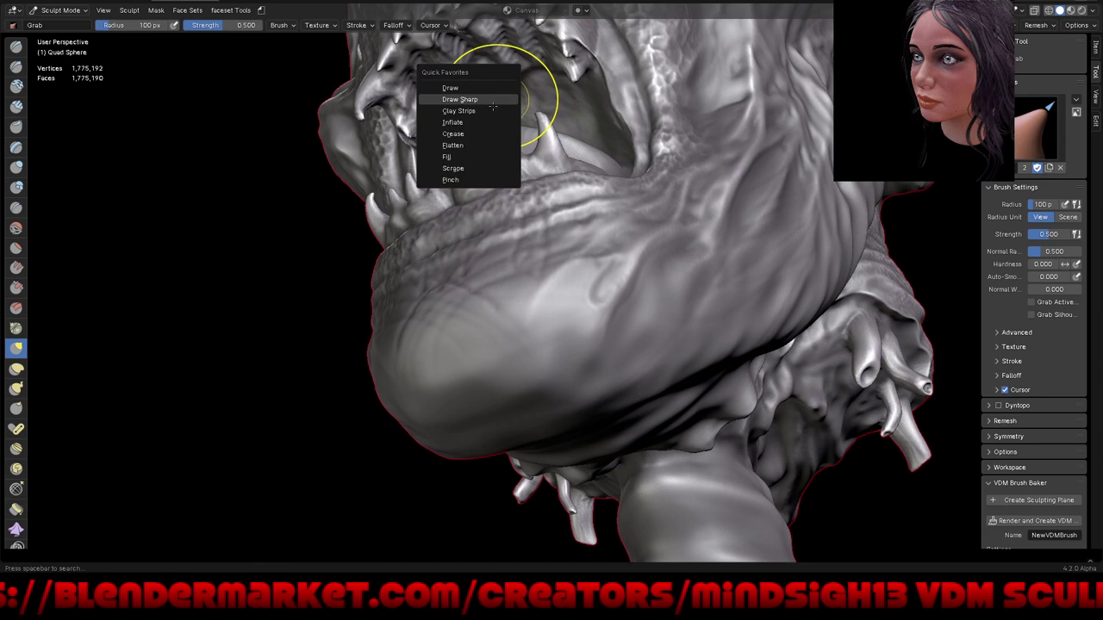
left_click(465, 157)
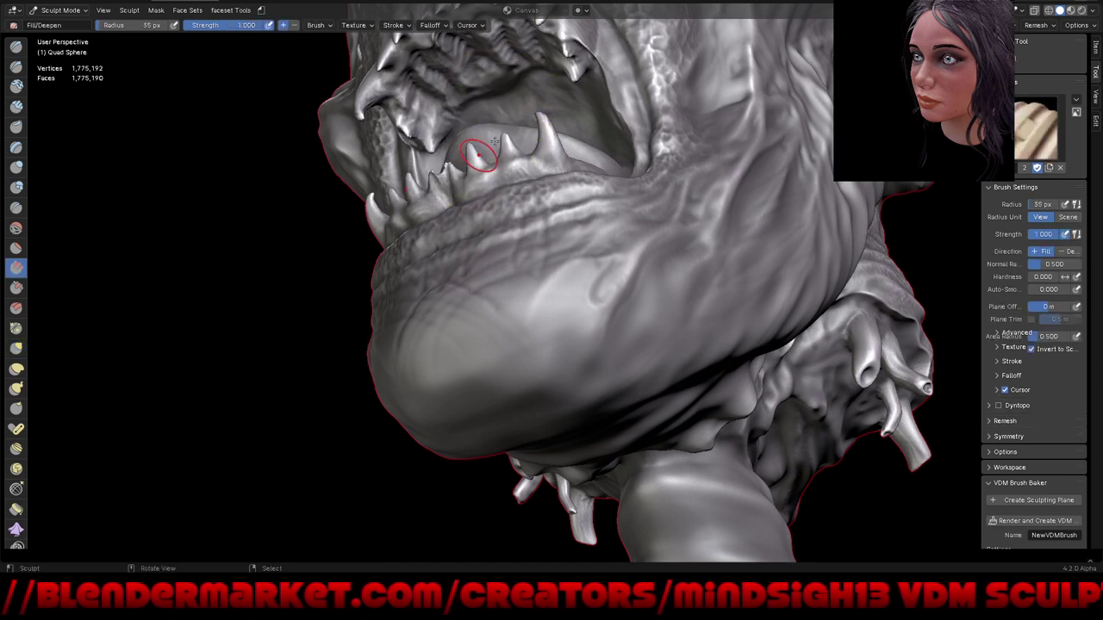
key("f")
left_click(522, 70)
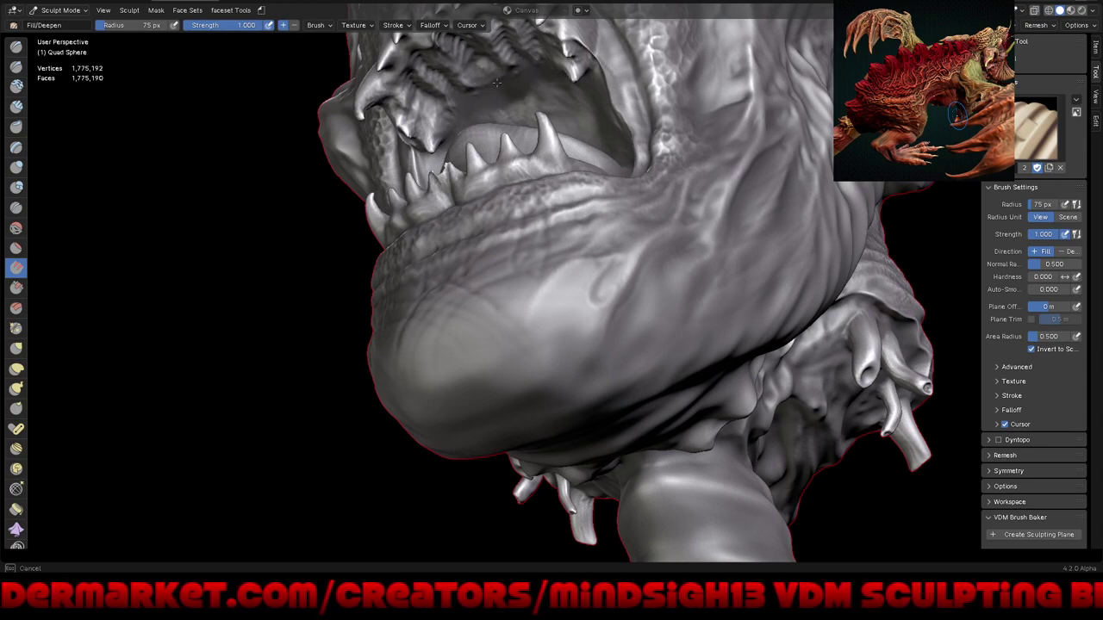
mouse_move(511, 137)
middle_mouse_down()
mouse_move(577, 205)
mouse_move(526, 331)
mouse_move(530, 254)
mouse_move(495, 260)
middle_mouse_up()
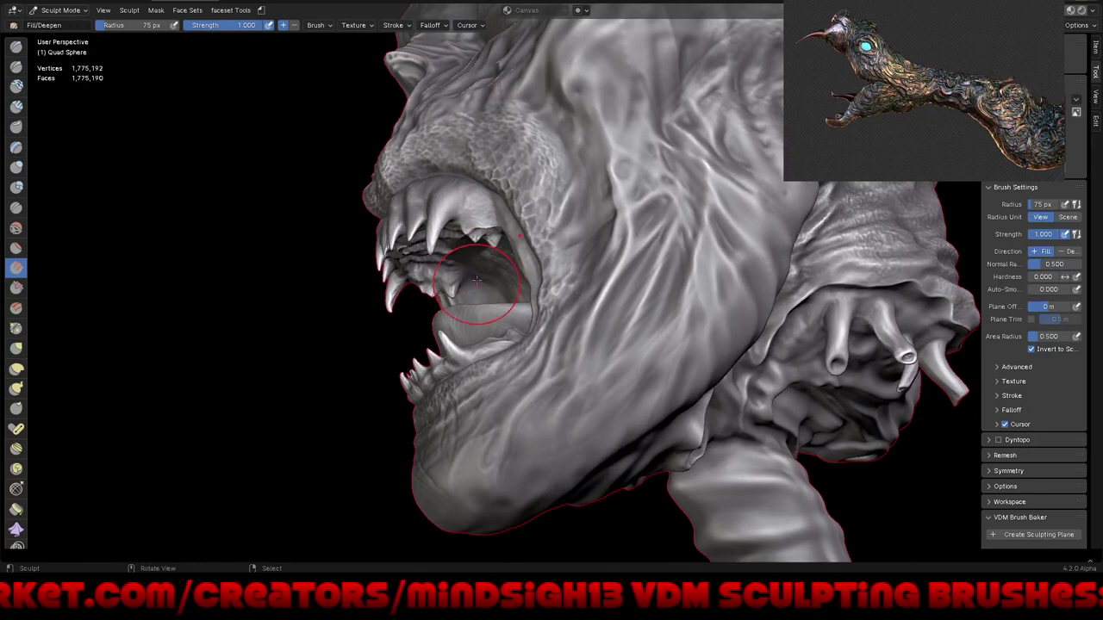
key("g")
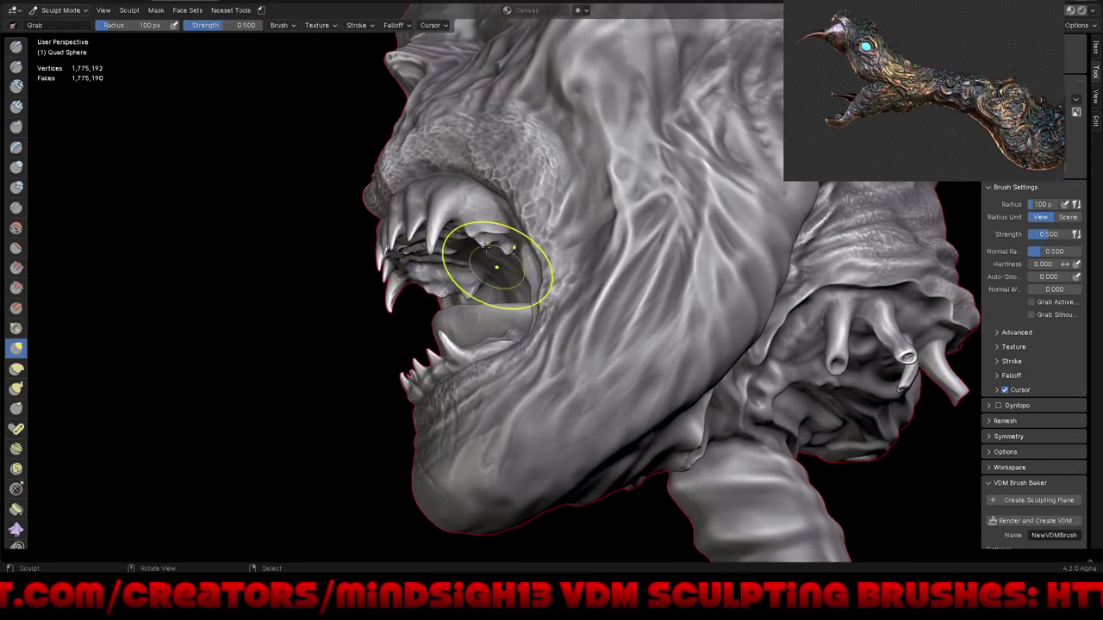
Step: Pull the upper teeth, the inside of the upper mouth and the mouth's side into shape
left_click_drag(476, 226, 496, 228)
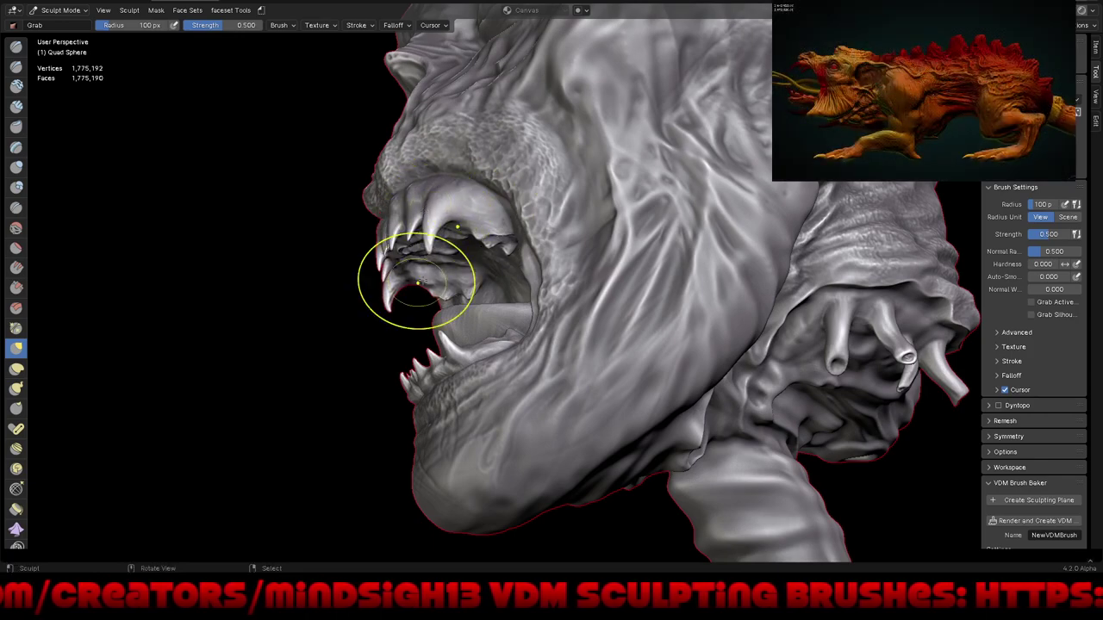
middle_click_drag(417, 282, 481, 256)
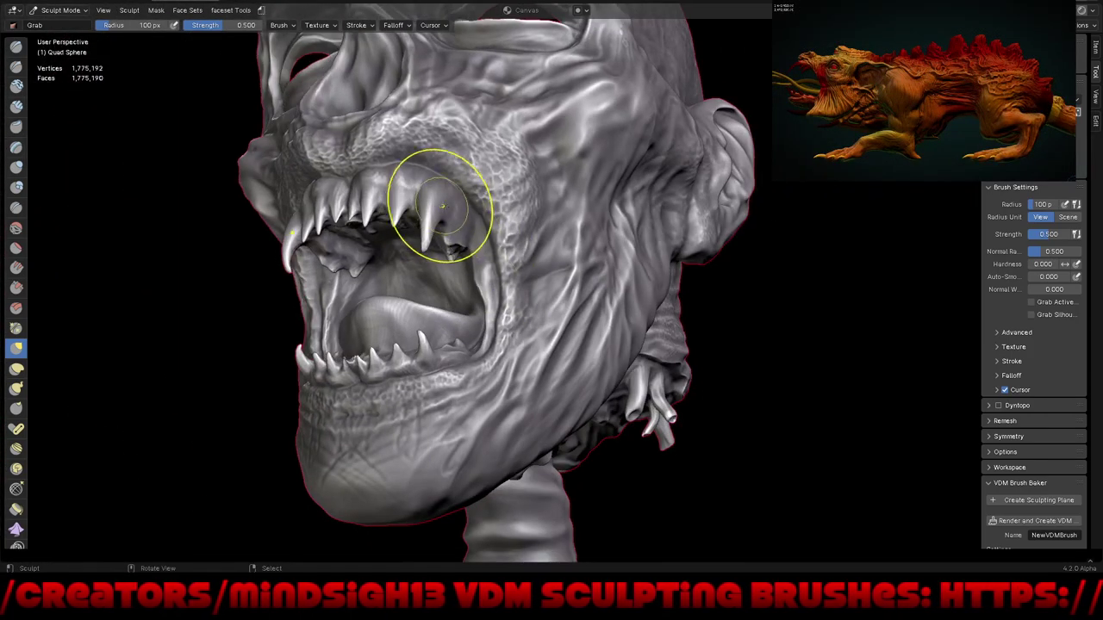
middle_click_drag(459, 264, 485, 278)
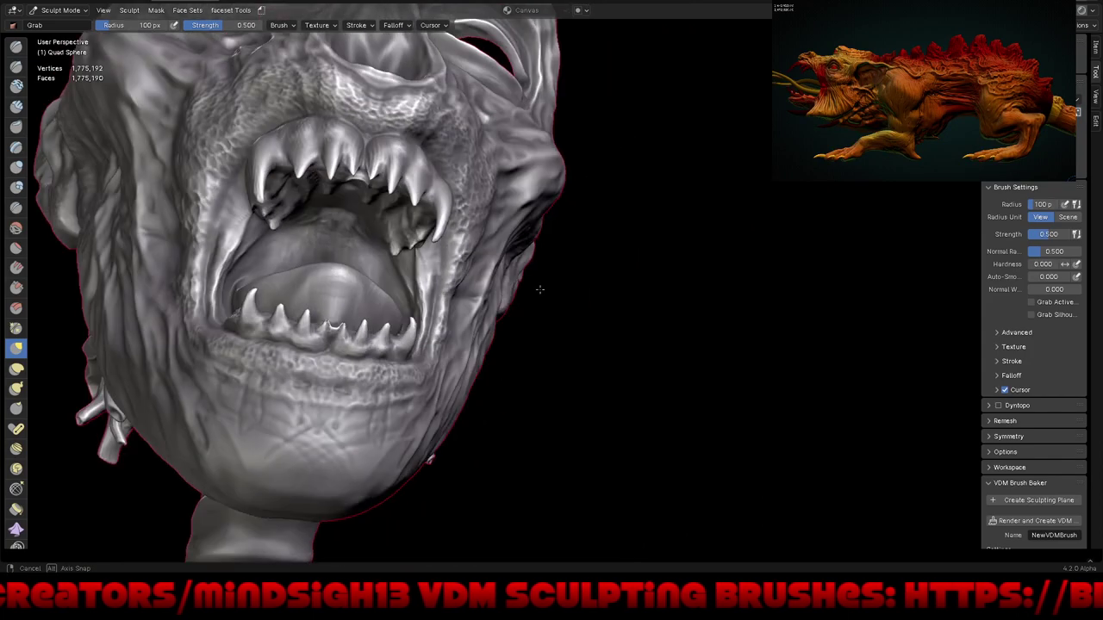
mouse_move(381, 234)
left_mouse_down()
mouse_move(416, 230)
mouse_move(429, 260)
left_mouse_up()
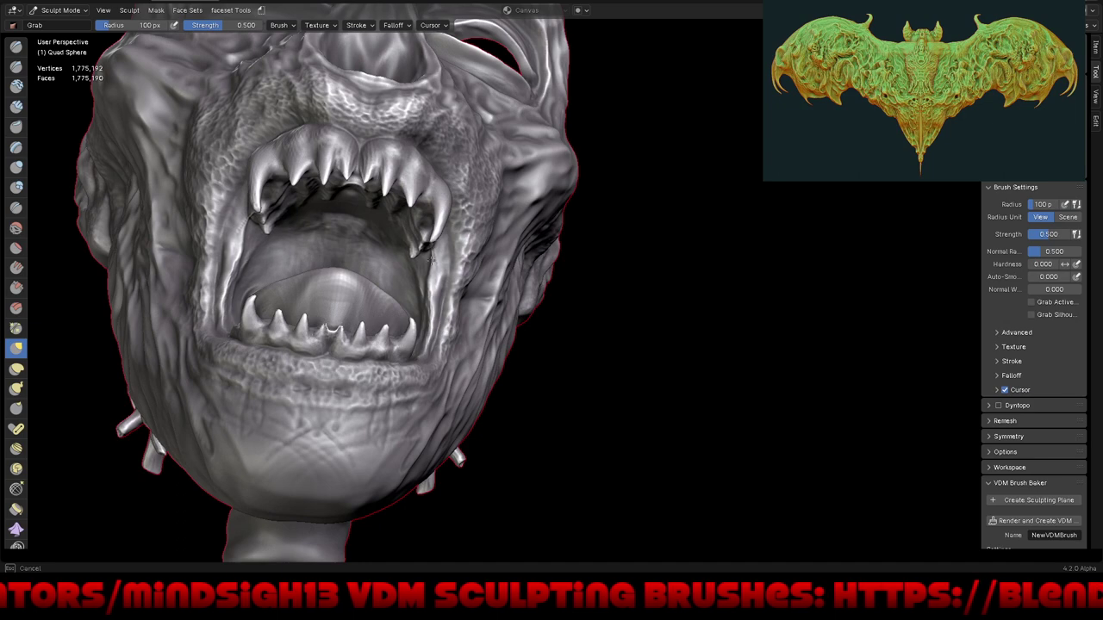
middle_click_drag(513, 301, 438, 296)
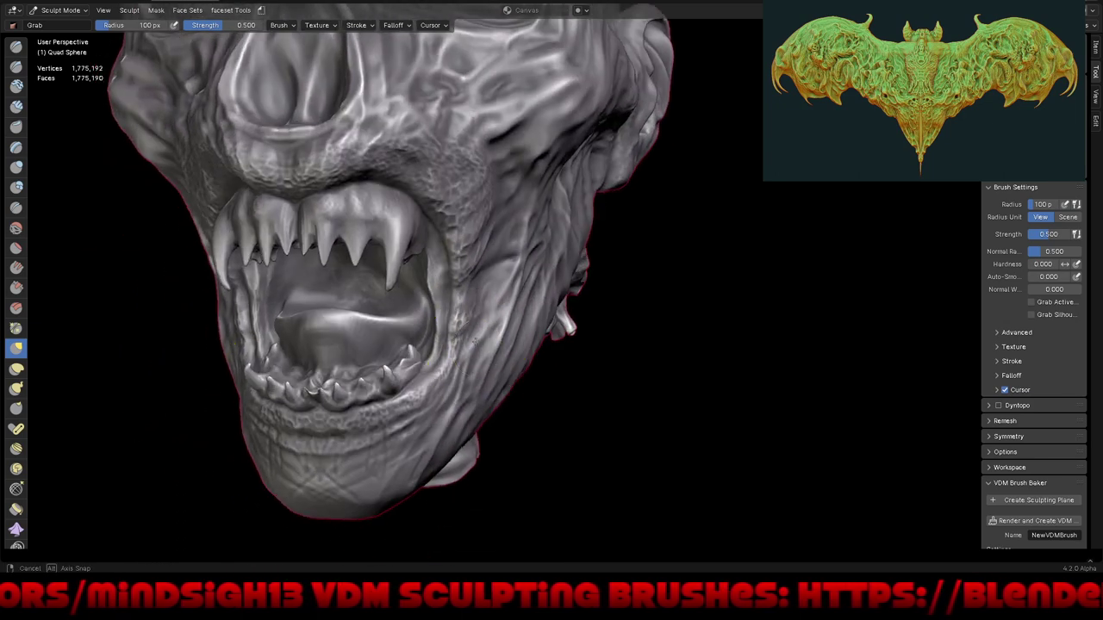
left_click_drag(438, 295, 446, 283)
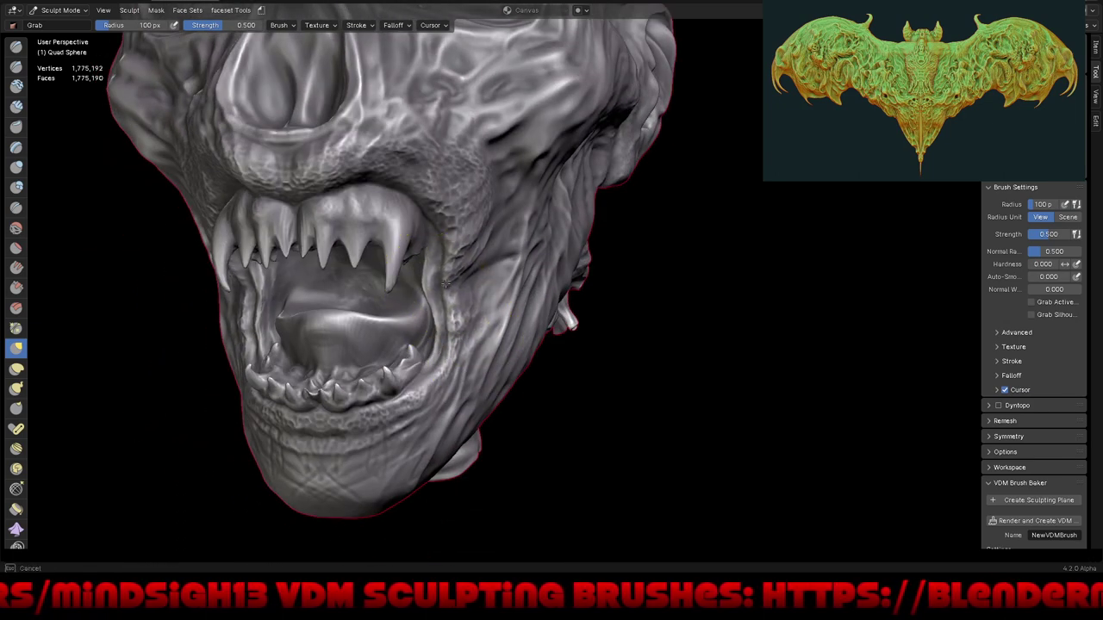
Step: Pull the lower-right teeth upward, checking from side and front views
mouse_move(447, 293)
middle_mouse_down()
mouse_move(598, 356)
mouse_move(601, 405)
mouse_move(468, 414)
mouse_move(477, 315)
mouse_move(529, 369)
middle_mouse_up()
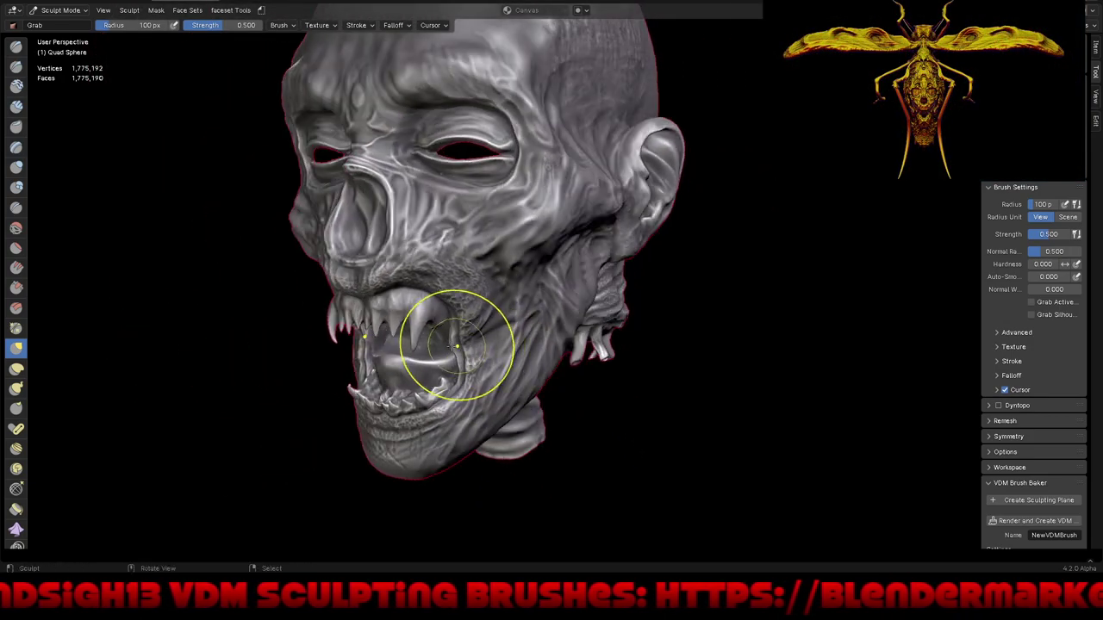
mouse_move(456, 346)
middle_mouse_down()
mouse_move(433, 425)
mouse_move(441, 436)
mouse_move(448, 418)
middle_mouse_up()
scroll(448, 413, "up", 3)
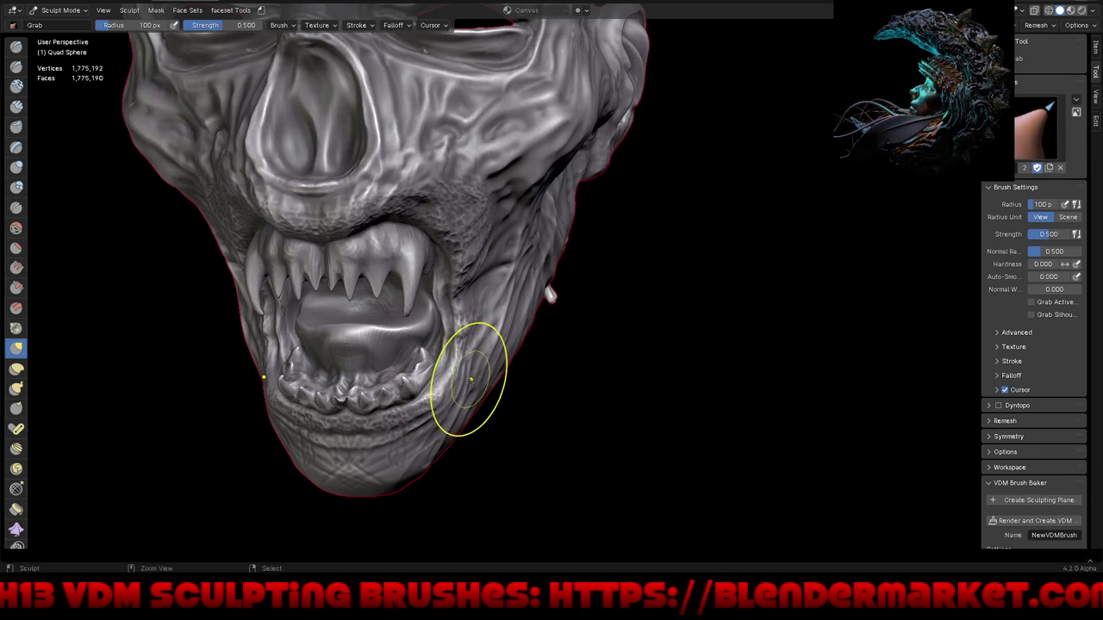
left_click_drag(420, 351, 424, 336)
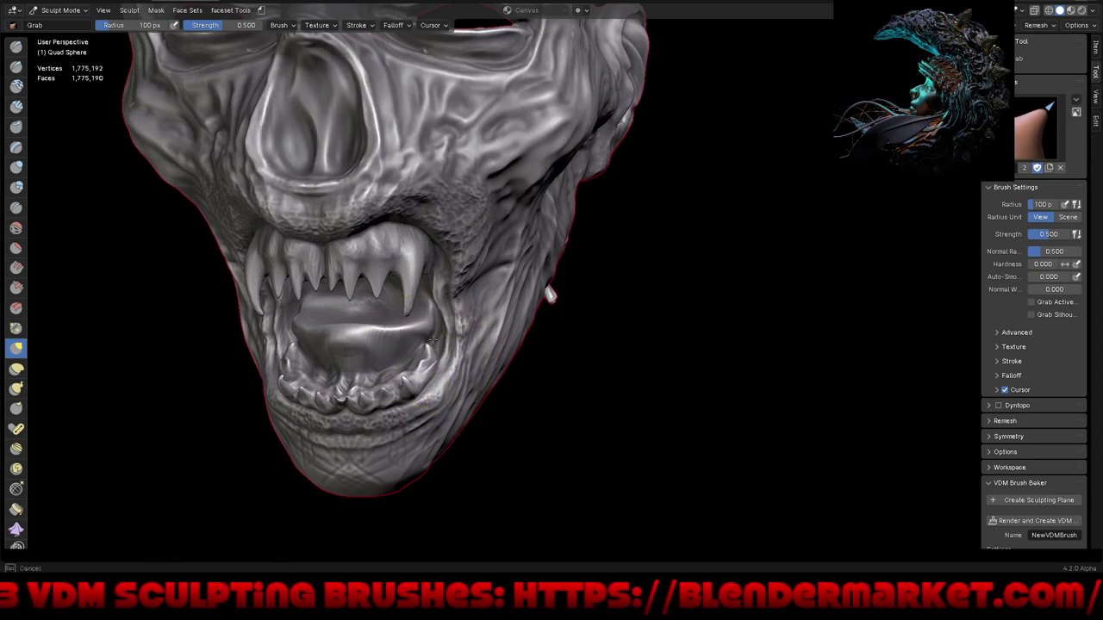
middle_click_drag(437, 329, 488, 368)
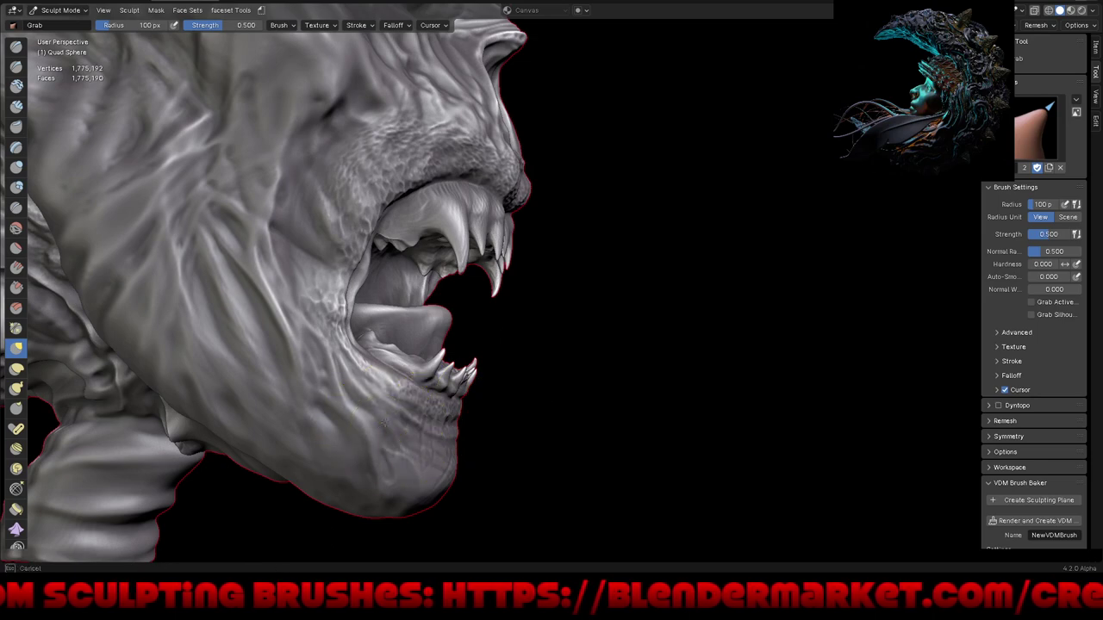
middle_click_drag(379, 422, 556, 448)
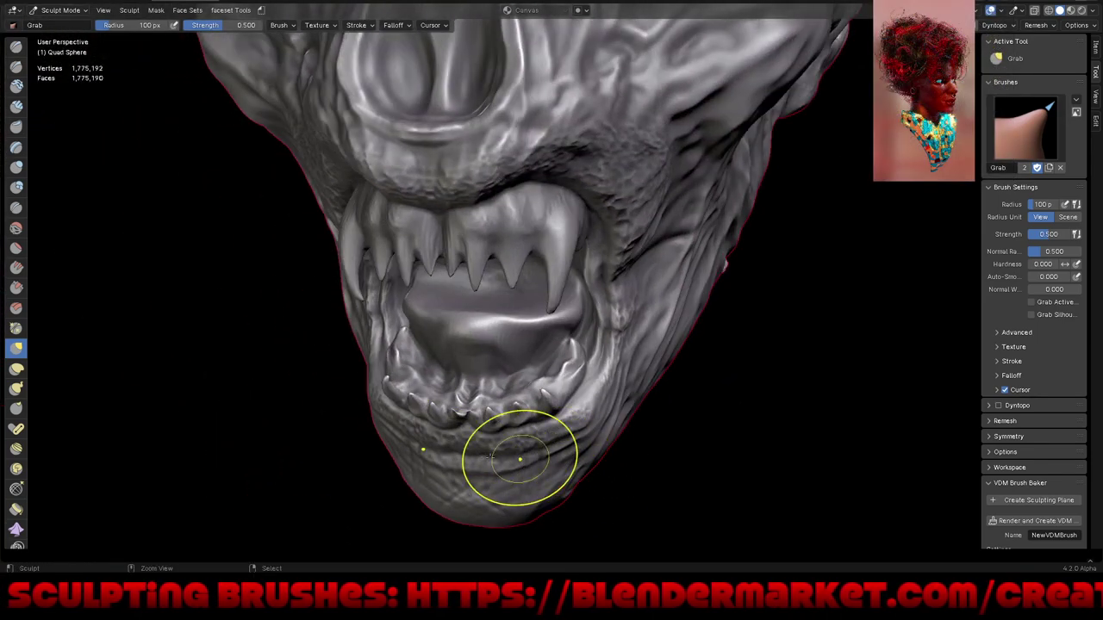
Step: Reshape the chin outline with Grab strokes, ending on a frontal view of the head
mouse_move(516, 459)
left_mouse_down()
mouse_move(498, 470)
mouse_move(509, 499)
mouse_move(529, 463)
left_mouse_up()
mouse_move(529, 463)
middle_mouse_down()
mouse_move(591, 522)
mouse_move(689, 460)
mouse_move(715, 457)
mouse_move(621, 419)
mouse_move(696, 419)
middle_mouse_up()
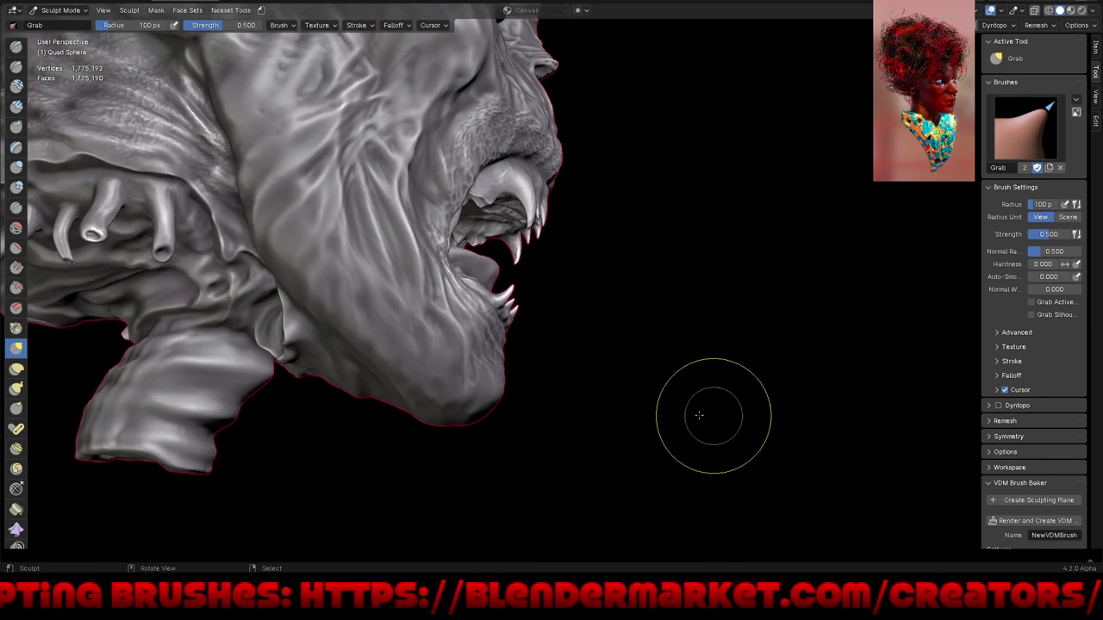
left_click_drag(468, 402, 504, 374)
mouse_move(504, 374)
middle_mouse_down()
mouse_move(603, 387)
mouse_move(529, 394)
middle_mouse_up()
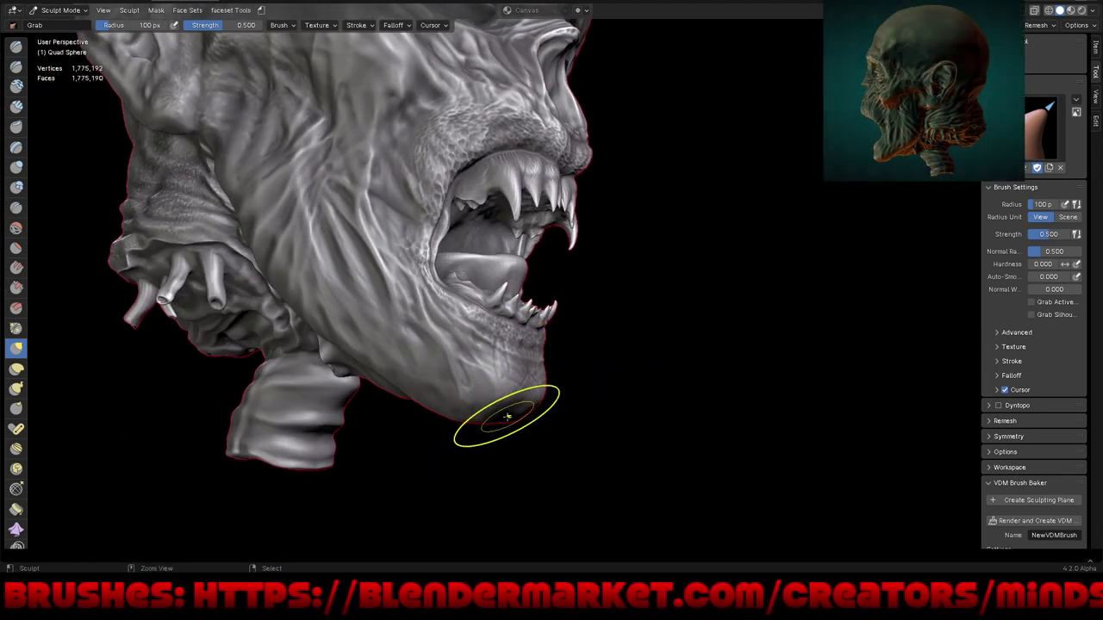
mouse_move(505, 430)
left_mouse_down()
mouse_move(512, 423)
mouse_move(496, 451)
left_mouse_up()
middle_click_drag(496, 451, 627, 472)
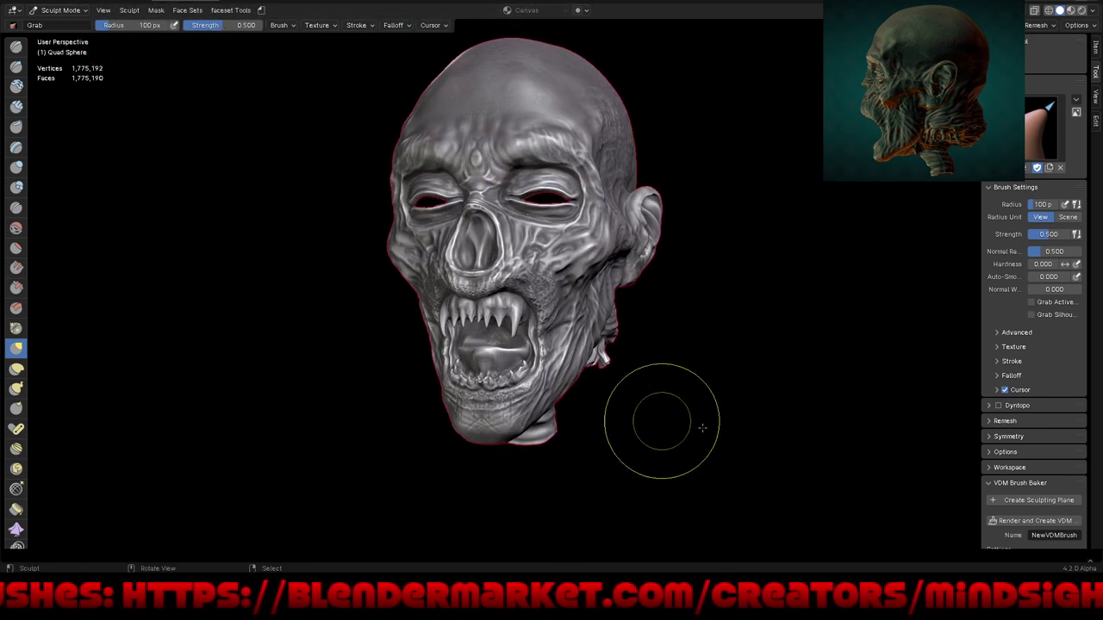
mouse_move(696, 419)
middle_mouse_down()
mouse_move(681, 423)
mouse_move(684, 445)
mouse_move(711, 455)
middle_mouse_up()
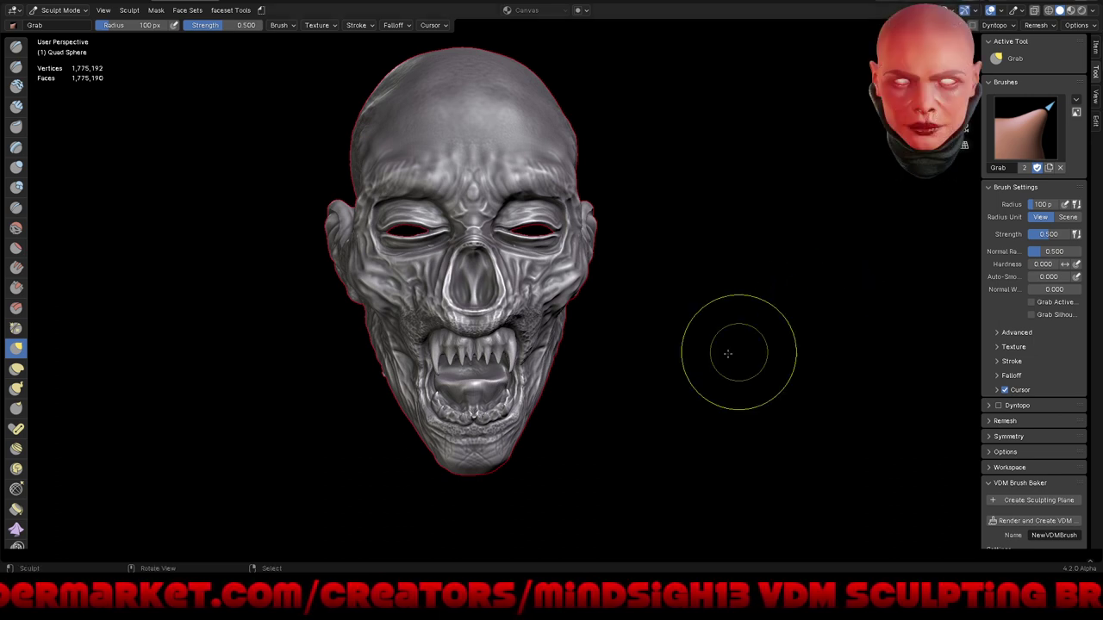
Step: Enlarge the Grab radius to 245 px and pull the upper edge and back of the skull
mouse_move(645, 438)
middle_mouse_down()
mouse_move(706, 423)
mouse_move(760, 434)
mouse_move(652, 443)
mouse_move(663, 479)
mouse_move(707, 460)
mouse_move(697, 463)
middle_mouse_up()
key("f")
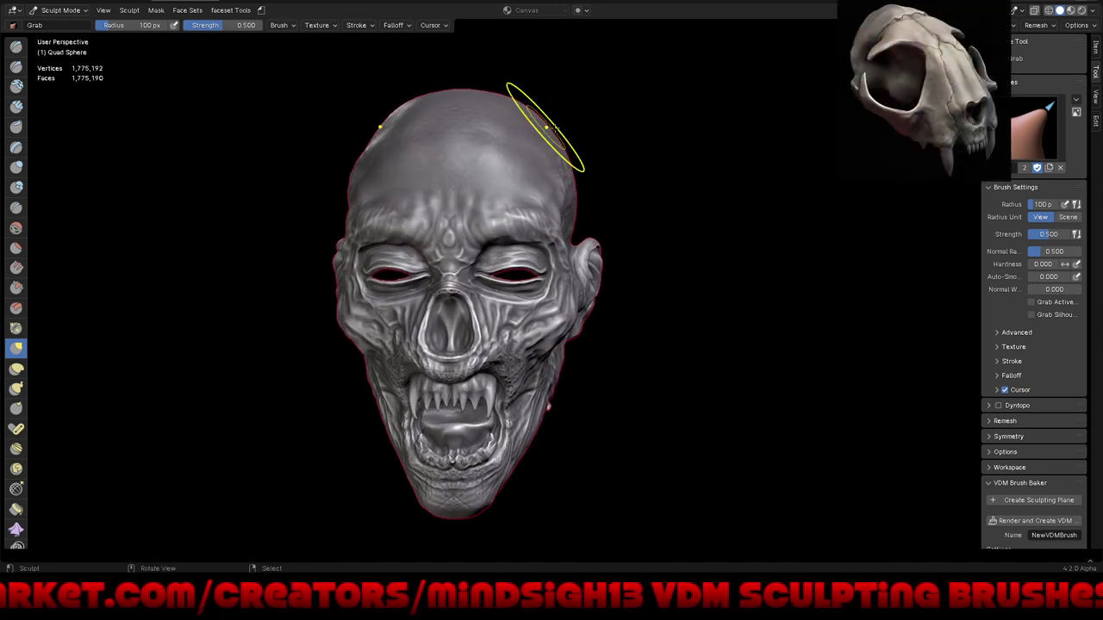
left_click(561, 138)
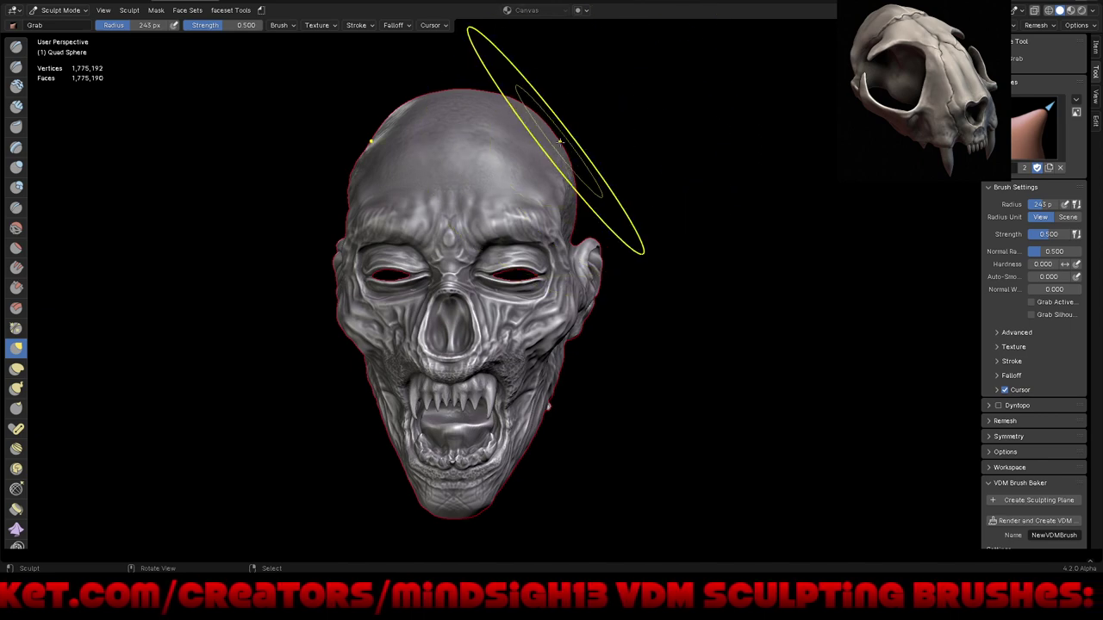
left_click_drag(565, 139, 567, 140)
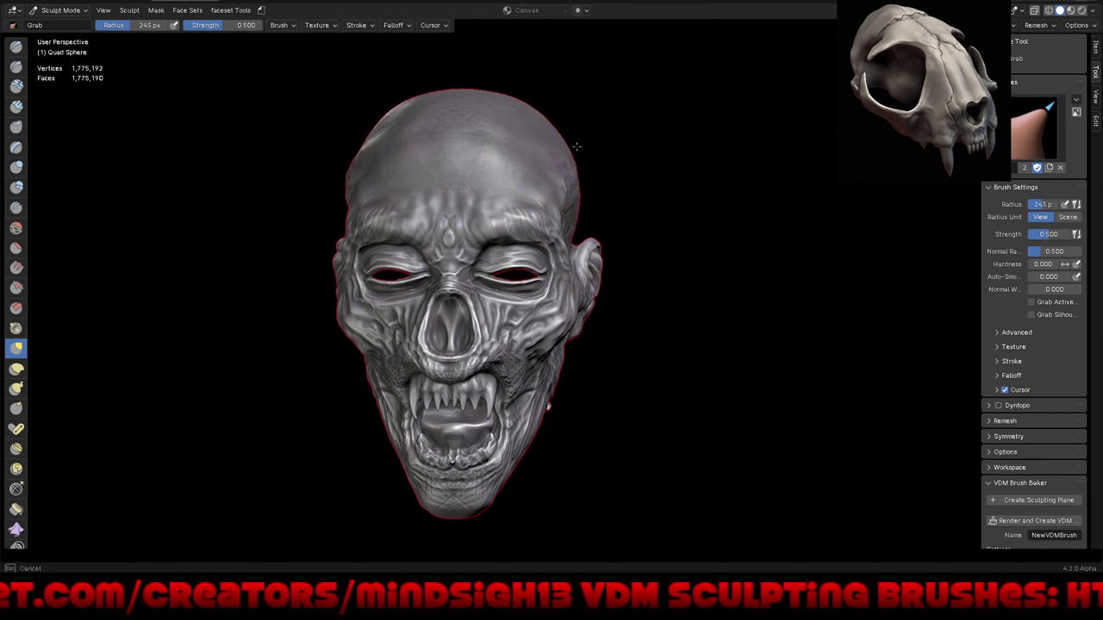
mouse_move(576, 146)
middle_mouse_down()
mouse_move(482, 234)
mouse_move(583, 184)
middle_mouse_up()
left_click_drag(557, 189, 571, 185)
Step: Reshape the skull from a side view, then orbit and zoom toward a front view
mouse_move(571, 184)
middle_mouse_down()
mouse_move(630, 233)
mouse_move(642, 219)
middle_mouse_up()
left_click_drag(642, 220, 636, 177)
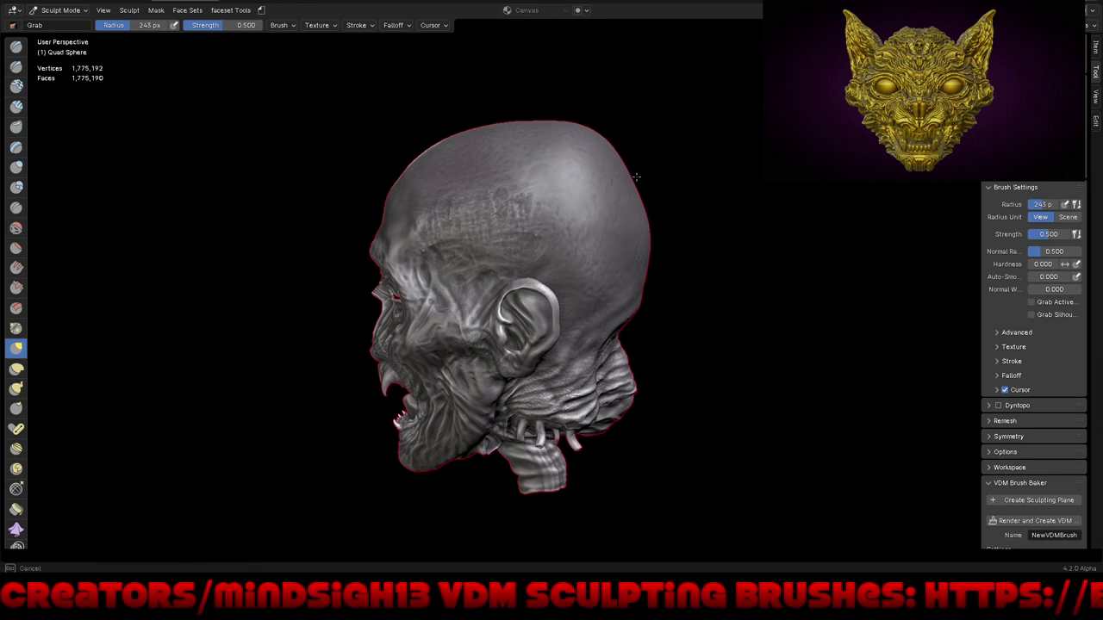
middle_click_drag(648, 197, 603, 129)
scroll(591, 110, "up", 2)
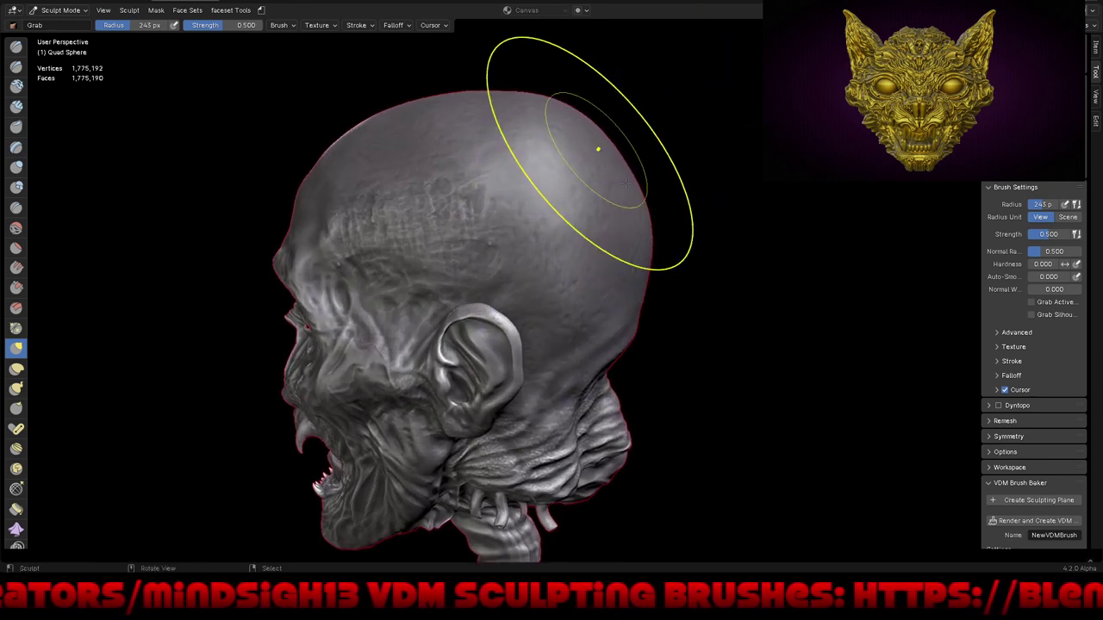
scroll(660, 233, "down", 2)
middle_click_drag(660, 244, 741, 264)
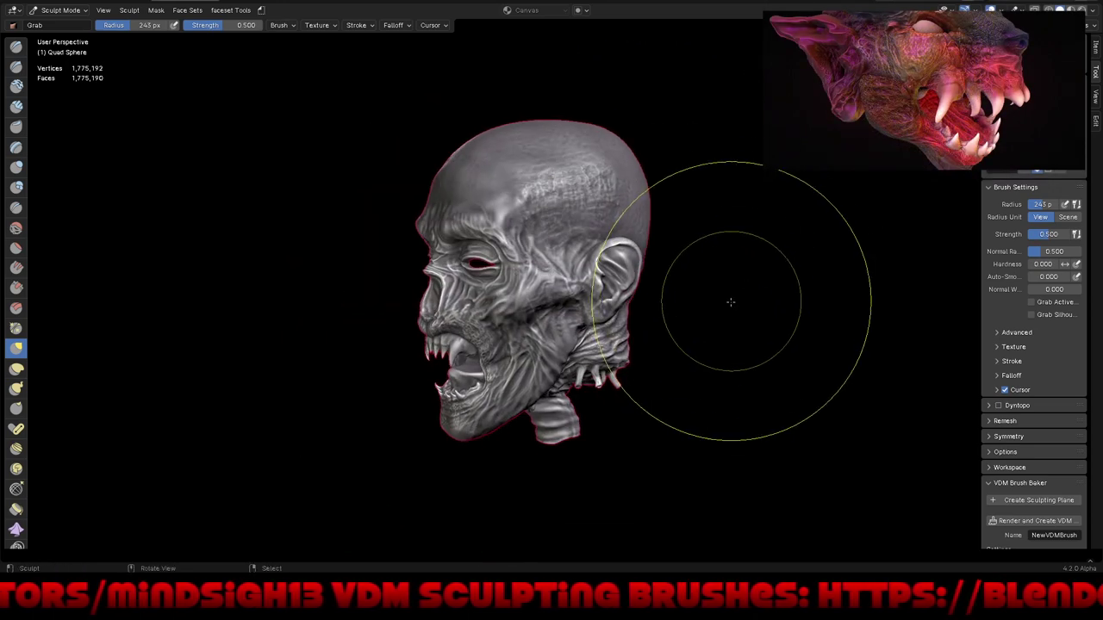
mouse_move(729, 303)
middle_mouse_down()
mouse_move(820, 288)
mouse_move(788, 233)
mouse_move(739, 296)
mouse_move(646, 345)
mouse_move(619, 399)
mouse_move(716, 356)
mouse_move(652, 320)
mouse_move(735, 326)
middle_mouse_up()
scroll(767, 261, "up", 1)
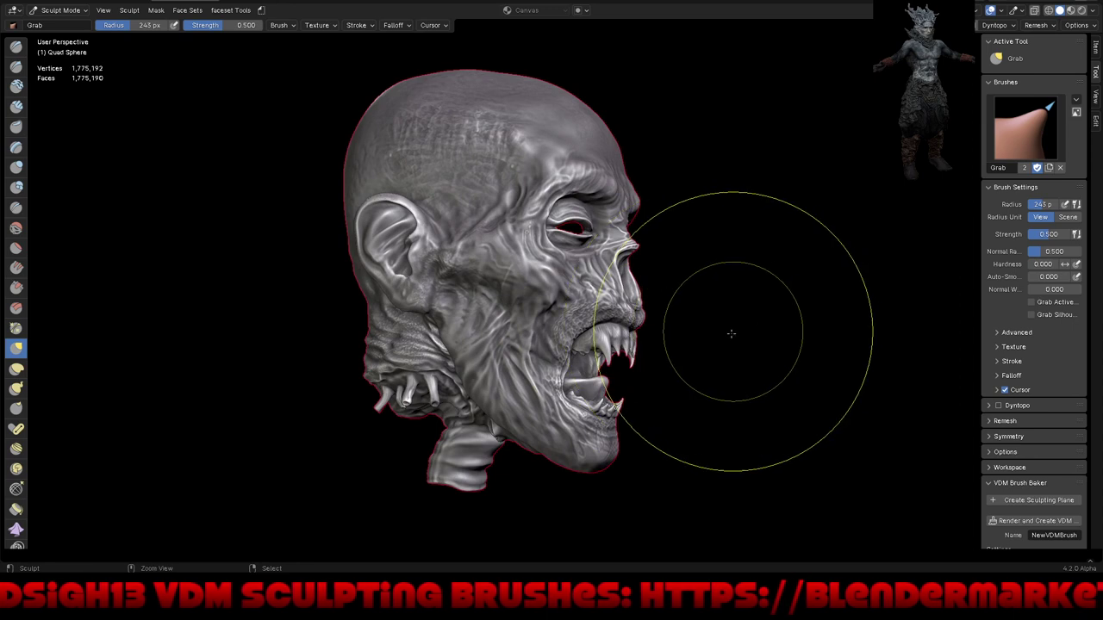
Step: Save the reshaped sculpt again to zombiedude.blend
key("ctrl+s")
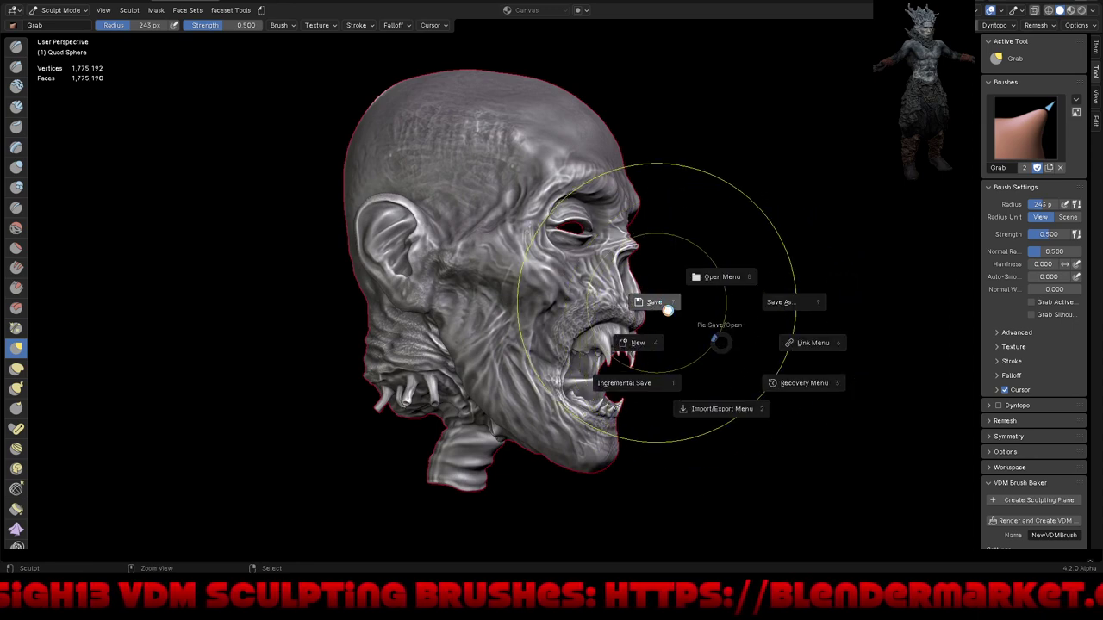
left_click(670, 319)
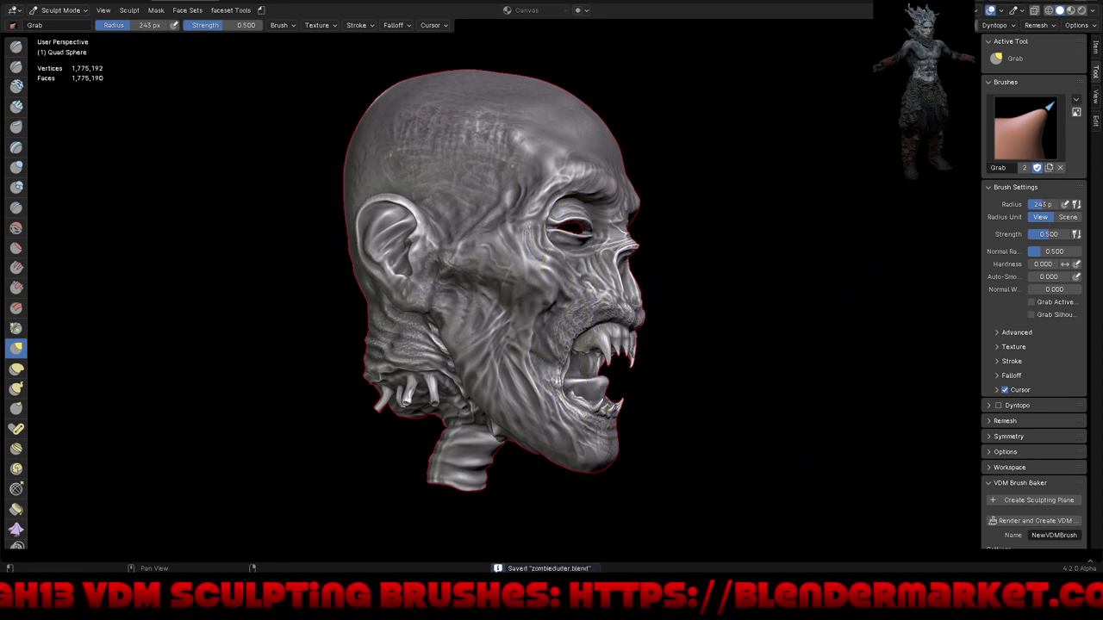
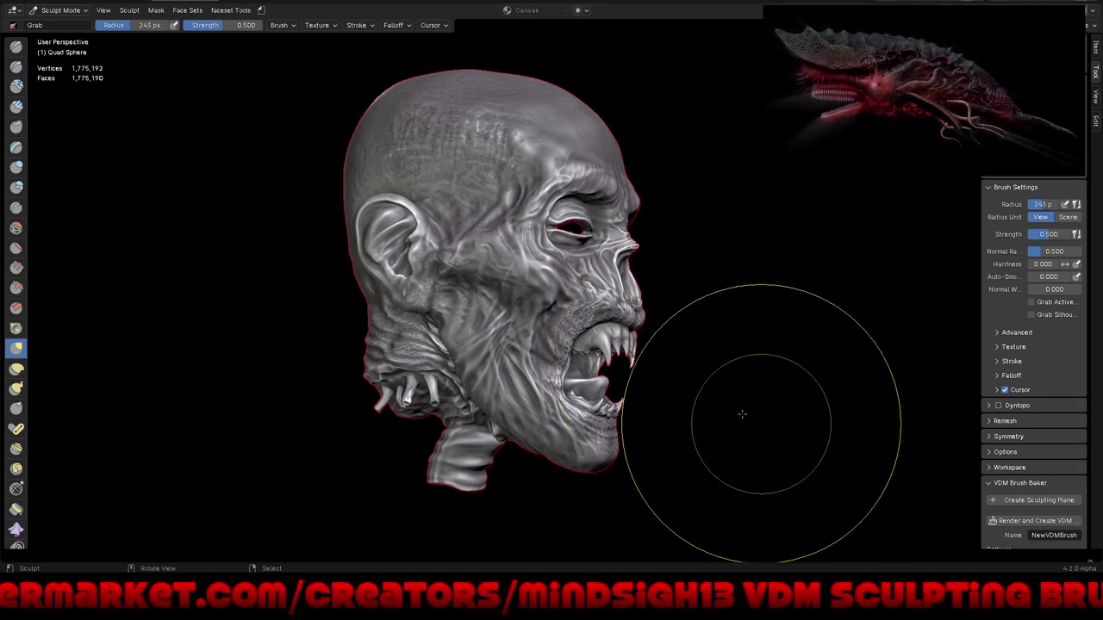
Step: Frame the head from the front and shrink the Grab brush radius to 157 px
mouse_move(807, 419)
middle_mouse_down()
mouse_move(603, 419)
mouse_move(603, 405)
mouse_move(684, 394)
mouse_move(672, 334)
middle_mouse_up()
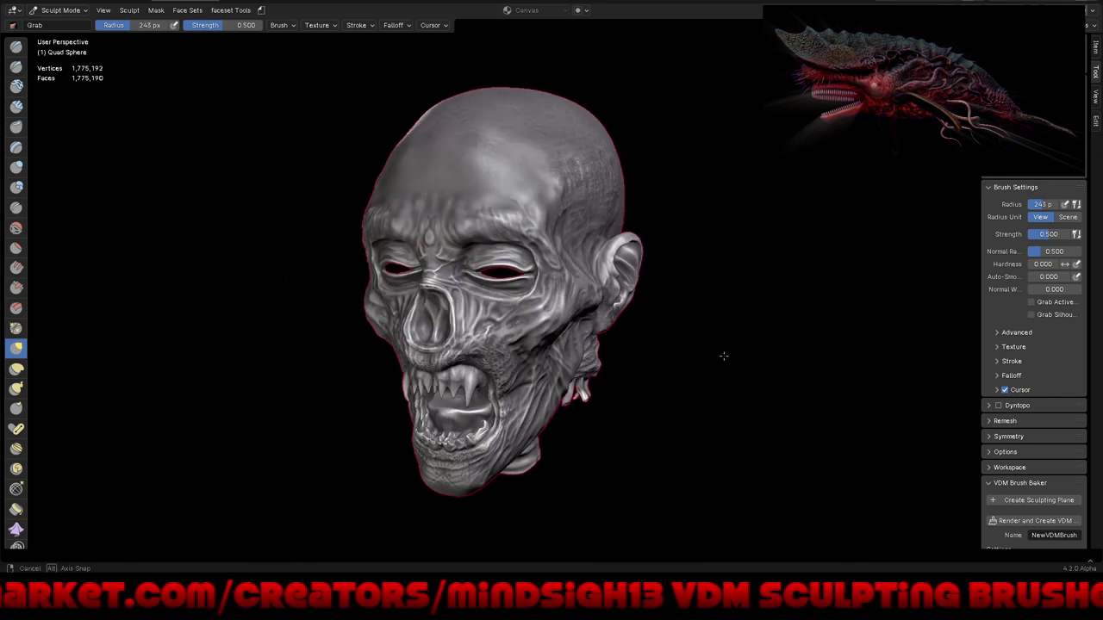
mouse_move(662, 382)
middle_mouse_down()
mouse_move(676, 354)
mouse_move(664, 413)
middle_mouse_up()
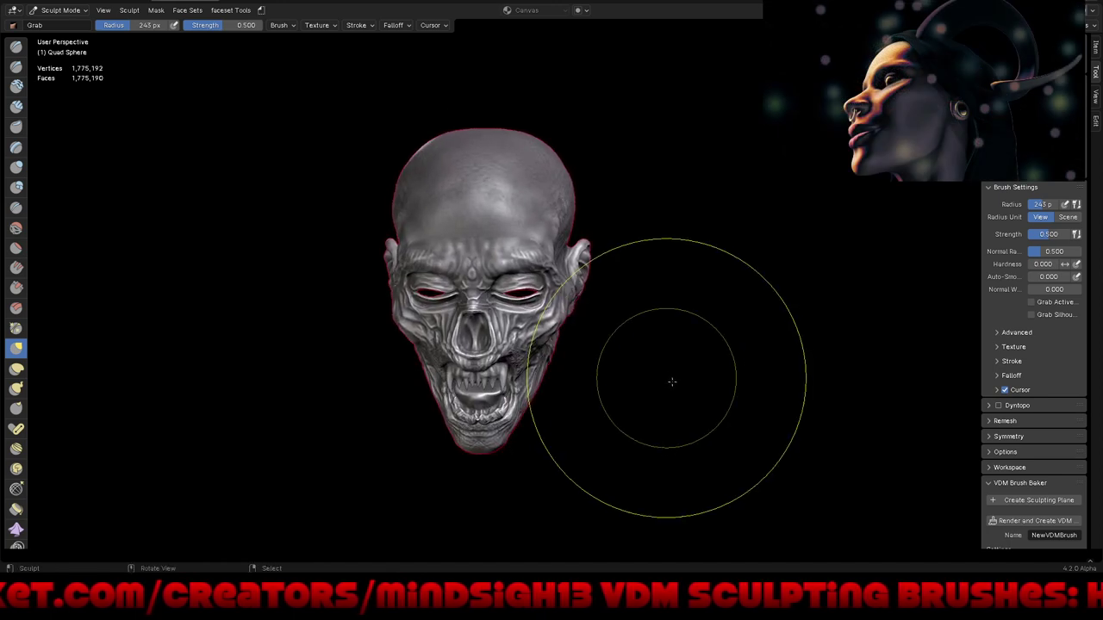
scroll(555, 145, "up", 2)
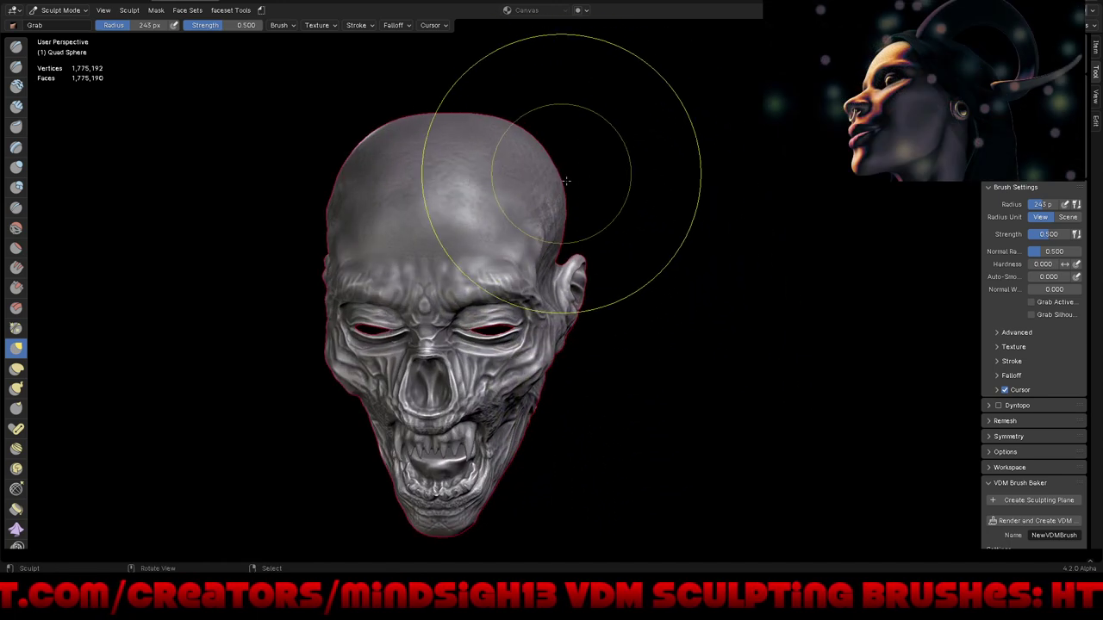
mouse_move(556, 145)
middle_mouse_down()
mouse_move(556, 183)
mouse_move(709, 266)
mouse_move(569, 249)
middle_mouse_up()
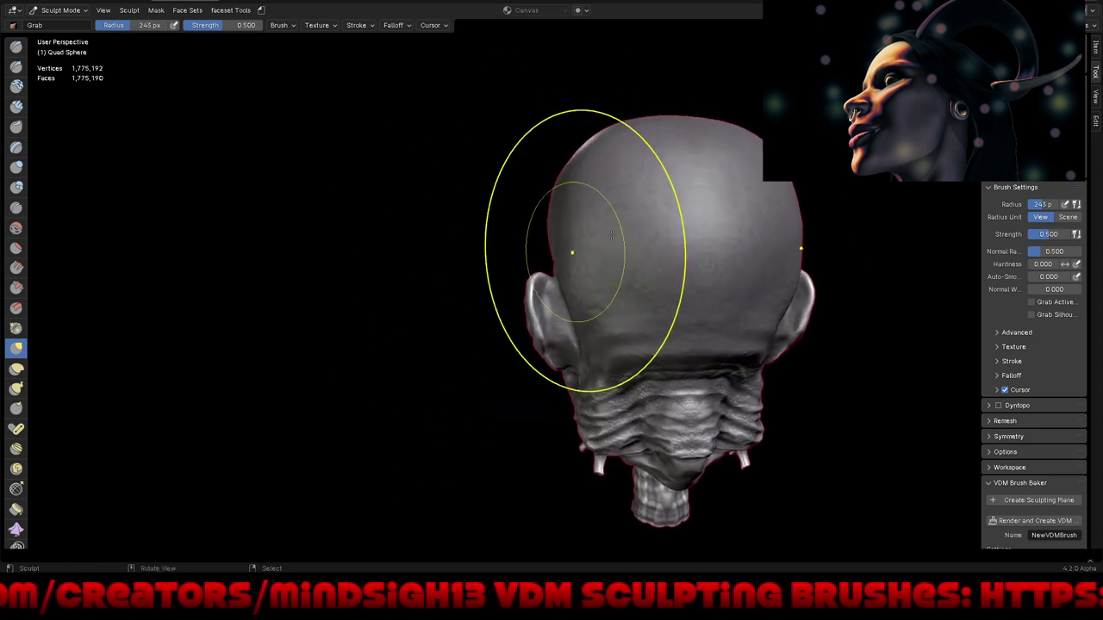
key("f")
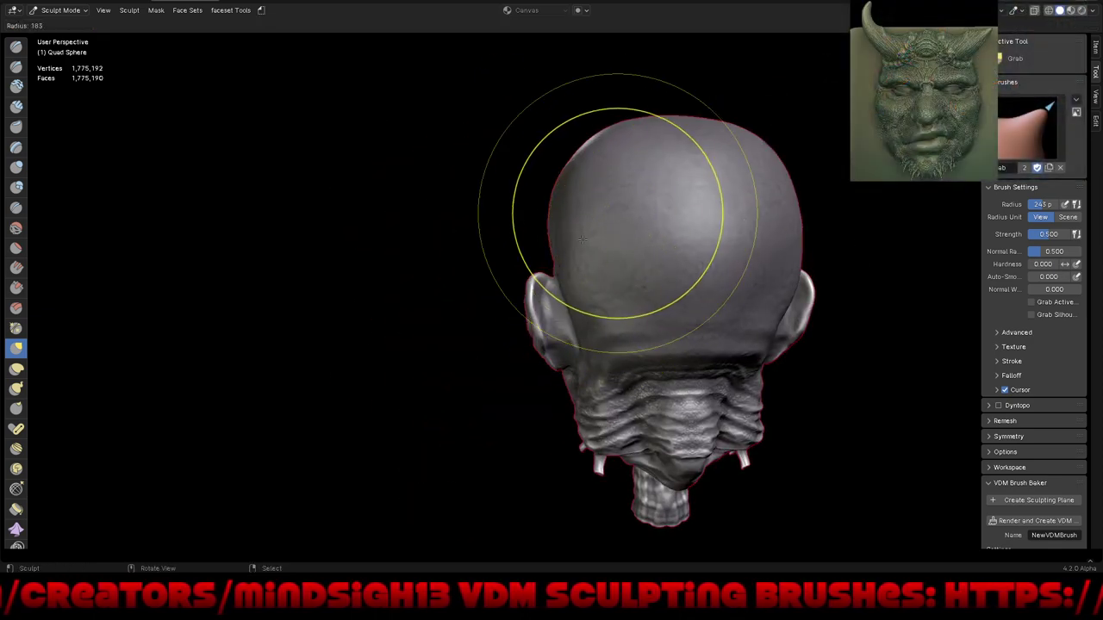
left_click(549, 220)
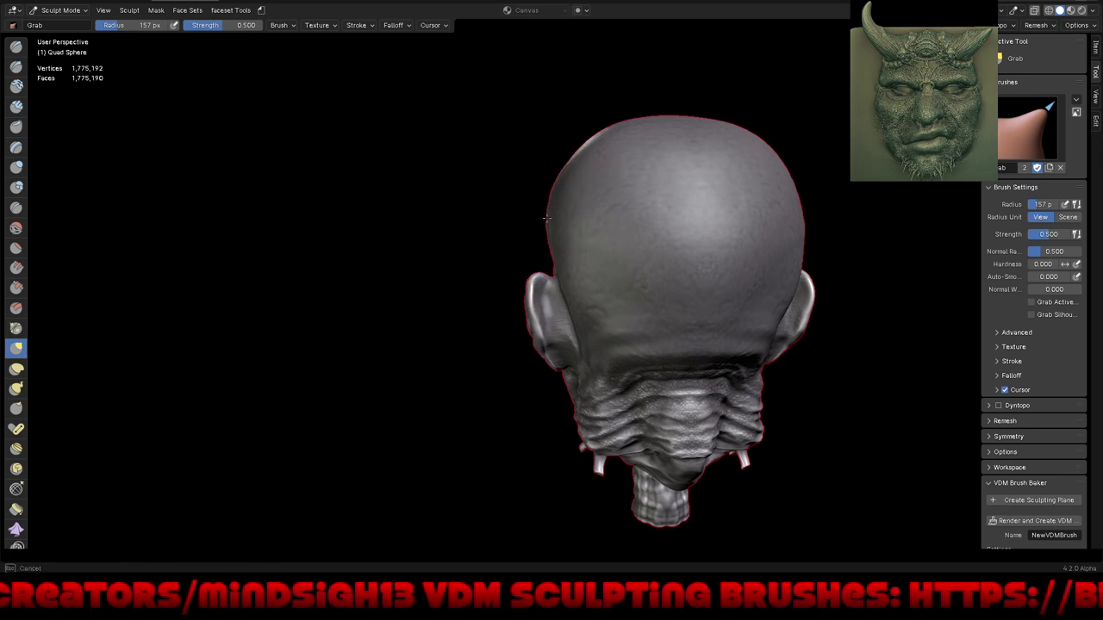
Step: Nudge the skull's upper-left edge with Grab and orbit around to check it
mouse_move(545, 218)
left_mouse_down()
mouse_move(525, 184)
mouse_move(553, 192)
left_mouse_up()
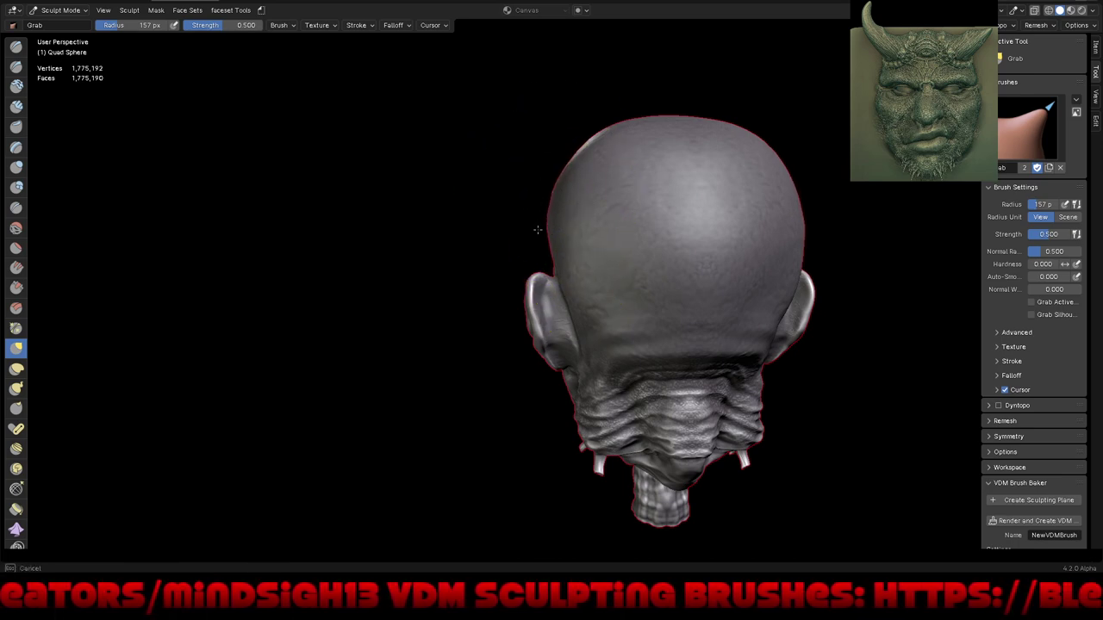
middle_click_drag(537, 229, 733, 249)
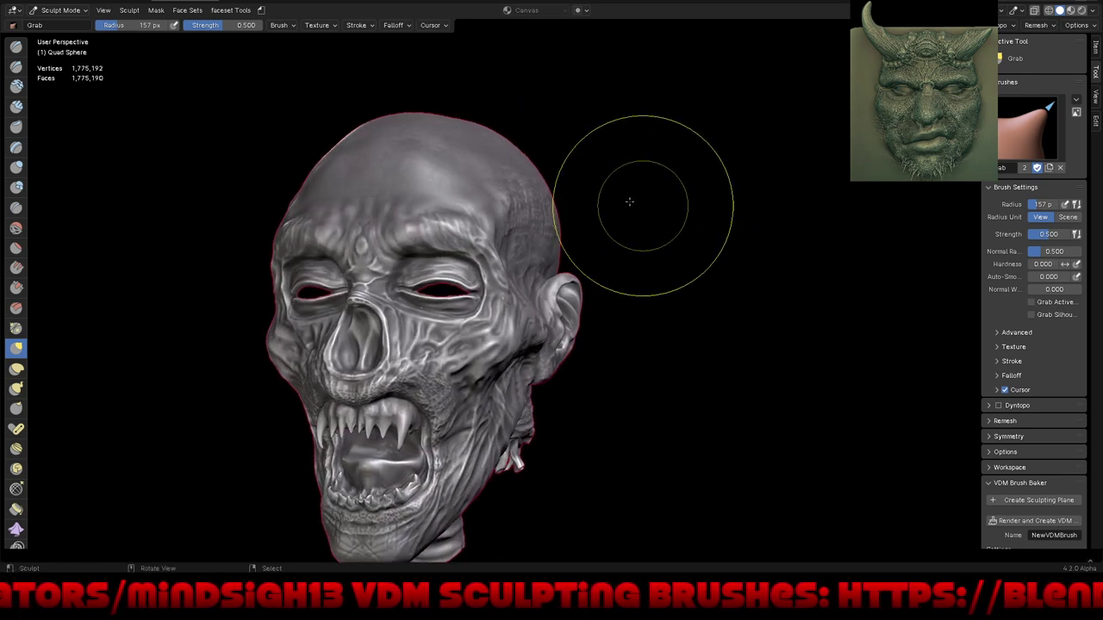
mouse_move(660, 212)
middle_mouse_down()
mouse_move(690, 231)
mouse_move(629, 199)
middle_mouse_up()
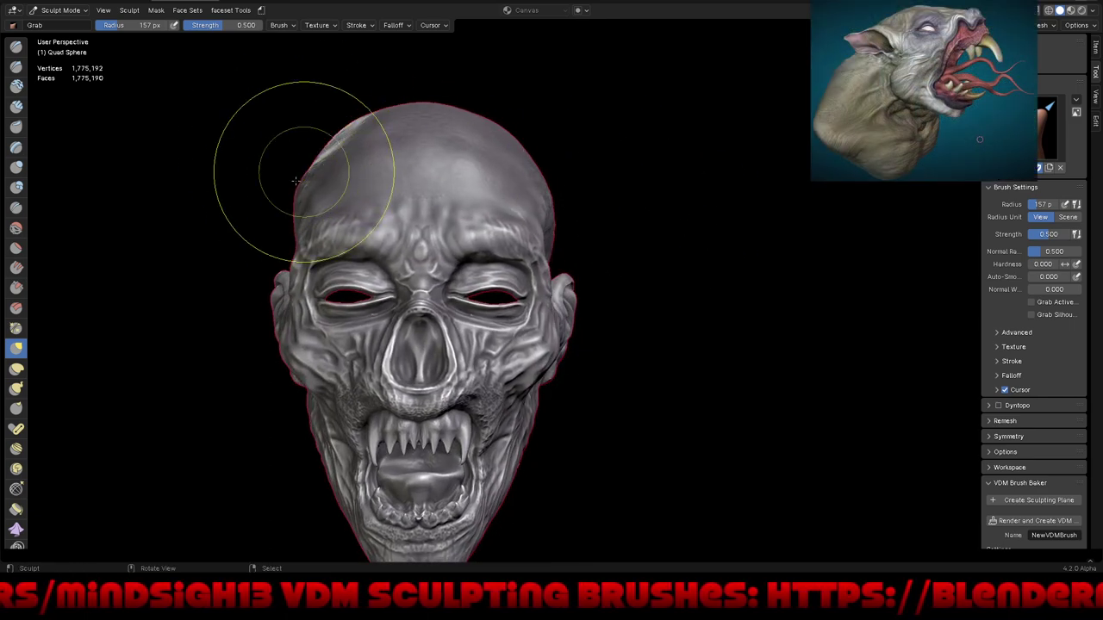
scroll(295, 180, "up", 2)
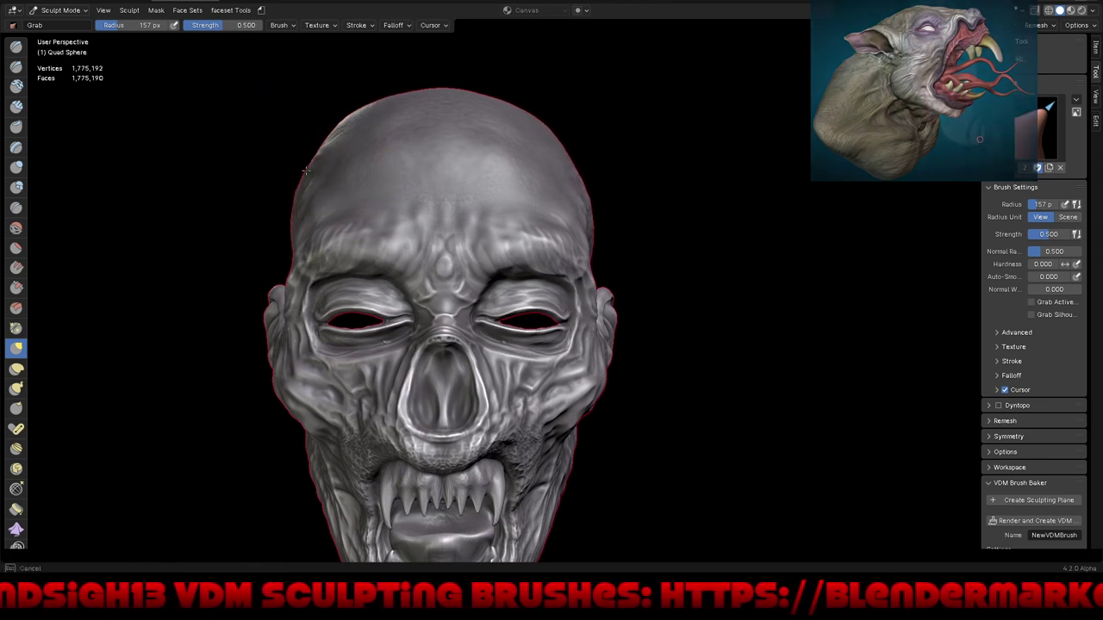
mouse_move(299, 207)
middle_mouse_down()
mouse_move(576, 253)
mouse_move(638, 319)
mouse_move(702, 291)
mouse_move(682, 294)
middle_mouse_up()
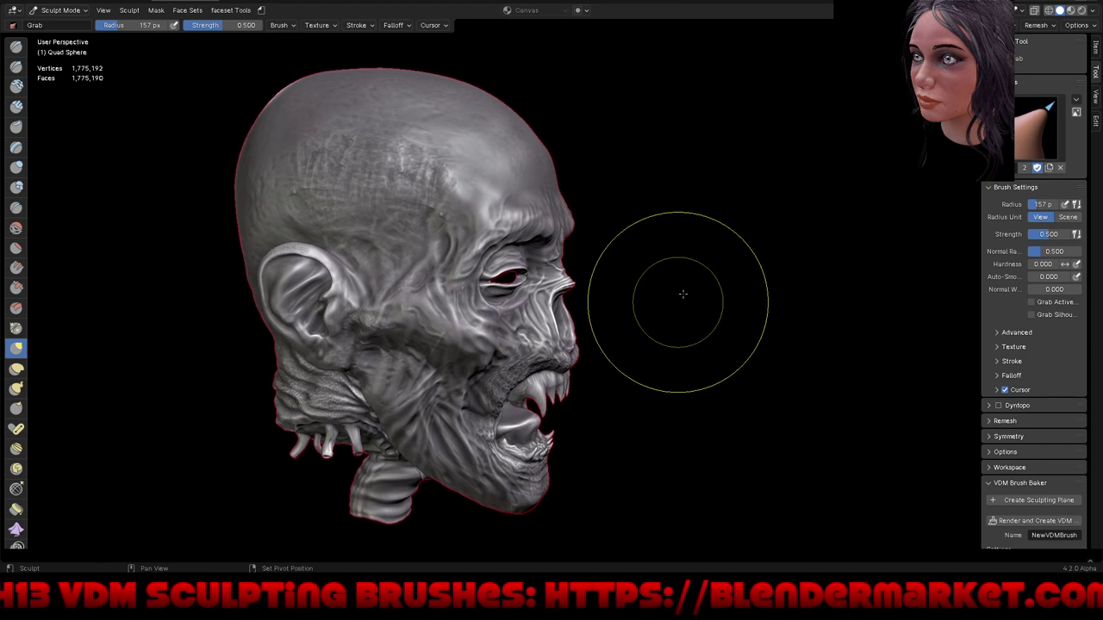
left_click(1095, 11)
left_click(1044, 93)
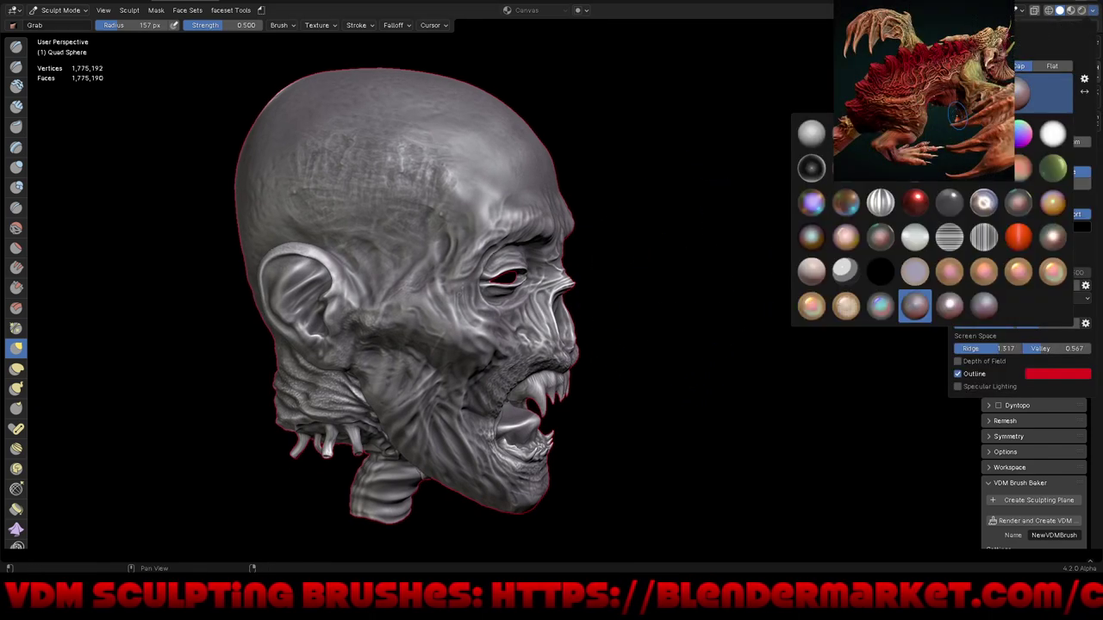
left_click(1018, 235)
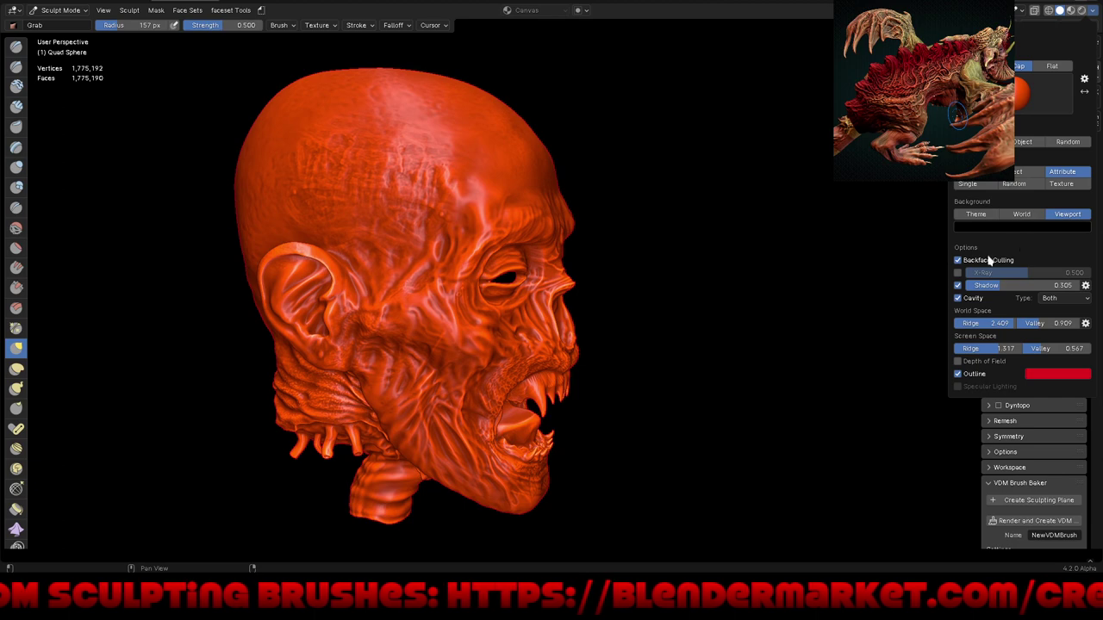
middle_click_drag(758, 344, 686, 360)
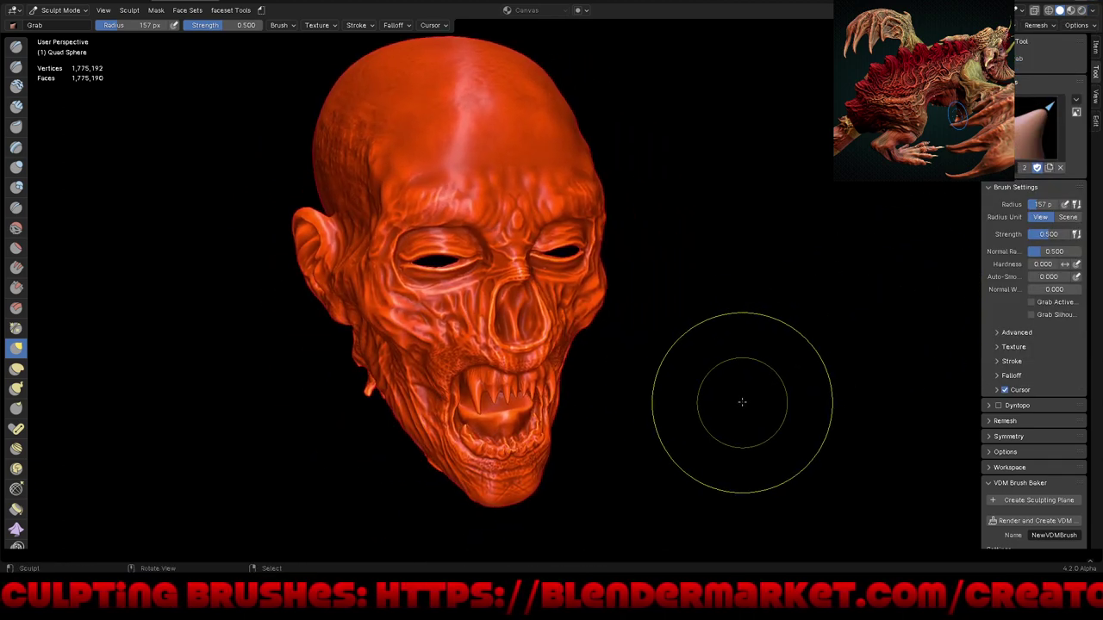
left_click(1093, 11)
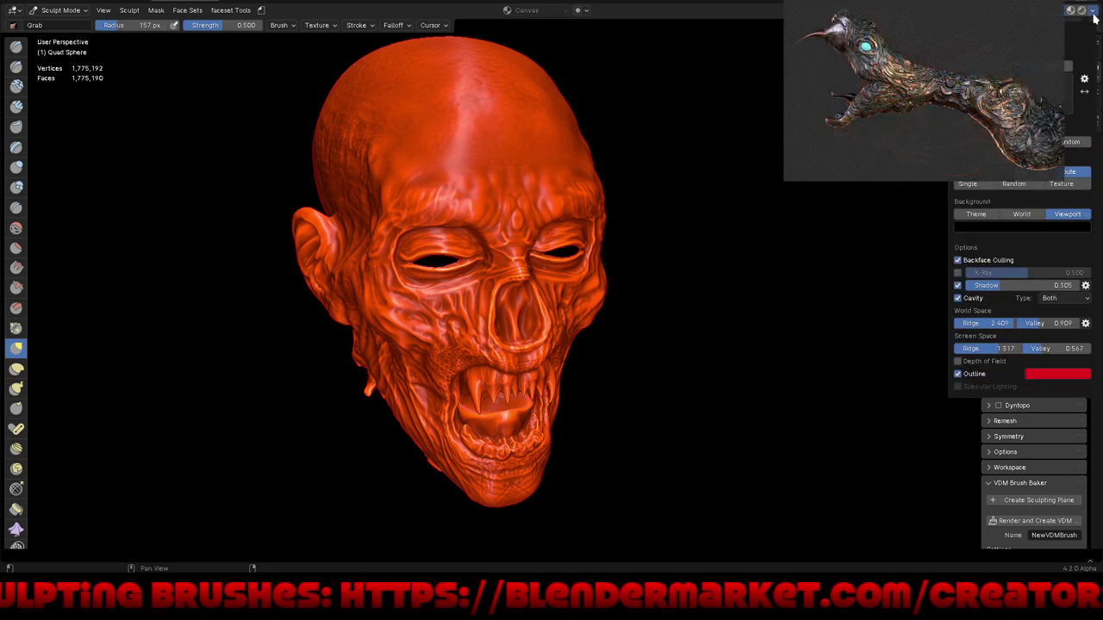
left_click(1025, 95)
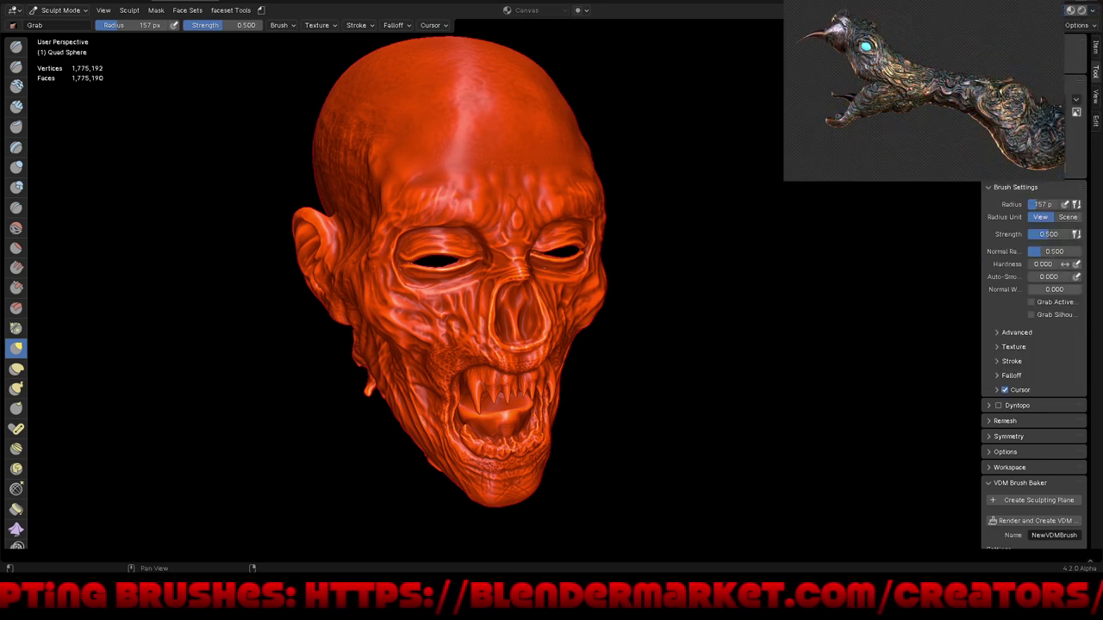
left_click(1094, 10)
left_click(1026, 95)
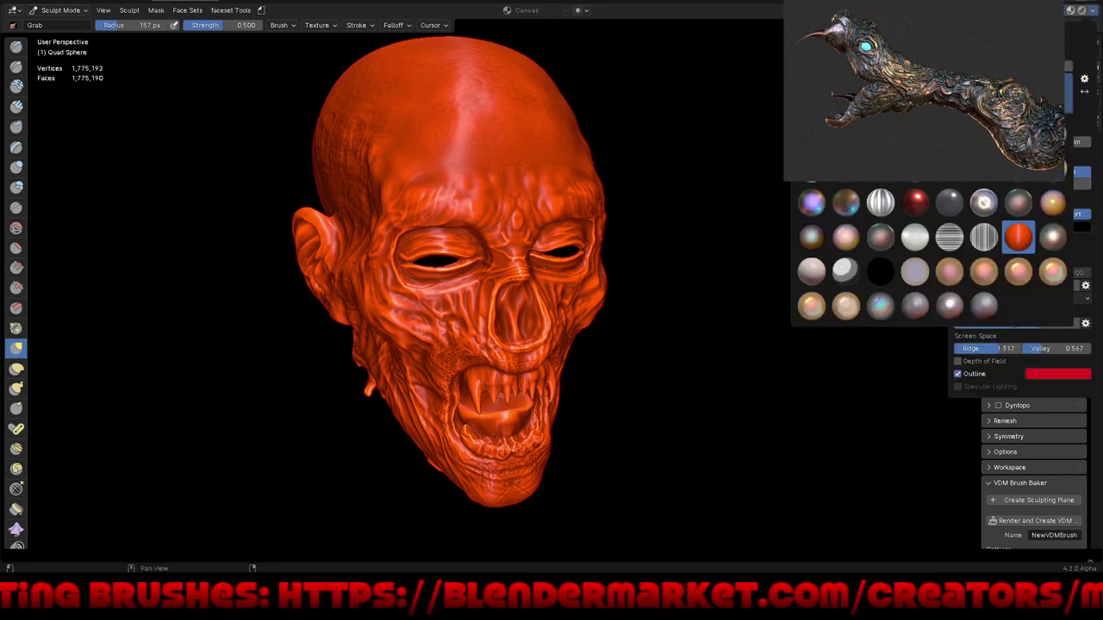
left_click(916, 307)
mouse_move(714, 406)
middle_mouse_down()
mouse_move(661, 394)
mouse_move(664, 382)
middle_mouse_up()
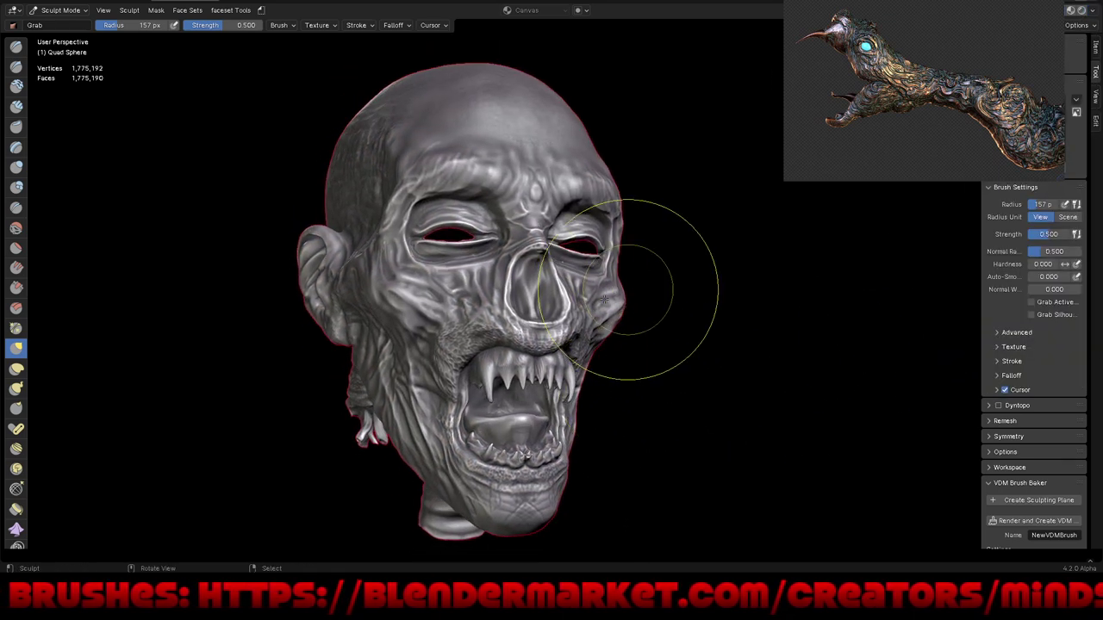
Step: Switch to the Draw sculpt brush from Quick Favorites
key("q")
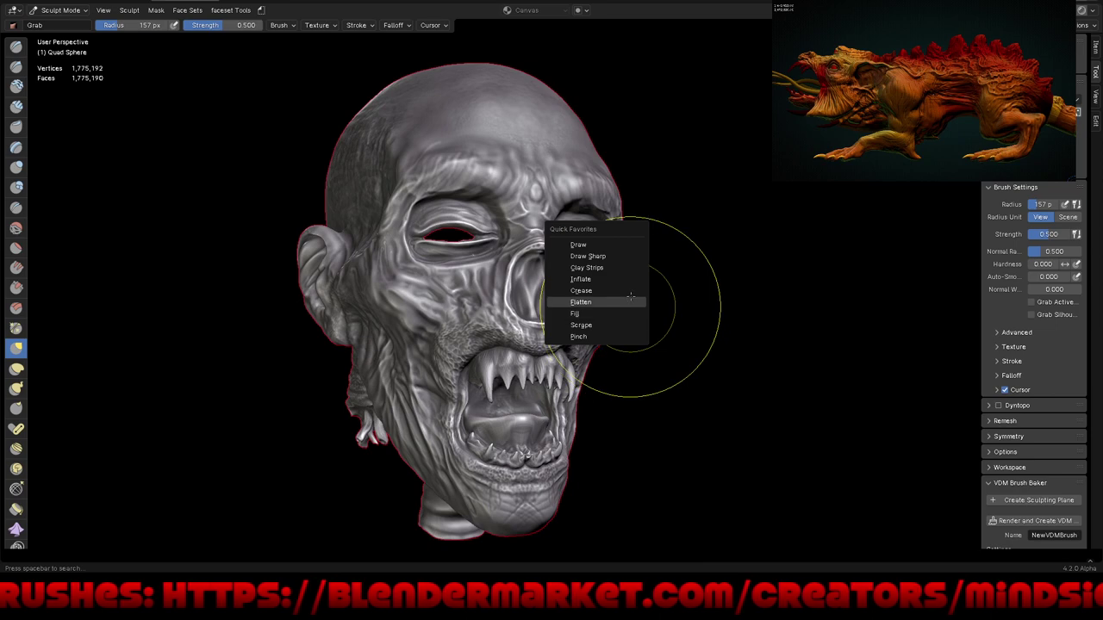
left_click(590, 245)
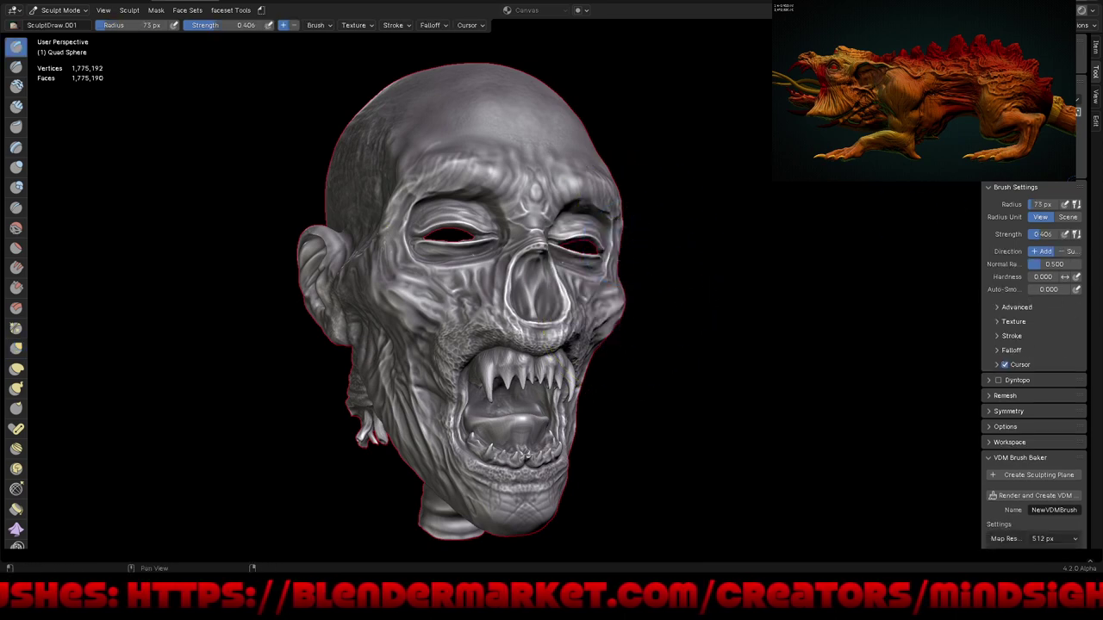
key("shift+space")
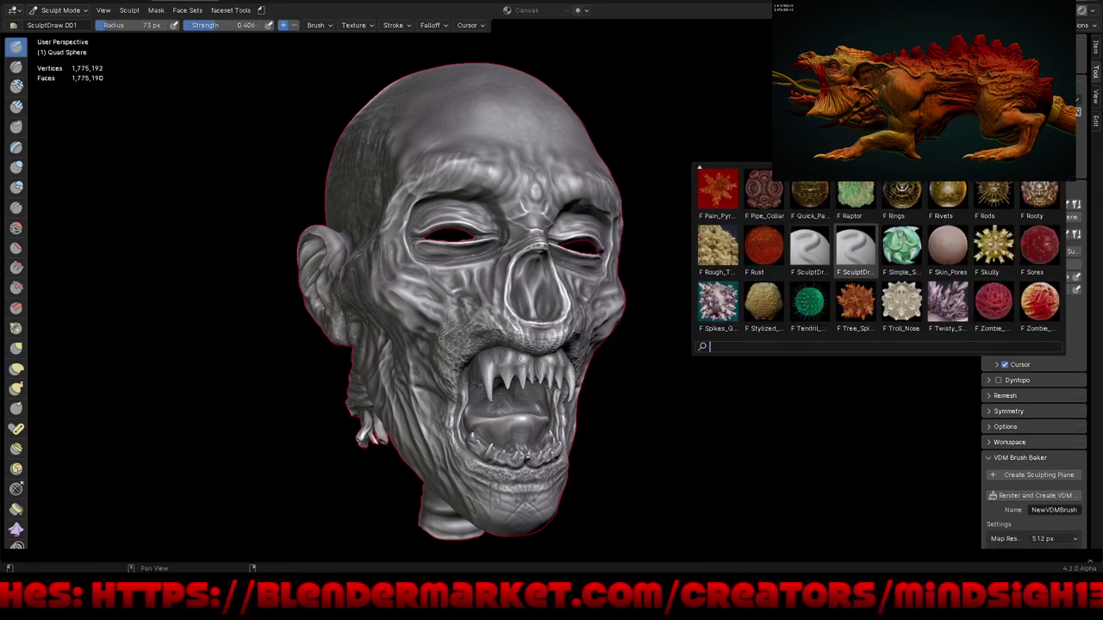
left_click(855, 249)
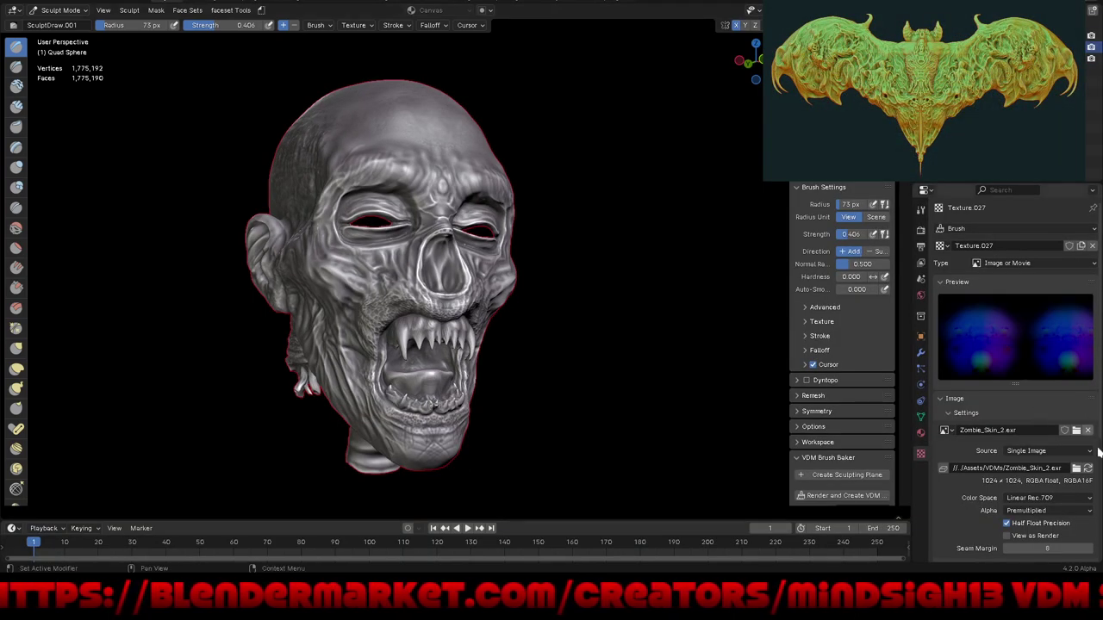
Step: Load Twisty_Spikes.exr from the VDM_Final folder as the brush texture
left_click(1076, 432)
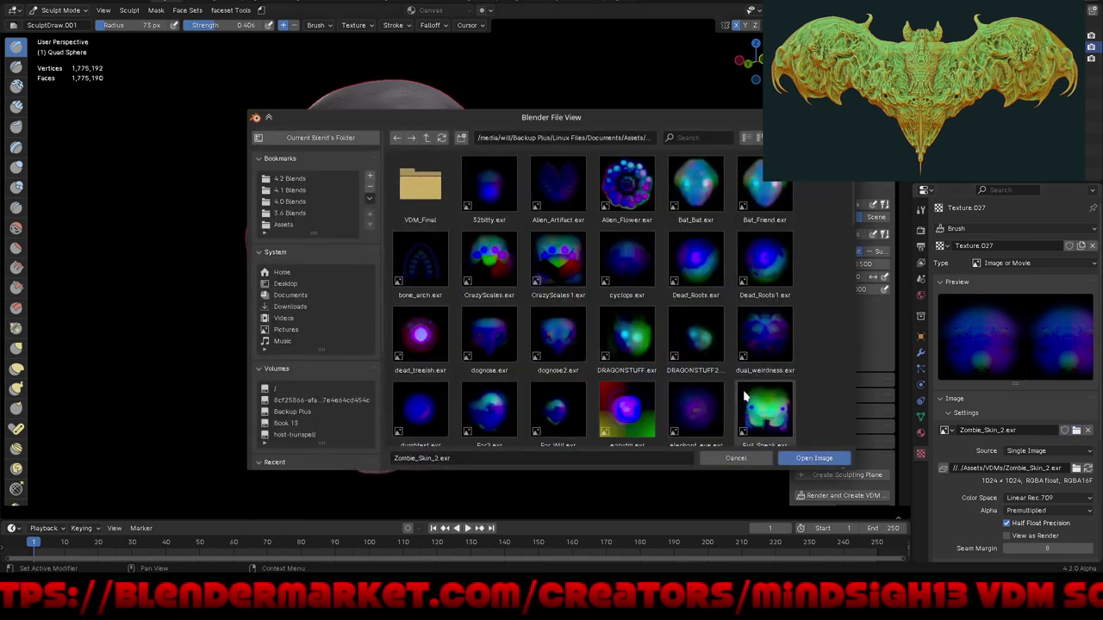
double_click(424, 196)
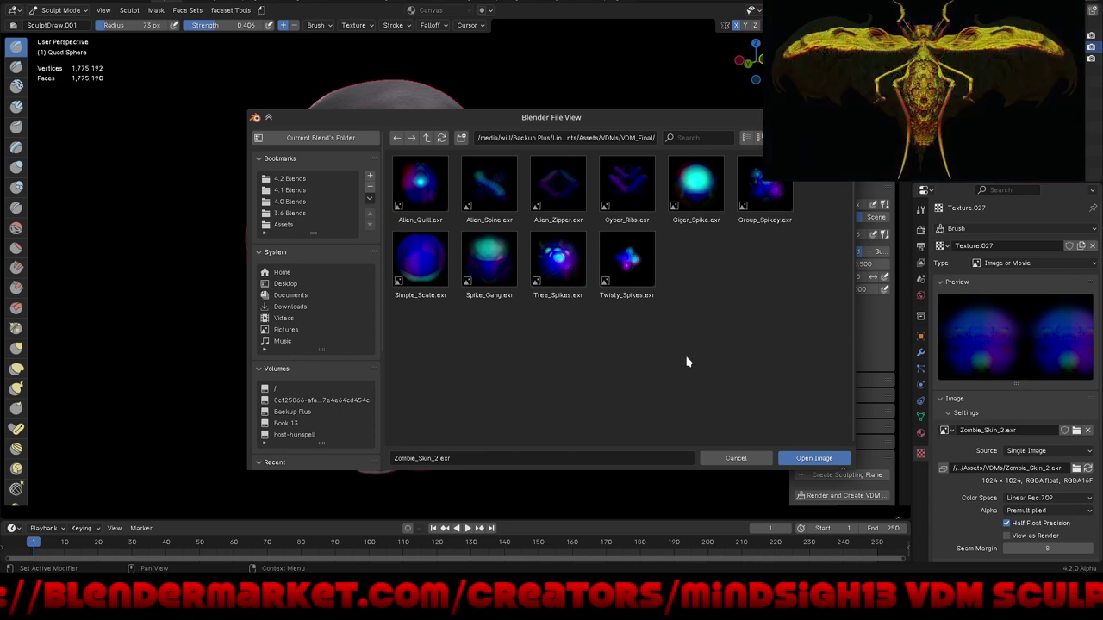
double_click(627, 265)
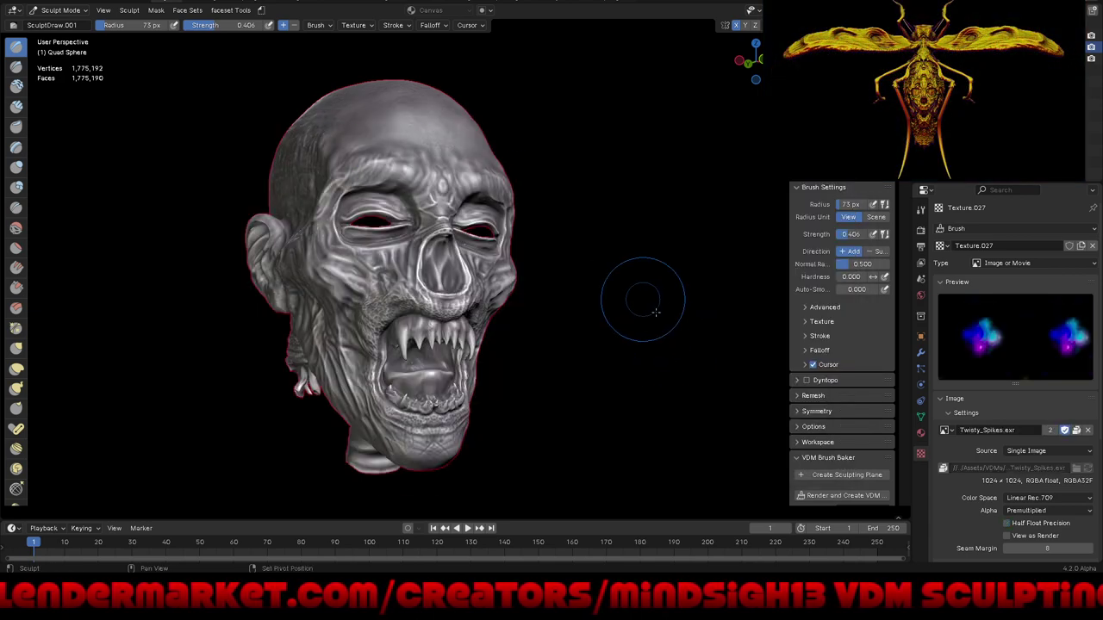
Step: Stamp twisty spikes across the top of the head in a maximized viewport, then undo them
middle_click_drag(643, 301, 657, 319)
key("ctrl+space")
mouse_move(674, 276)
middle_mouse_down("ctrl")
mouse_move(729, 333)
mouse_move(687, 343)
middle_mouse_up("ctrl")
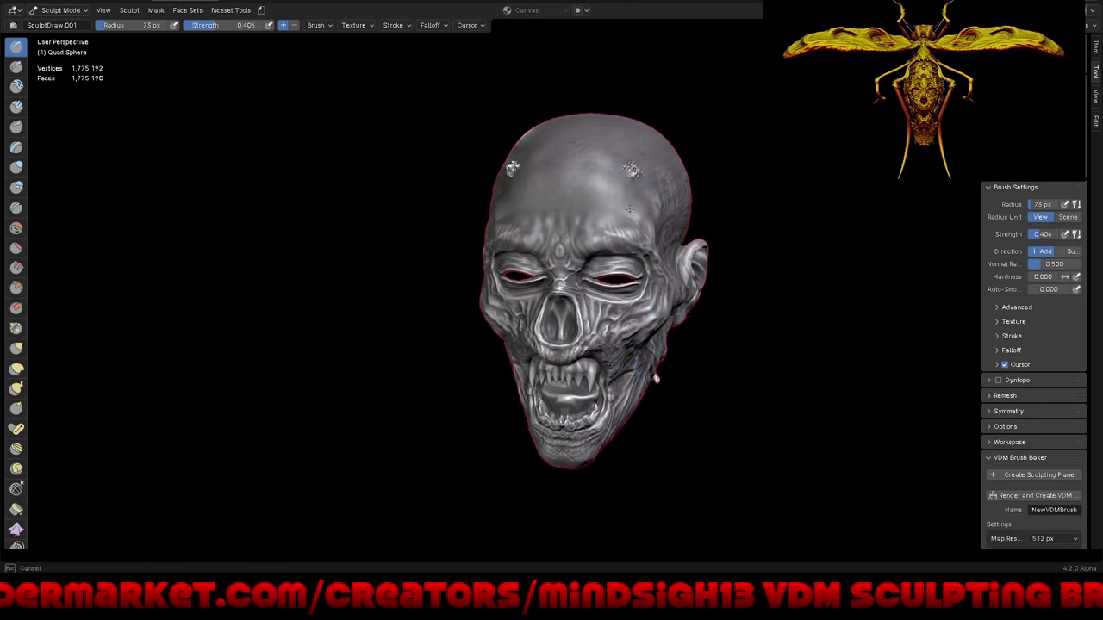
mouse_move(629, 209)
left_mouse_down()
mouse_move(625, 172)
mouse_move(603, 151)
mouse_move(515, 280)
left_mouse_up()
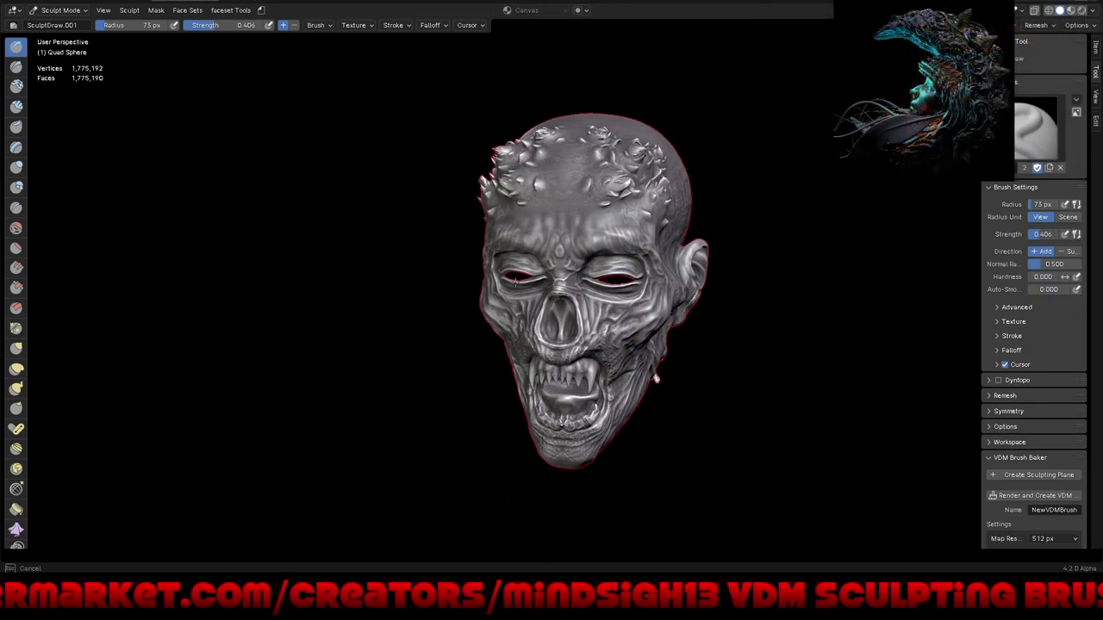
key("ctrl+z")
key("ctrl+z")
mouse_move(513, 278)
middle_mouse_down()
mouse_move(714, 319)
mouse_move(776, 310)
mouse_move(771, 327)
middle_mouse_up()
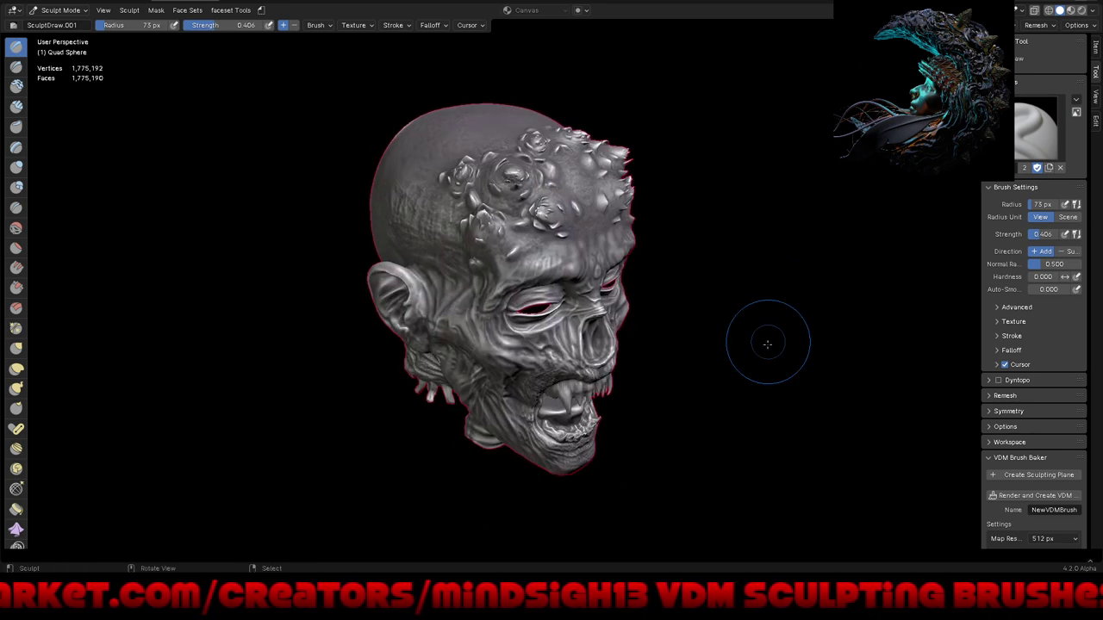
middle_click_drag(743, 371, 743, 335)
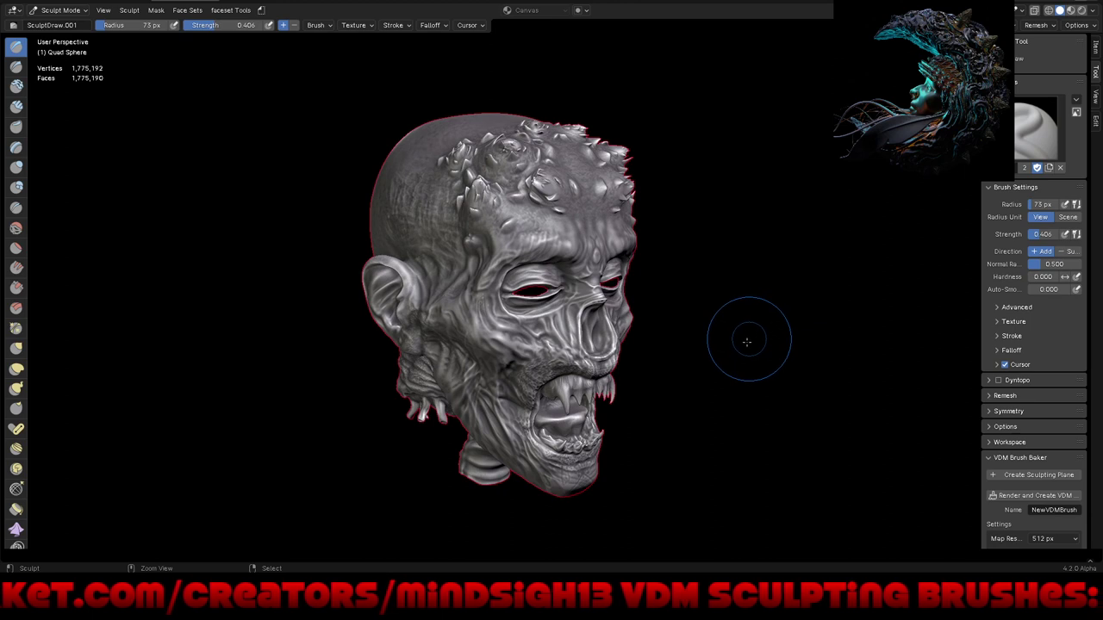
key("ctrl+z")
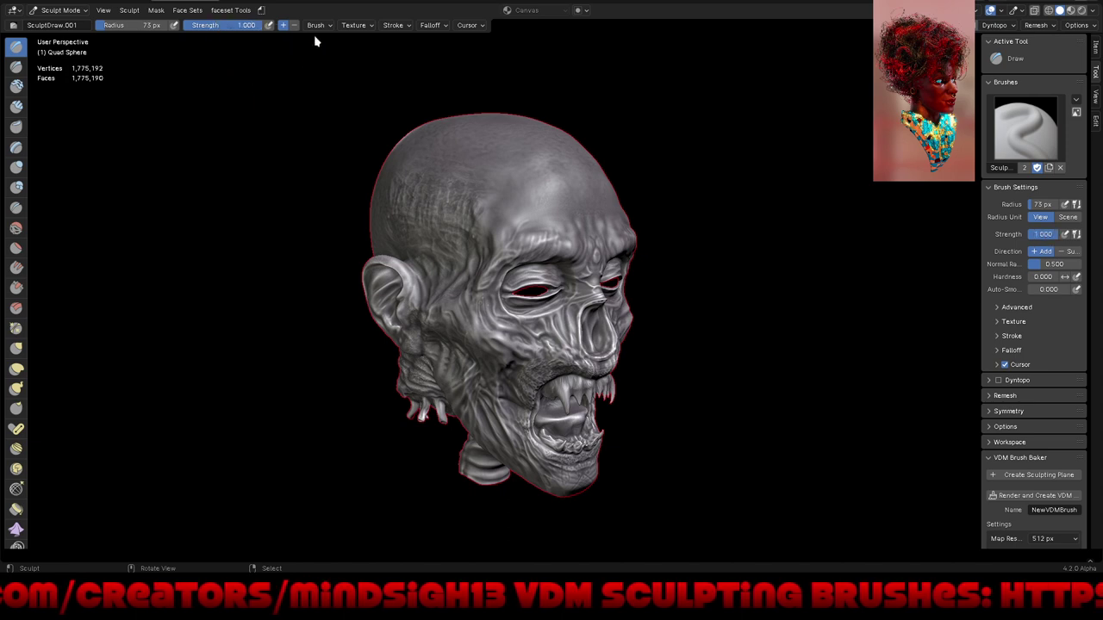
Step: Stamp spiky VDM shapes on the scalp and right side, then undo to a bald head
left_click_drag(497, 167, 604, 267)
mouse_move(735, 395)
middle_mouse_down()
mouse_move(679, 376)
mouse_move(693, 400)
mouse_move(664, 448)
mouse_move(676, 546)
mouse_move(628, 427)
mouse_move(686, 443)
mouse_move(722, 436)
mouse_move(696, 443)
mouse_move(699, 431)
middle_mouse_up()
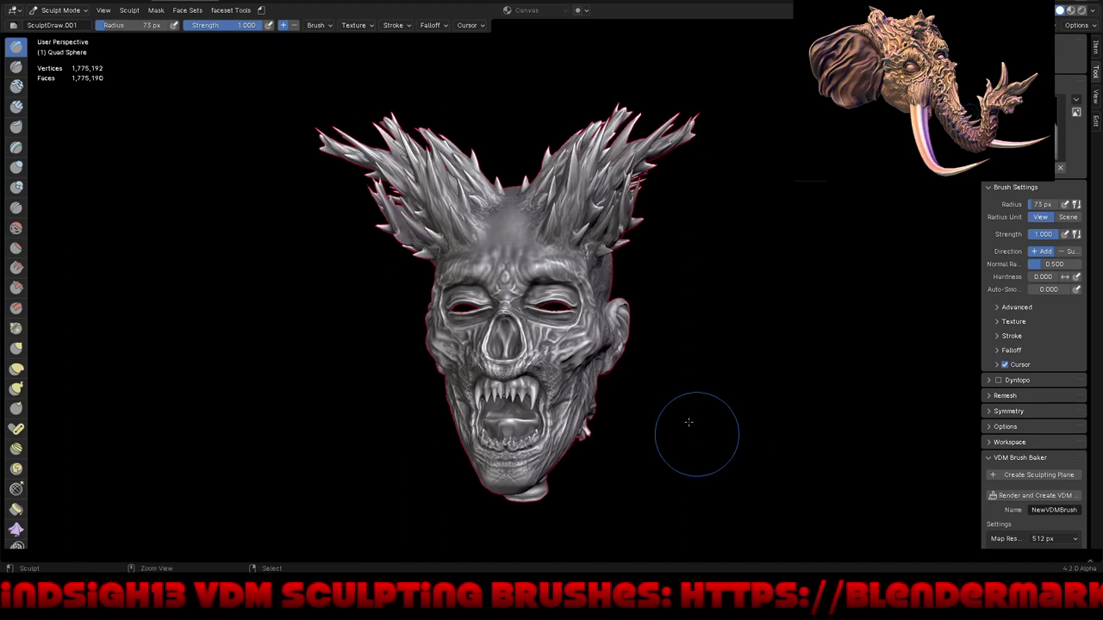
key("ctrl+z")
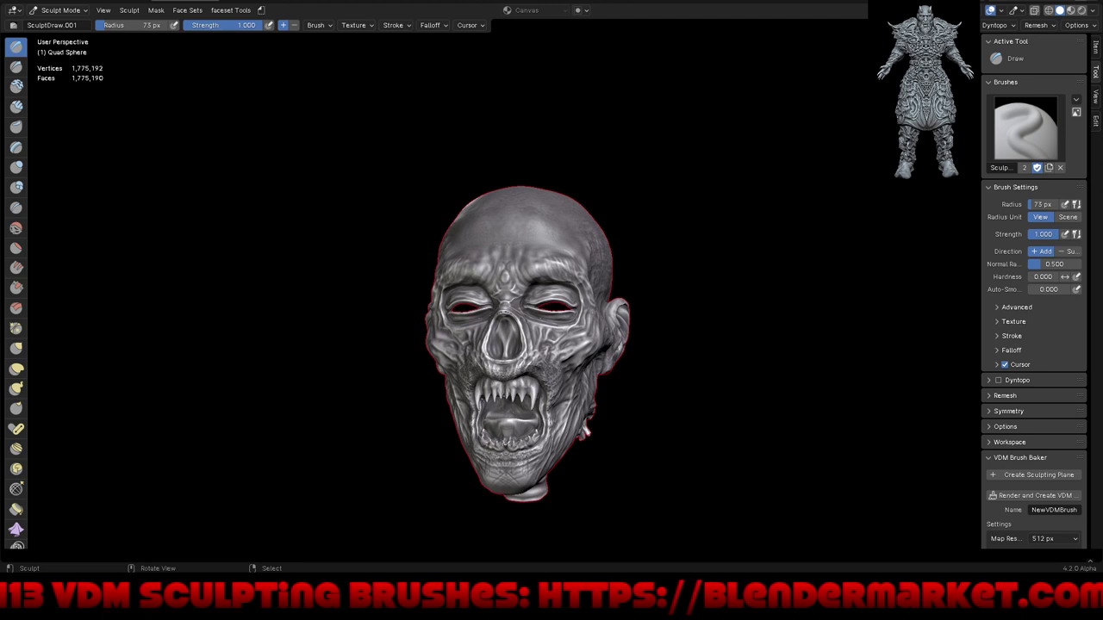
left_click(985, 12)
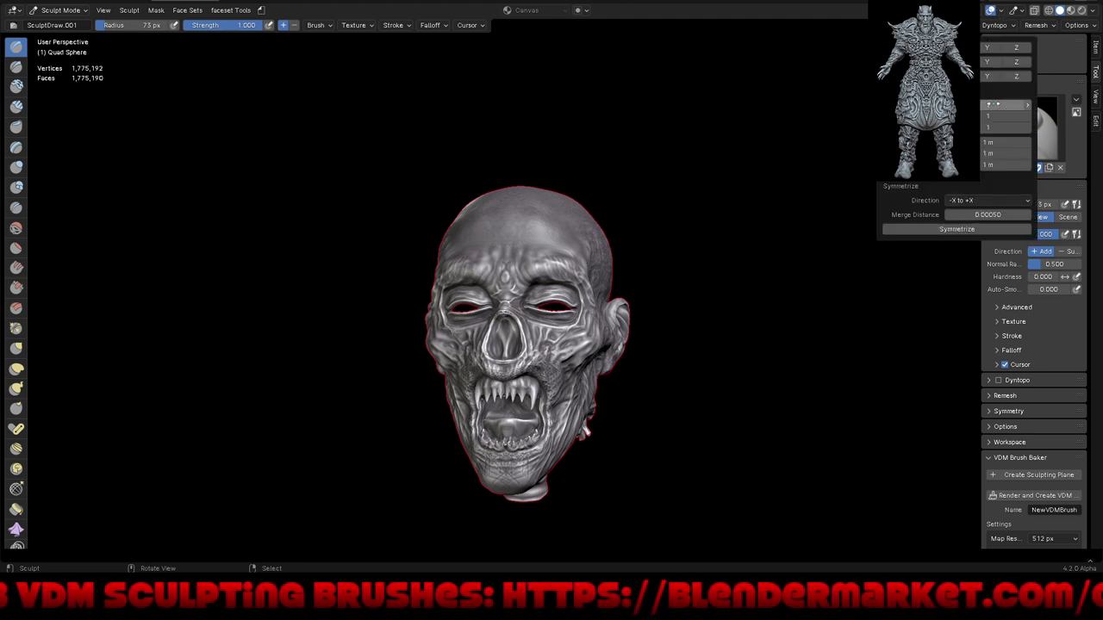
left_click(1028, 130)
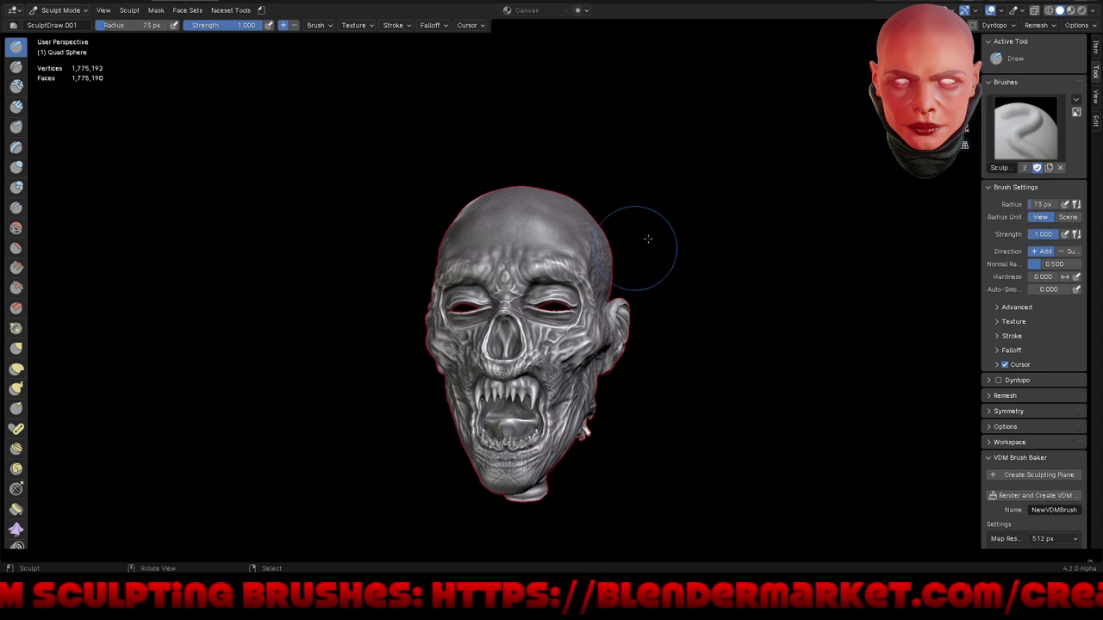
middle_click_drag(640, 239, 660, 310)
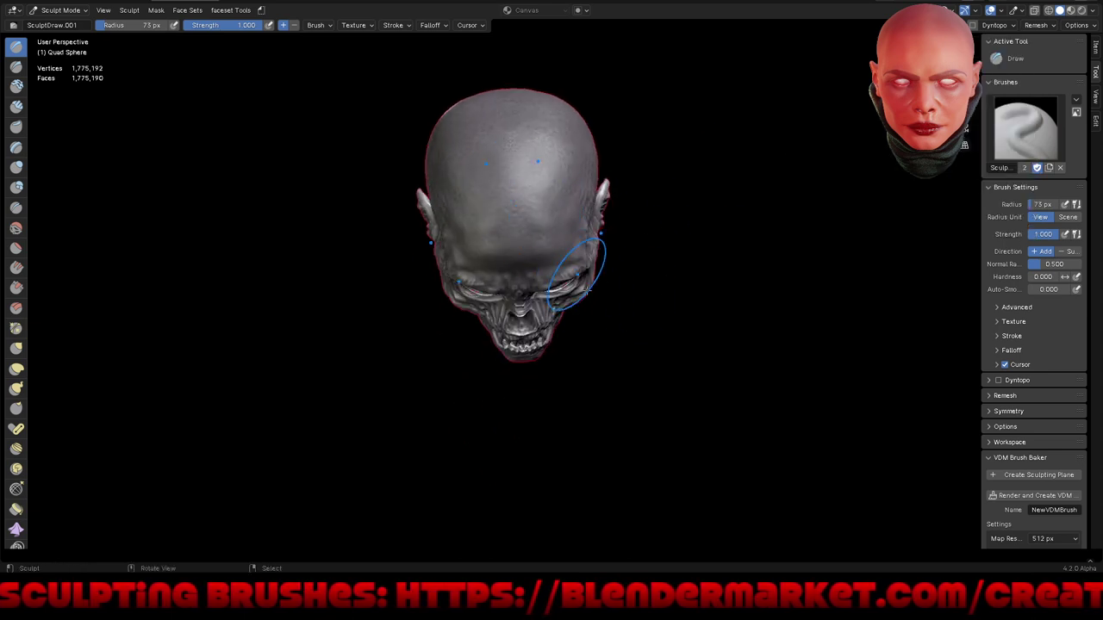
key("KP_7")
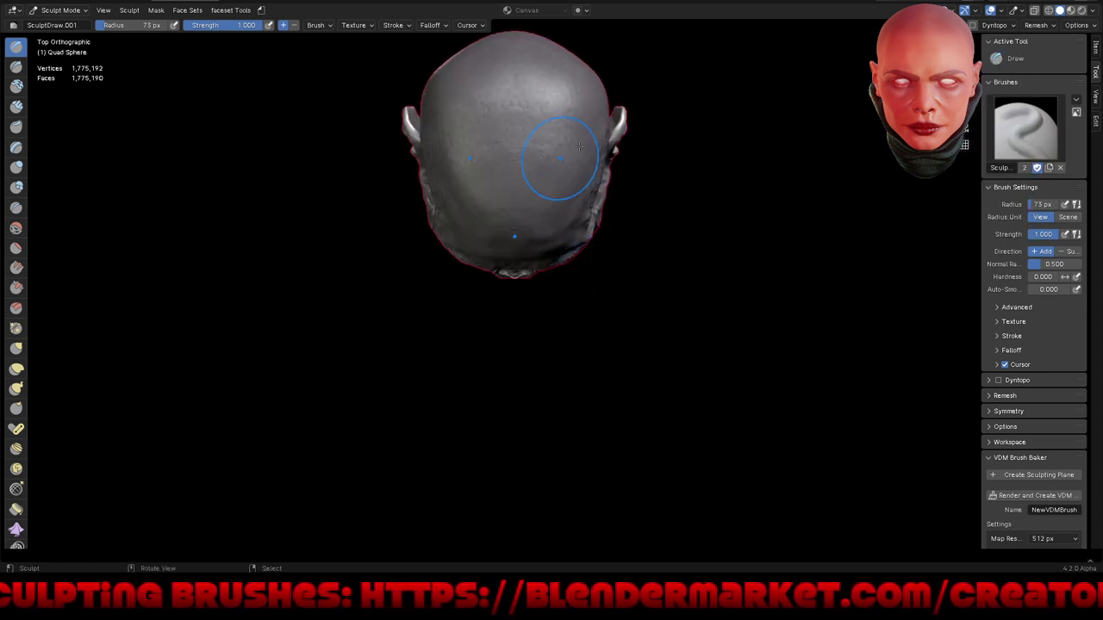
middle_click_drag(580, 125, 569, 225, "shift")
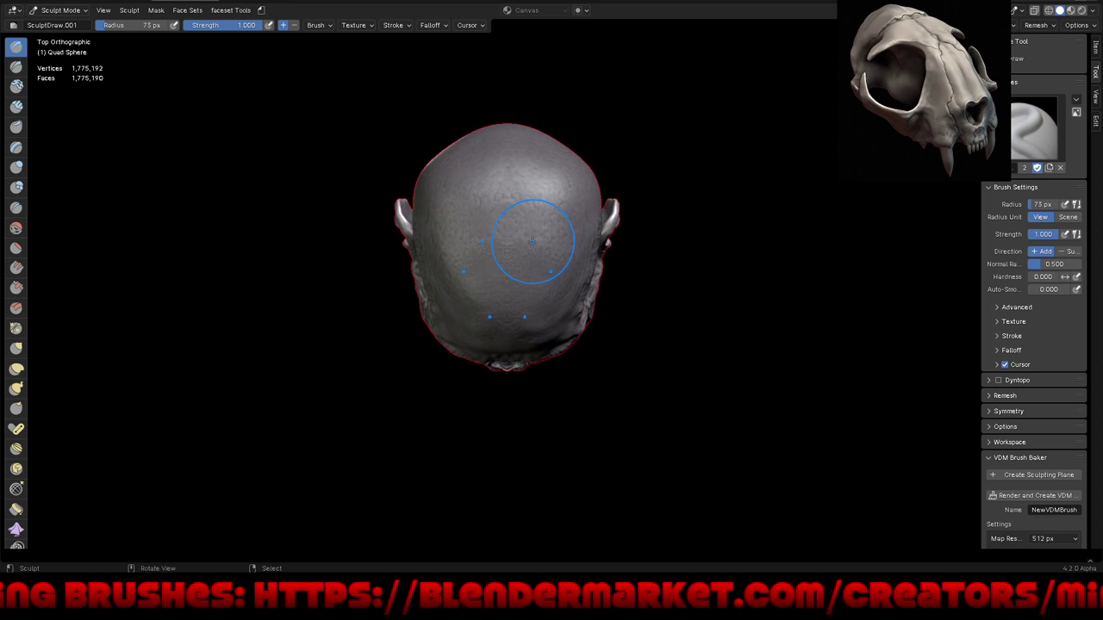
left_click_drag(544, 231, 521, 315)
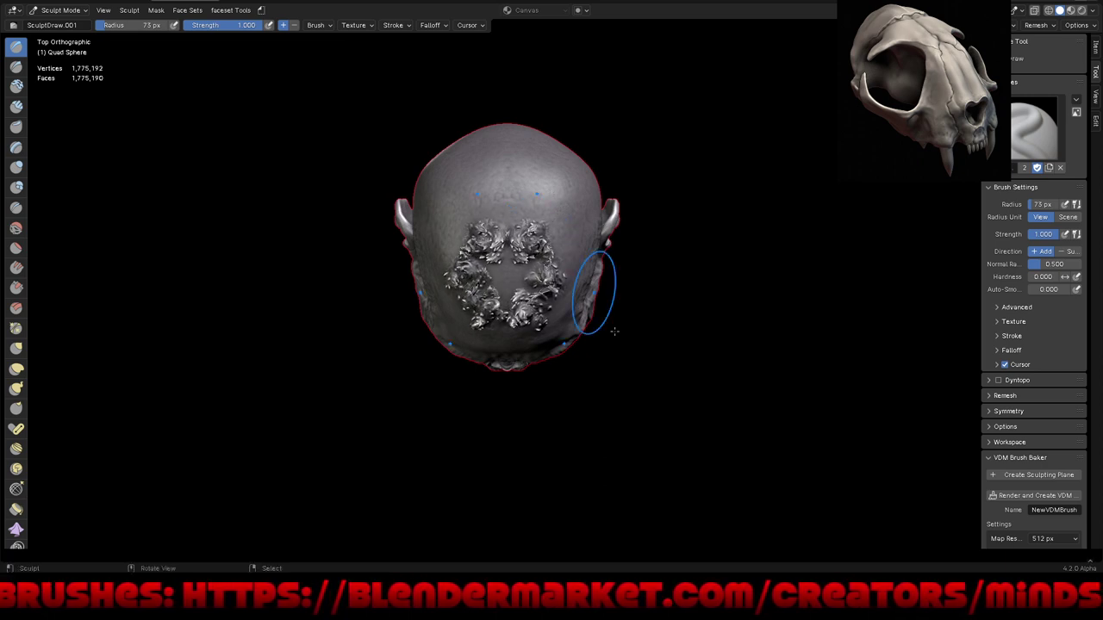
mouse_move(595, 293)
middle_mouse_down()
mouse_move(732, 295)
mouse_move(660, 249)
mouse_move(657, 233)
mouse_move(646, 305)
mouse_move(739, 307)
mouse_move(689, 321)
mouse_move(732, 347)
mouse_move(723, 342)
middle_mouse_up()
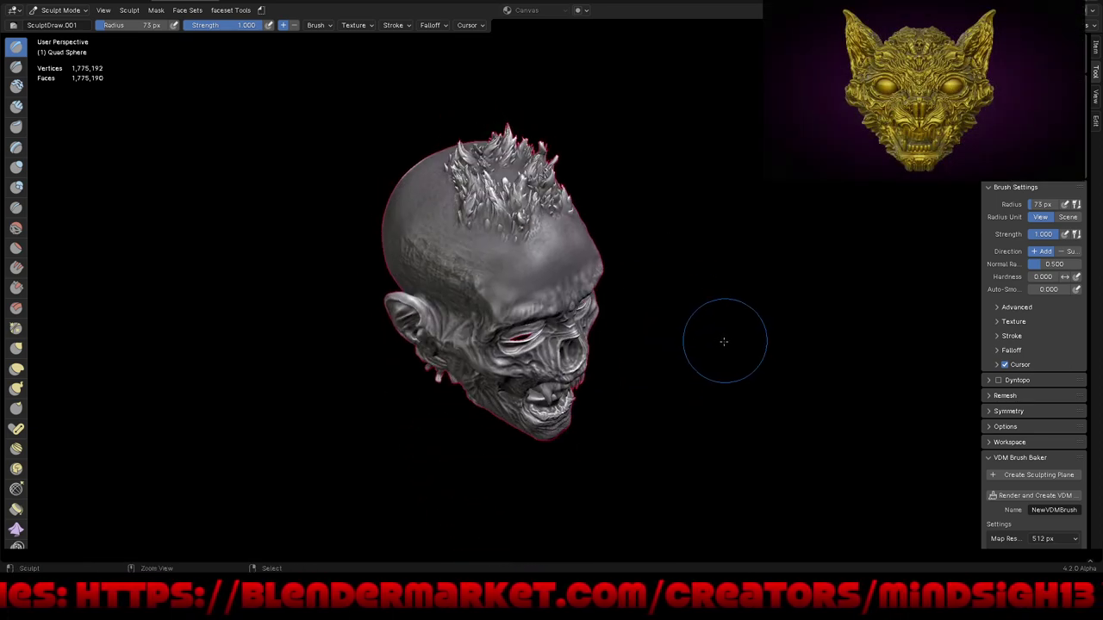
key("ctrl+z")
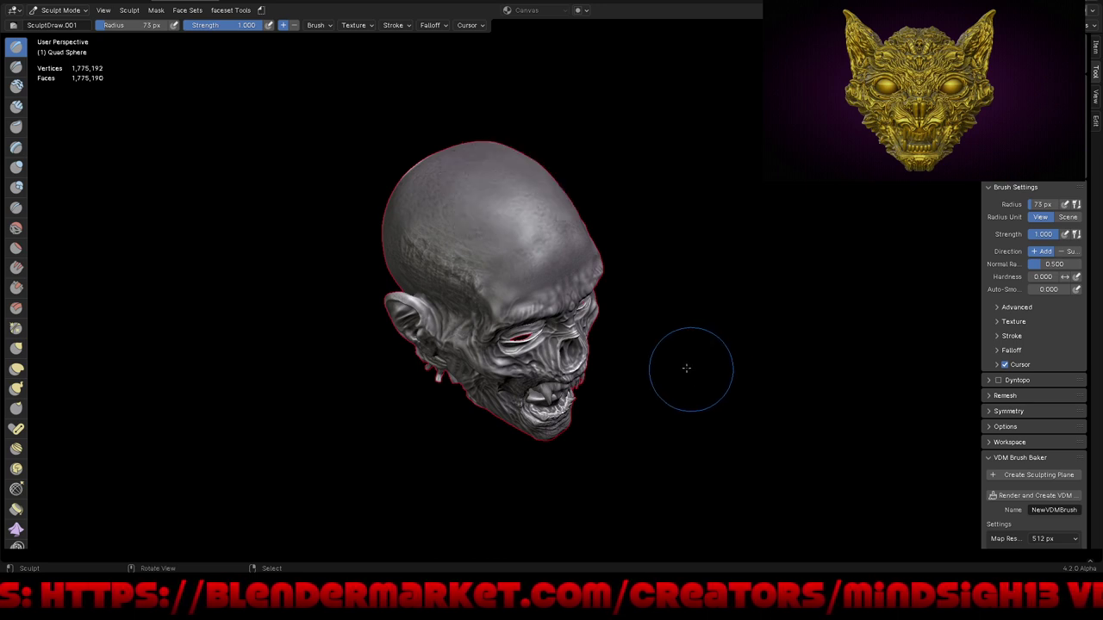
mouse_move(696, 338)
middle_mouse_down()
mouse_move(699, 310)
mouse_move(664, 351)
middle_mouse_up()
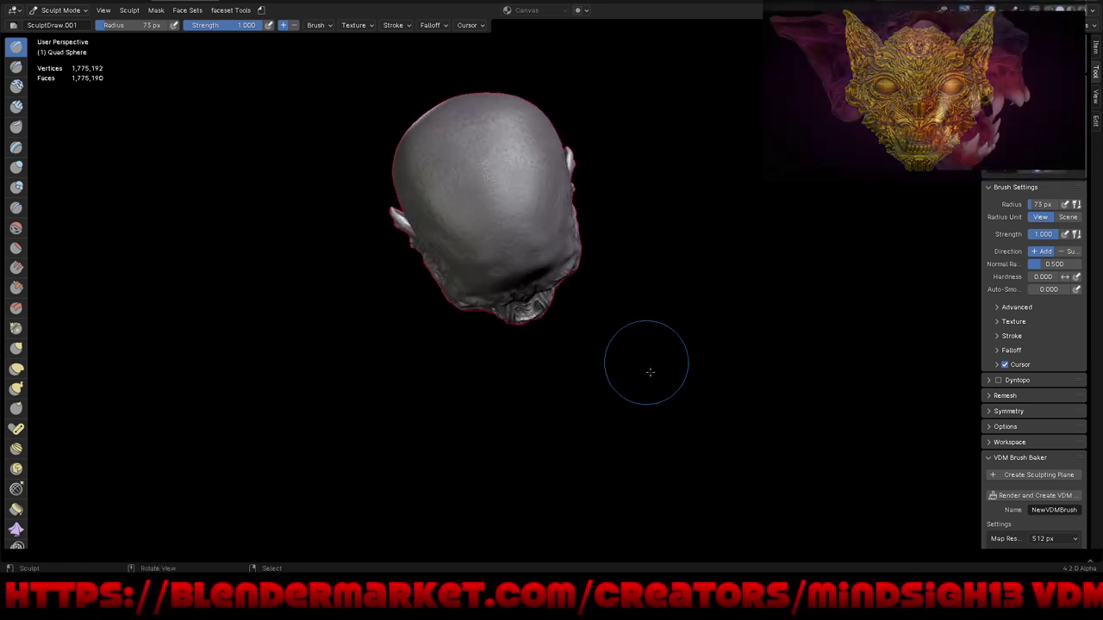
middle_click_drag(669, 404, 658, 373, "alt")
mouse_move(664, 263)
middle_mouse_down("shift")
mouse_move(716, 361)
mouse_move(706, 372)
middle_mouse_up("shift")
Step: Switch to the Grab brush and set its radius to 112 px
key("g")
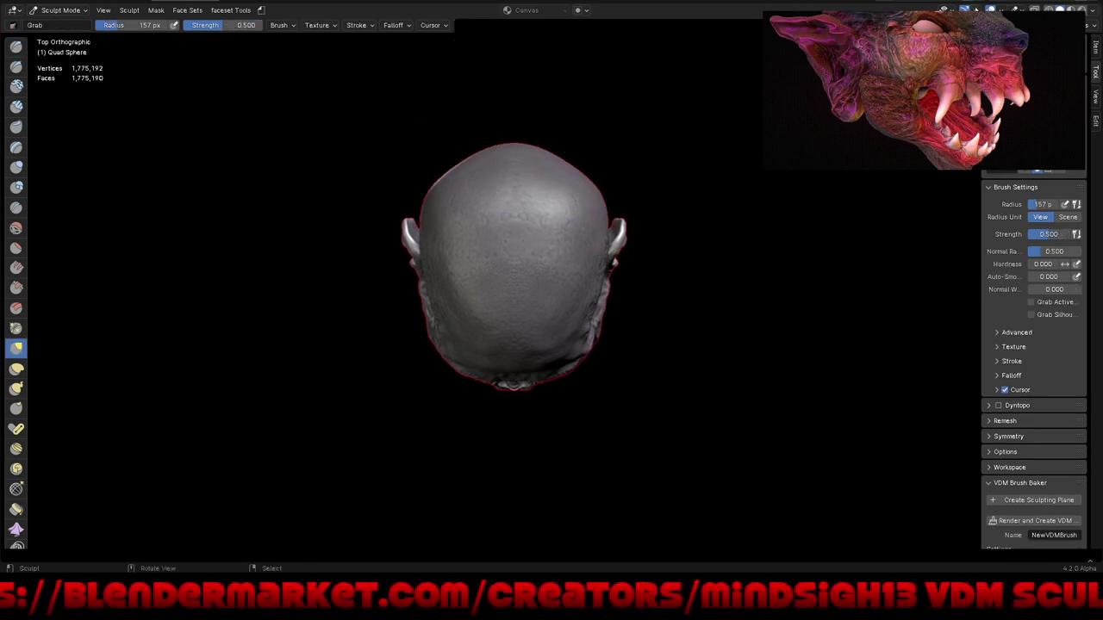
key("ctrl+shift+x")
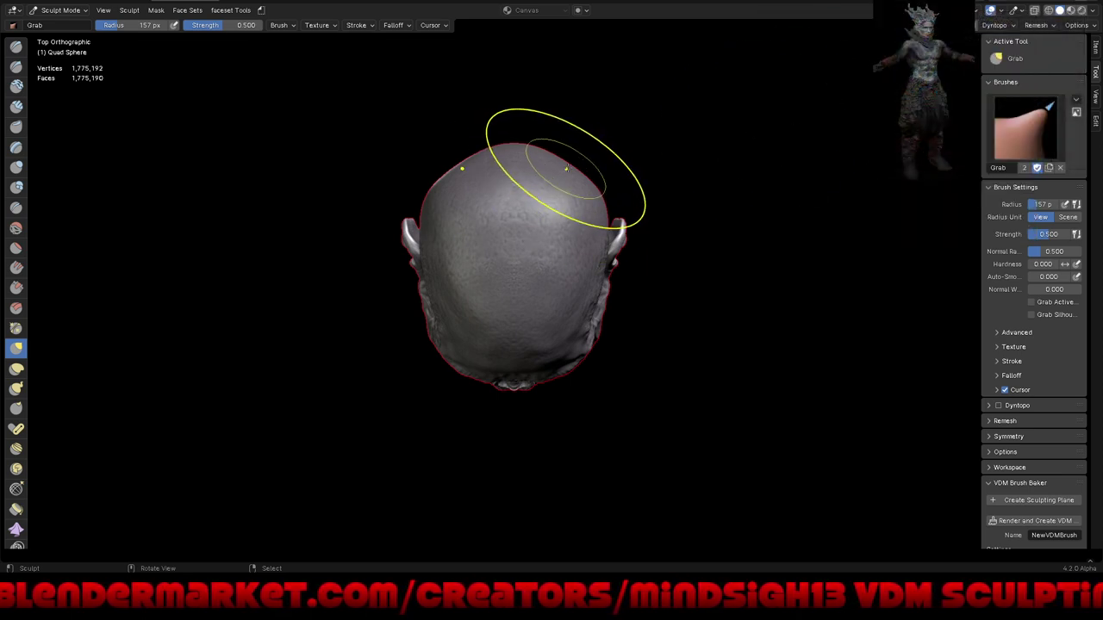
key("f")
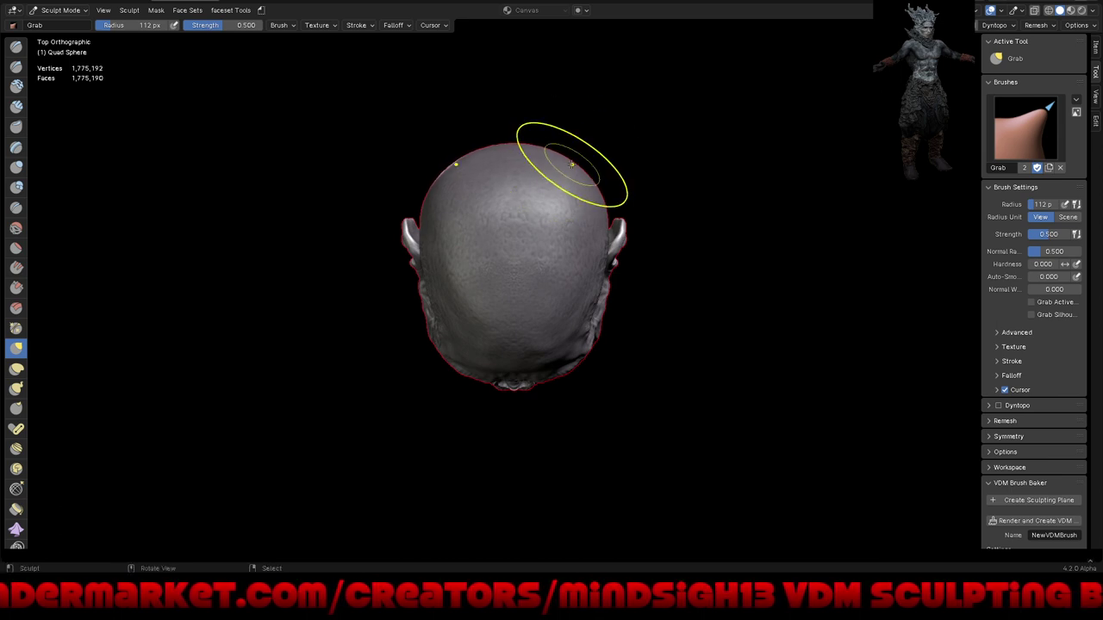
left_click(627, 211)
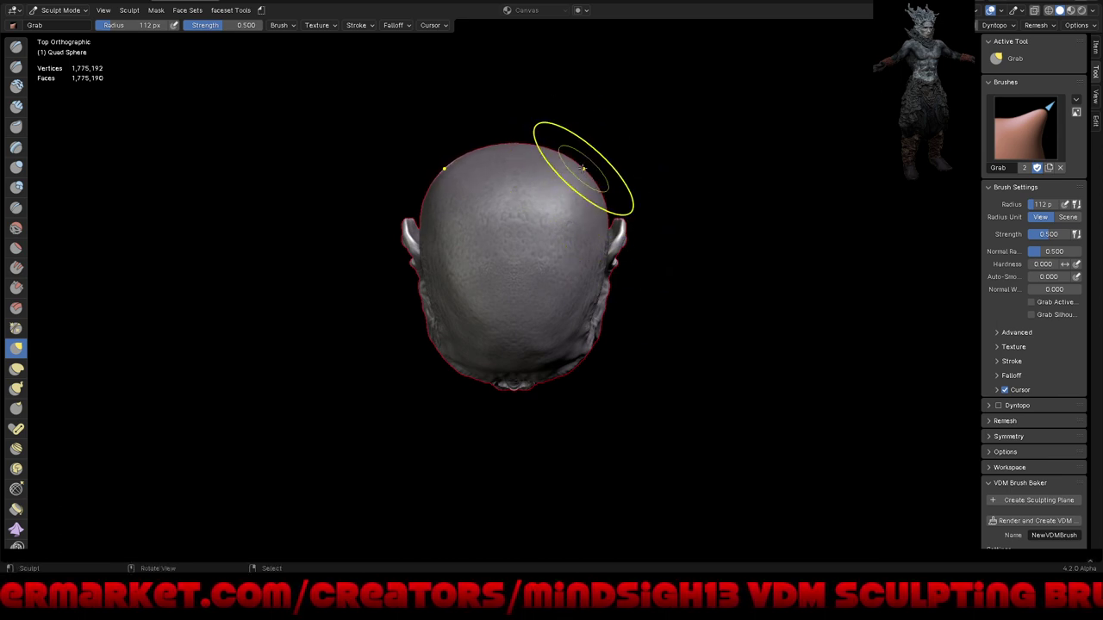
Step: Pull the flesh at the back of the neck and orbit around to inspect it
mouse_move(536, 161)
middle_mouse_down()
mouse_move(580, 222)
mouse_move(539, 177)
middle_mouse_up()
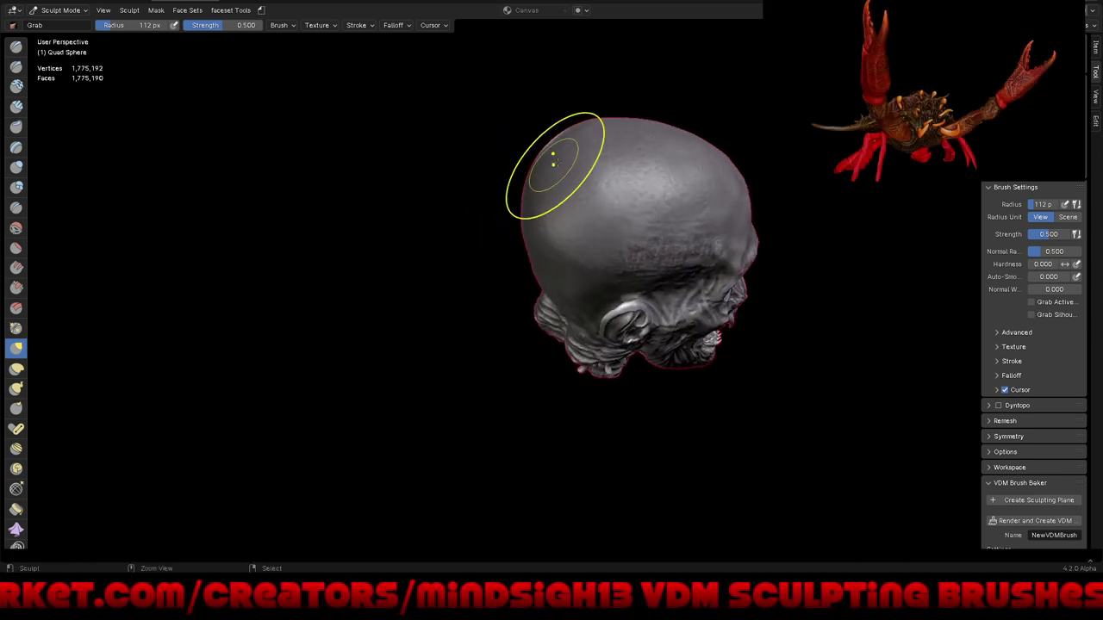
mouse_move(531, 284)
middle_mouse_down()
mouse_move(704, 204)
mouse_move(591, 271)
middle_mouse_up()
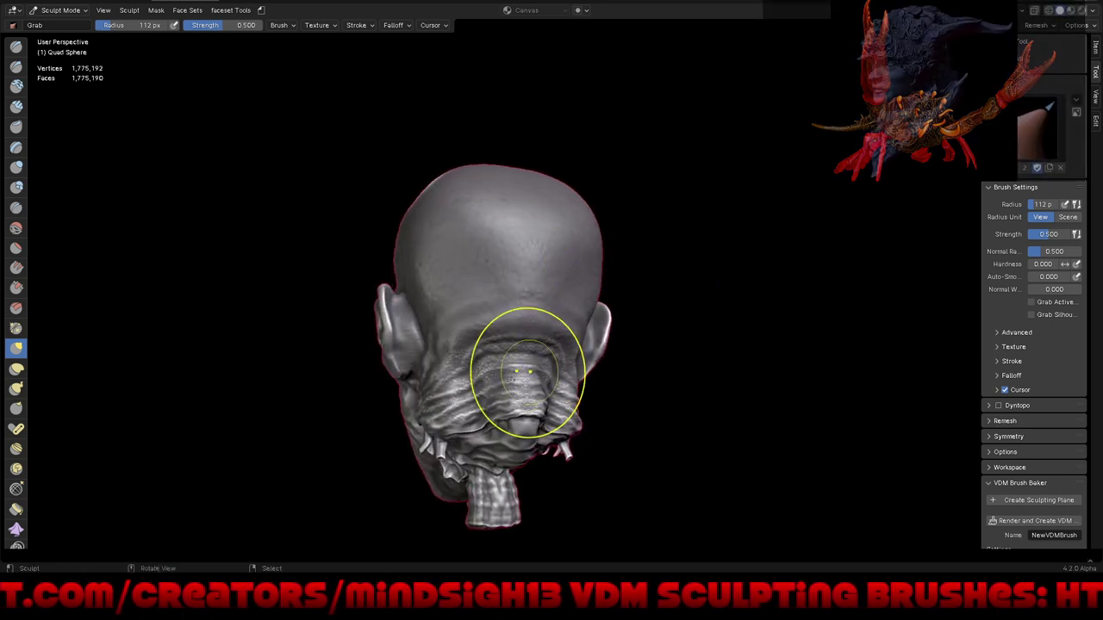
left_click_drag(523, 411, 532, 414)
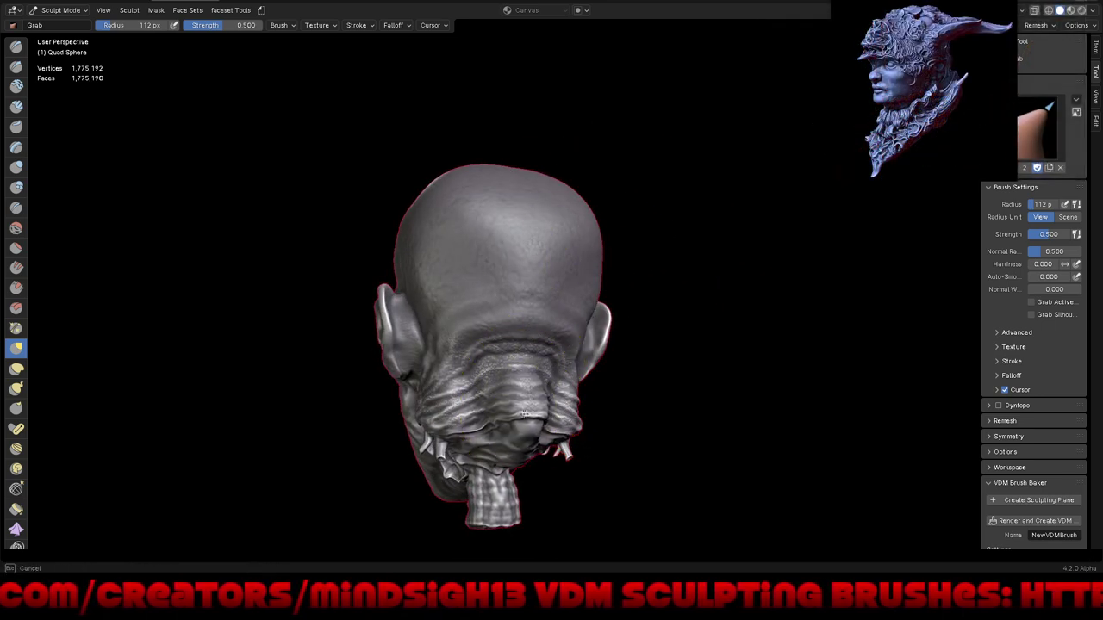
mouse_move(523, 414)
middle_mouse_down()
mouse_move(611, 399)
mouse_move(546, 319)
middle_mouse_up()
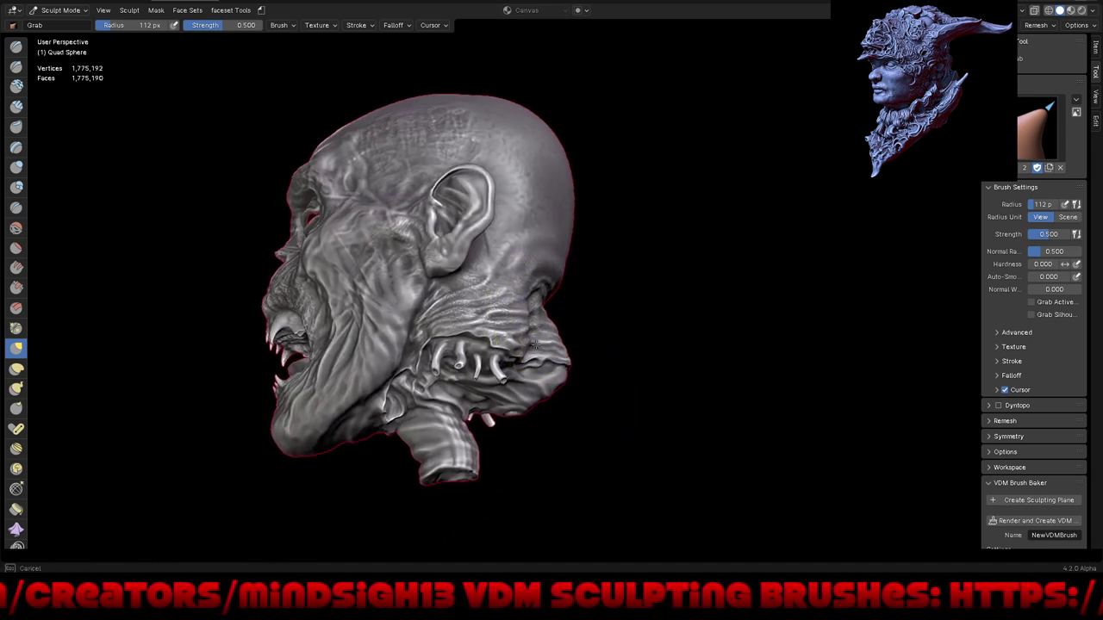
mouse_move(548, 366)
middle_mouse_down()
mouse_move(678, 388)
mouse_move(576, 417)
mouse_move(614, 375)
middle_mouse_up()
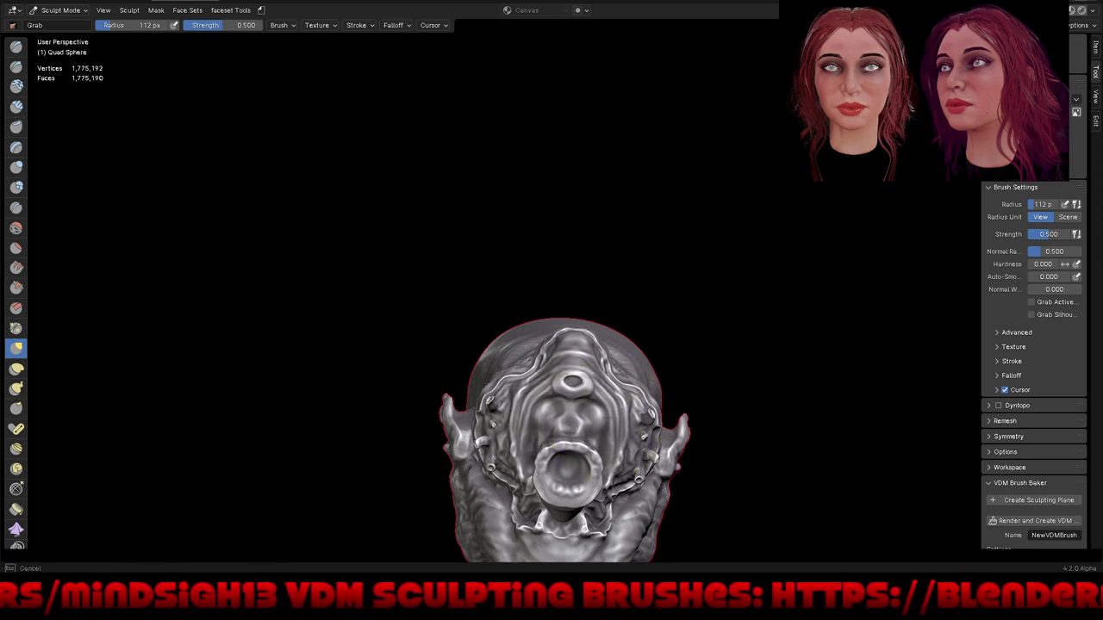
mouse_move(530, 403)
middle_mouse_down()
mouse_move(616, 419)
mouse_move(571, 333)
mouse_move(698, 352)
mouse_move(707, 365)
mouse_move(615, 319)
middle_mouse_up()
mouse_move(724, 390)
middle_mouse_down()
mouse_move(660, 376)
mouse_move(714, 370)
mouse_move(720, 350)
mouse_move(663, 384)
mouse_move(687, 394)
middle_mouse_up()
Step: Save the sculpt as zombiedudeer.blend
key("ctrl+s")
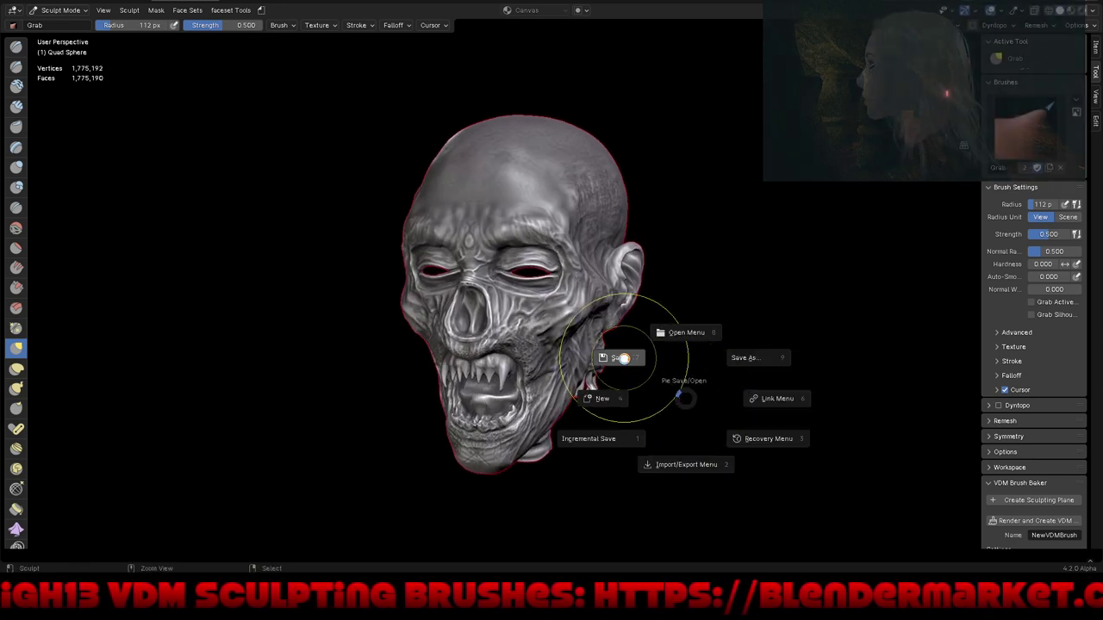
left_click(635, 376)
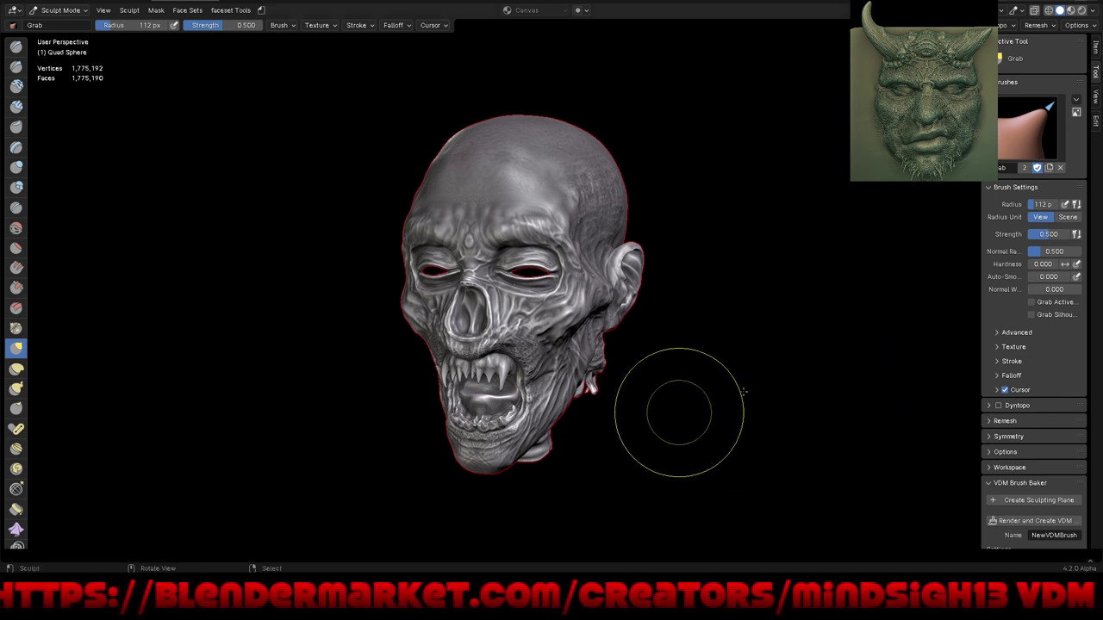
Step: Reshape the back of the skull with Grab, orbiting between side, back and front views
mouse_move(677, 406)
middle_mouse_down()
mouse_move(756, 402)
mouse_move(721, 416)
middle_mouse_up()
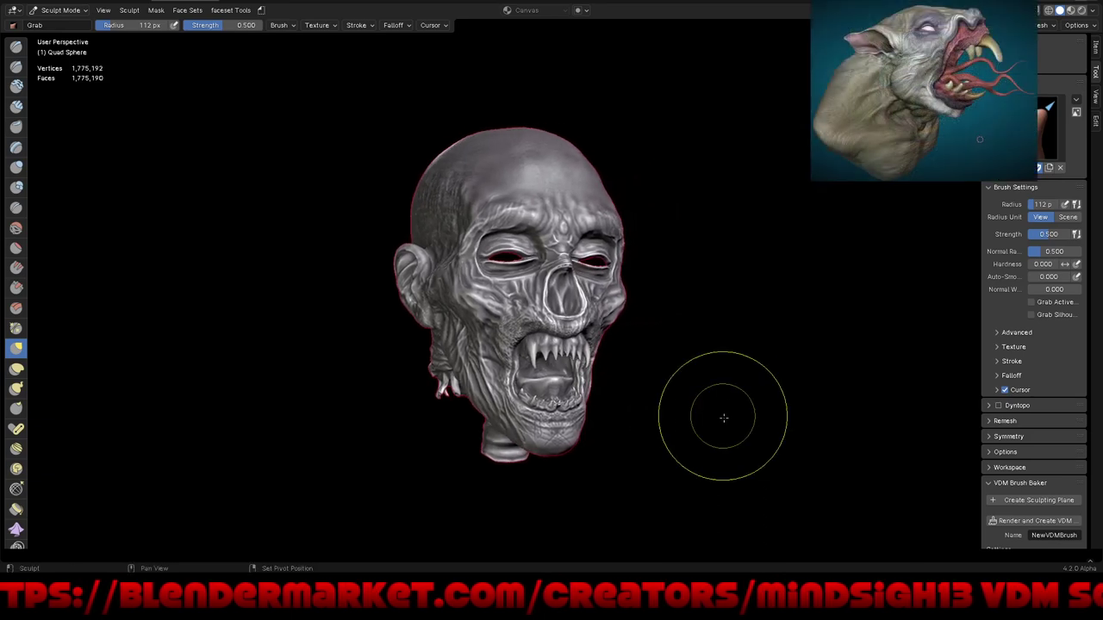
mouse_move(645, 357)
middle_mouse_down()
mouse_move(701, 350)
mouse_move(645, 356)
mouse_move(739, 374)
mouse_move(702, 387)
mouse_move(795, 382)
mouse_move(783, 374)
middle_mouse_up()
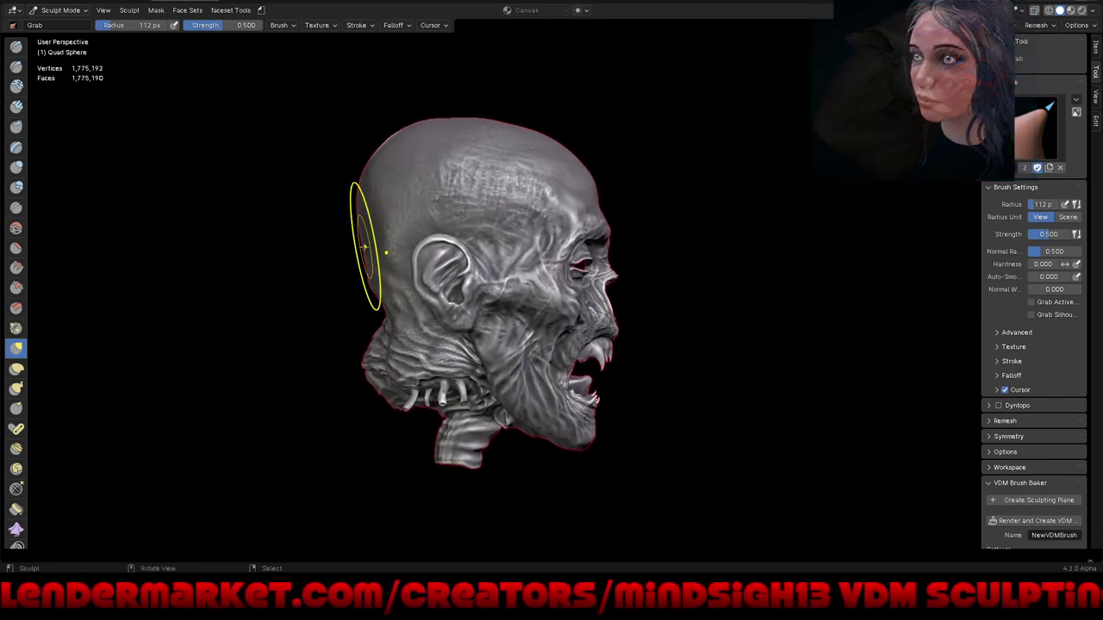
left_click_drag(360, 246, 355, 248)
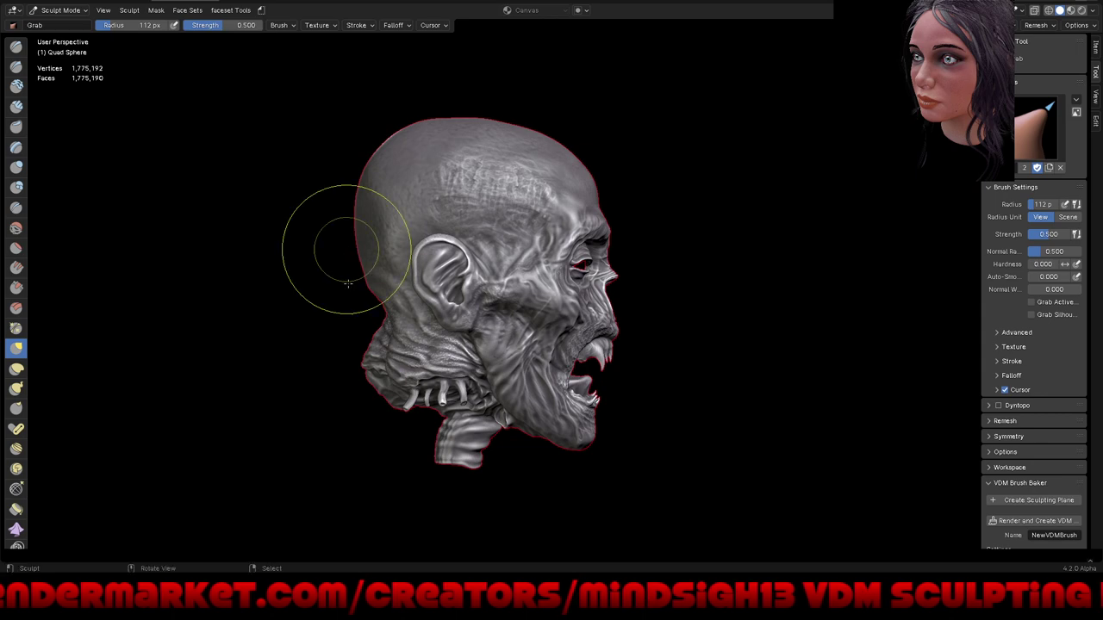
mouse_move(347, 282)
middle_mouse_down()
mouse_move(475, 318)
mouse_move(567, 305)
mouse_move(689, 328)
middle_mouse_up()
mouse_move(677, 402)
middle_mouse_down()
mouse_move(635, 374)
mouse_move(696, 369)
mouse_move(748, 387)
middle_mouse_up()
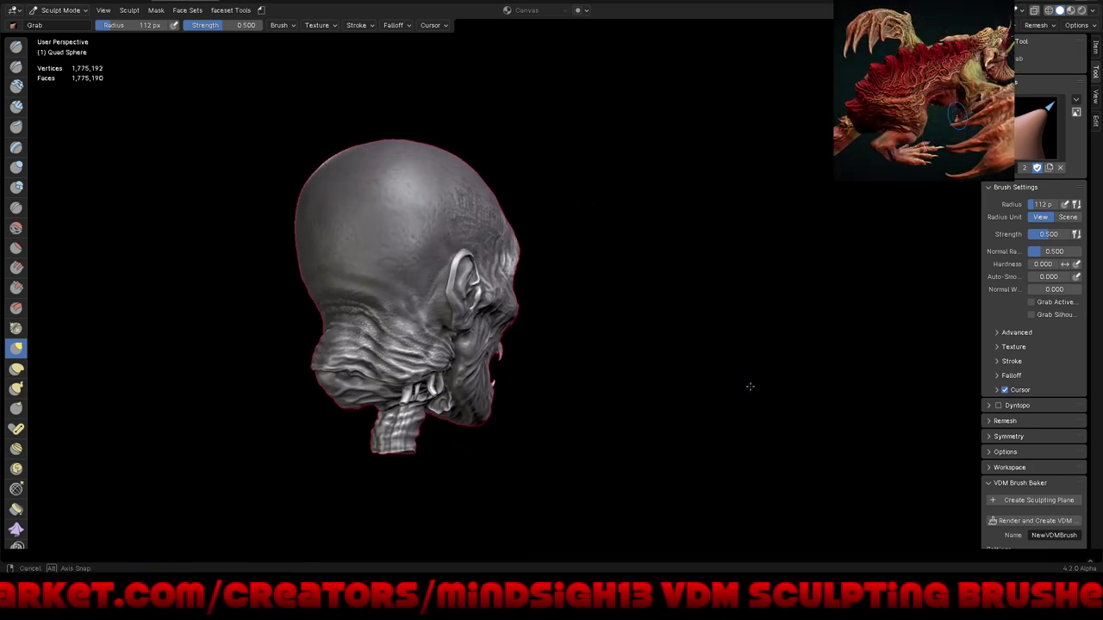
middle_click_drag(365, 345, 399, 345)
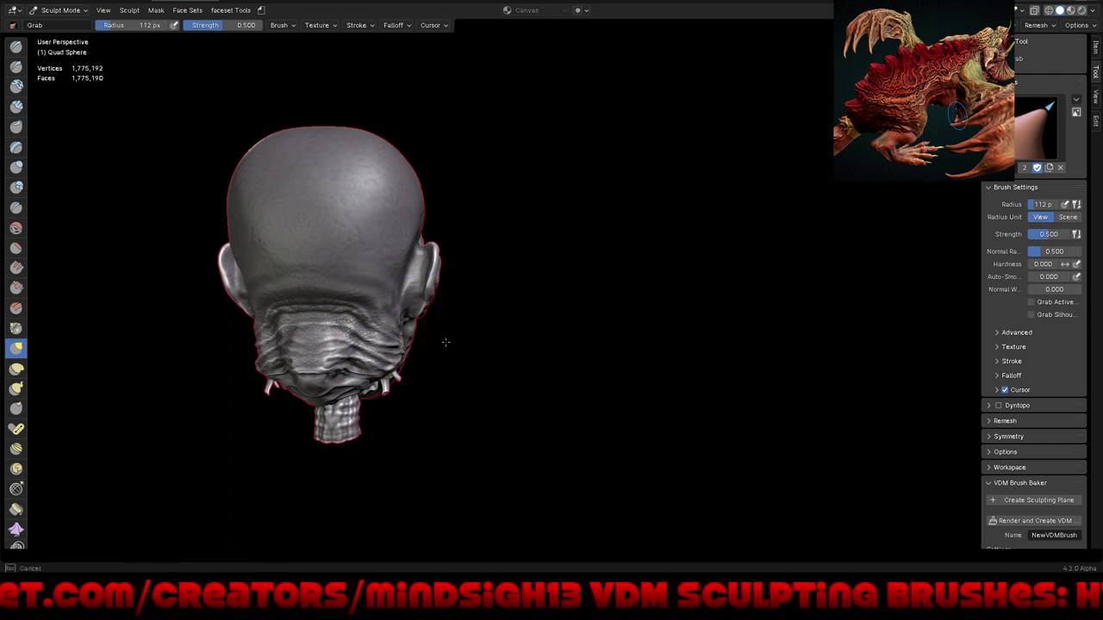
mouse_move(602, 362)
middle_mouse_down()
mouse_move(660, 349)
mouse_move(505, 344)
middle_mouse_up()
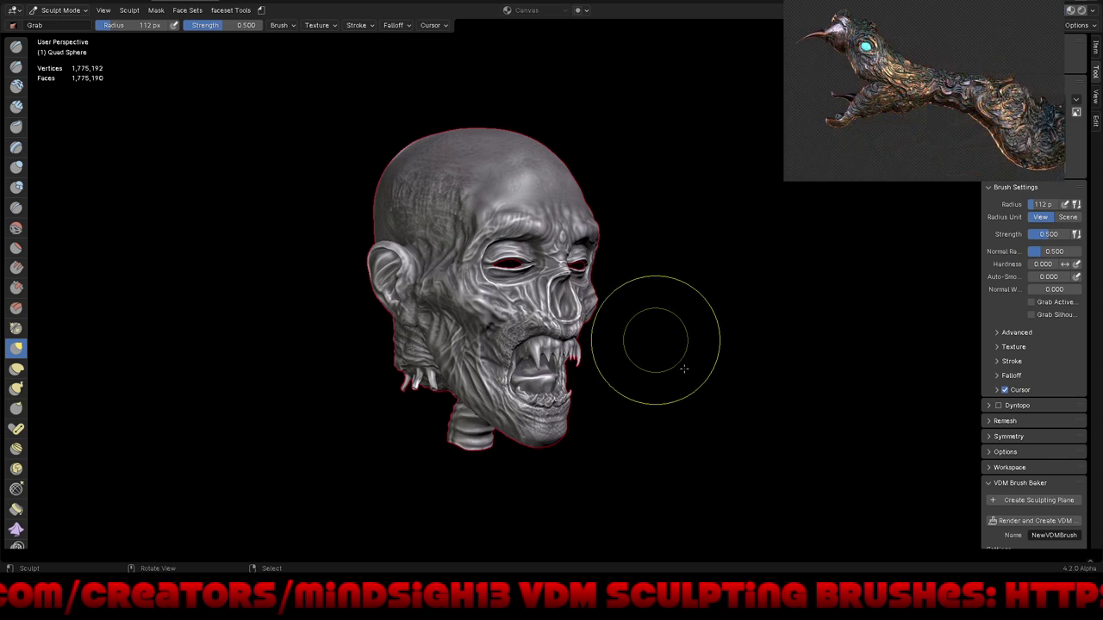
mouse_move(628, 370)
middle_mouse_down()
mouse_move(662, 348)
mouse_move(672, 377)
mouse_move(637, 376)
mouse_move(716, 384)
mouse_move(696, 381)
middle_mouse_up()
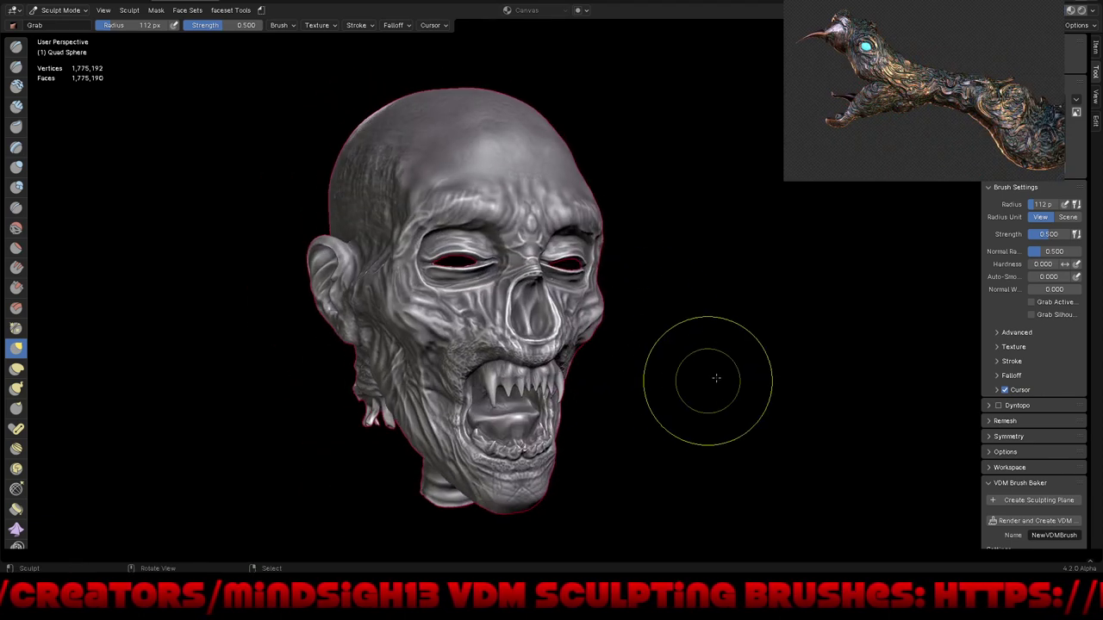
key("q")
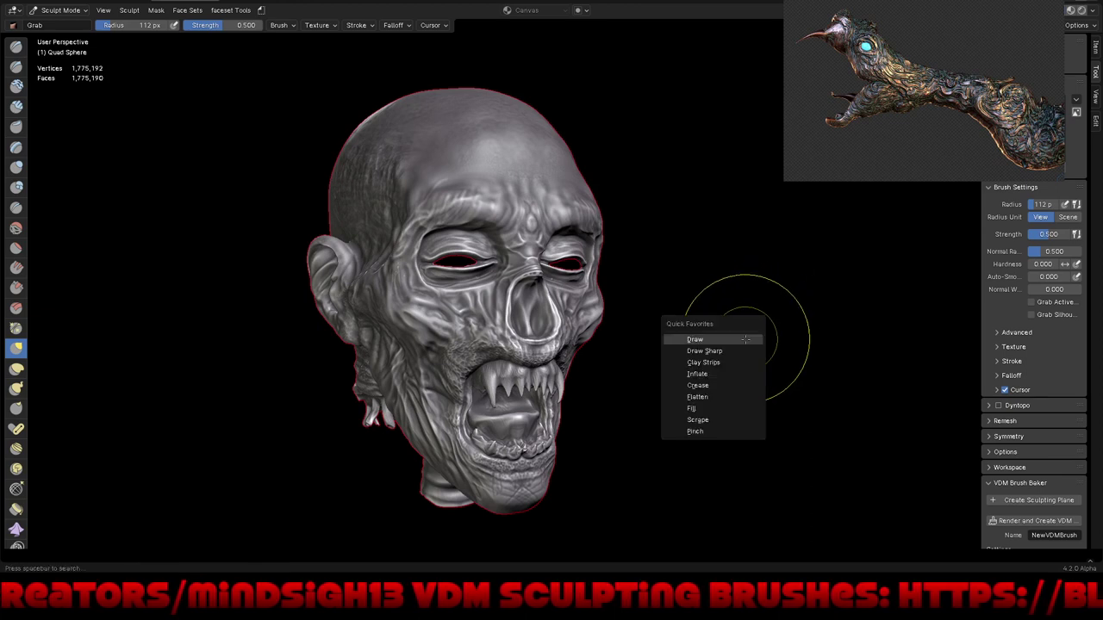
left_click(747, 340)
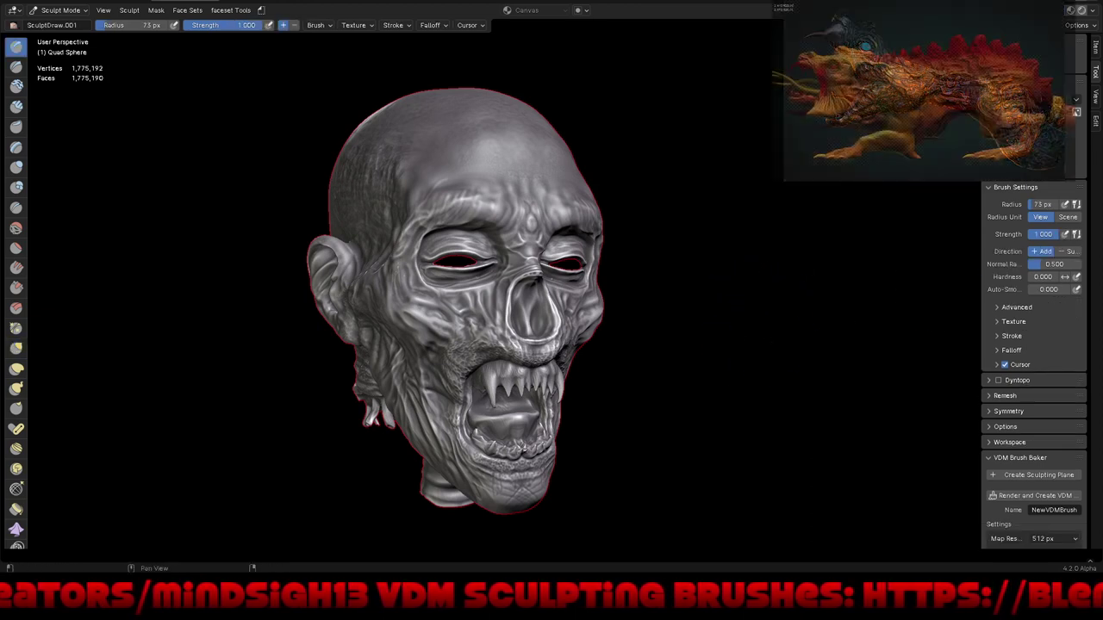
key("shift+space")
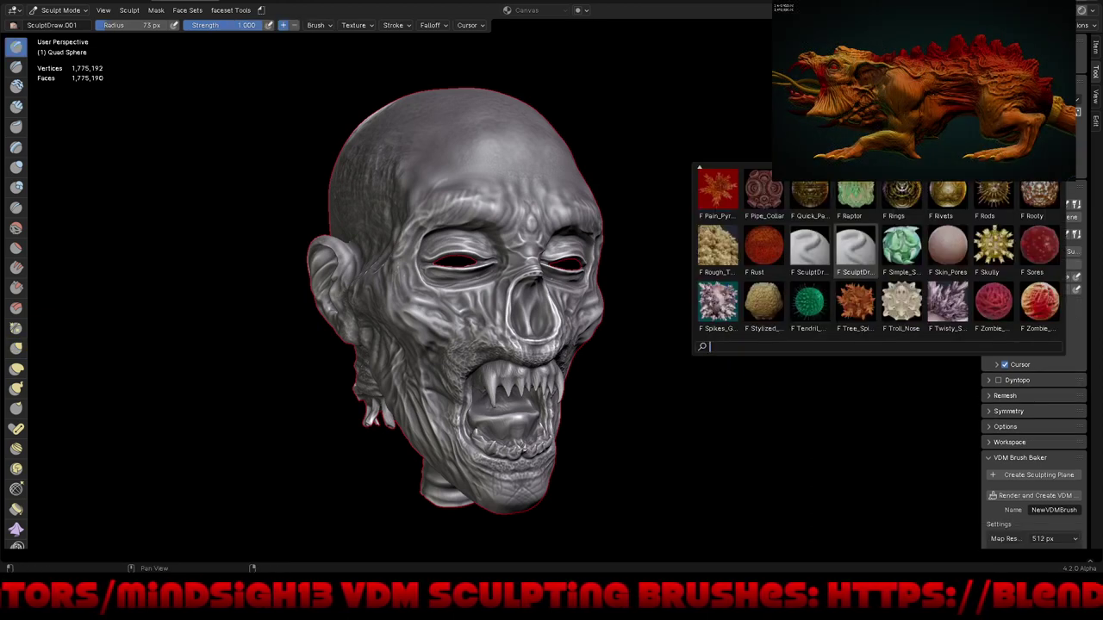
key("Escape")
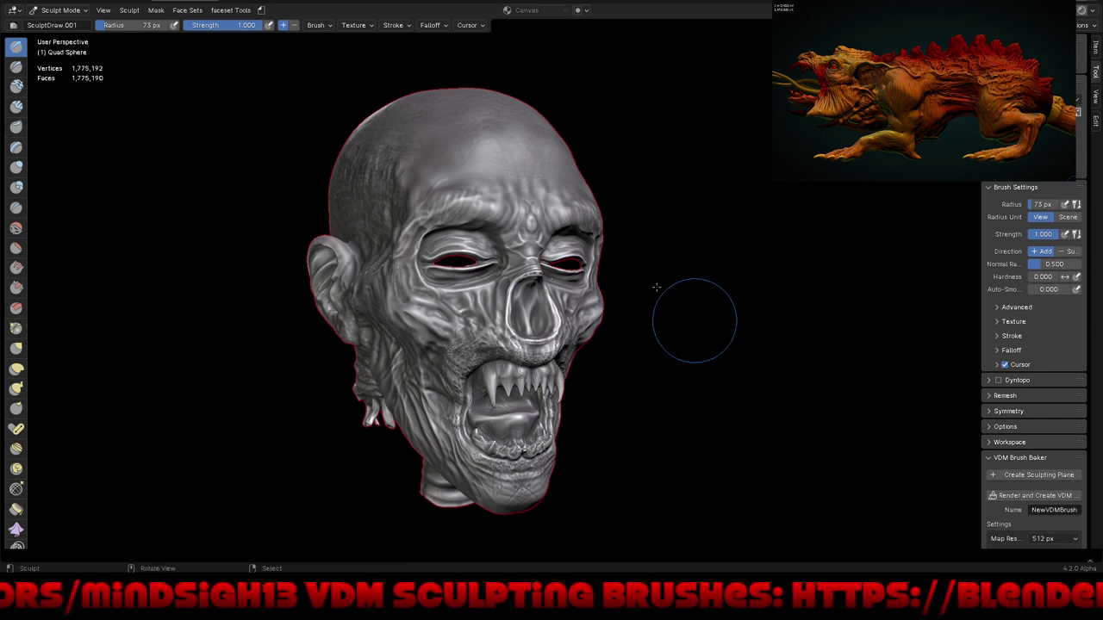
left_click(447, 128)
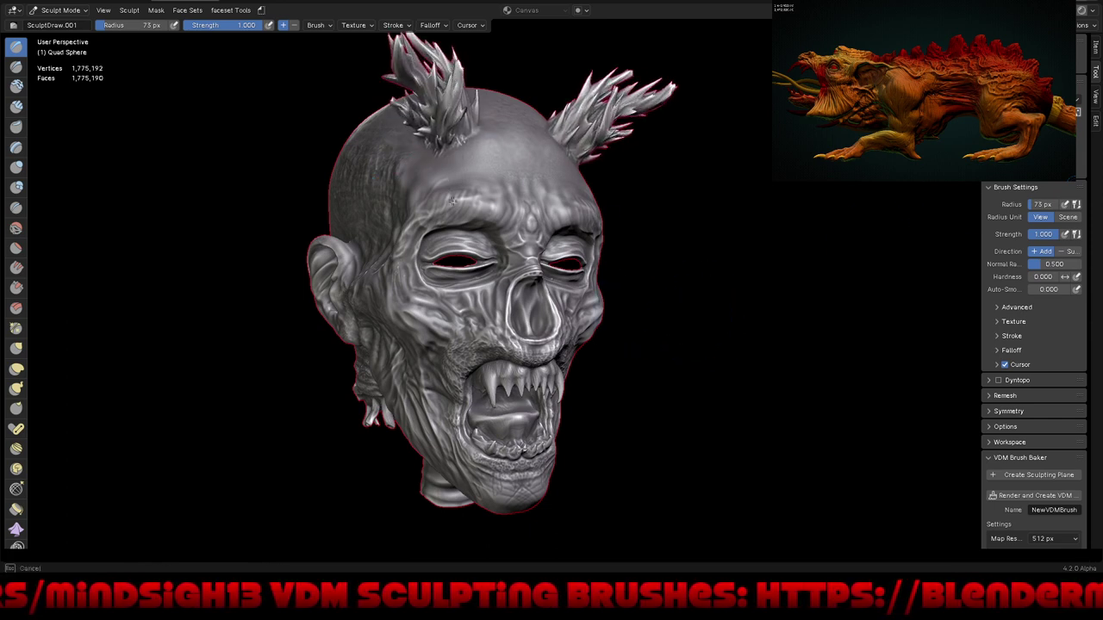
key("ctrl+z")
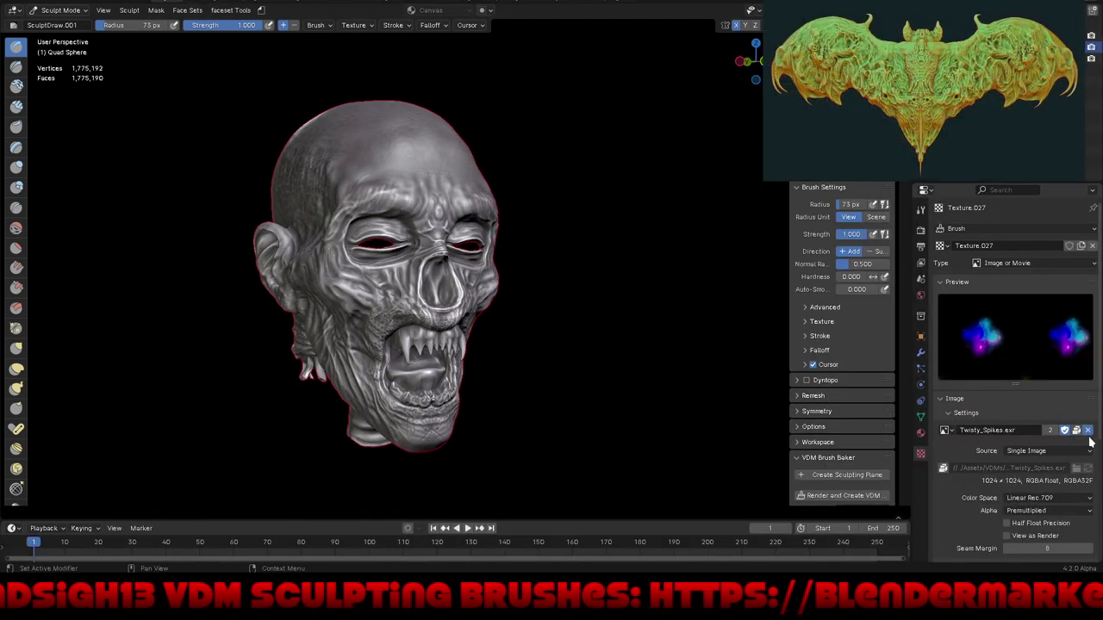
Step: Swap the brush texture image from Twisty_Spikes.exr to Tree_Spikes.exr in VDM_Final
left_click(1088, 430)
left_click(1064, 430)
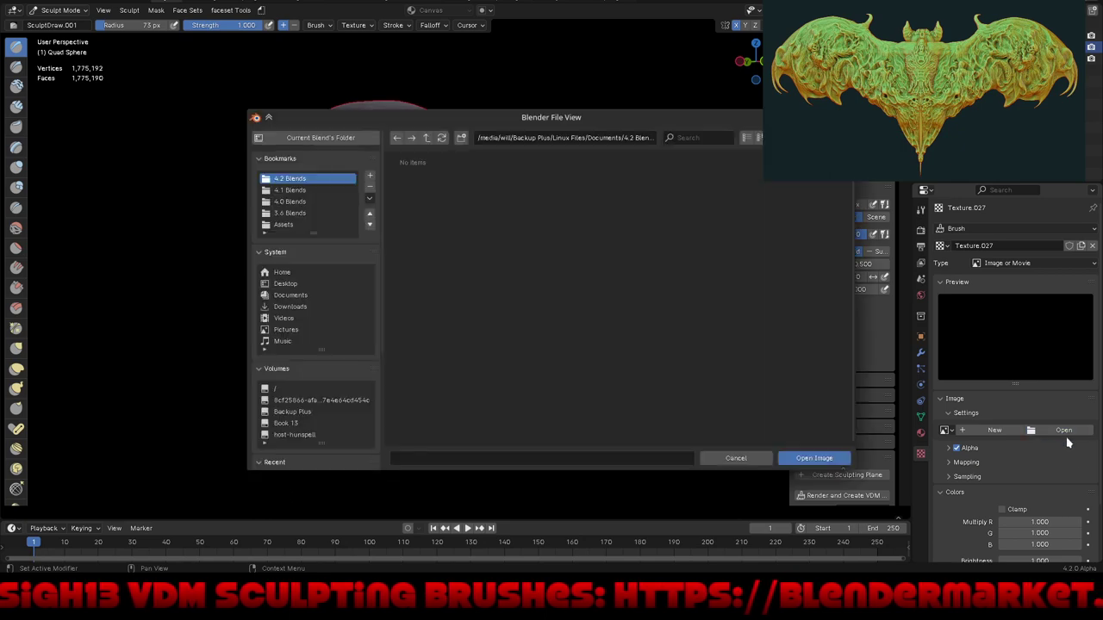
scroll(263, 403, "down", 1)
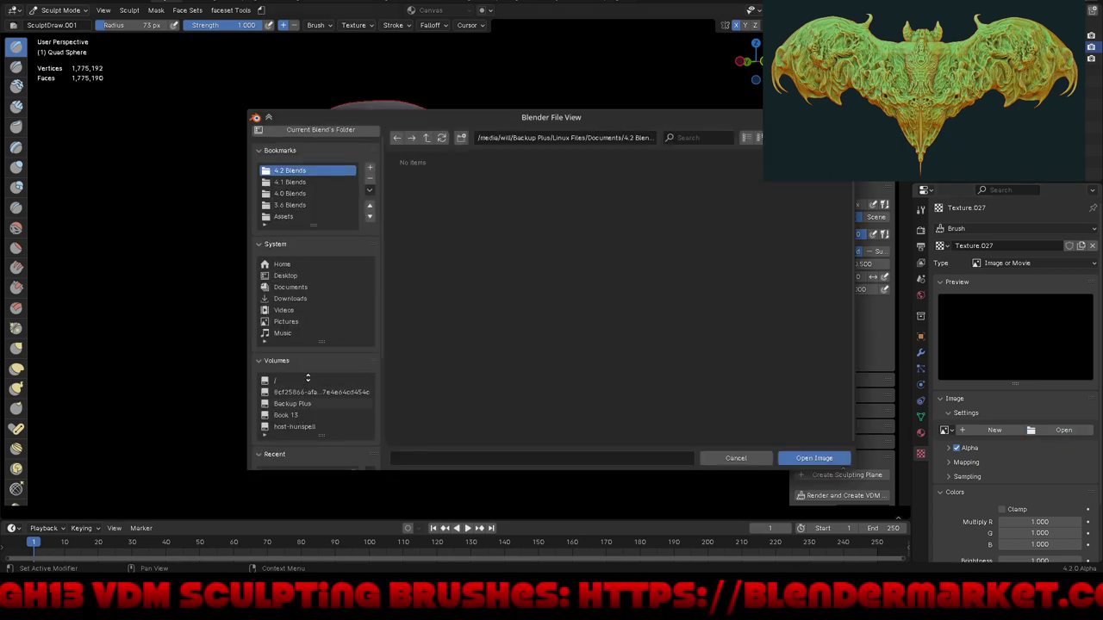
scroll(264, 403, "down", 4)
left_click(289, 381)
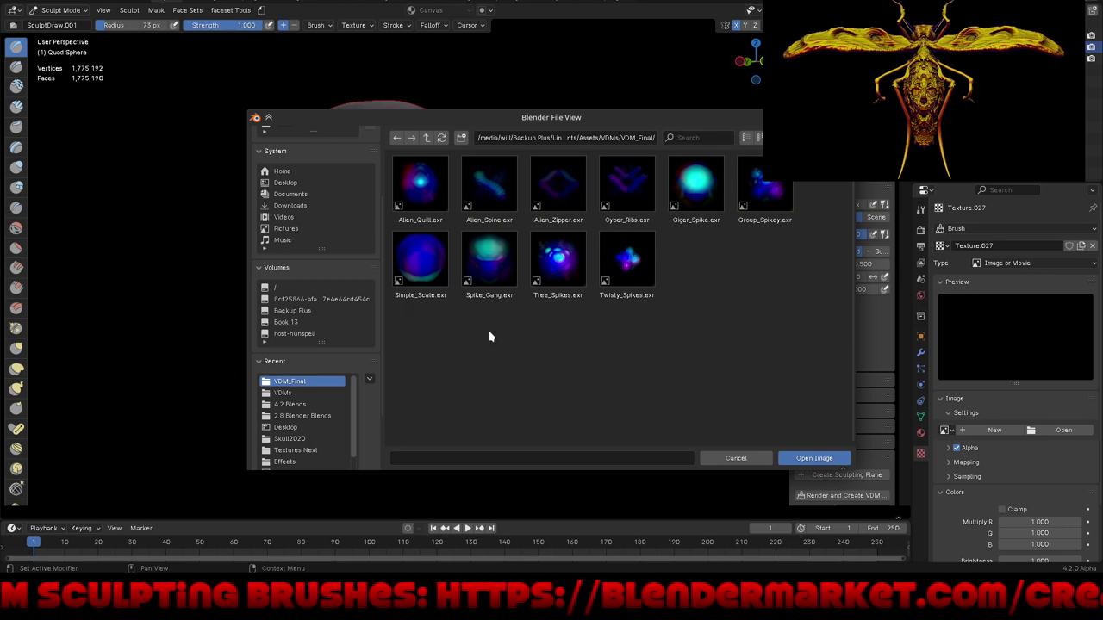
double_click(560, 264)
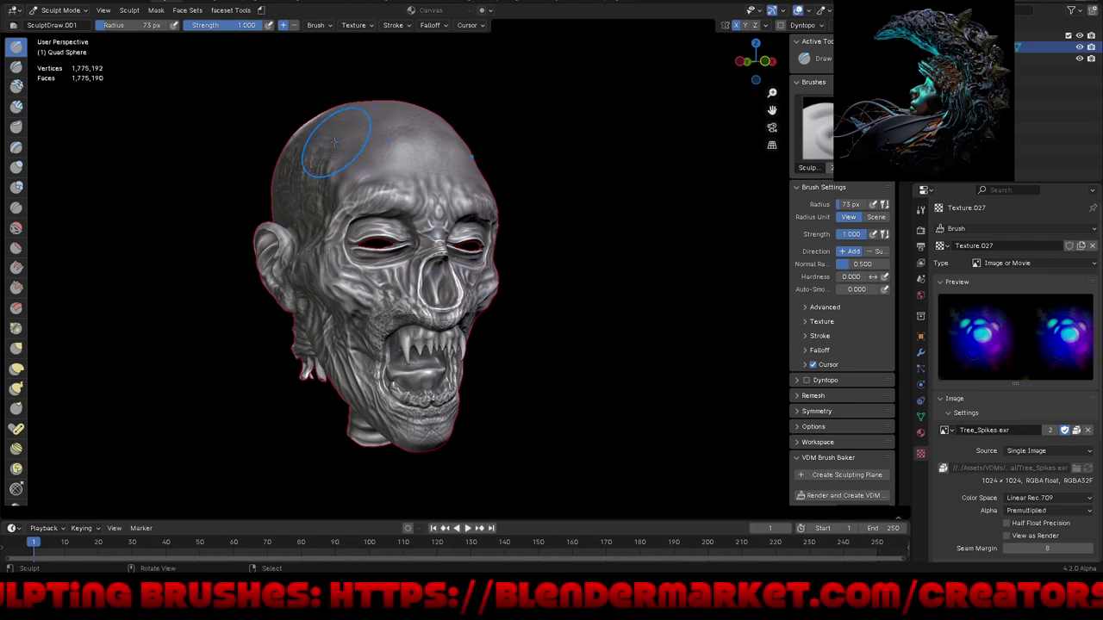
Step: Stamp Tree_Spikes onto the top of the head, then undo it
left_click_drag(342, 140, 344, 250)
mouse_move(546, 335)
middle_mouse_down()
mouse_move(603, 386)
mouse_move(610, 355)
mouse_move(495, 435)
mouse_move(664, 399)
mouse_move(645, 369)
mouse_move(623, 271)
mouse_move(656, 353)
mouse_move(639, 344)
middle_mouse_up()
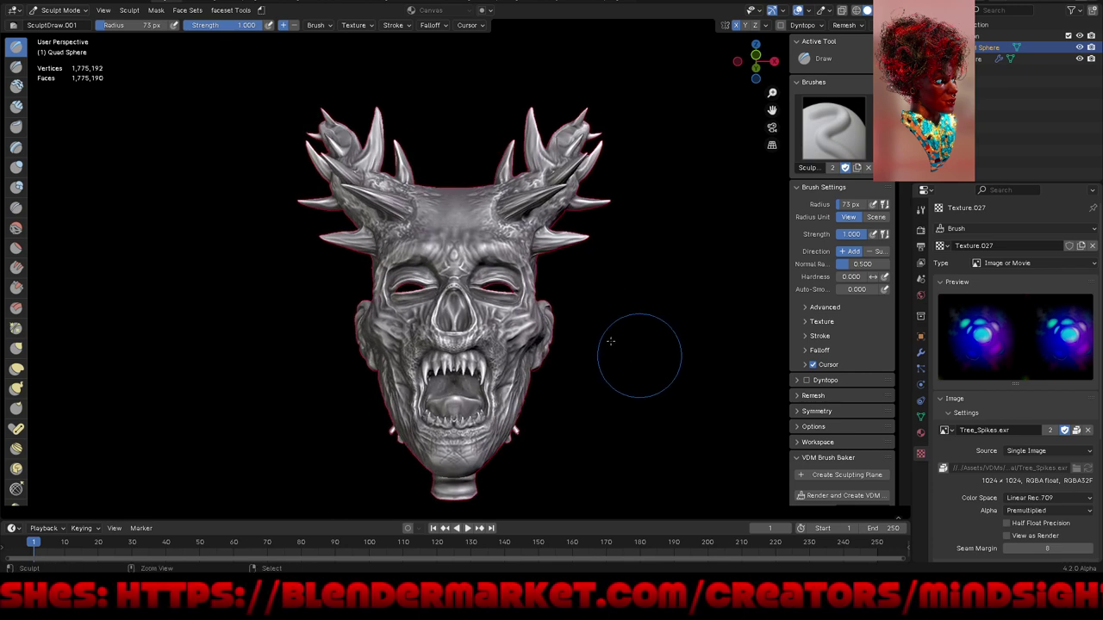
key("ctrl+z")
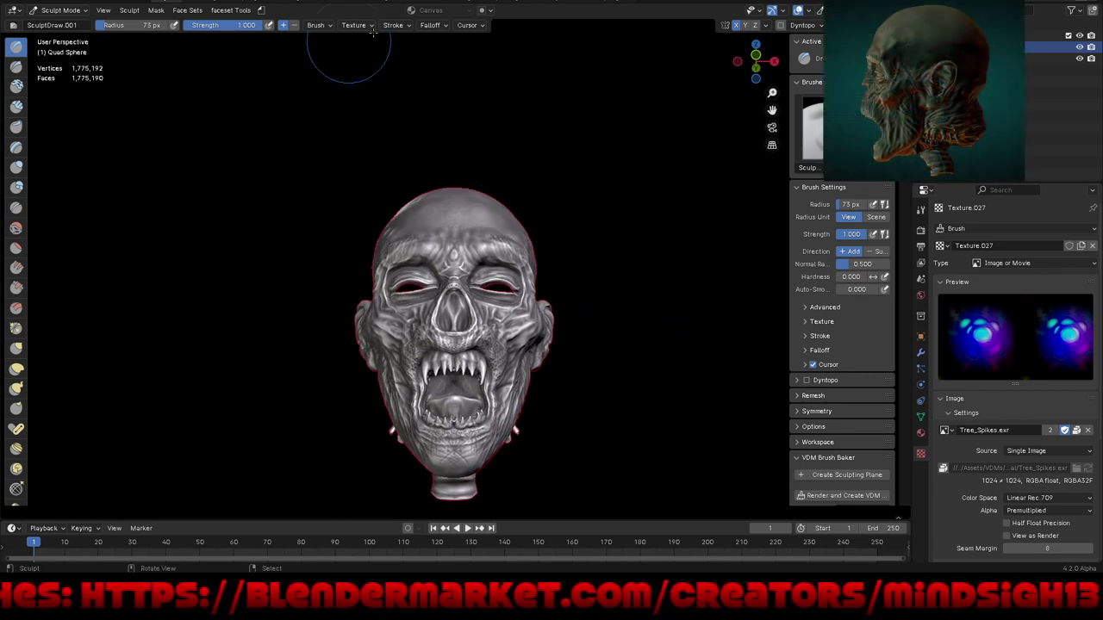
Step: Pull a large mirrored pair of Tree_Spikes antlers from the scalp and view them frontally
left_click(371, 27)
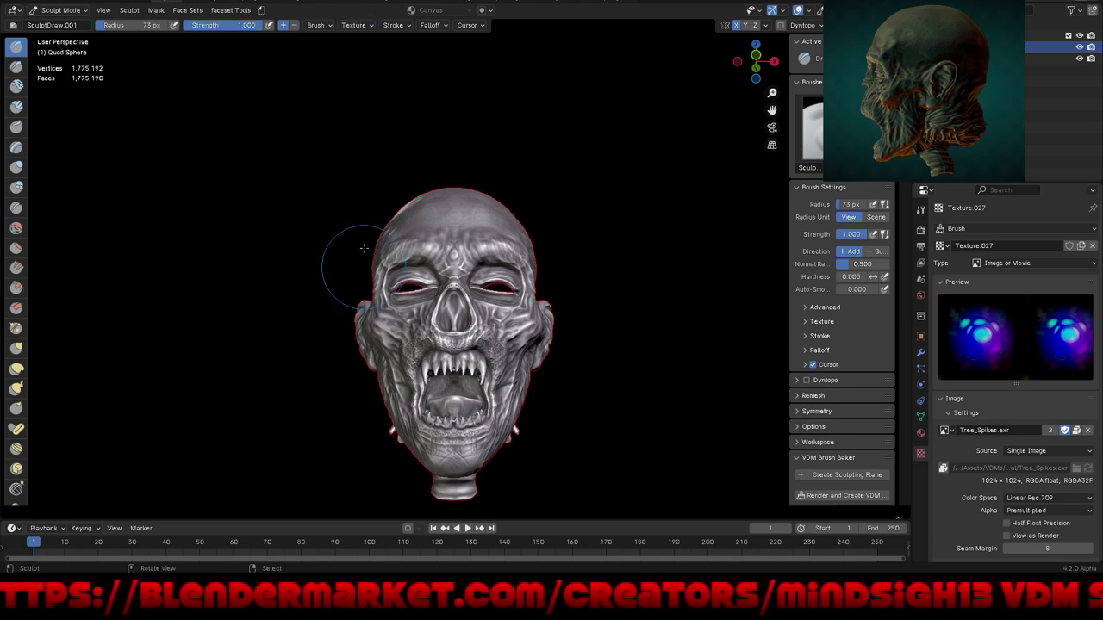
middle_click_drag(357, 256, 396, 284)
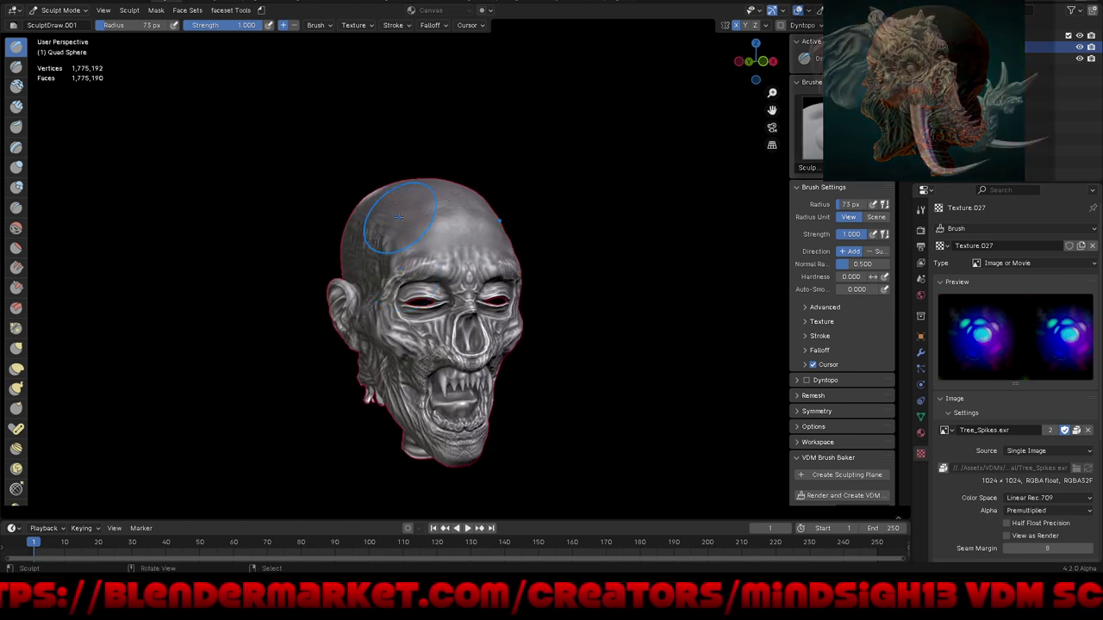
mouse_move(528, 196)
left_mouse_down()
mouse_move(615, 136)
mouse_move(659, 80)
left_mouse_up()
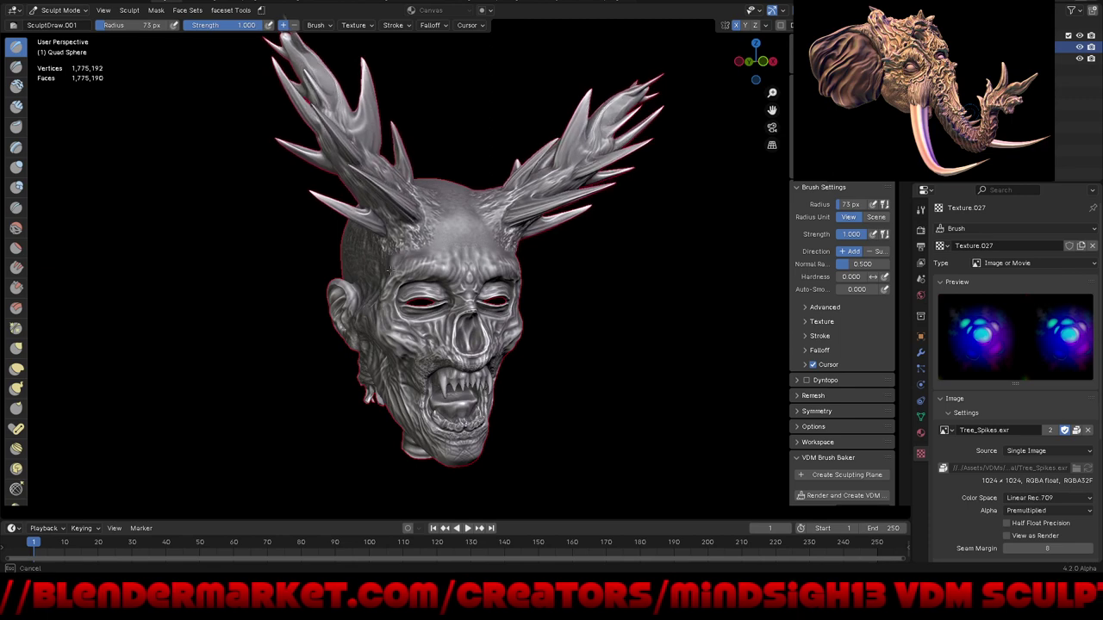
middle_click_drag(551, 328, 636, 332)
scroll(655, 293, "down", 2)
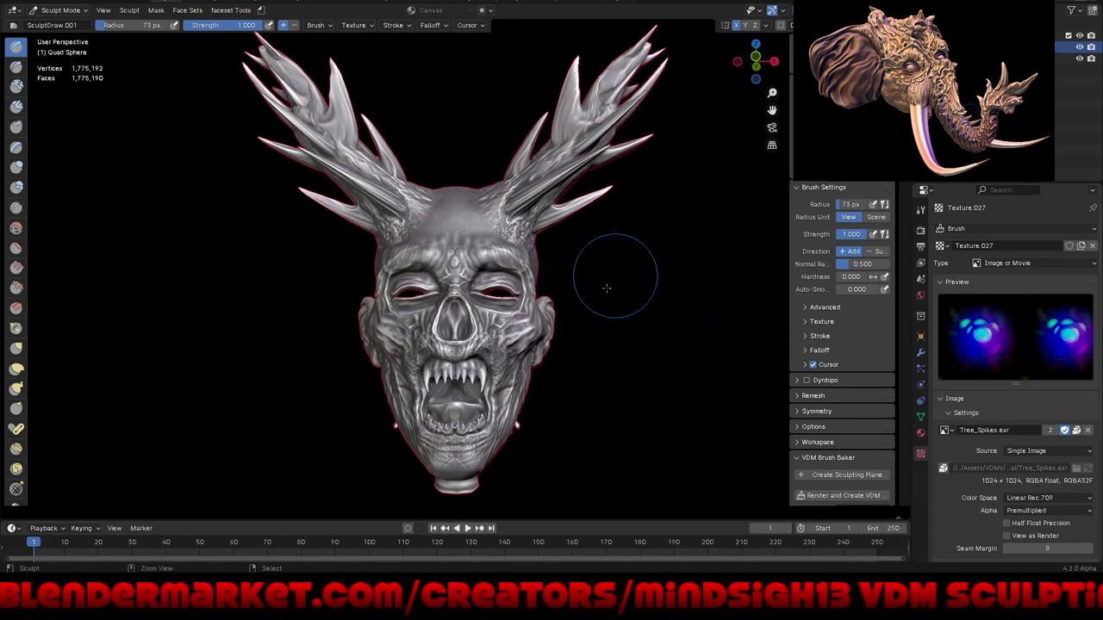
scroll(642, 317, "down", 2)
Step: Grab the antlers outward, orbit to inspect them, then undo back to a bald head
key("g")
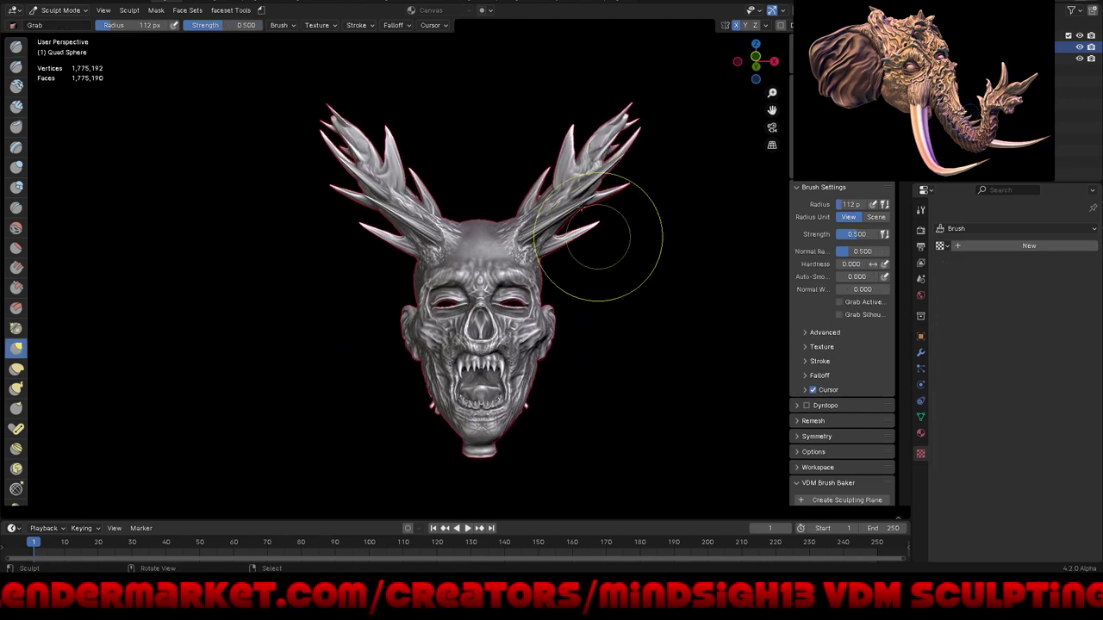
key("f")
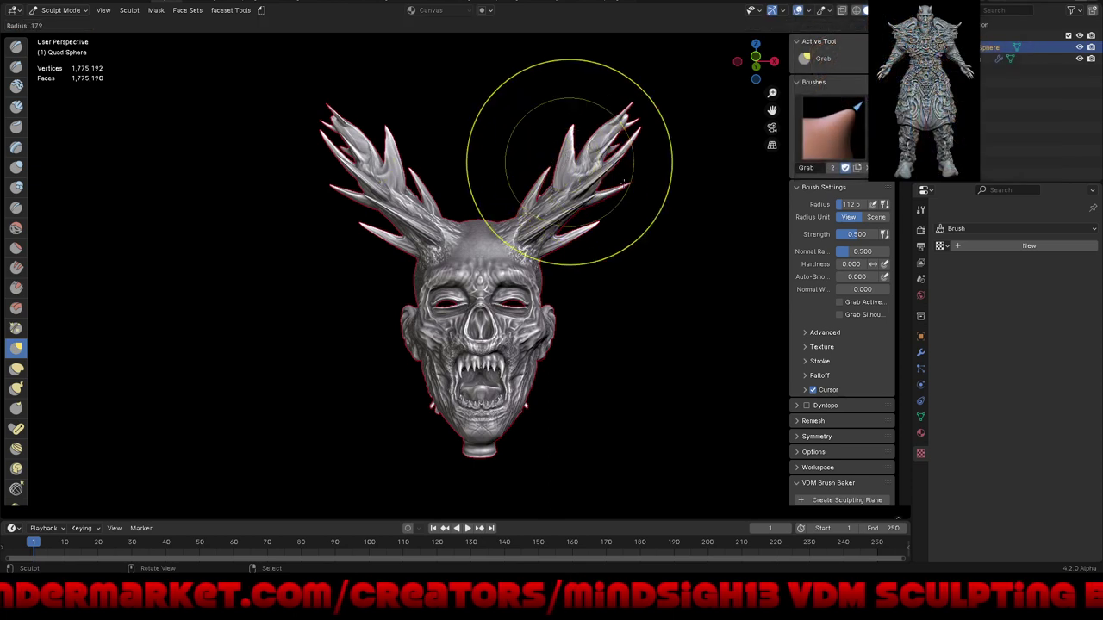
mouse_move(594, 163)
left_mouse_down()
mouse_move(608, 184)
mouse_move(646, 149)
mouse_move(646, 112)
left_mouse_up()
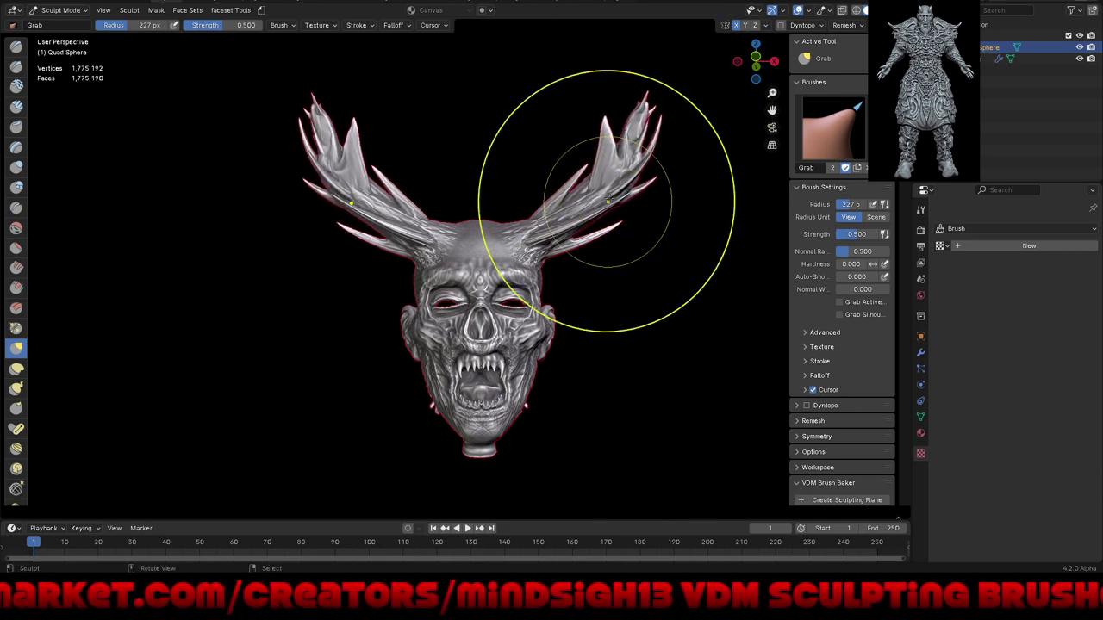
scroll(603, 210, "up", 2)
scroll(573, 220, "up", 1)
scroll(573, 220, "down", 1)
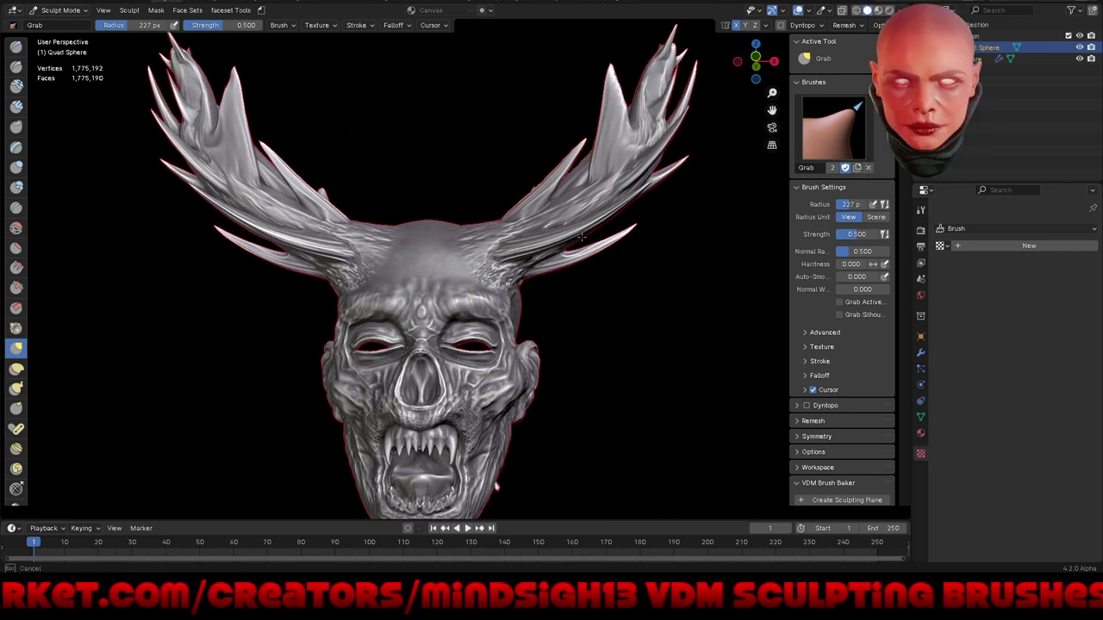
mouse_move(573, 220)
middle_mouse_down()
mouse_move(656, 300)
mouse_move(554, 345)
middle_mouse_up()
scroll(593, 399, "down", 2)
mouse_move(594, 399)
middle_mouse_down()
mouse_move(603, 405)
mouse_move(576, 313)
mouse_move(632, 291)
mouse_move(620, 327)
mouse_move(628, 315)
mouse_move(617, 308)
mouse_move(605, 320)
middle_mouse_up()
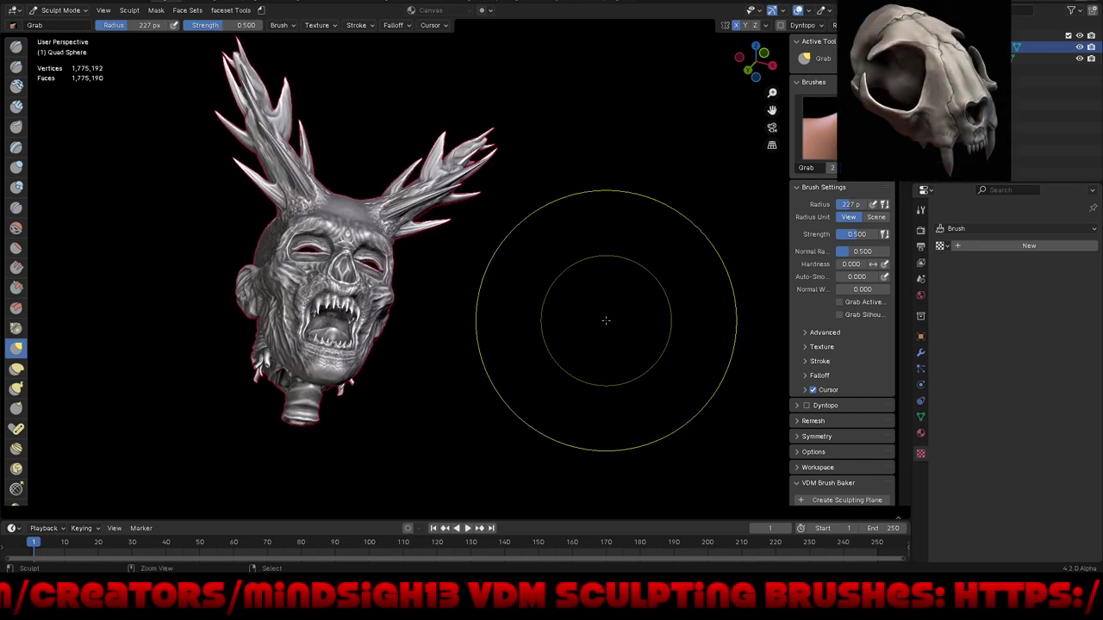
key("ctrl+z")
Step: Shrink the brush radius to 85 px and switch back to the Draw brush
mouse_move(572, 315)
middle_mouse_down()
mouse_move(646, 339)
mouse_move(497, 313)
mouse_move(559, 264)
mouse_move(529, 320)
mouse_move(531, 290)
mouse_move(577, 340)
middle_mouse_up()
key("f")
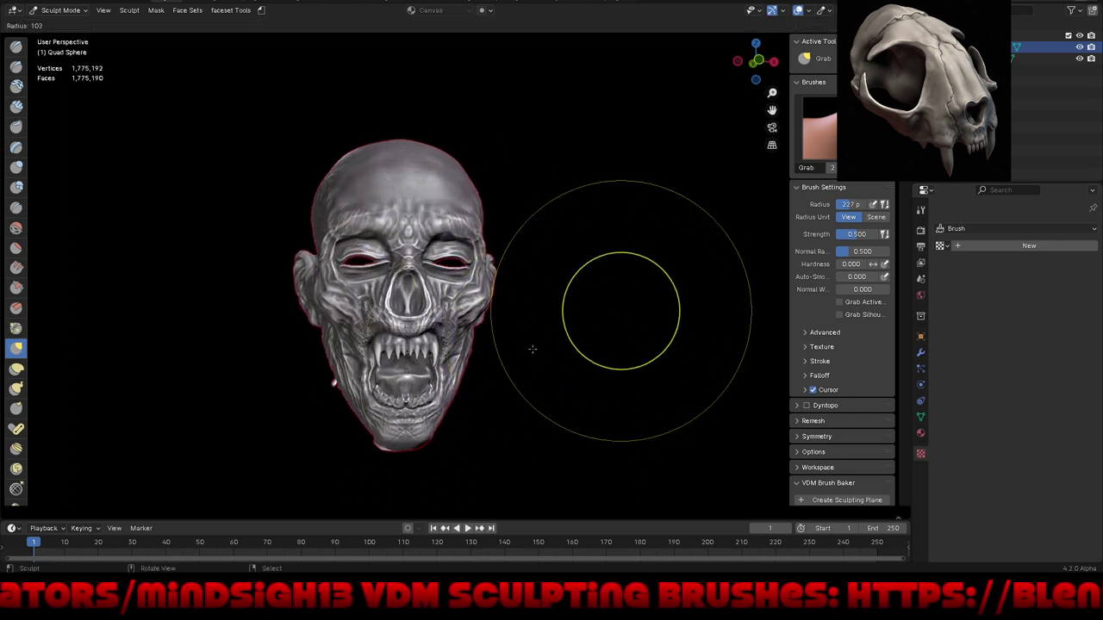
left_click(583, 367)
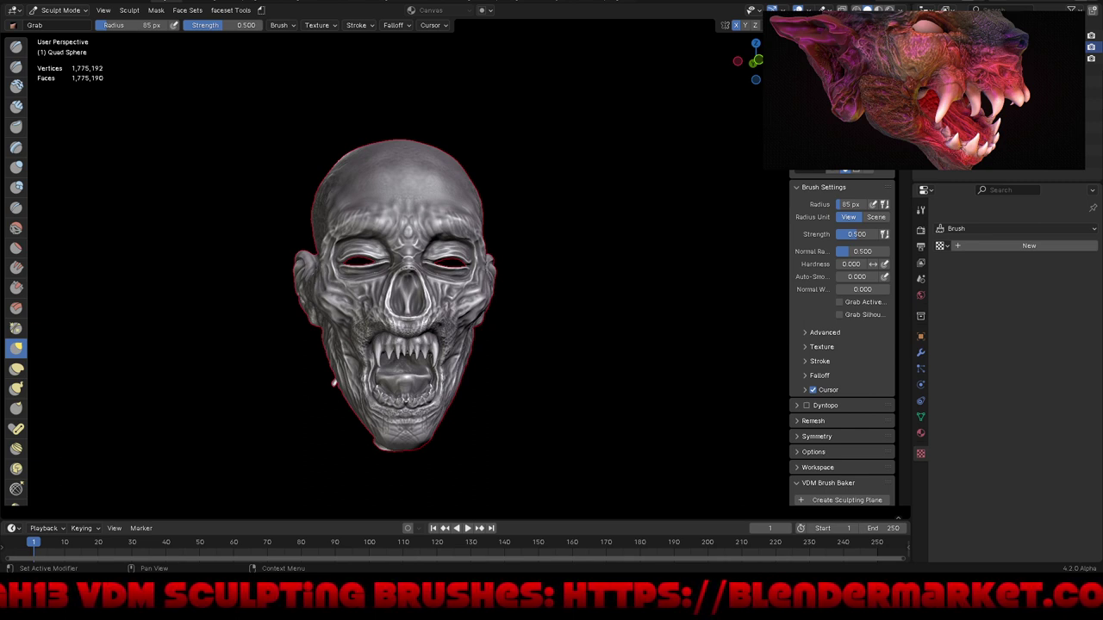
mouse_move(591, 371)
middle_mouse_down()
mouse_move(543, 376)
mouse_move(563, 374)
middle_mouse_up()
key("q")
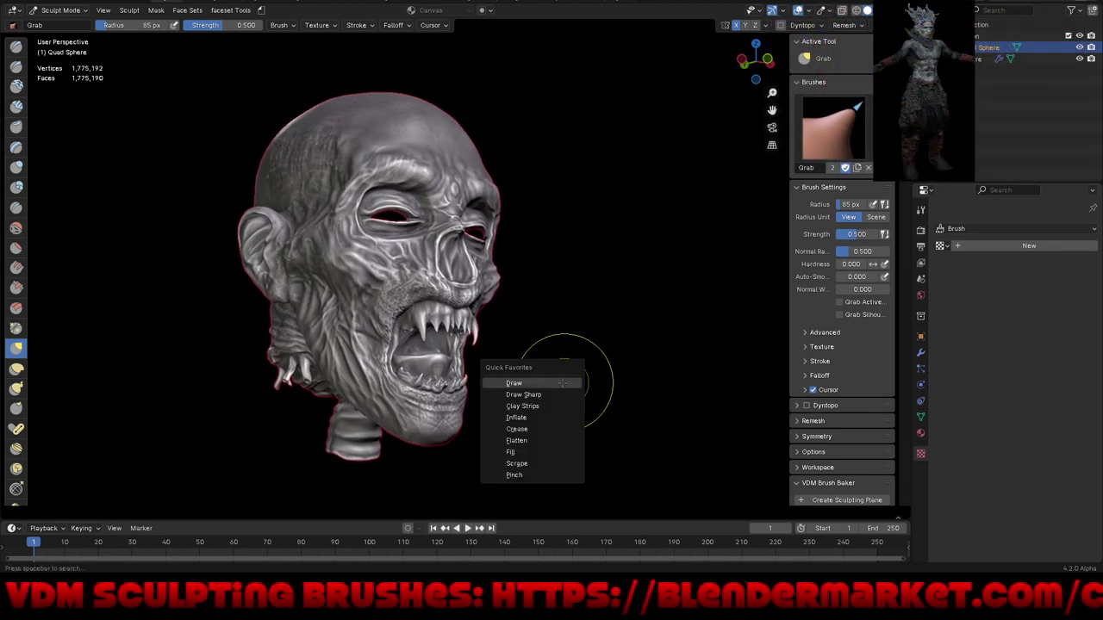
left_click(564, 383)
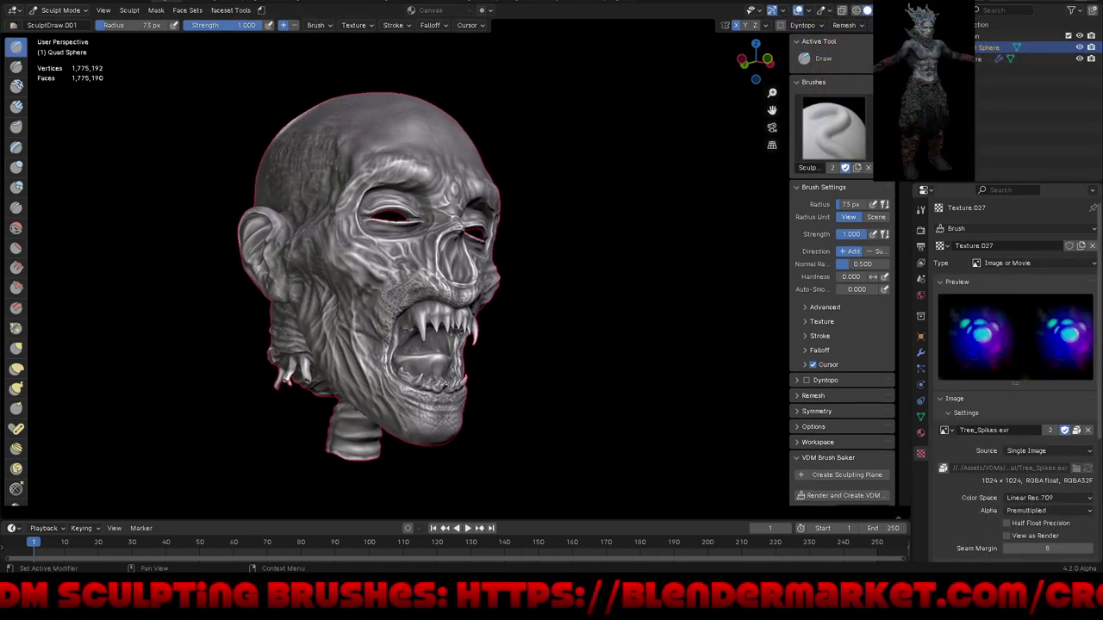
Step: Replace the Tree_Spikes texture with a new brush texture and browse to the VDMs folder
left_click(1087, 430)
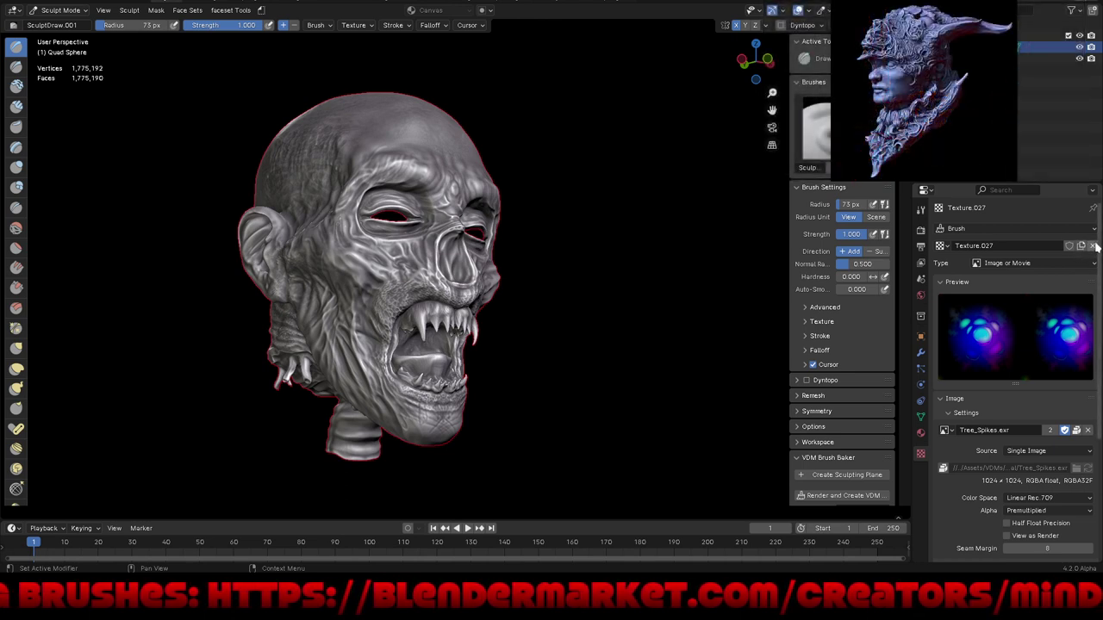
left_click(1092, 246)
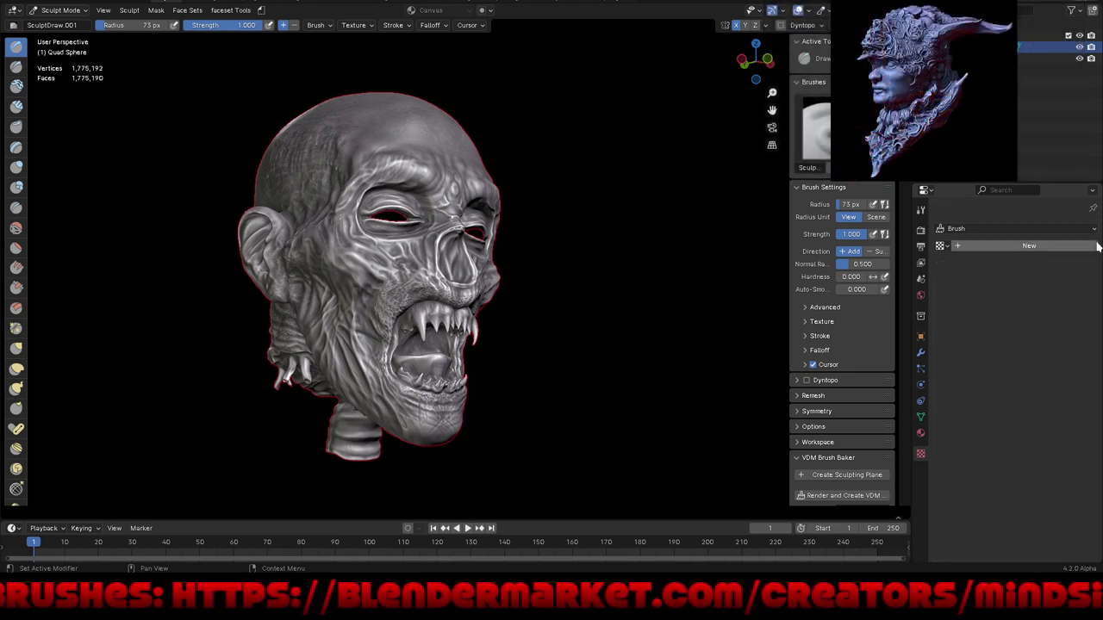
left_click(1025, 248)
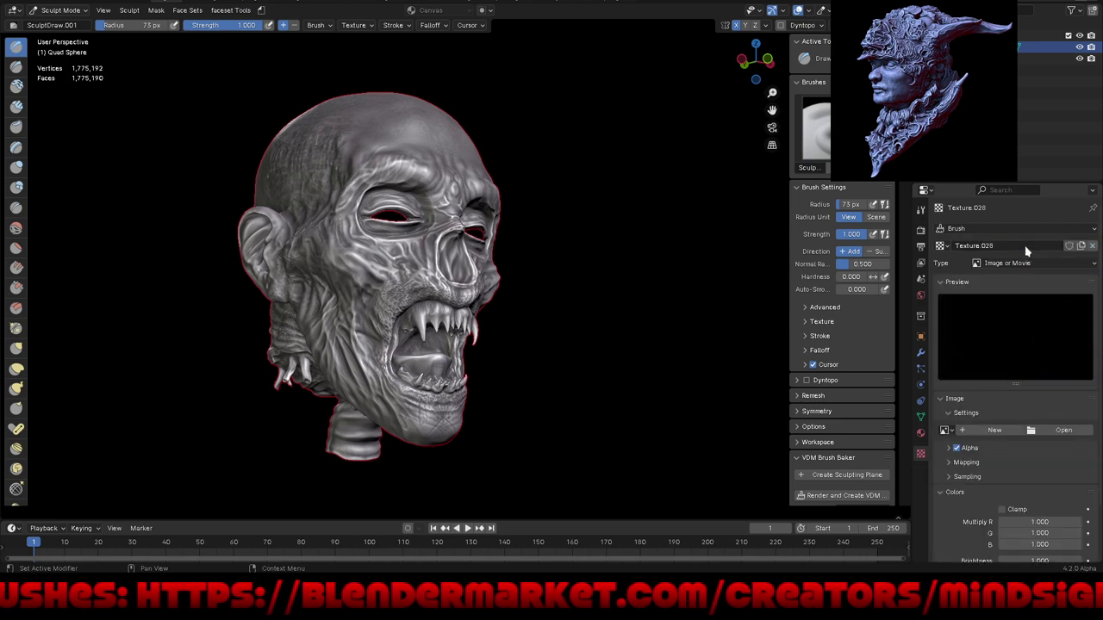
left_click(1068, 433)
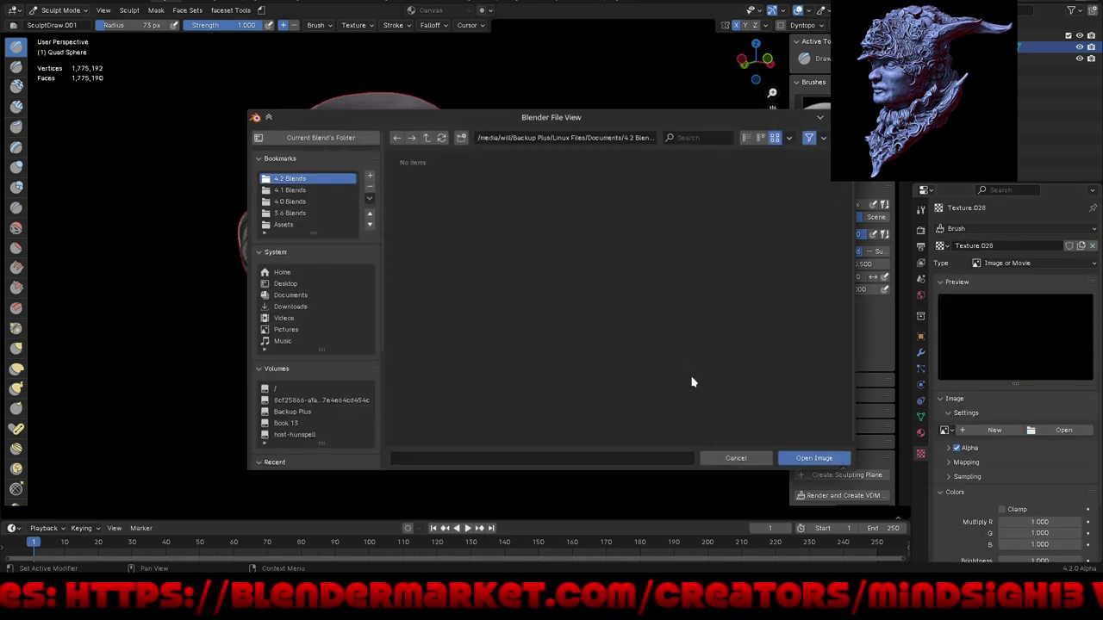
scroll(301, 362, "down", 3)
scroll(300, 366, "down", 3)
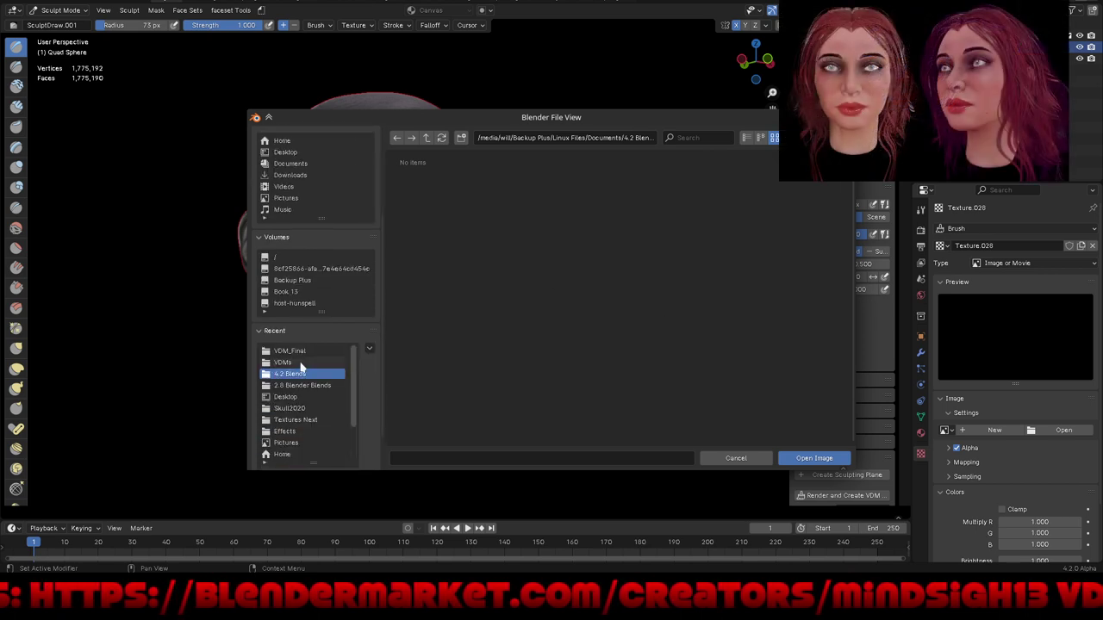
left_click(297, 352)
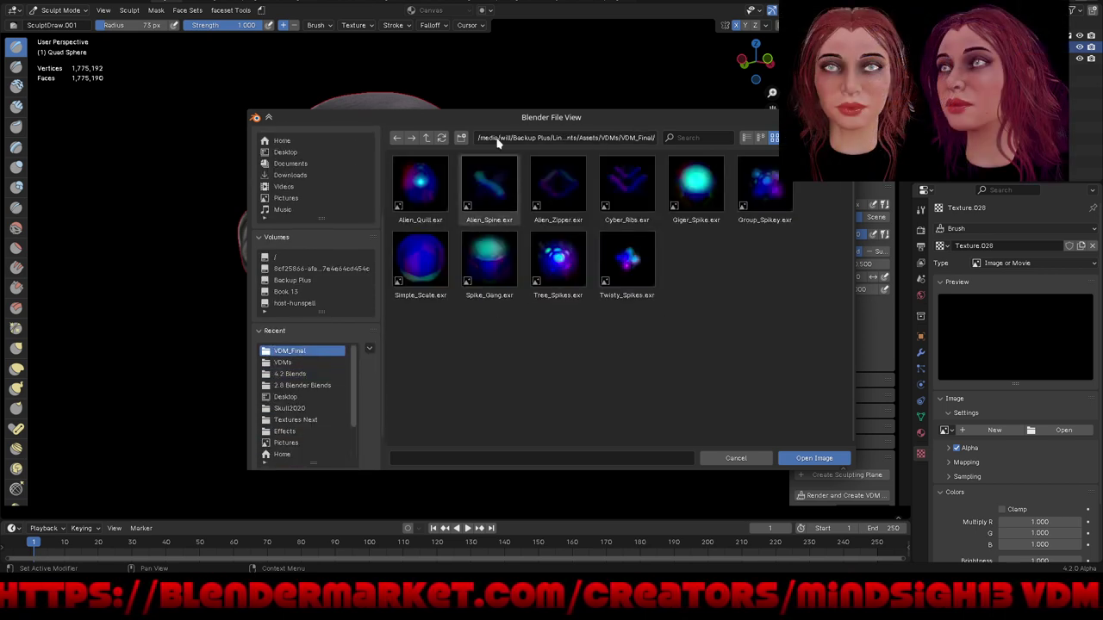
left_click(426, 138)
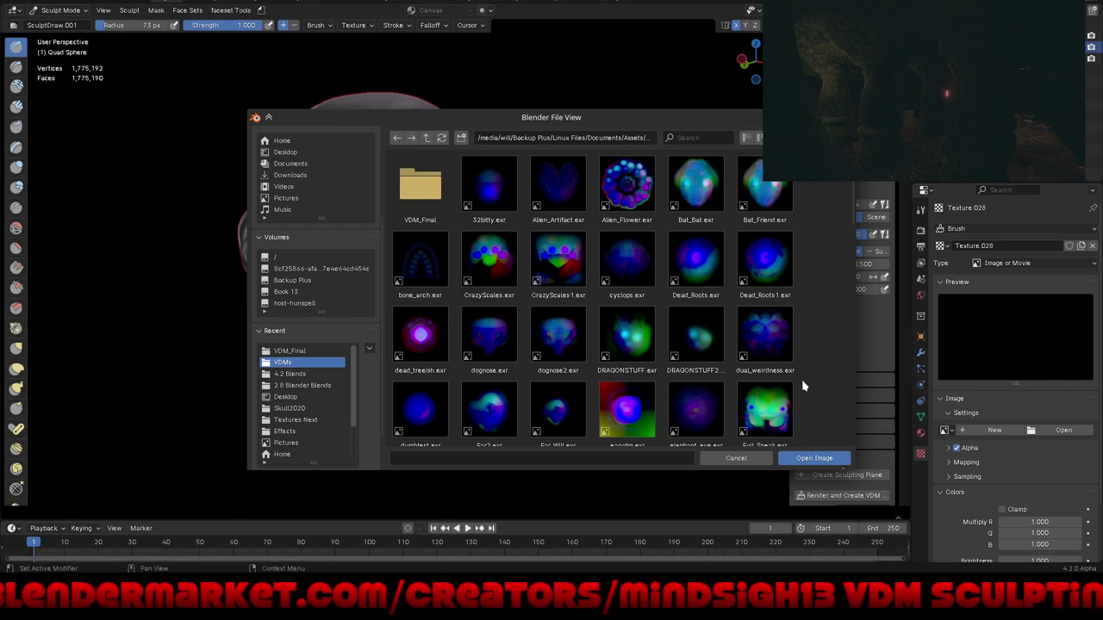
Step: Scroll through the VDMs folder's .exr maps down to Zombie_Skin_6.exr
mouse_move(801, 386)
middle_mouse_down()
mouse_move(807, 268)
mouse_move(801, 276)
middle_mouse_up()
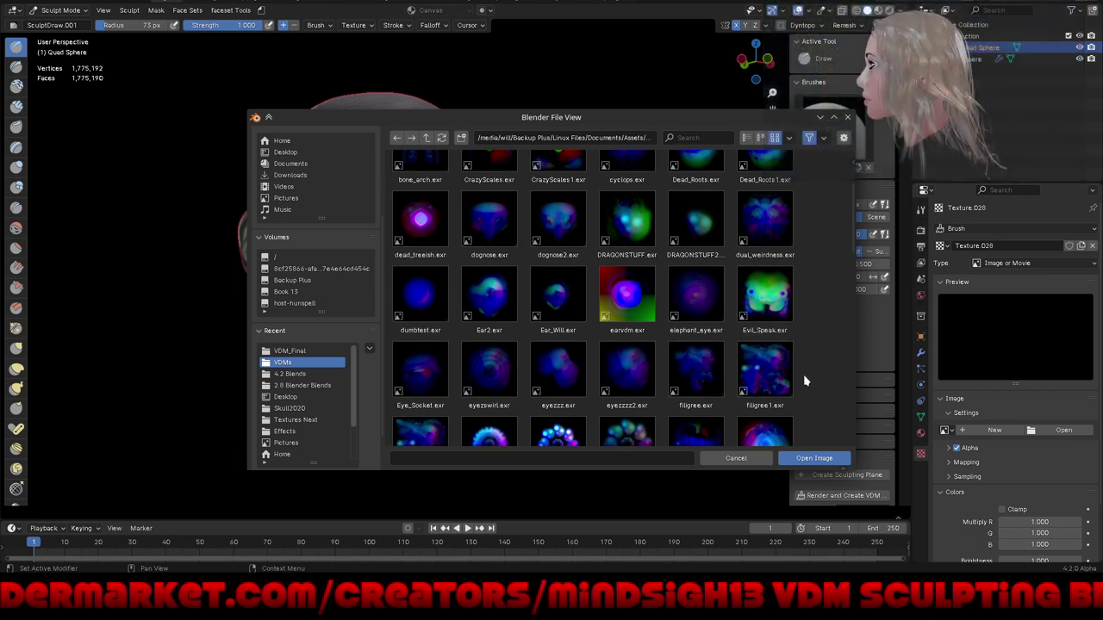
middle_click_drag(803, 377, 805, 287)
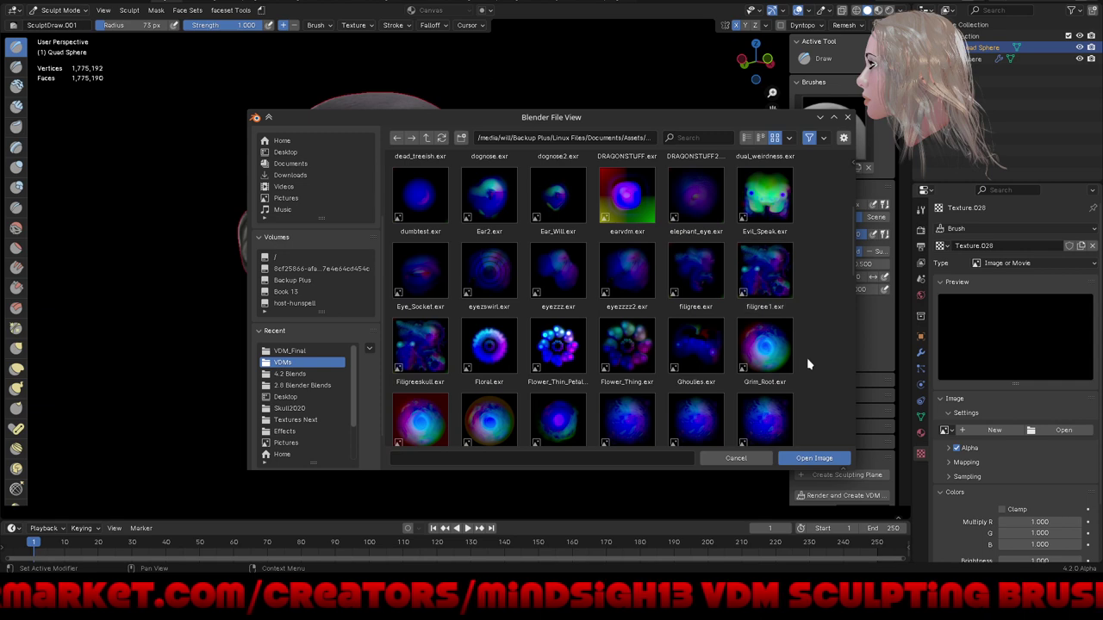
middle_click_drag(807, 357, 812, 291)
scroll(603, 301, "down", 5)
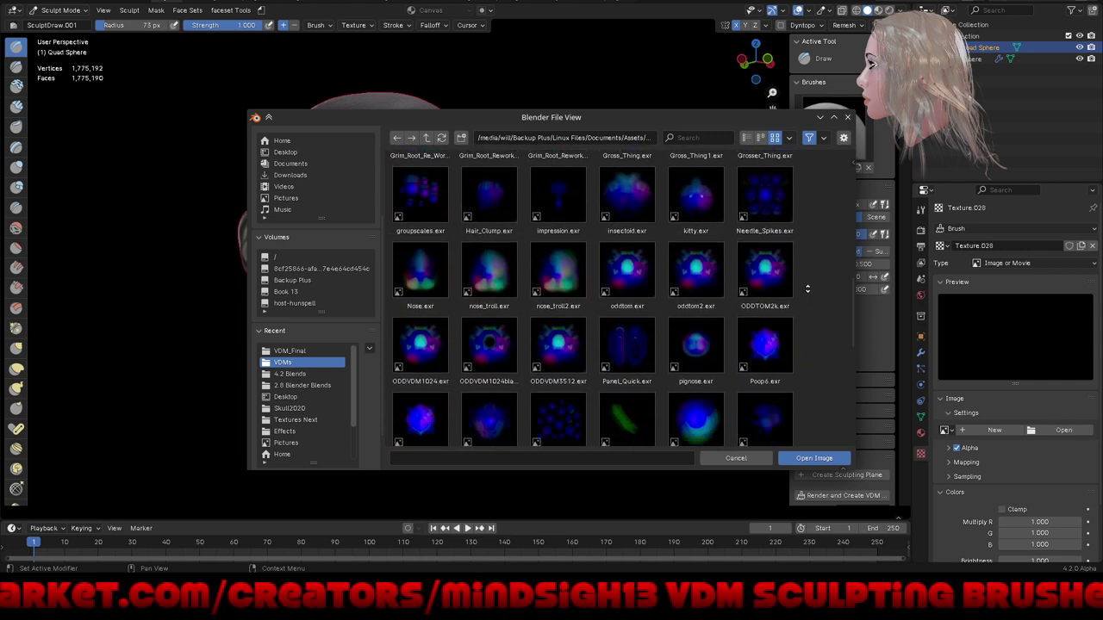
scroll(448, 293, "down", 2)
scroll(430, 267, "down", 2)
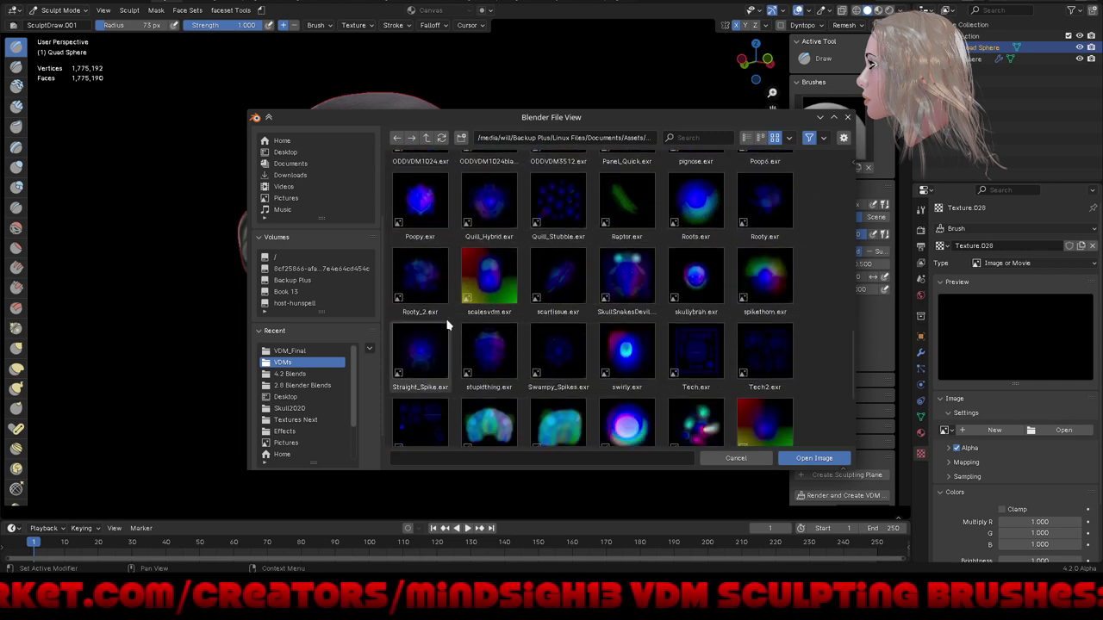
scroll(413, 241, "down", 2)
scroll(465, 267, "down", 2)
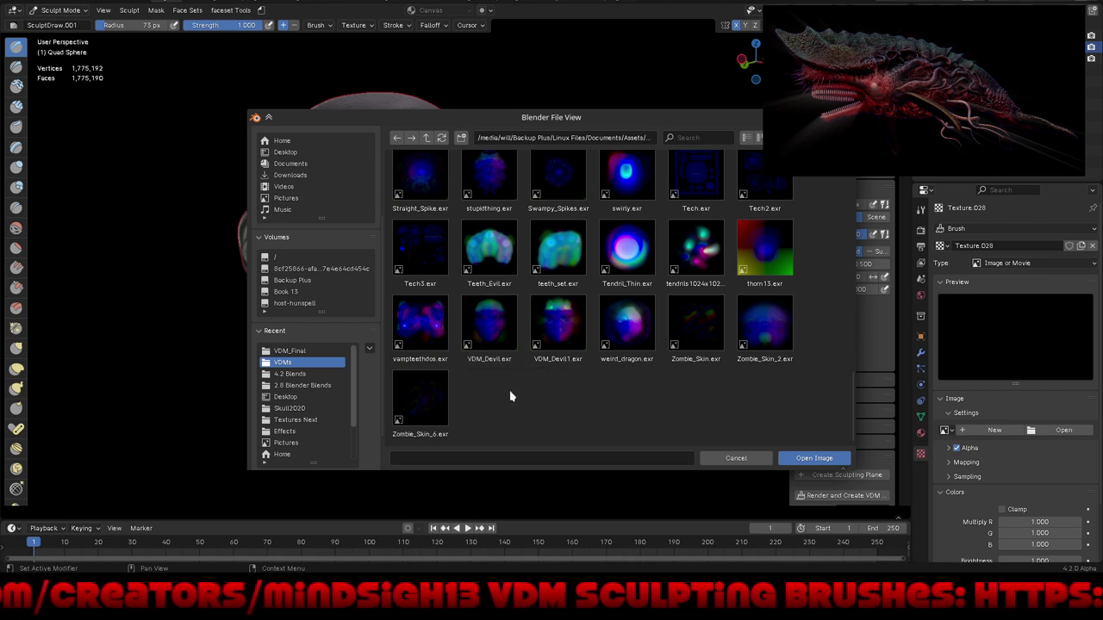
Step: Load Zombie_Skin_6.exr as the brush texture, test-stamp it on the head top, then undo
double_click(423, 397)
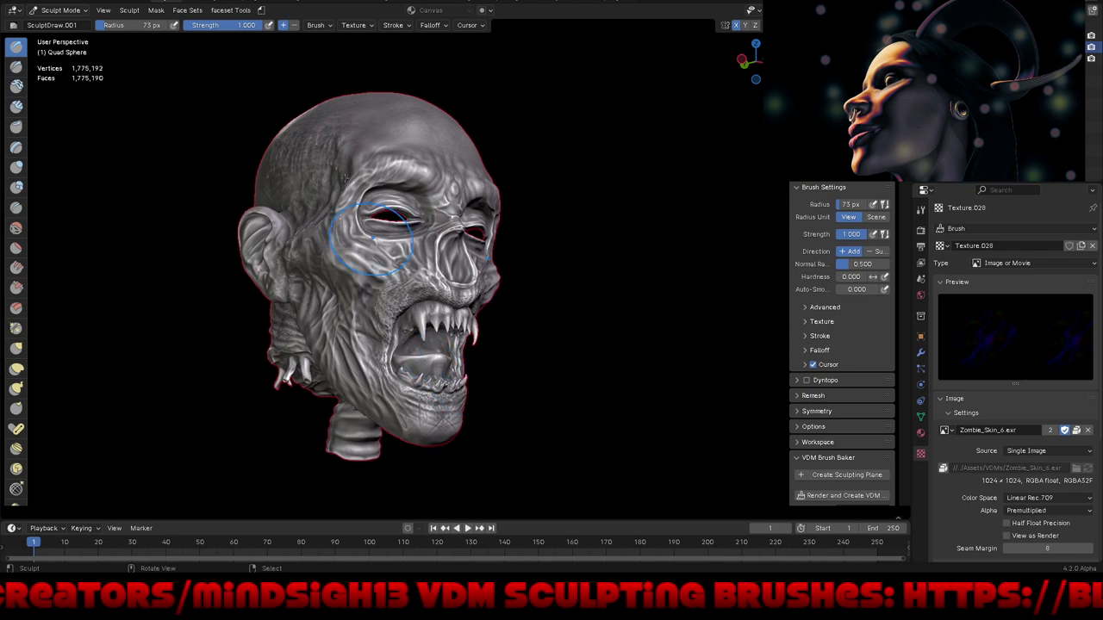
left_click_drag(343, 125, 286, 197)
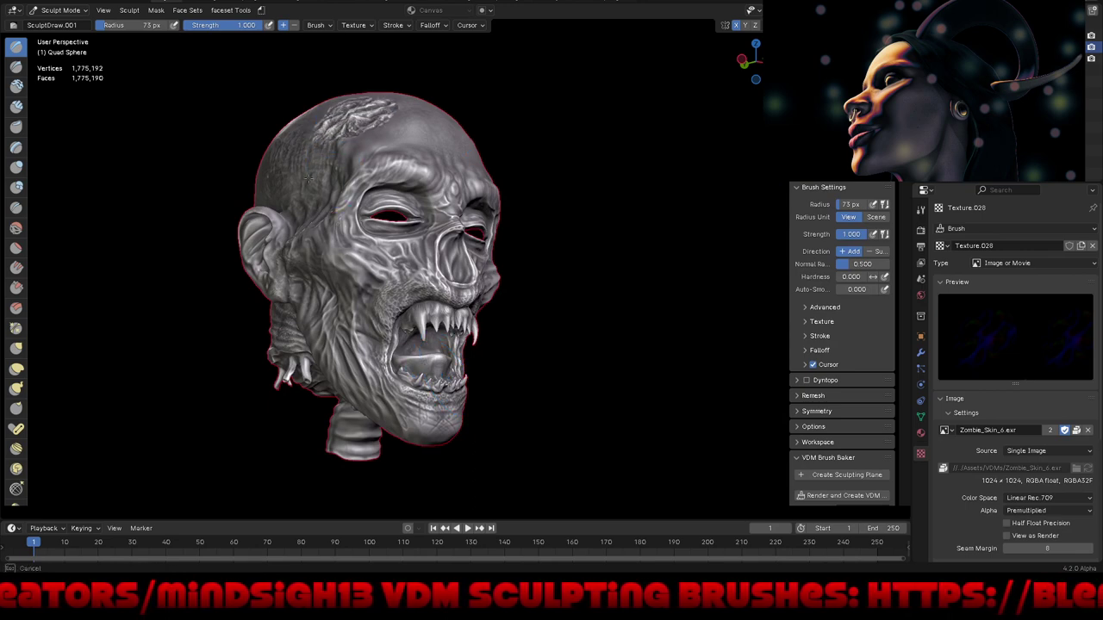
left_click_drag(286, 197, 284, 194)
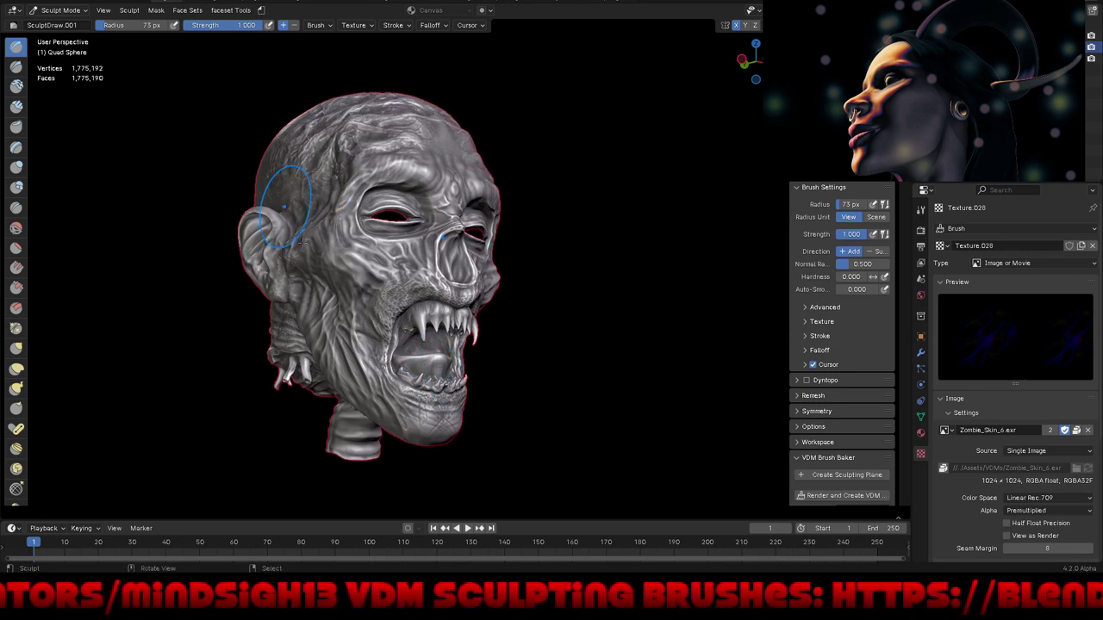
mouse_move(285, 194)
middle_mouse_down()
mouse_move(312, 298)
mouse_move(167, 271)
mouse_move(459, 330)
mouse_move(445, 314)
mouse_move(492, 319)
middle_mouse_up()
mouse_move(567, 369)
middle_mouse_down()
mouse_move(579, 369)
mouse_move(570, 338)
mouse_move(521, 381)
middle_mouse_up()
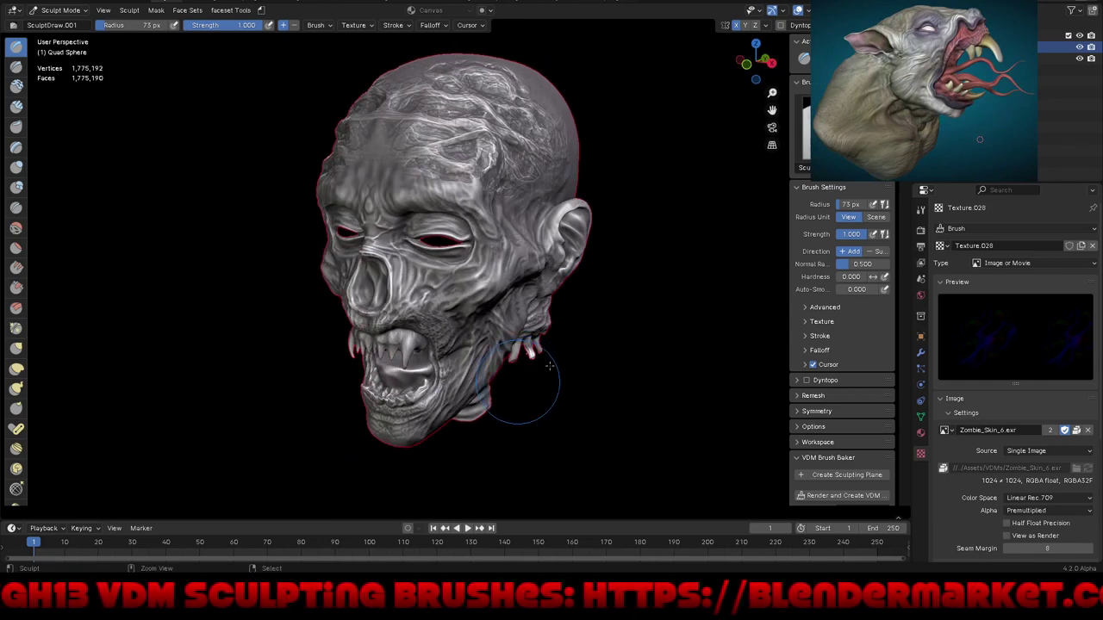
key("ctrl+z")
key("ctrl+z")
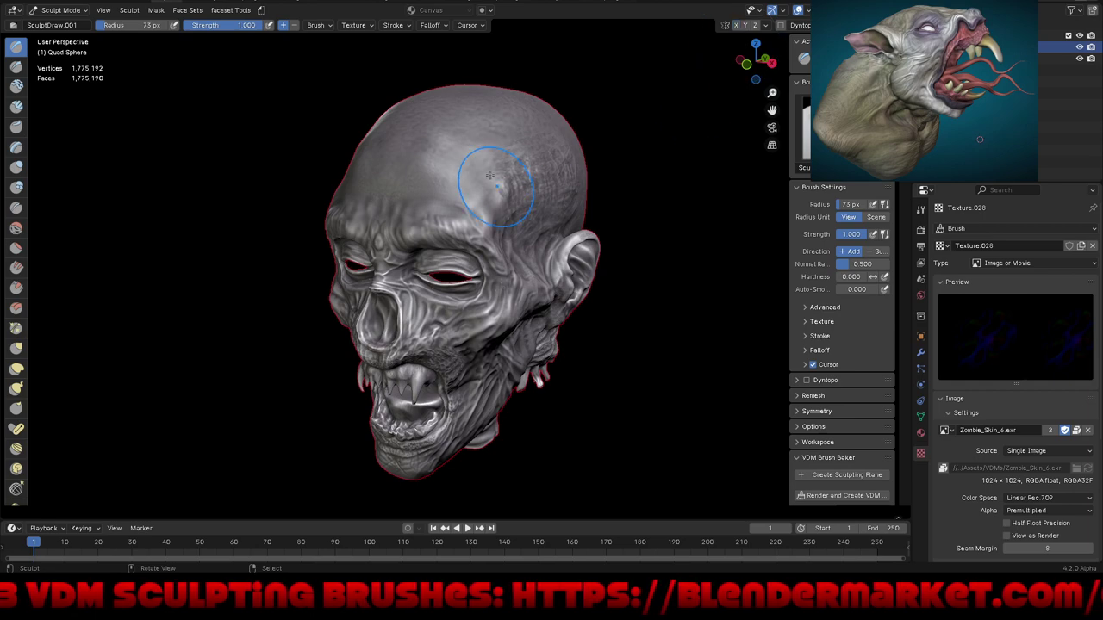
Step: Try another skin stamp on the top-right of the skull and undo it
left_click_drag(487, 164, 532, 269)
mouse_move(533, 269)
middle_mouse_down()
mouse_move(639, 282)
mouse_move(666, 310)
mouse_move(607, 337)
middle_mouse_up()
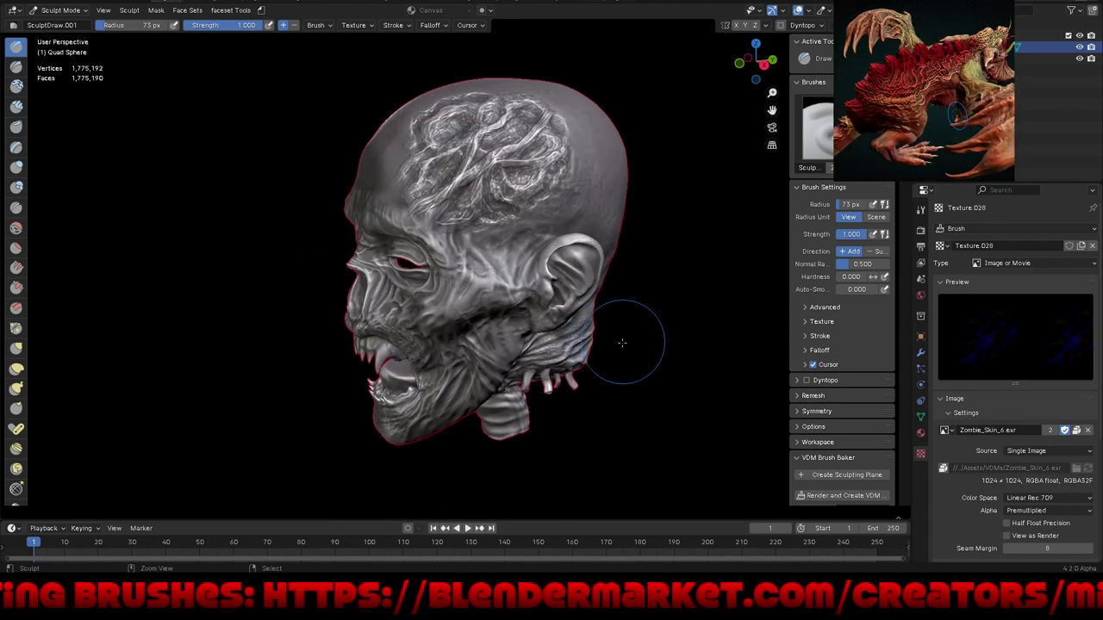
key("ctrl+z")
key("ctrl+z")
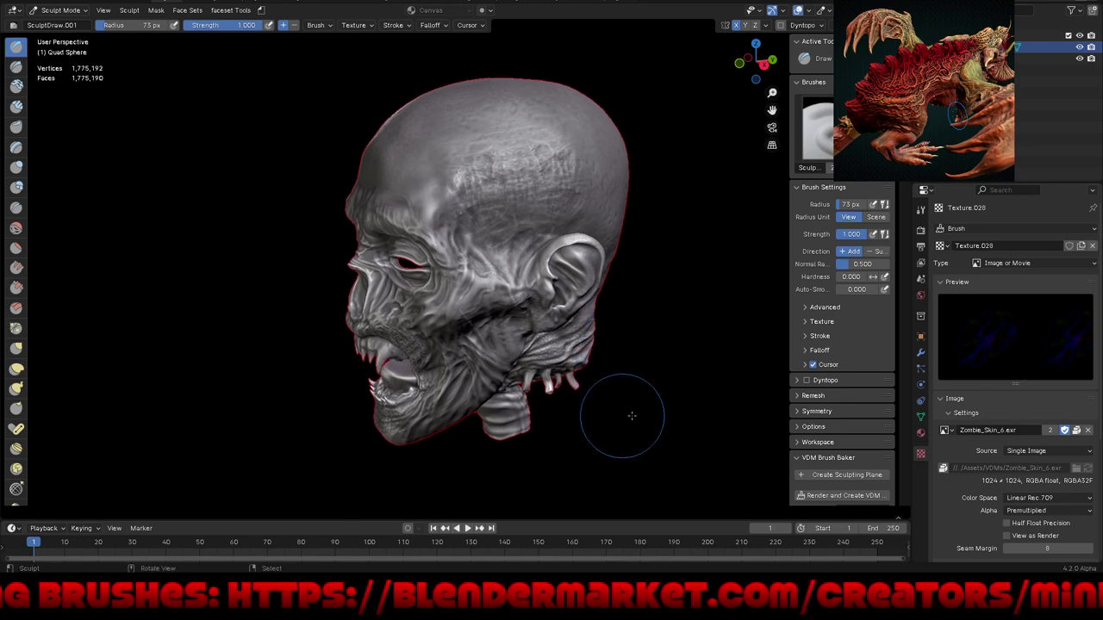
middle_click_drag(632, 415, 709, 431)
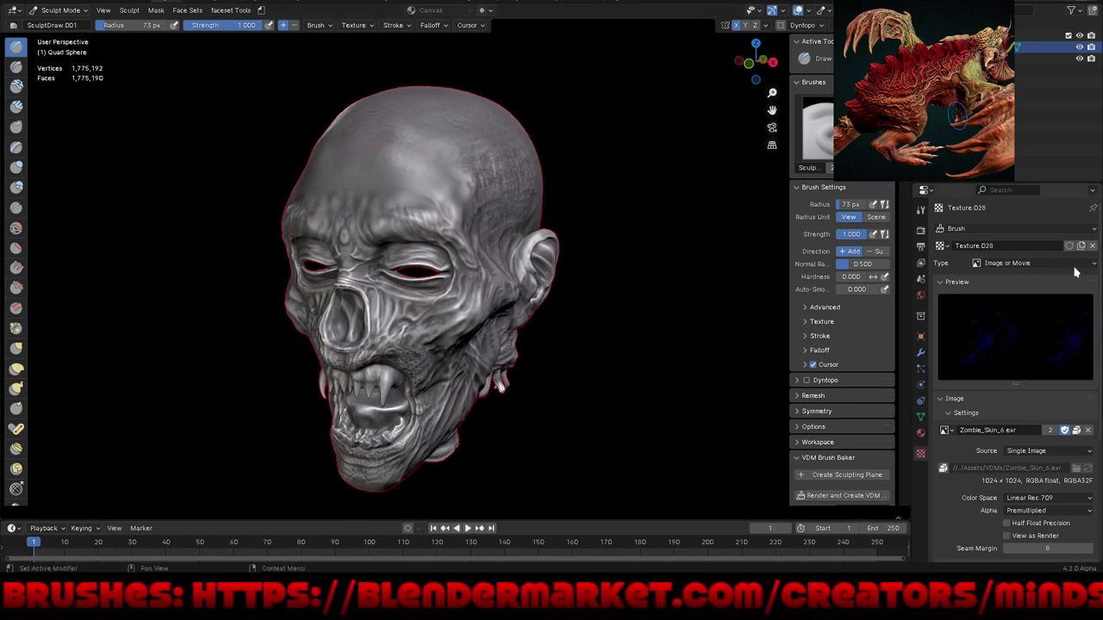
Step: Replace Texture.028 with a new empty Texture.029 and start browsing for its image
left_click(1092, 246)
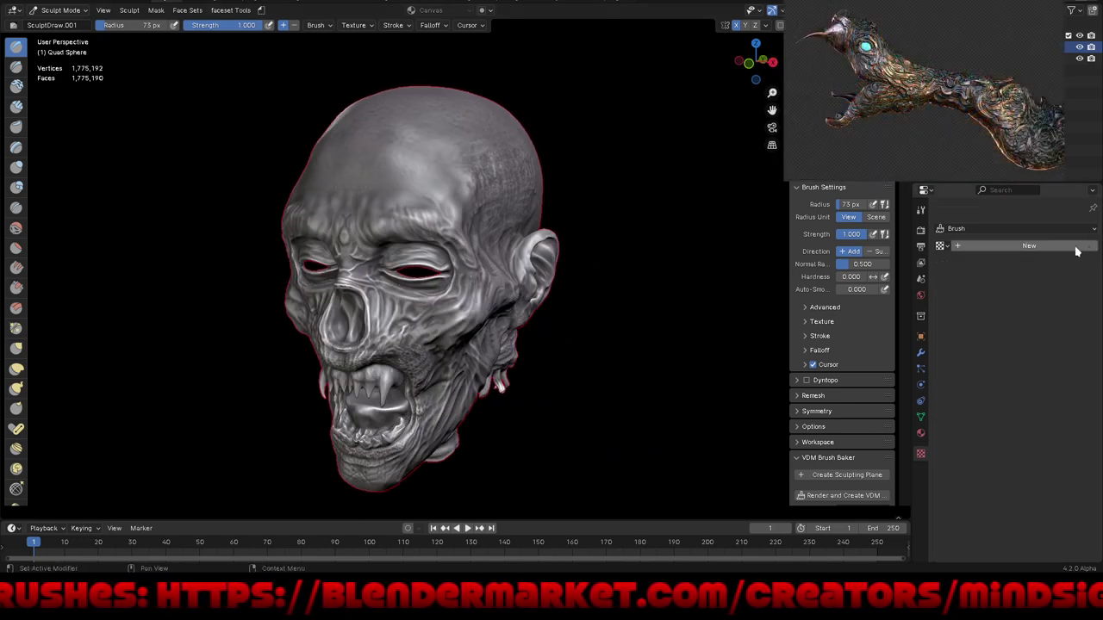
left_click(1076, 250)
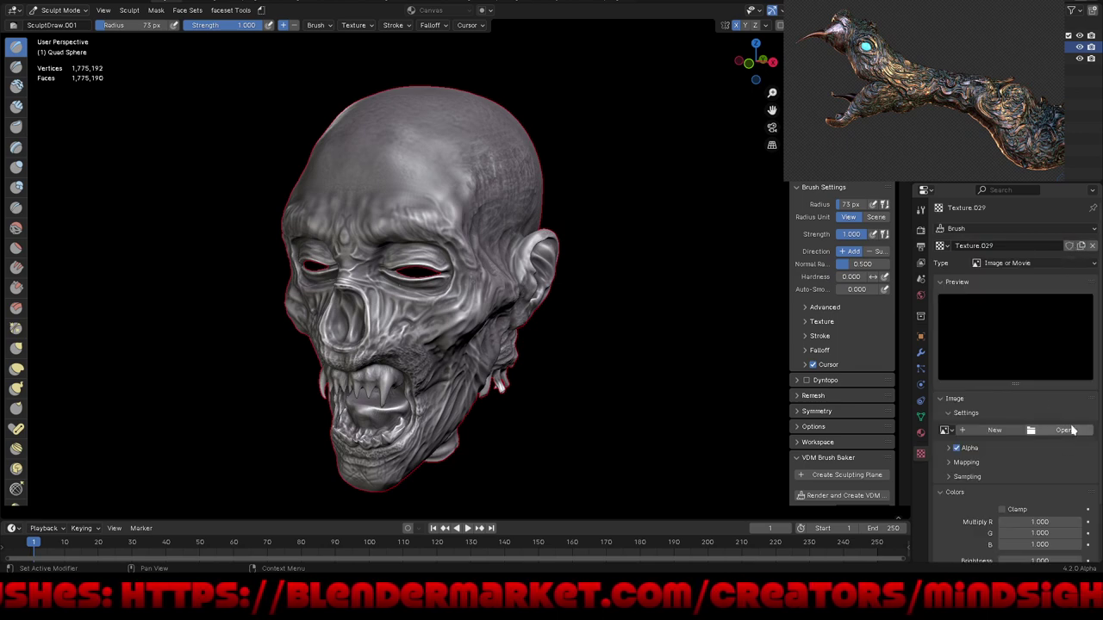
left_click(1070, 431)
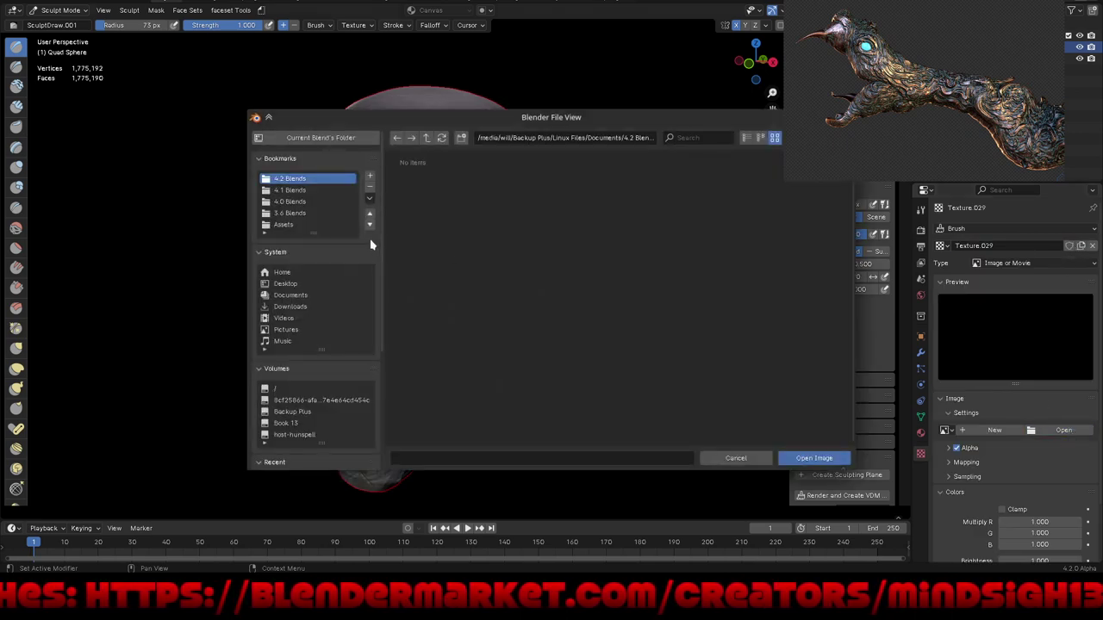
Step: Navigate the file browser up to Assets and into the output_vdm folder
scroll(316, 371, "down", 2)
scroll(314, 361, "down", 3)
left_click(312, 355)
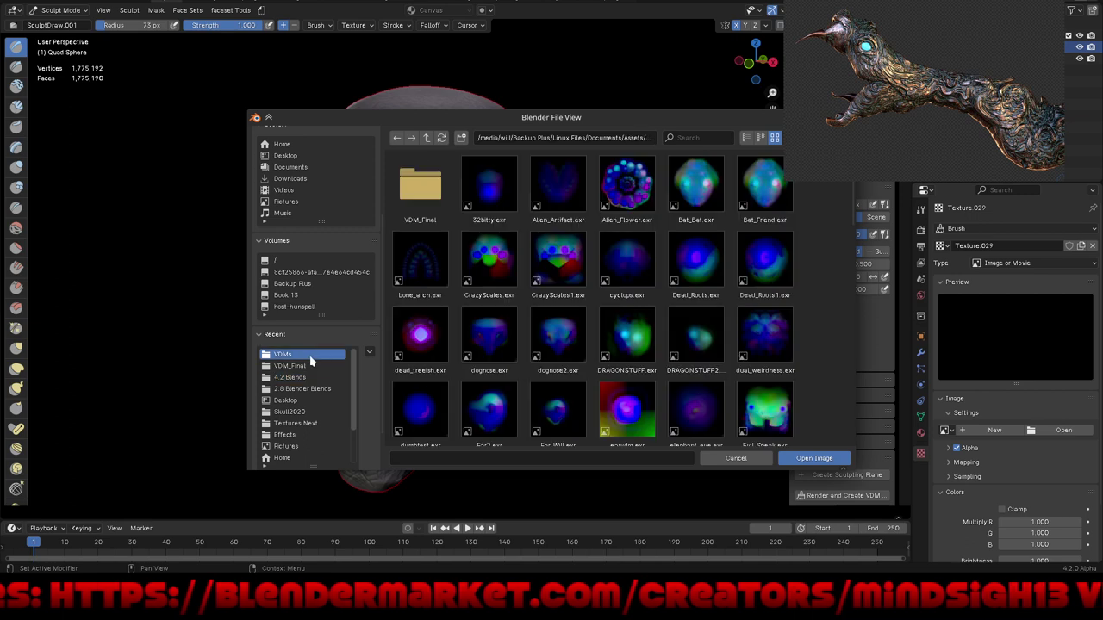
left_click(426, 141)
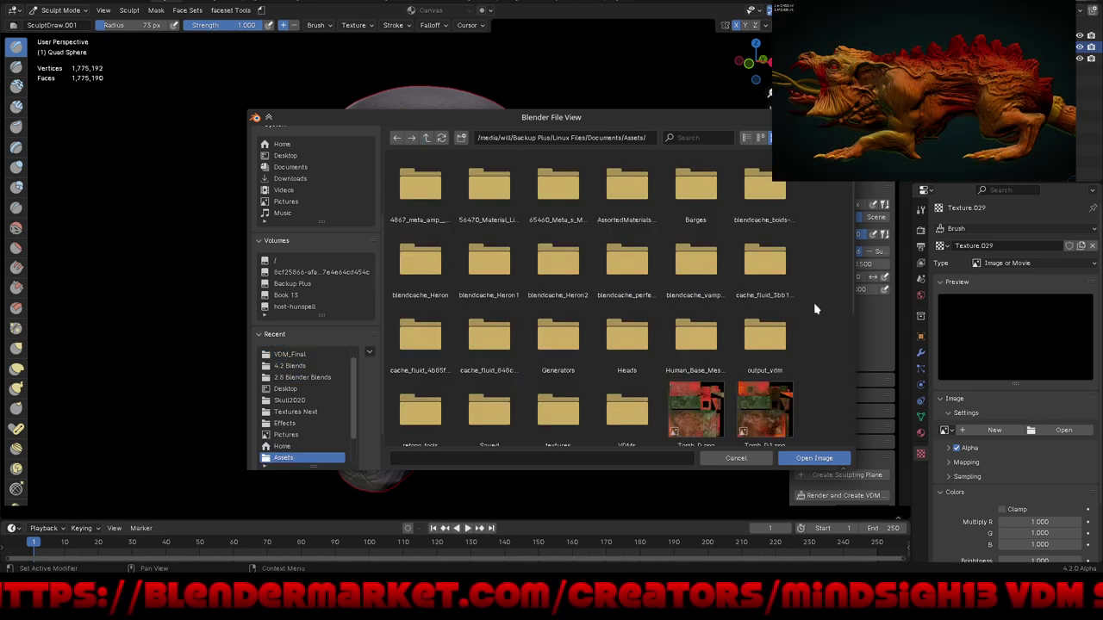
double_click(765, 343)
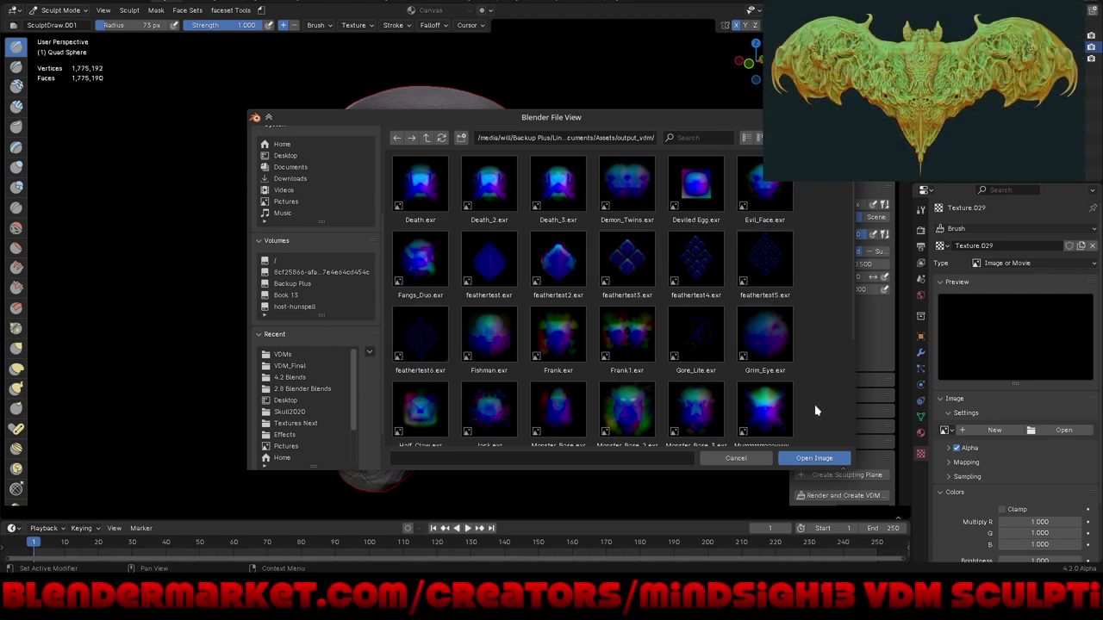
mouse_move(816, 410)
middle_mouse_down()
mouse_move(818, 292)
mouse_move(814, 301)
middle_mouse_up()
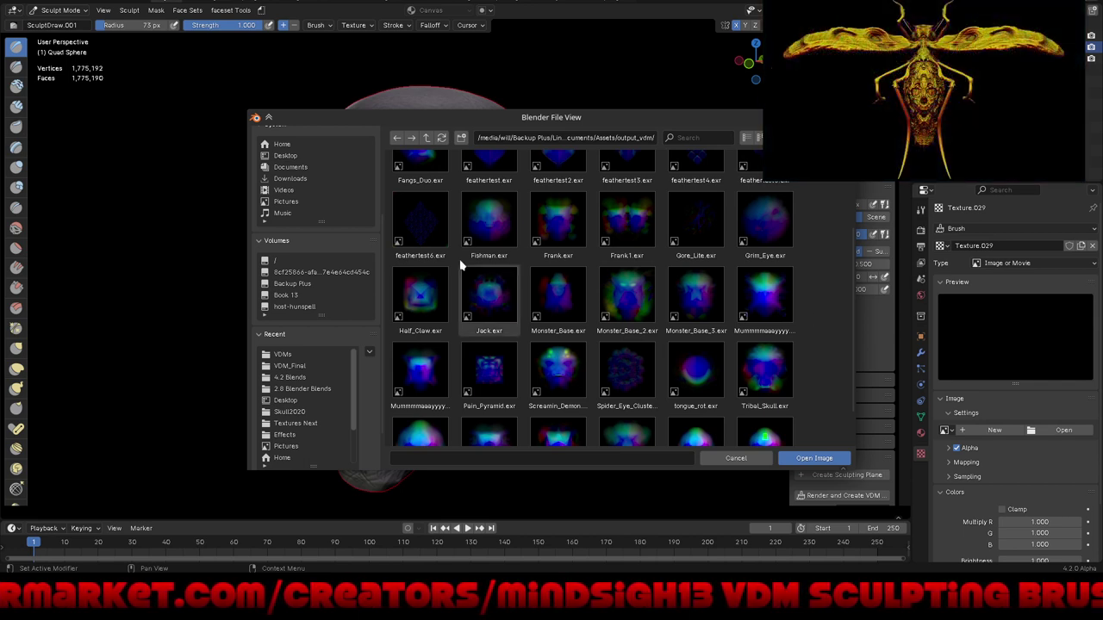
Step: Load feathertest6.exr as the brush image, test a scale stamp on the forehead, and undo it
double_click(441, 220)
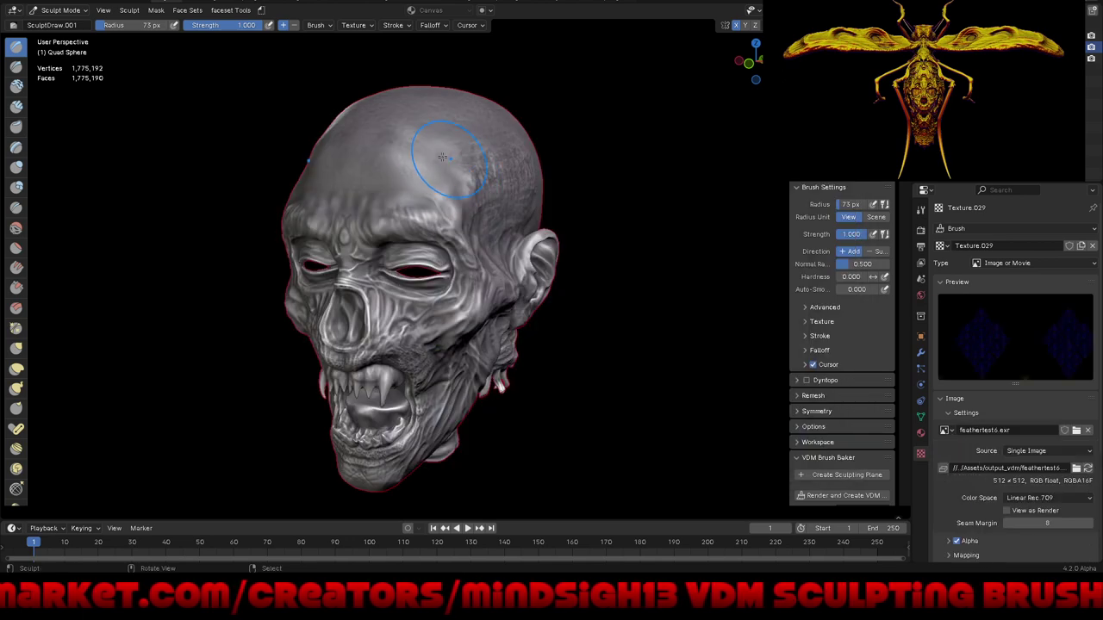
mouse_move(437, 159)
left_mouse_down()
mouse_move(358, 189)
mouse_move(517, 58)
mouse_move(571, 76)
mouse_move(563, 78)
left_mouse_up()
mouse_move(528, 129)
middle_mouse_down()
mouse_move(466, 328)
mouse_move(394, 331)
mouse_move(463, 320)
middle_mouse_up()
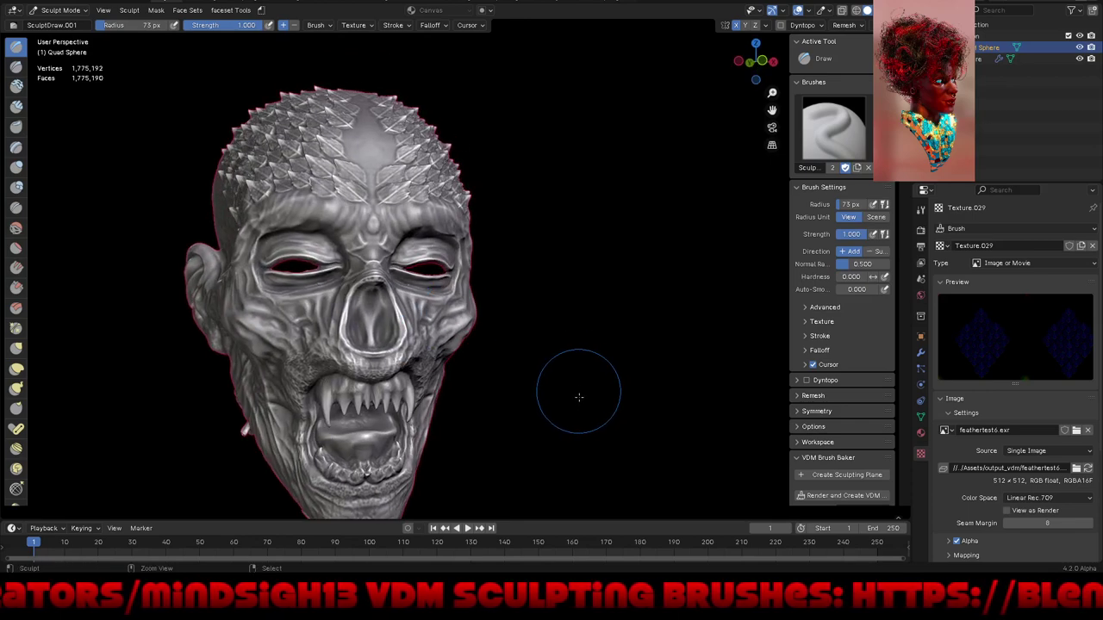
key("ctrl+z")
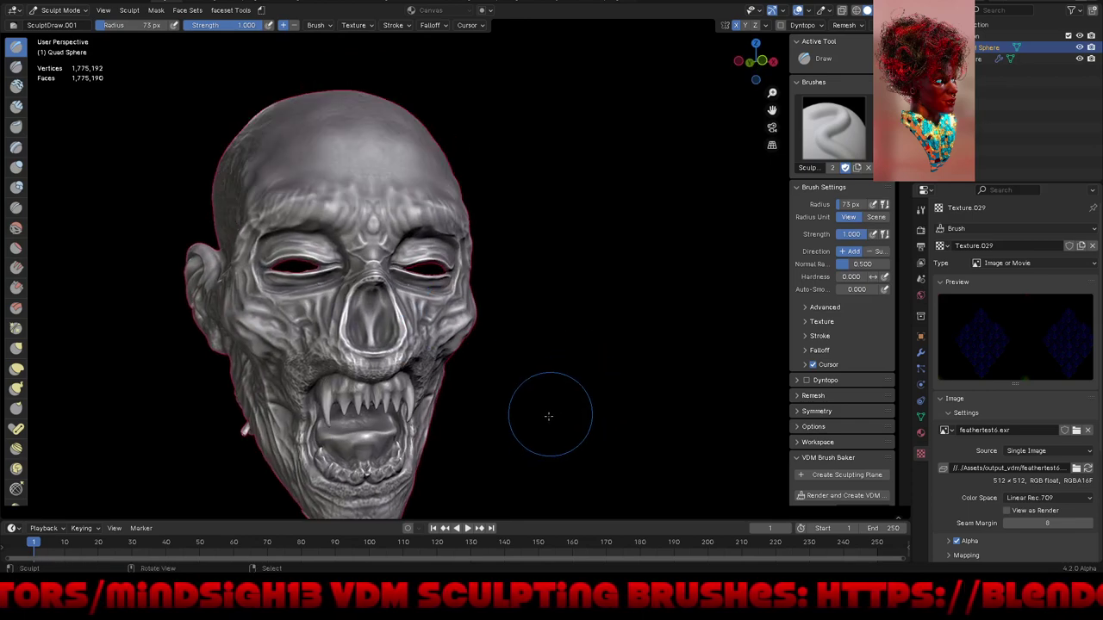
middle_click_drag(531, 426, 571, 382)
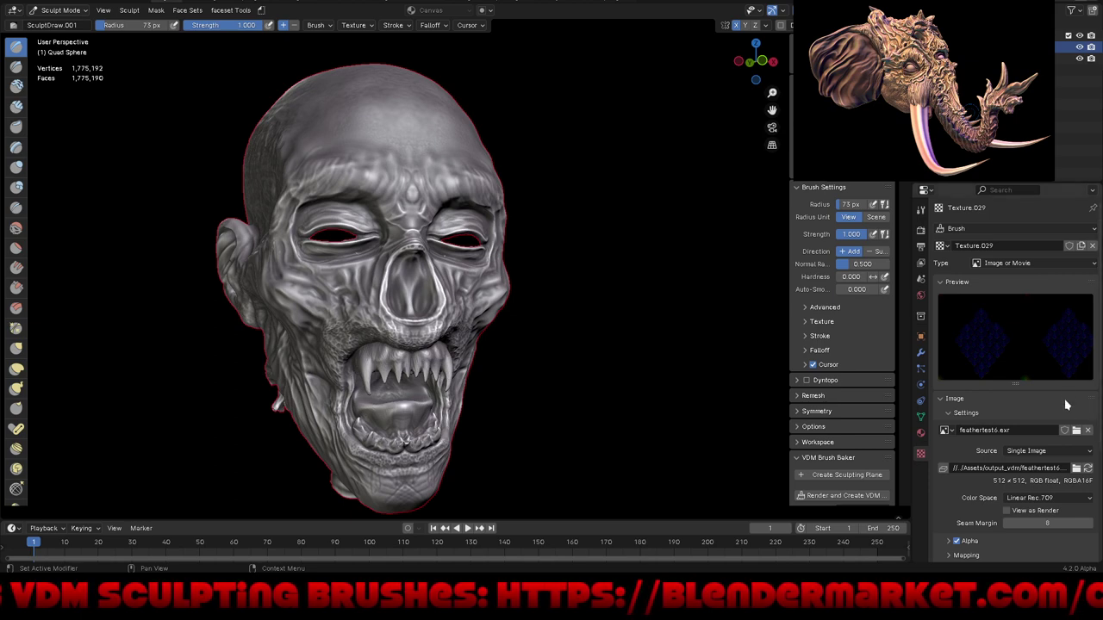
mouse_move(1040, 250)
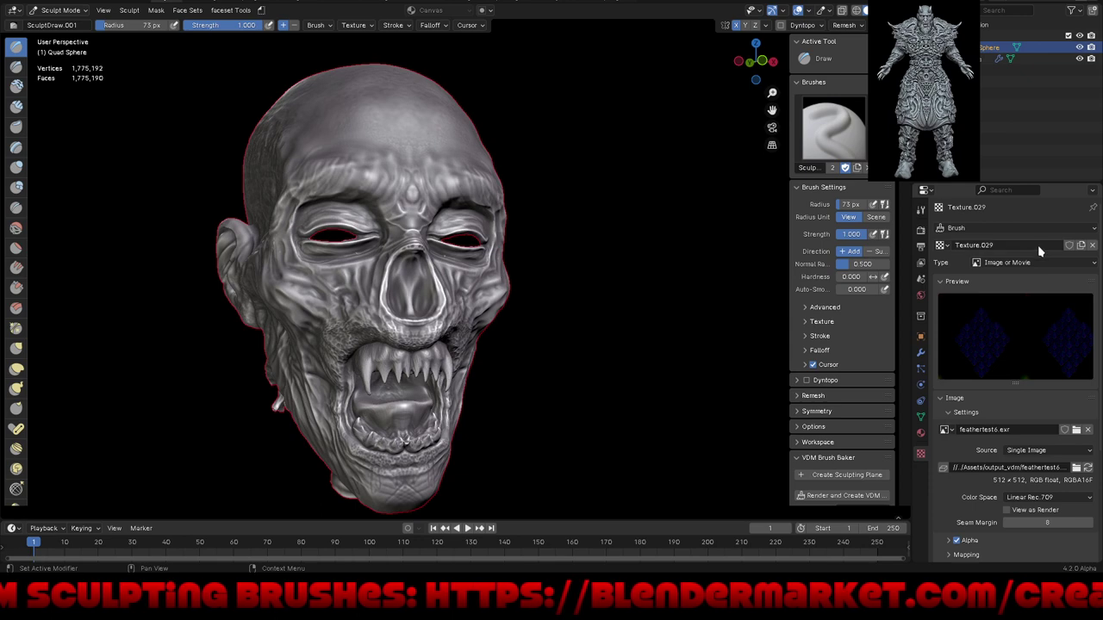
Step: Swap Texture.029 for a new Texture.030 and load Gore_Lite.exr from output_vdm
left_click(1092, 244)
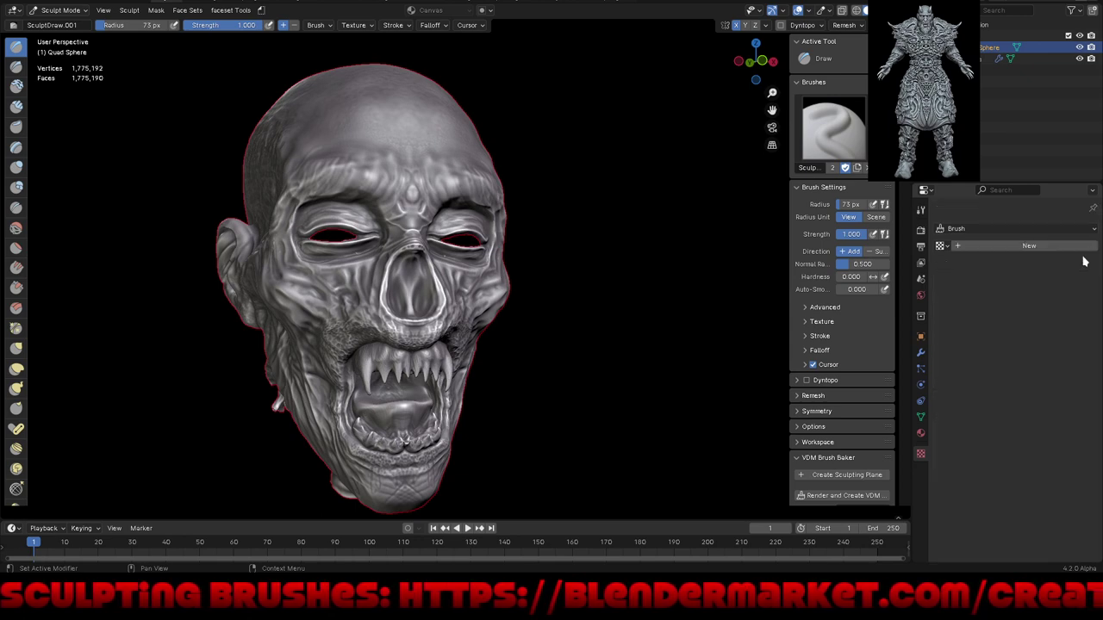
left_click(1030, 233)
left_click(1029, 240)
left_click(1029, 246)
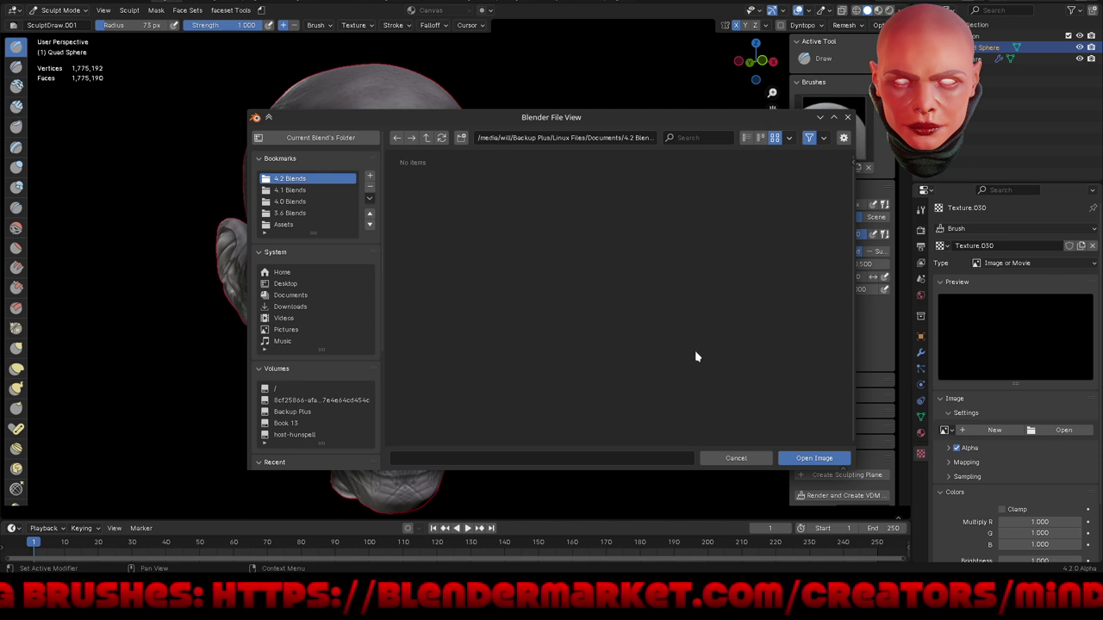
scroll(305, 404, "down", 5)
left_click(291, 308)
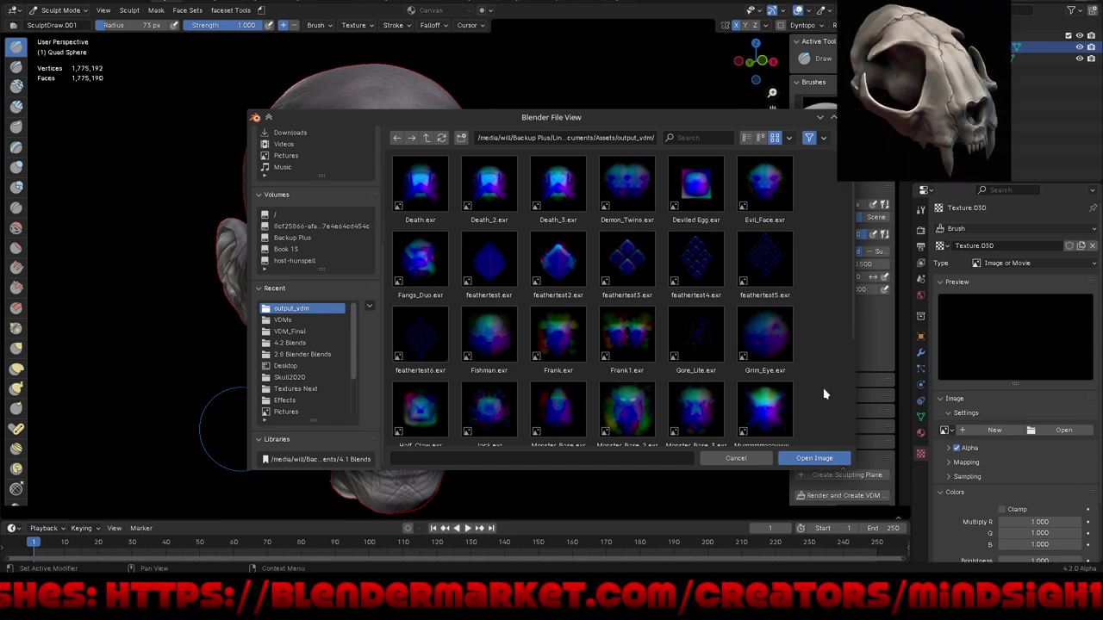
double_click(700, 338)
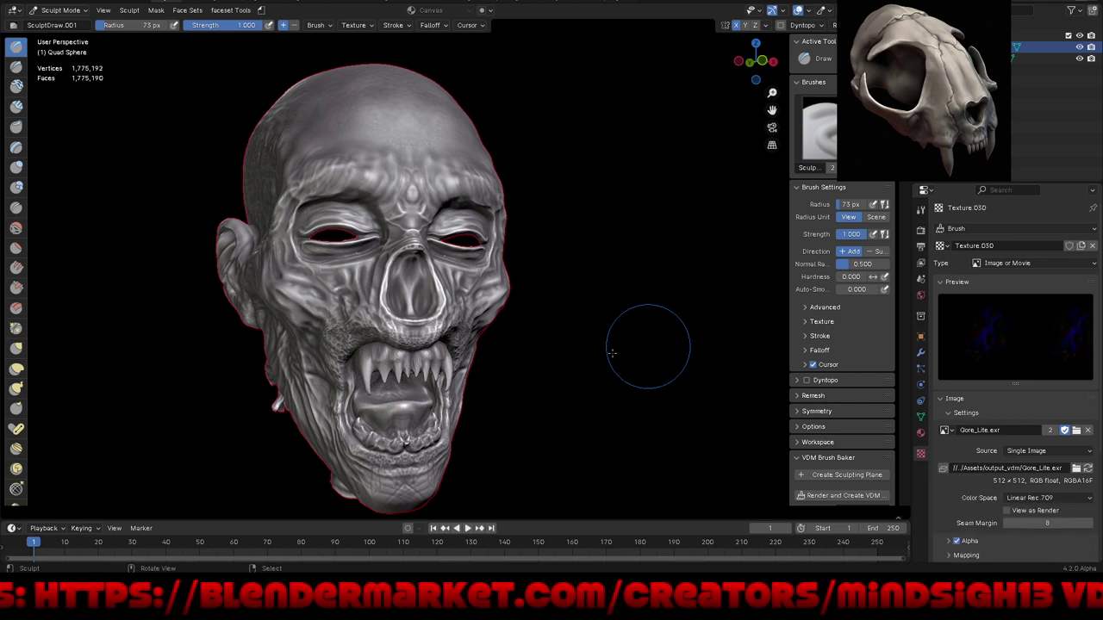
Step: Undo a trial gore stamp on the forehead and set brush strength to 0.618
middle_click_drag(640, 394, 552, 290)
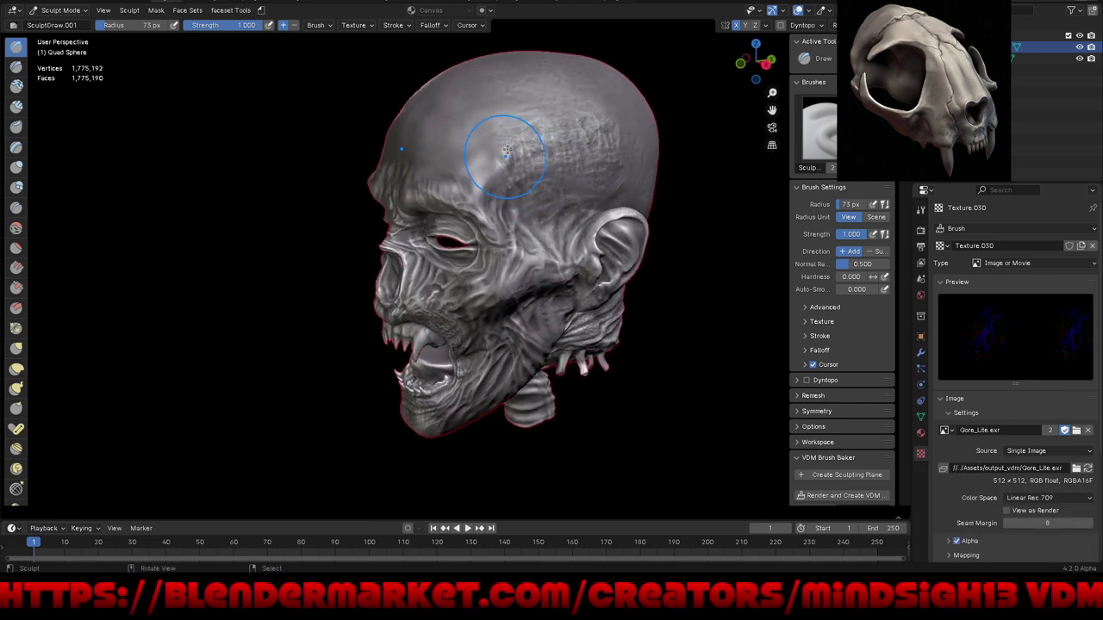
mouse_move(506, 153)
left_mouse_down()
mouse_move(511, 243)
mouse_move(543, 257)
mouse_move(431, 240)
mouse_move(416, 193)
mouse_move(429, 145)
left_mouse_up()
mouse_move(553, 168)
middle_mouse_down("ctrl")
mouse_move(580, 148)
mouse_move(591, 296)
middle_mouse_up("ctrl")
key("ctrl+z")
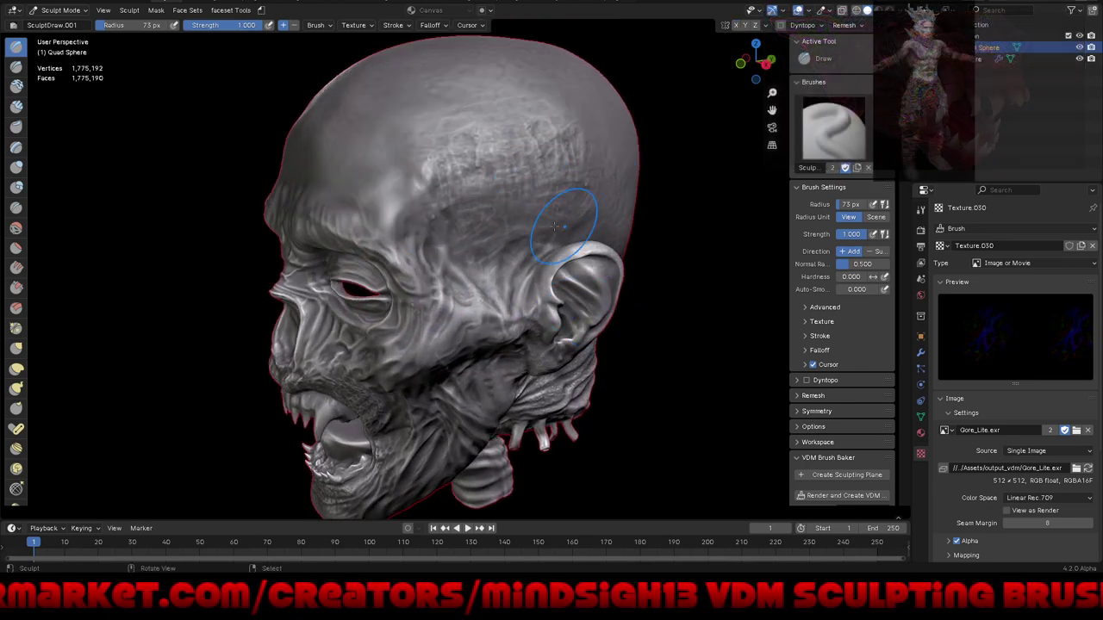
key("shift+f")
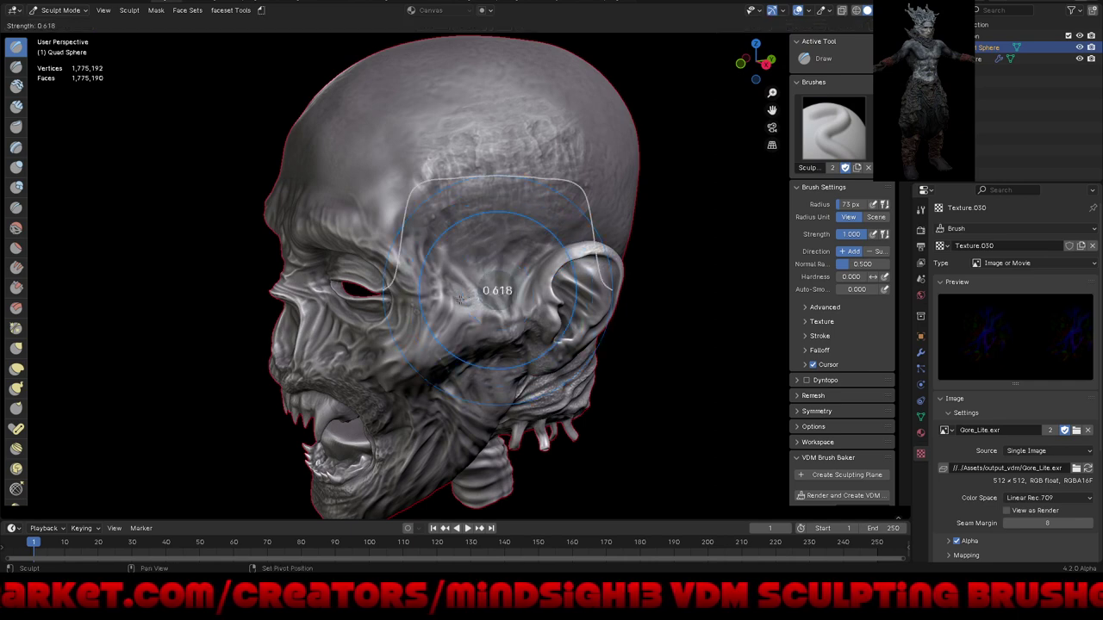
left_click(460, 293)
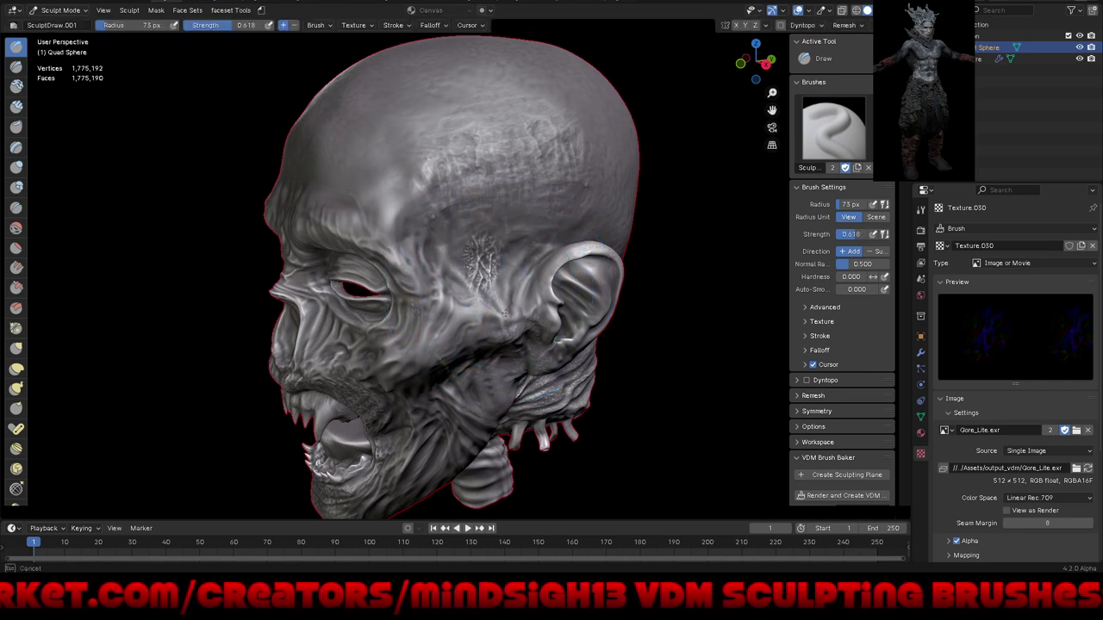
Step: Stamp Gore_Lite detail across the temple and upper cheek
left_click_drag(506, 313, 471, 361)
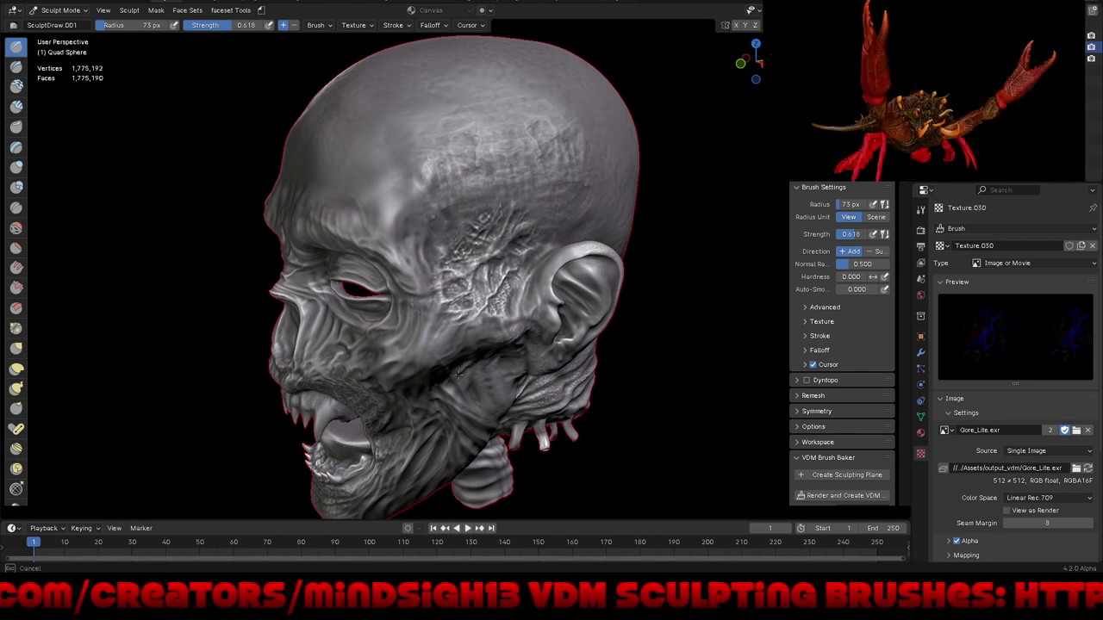
left_click_drag(459, 374, 433, 406)
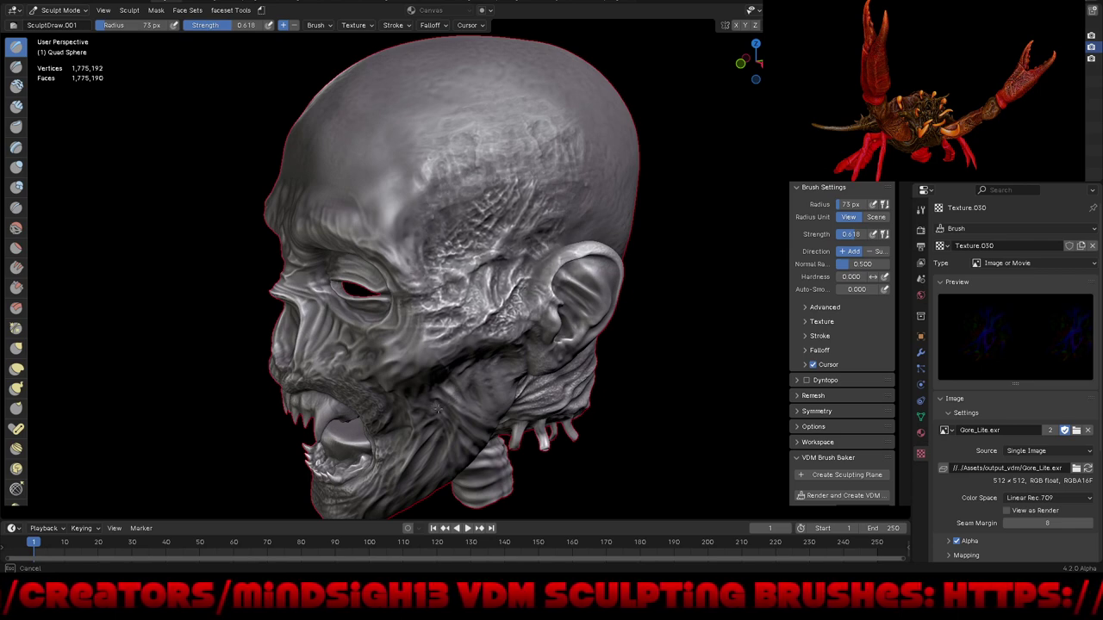
mouse_move(437, 409)
middle_mouse_down()
mouse_move(461, 428)
mouse_move(370, 295)
mouse_move(647, 383)
middle_mouse_up()
scroll(369, 296, "down", 3)
scroll(522, 348, "up", 1)
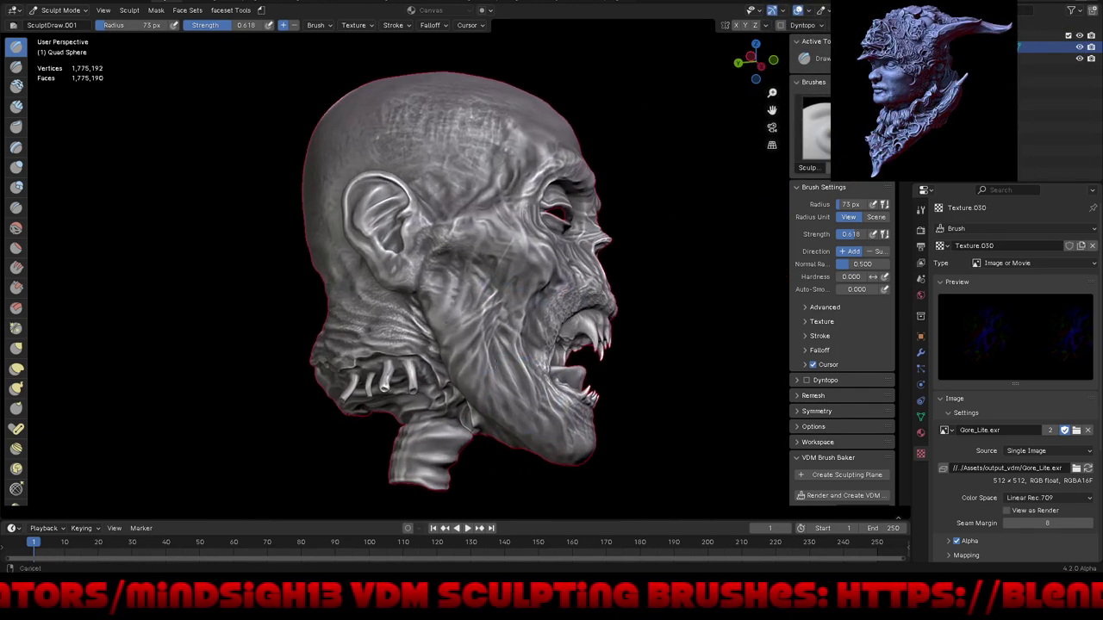
scroll(517, 336, "up", 2)
scroll(513, 310, "up", 1)
scroll(507, 284, "up", 1)
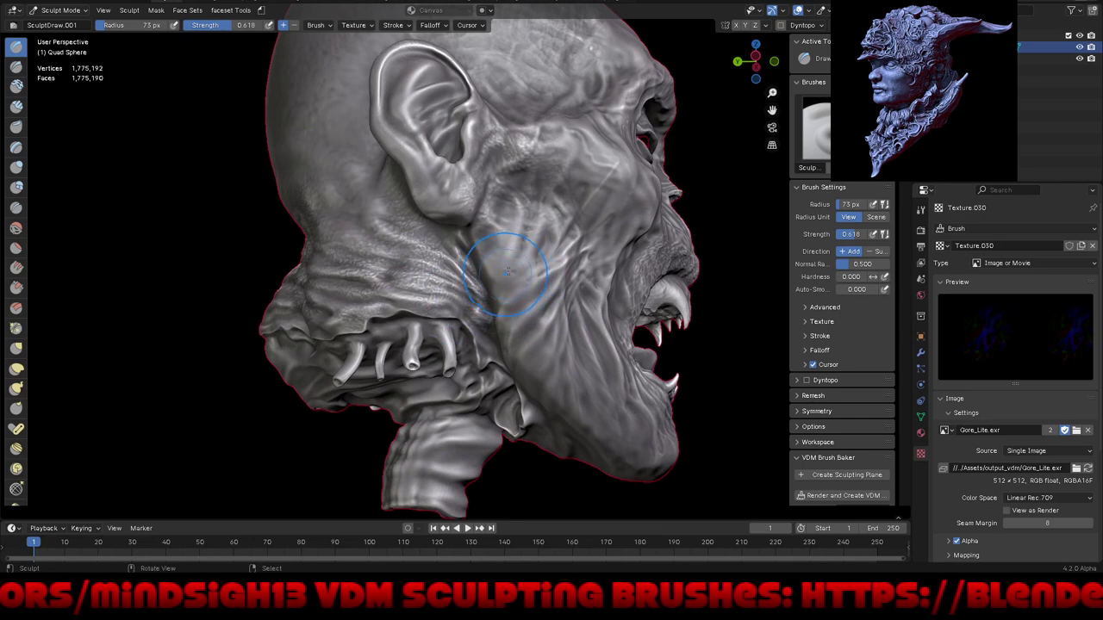
Step: Add vein-like gory detail along the cheek and below the ear
left_click_drag(491, 360, 542, 387)
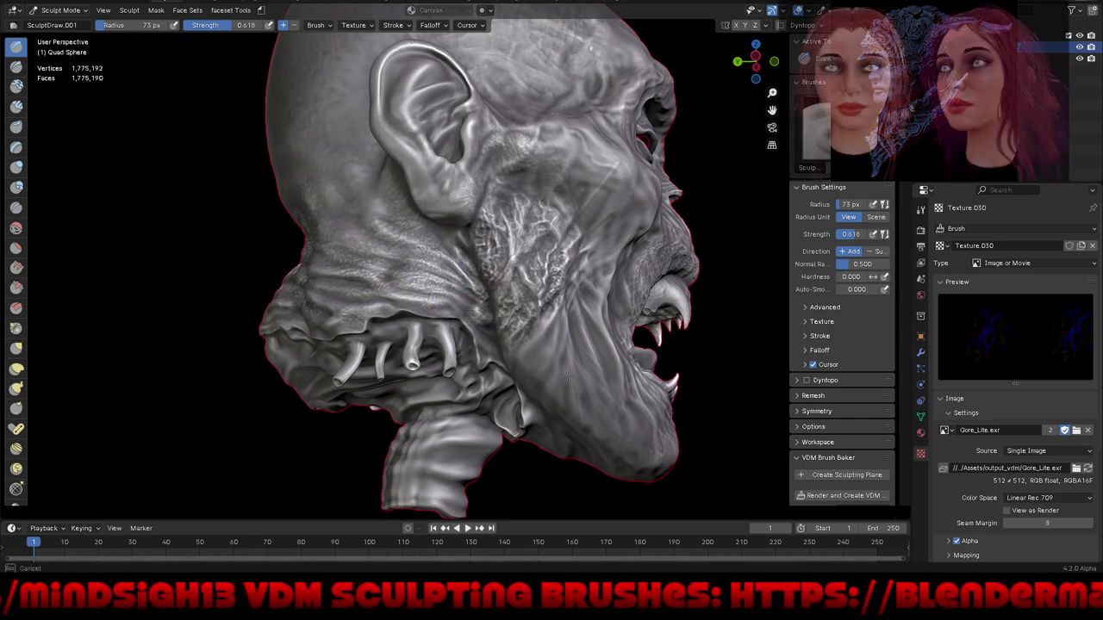
left_click_drag(553, 383, 569, 377)
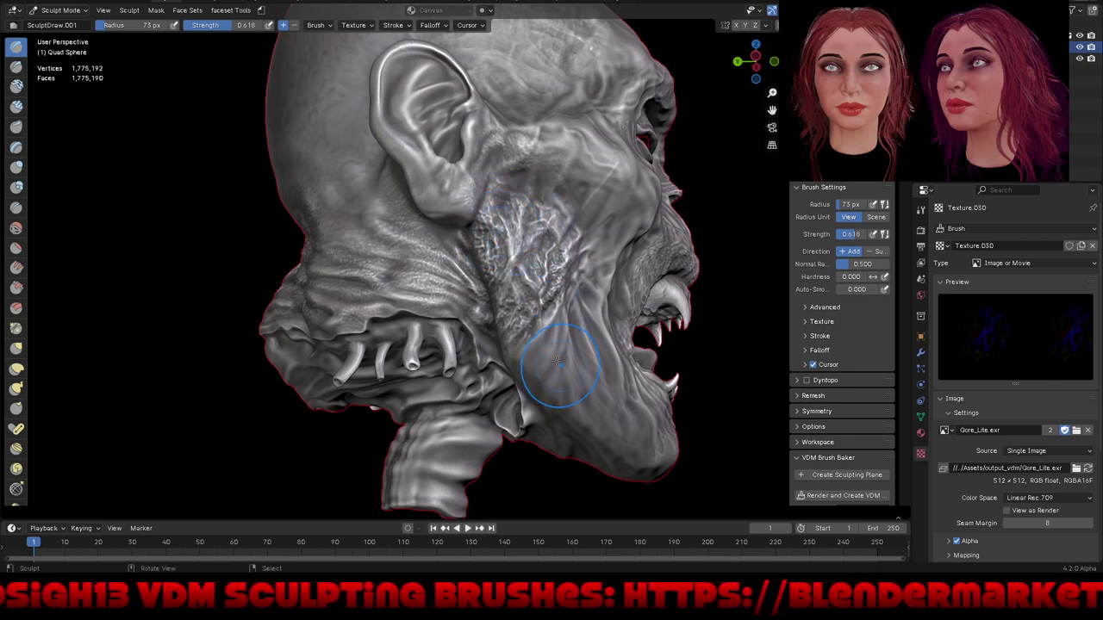
left_click_drag(590, 409, 604, 422)
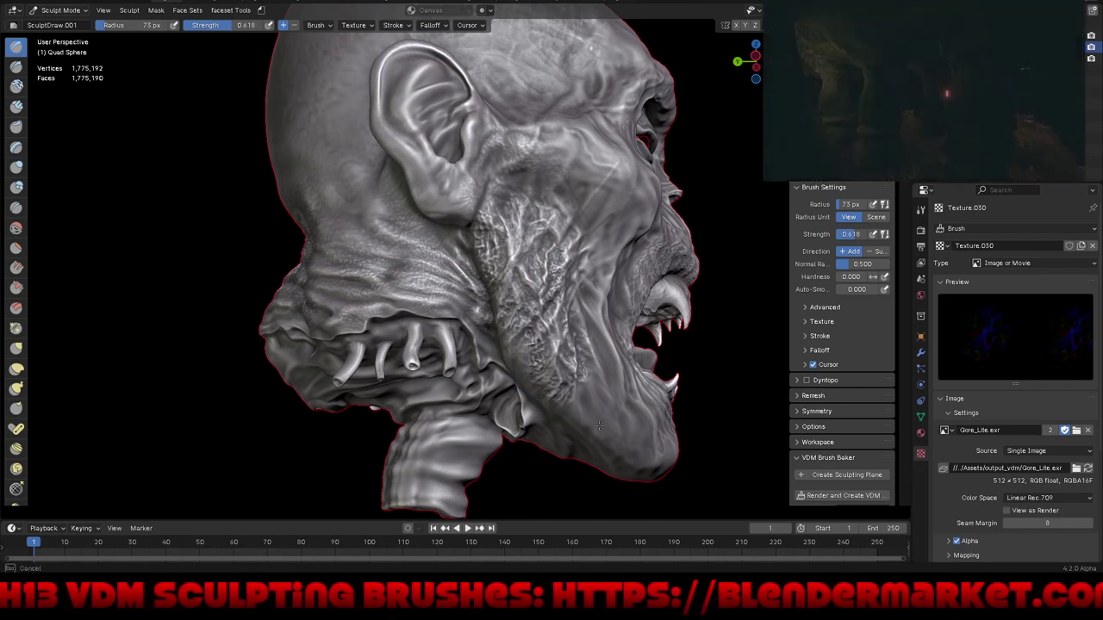
middle_click_drag(599, 425, 585, 366)
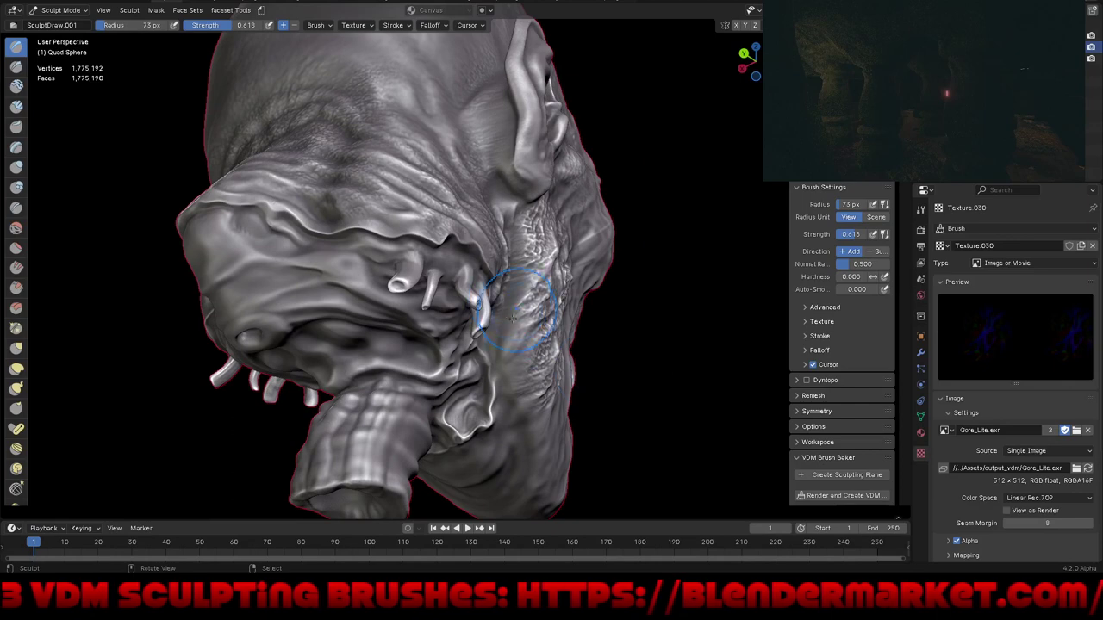
left_click_drag(508, 313, 496, 326)
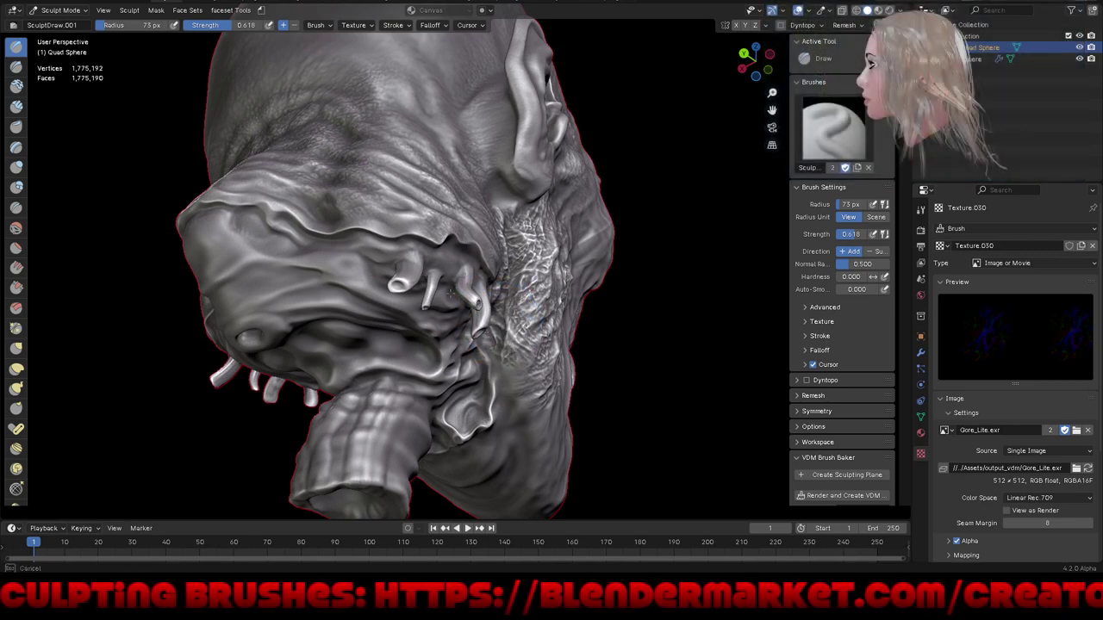
Step: Stamp gory detail onto the chin below the open mouth
mouse_move(445, 302)
middle_mouse_down()
mouse_move(568, 364)
mouse_move(548, 420)
mouse_move(467, 380)
middle_mouse_up()
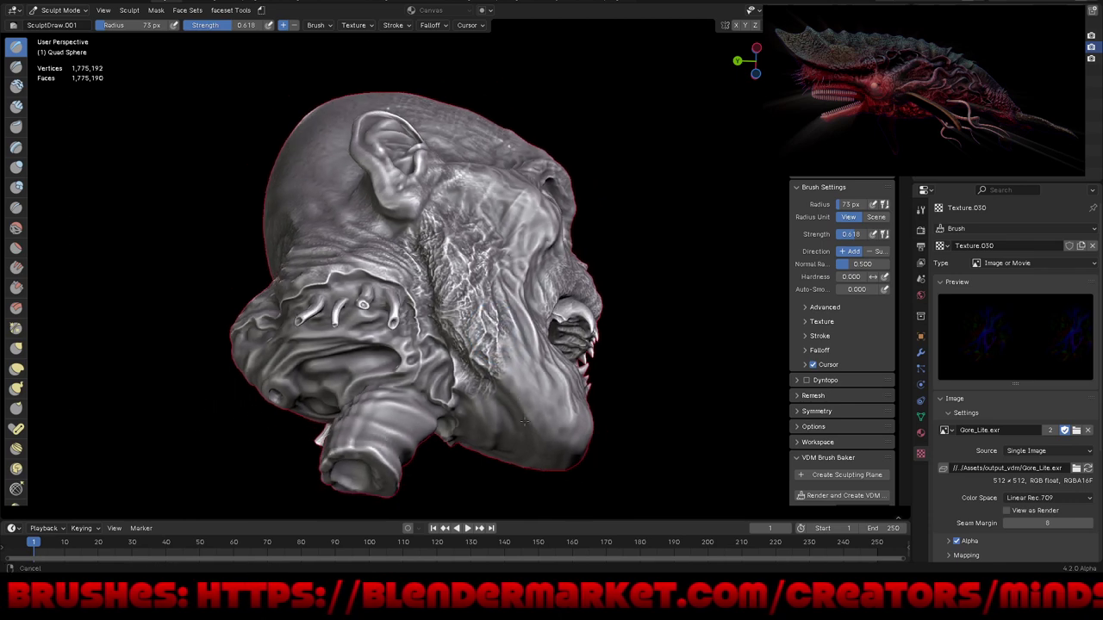
mouse_move(522, 427)
middle_mouse_down()
mouse_move(593, 435)
mouse_move(637, 416)
mouse_move(662, 380)
mouse_move(388, 385)
middle_mouse_up()
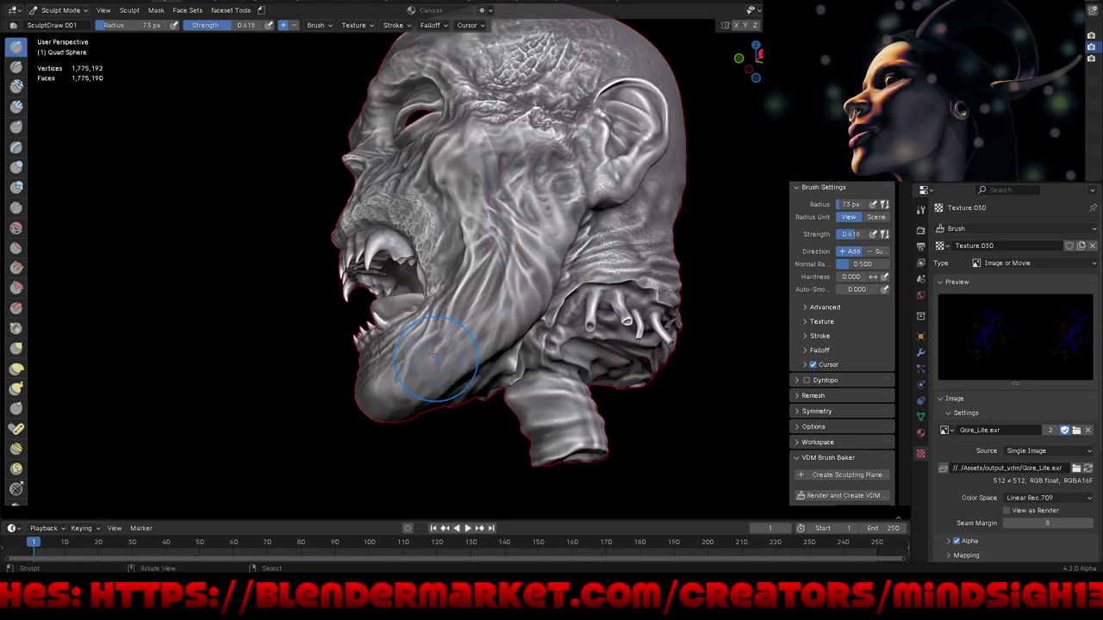
left_click_drag(410, 407, 425, 437)
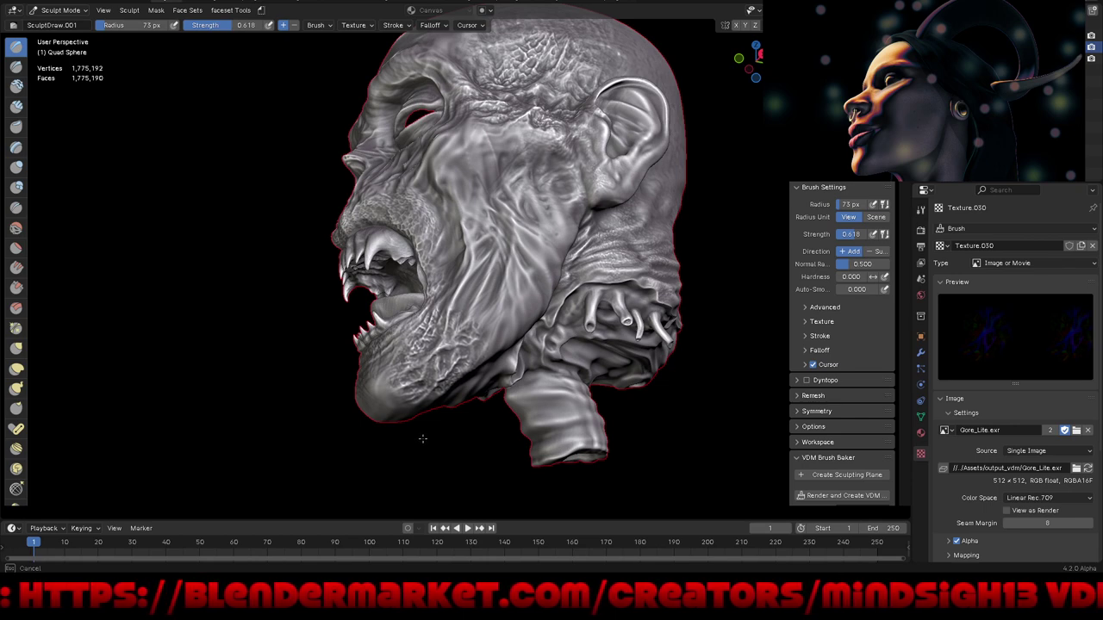
mouse_move(422, 439)
middle_mouse_down()
mouse_move(517, 431)
mouse_move(603, 353)
mouse_move(635, 388)
middle_mouse_up()
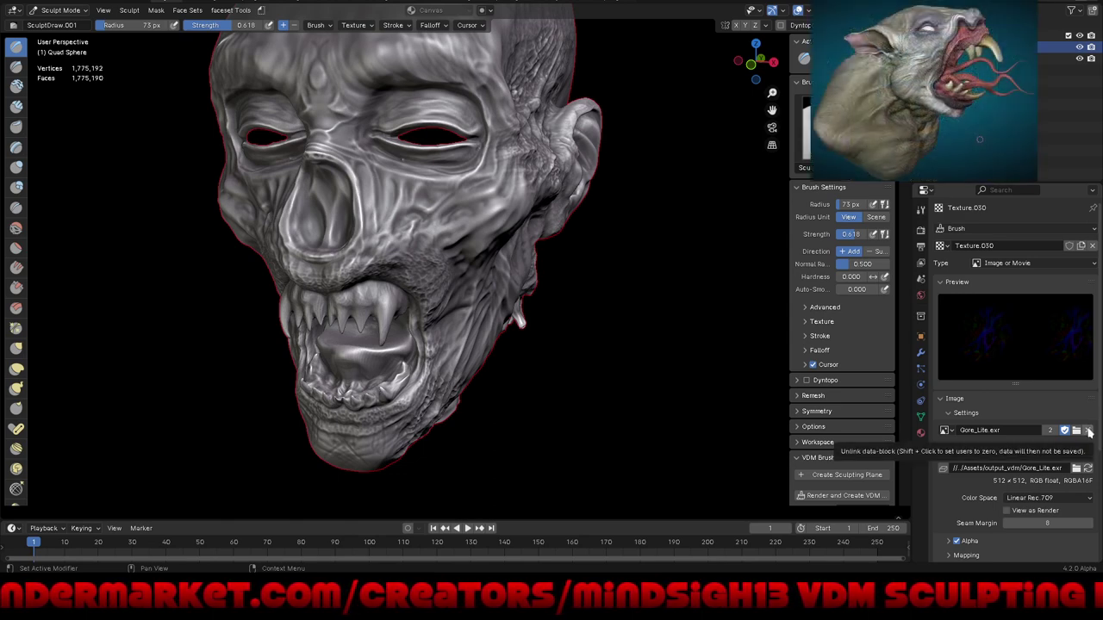
Step: Remove the Gore_Lite image and load Zombie_Shark_1.exr from output_vdm as the brush image
left_click(1087, 430)
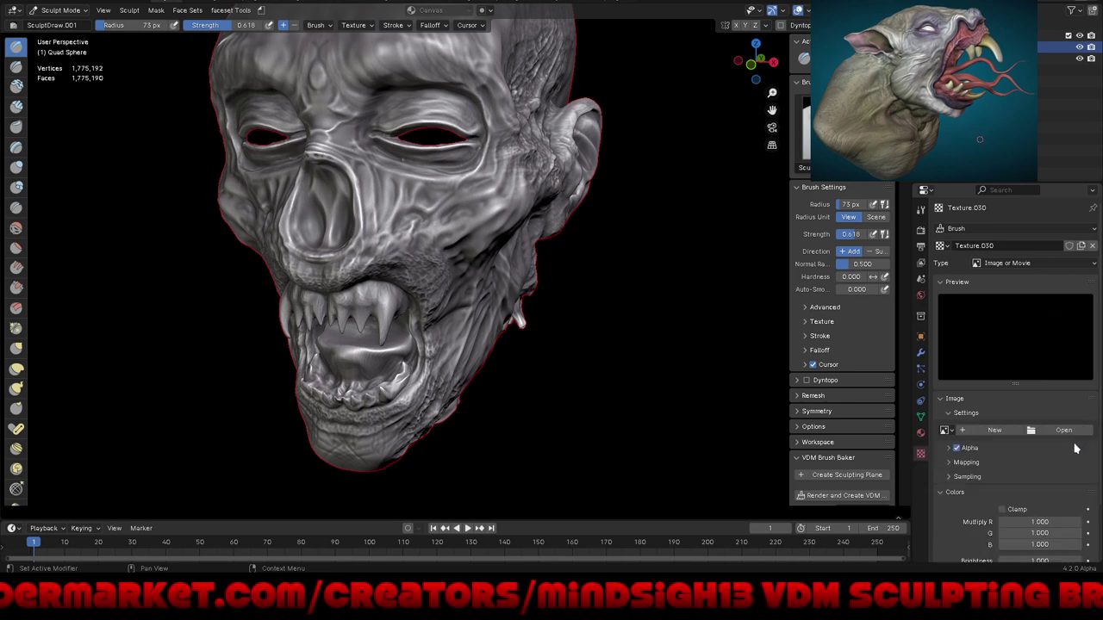
left_click(1065, 431)
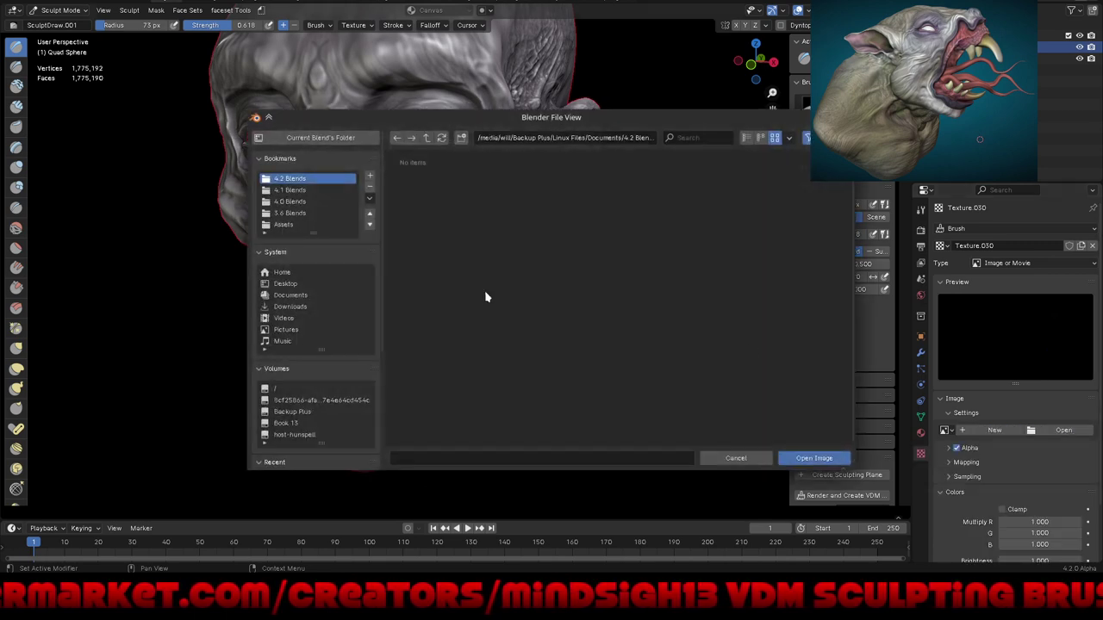
scroll(321, 353, "down", 1)
scroll(317, 327, "down", 4)
left_click(315, 316)
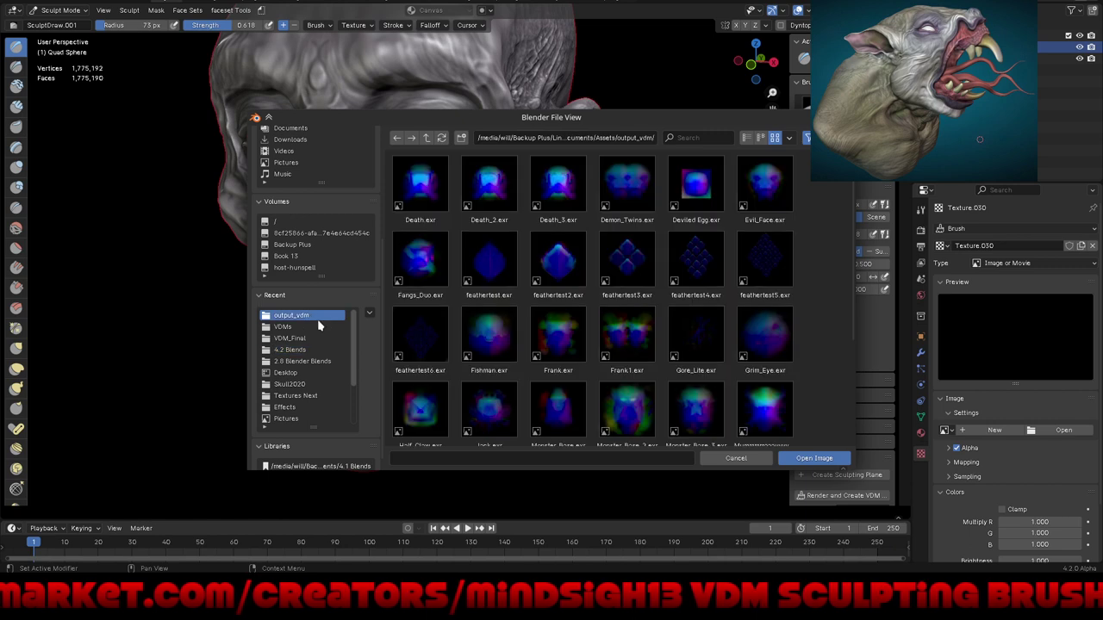
scroll(794, 225, "down", 4)
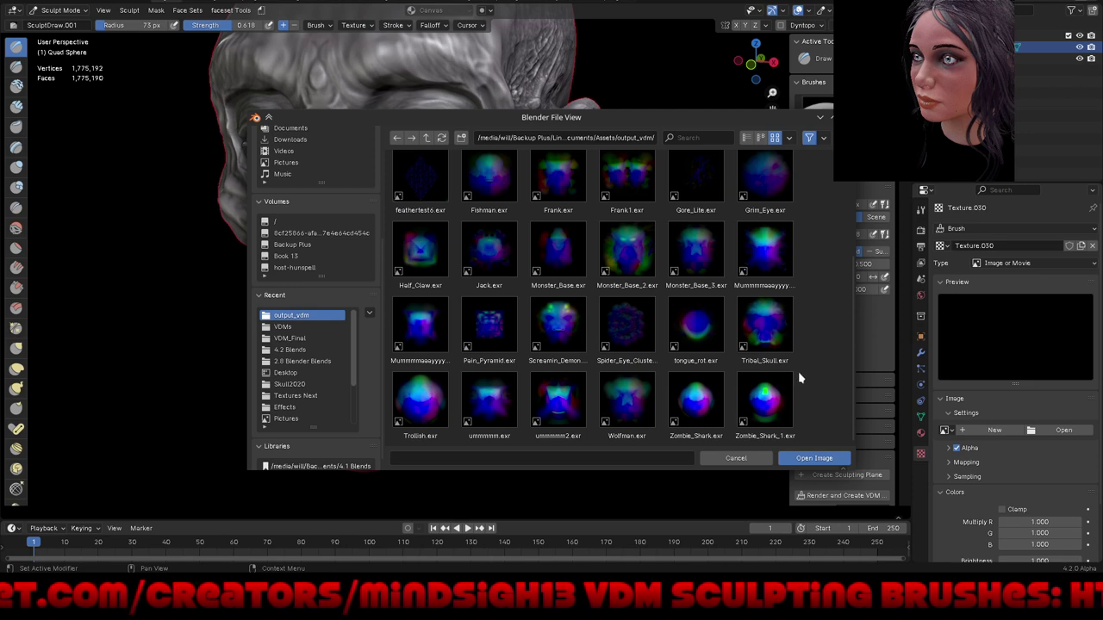
double_click(764, 408)
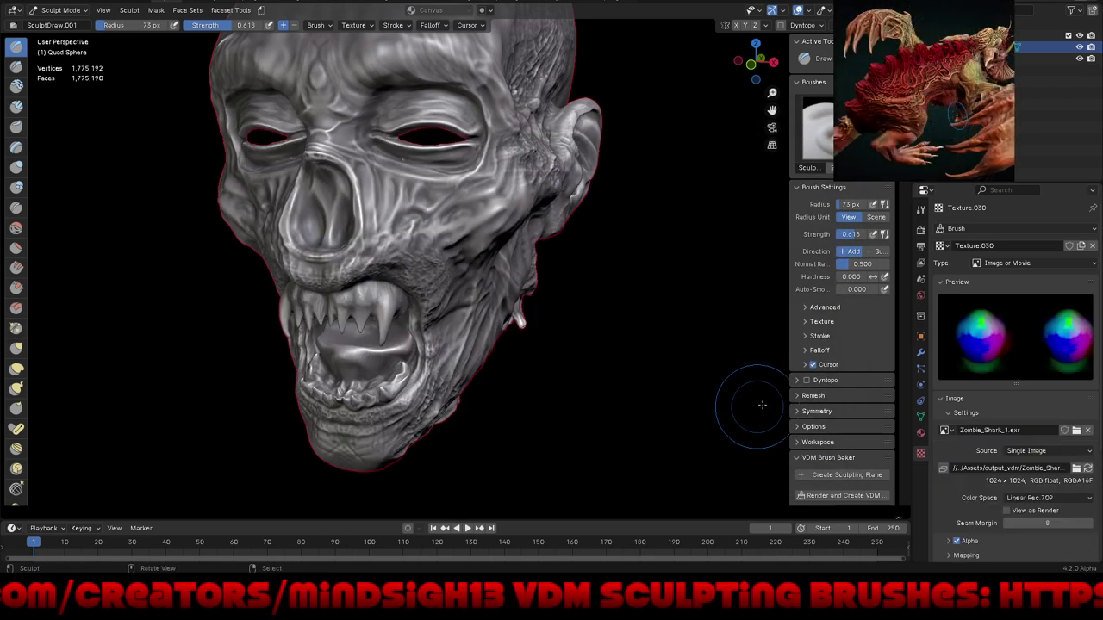
Step: Test Zombie_Shark_1 stamps on the cheek and head top, undoing both
middle_click_drag(517, 322, 487, 212)
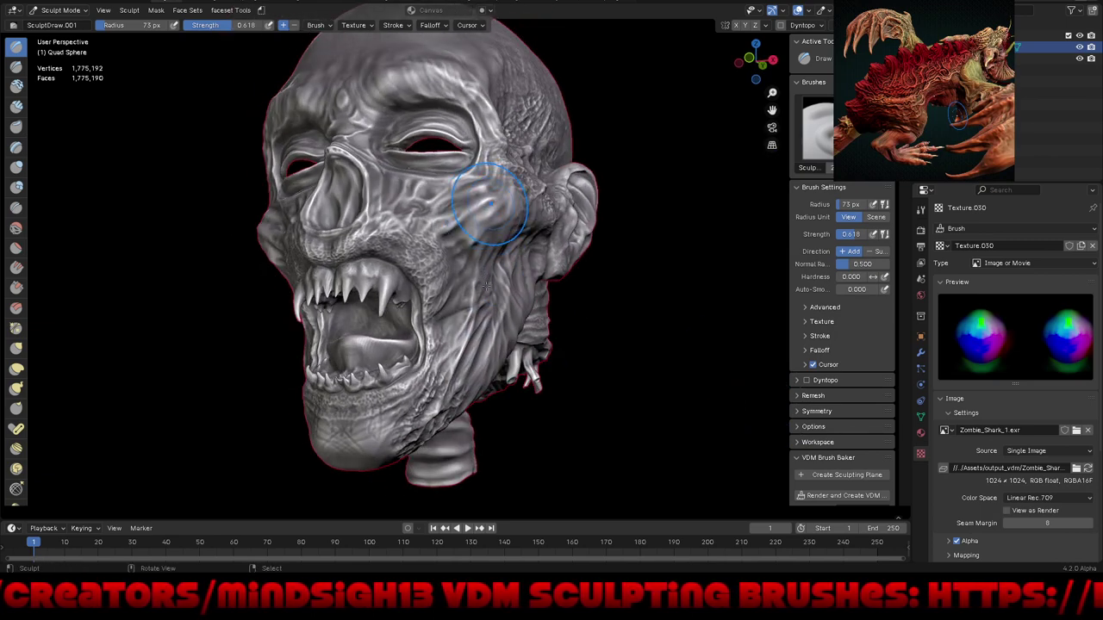
left_click(489, 204)
mouse_move(505, 393)
middle_mouse_down()
mouse_move(554, 361)
mouse_move(566, 446)
mouse_move(654, 417)
mouse_move(571, 362)
mouse_move(569, 246)
middle_mouse_up()
key("ctrl+z")
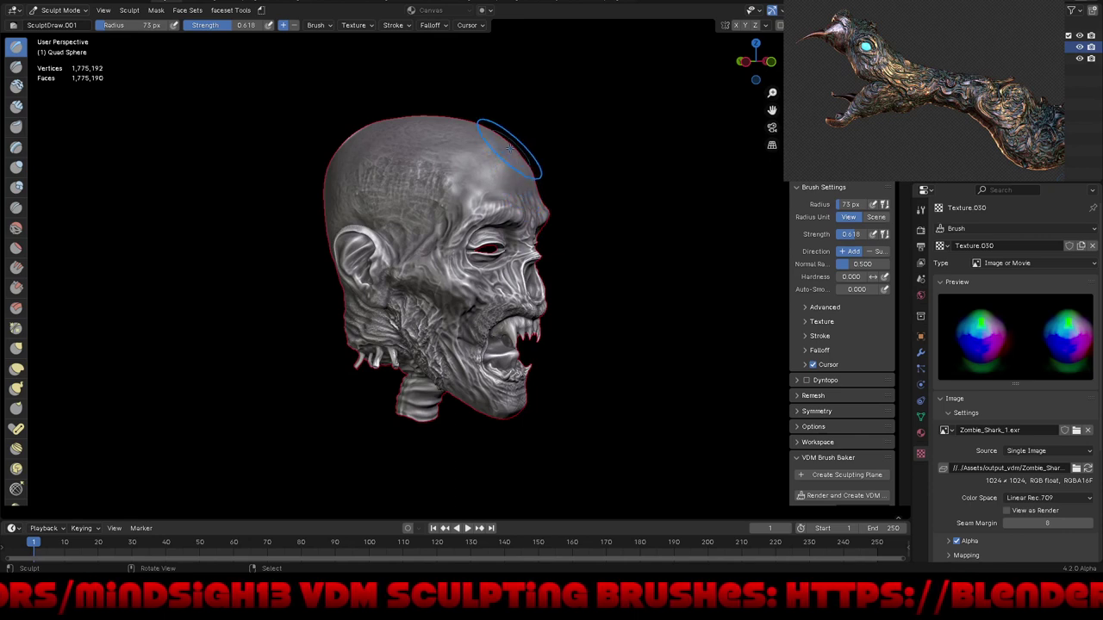
mouse_move(509, 148)
left_mouse_down()
mouse_move(582, 221)
mouse_move(564, 239)
mouse_move(557, 290)
left_mouse_up()
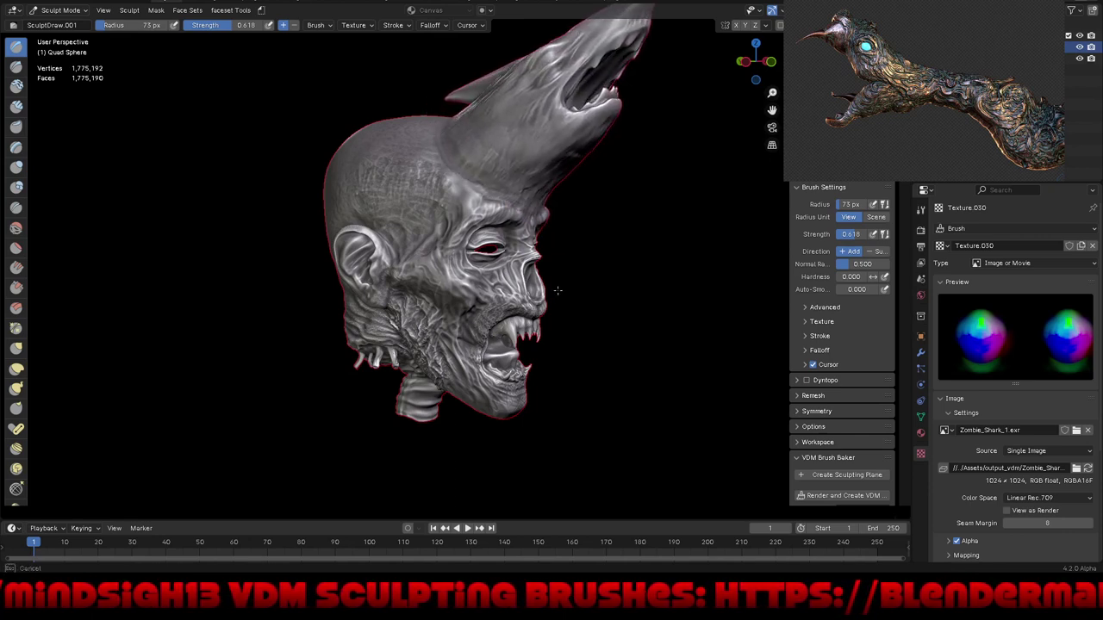
mouse_move(558, 291)
middle_mouse_down()
mouse_move(554, 362)
mouse_move(701, 350)
mouse_move(623, 365)
mouse_move(541, 350)
mouse_move(591, 364)
middle_mouse_up()
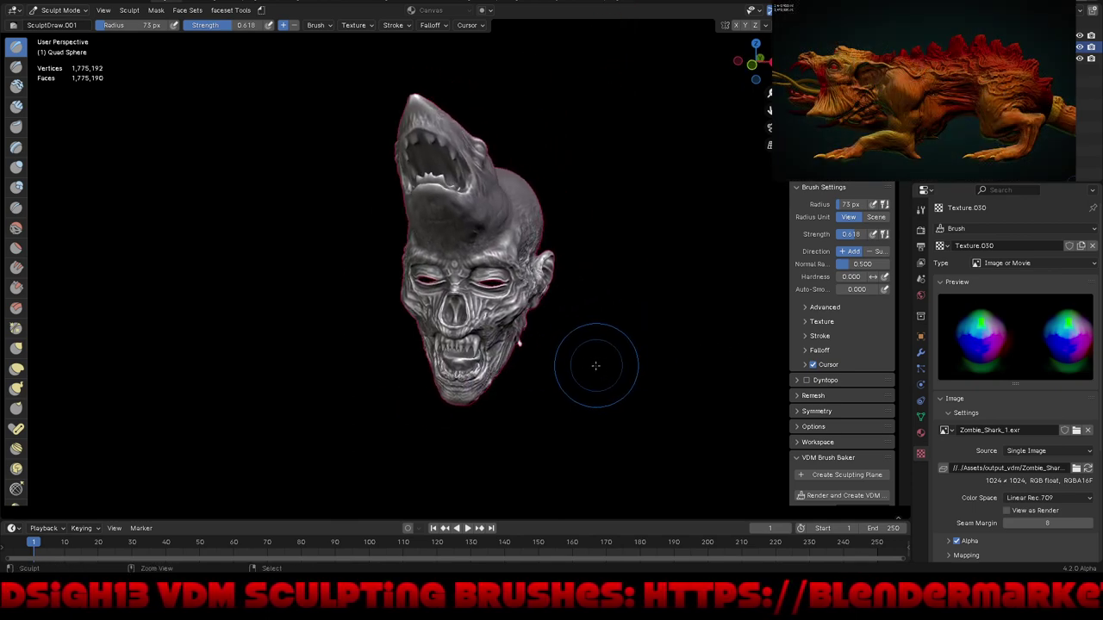
key("ctrl+z")
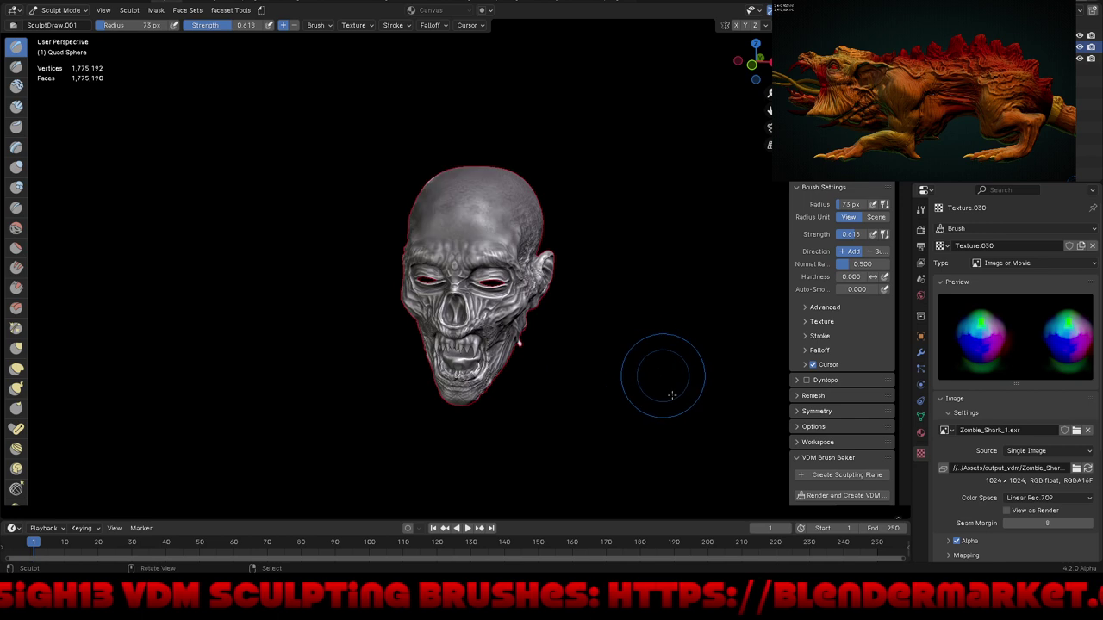
middle_click_drag(660, 372, 681, 354)
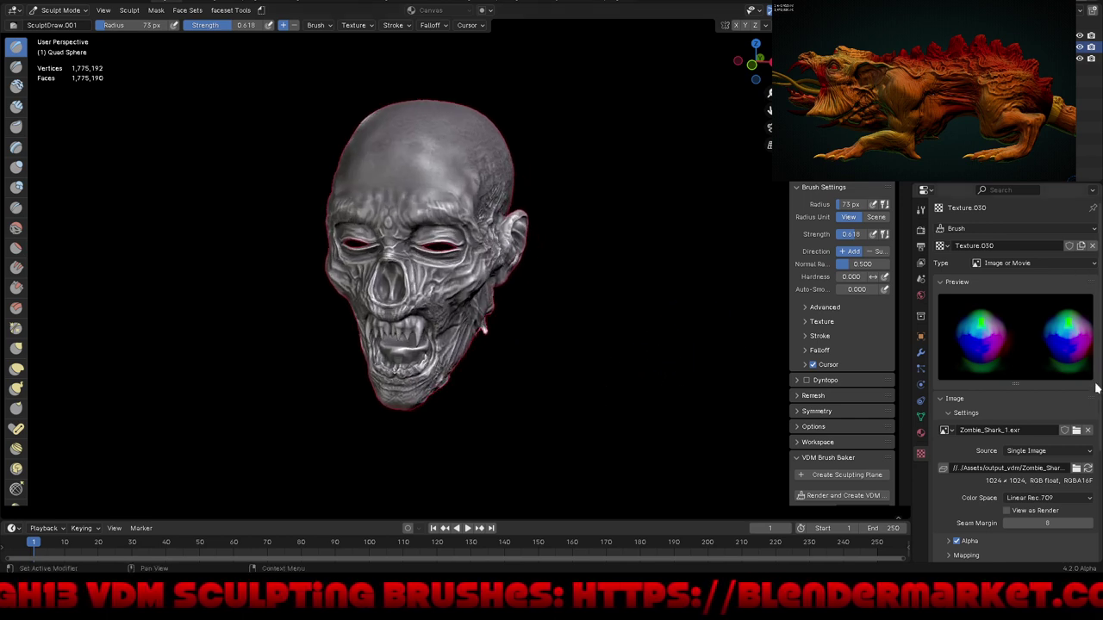
Step: Replace the shark image with Screamin_Demon.exr from output_vdm
left_click(1087, 430)
left_click(1060, 431)
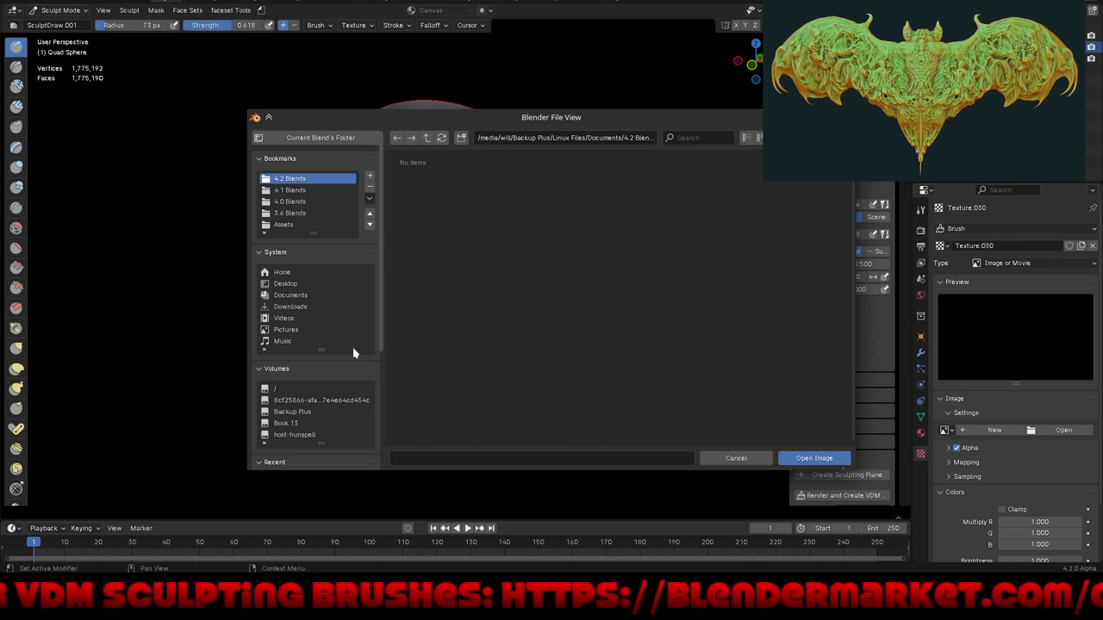
scroll(309, 417, "down", 3)
scroll(305, 405, "down", 1)
left_click(300, 393)
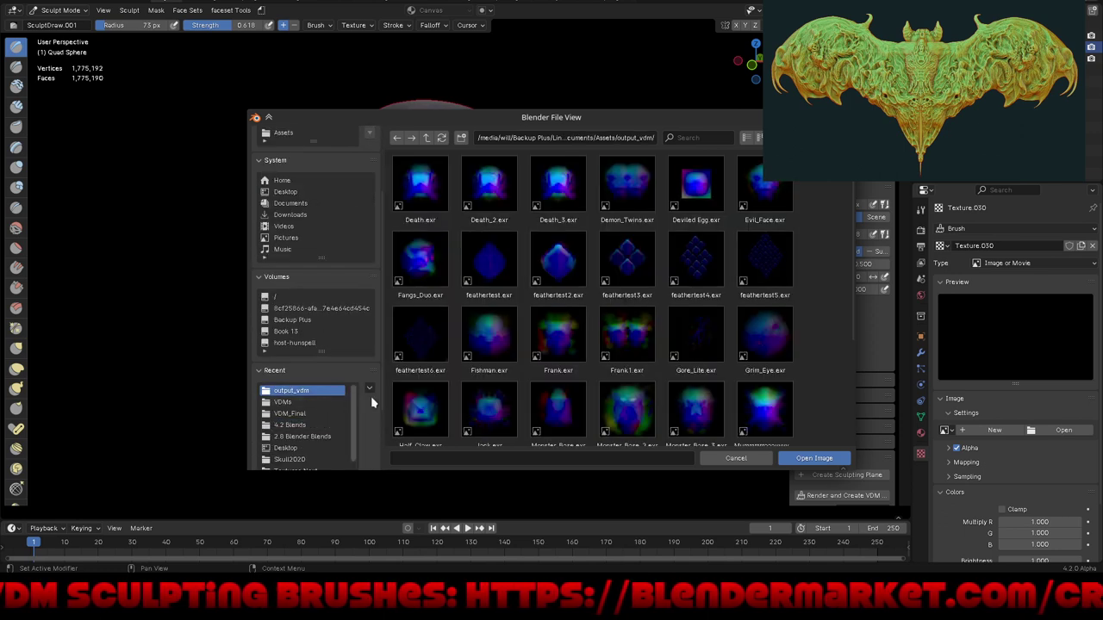
scroll(733, 362, "down", 2)
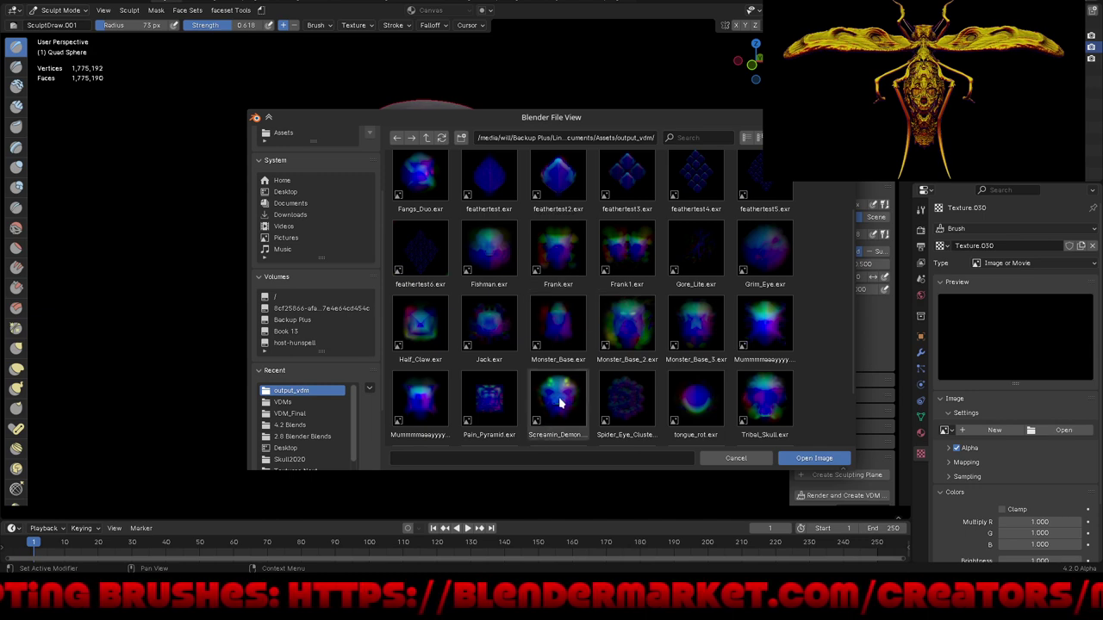
double_click(557, 400)
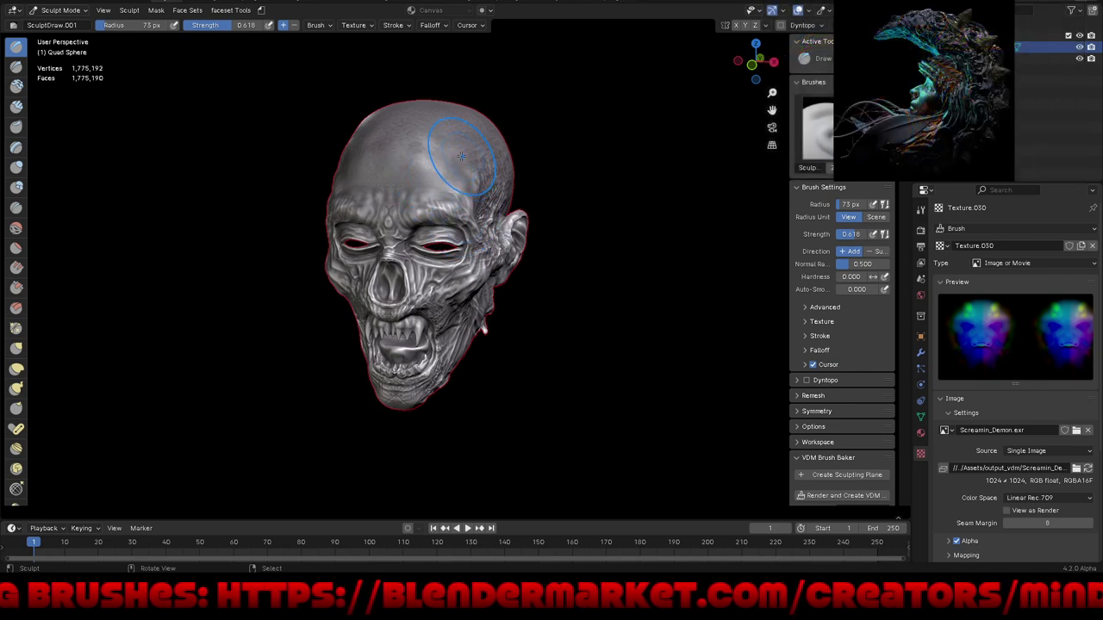
Step: Test-stamp demon faces on the forehead and upper-left of the skull
left_click_drag(462, 153, 516, 200)
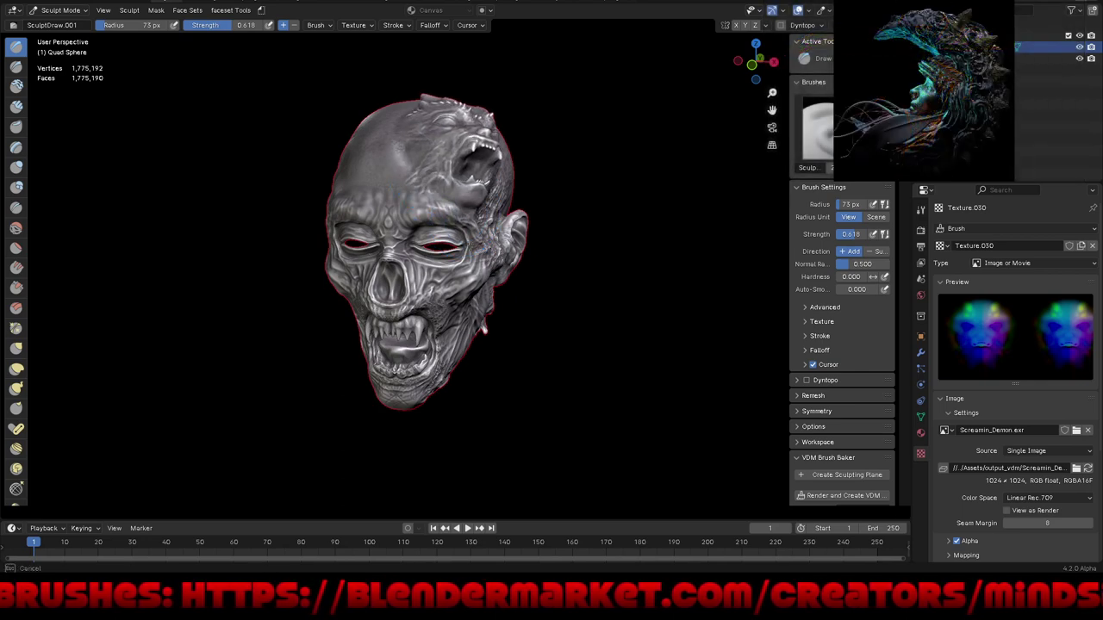
mouse_move(580, 281)
middle_mouse_down()
mouse_move(568, 287)
mouse_move(628, 247)
mouse_move(583, 316)
mouse_move(494, 241)
mouse_move(470, 272)
middle_mouse_up()
scroll(494, 240, "up", 2)
scroll(470, 271, "up", 3)
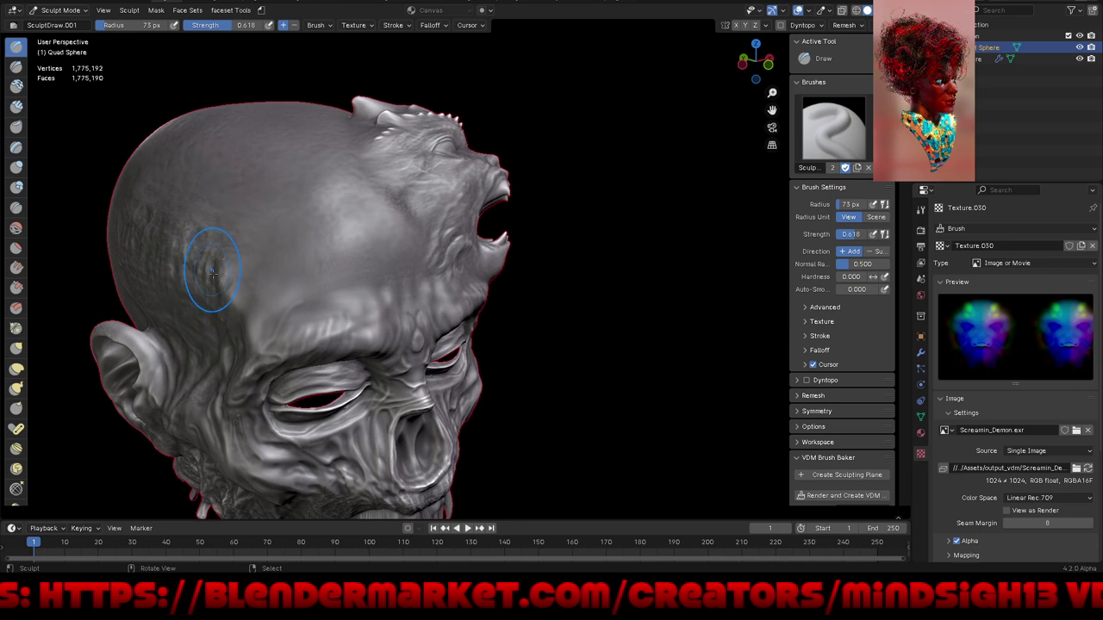
mouse_move(187, 311)
left_mouse_down()
mouse_move(127, 402)
mouse_move(233, 435)
left_mouse_up()
mouse_move(234, 435)
middle_mouse_down()
mouse_move(417, 420)
mouse_move(488, 291)
middle_mouse_up()
scroll(417, 419, "down", 2)
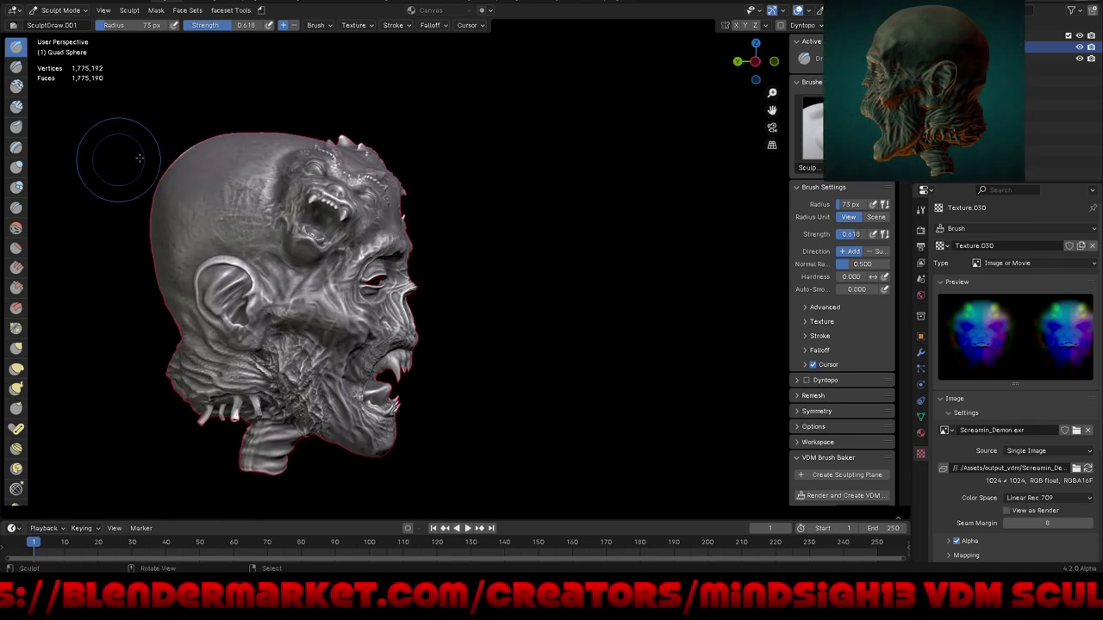
left_click_drag(206, 153, 155, 271)
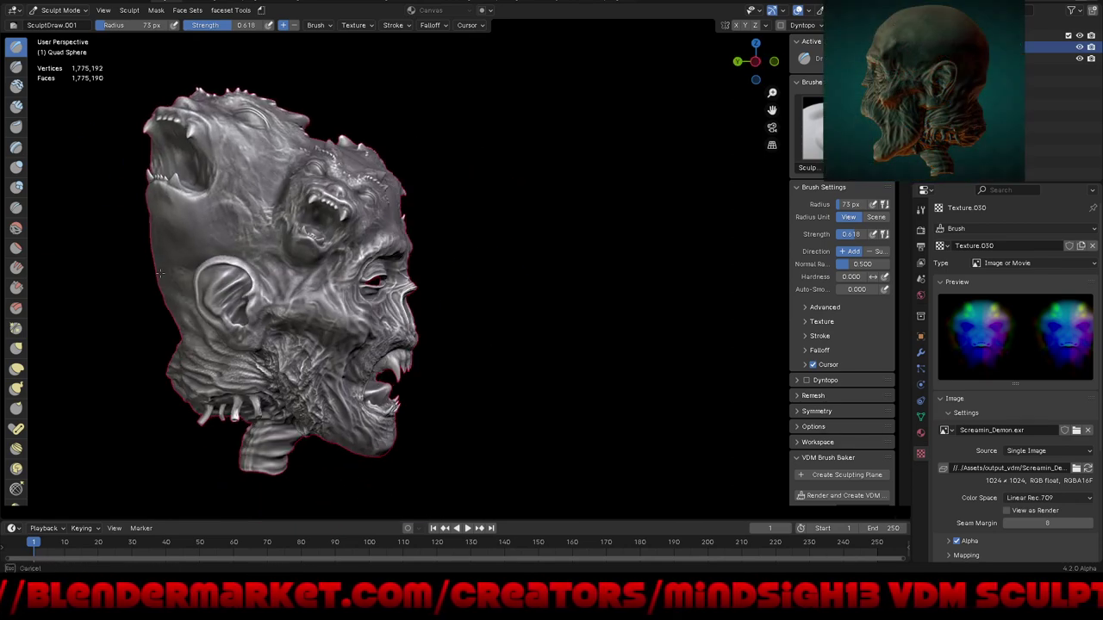
mouse_move(468, 308)
middle_mouse_down()
mouse_move(375, 362)
mouse_move(410, 296)
mouse_move(404, 284)
middle_mouse_up()
Step: Undo all the demon-face stamps to restore the bald head
key("ctrl+z")
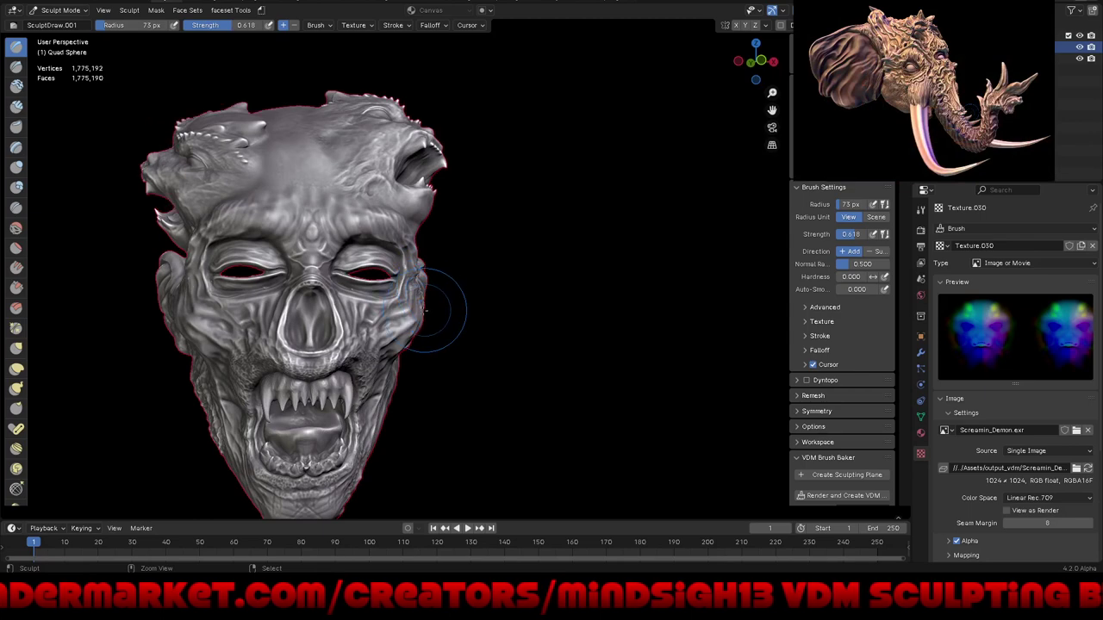
key("ctrl+z")
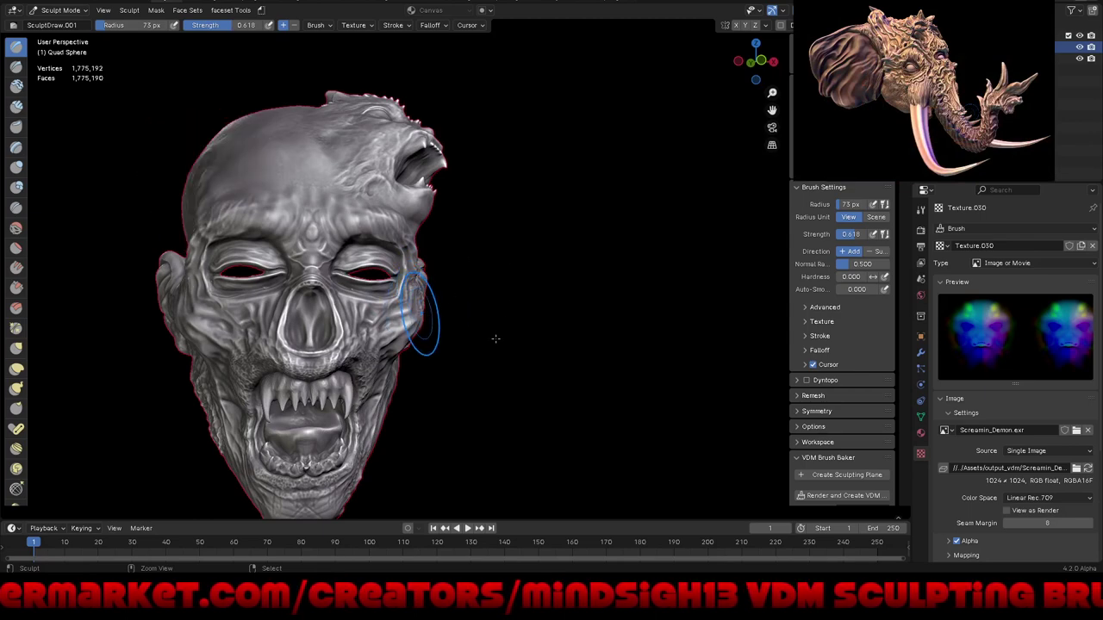
key("ctrl+z")
key("ctrl+z")
key("ctrl+z")
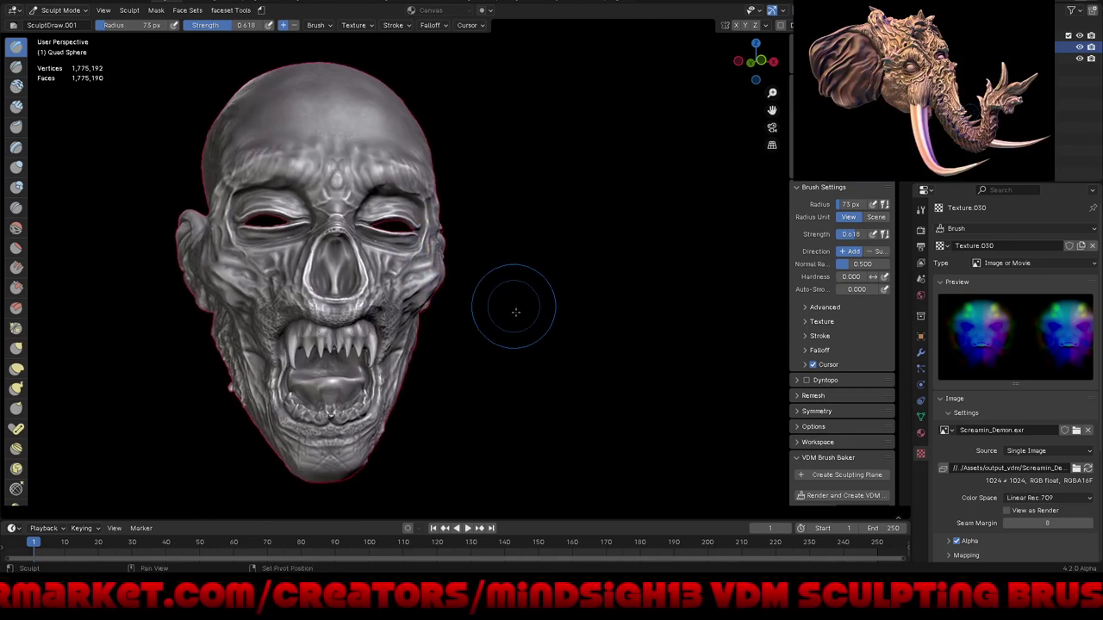
key("ctrl+z")
key("ctrl+z")
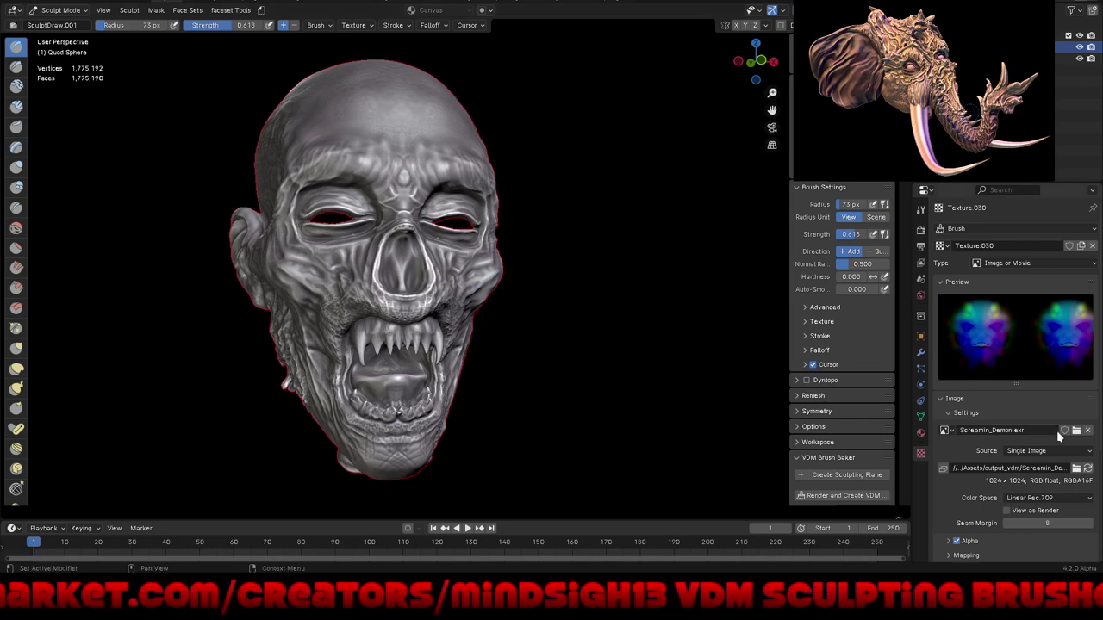
Step: Load Mummmmaaayyyy.exr as the brush texture image
left_click(1077, 432)
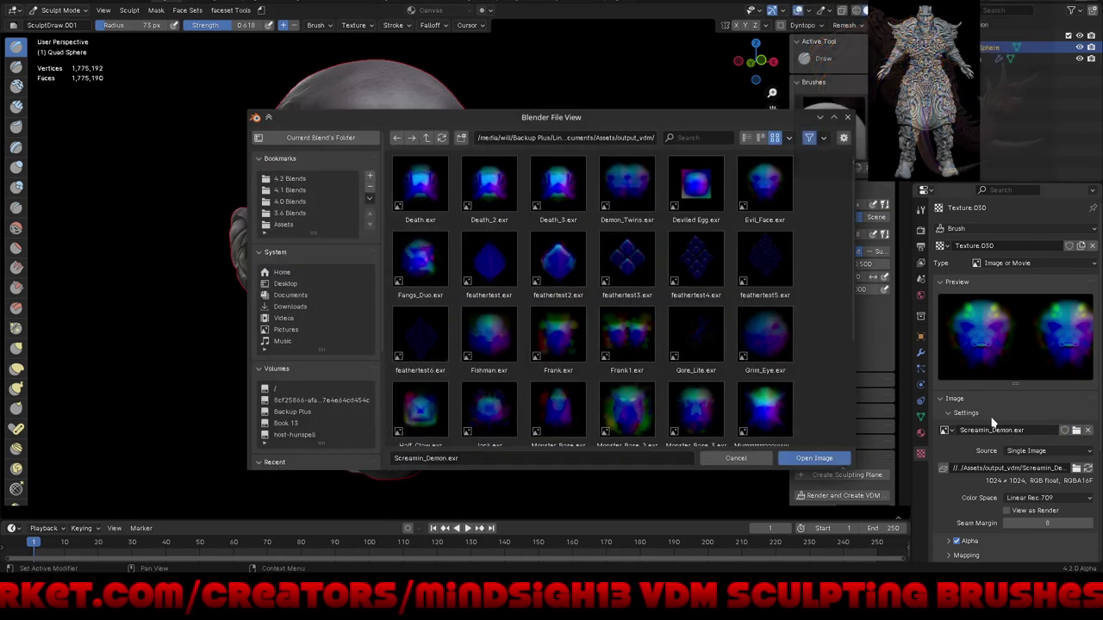
scroll(773, 403, "down", 3)
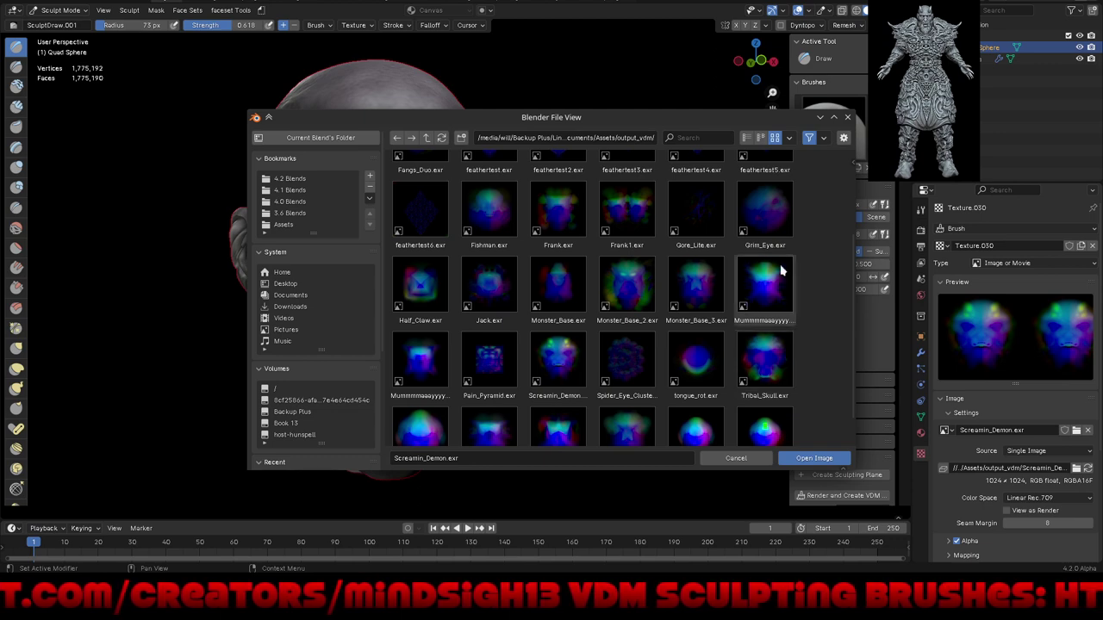
left_click(769, 284)
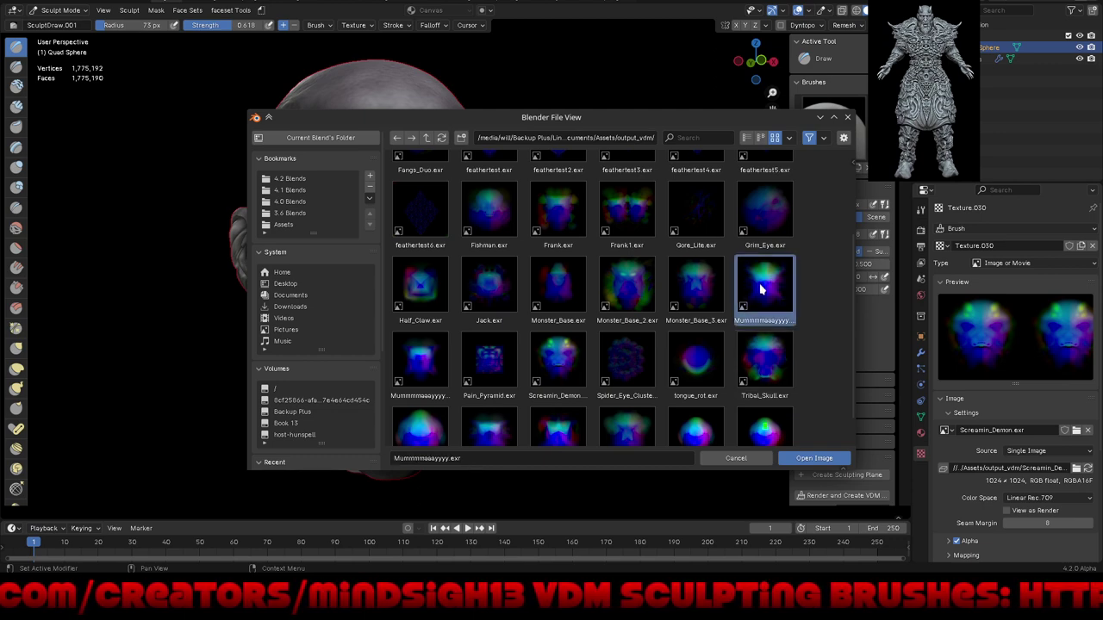
double_click(761, 290)
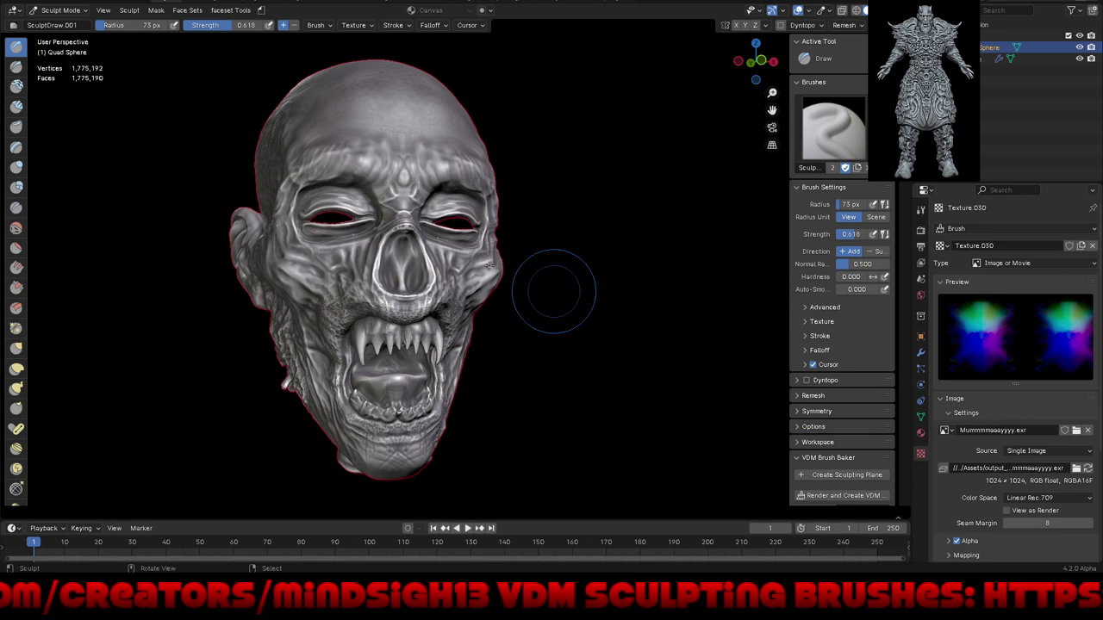
Step: Stamp the Mummmmaaayyyy VDM face onto the forehead
middle_click_drag(556, 288, 456, 199)
left_click_drag(385, 123, 431, 233)
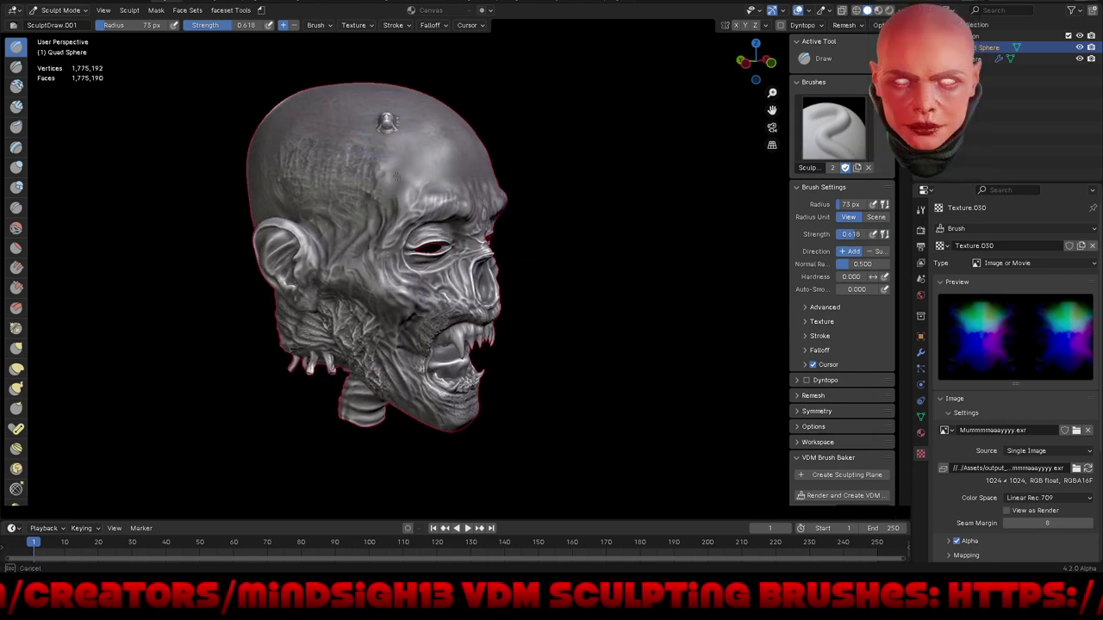
mouse_move(431, 233)
middle_mouse_down()
mouse_move(426, 261)
mouse_move(541, 246)
mouse_move(523, 247)
middle_mouse_up()
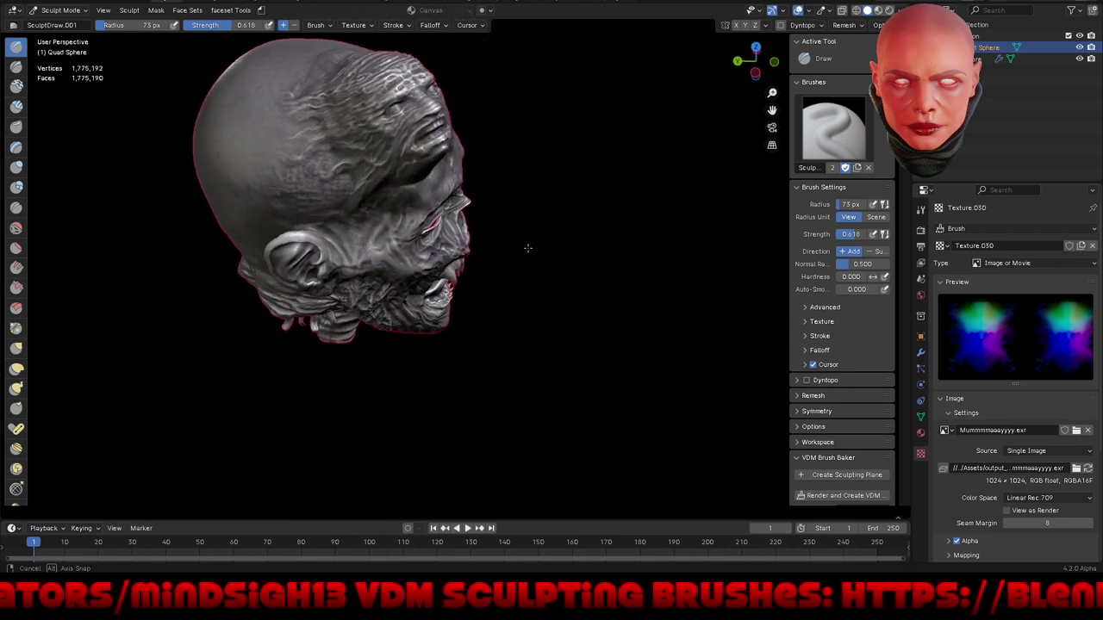
mouse_move(500, 204)
middle_mouse_down("shift")
mouse_move(522, 301)
mouse_move(525, 227)
mouse_move(588, 226)
mouse_move(596, 214)
middle_mouse_up("shift")
scroll(522, 245, "up", 3)
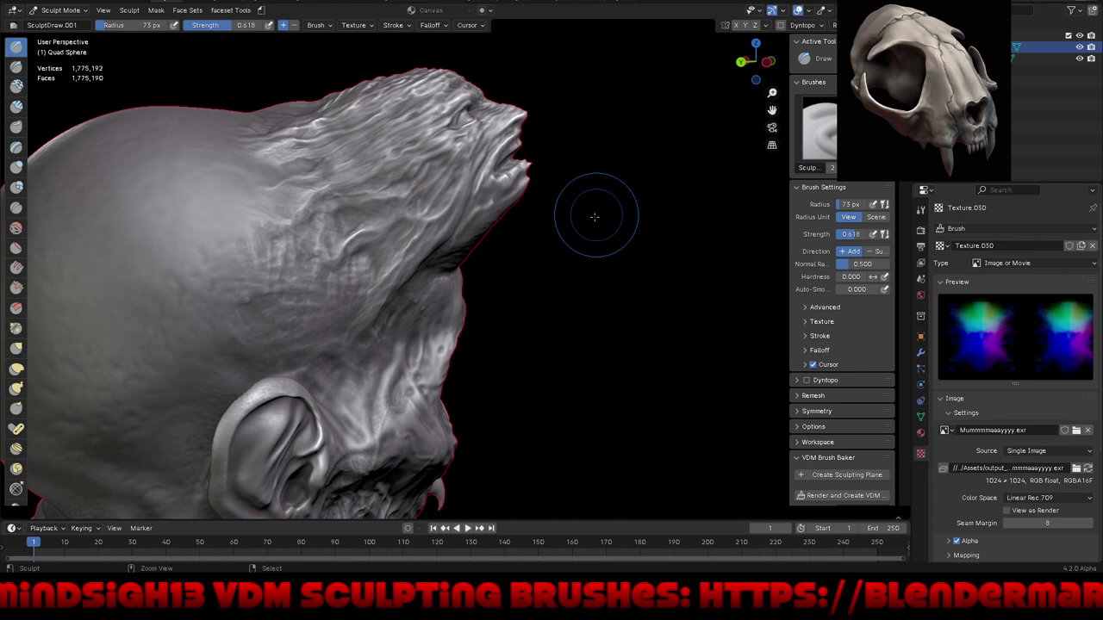
mouse_move(549, 275)
middle_mouse_down()
mouse_move(522, 293)
mouse_move(564, 204)
middle_mouse_up()
Step: Switch to Draw Sharp from Quick Favorites and sculpt sharp detail across the skull
key("q")
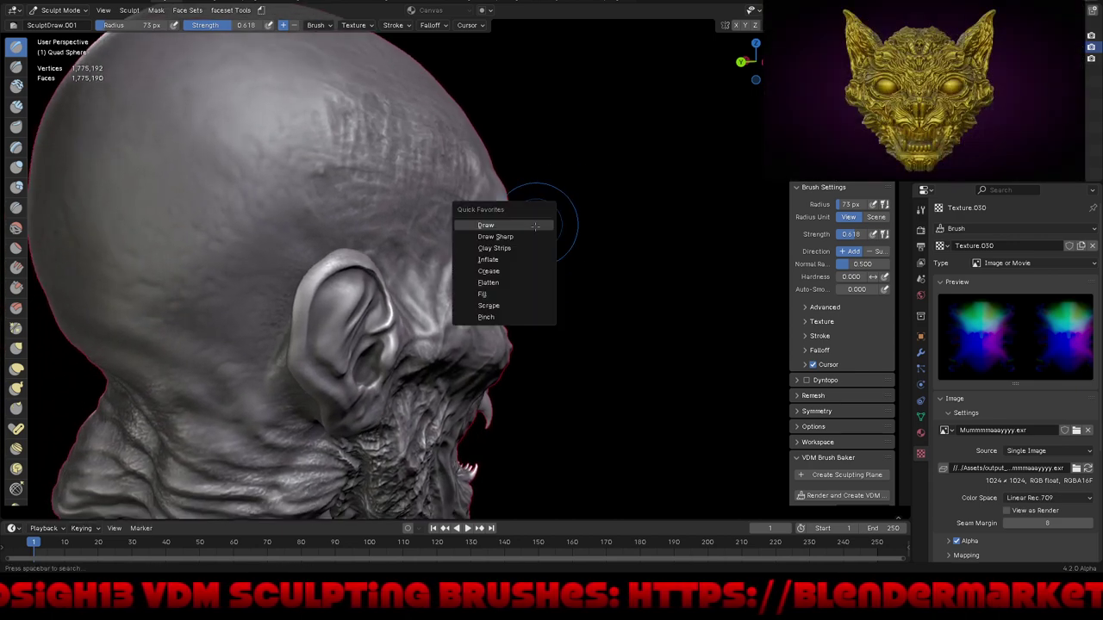
left_click(526, 236)
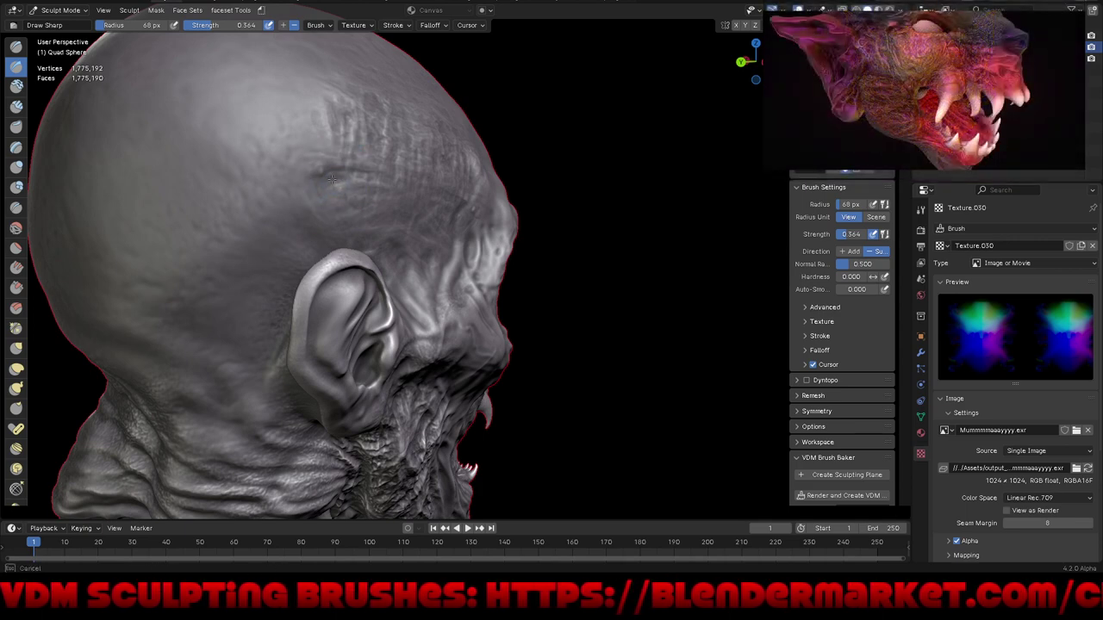
mouse_move(338, 178)
left_mouse_down()
mouse_move(374, 191)
mouse_move(331, 106)
mouse_move(358, 122)
mouse_move(315, 109)
mouse_move(328, 152)
mouse_move(302, 142)
mouse_move(339, 142)
mouse_move(332, 184)
mouse_move(311, 197)
mouse_move(332, 227)
mouse_move(319, 227)
mouse_move(394, 220)
mouse_move(382, 219)
mouse_move(372, 239)
mouse_move(336, 241)
mouse_move(362, 243)
left_mouse_up()
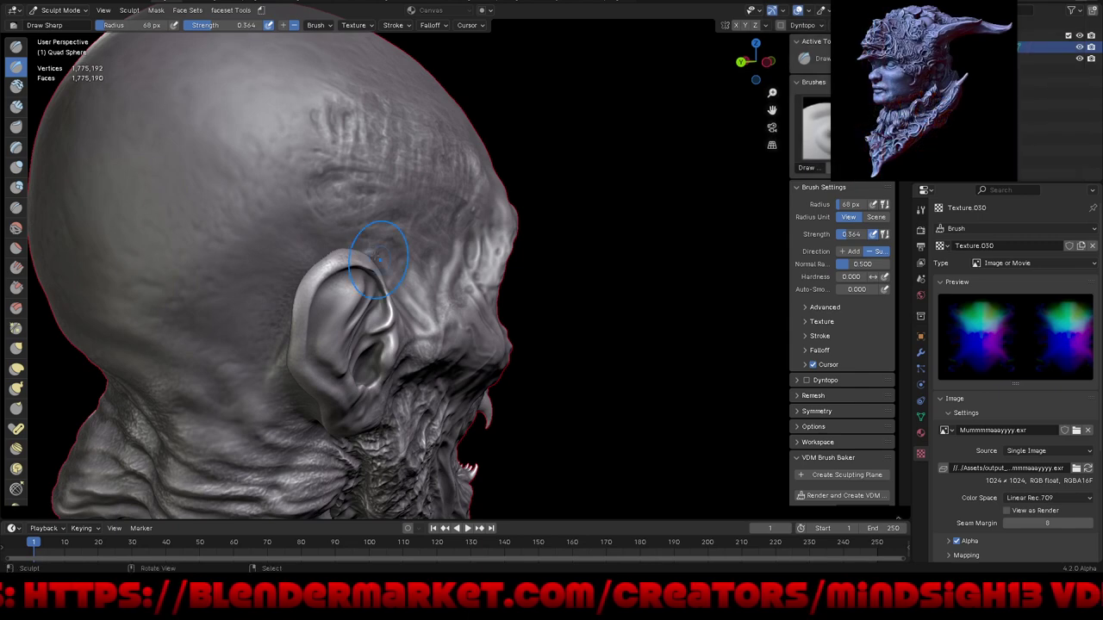
scroll(362, 243, "down", 3)
Step: Sculpt Draw Sharp detail into the cheek beside the open mouth
mouse_move(362, 243)
middle_mouse_down()
mouse_move(481, 336)
mouse_move(465, 357)
mouse_move(440, 343)
middle_mouse_up()
middle_click_drag(472, 407, 487, 349)
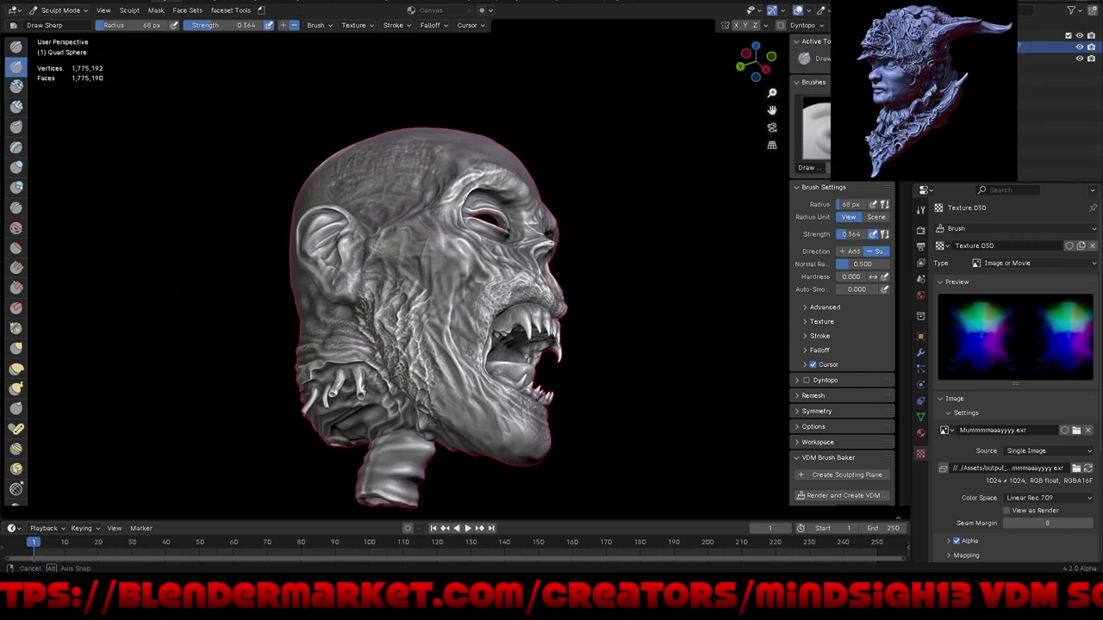
middle_click_drag(480, 448, 446, 359, "ctrl")
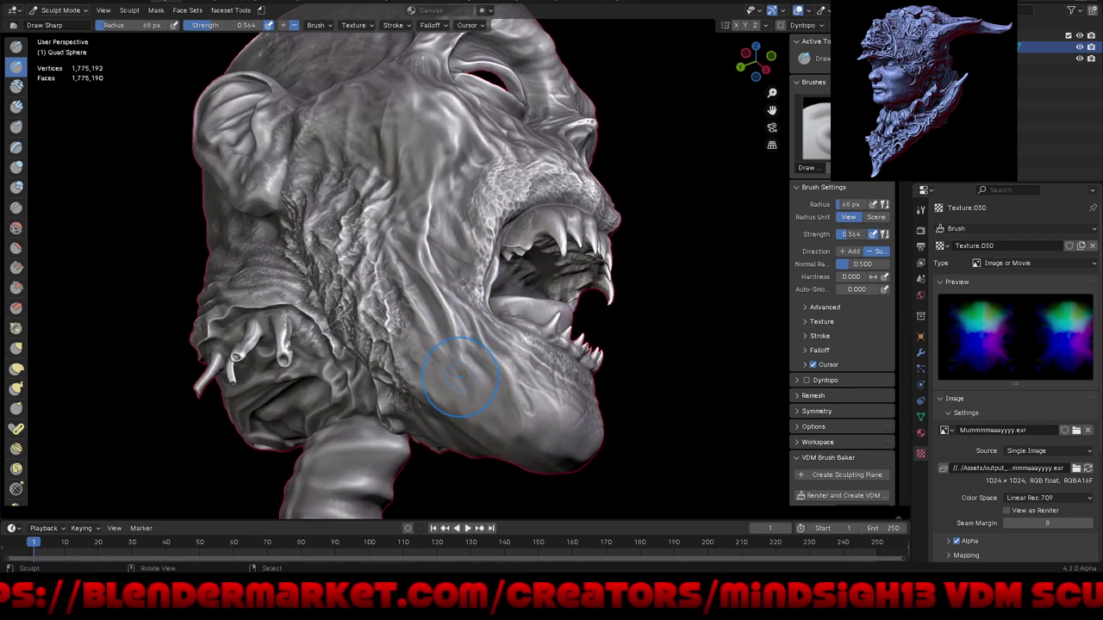
mouse_move(461, 374)
left_mouse_down()
mouse_move(444, 403)
mouse_move(466, 422)
left_mouse_up()
middle_click_drag(466, 423, 603, 284)
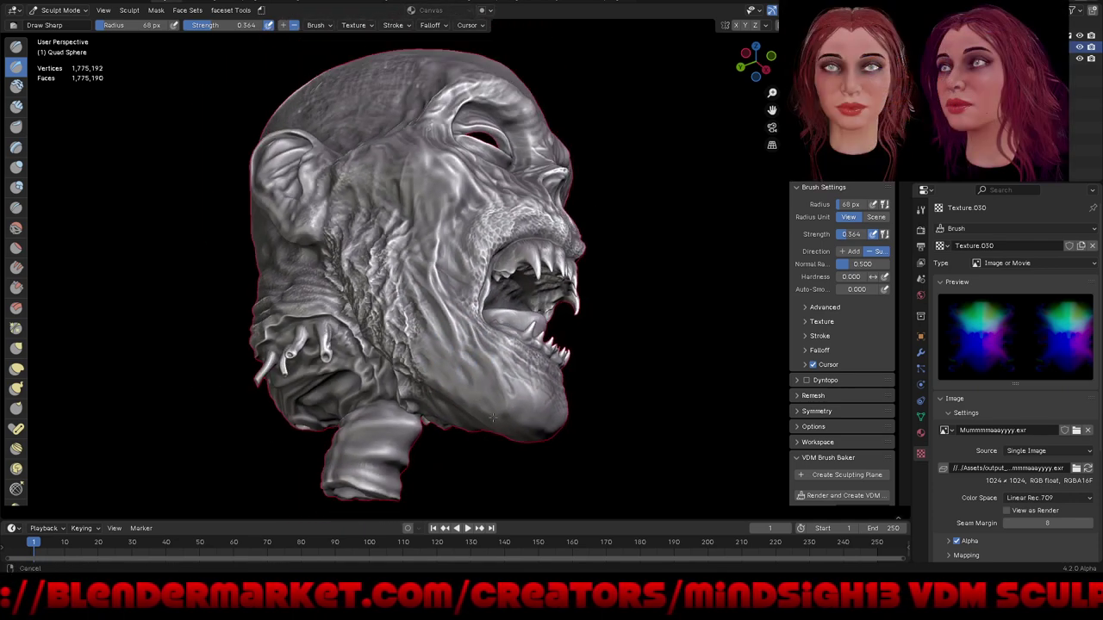
key("shift+space")
key("Escape")
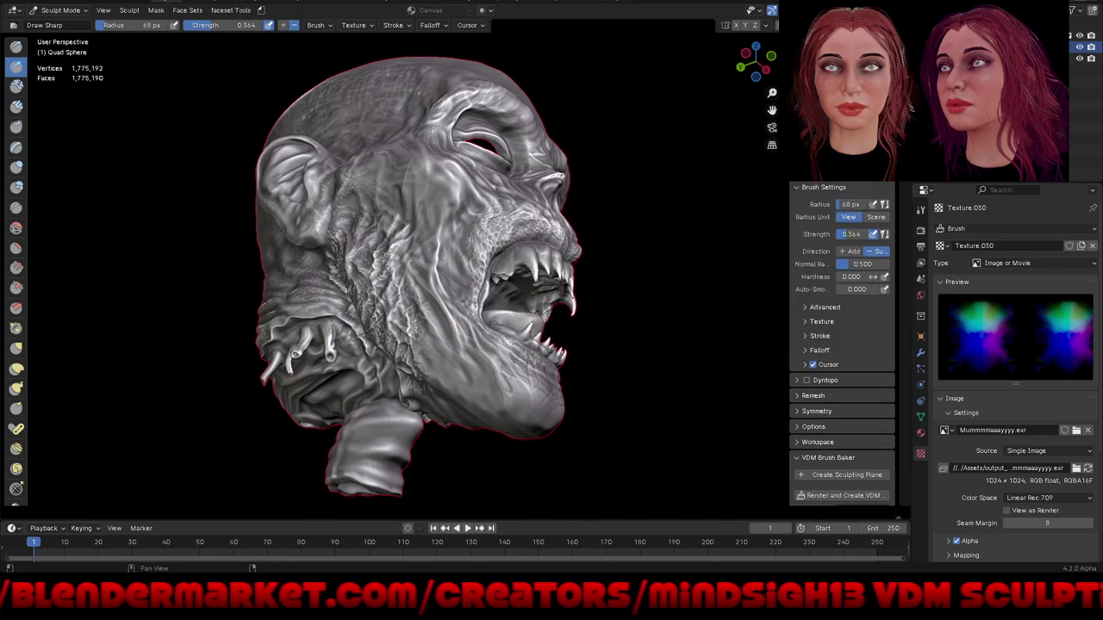
Step: Select the Zombie_Skin_6 brush from the brush library and undo a test stroke on the jaw
key("q")
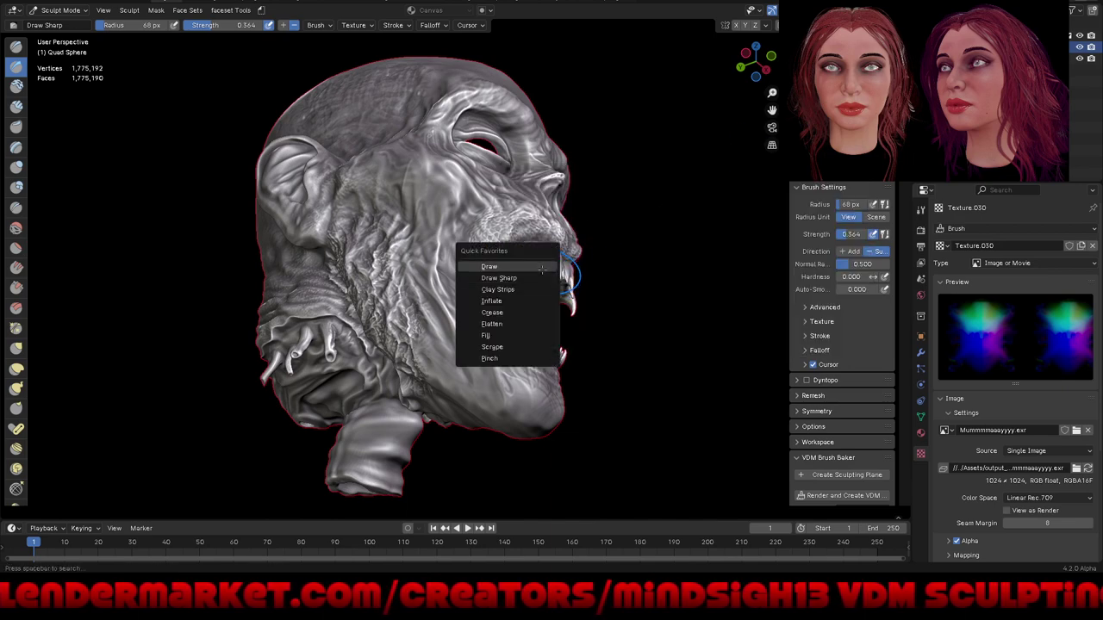
left_click(500, 266)
key("shift+space")
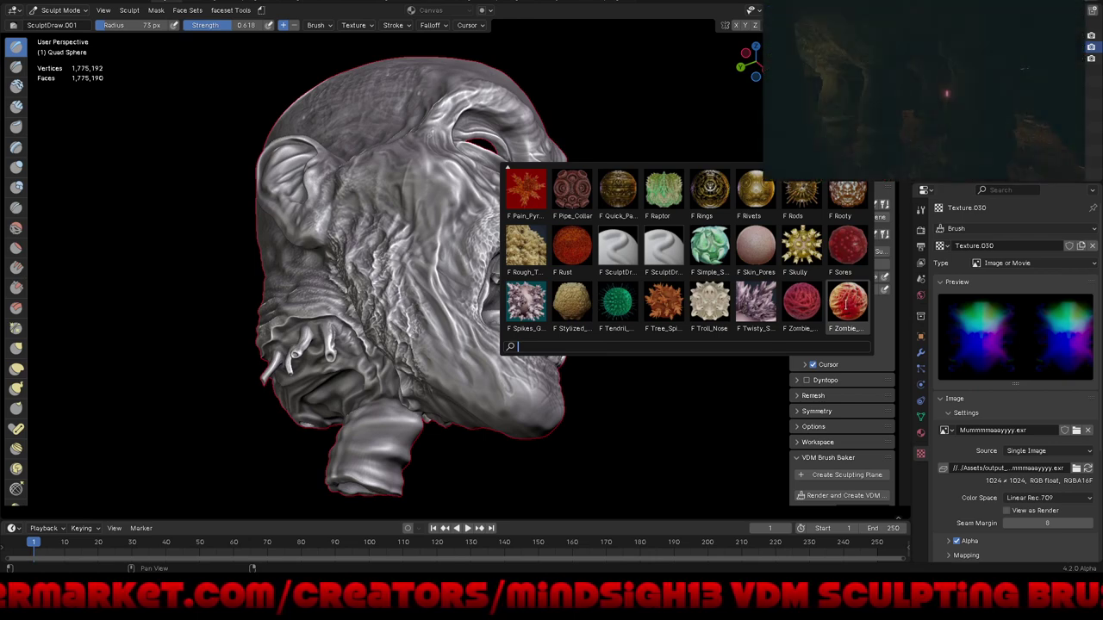
left_click(847, 301)
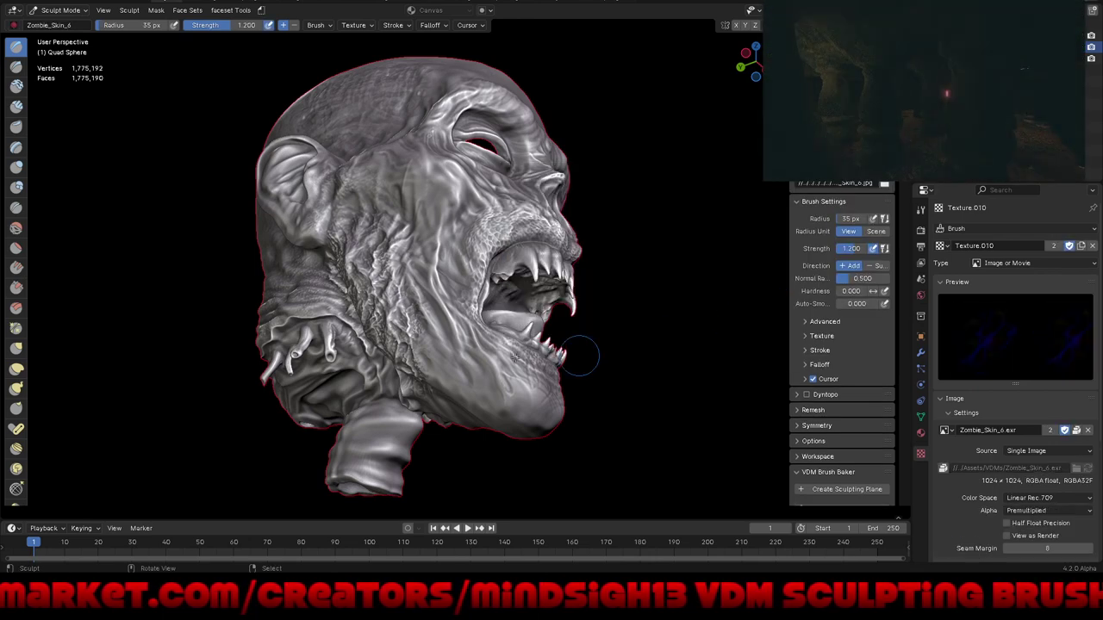
mouse_move(458, 370)
left_mouse_down()
mouse_move(530, 407)
mouse_move(495, 400)
left_mouse_up()
key("ctrl+z")
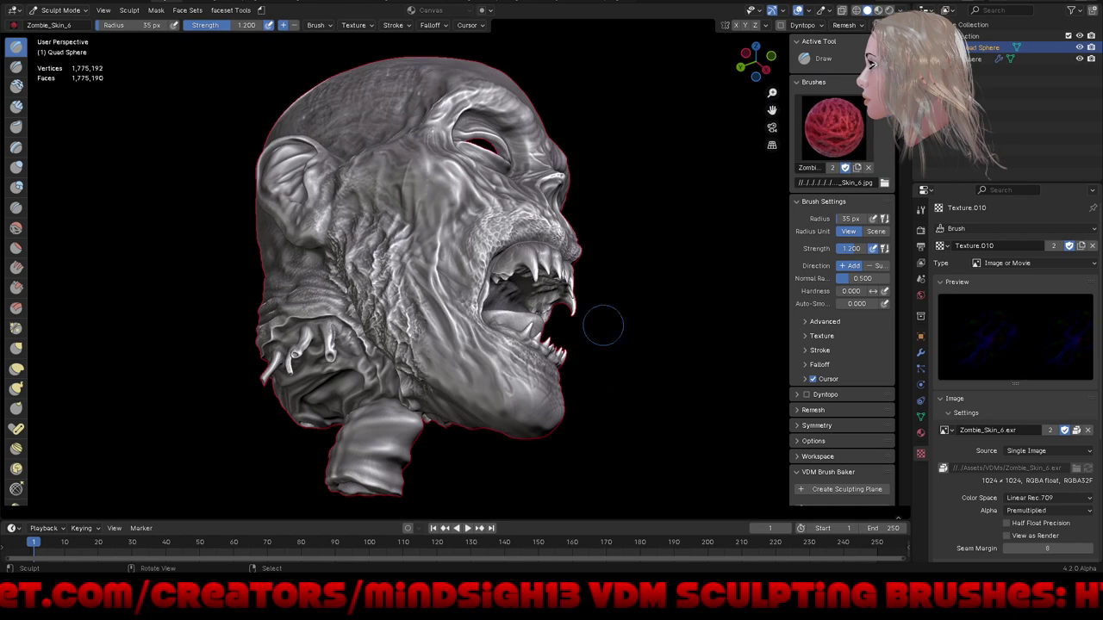
Step: Set the brush falloff preset to Custom and shape the curve flat, then steeply dropping
left_click(429, 25)
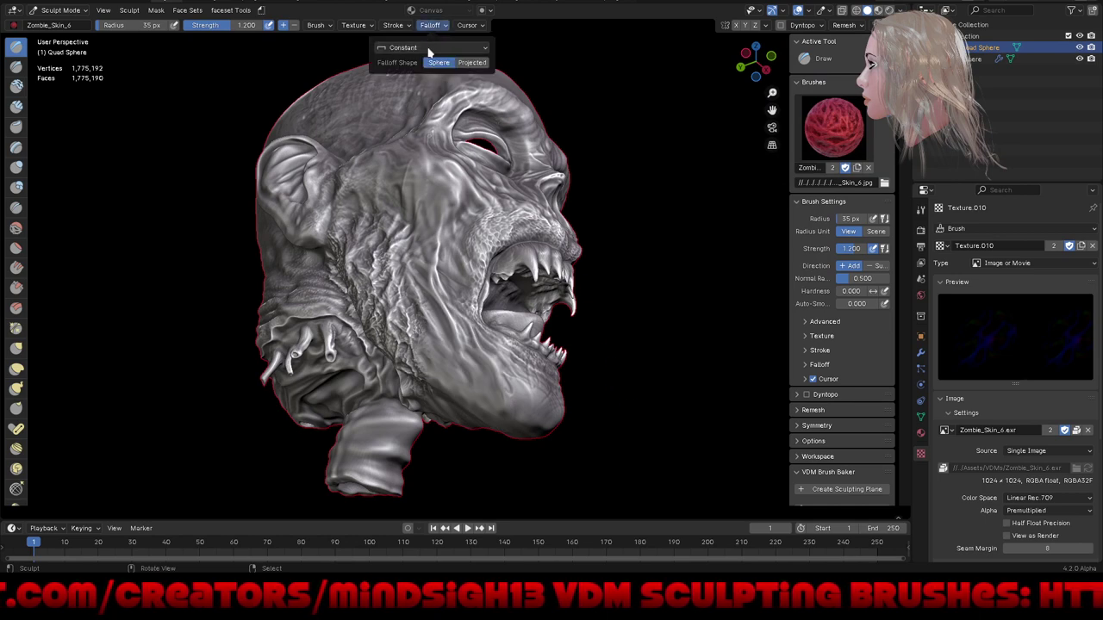
left_click(429, 49)
left_click(421, 62)
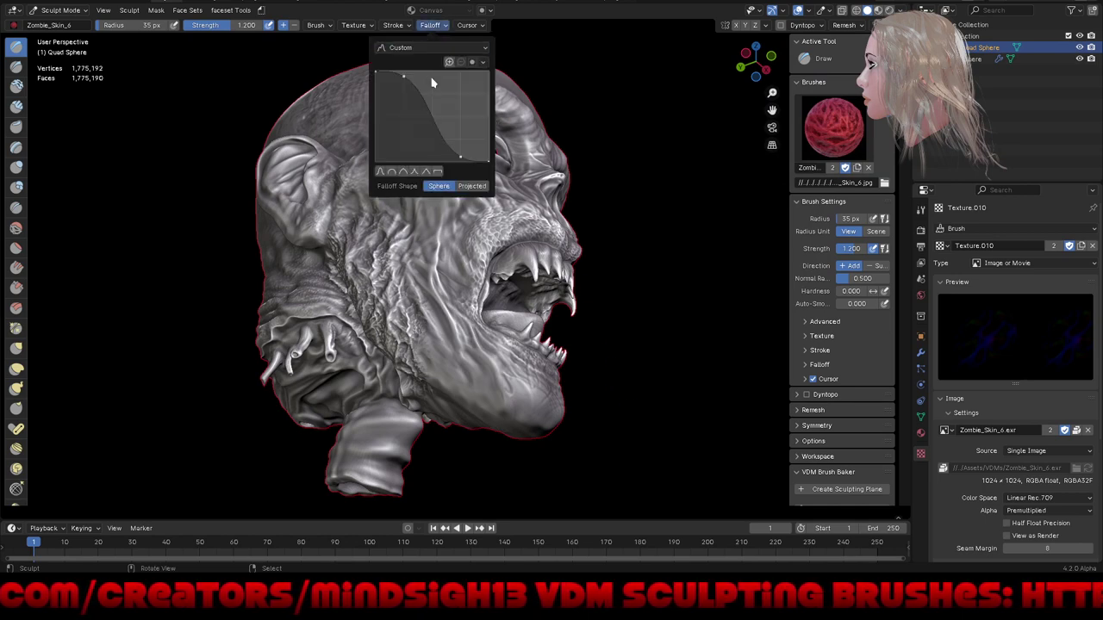
left_click(479, 162)
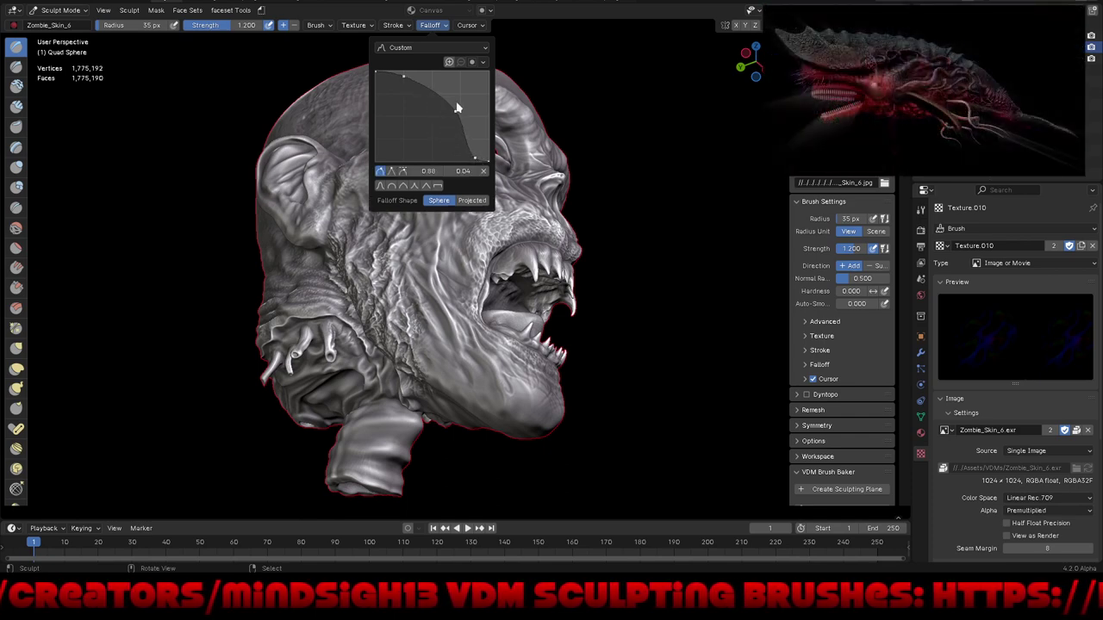
left_click_drag(455, 140, 459, 81)
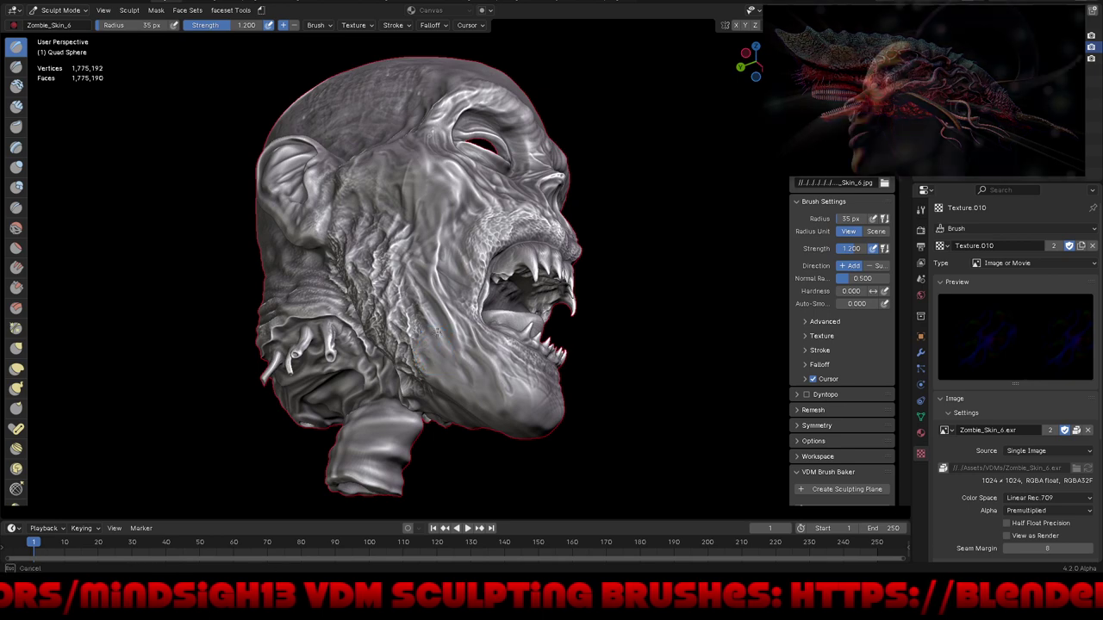
Step: Stroke Zombie_Skin_6 skin detail onto the lower cheek, neck, beside the mouth and the cheek
mouse_move(433, 353)
left_mouse_down()
mouse_move(504, 368)
mouse_move(517, 357)
left_mouse_up()
mouse_move(586, 422)
middle_mouse_down()
mouse_move(518, 424)
mouse_move(615, 406)
mouse_move(550, 395)
mouse_move(566, 312)
middle_mouse_up()
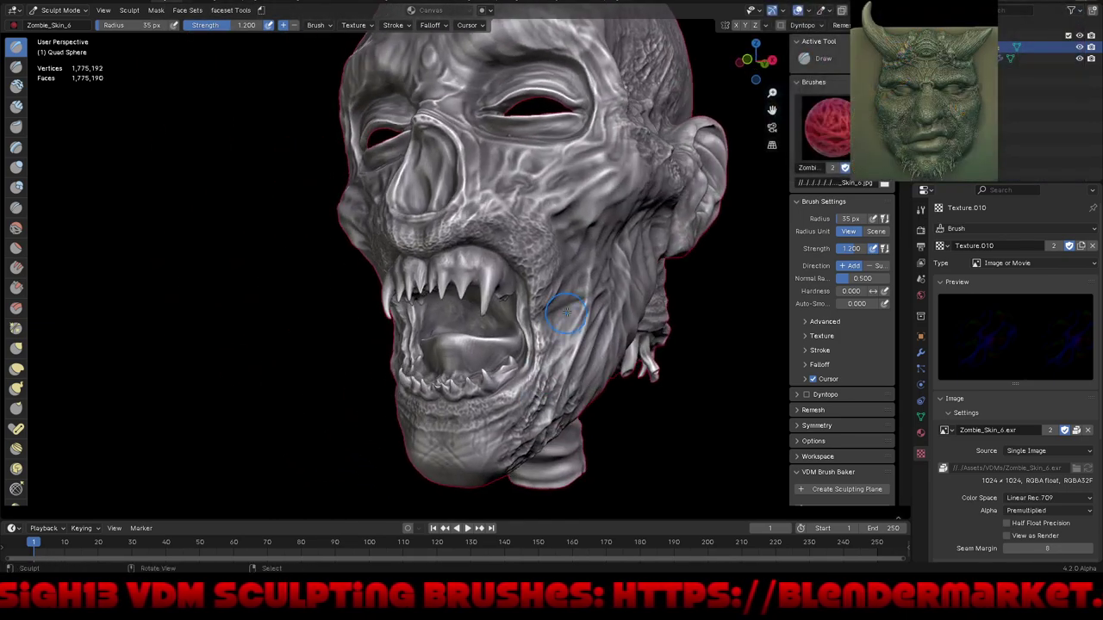
left_click_drag(565, 310, 553, 359)
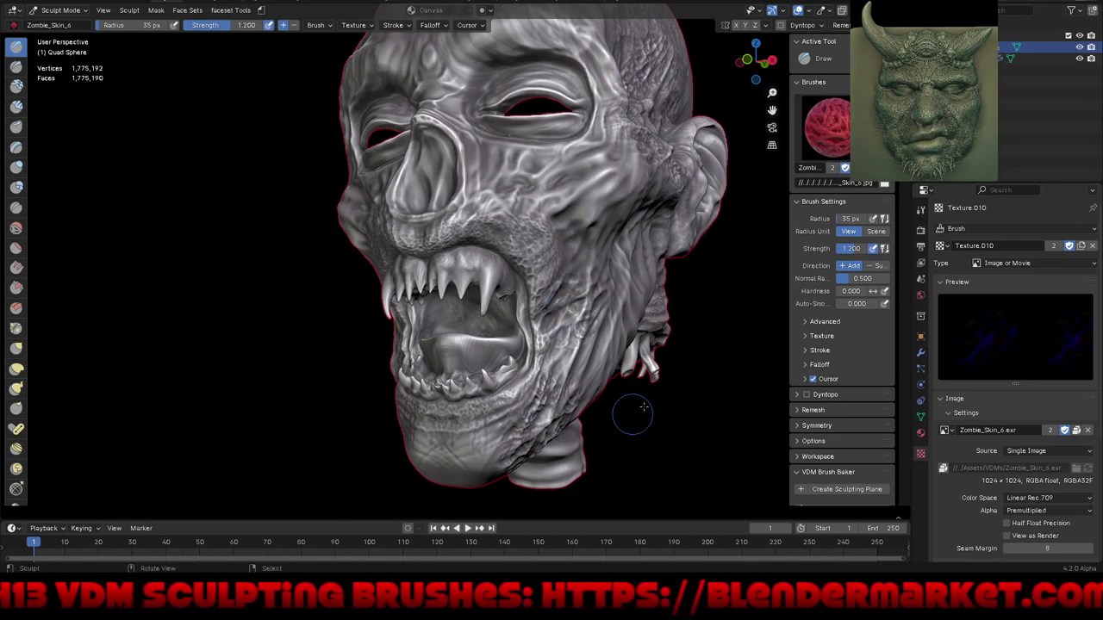
middle_click_drag(643, 407, 572, 395)
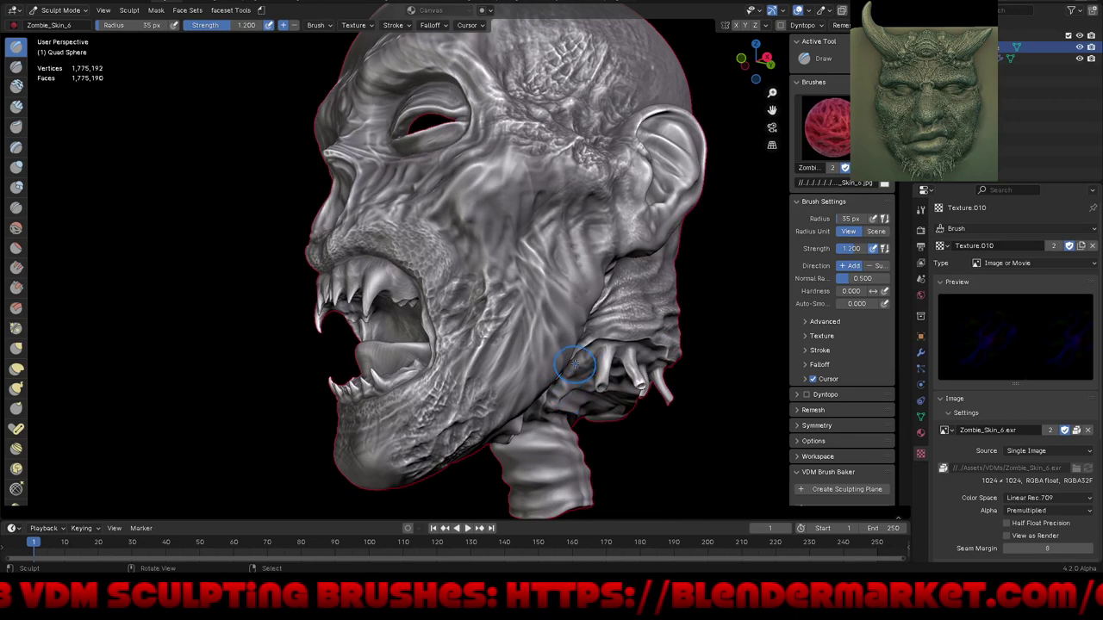
mouse_move(562, 304)
left_mouse_down()
mouse_move(569, 314)
mouse_move(623, 315)
left_mouse_up()
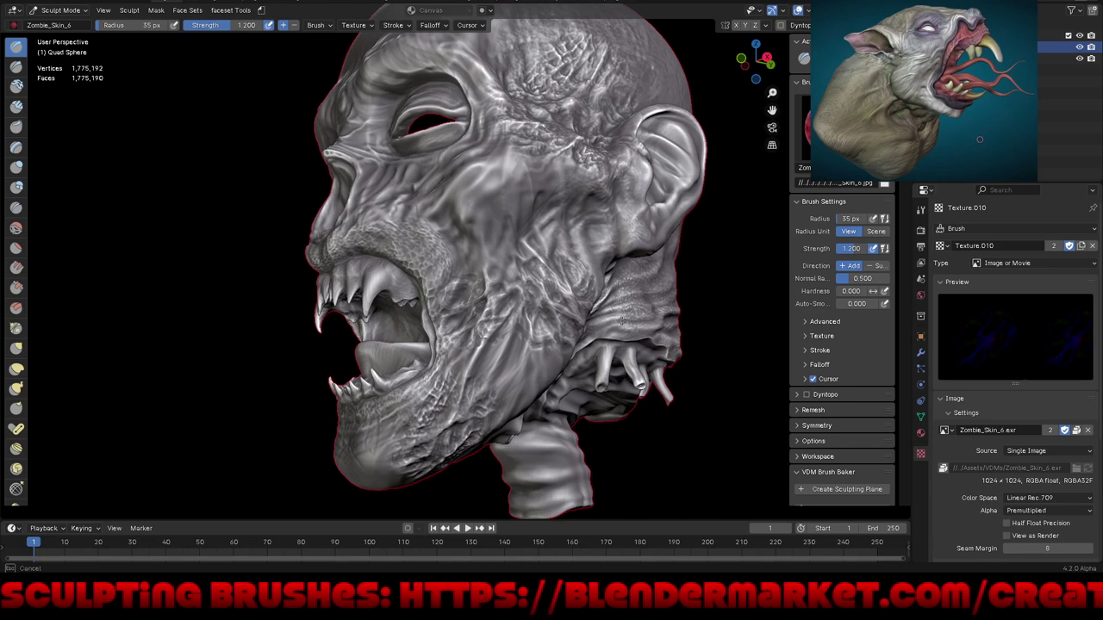
mouse_move(622, 321)
left_mouse_down()
mouse_move(625, 334)
mouse_move(543, 328)
mouse_move(619, 388)
left_mouse_up()
scroll(613, 405, "down", 3)
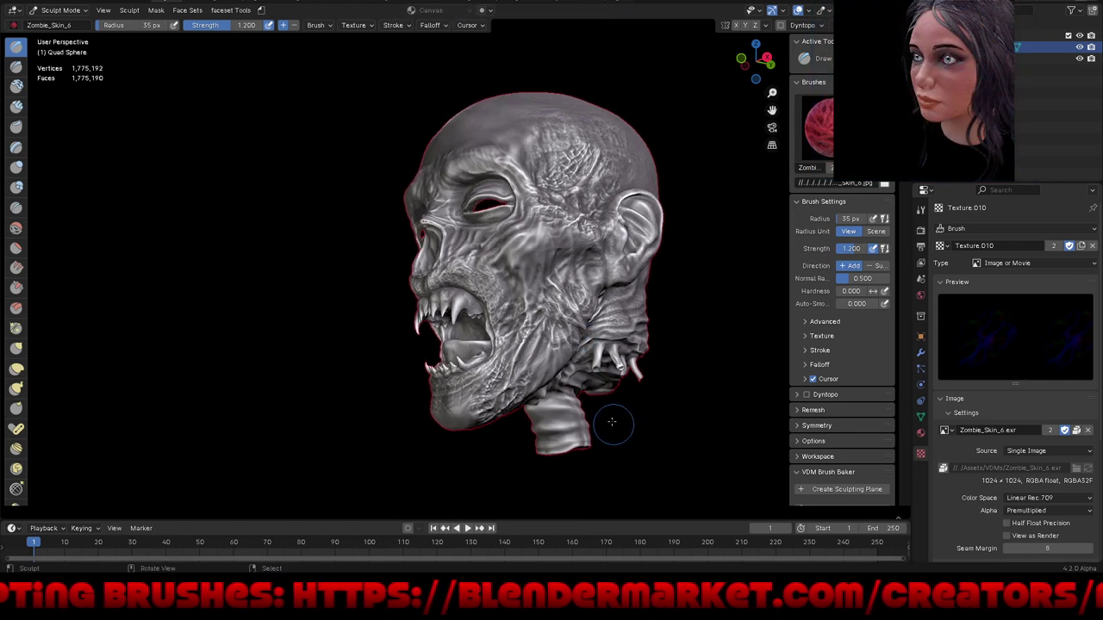
middle_click_drag(611, 421, 650, 416)
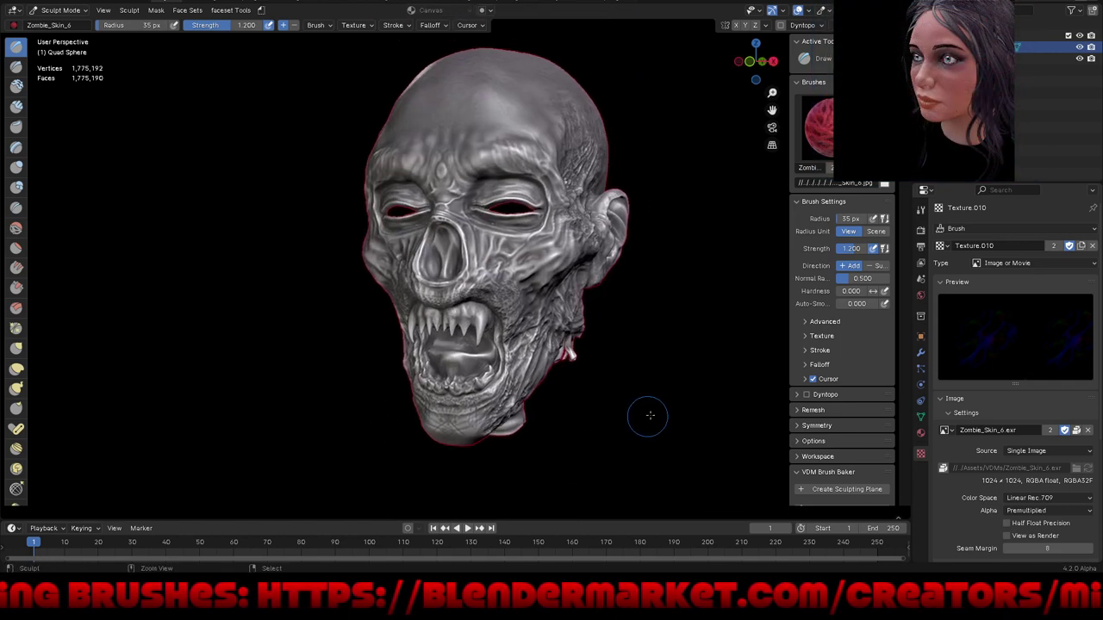
Step: Set brush strength to 0.721 and sculpt zombie skin onto the neck and jaw
key("shift+f")
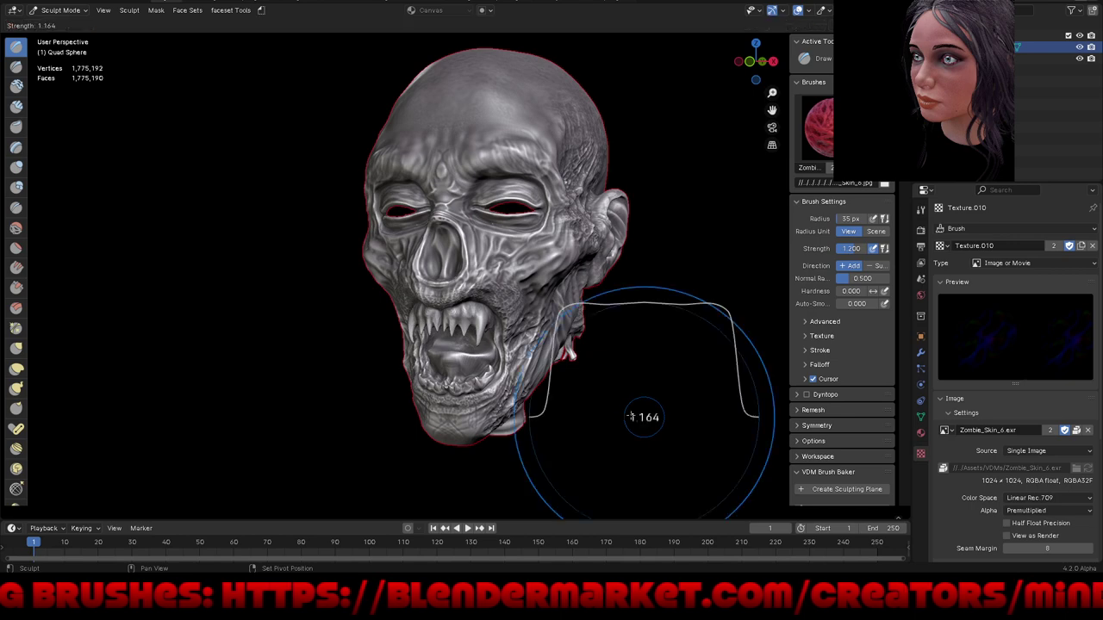
left_click(629, 408)
middle_click_drag(628, 408, 595, 362)
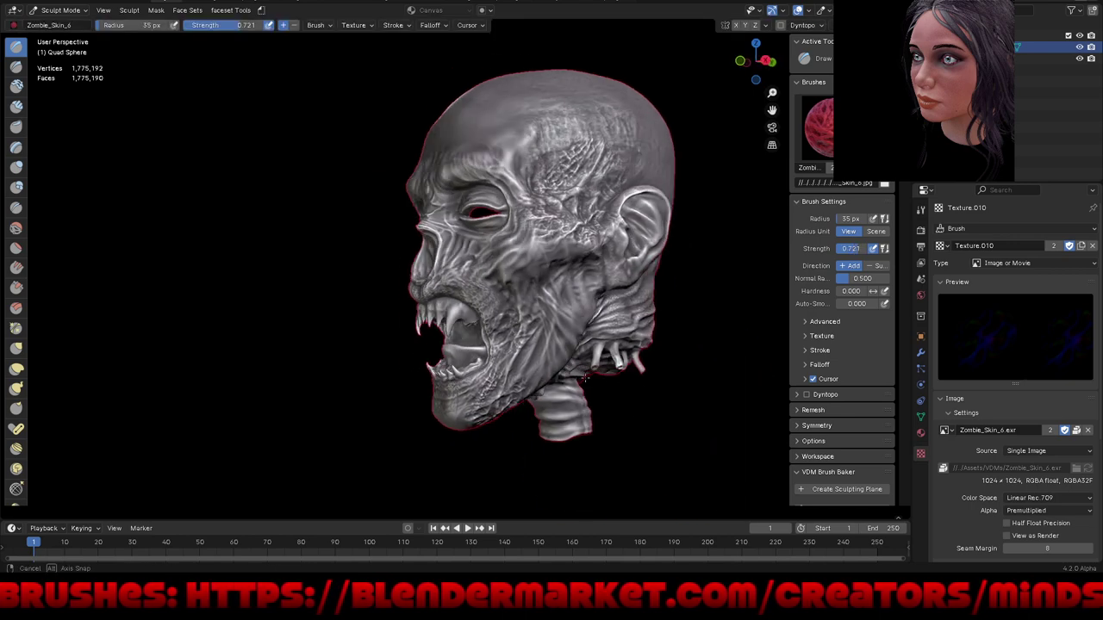
scroll(586, 297, "up", 3)
mouse_move(585, 298)
left_mouse_down()
mouse_move(642, 297)
mouse_move(619, 328)
left_mouse_up()
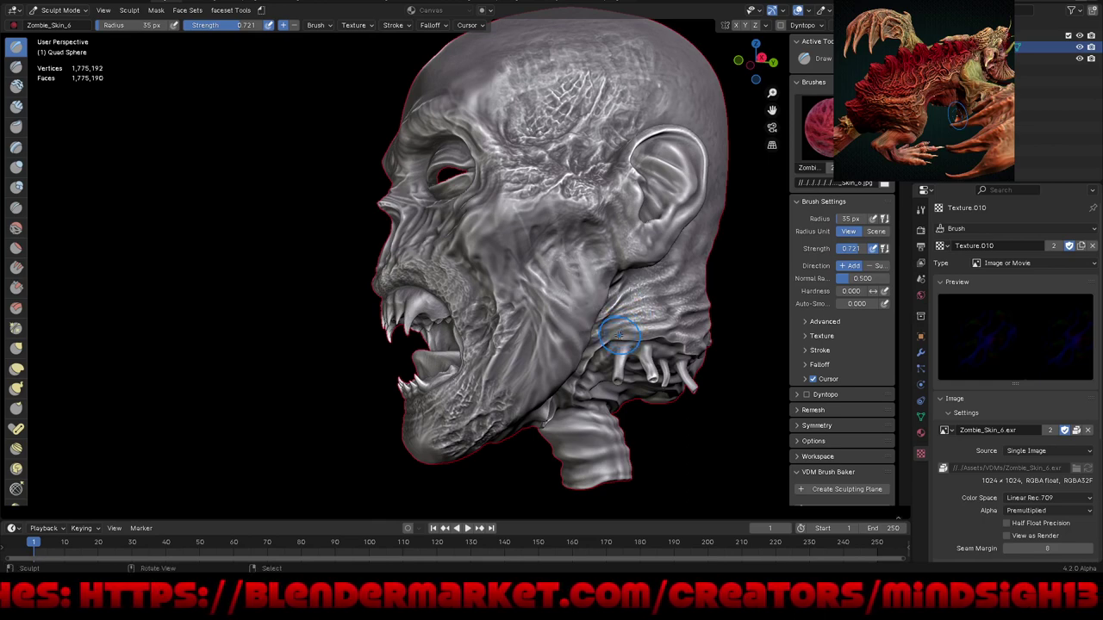
Step: Raise strength to 0.939 and stamp zombie-skin wrinkles across the cheek and neck
key("shift+f")
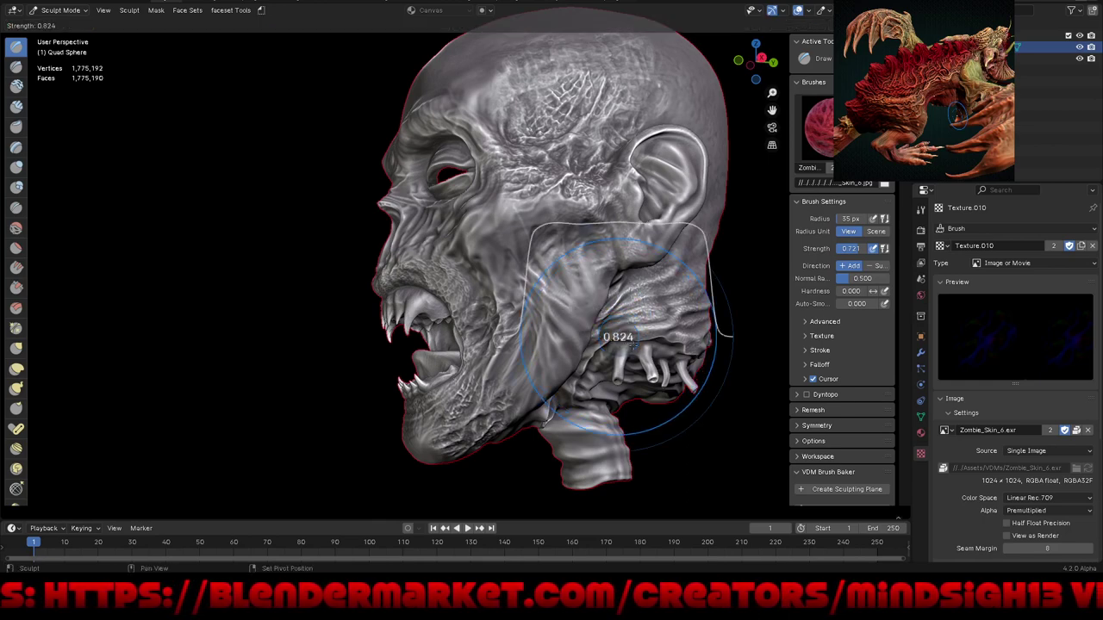
left_click(636, 347)
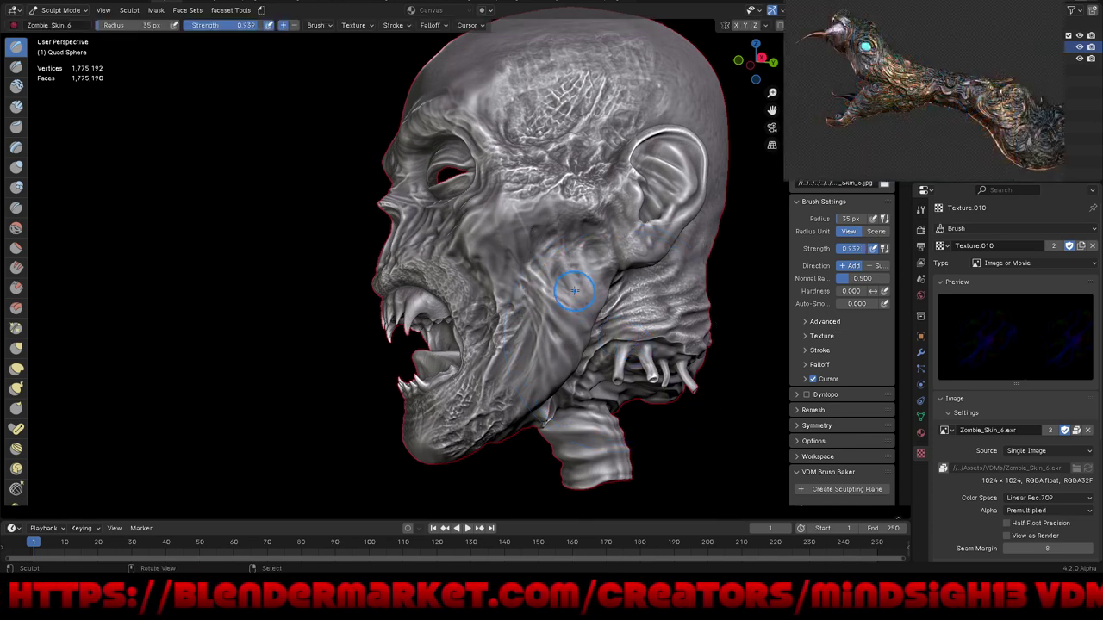
left_click_drag(568, 291, 569, 262)
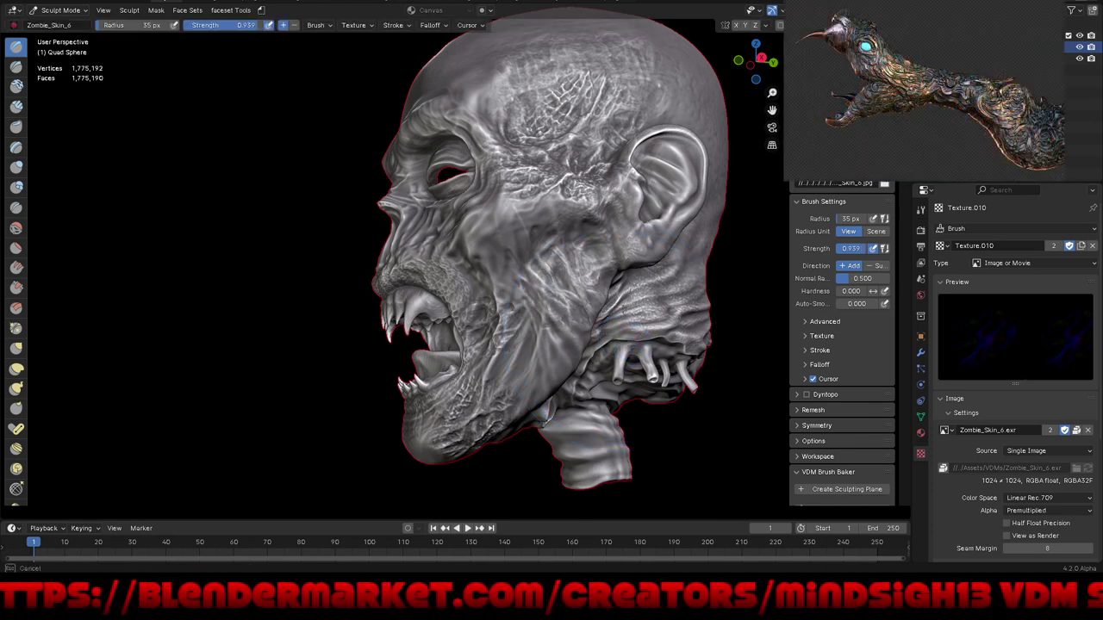
left_click_drag(591, 265, 591, 269)
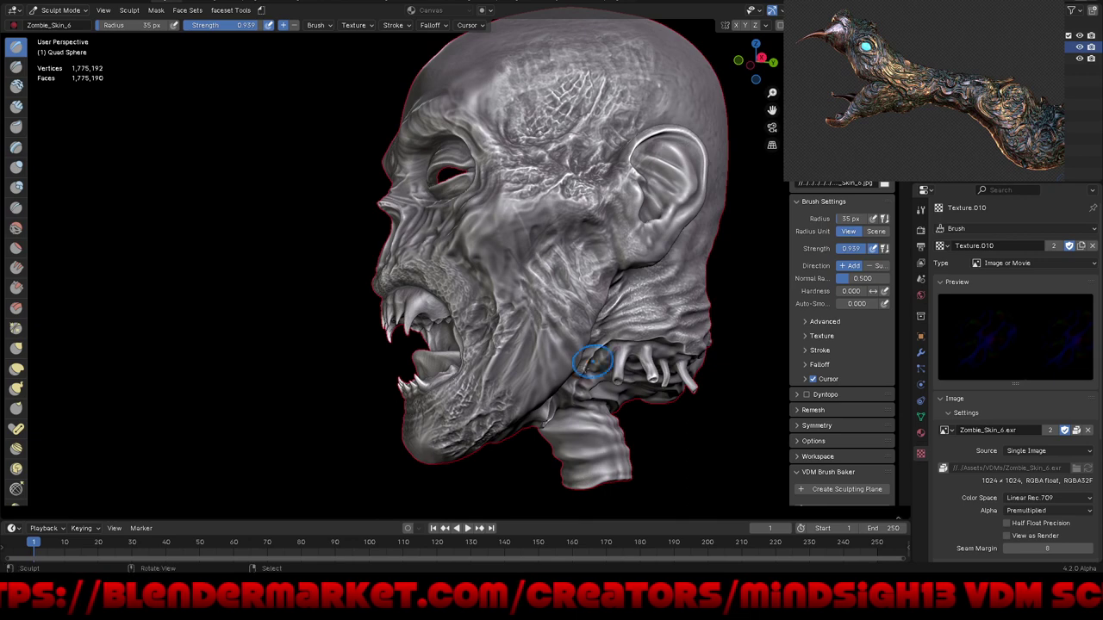
mouse_move(564, 360)
left_mouse_down()
mouse_move(596, 371)
mouse_move(535, 303)
left_mouse_up()
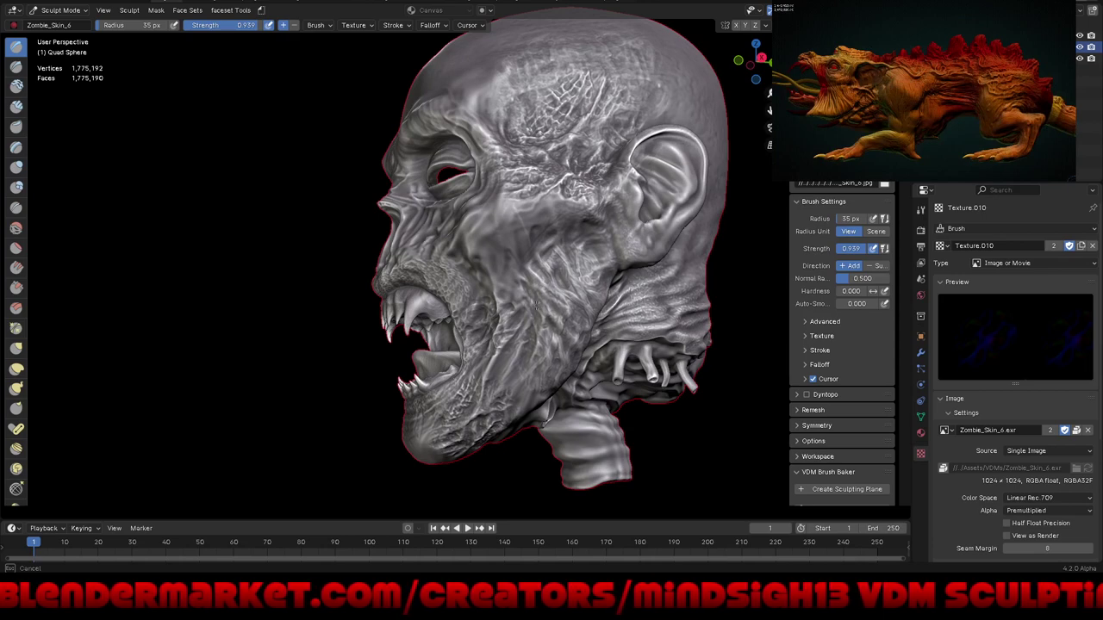
left_click_drag(547, 357, 517, 310)
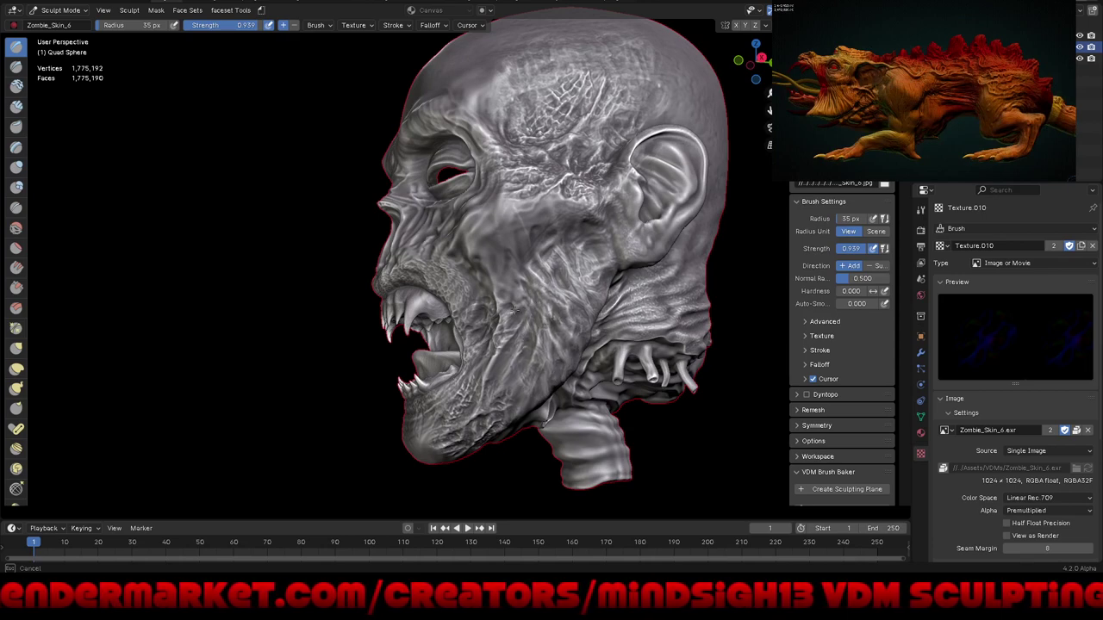
mouse_move(552, 389)
middle_mouse_down()
mouse_move(615, 388)
mouse_move(595, 381)
middle_mouse_up()
scroll(606, 326, "down", 2)
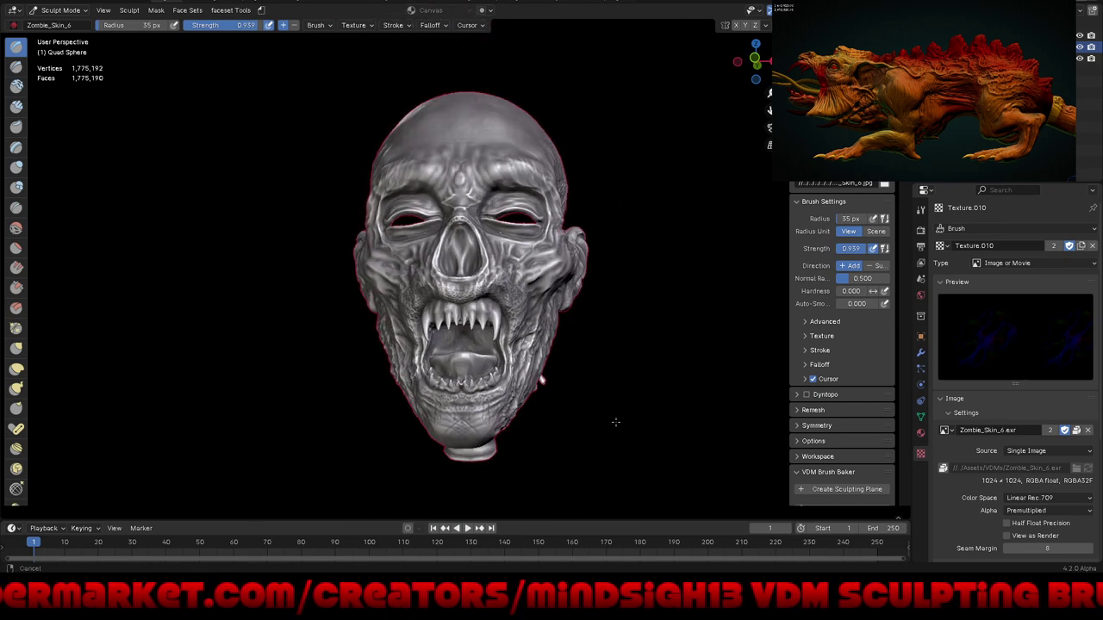
middle_click_drag(606, 327, 615, 281)
mouse_move(660, 373)
middle_mouse_down()
mouse_move(635, 399)
mouse_move(659, 395)
mouse_move(660, 374)
mouse_move(628, 394)
middle_mouse_up()
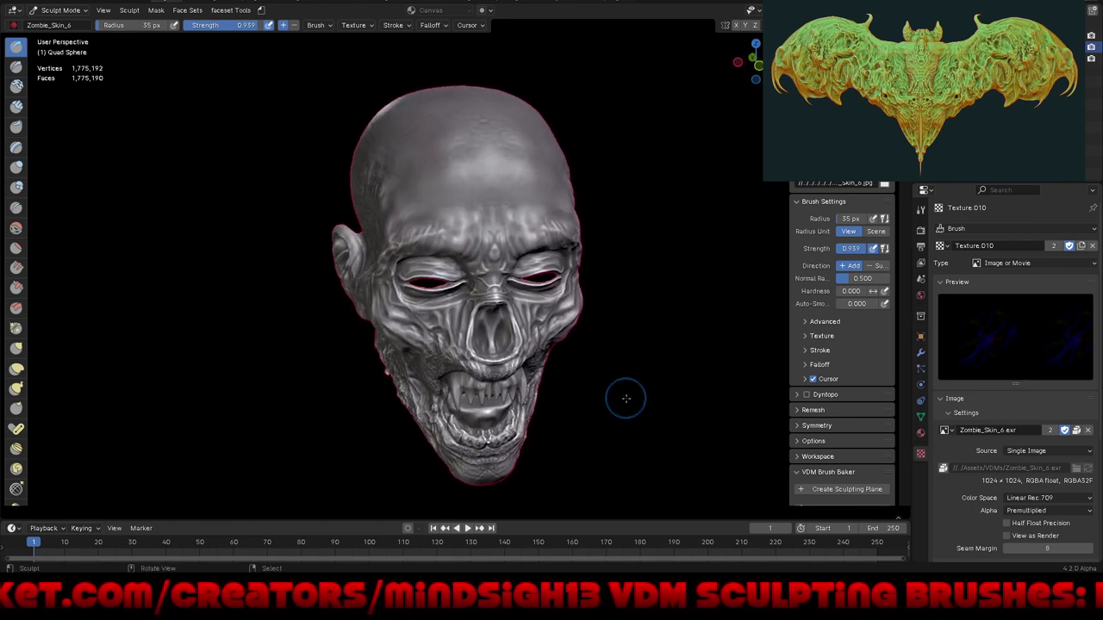
Step: Switch to the Zombie_Skinned brush and stamp its skin texture onto the scalp
left_click(836, 301)
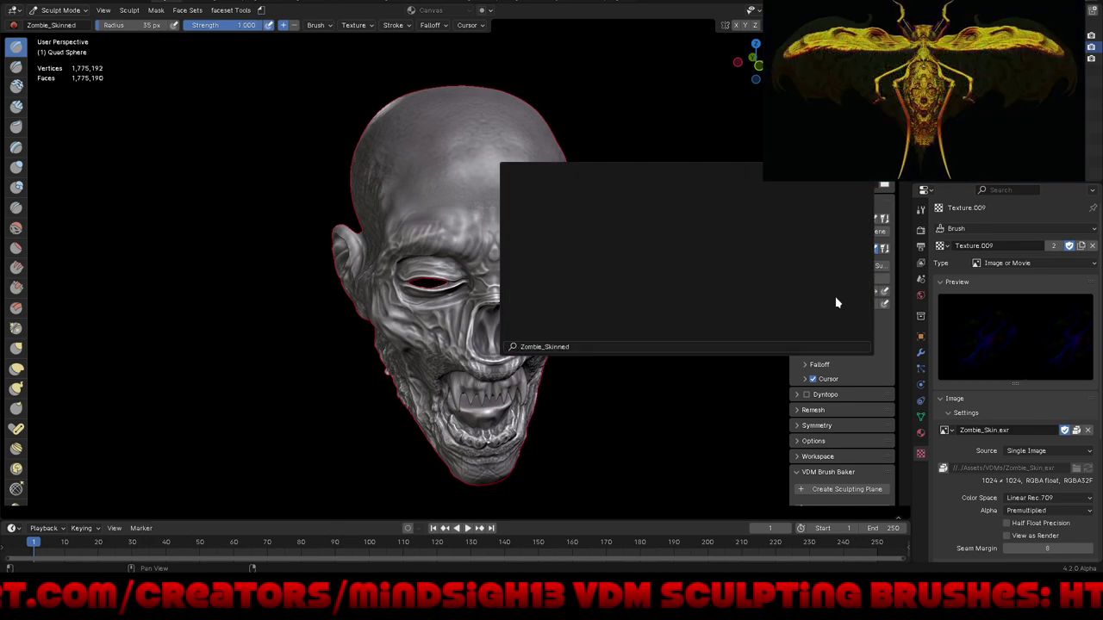
middle_click_drag(466, 282, 552, 277)
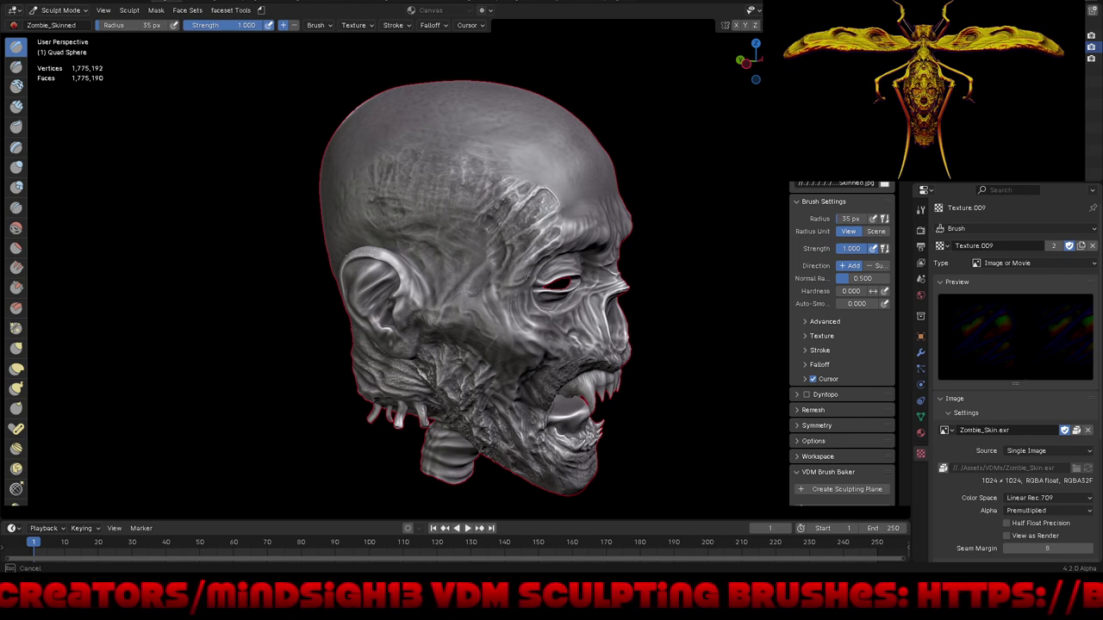
mouse_move(525, 276)
middle_mouse_down()
mouse_move(595, 264)
mouse_move(552, 174)
middle_mouse_up()
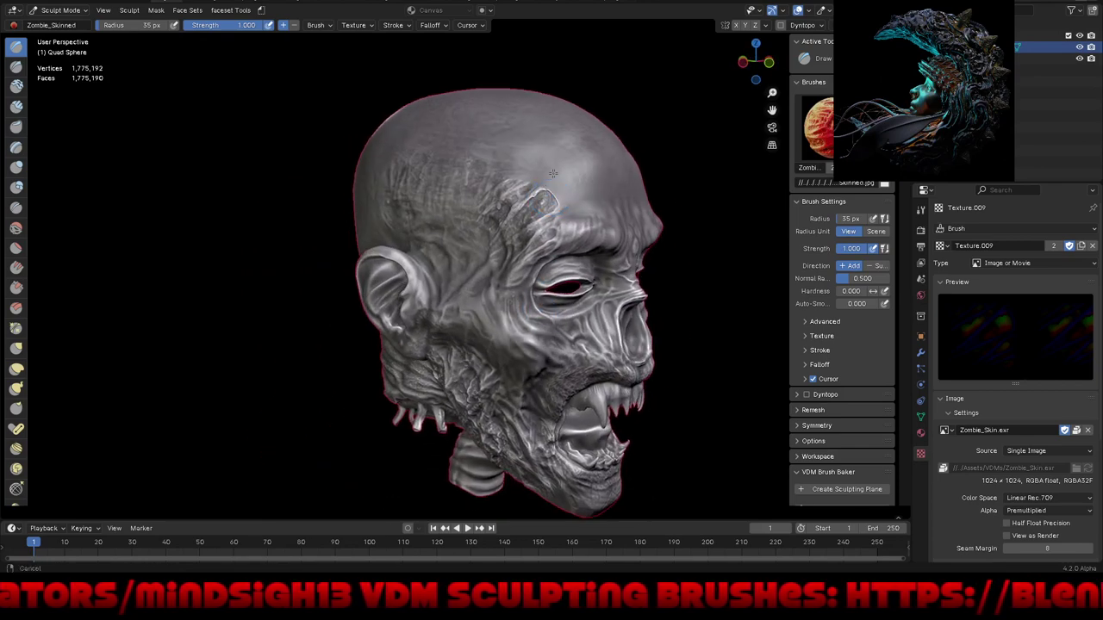
scroll(556, 163, "up", 3)
scroll(560, 151, "up", 3)
scroll(569, 129, "up", 3)
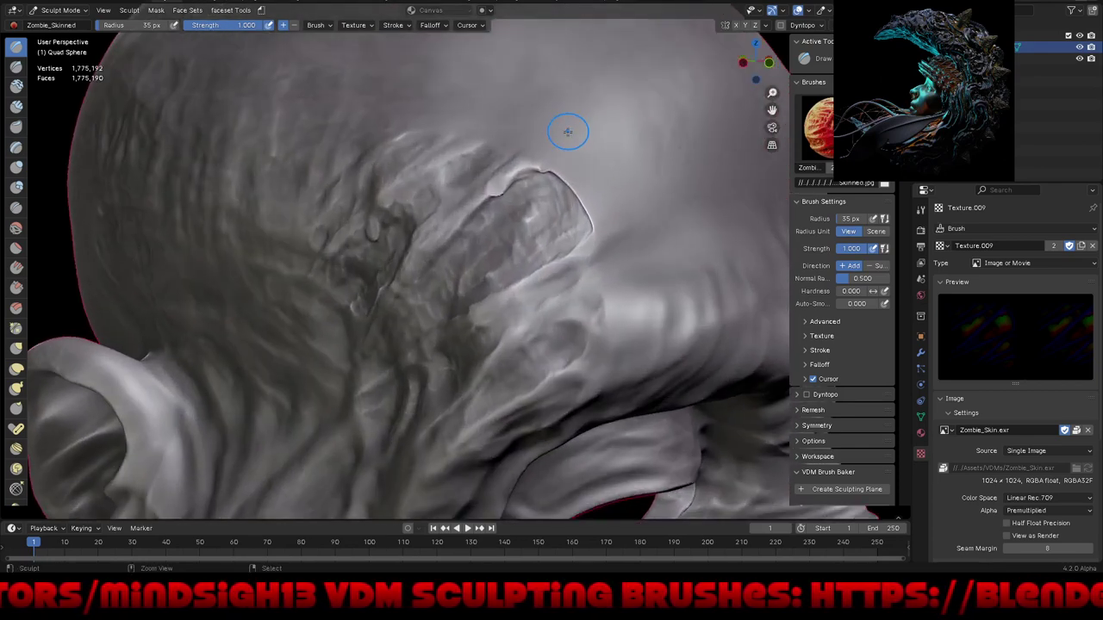
middle_click_drag(586, 234, 590, 220)
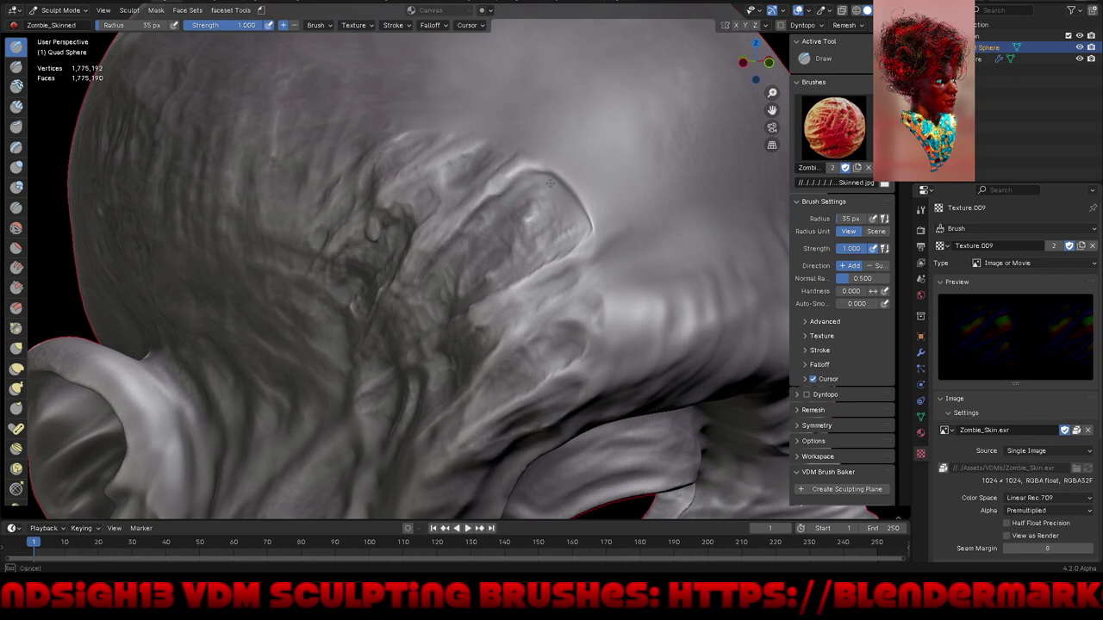
Step: Press a Zombie_Skinned stamp into the cheek near the eye
scroll(492, 259, "down", 8)
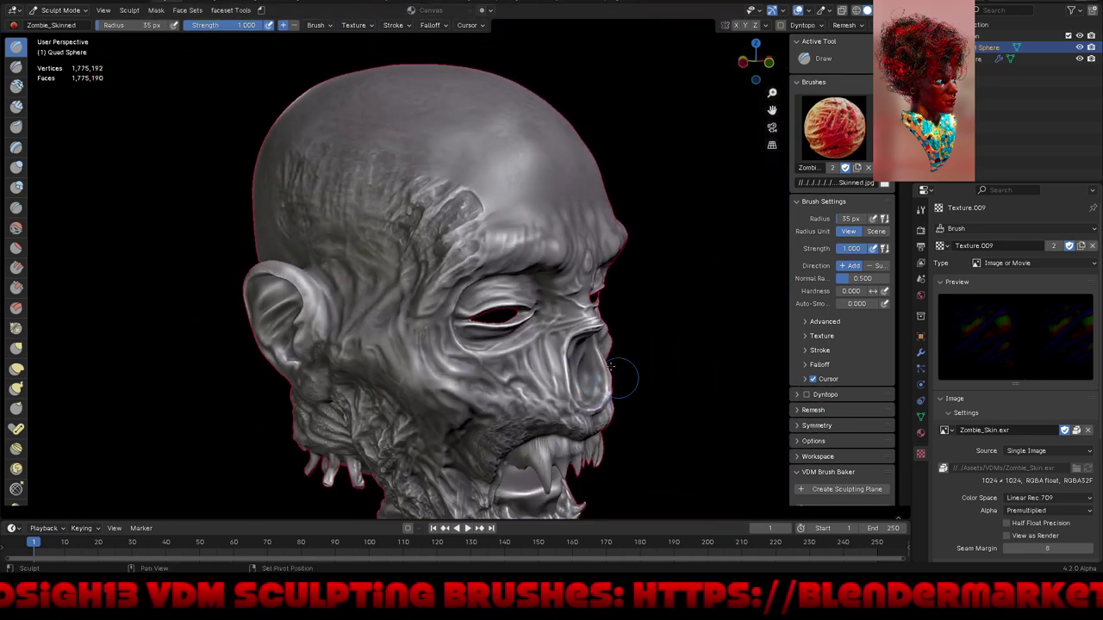
middle_click_drag(610, 367, 528, 336)
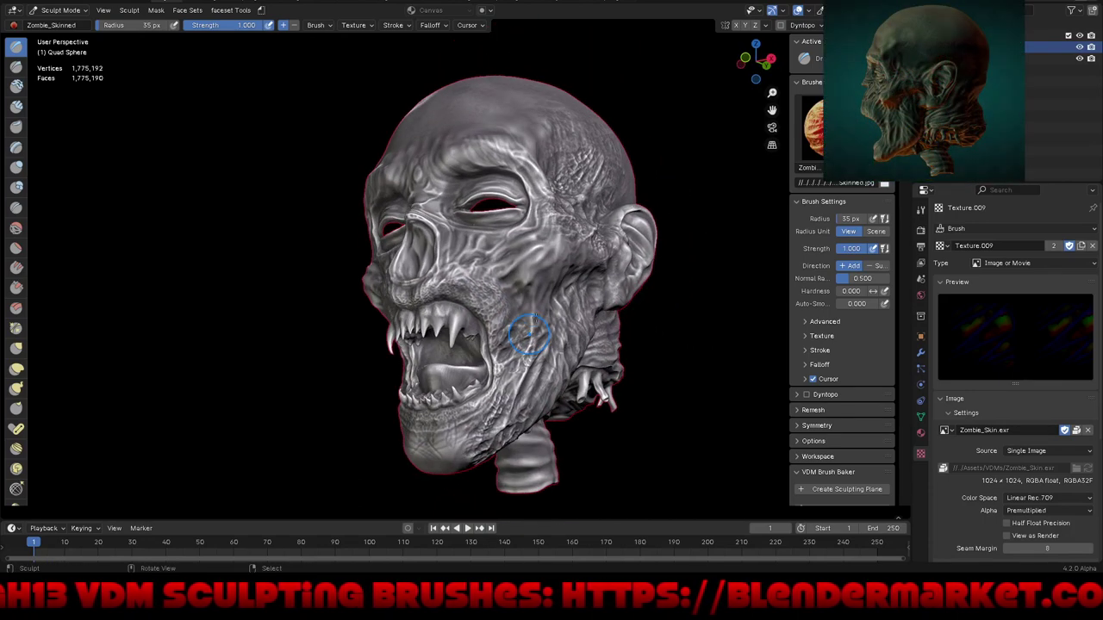
scroll(528, 336, "up", 1)
scroll(536, 270, "up", 2)
left_click_drag(538, 264, 577, 349)
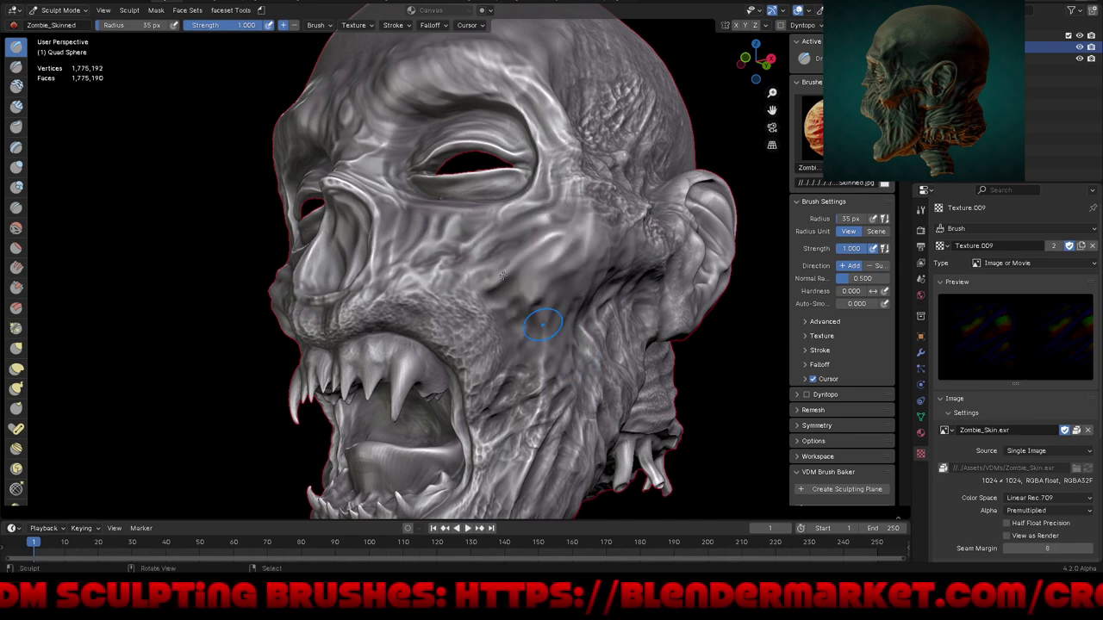
Step: Lower brush strength to 0.794 and texture the cheek and jaw
left_click(435, 25)
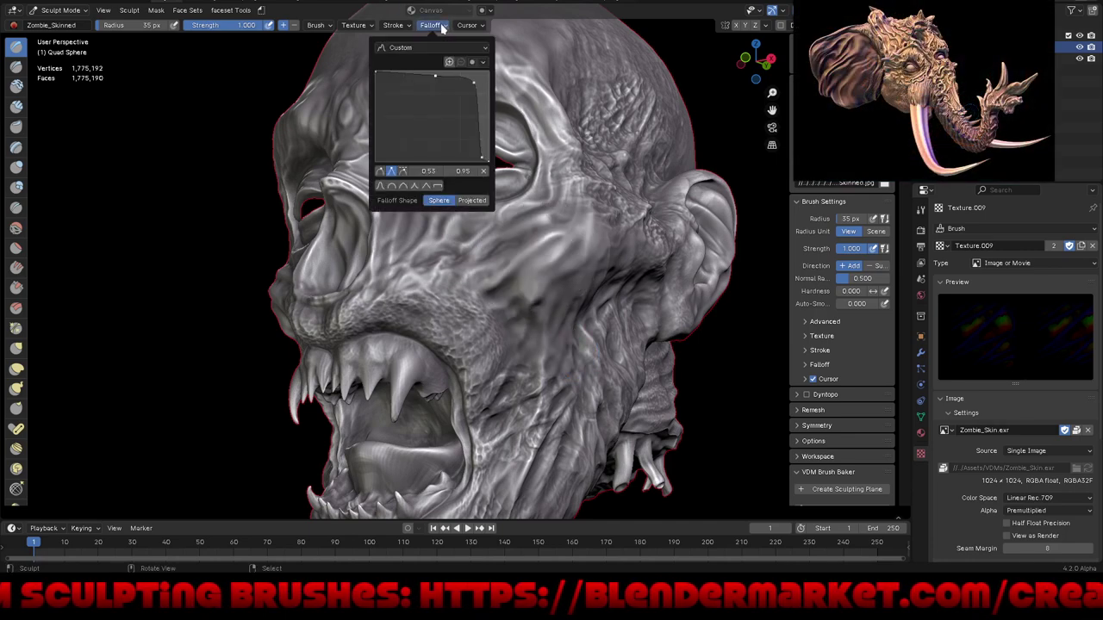
key("shift+f")
left_click(525, 283)
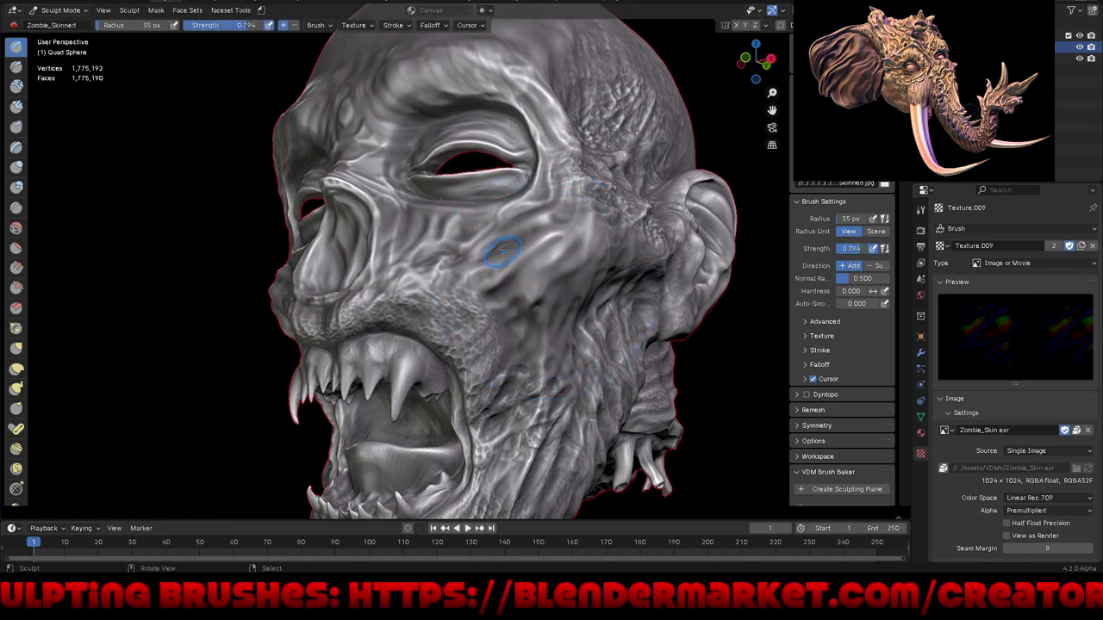
middle_click_drag(533, 263, 541, 257)
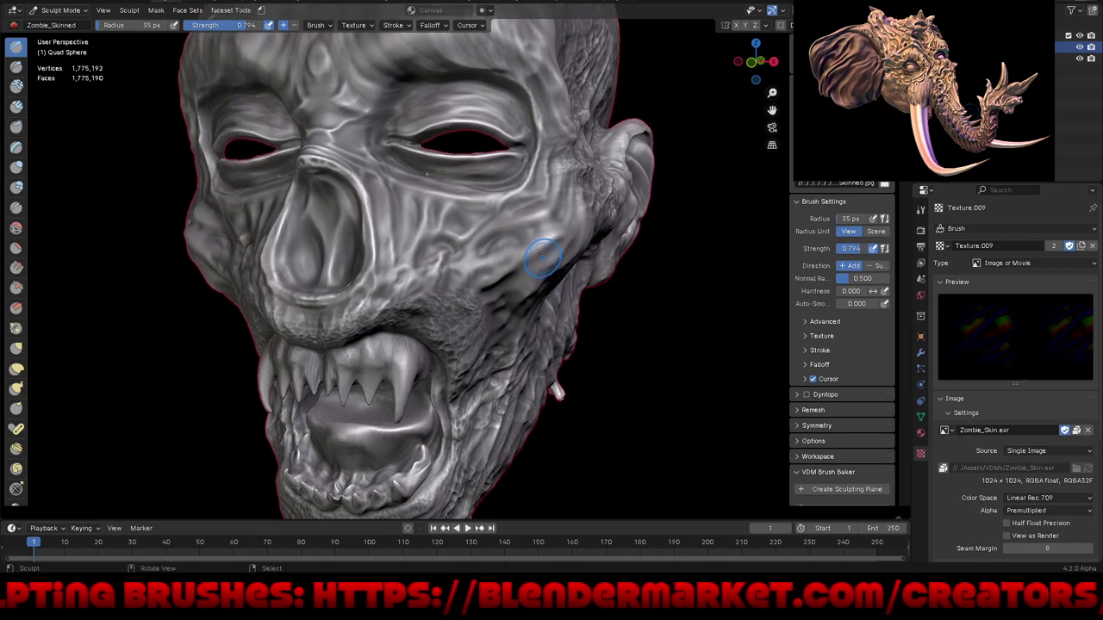
left_click_drag(545, 251, 541, 302)
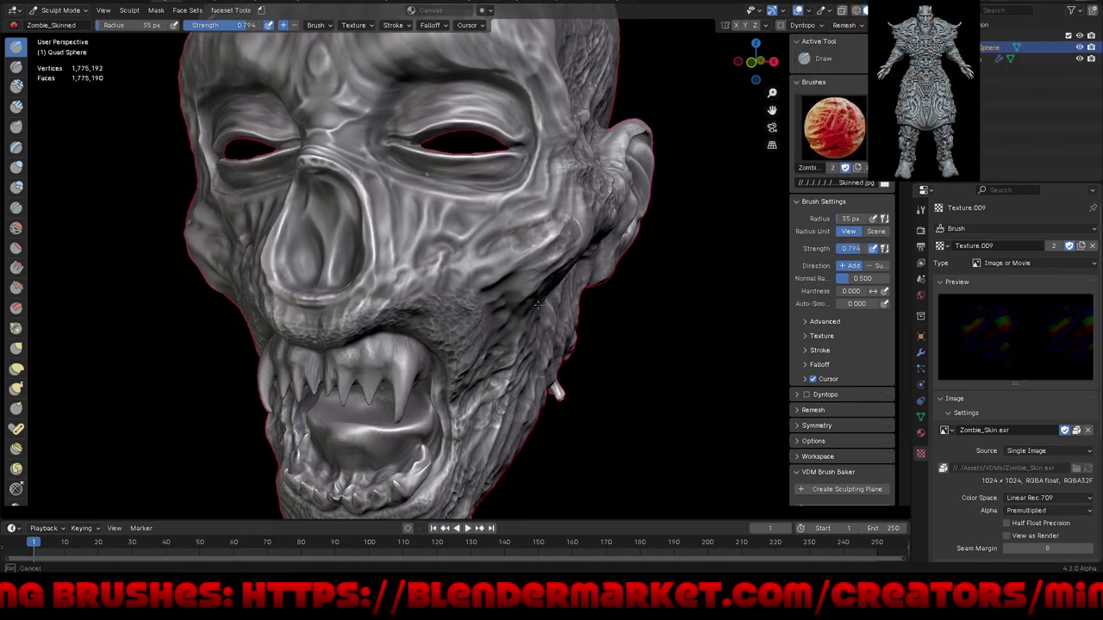
left_click_drag(537, 305, 538, 326)
Step: Add more Zombie_Skinned skin detail to the side of the cheek
middle_click_drag(537, 326, 496, 294)
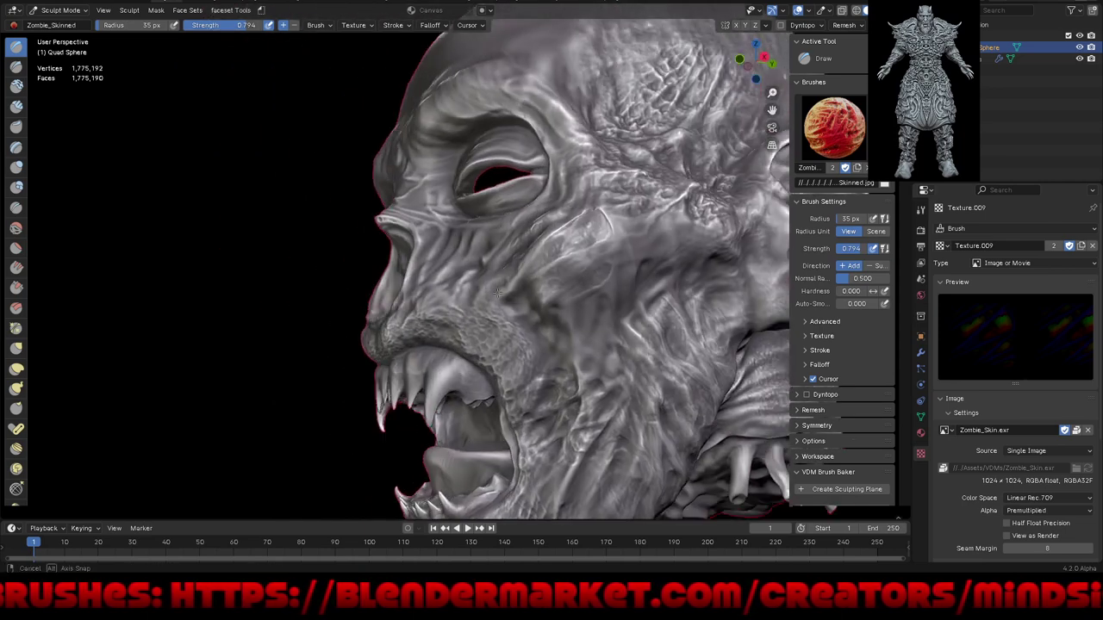
left_click_drag(587, 220, 596, 217)
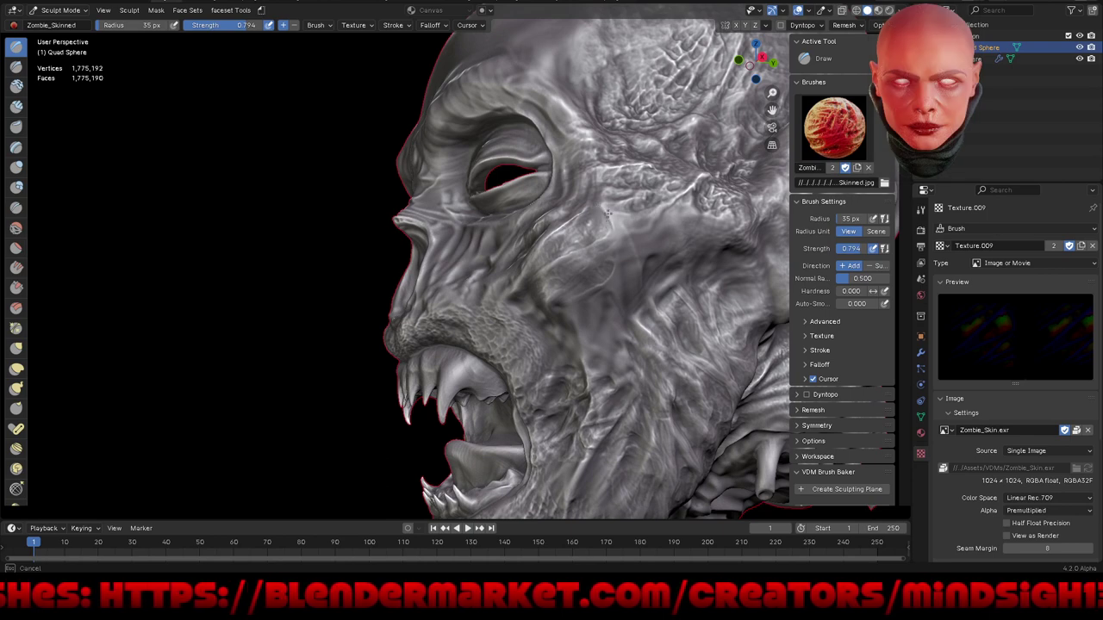
left_click_drag(609, 232, 609, 232)
middle_click_drag(609, 232, 520, 233)
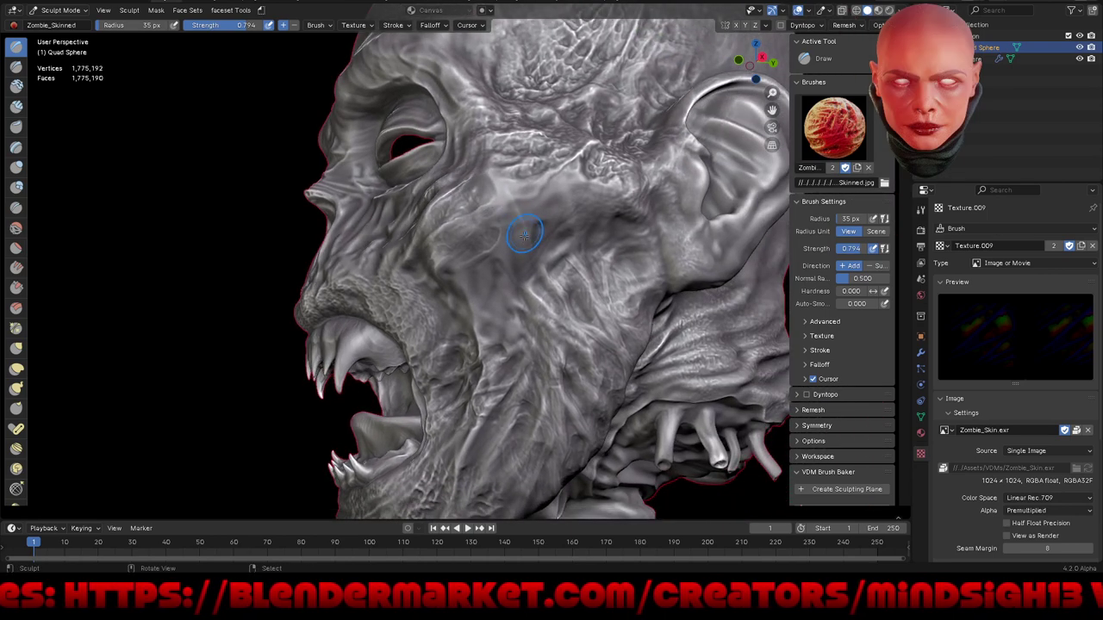
left_click_drag(554, 254, 582, 218)
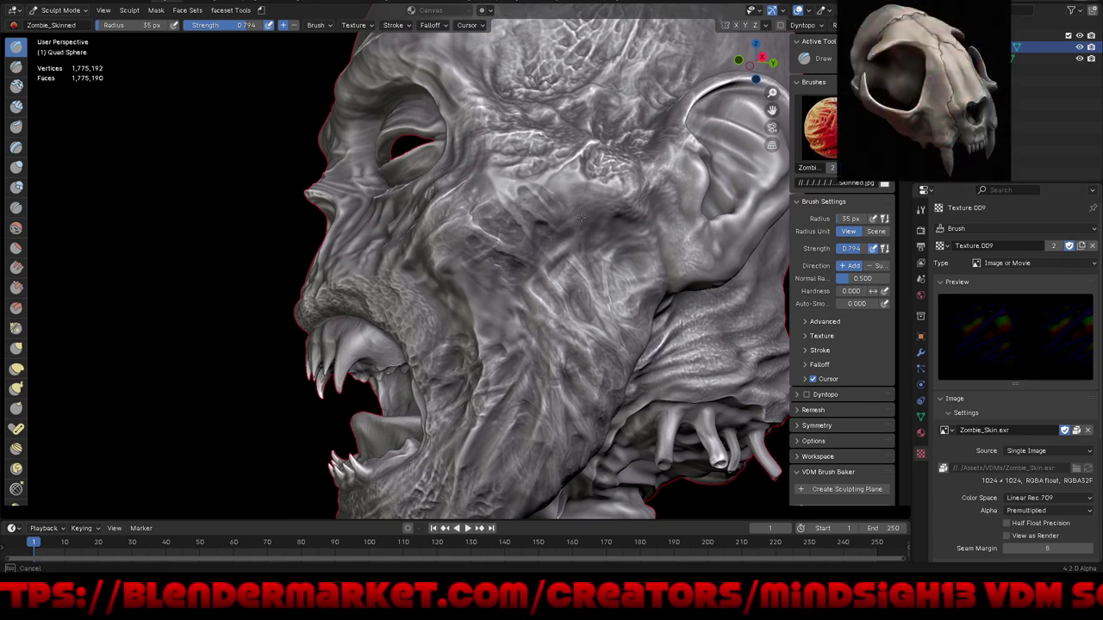
left_click_drag(583, 215, 580, 304)
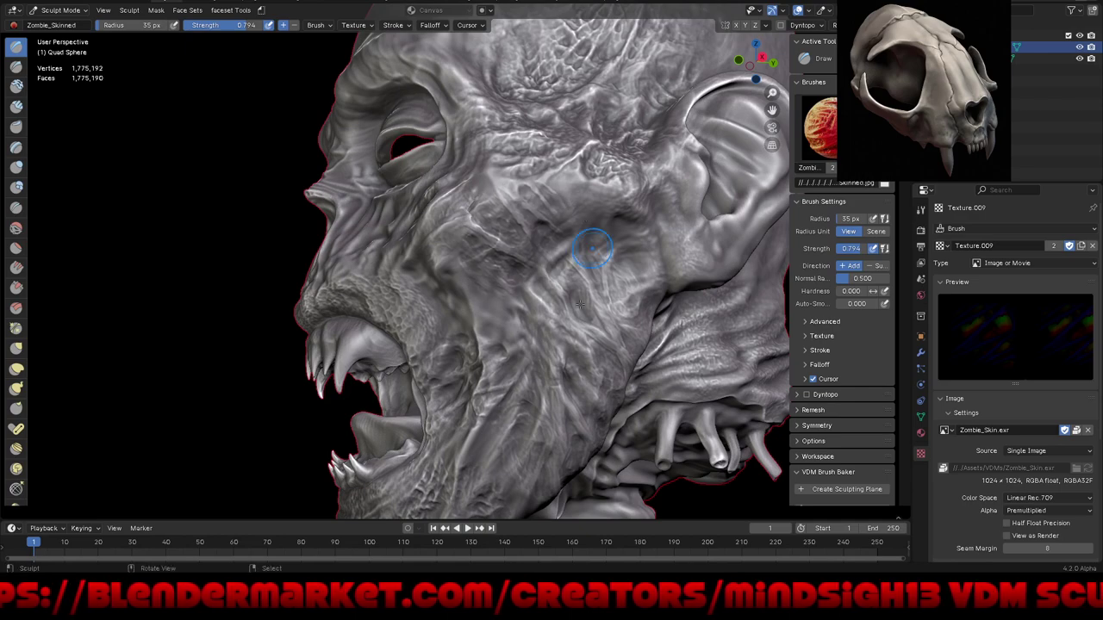
scroll(488, 293, "down", 5)
mouse_move(487, 293)
middle_mouse_down()
mouse_move(571, 327)
mouse_move(595, 363)
mouse_move(571, 405)
mouse_move(620, 389)
mouse_move(564, 398)
mouse_move(598, 381)
mouse_move(567, 387)
mouse_move(530, 310)
middle_mouse_up()
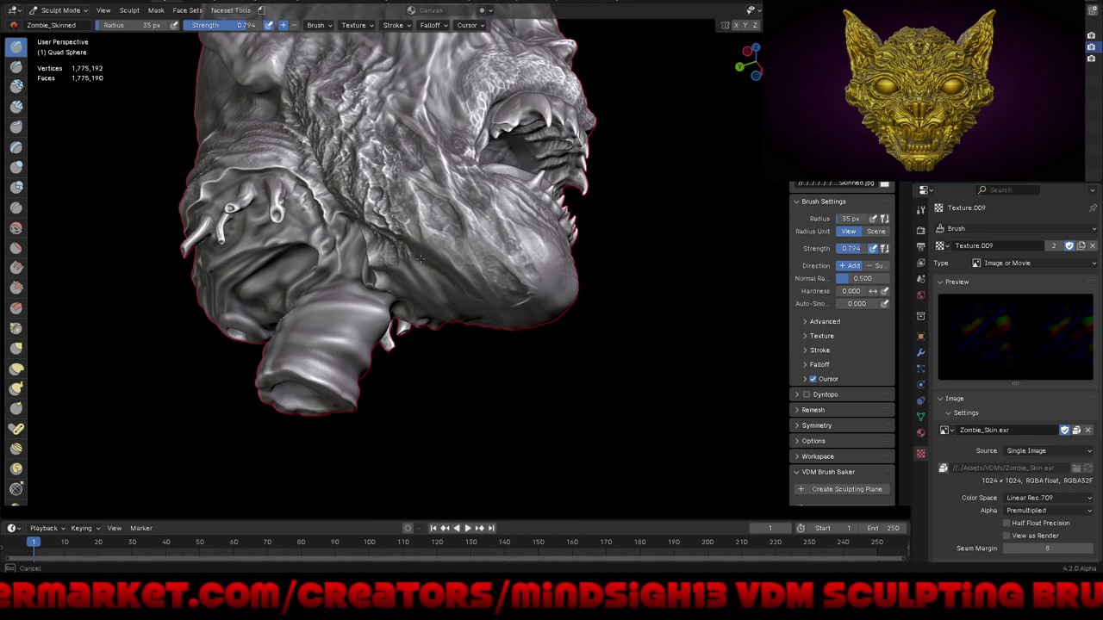
Step: Stamp zombie skin texture onto the underside of the jaw
scroll(500, 287, "up", 1)
scroll(474, 272, "up", 2)
scroll(451, 256, "up", 2)
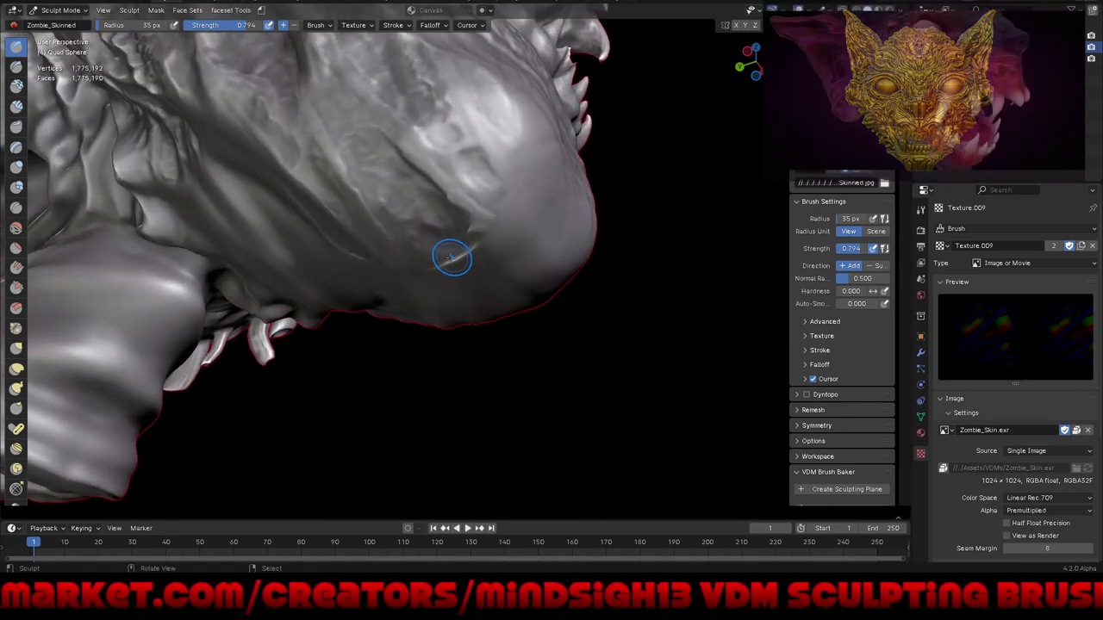
mouse_move(451, 257)
middle_mouse_down()
mouse_move(470, 251)
mouse_move(455, 264)
middle_mouse_up()
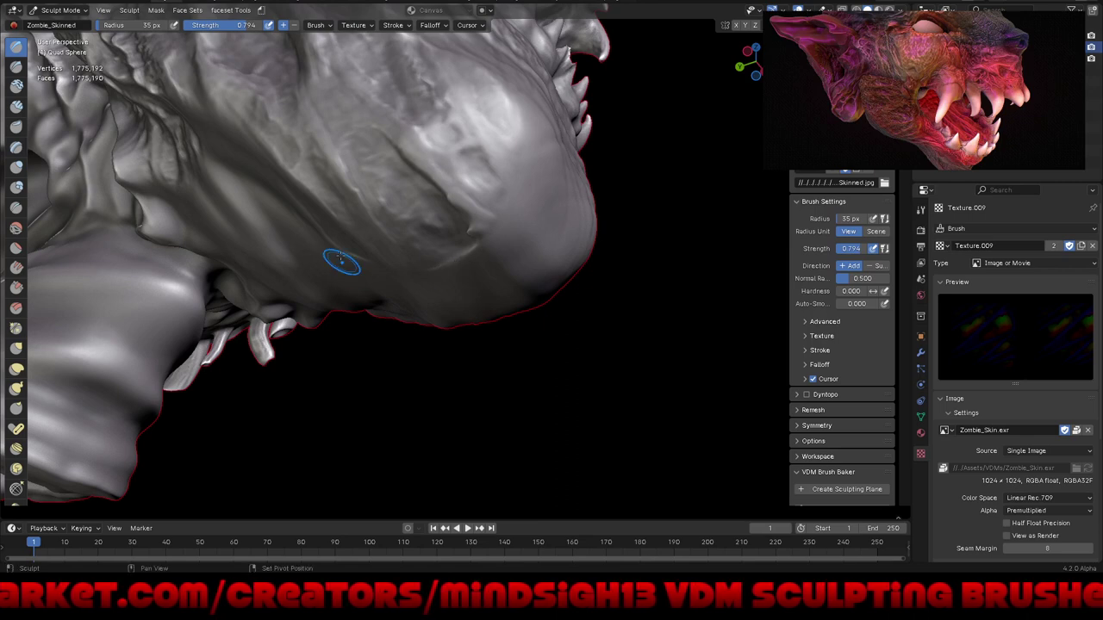
middle_click_drag(433, 181, 410, 157)
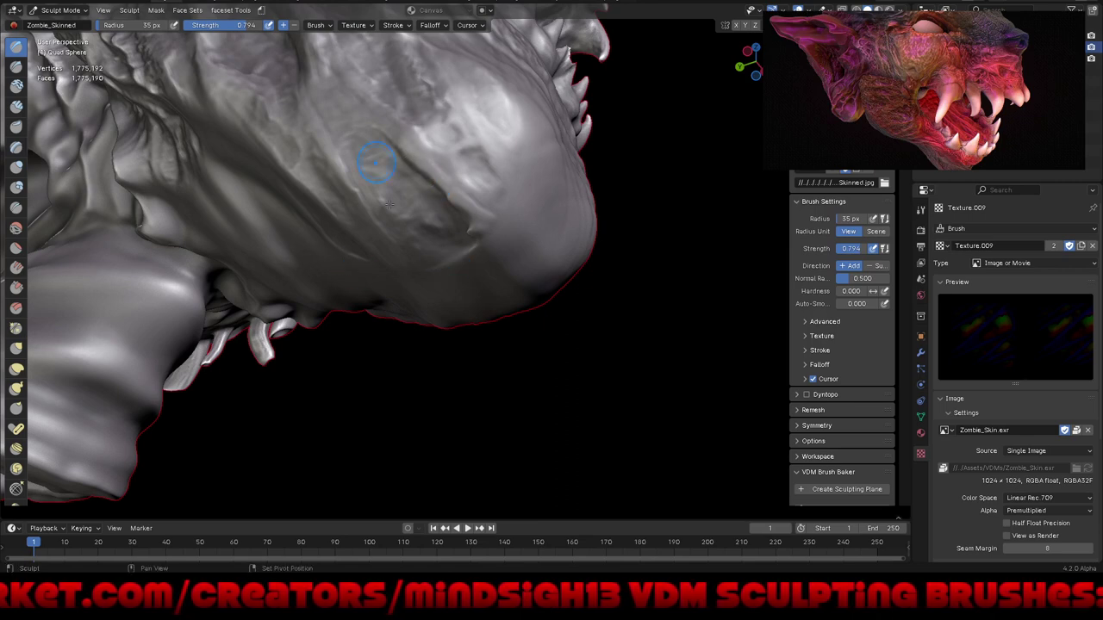
scroll(390, 204, "down", 5)
mouse_move(522, 328)
middle_mouse_down()
mouse_move(571, 440)
mouse_move(646, 336)
middle_mouse_up()
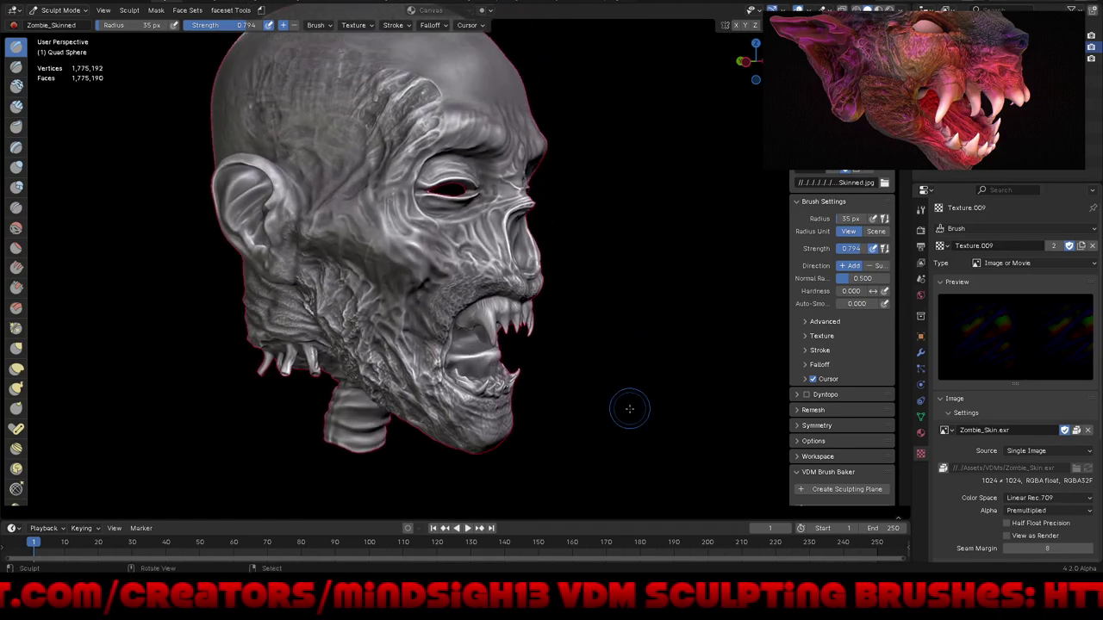
middle_click_drag(629, 409, 670, 364)
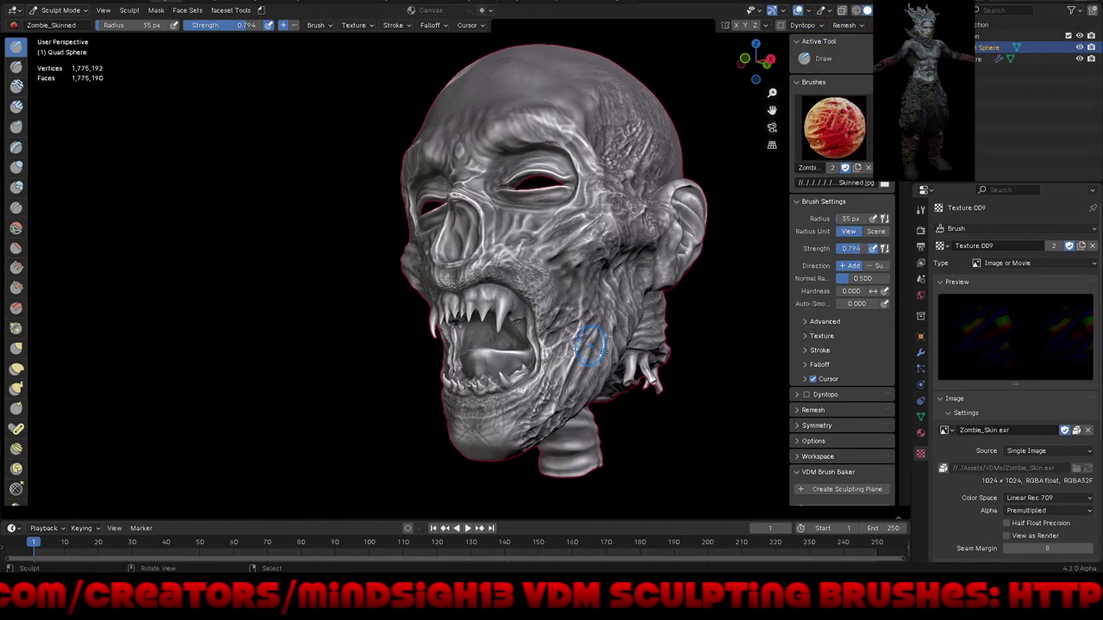
mouse_move(590, 347)
middle_mouse_down()
mouse_move(623, 365)
mouse_move(681, 293)
middle_mouse_up()
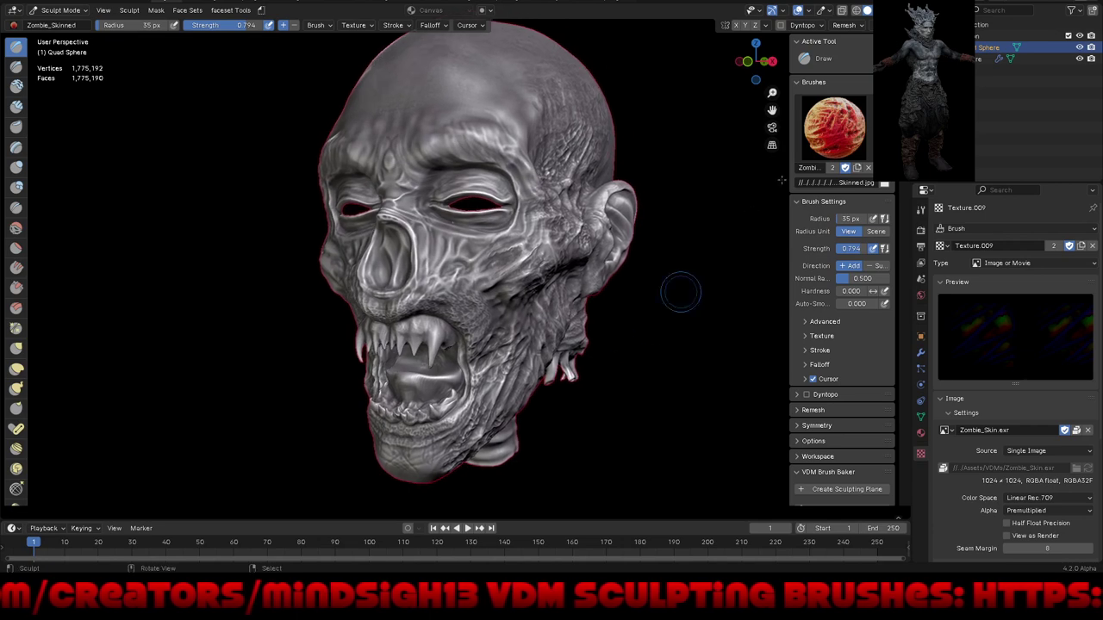
left_click(835, 128)
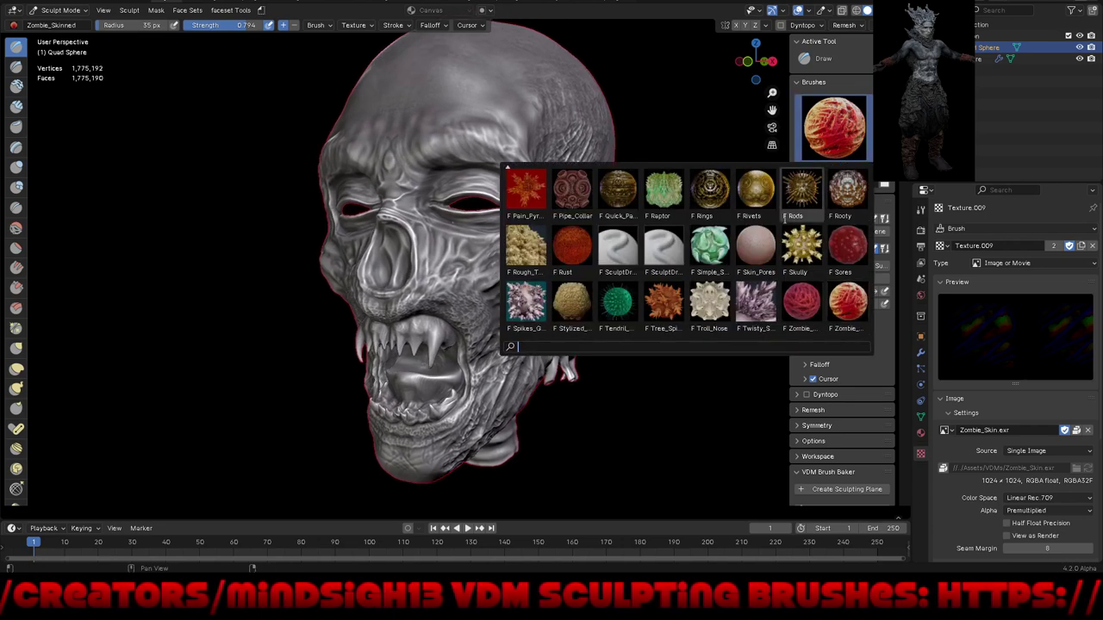
Step: Switch to the Sores brush and stamp a row of sores up the forehead
left_click(847, 248)
mouse_move(750, 302)
middle_mouse_down()
mouse_move(558, 299)
mouse_move(603, 293)
mouse_move(572, 303)
middle_mouse_up()
left_click_drag(471, 164, 487, 123)
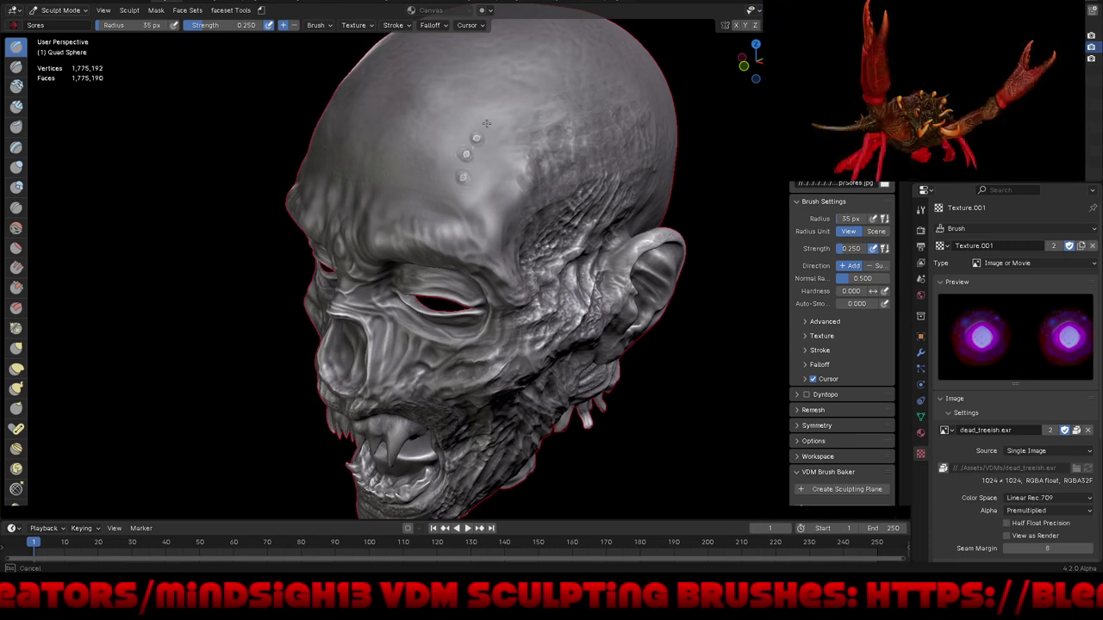
middle_click_drag(610, 226, 585, 291)
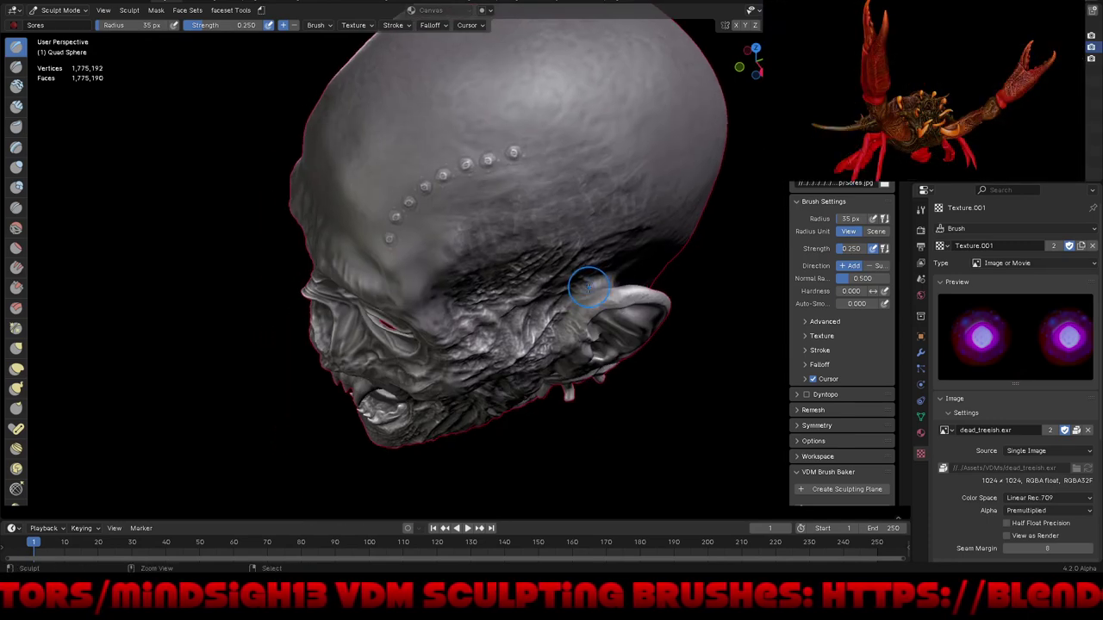
Step: Enlarge the Sores brush radius to 137 px and stamp large sores on the forehead
key("f")
left_click(381, 221)
mouse_move(404, 198)
left_mouse_down()
mouse_move(504, 130)
mouse_move(638, 105)
mouse_move(696, 121)
left_mouse_up()
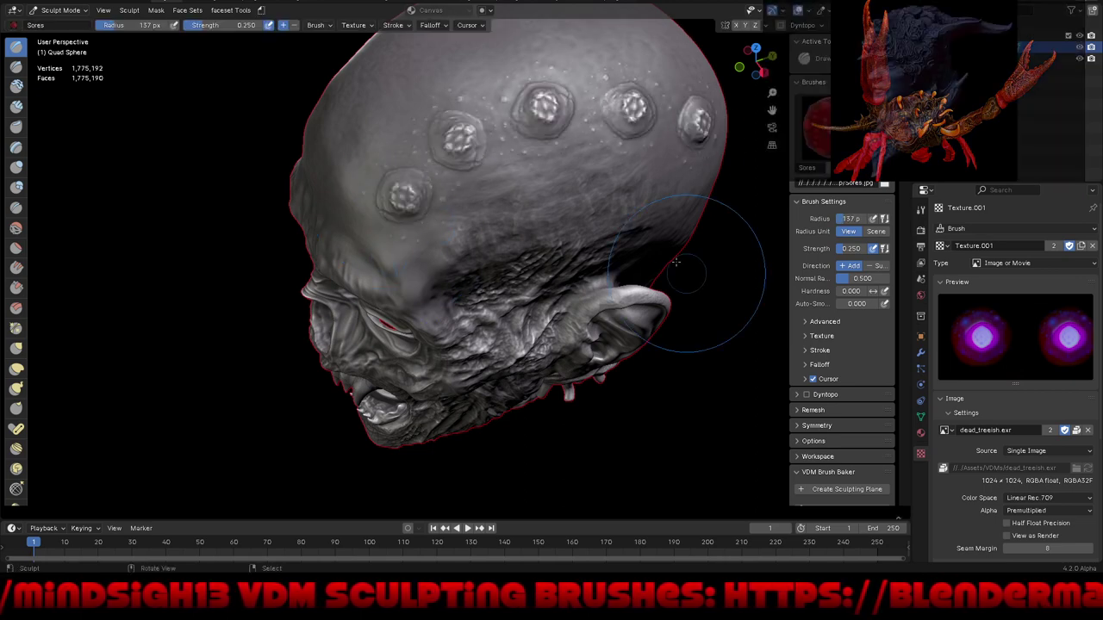
middle_click_drag(676, 261, 709, 216)
scroll(591, 184, "down", 2)
scroll(646, 344, "up", 1)
mouse_move(645, 345)
middle_mouse_down("shift")
mouse_move(635, 319)
mouse_move(682, 313)
middle_mouse_up("shift")
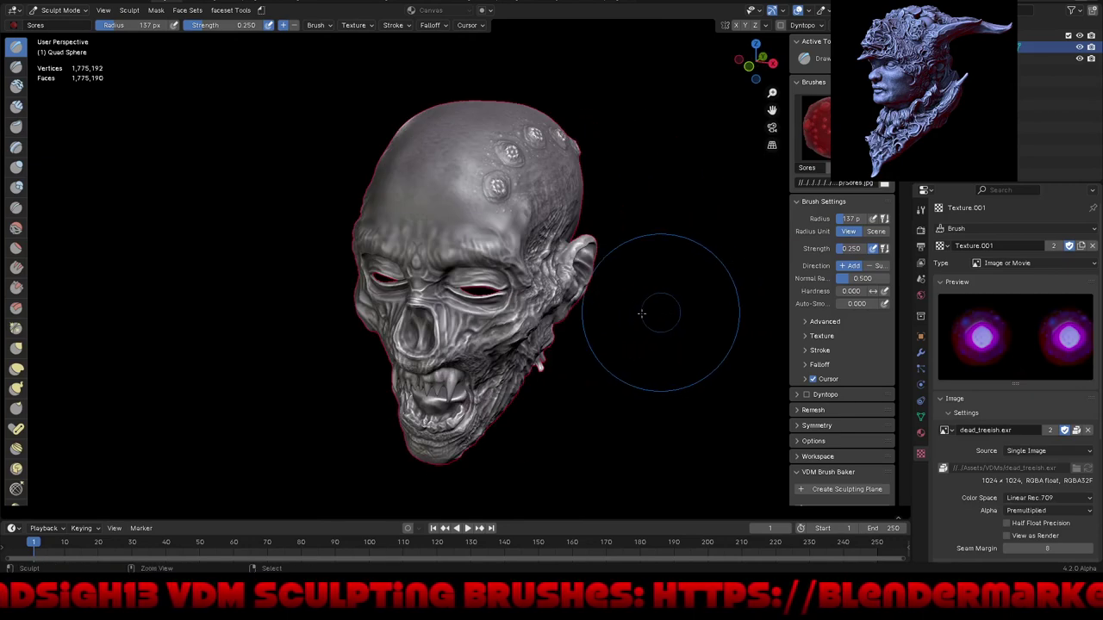
middle_click_drag(483, 173, 493, 207)
scroll(493, 211, "up", 3)
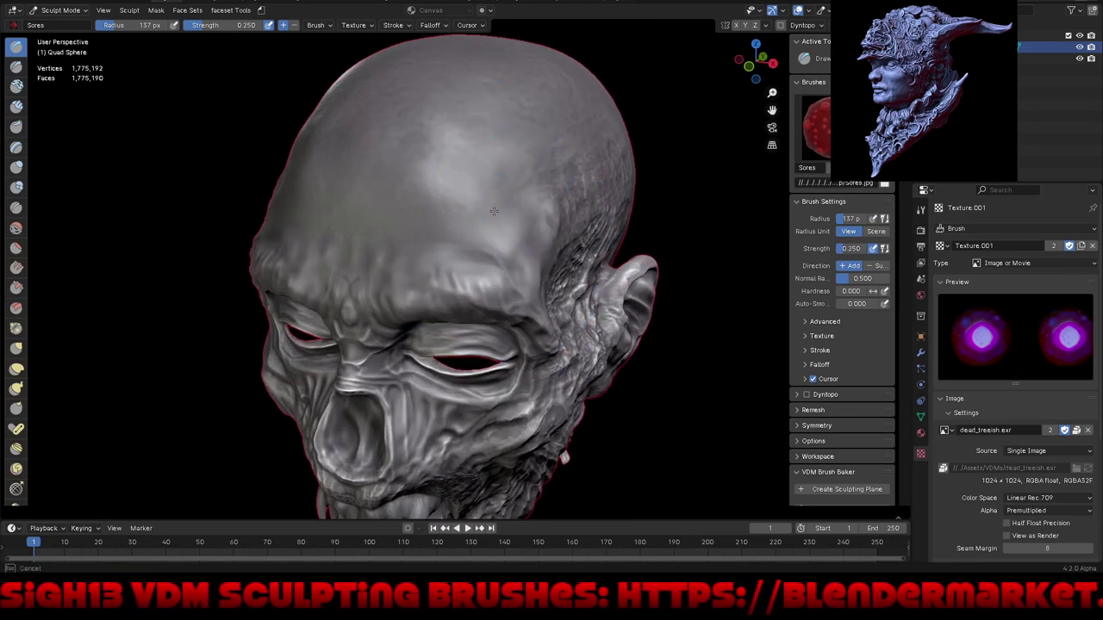
left_click(516, 147)
Step: Stamp several more sores on the upper right scalp and top of the skull
mouse_move(714, 160)
middle_mouse_down()
mouse_move(627, 275)
mouse_move(642, 288)
middle_mouse_up()
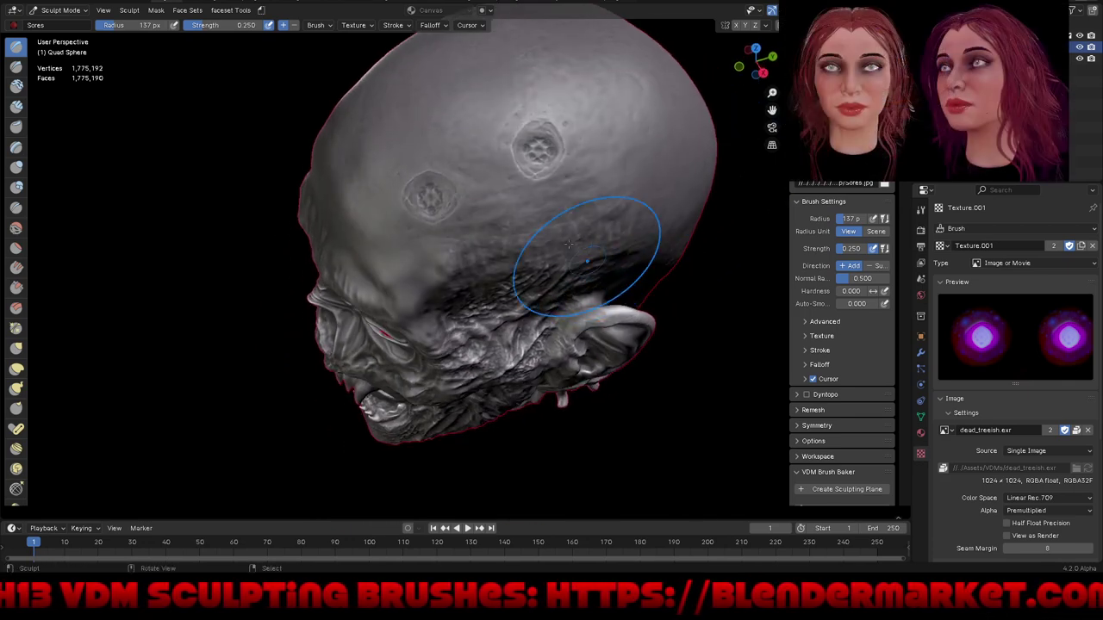
scroll(608, 200, "up", 3)
left_click(628, 178)
left_click(591, 215)
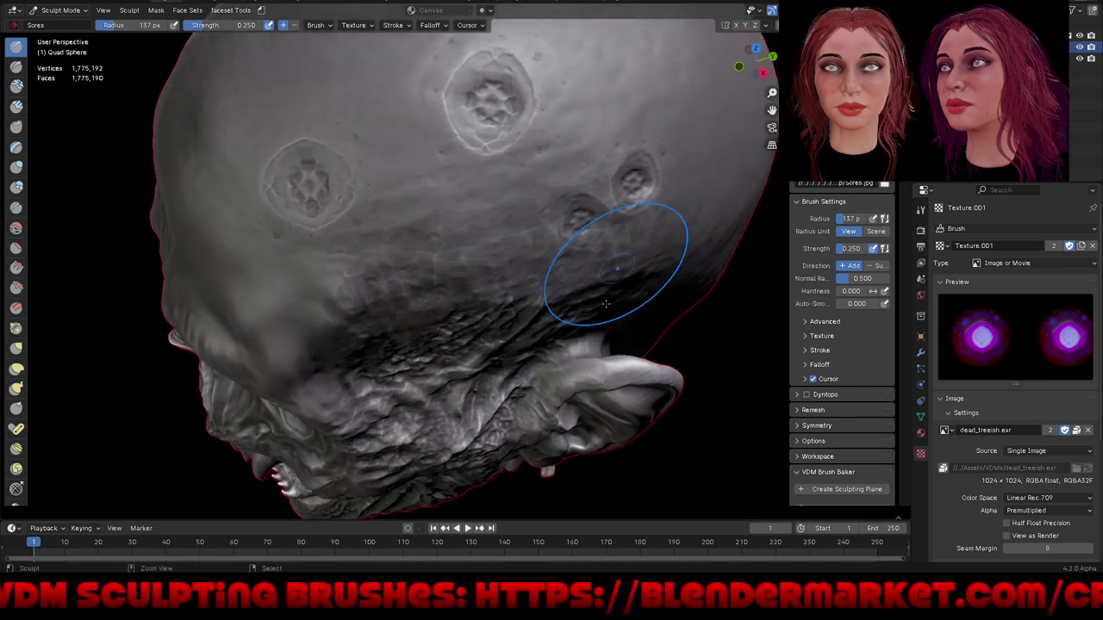
mouse_move(611, 258)
middle_mouse_down()
mouse_move(606, 220)
mouse_move(591, 442)
middle_mouse_up()
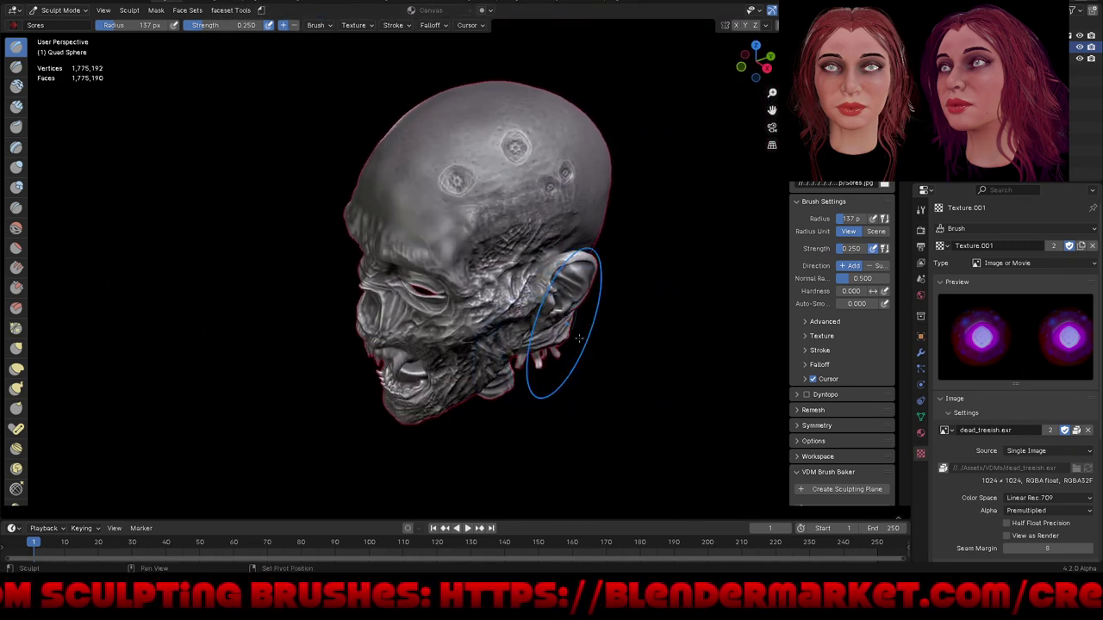
mouse_move(591, 284)
middle_mouse_down()
mouse_move(552, 330)
mouse_move(571, 447)
mouse_move(586, 438)
mouse_move(595, 384)
mouse_move(681, 364)
mouse_move(621, 374)
mouse_move(718, 389)
mouse_move(654, 376)
middle_mouse_up()
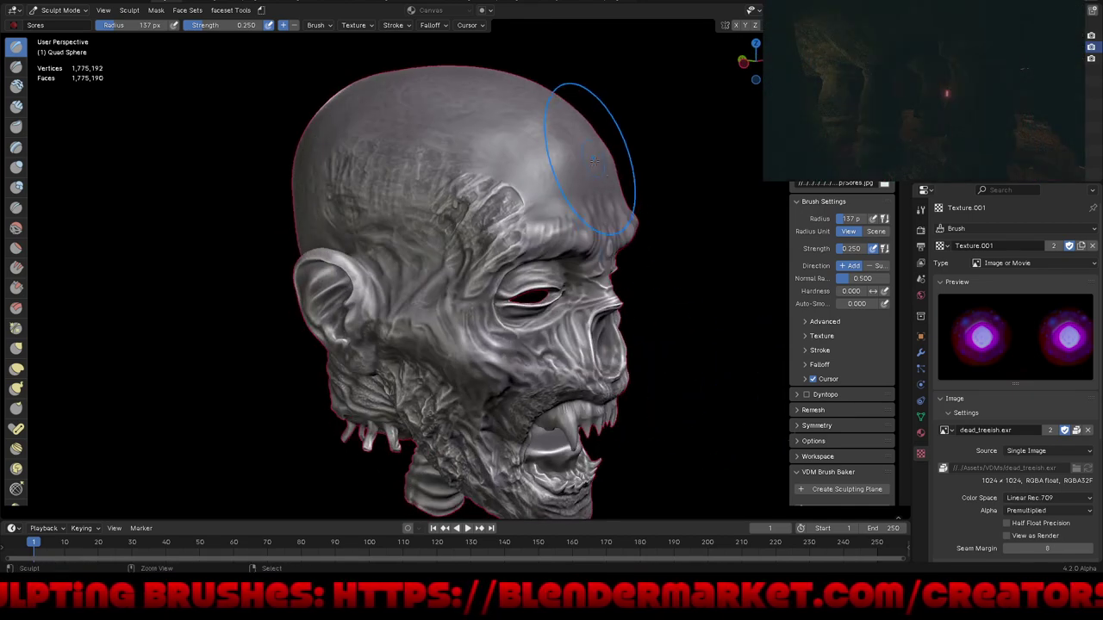
left_click(526, 134)
left_click(454, 124)
mouse_move(426, 200)
middle_mouse_down()
mouse_move(582, 344)
mouse_move(579, 361)
mouse_move(603, 344)
middle_mouse_up()
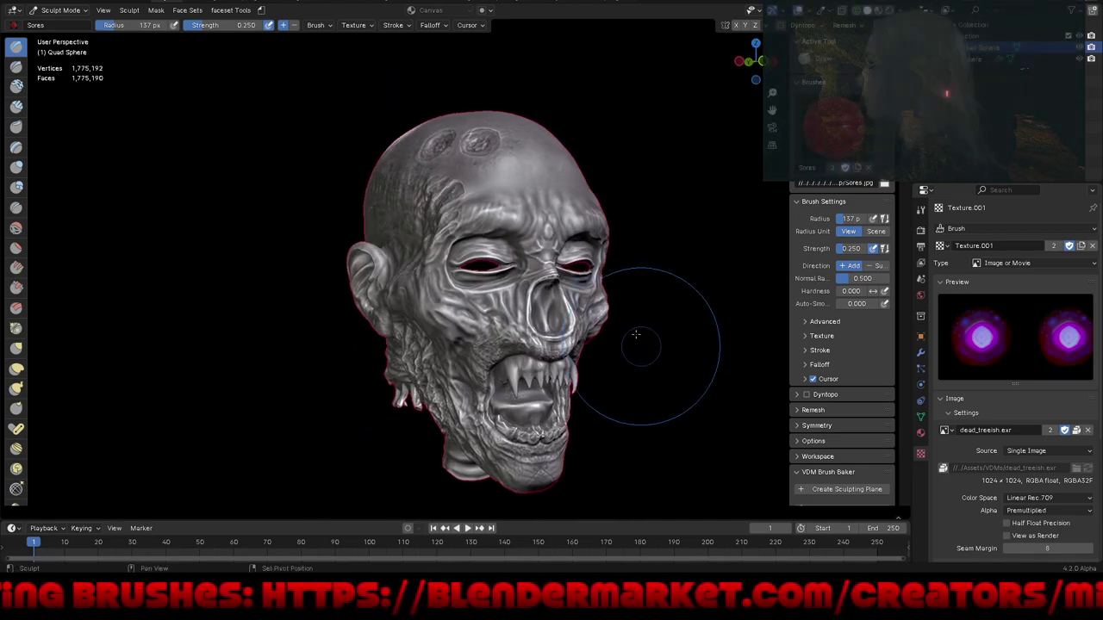
mouse_move(628, 295)
middle_mouse_down()
mouse_move(632, 337)
mouse_move(684, 329)
mouse_move(677, 319)
mouse_move(572, 374)
mouse_move(685, 241)
middle_mouse_up()
left_click(838, 125)
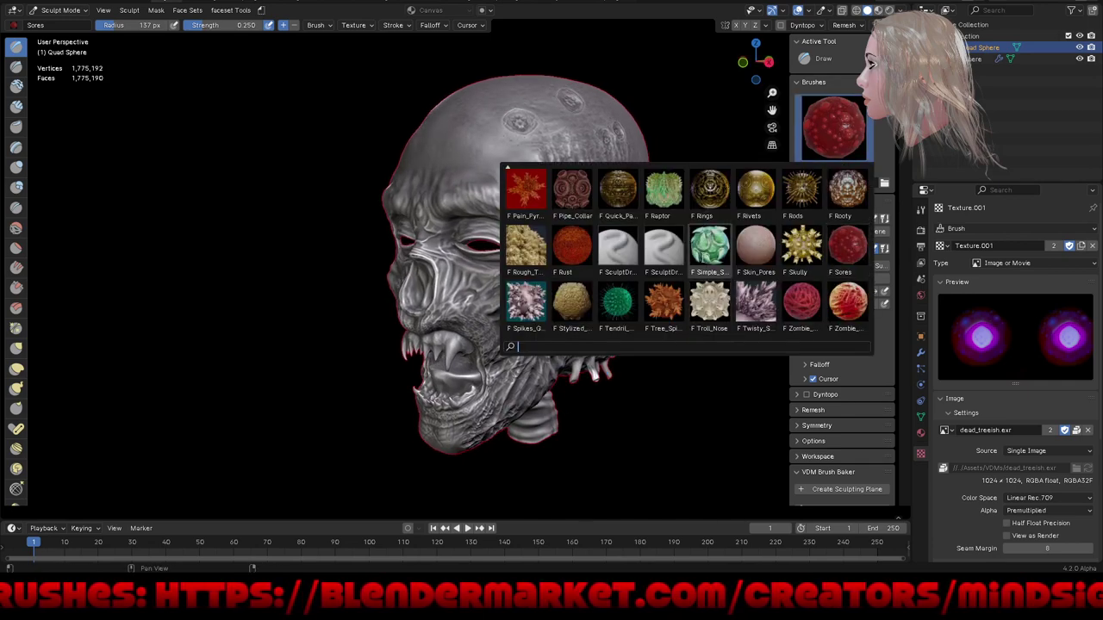
Step: Select the Rust brush, undo the trial skull strokes, and roughen the forehead above the eye
left_click(576, 245)
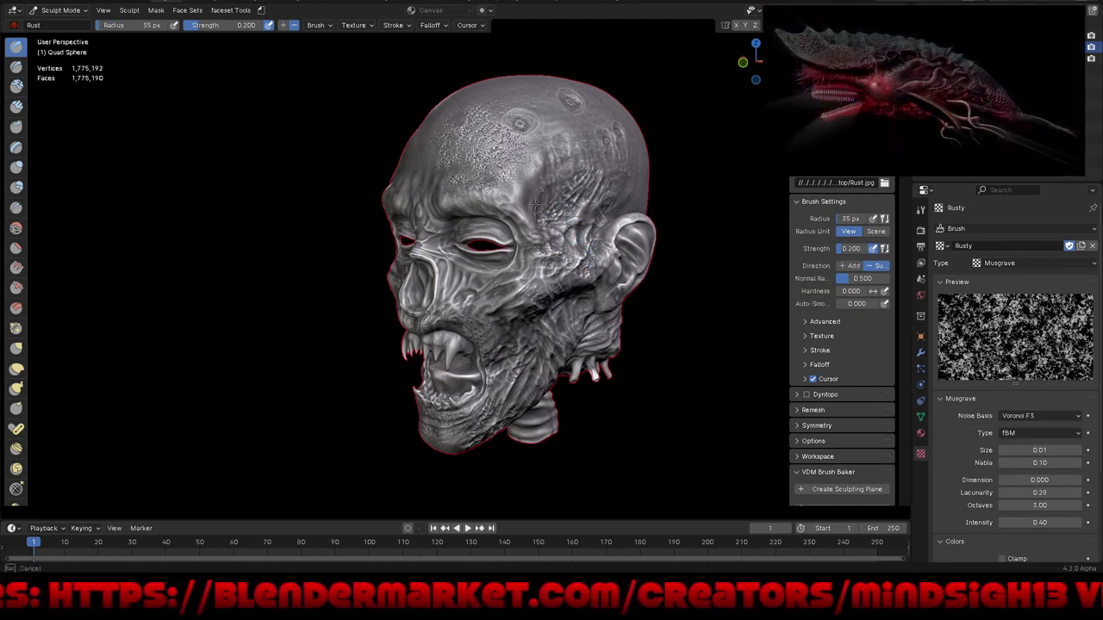
mouse_move(508, 129)
middle_mouse_down()
mouse_move(483, 129)
mouse_move(590, 247)
middle_mouse_up()
key("ctrl+z")
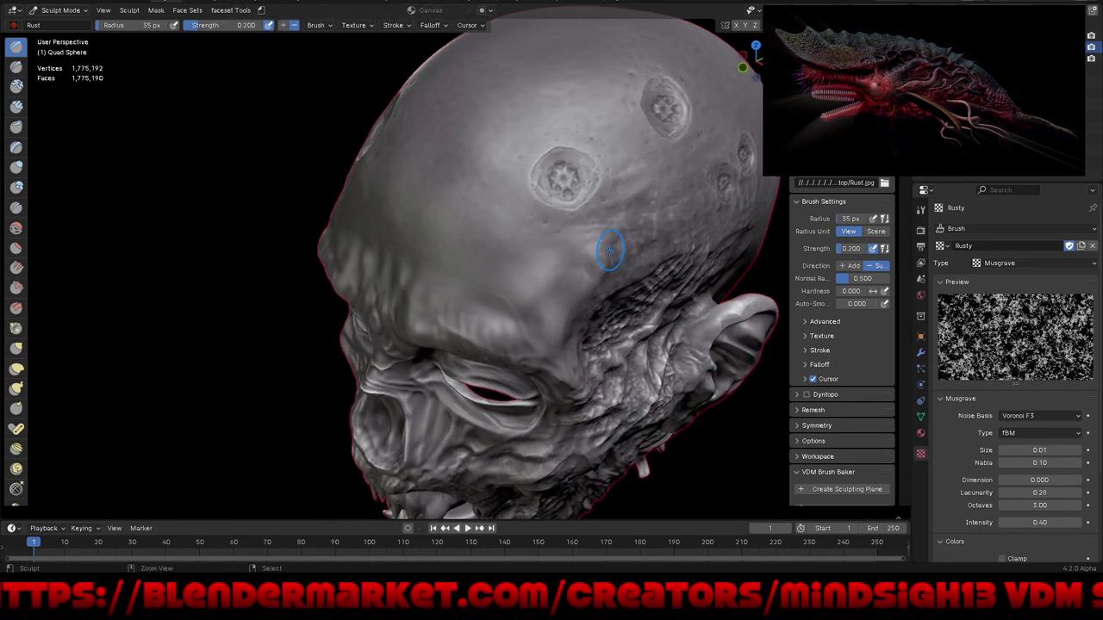
mouse_move(456, 231)
left_mouse_down()
mouse_move(532, 330)
mouse_move(535, 304)
left_mouse_up()
key("ctrl+z")
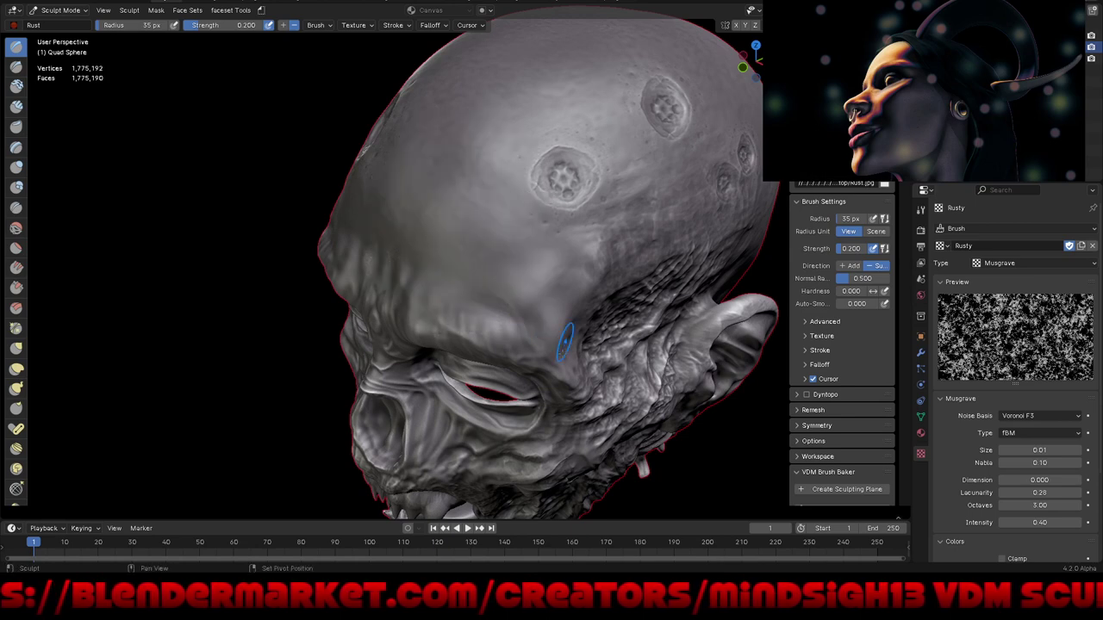
middle_click_drag(565, 342, 535, 222)
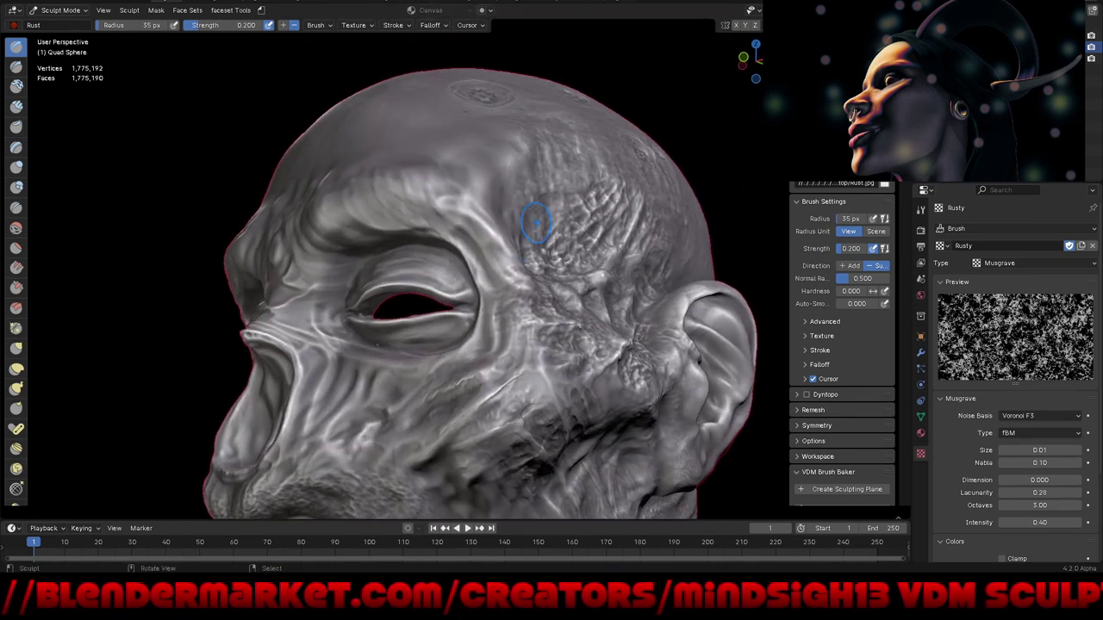
left_click_drag(508, 198, 498, 237)
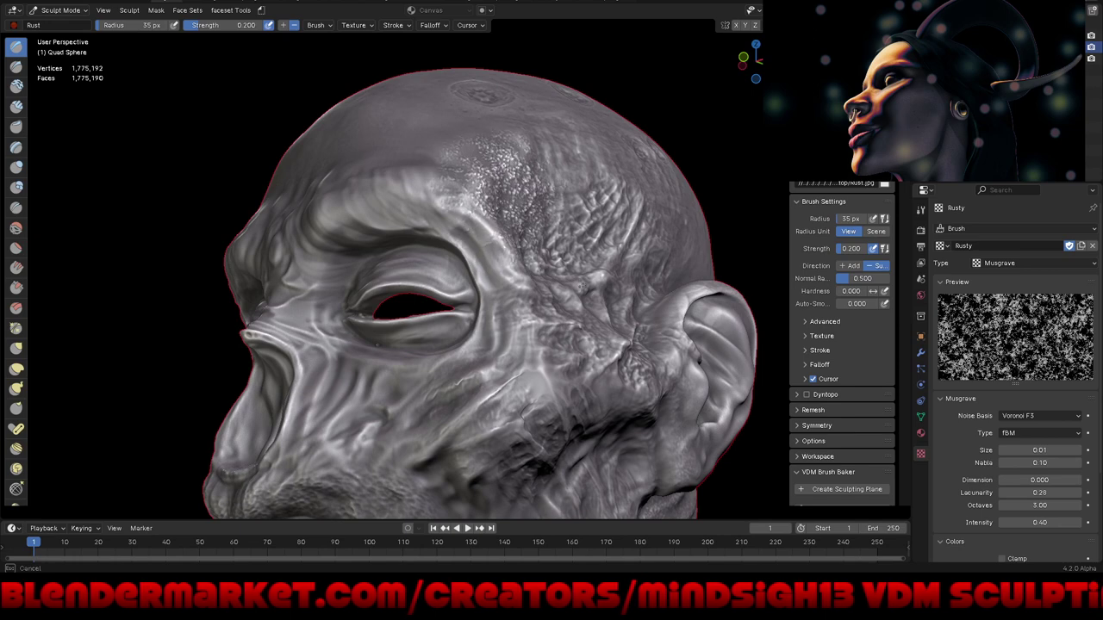
mouse_move(557, 323)
middle_mouse_down()
mouse_move(557, 351)
mouse_move(531, 322)
middle_mouse_up()
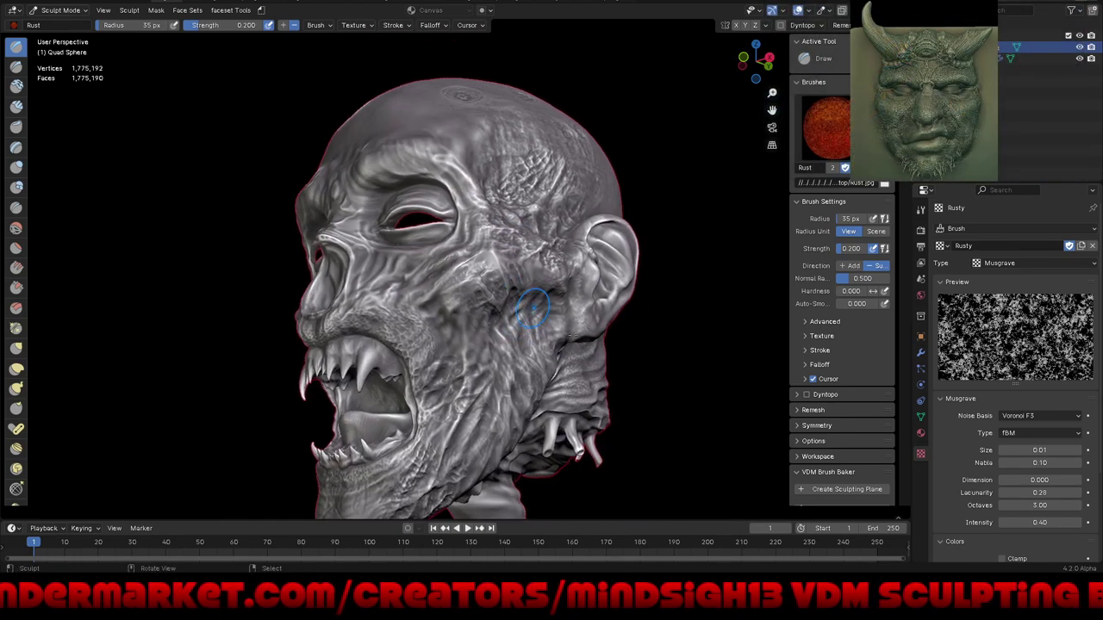
Step: Choose the Flesh_Eater brush from the sculpt brush list and zoom onto the skull top
left_click(835, 126)
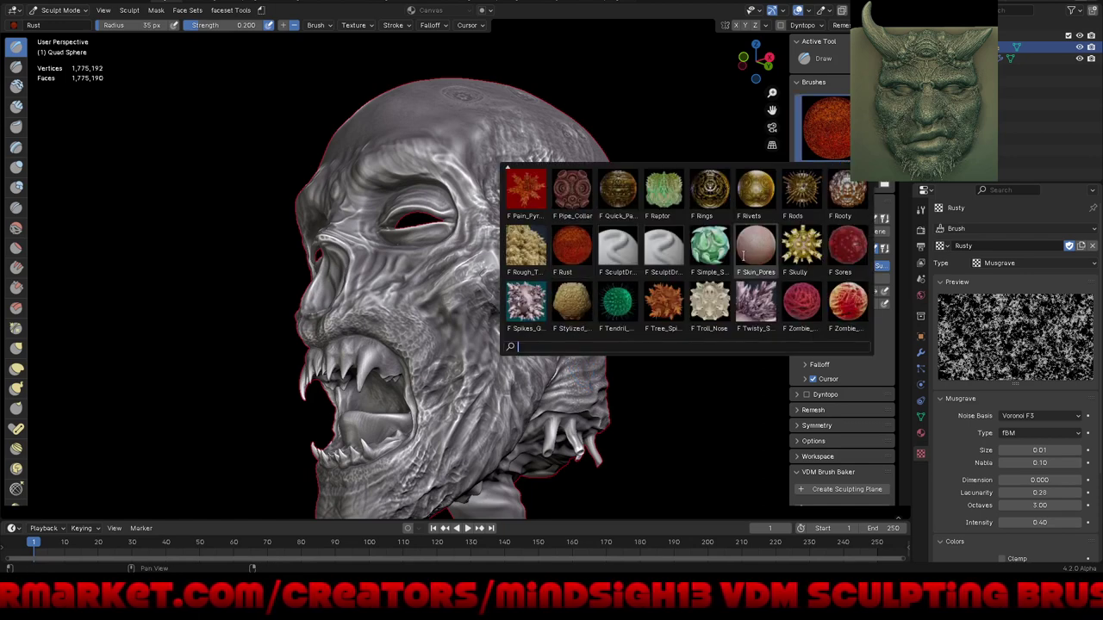
scroll(732, 263, "up", 1)
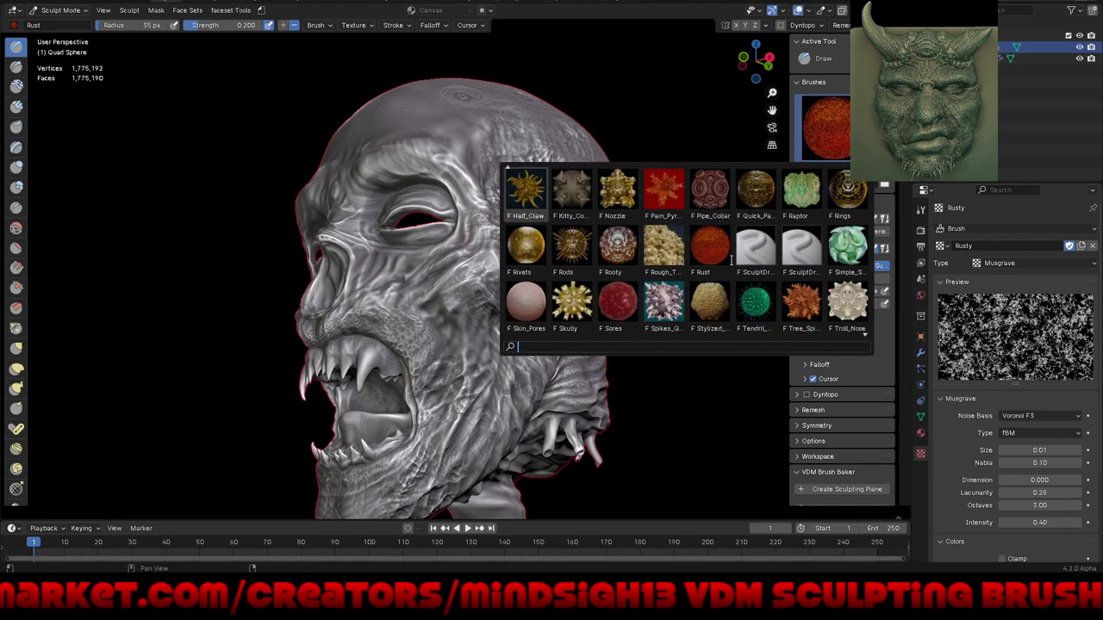
scroll(730, 259, "up", 2)
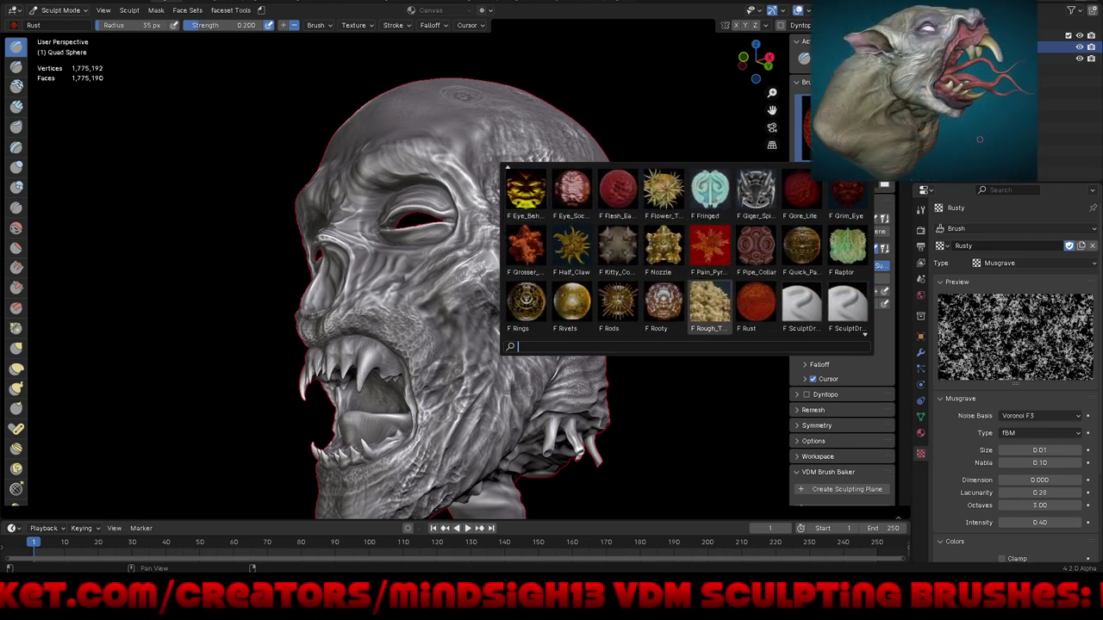
left_click(621, 191)
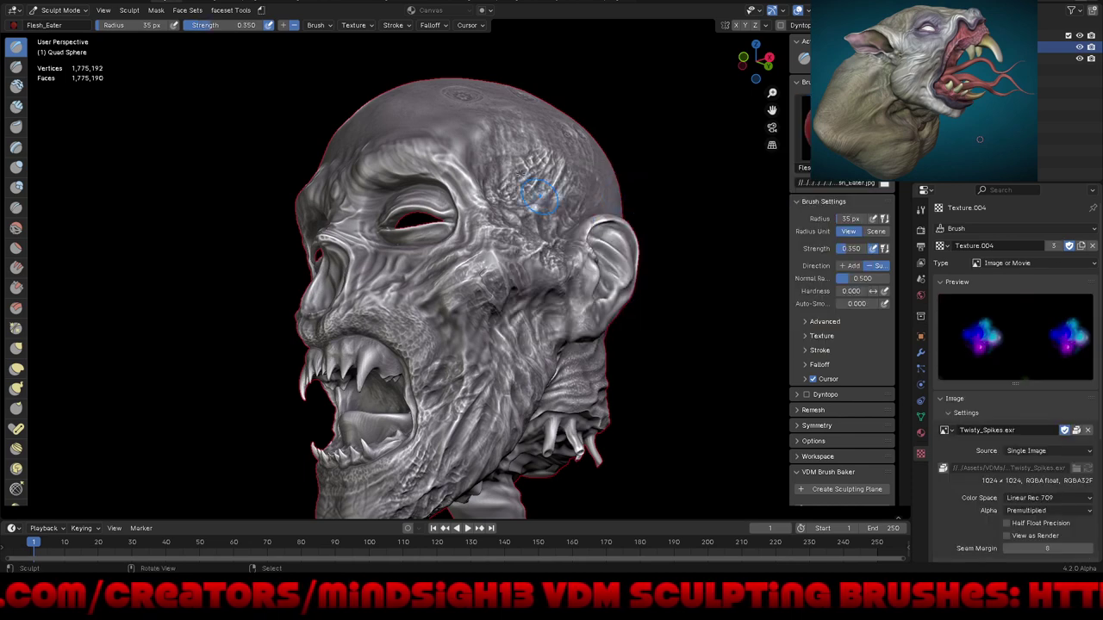
middle_click_drag(539, 194, 482, 172)
left_click(455, 250)
left_click(530, 237)
left_click(560, 258)
scroll(521, 236, "up", 2)
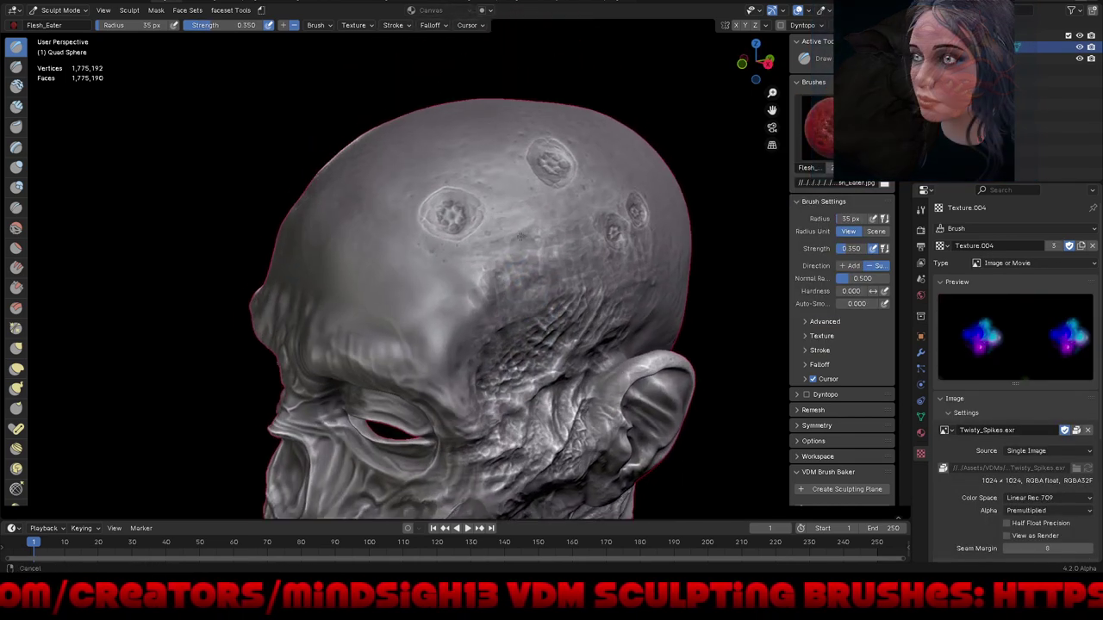
mouse_move(520, 237)
middle_mouse_down()
mouse_move(632, 387)
mouse_move(594, 317)
middle_mouse_up()
Step: Maximize the 3D viewport, set radius to 80 px, and rework a forehead sore with Flesh_Eater
key("ctrl+space")
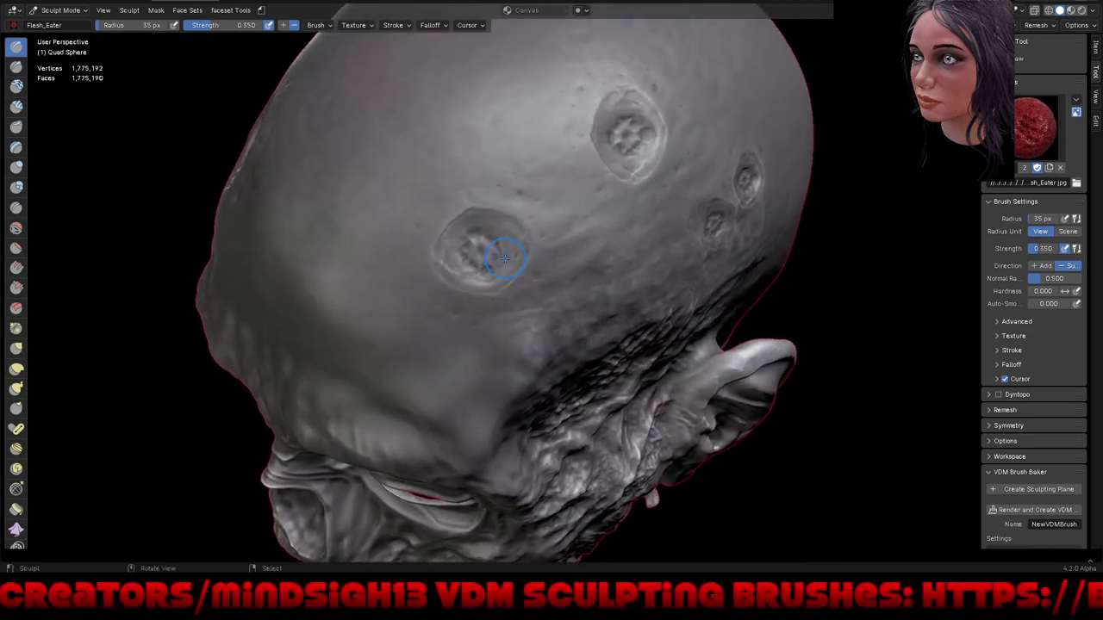
key("f")
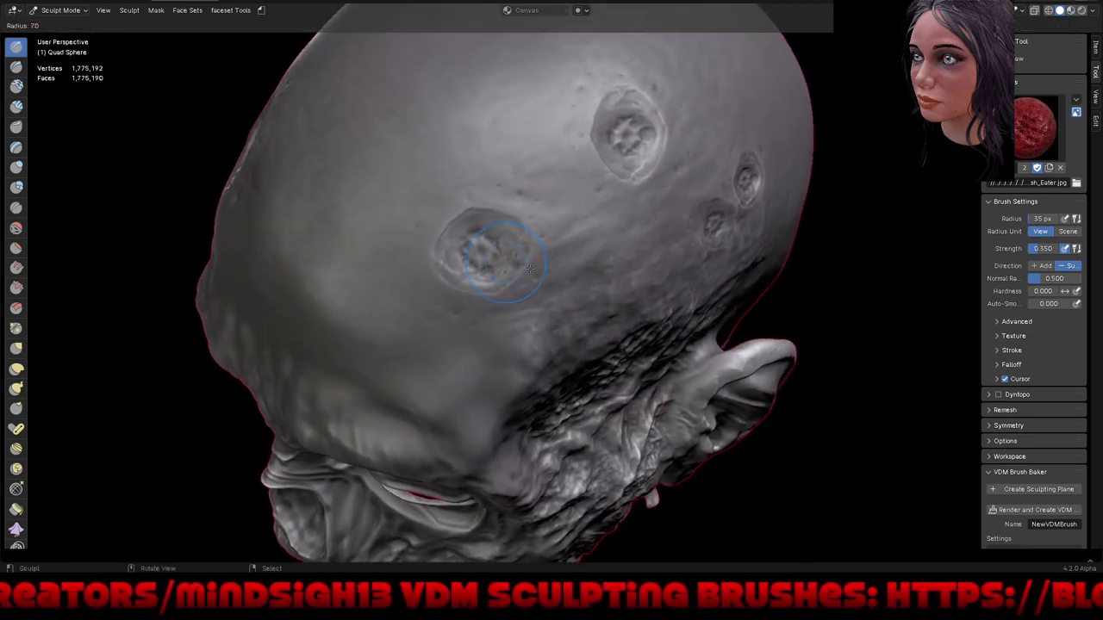
left_click(529, 264)
left_click_drag(524, 308, 508, 311)
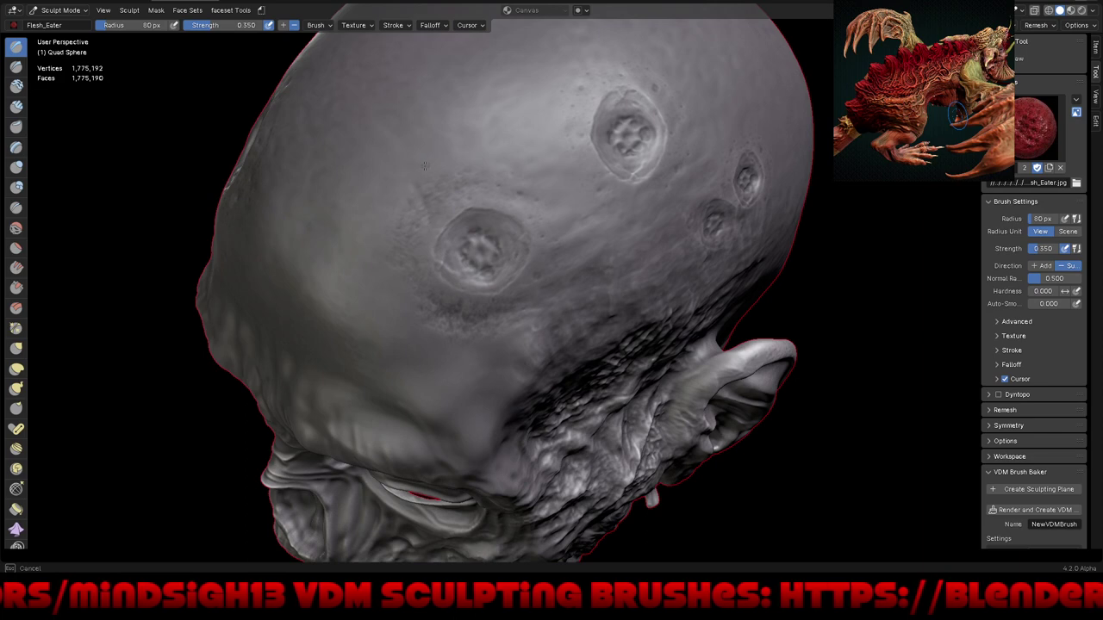
mouse_move(376, 230)
left_mouse_down()
mouse_move(381, 288)
mouse_move(442, 344)
left_mouse_up()
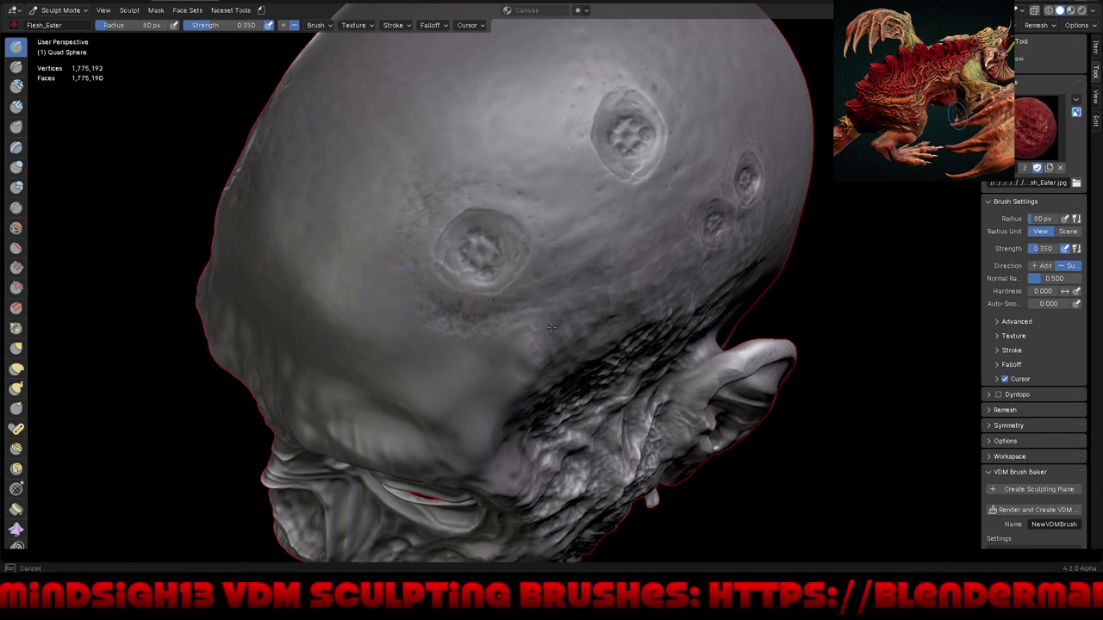
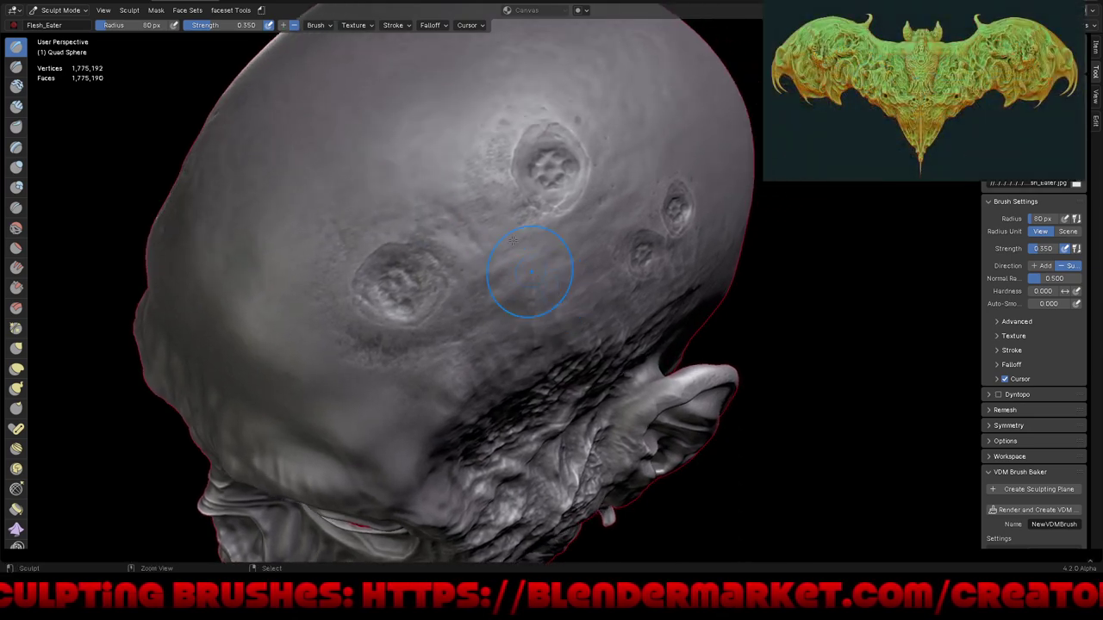
Step: Stamp Flesh_Eater detail around the upper crater and down the skull
mouse_move(565, 218)
middle_mouse_down()
mouse_move(527, 311)
mouse_move(530, 277)
middle_mouse_up()
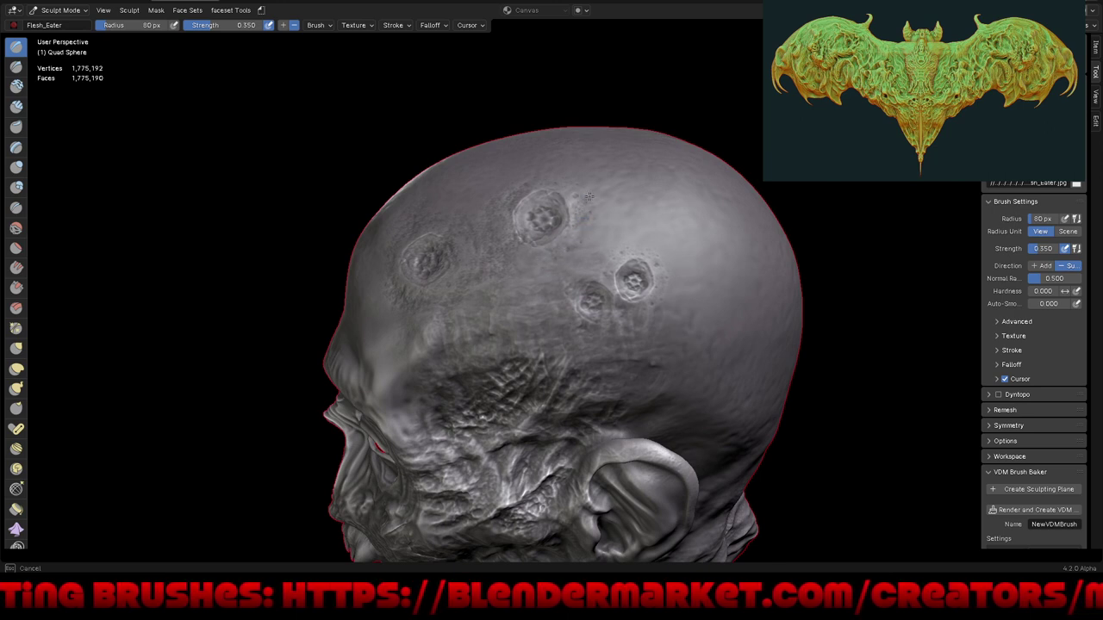
left_click_drag(554, 180, 579, 225)
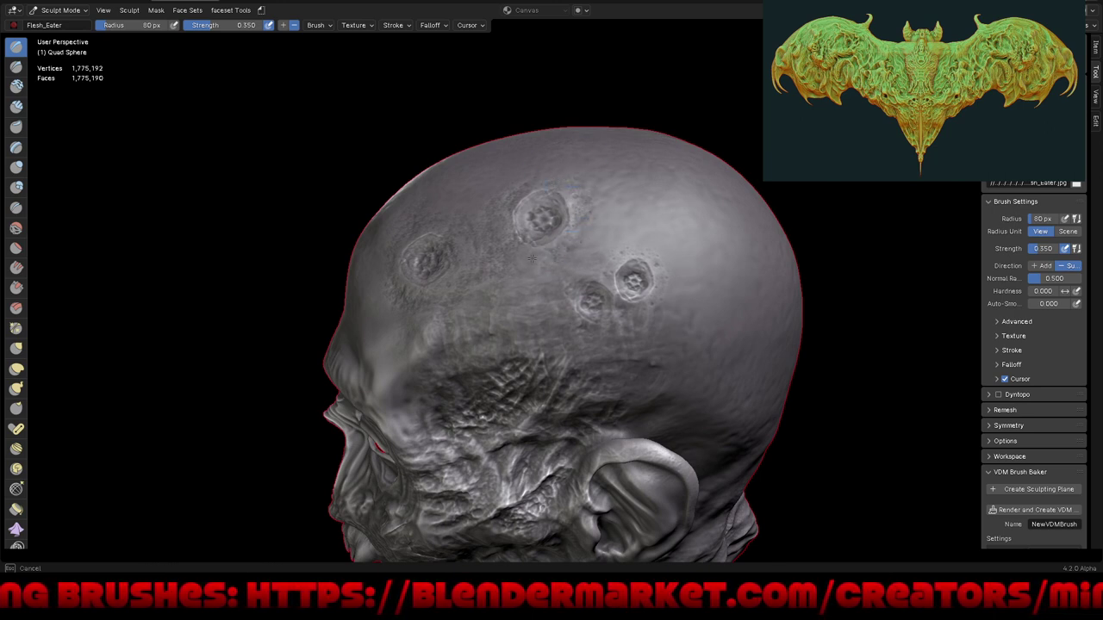
left_click_drag(549, 286, 558, 321)
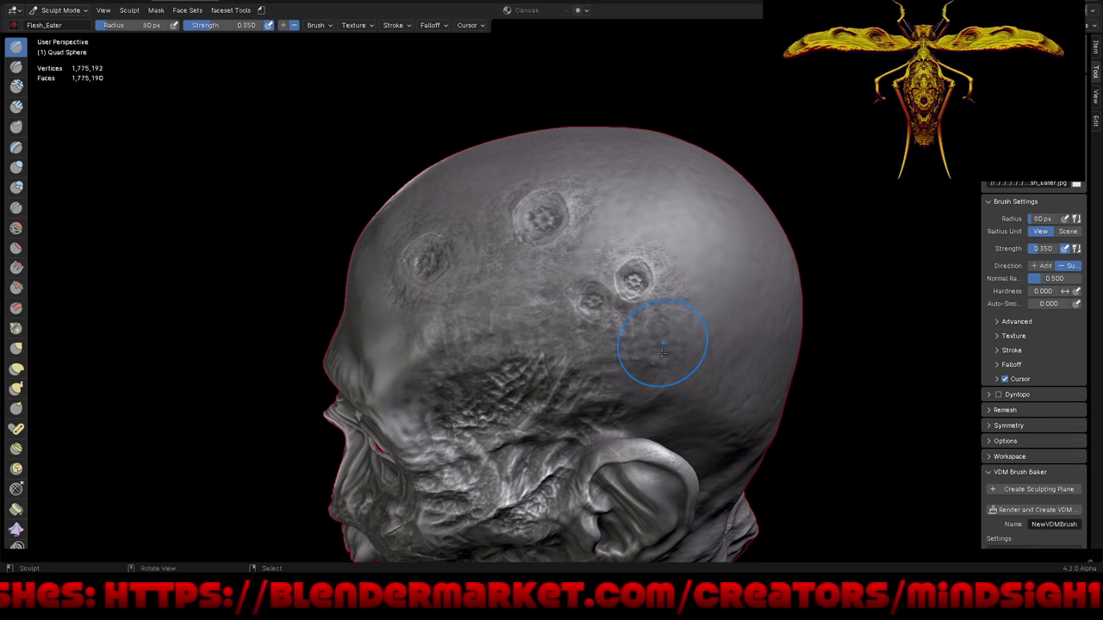
Step: Orbit and zoom around the head to inspect the stamps from face and side views
mouse_move(664, 344)
middle_mouse_down()
mouse_move(714, 370)
mouse_move(496, 267)
middle_mouse_up()
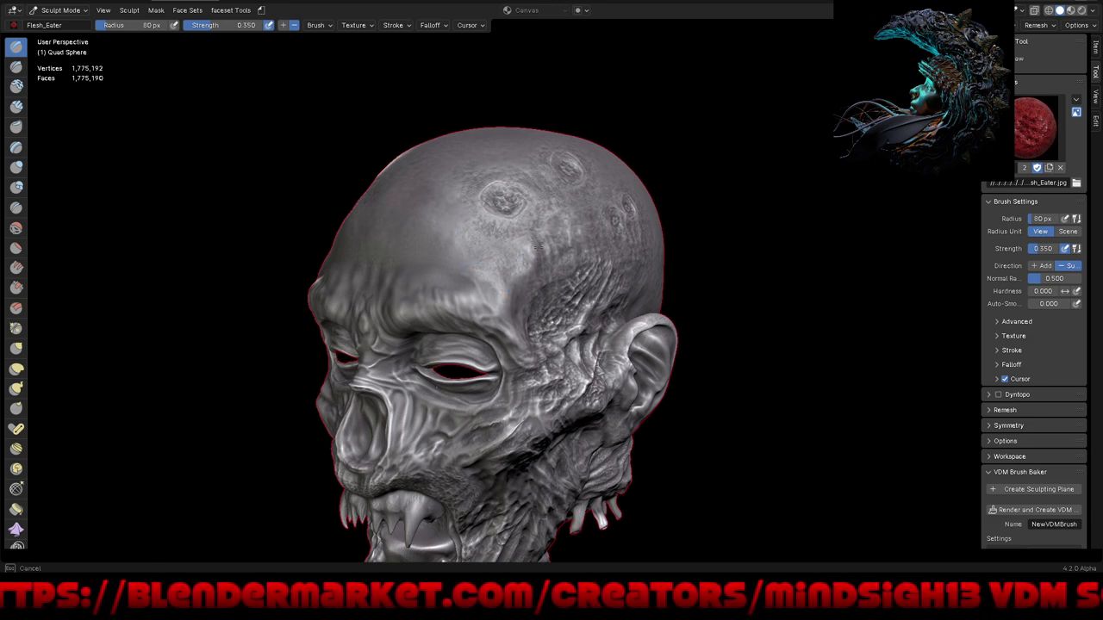
mouse_move(566, 308)
middle_mouse_down()
mouse_move(696, 318)
mouse_move(642, 344)
mouse_move(595, 276)
middle_mouse_up()
scroll(560, 232, "up", 2)
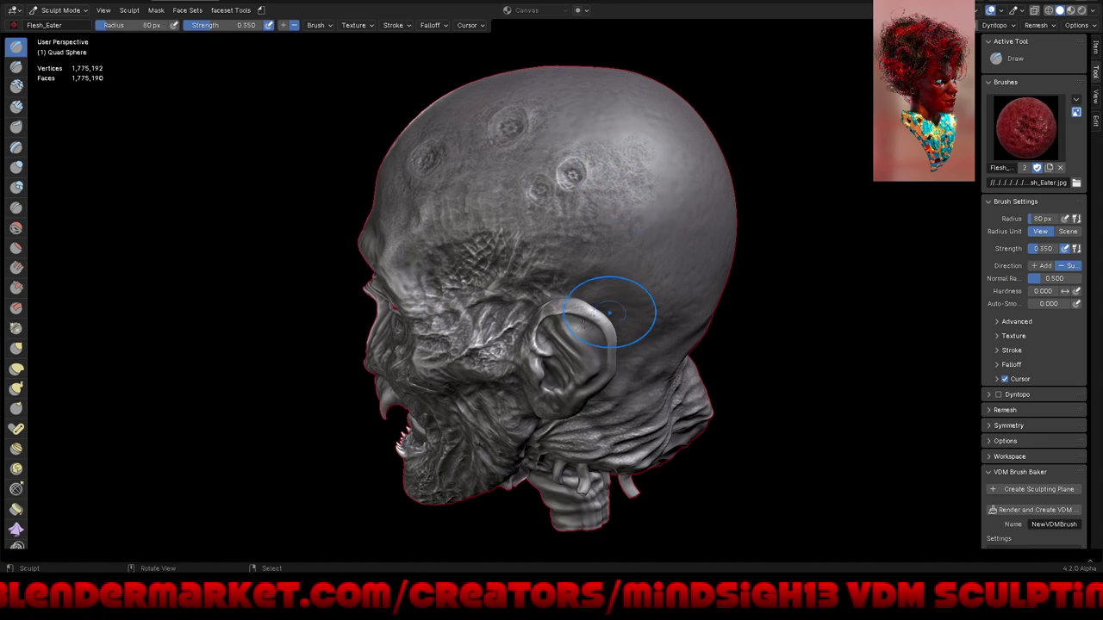
mouse_move(558, 392)
middle_mouse_down()
mouse_move(525, 424)
mouse_move(536, 418)
middle_mouse_up()
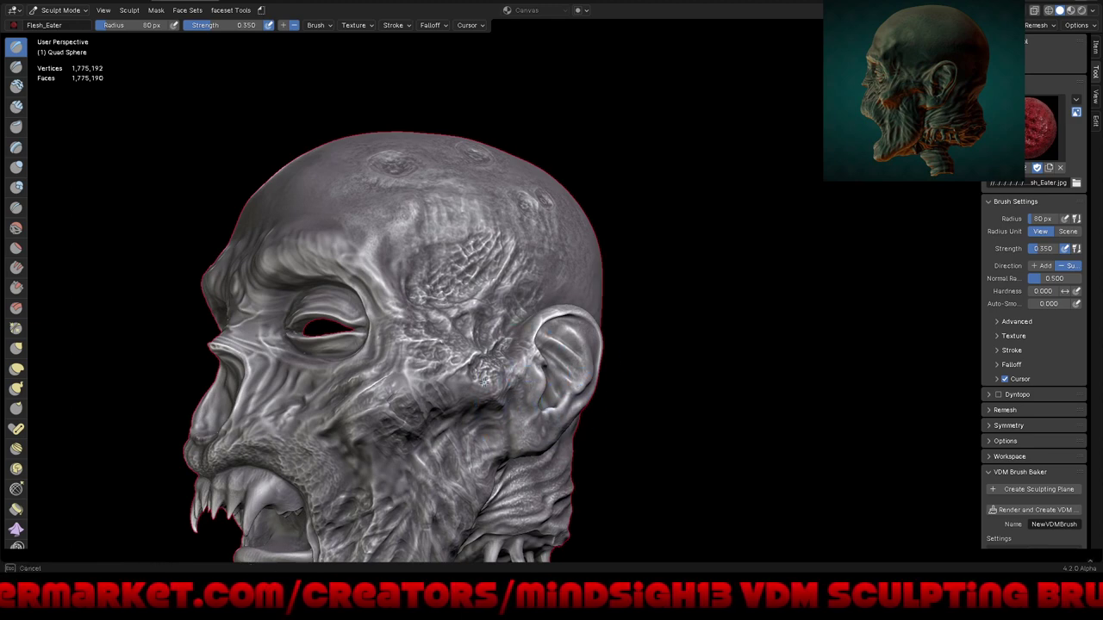
middle_click_drag(486, 380, 546, 218)
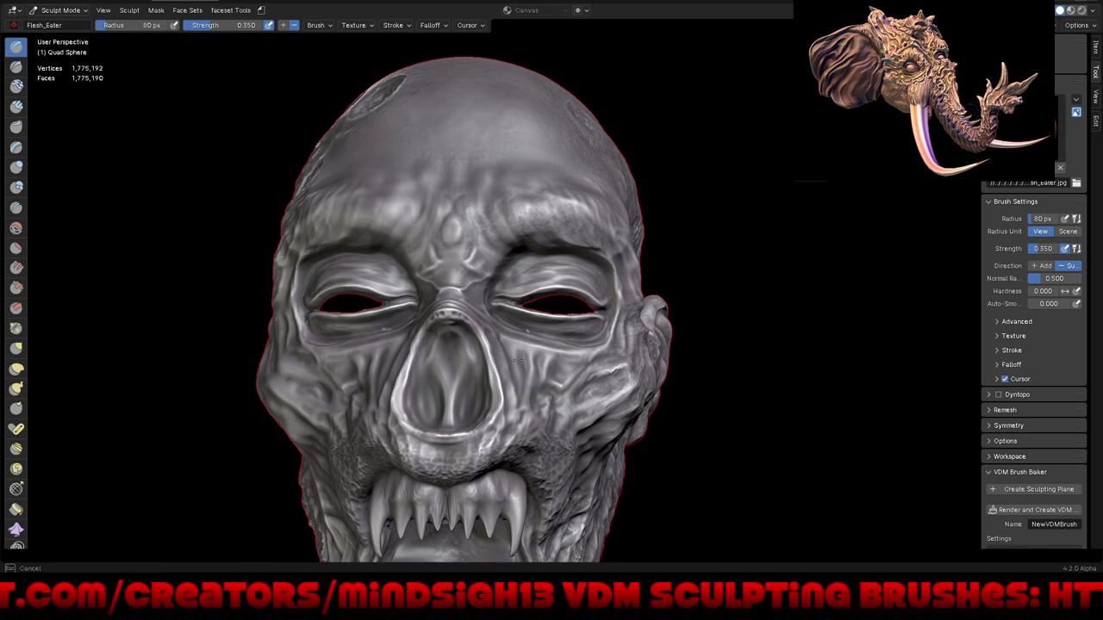
mouse_move(615, 357)
middle_mouse_down("ctrl")
mouse_move(626, 423)
mouse_move(623, 388)
mouse_move(431, 129)
mouse_move(428, 222)
middle_mouse_up("ctrl")
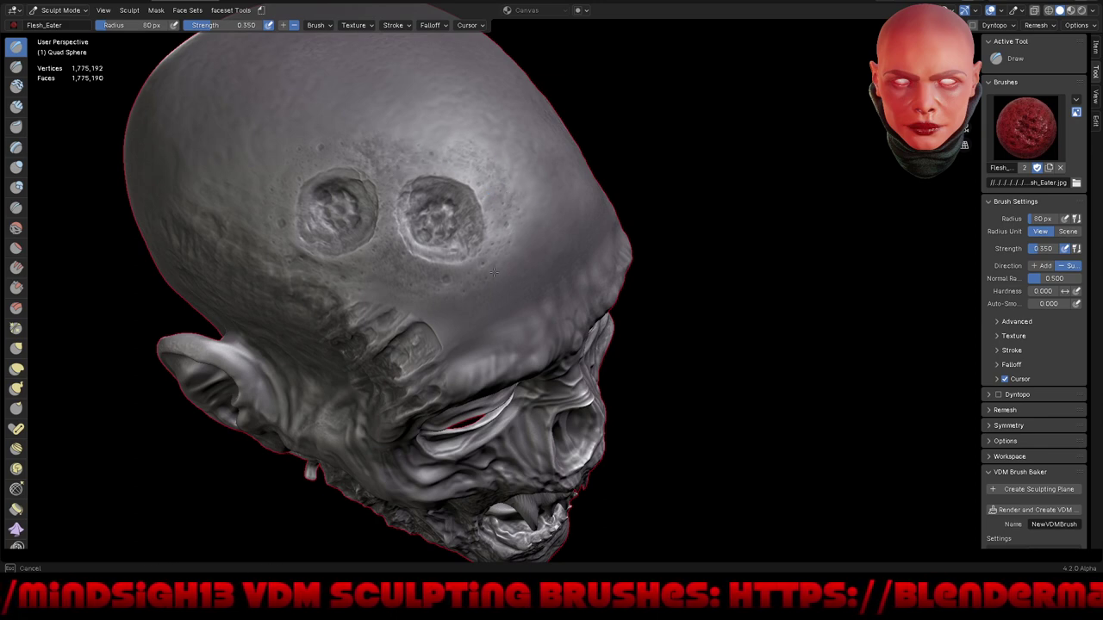
Step: Resize the sculpt brush to 196 px, then settle it at 99 px
key("f")
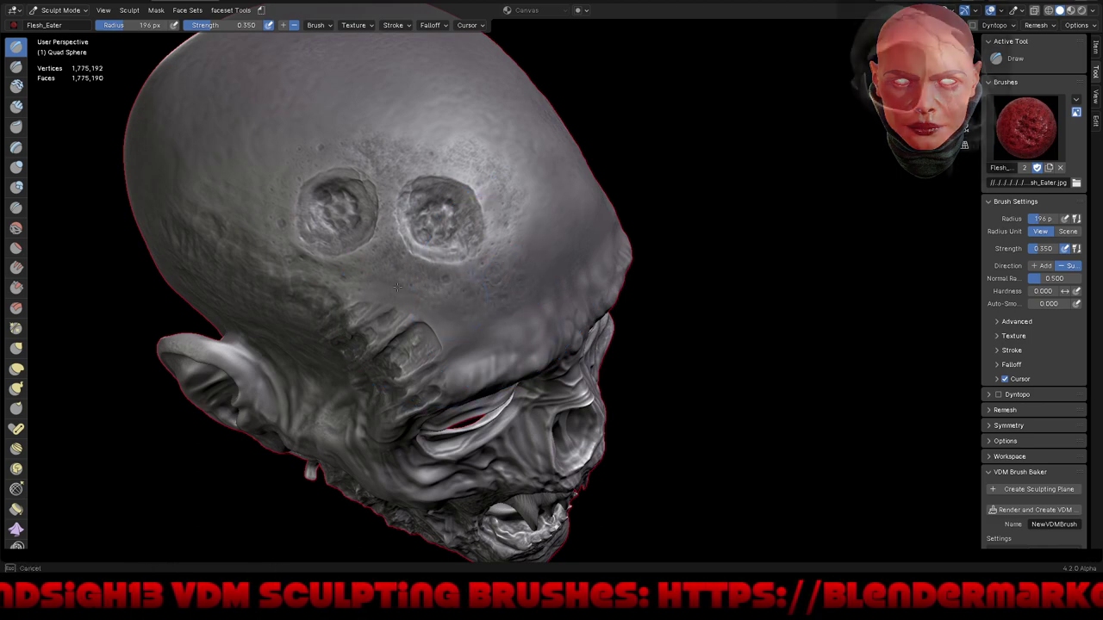
left_click(418, 306)
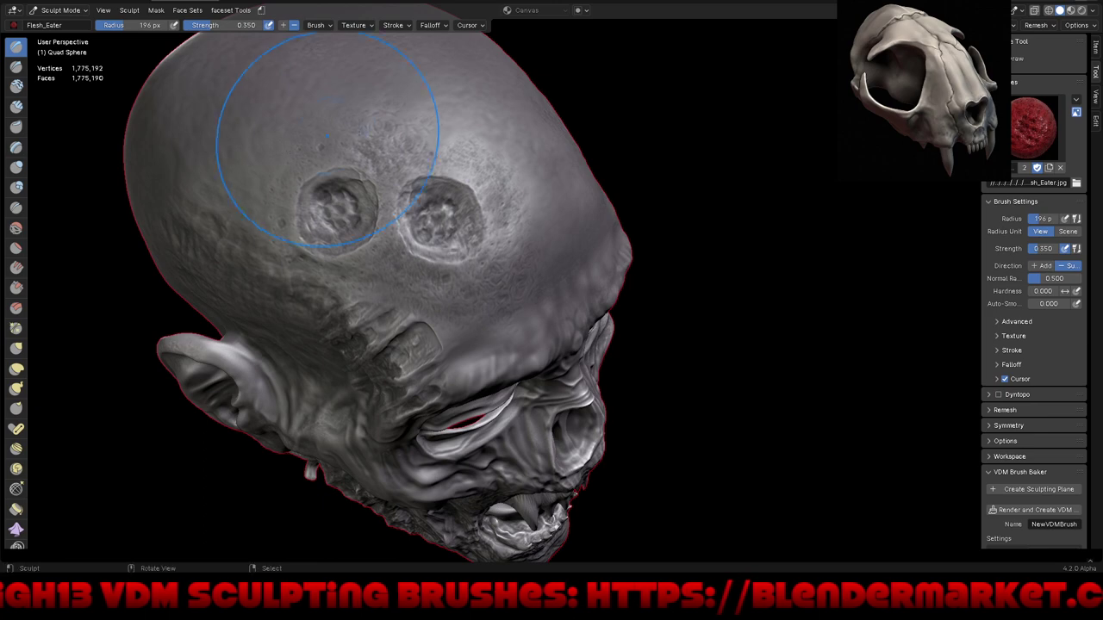
key("f")
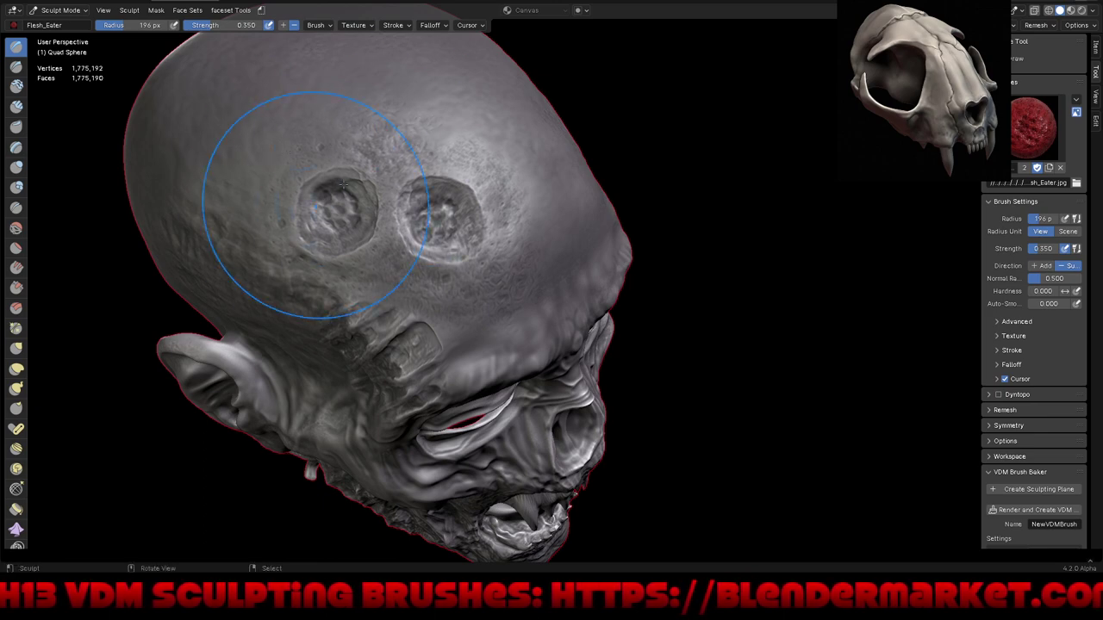
left_click(289, 191)
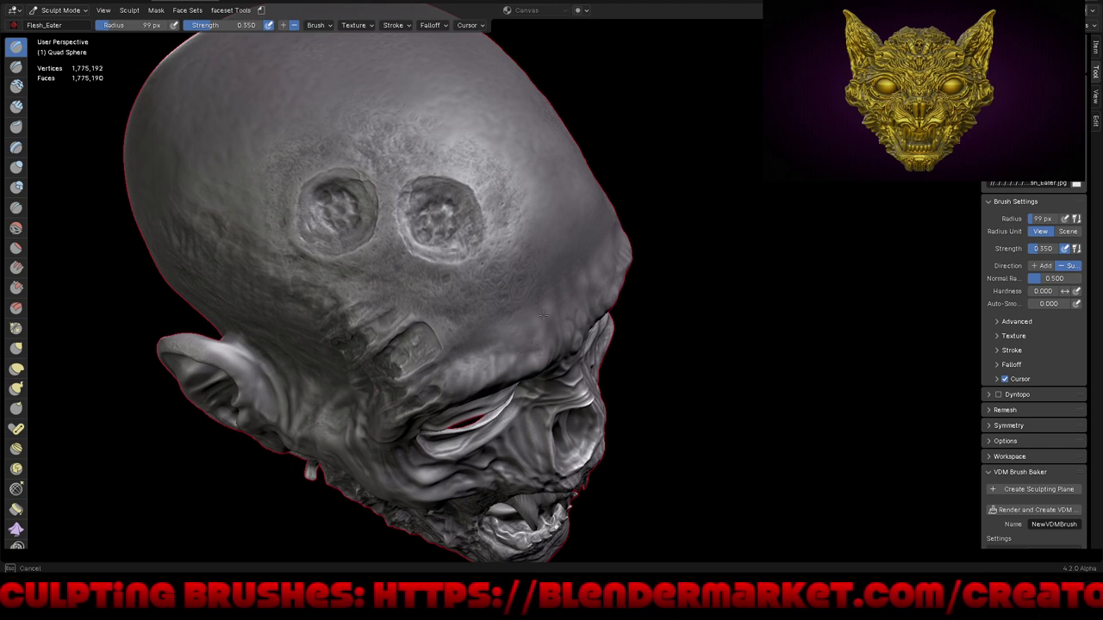
Step: Orbit and zoom to an upright side view of the head and open the brush list
mouse_move(546, 284)
middle_mouse_down()
mouse_move(564, 376)
mouse_move(618, 345)
mouse_move(695, 399)
mouse_move(611, 394)
mouse_move(801, 310)
mouse_move(659, 304)
middle_mouse_up()
scroll(627, 320, "up", 3)
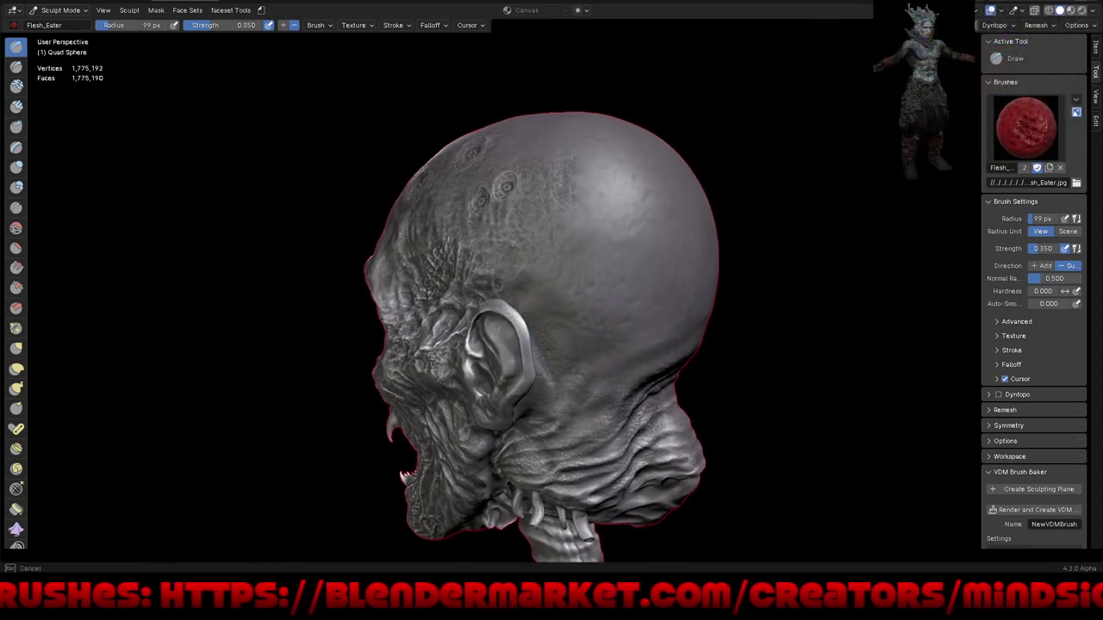
middle_click_drag(615, 383, 603, 345)
scroll(603, 328, "up", 2)
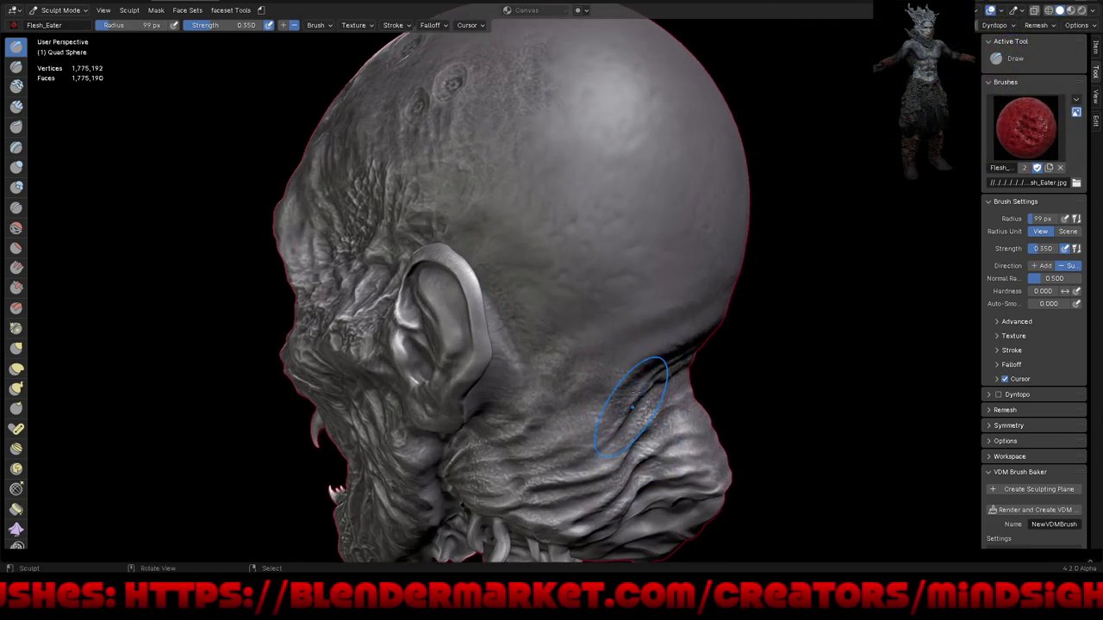
scroll(603, 336, "up", 2)
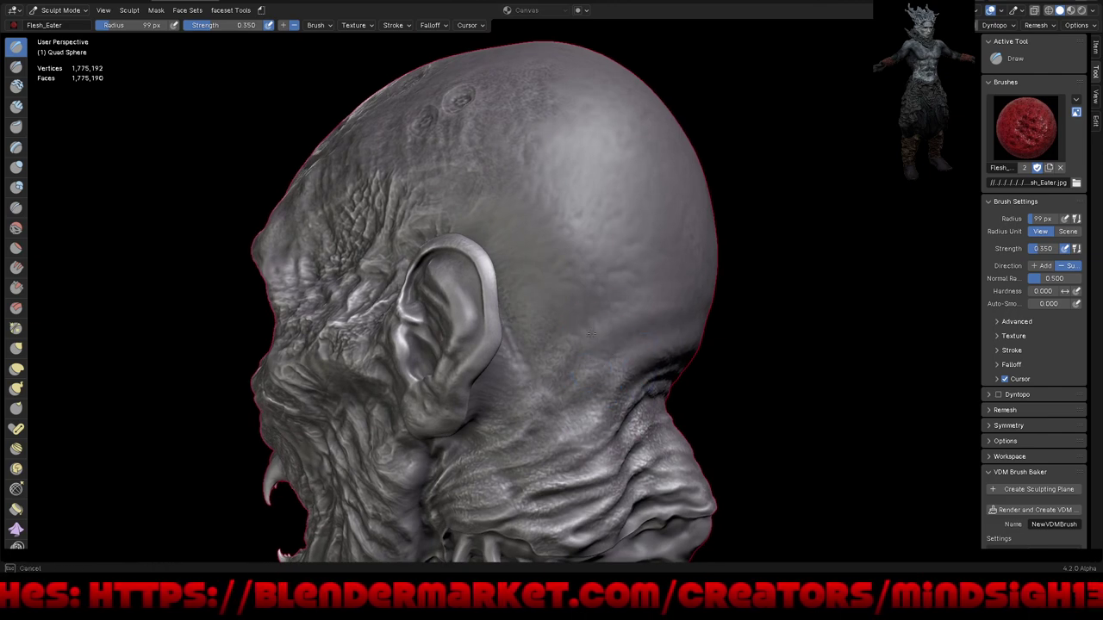
left_click(1036, 123)
Step: Switch to Chicken_Skin at 122 px radius and stroke texture across the upper head
left_click(1040, 195)
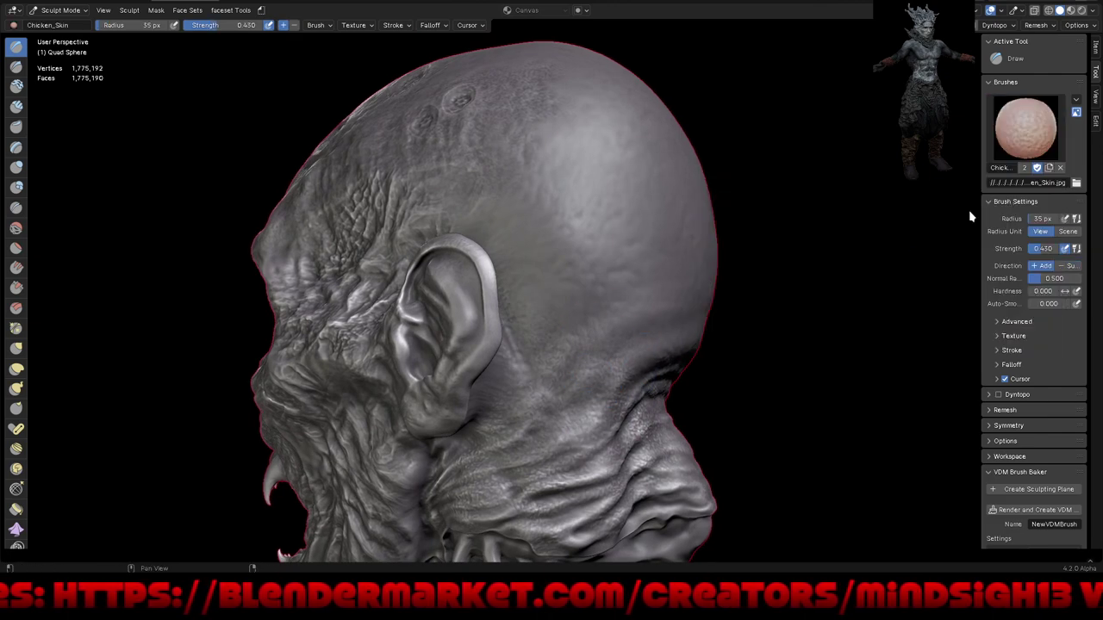
key("f")
left_click(590, 296)
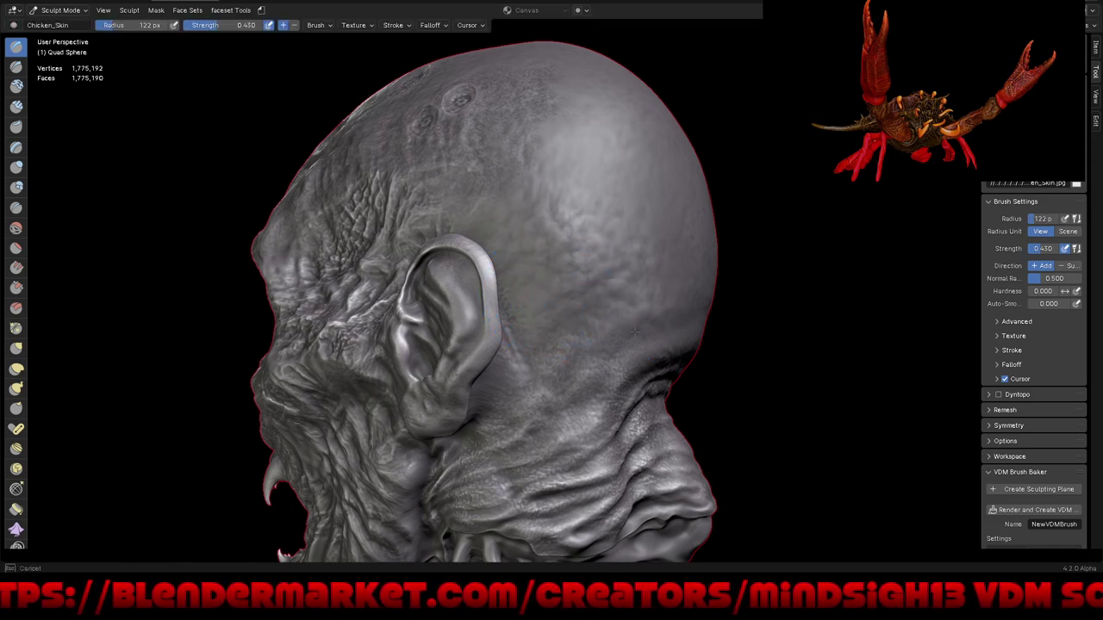
left_click_drag(686, 275, 570, 104)
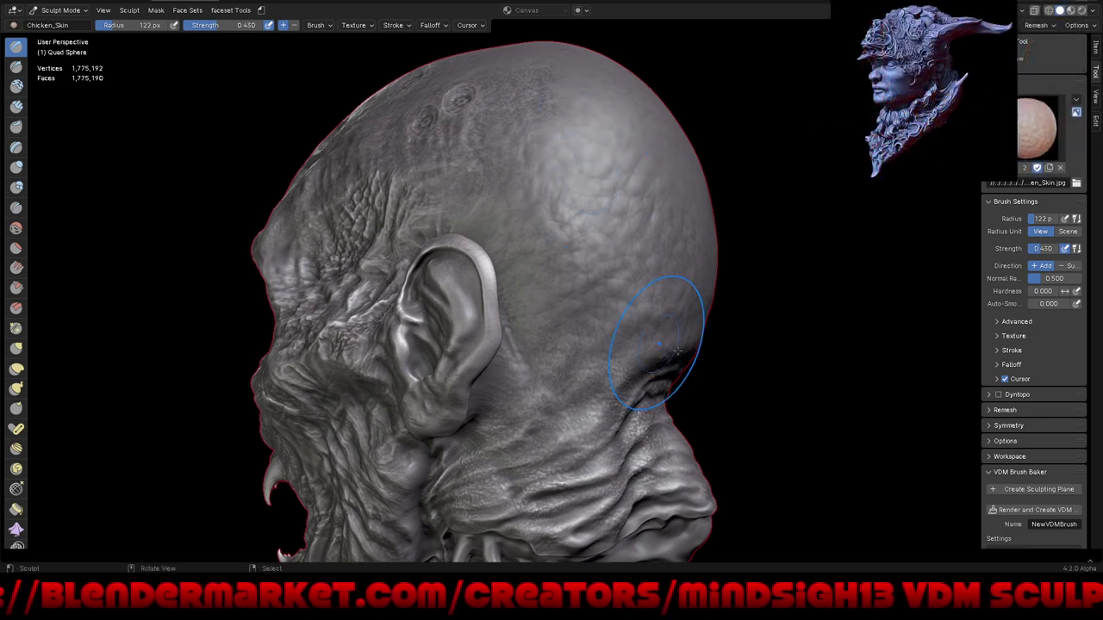
Step: Orbit around the back and top of the skull to review the chicken-skin texture
mouse_move(655, 349)
middle_mouse_down()
mouse_move(669, 304)
mouse_move(574, 312)
middle_mouse_up()
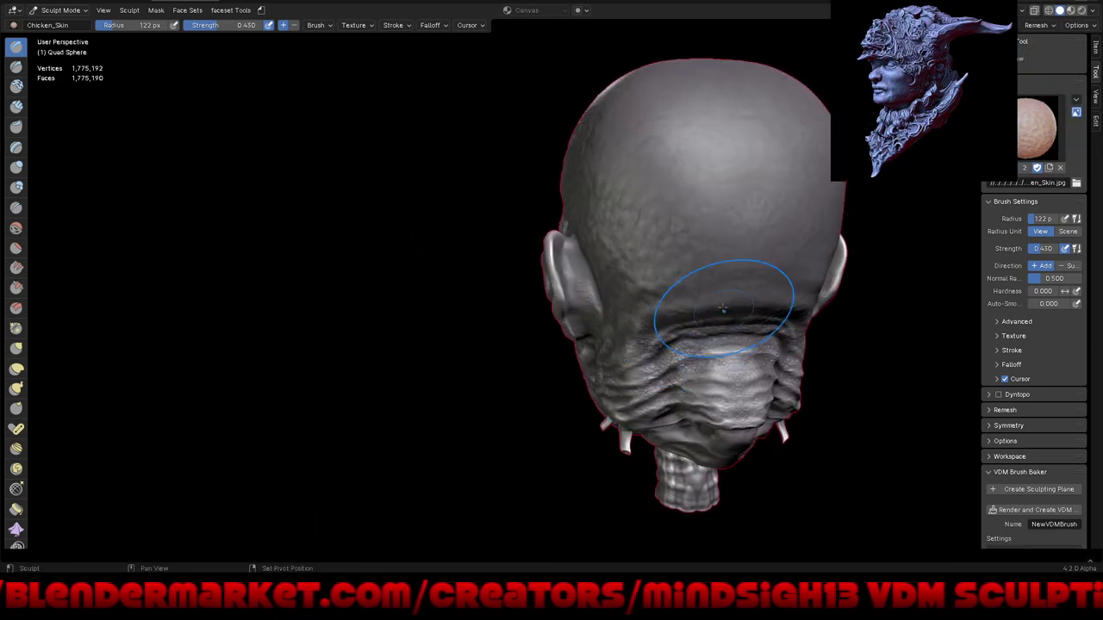
key("b")
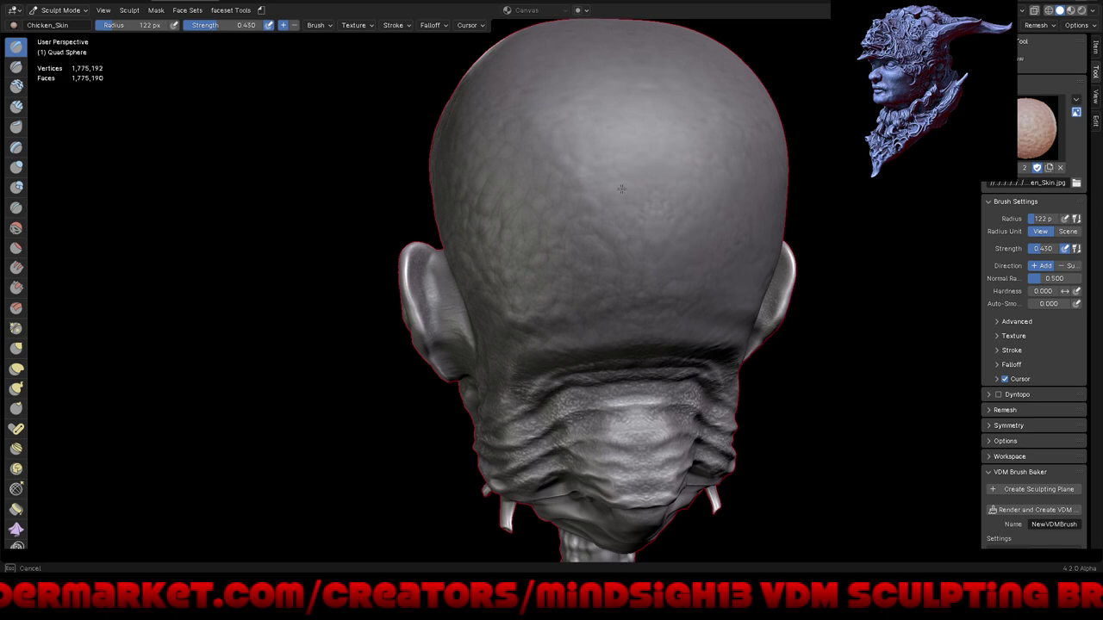
key("Escape")
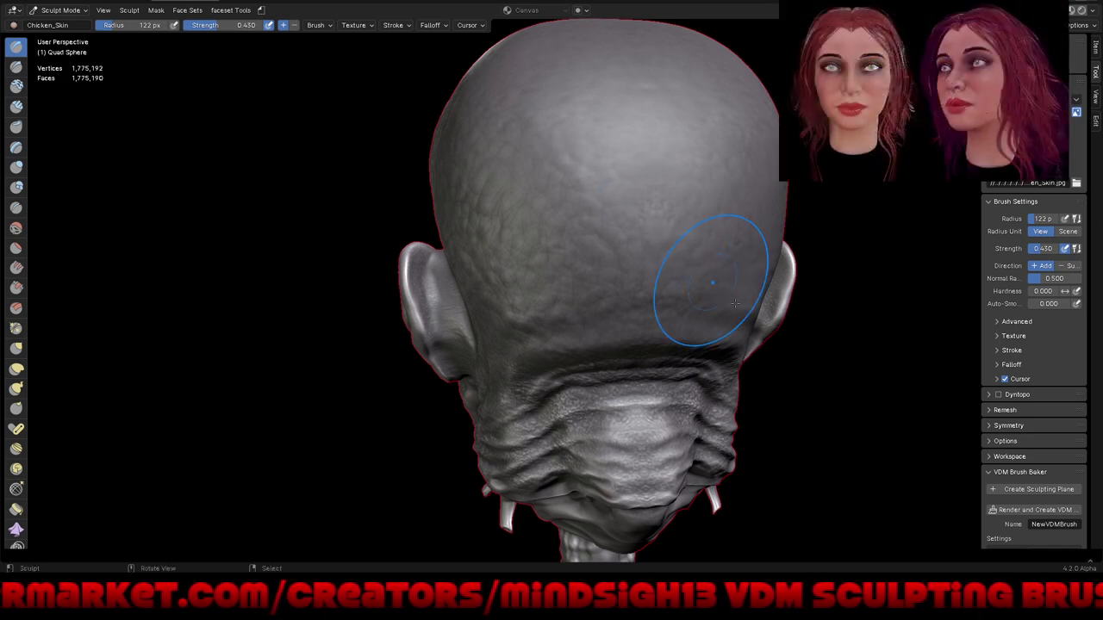
mouse_move(638, 392)
middle_mouse_down()
mouse_move(681, 378)
mouse_move(490, 277)
middle_mouse_up()
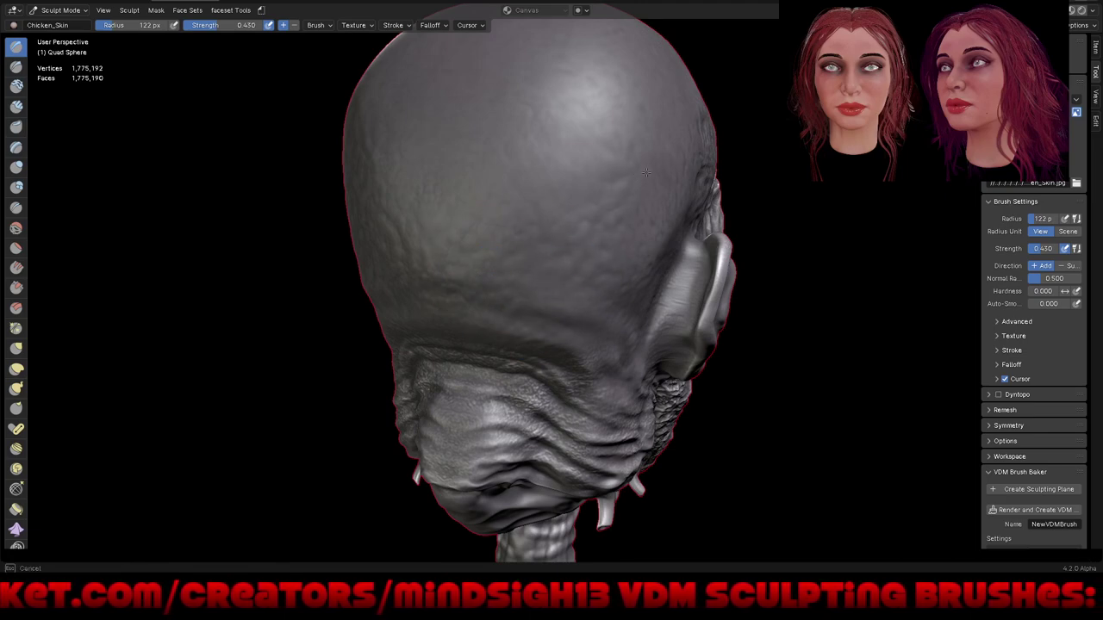
mouse_move(511, 264)
middle_mouse_down()
mouse_move(620, 315)
mouse_move(519, 308)
middle_mouse_up()
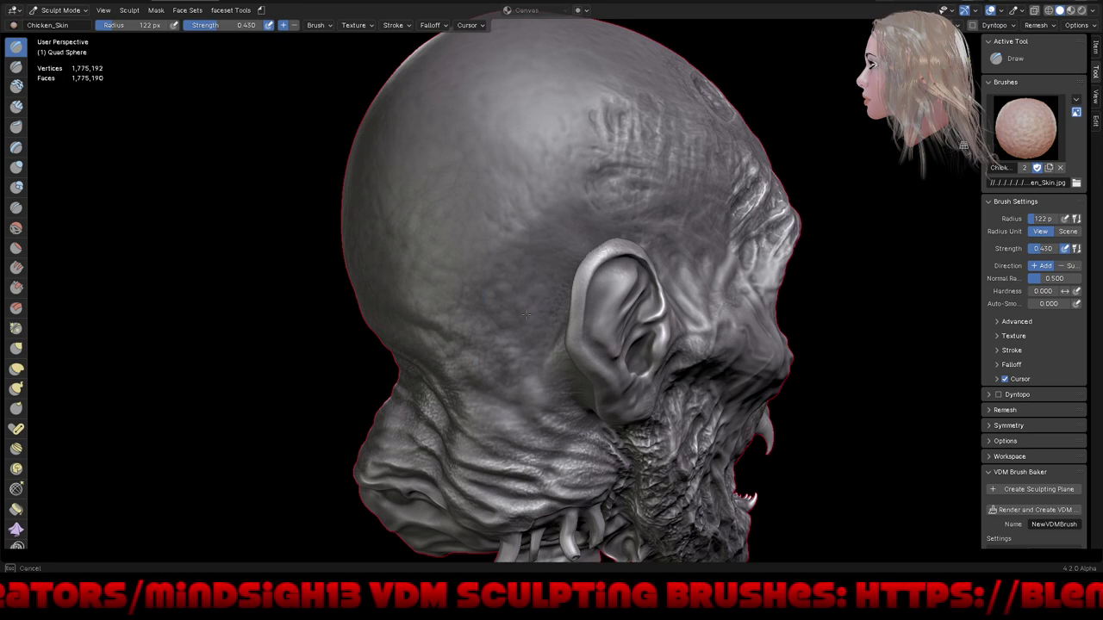
mouse_move(405, 381)
middle_mouse_down()
mouse_move(505, 320)
mouse_move(529, 283)
mouse_move(528, 326)
mouse_move(483, 280)
middle_mouse_up()
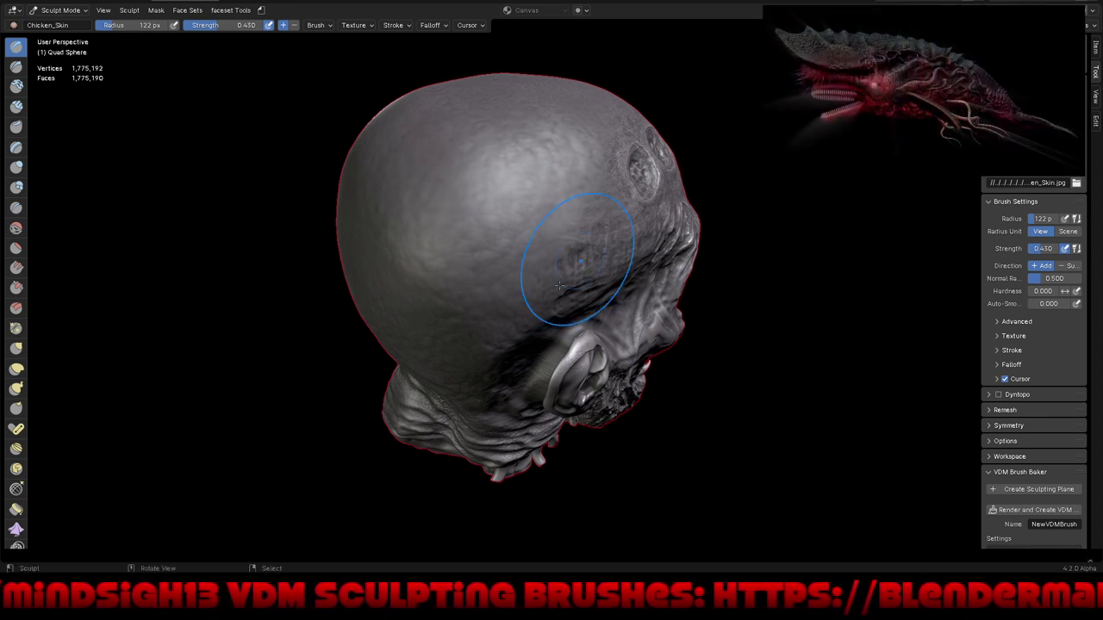
middle_click_drag(584, 279, 677, 222)
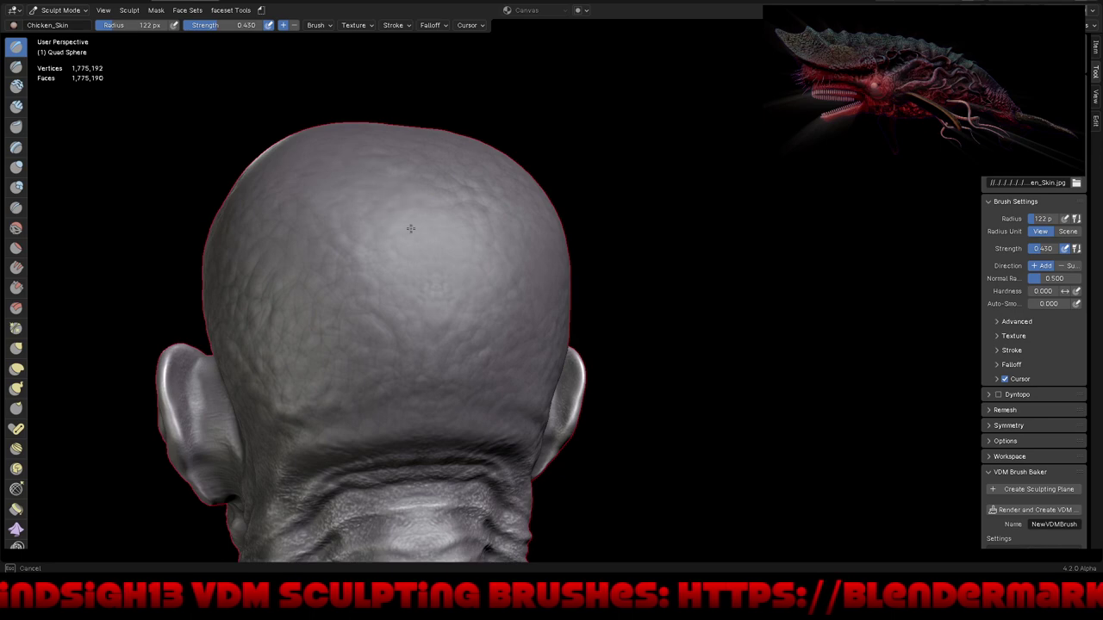
mouse_move(449, 281)
middle_mouse_down()
mouse_move(517, 333)
mouse_move(596, 365)
mouse_move(664, 362)
mouse_move(655, 353)
middle_mouse_up()
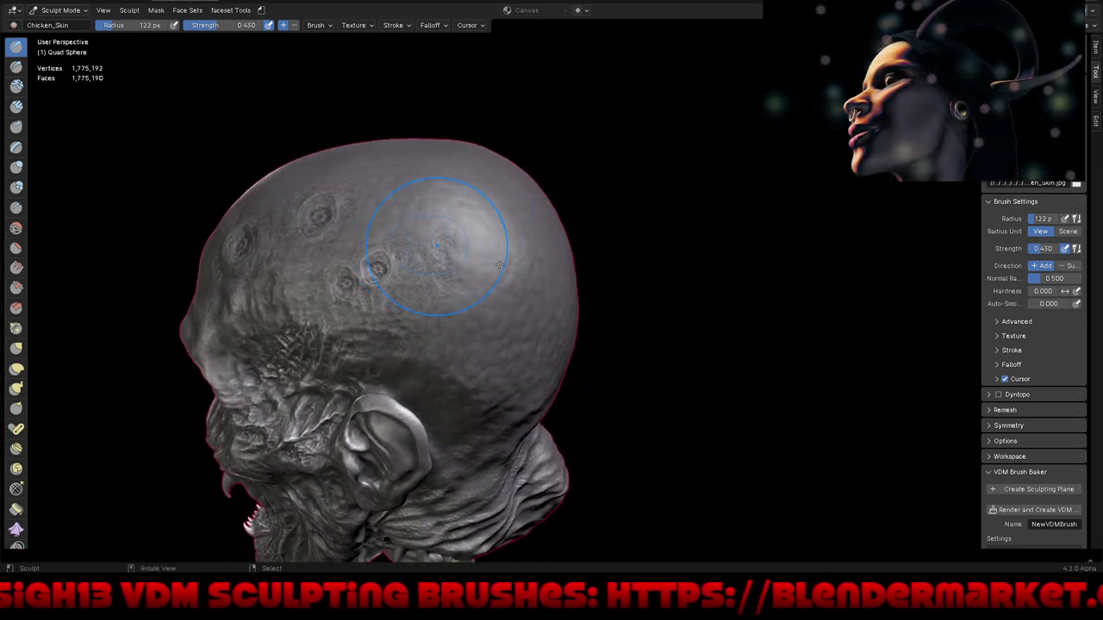
mouse_move(405, 207)
middle_mouse_down()
mouse_move(419, 250)
mouse_move(528, 250)
middle_mouse_up()
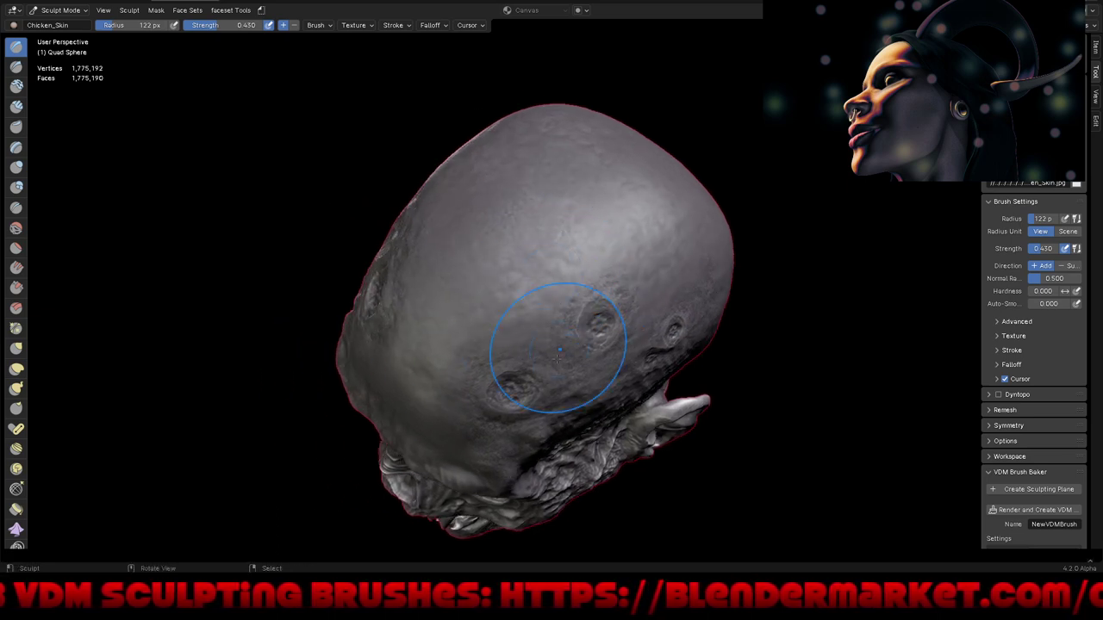
mouse_move(522, 347)
middle_mouse_down()
mouse_move(535, 111)
mouse_move(687, 313)
mouse_move(740, 319)
mouse_move(761, 347)
mouse_move(784, 353)
middle_mouse_up()
mouse_move(710, 335)
middle_mouse_down()
mouse_move(739, 344)
mouse_move(761, 325)
mouse_move(739, 291)
middle_mouse_up()
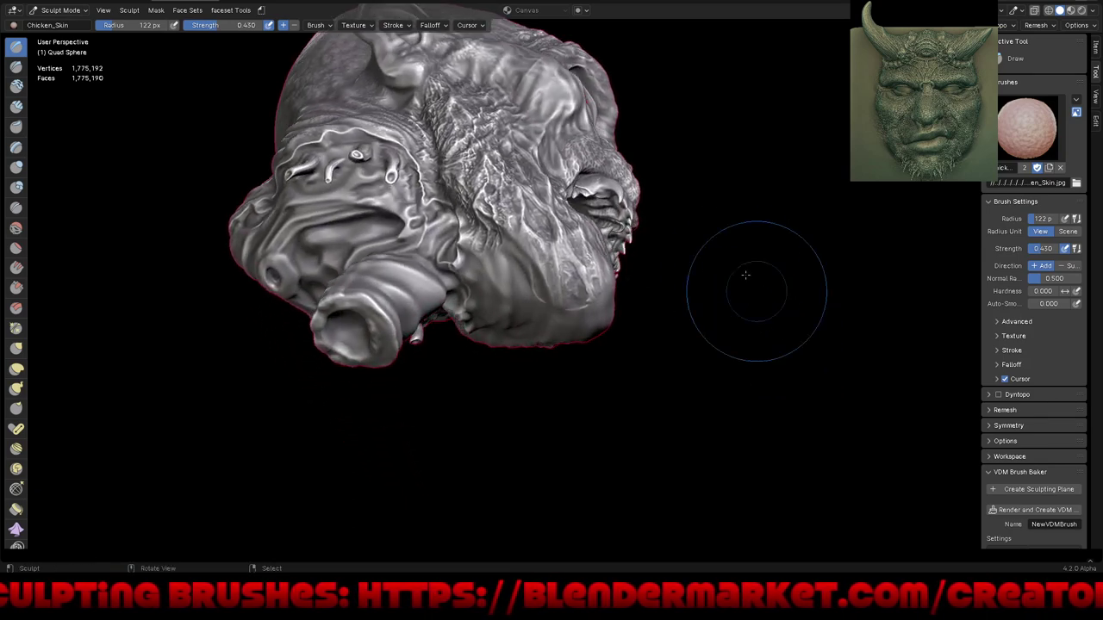
middle_click_drag(505, 340, 505, 275)
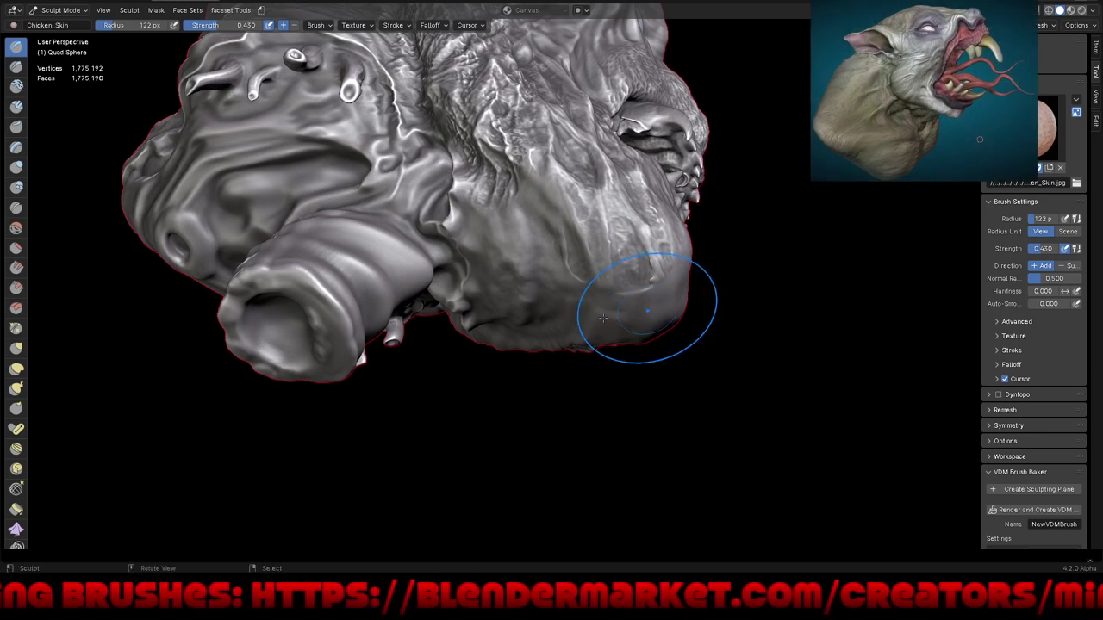
mouse_move(696, 322)
middle_mouse_down()
mouse_move(705, 267)
mouse_move(630, 321)
middle_mouse_up()
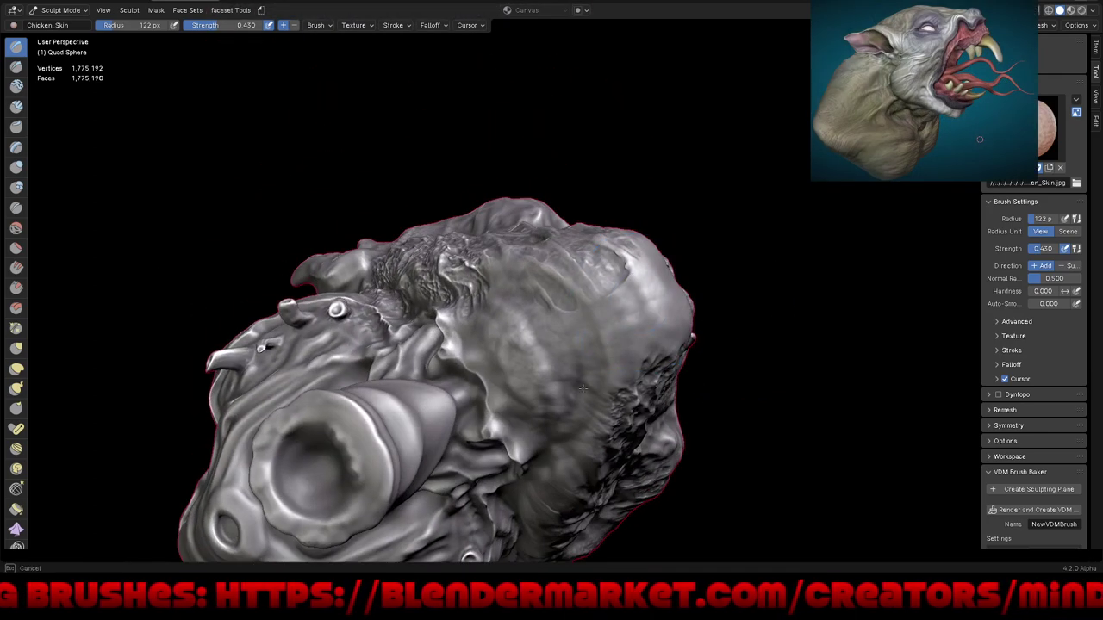
middle_click_drag(672, 361, 615, 283)
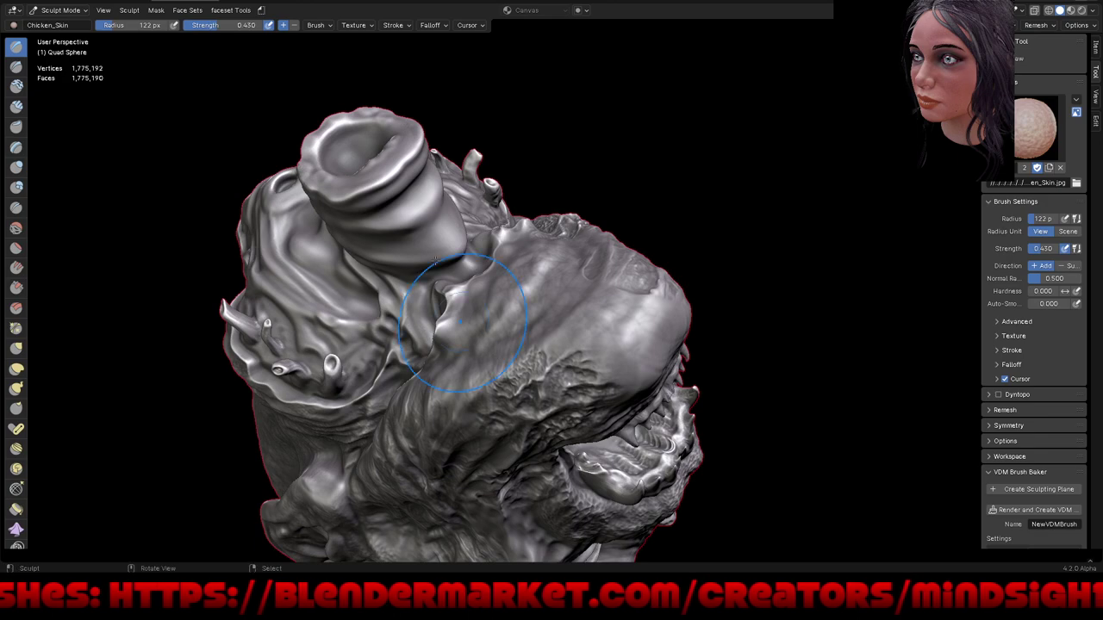
middle_click_drag(379, 243, 455, 227)
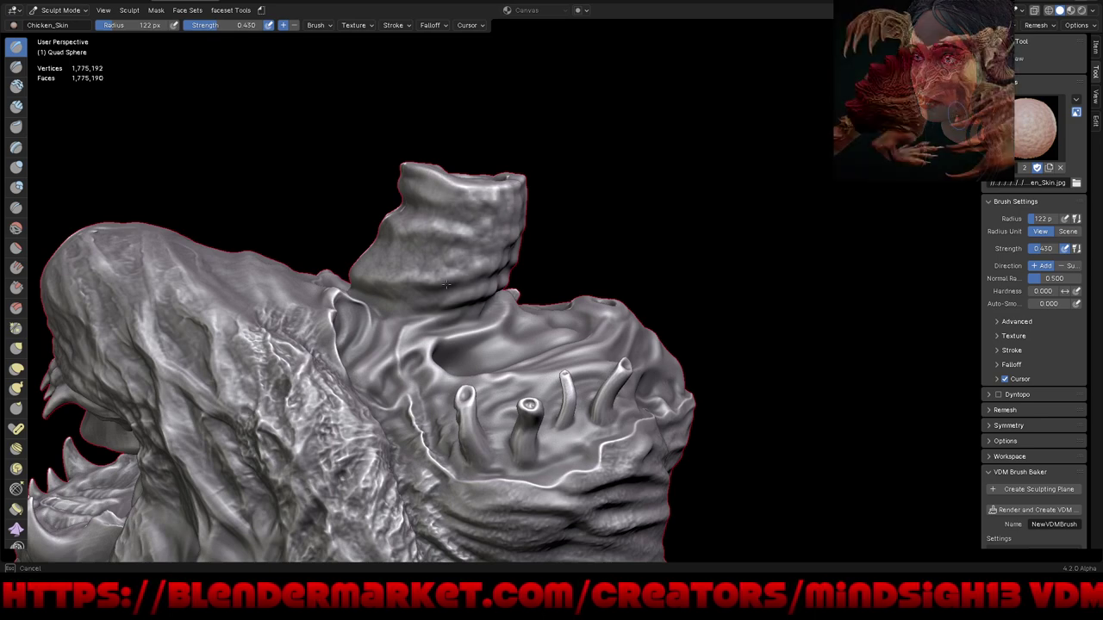
middle_click_drag(406, 326, 406, 326)
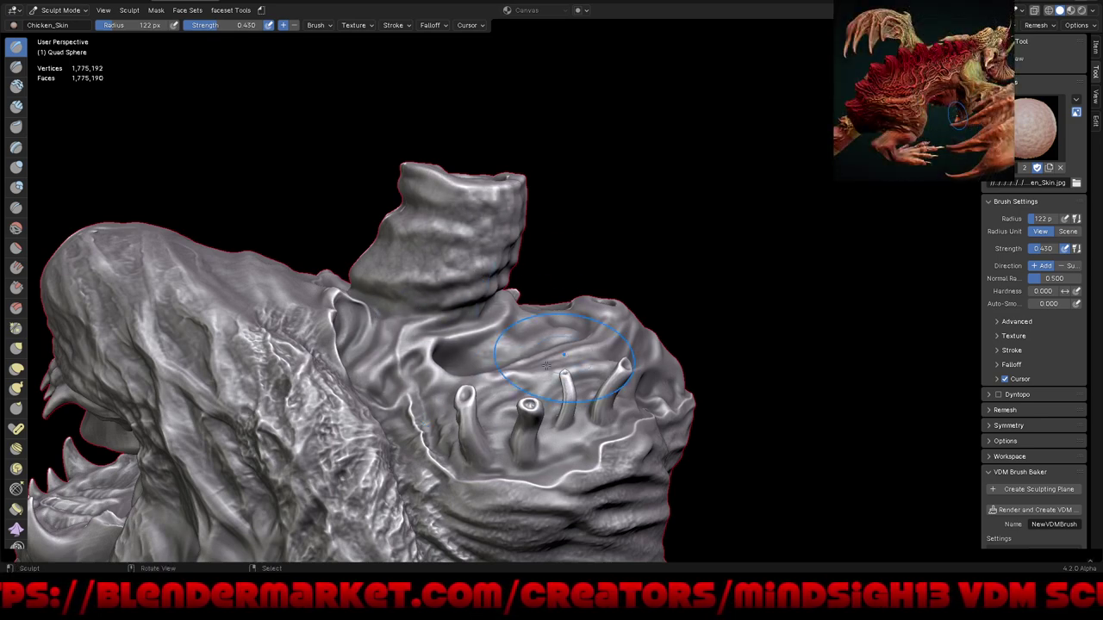
middle_click_drag(678, 296, 575, 341)
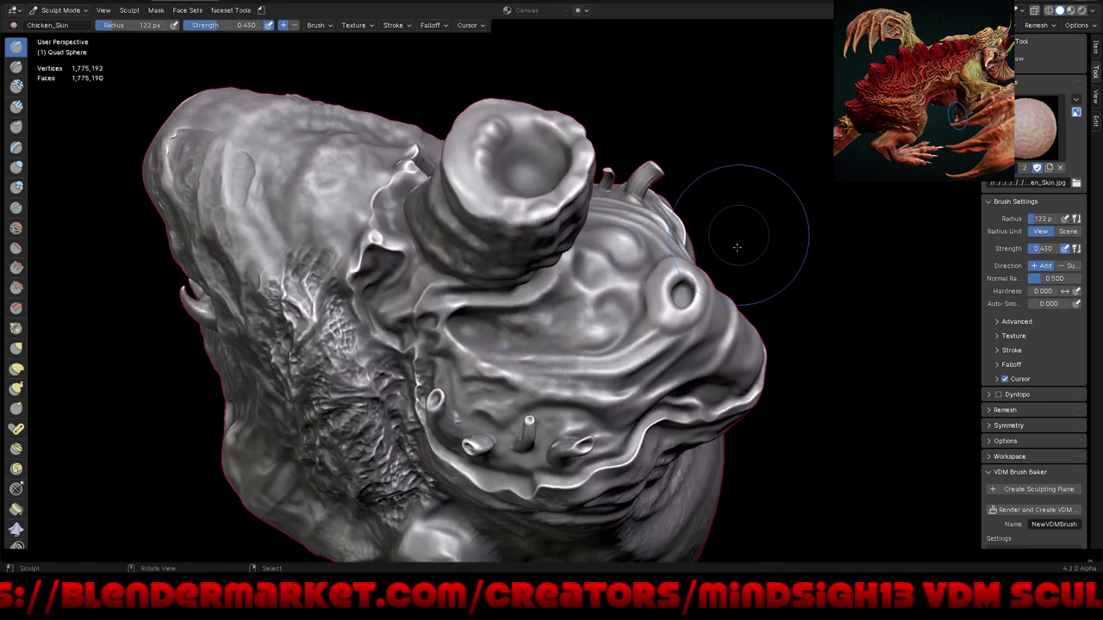
middle_click_drag(750, 296, 721, 274)
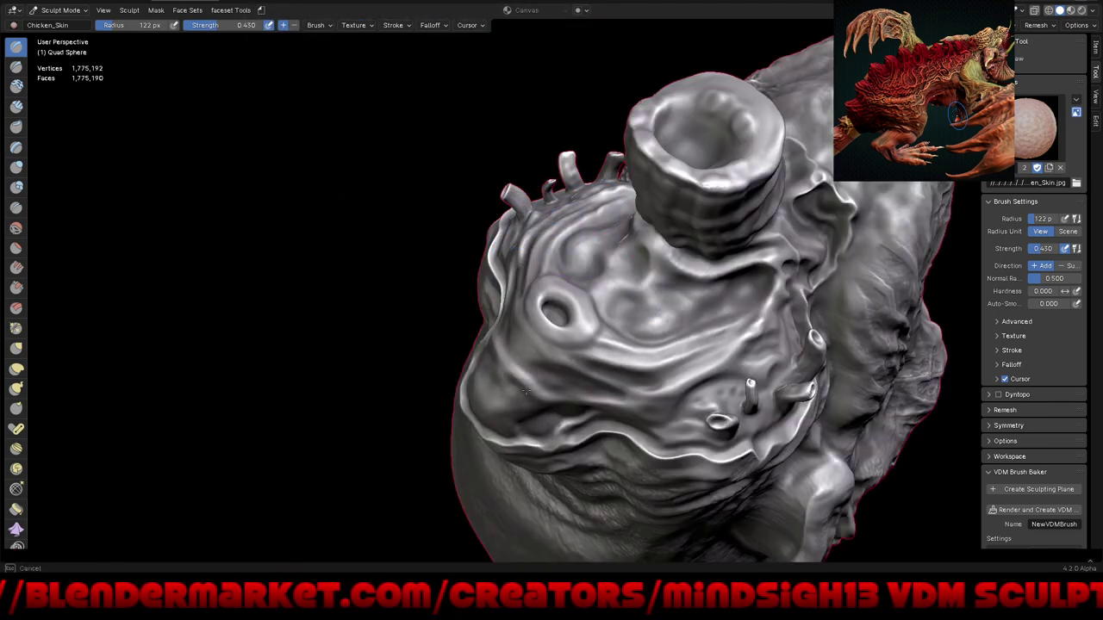
middle_click_drag(525, 391, 500, 302)
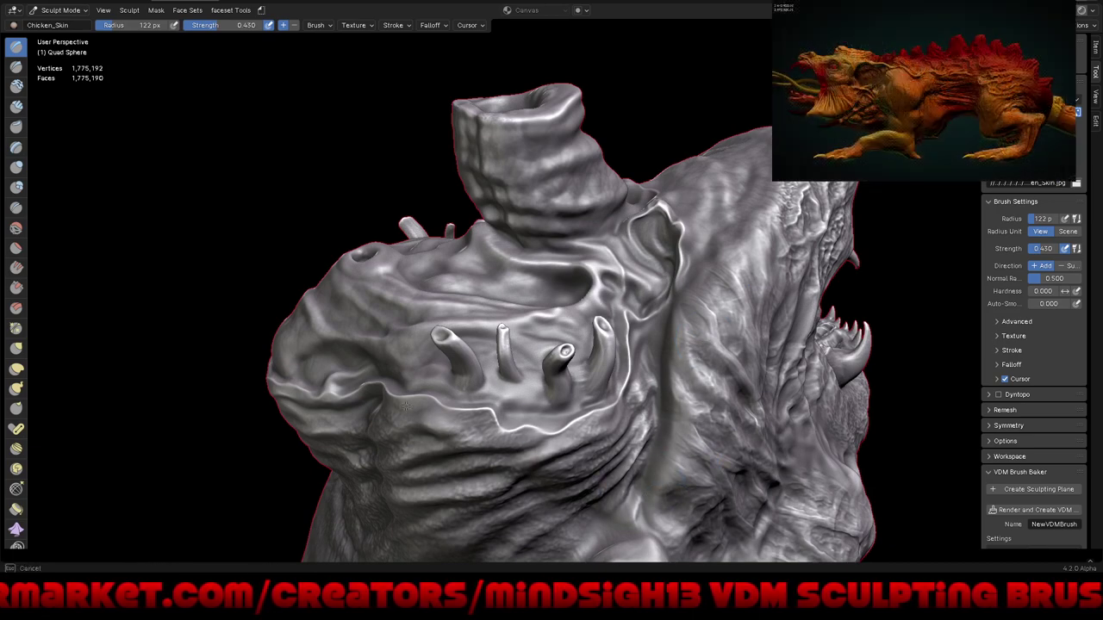
mouse_move(442, 394)
middle_mouse_down()
mouse_move(566, 468)
mouse_move(505, 327)
middle_mouse_up()
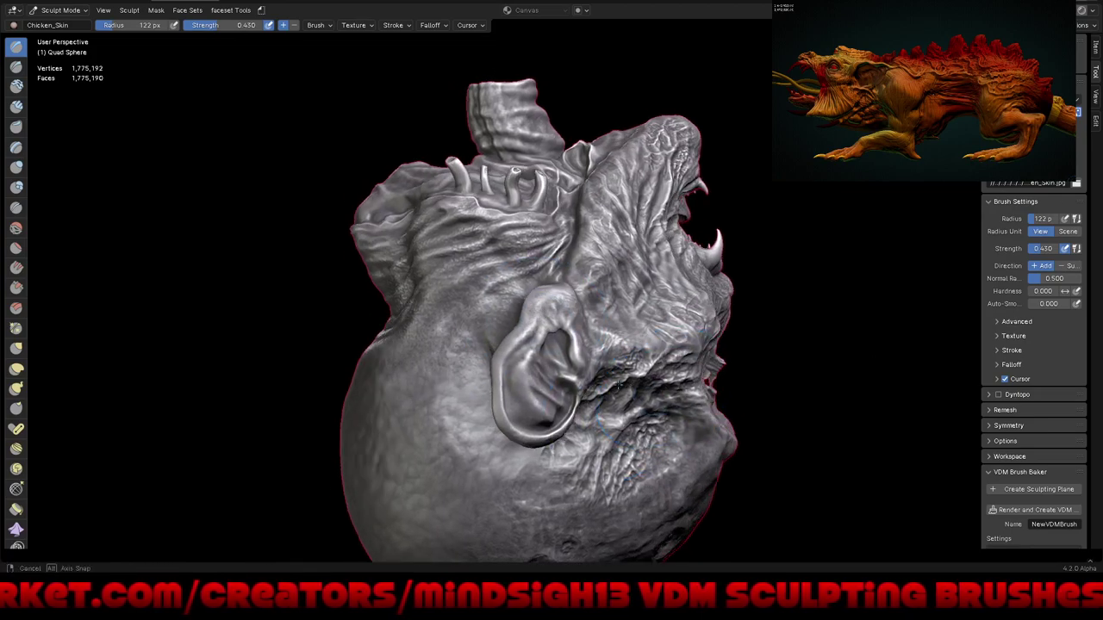
Step: Turn the head upside down and paint chicken-skin texture on the cheek below the eyes
middle_click_drag(485, 389, 666, 284)
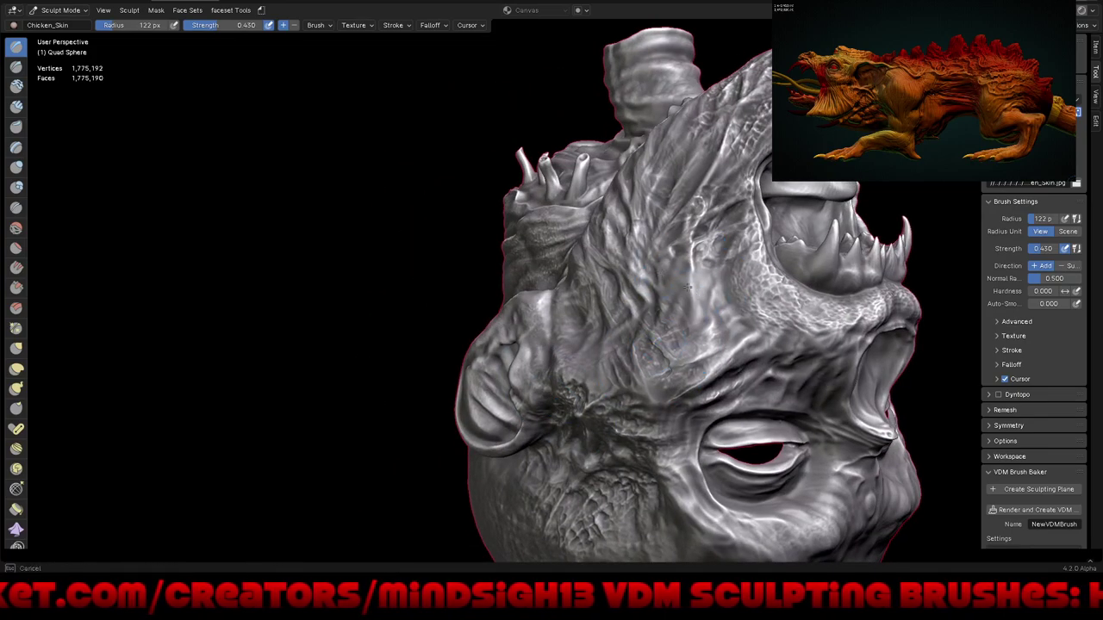
scroll(687, 287, "up", 2)
scroll(669, 259, "up", 2)
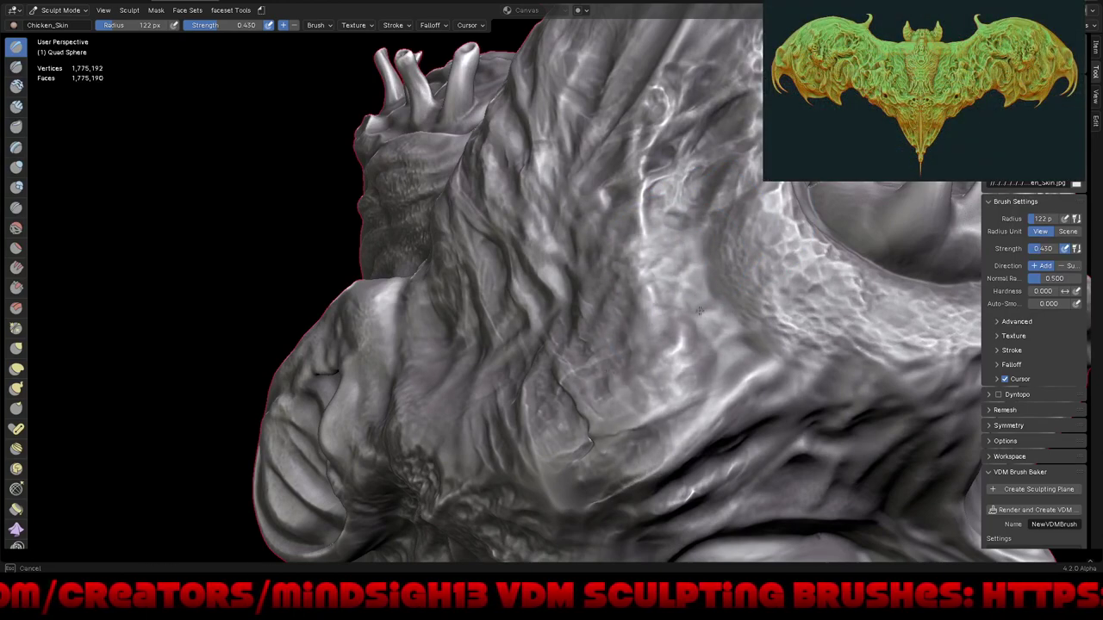
scroll(571, 308, "down", 5)
mouse_move(571, 308)
middle_mouse_down()
mouse_move(694, 307)
mouse_move(720, 379)
middle_mouse_up()
scroll(640, 308, "up", 2)
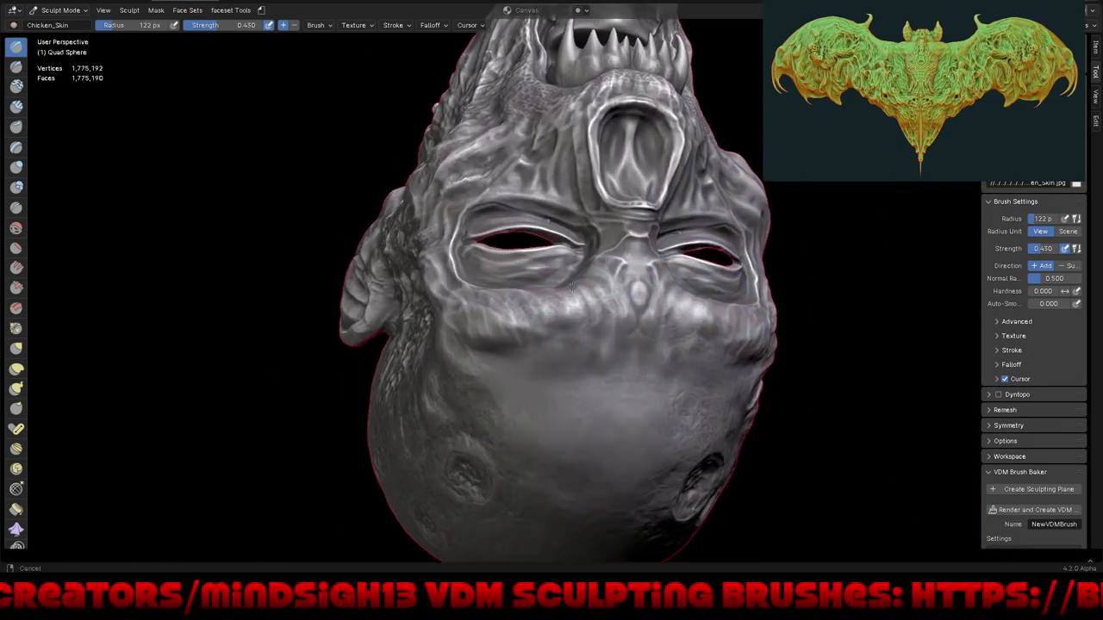
scroll(640, 308, "up", 3)
left_click_drag(640, 309, 422, 317)
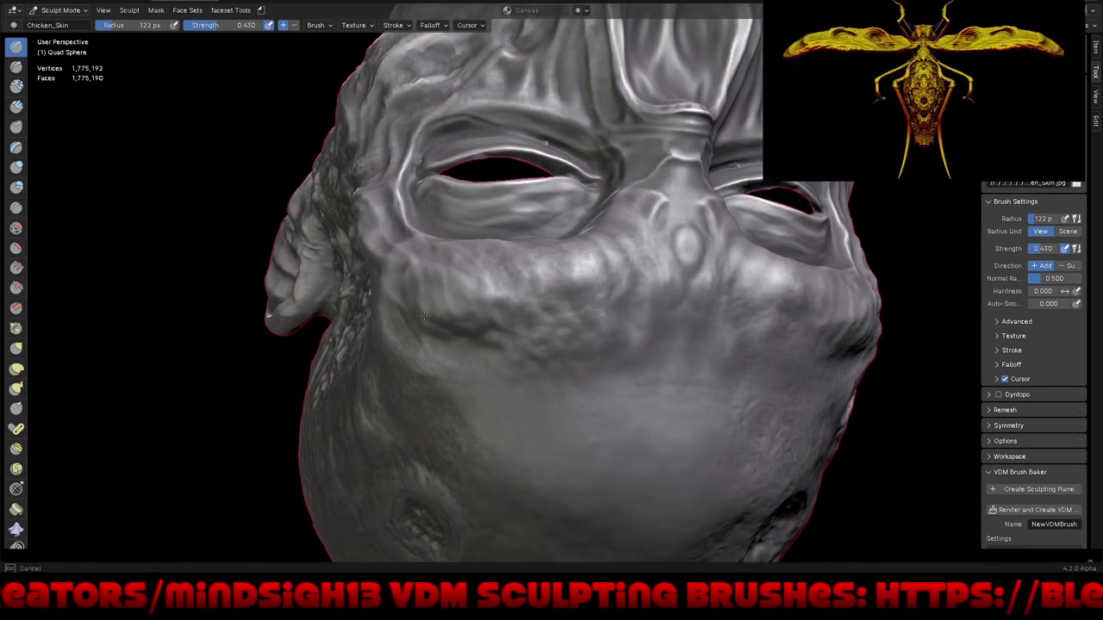
left_click_drag(483, 266, 461, 349)
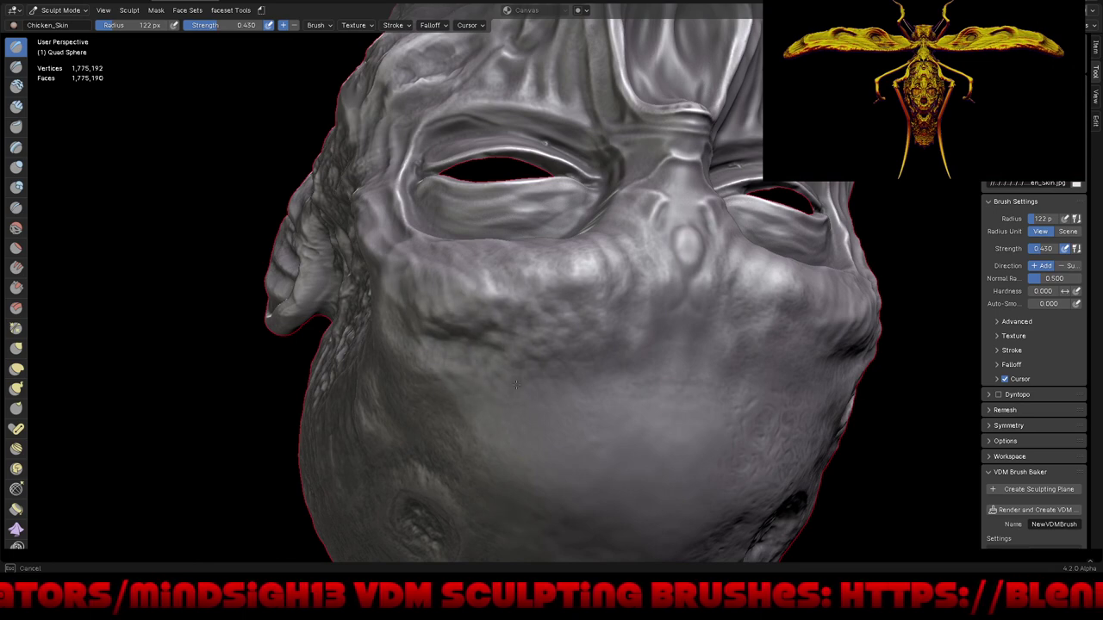
left_click_drag(546, 436, 674, 334)
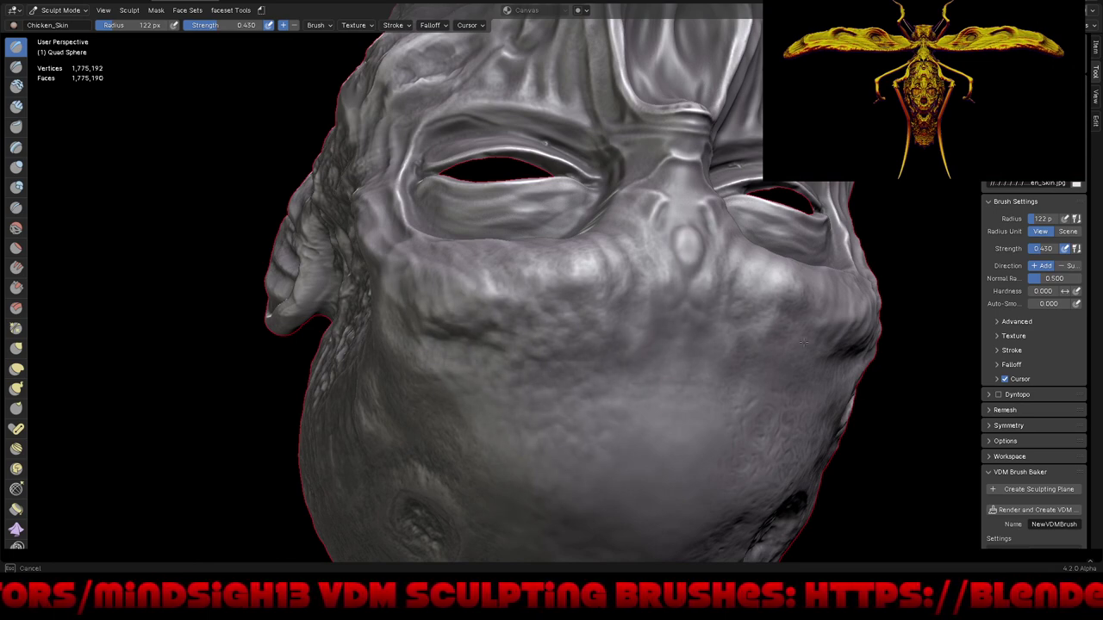
Step: Add chicken-skin strokes over the other cheek, extending toward the side of the face
middle_click_drag(673, 200, 659, 393)
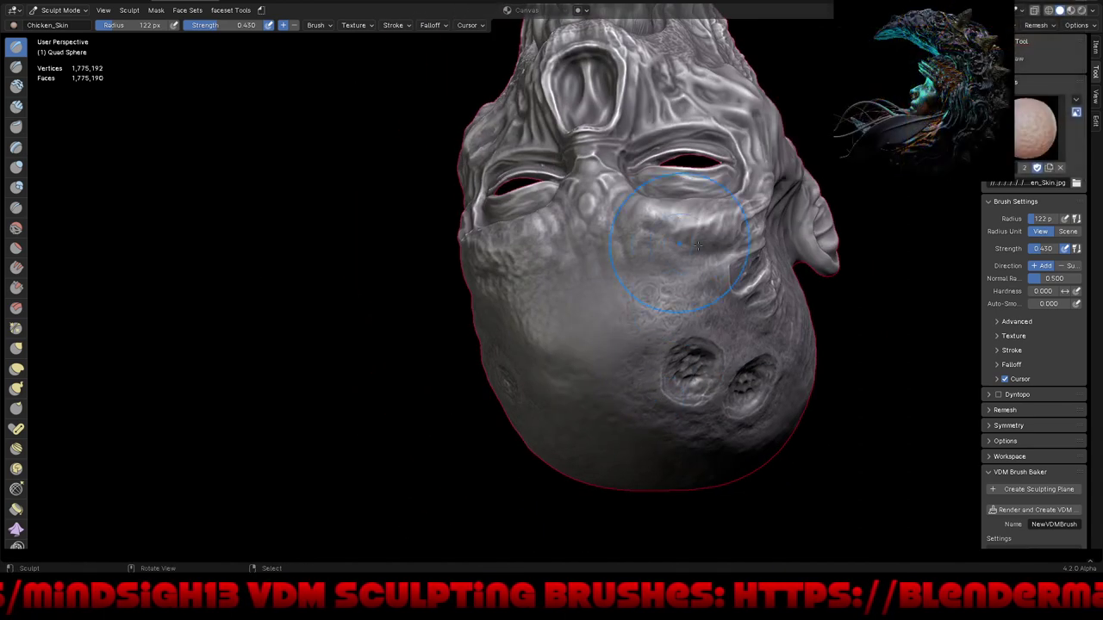
mouse_move(640, 271)
left_mouse_down()
mouse_move(648, 265)
mouse_move(628, 332)
left_mouse_up()
scroll(628, 310, "up", 3)
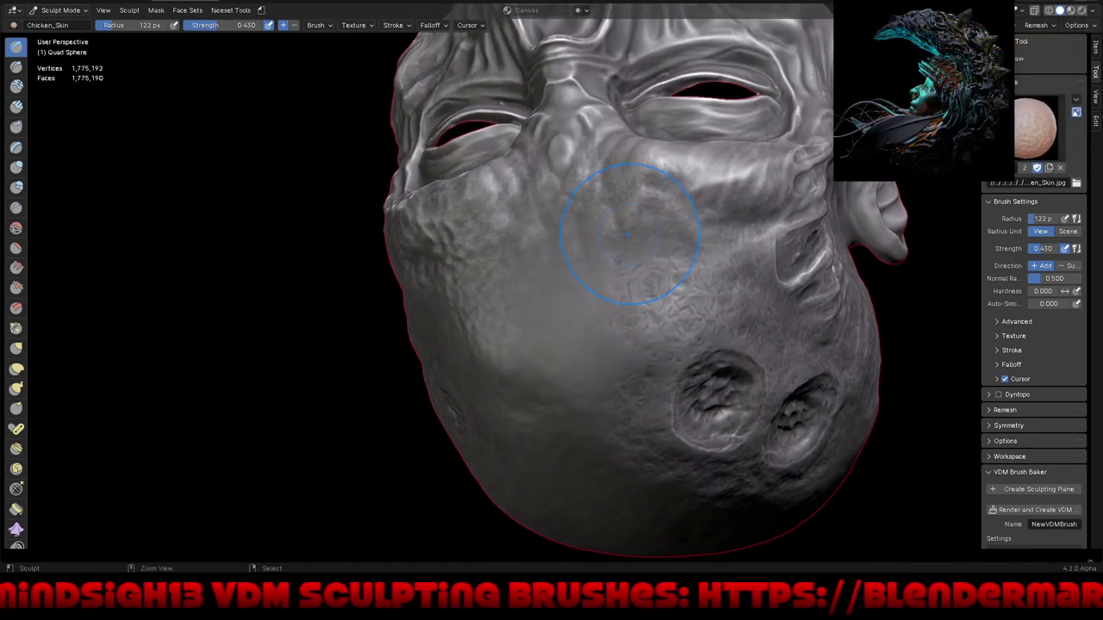
left_click_drag(628, 291, 579, 274)
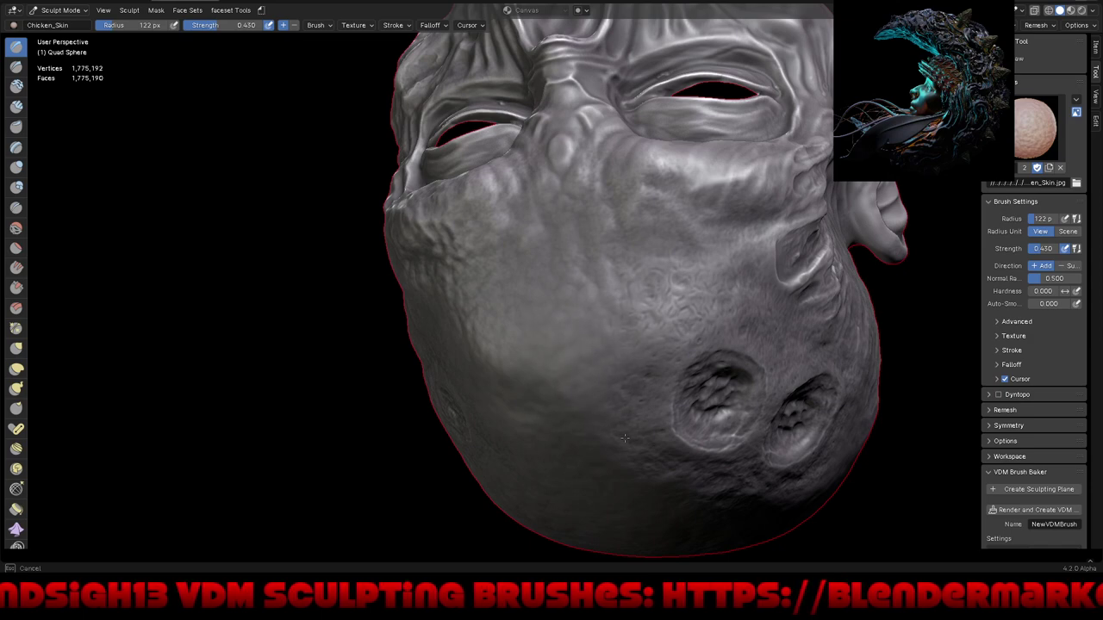
mouse_move(573, 471)
left_mouse_down()
mouse_move(571, 419)
mouse_move(754, 161)
left_mouse_up()
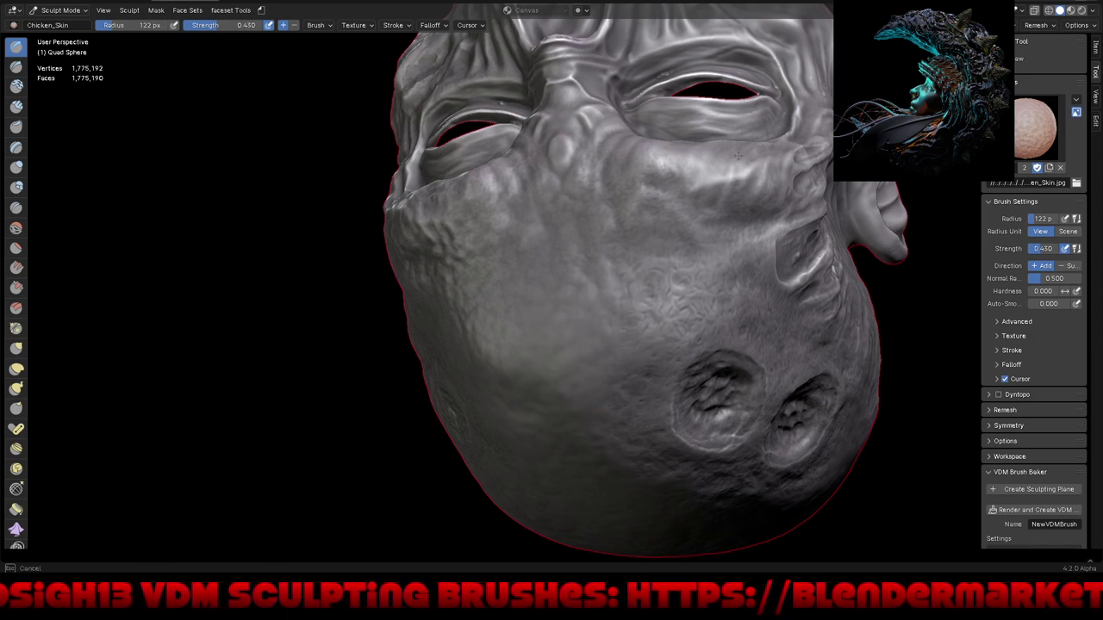
left_click_drag(681, 156, 827, 121)
Step: Orbit the head upright to inspect the textured cheek and face the forehead wounds
mouse_move(827, 121)
middle_mouse_down()
mouse_move(593, 448)
mouse_move(797, 474)
middle_mouse_up()
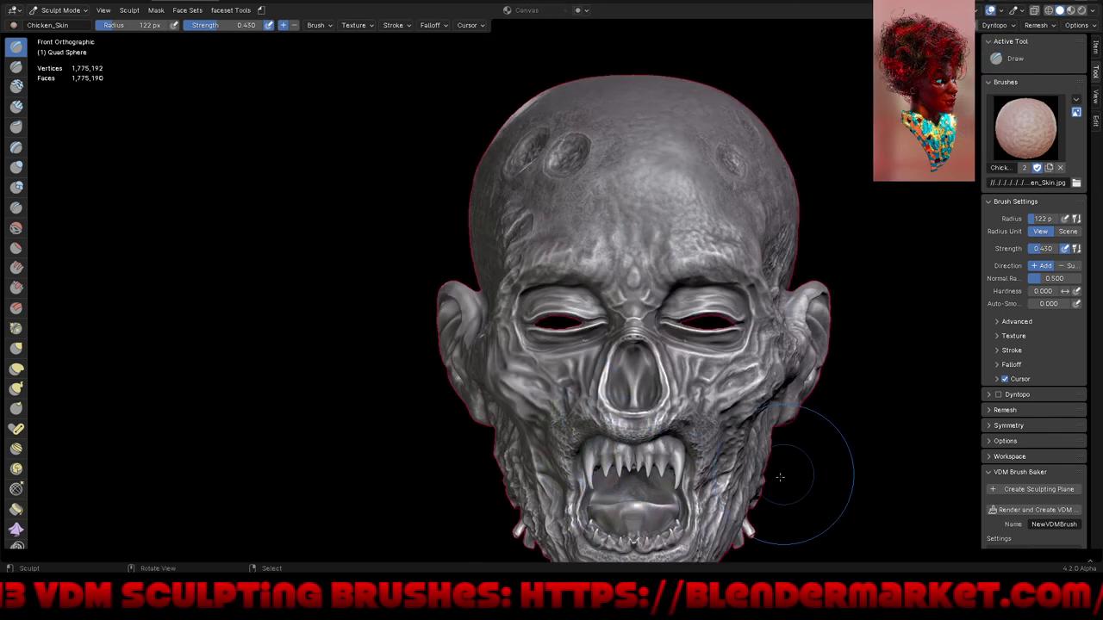
scroll(640, 455, "down", 3)
mouse_move(640, 455)
middle_mouse_down()
mouse_move(697, 443)
mouse_move(652, 443)
mouse_move(684, 468)
mouse_move(624, 449)
middle_mouse_up()
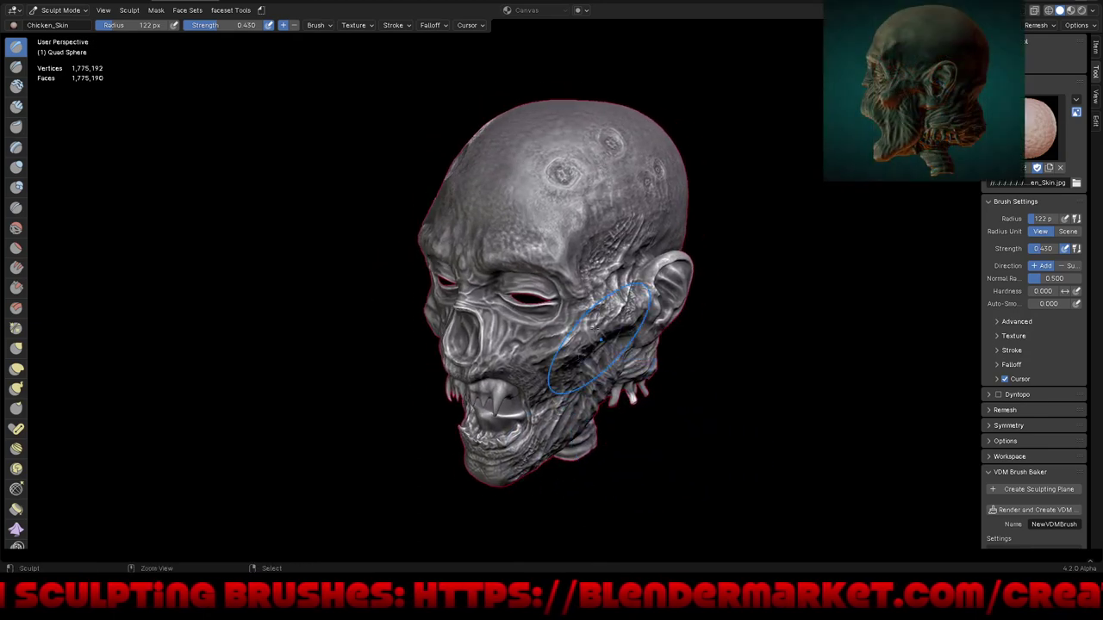
scroll(601, 297, "up", 3)
mouse_move(602, 297)
middle_mouse_down()
mouse_move(620, 385)
mouse_move(689, 399)
mouse_move(684, 386)
mouse_move(714, 419)
middle_mouse_up()
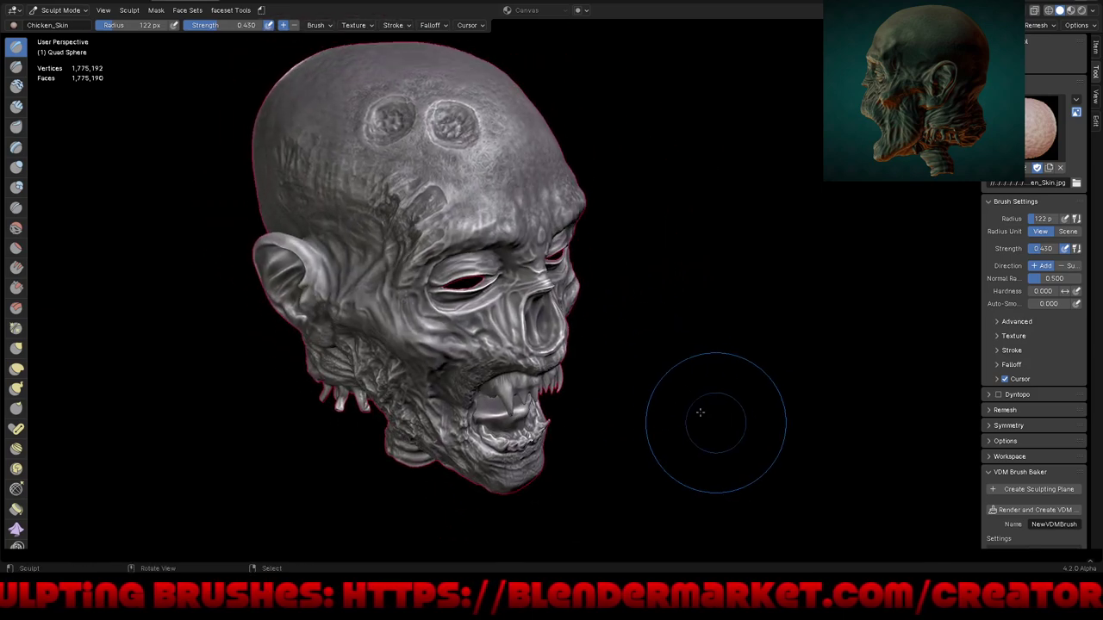
middle_click_drag(534, 182, 508, 198)
Step: Switch to Draw Sharp from Quick Favorites and shrink its radius to 35 px
key("q")
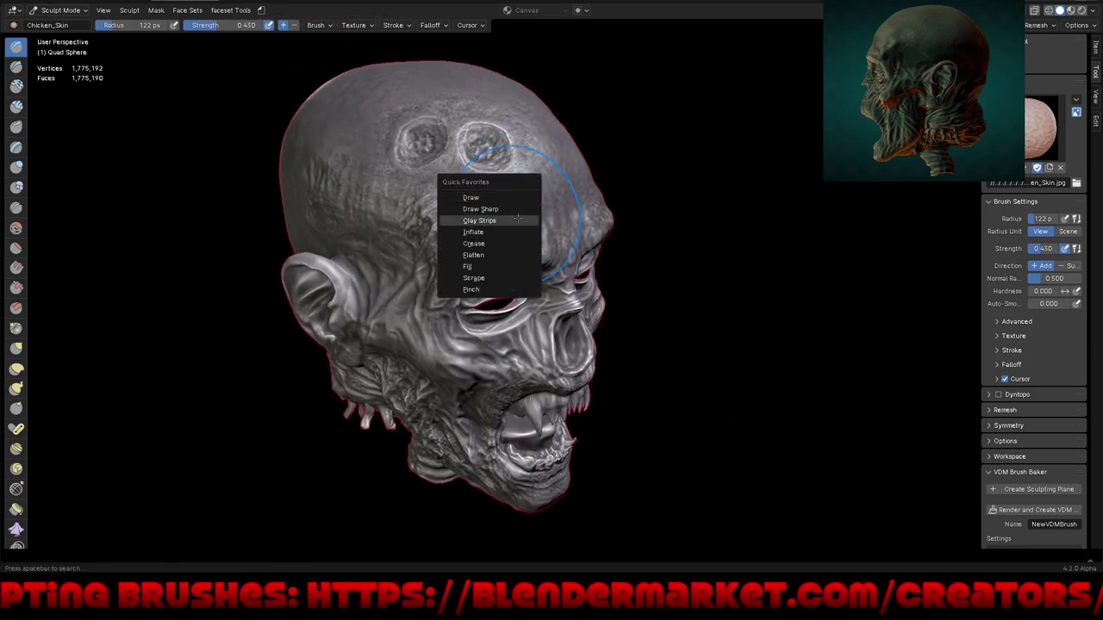
left_click(519, 208)
mouse_move(520, 208)
middle_mouse_down("ctrl")
mouse_move(527, 174)
mouse_move(472, 197)
middle_mouse_up("ctrl")
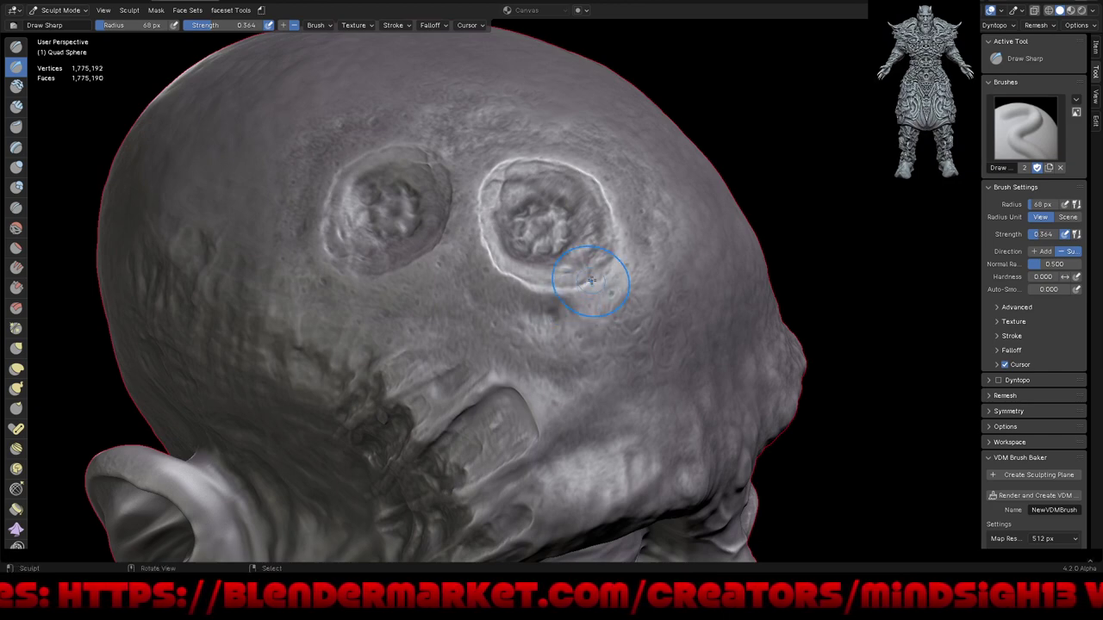
left_click(587, 288)
Step: Carve a sharp groove all around the rim of the right forehead wound
left_click_drag(587, 289, 596, 282)
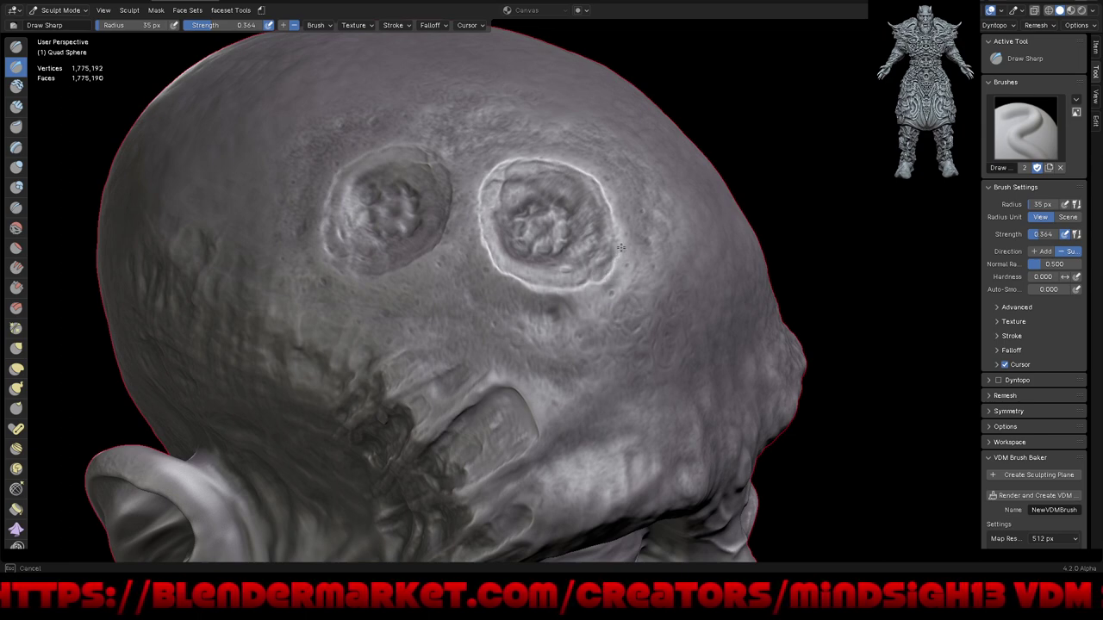
mouse_move(617, 238)
left_mouse_down()
mouse_move(608, 202)
mouse_move(568, 164)
mouse_move(539, 157)
mouse_move(497, 163)
mouse_move(479, 183)
mouse_move(480, 207)
left_mouse_up()
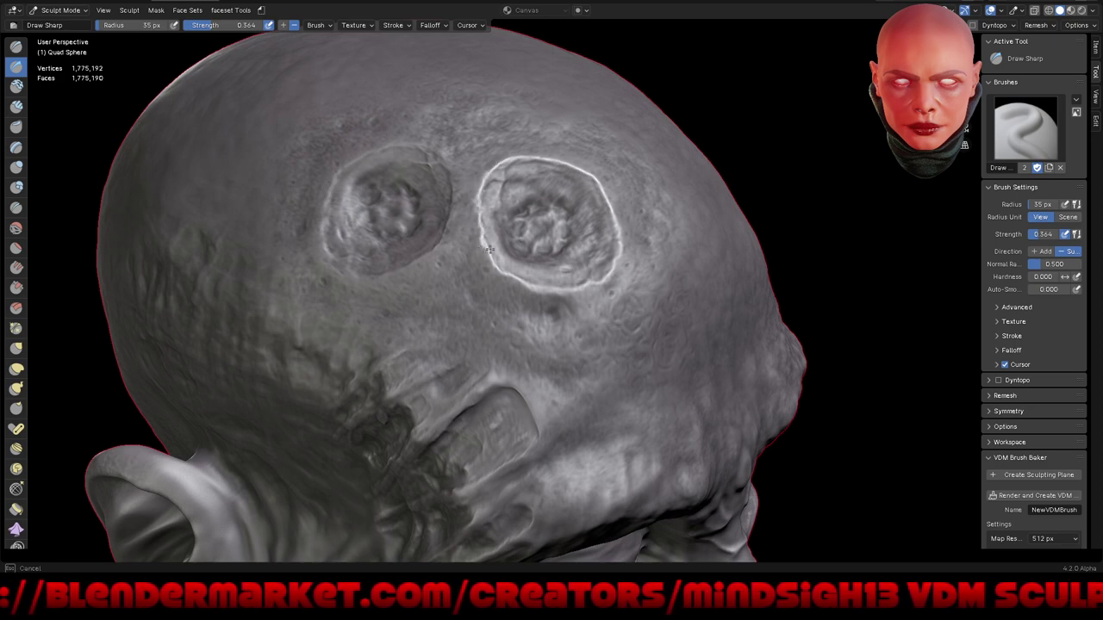
mouse_move(521, 284)
left_mouse_down()
mouse_move(489, 273)
mouse_move(484, 200)
mouse_move(521, 163)
left_mouse_up()
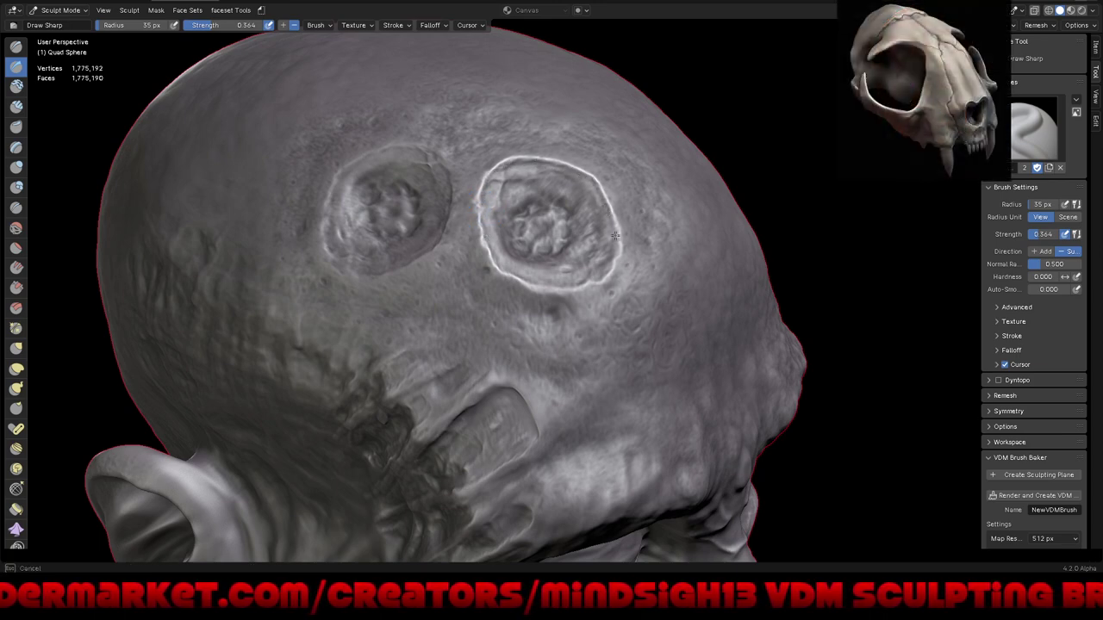
mouse_move(591, 276)
left_mouse_down()
mouse_move(569, 263)
mouse_move(594, 223)
left_mouse_up()
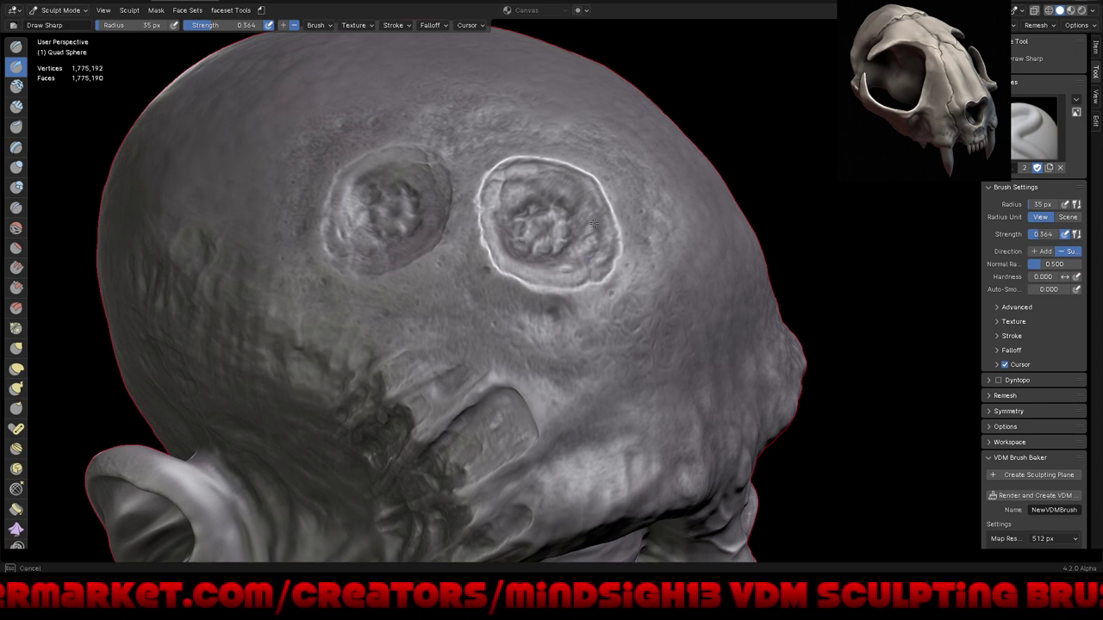
mouse_move(568, 183)
left_mouse_down()
mouse_move(548, 176)
mouse_move(498, 231)
left_mouse_up()
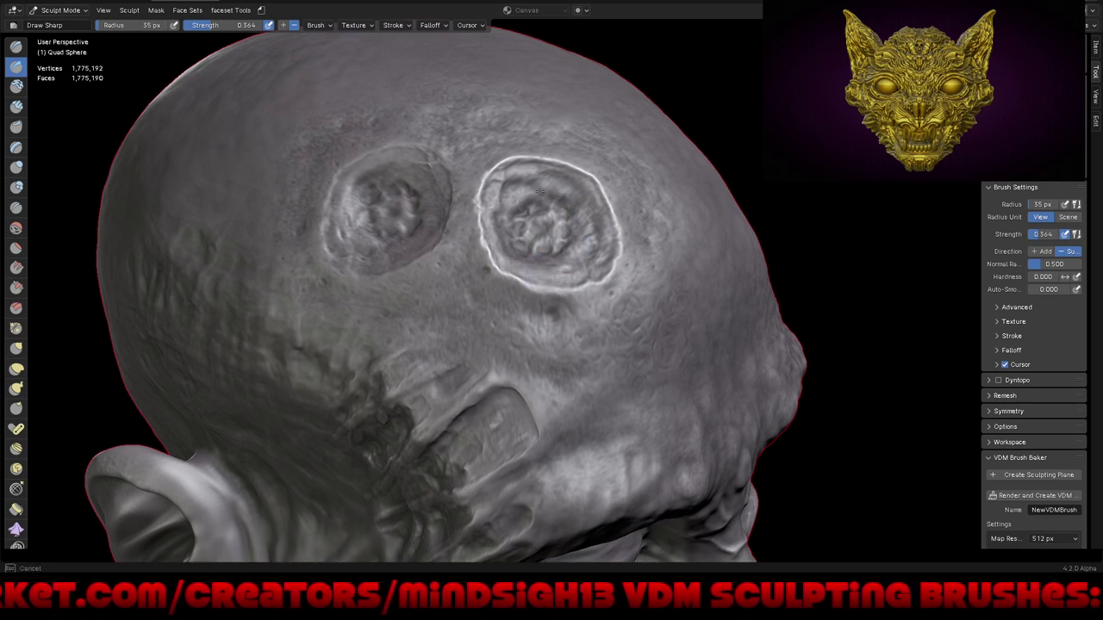
mouse_move(532, 181)
left_mouse_down()
mouse_move(542, 225)
mouse_move(526, 191)
mouse_move(514, 209)
left_mouse_up()
Step: Sharpen the right wound's ring edge further and add carved detail inside it
middle_click_drag(554, 252, 500, 214)
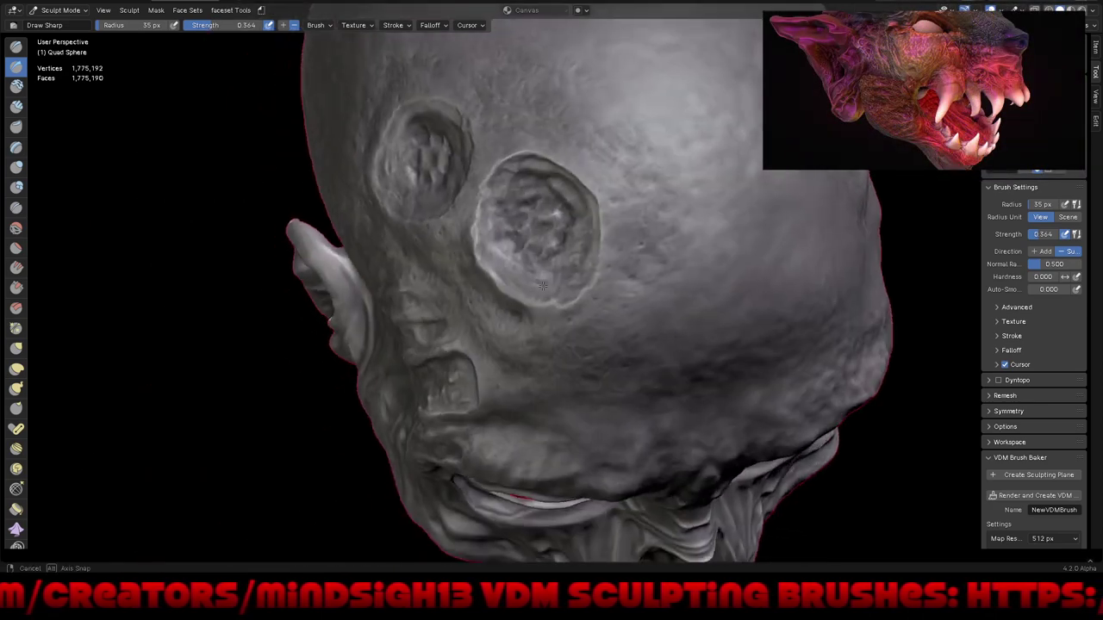
left_click_drag(500, 213, 506, 175)
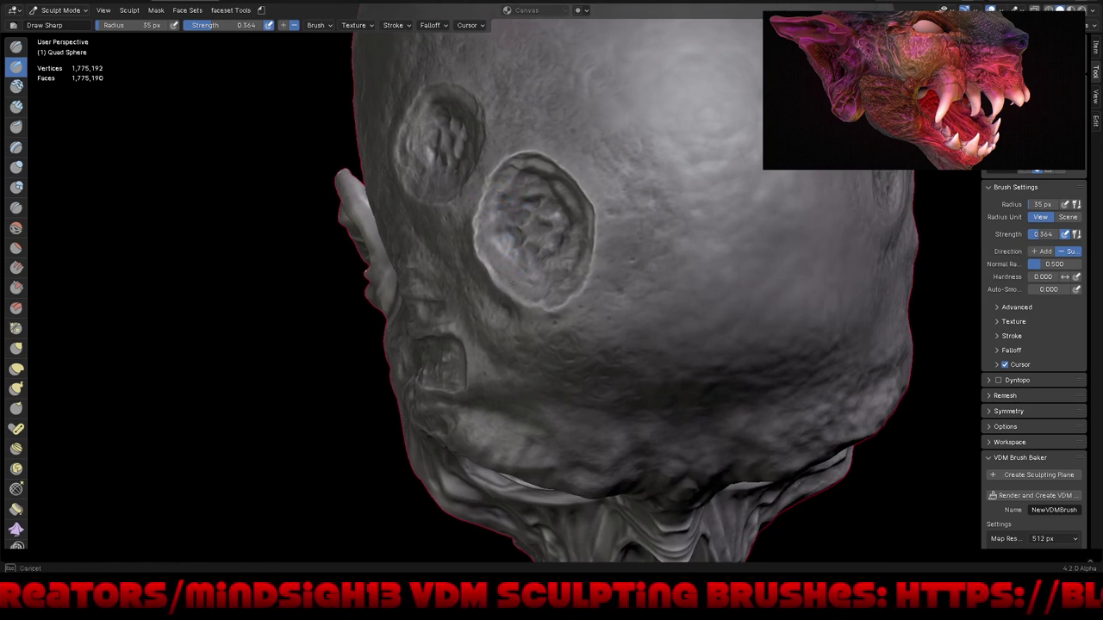
mouse_move(535, 296)
left_mouse_down()
mouse_move(540, 304)
mouse_move(585, 285)
mouse_move(505, 308)
mouse_move(590, 277)
left_mouse_up()
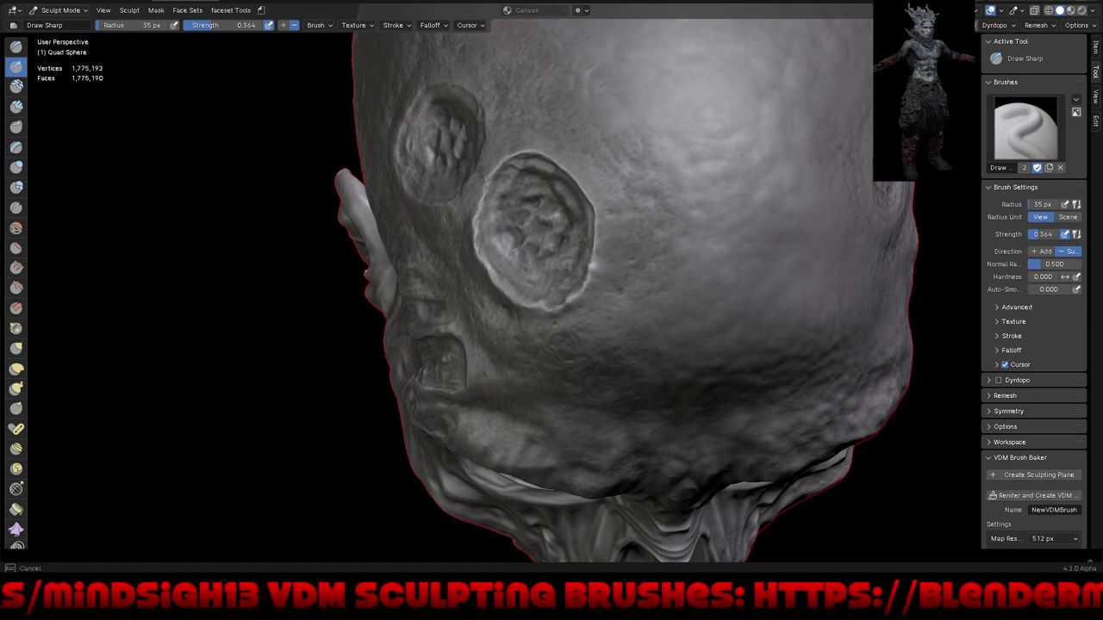
mouse_move(523, 300)
left_mouse_down()
mouse_move(615, 289)
mouse_move(616, 212)
left_mouse_up()
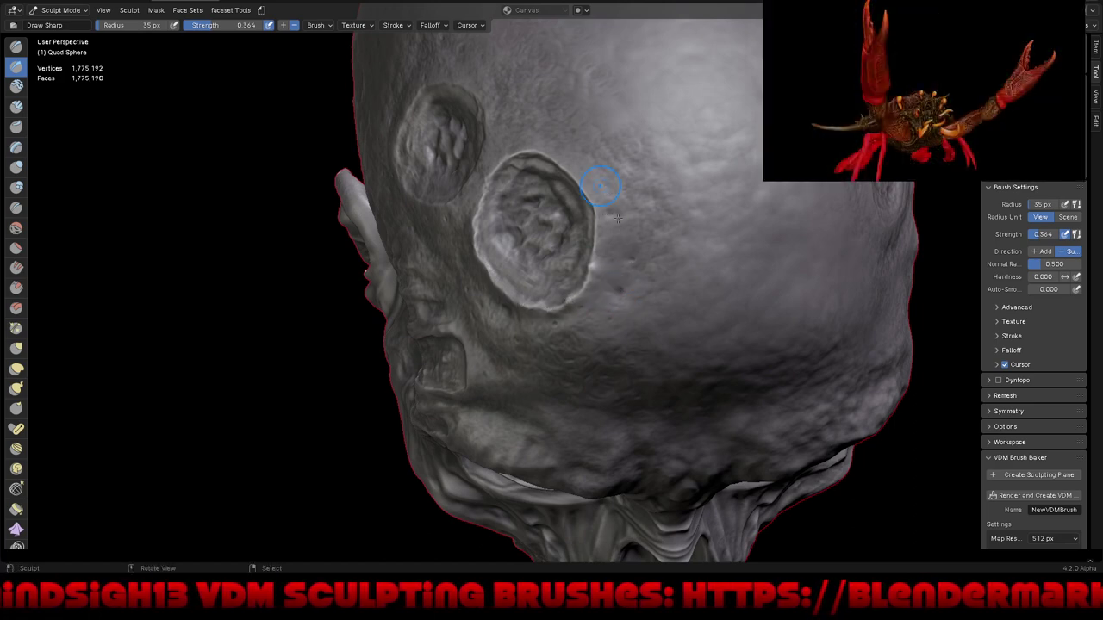
Step: Sharpen the left oval's rim and refine its interior, then pull back to see the head
mouse_move(611, 199)
middle_mouse_down()
mouse_move(695, 280)
mouse_move(612, 268)
middle_mouse_up()
middle_click_drag(473, 184, 529, 176, "ctrl")
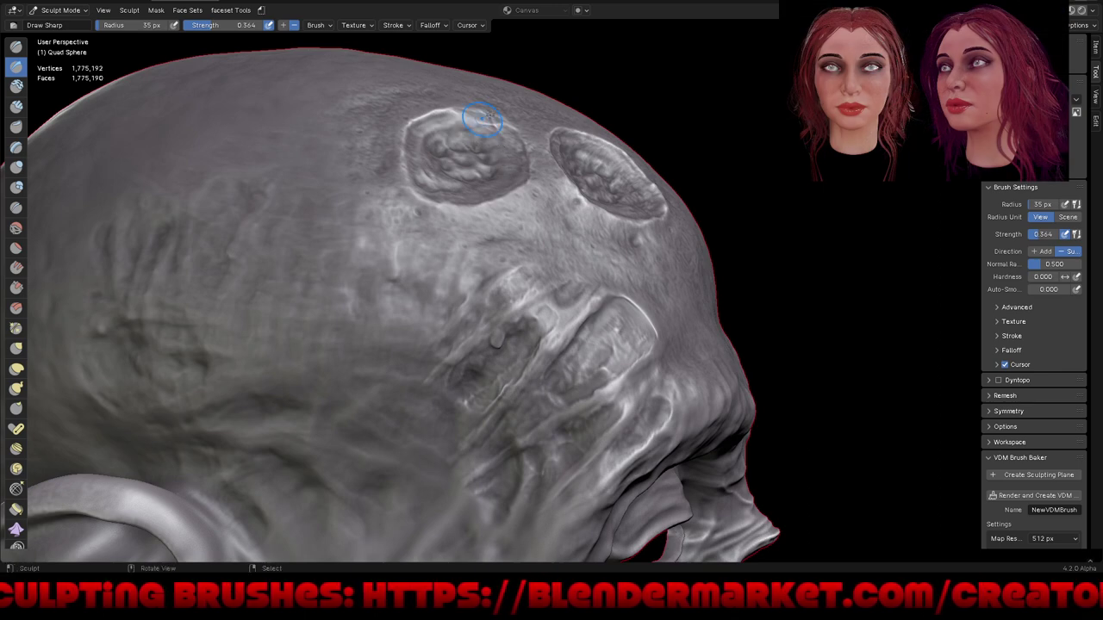
mouse_move(508, 134)
left_mouse_down()
mouse_move(504, 123)
mouse_move(528, 151)
left_mouse_up()
middle_click_drag(527, 150, 539, 231)
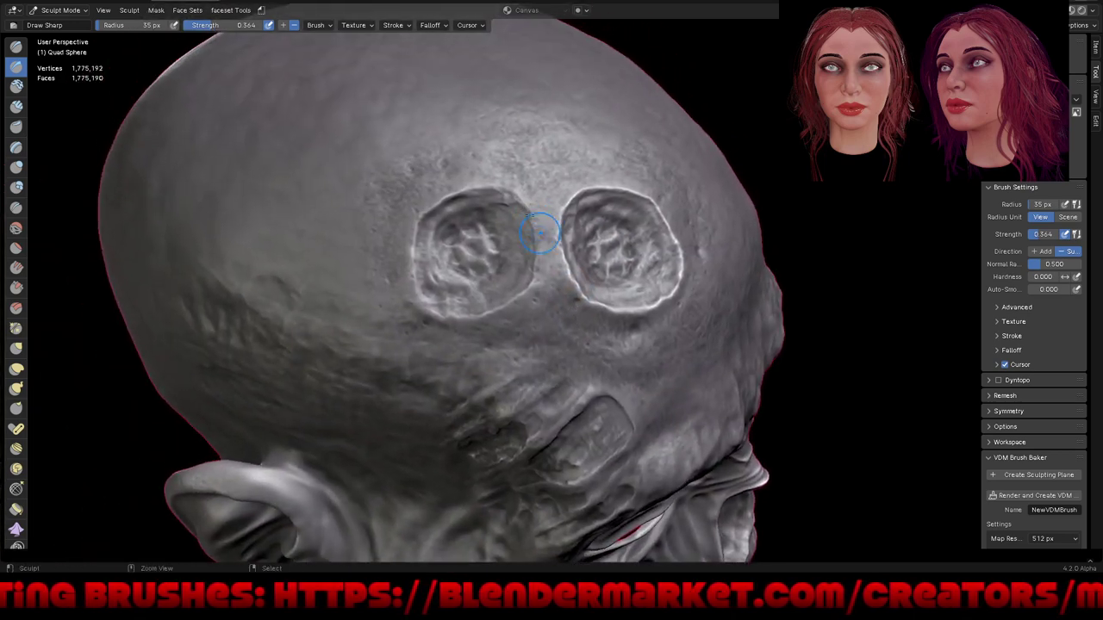
mouse_move(539, 231)
left_mouse_down()
mouse_move(531, 225)
mouse_move(533, 296)
mouse_move(480, 324)
mouse_move(433, 297)
mouse_move(440, 274)
mouse_move(415, 269)
left_mouse_up()
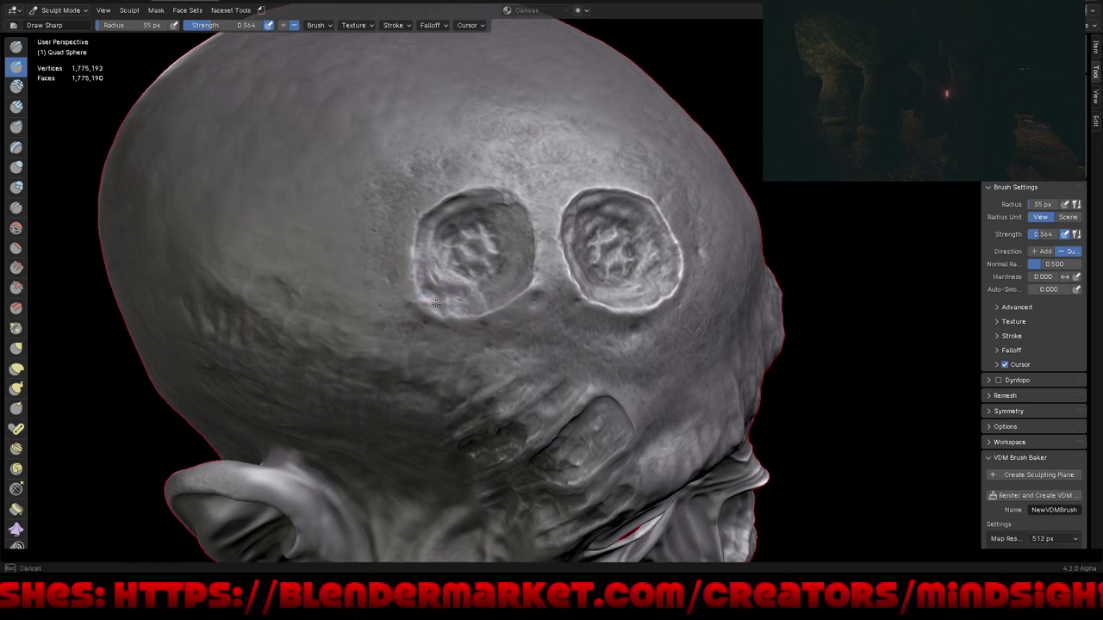
mouse_move(466, 301)
left_mouse_down()
mouse_move(484, 298)
mouse_move(440, 239)
mouse_move(496, 301)
mouse_move(503, 227)
mouse_move(515, 268)
left_mouse_up()
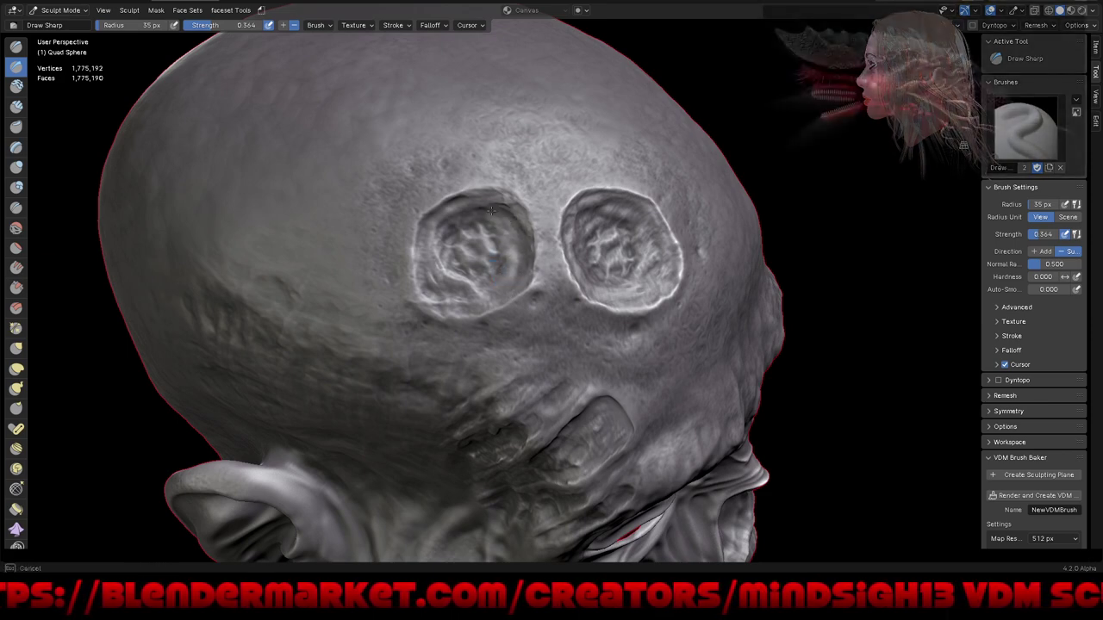
left_click_drag(507, 219, 457, 198)
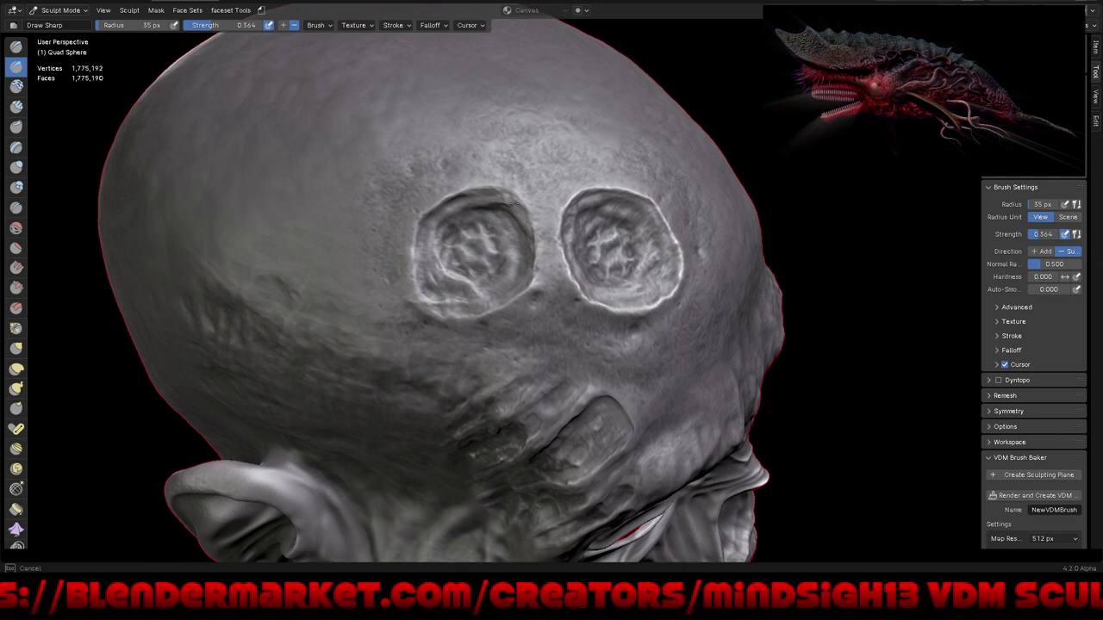
scroll(515, 203, "down", 3)
mouse_move(515, 203)
middle_mouse_down()
mouse_move(618, 334)
mouse_move(467, 270)
middle_mouse_up()
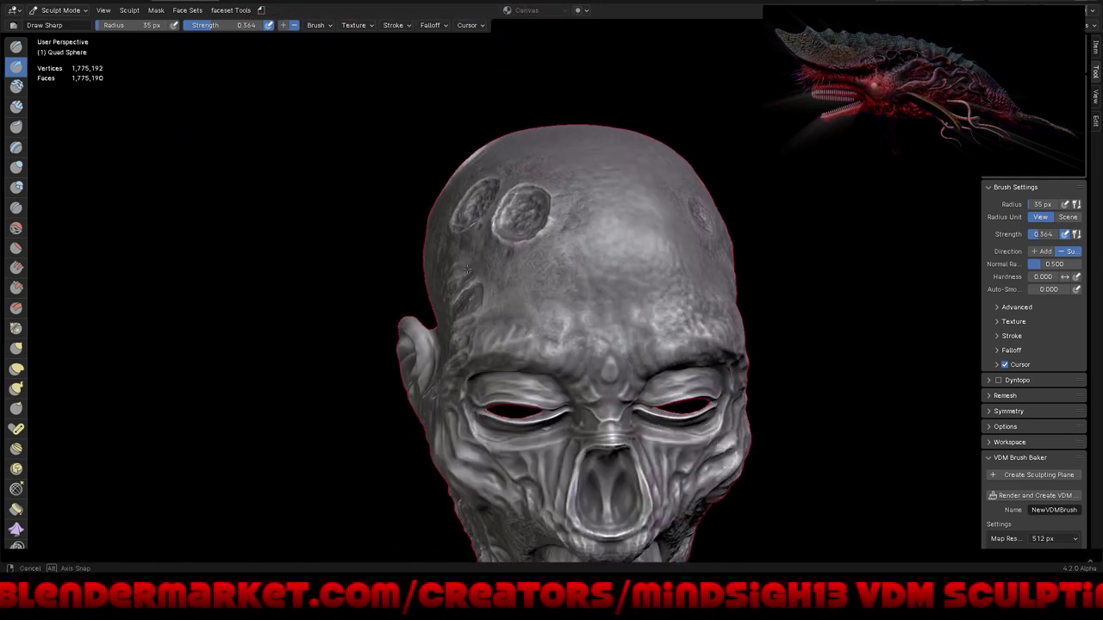
Step: Sculpt Draw Sharp detail onto the top of the skull from a three-quarter top view
mouse_move(467, 270)
middle_mouse_down()
mouse_move(677, 326)
mouse_move(505, 258)
middle_mouse_up()
scroll(552, 232, "up", 3)
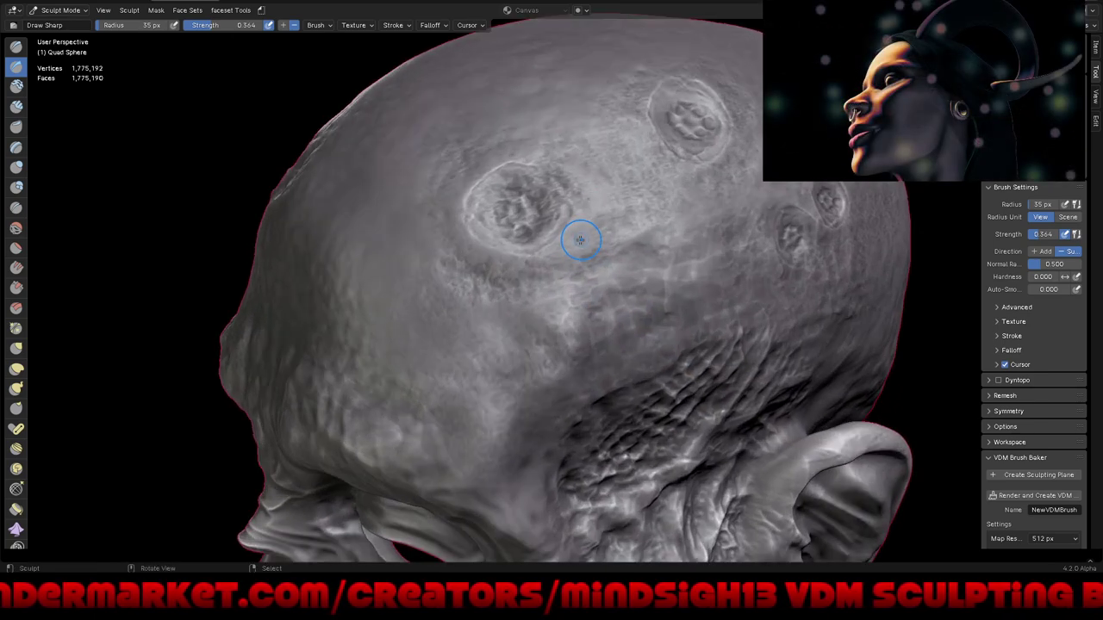
left_click_drag(652, 247, 657, 253)
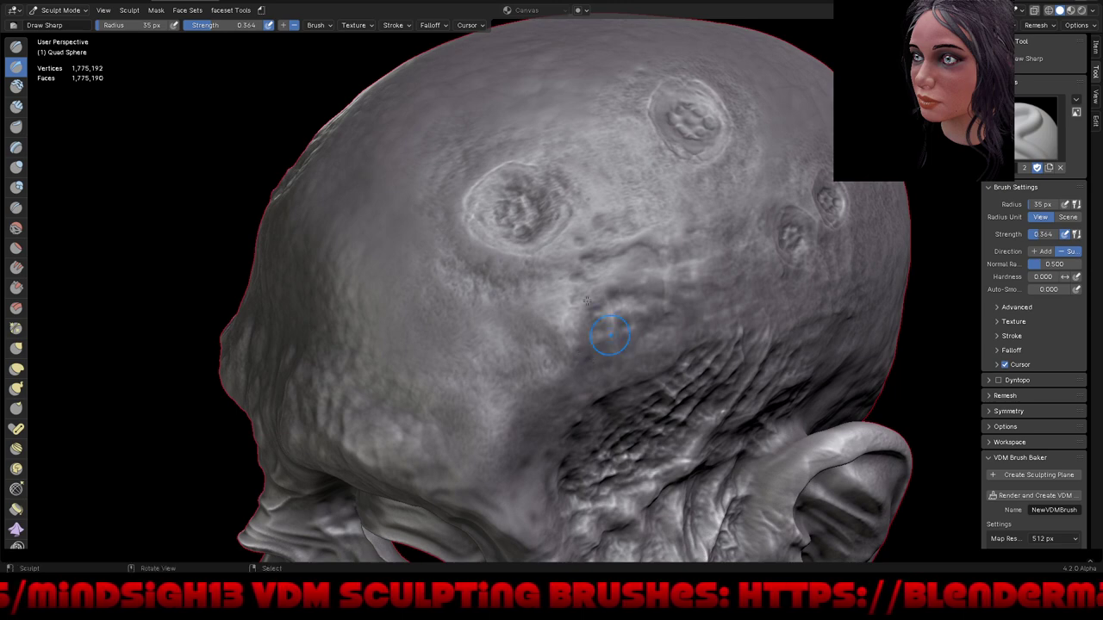
scroll(552, 328, "down", 5)
Step: Add wrinkled detail on the temple above the ear, then orbit to review brow and side
key("KP_4")
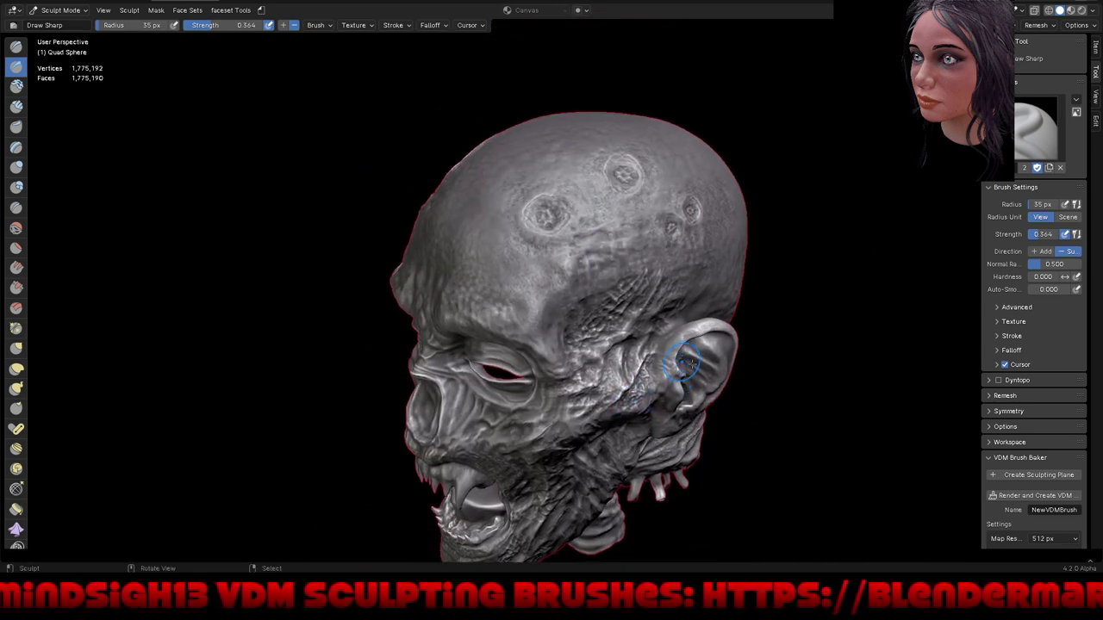
key("KP_4")
key("KP_4")
middle_click_drag(695, 343, 685, 351)
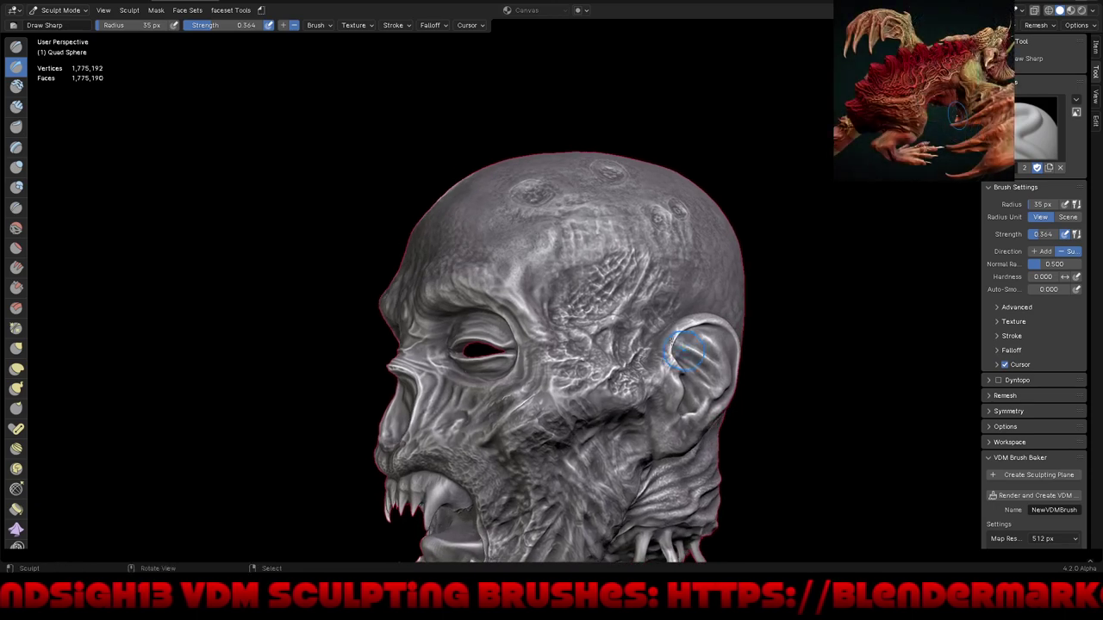
left_click_drag(594, 256, 647, 254)
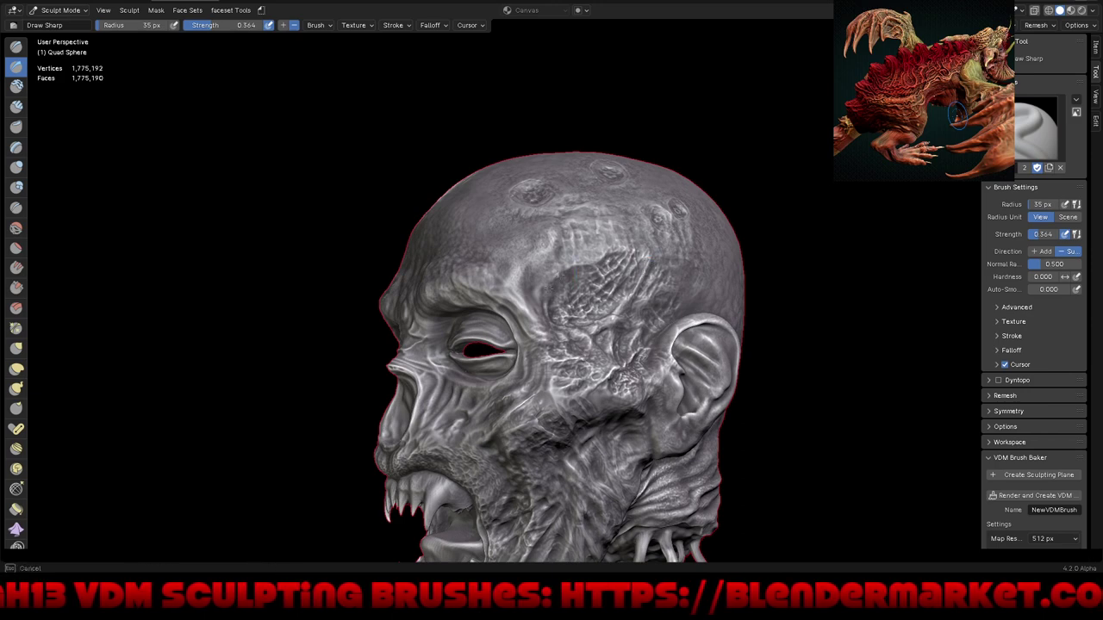
left_click_drag(545, 310, 504, 267)
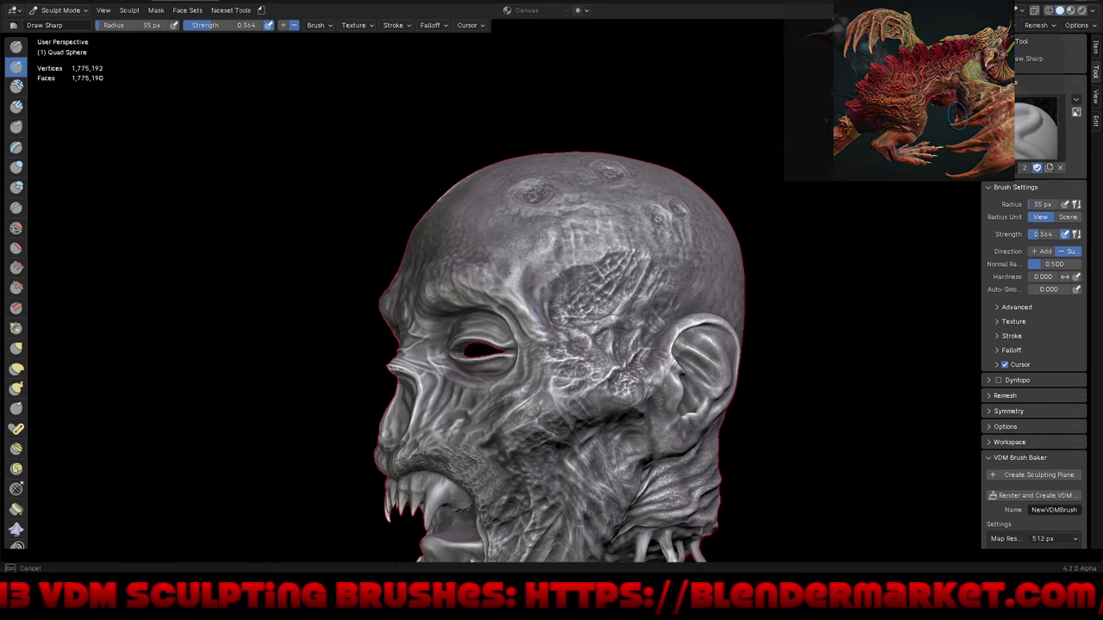
mouse_move(558, 320)
middle_mouse_down()
mouse_move(615, 356)
mouse_move(569, 224)
mouse_move(535, 247)
mouse_move(558, 273)
middle_mouse_up()
scroll(535, 248, "down", 5)
mouse_move(617, 434)
middle_mouse_down()
mouse_move(619, 382)
mouse_move(709, 364)
mouse_move(704, 372)
mouse_move(714, 357)
mouse_move(690, 365)
mouse_move(680, 330)
mouse_move(714, 345)
mouse_move(697, 344)
mouse_move(770, 307)
mouse_move(706, 276)
middle_mouse_up()
scroll(709, 364, "up", 4)
scroll(689, 387, "down", 3)
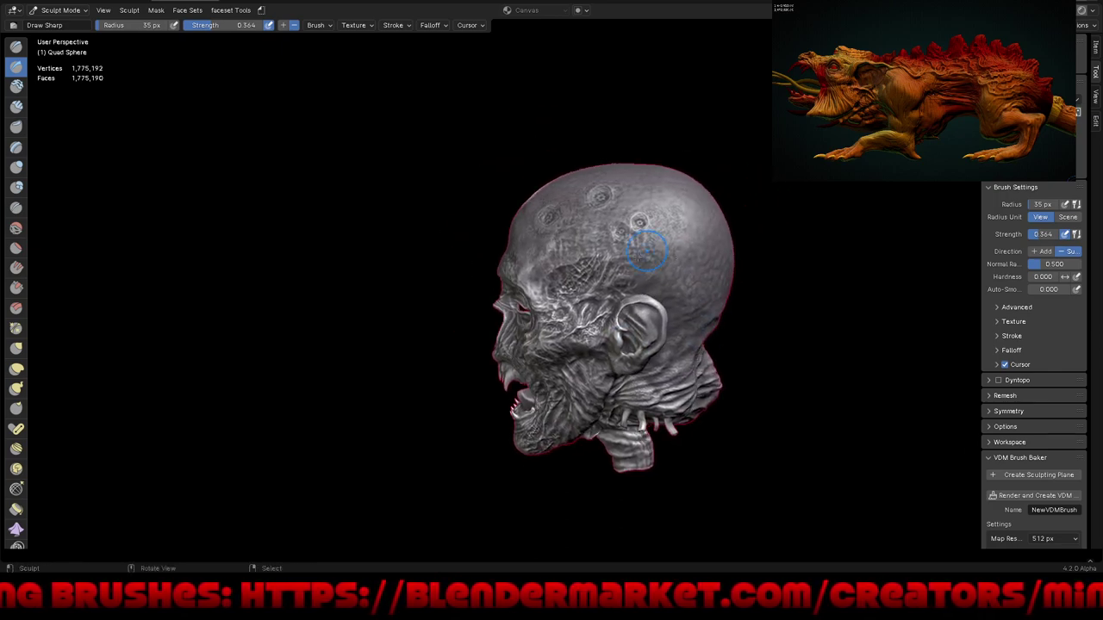
Step: Zoom in and reshape and enlarge the small crater on the side of the skull
scroll(690, 258, "up", 5)
middle_click_drag(681, 241, 644, 151)
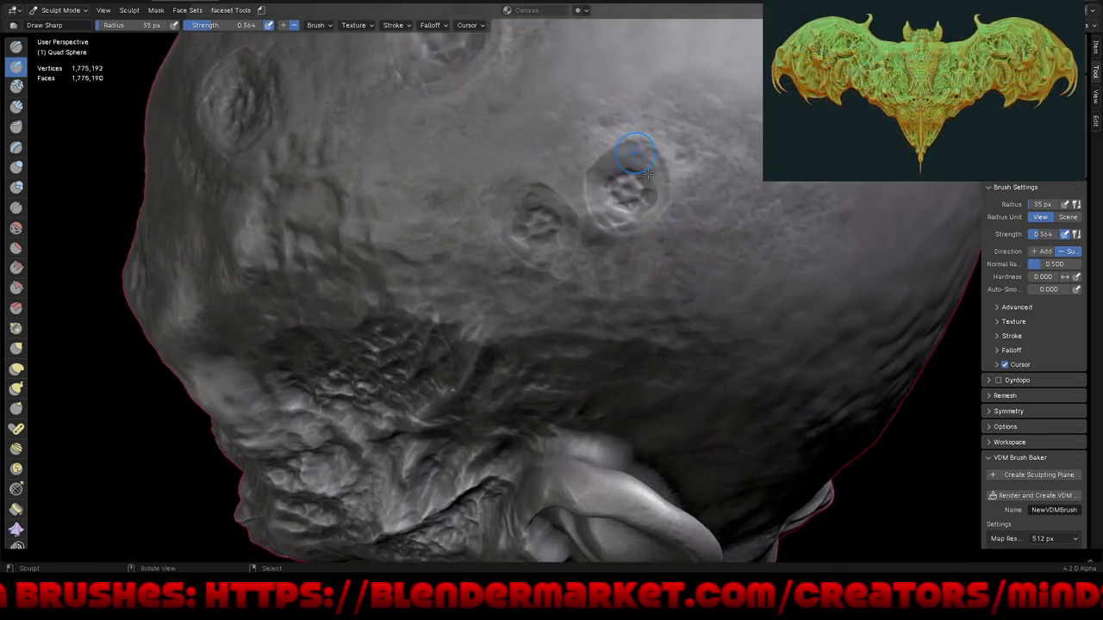
left_click_drag(615, 173, 630, 179)
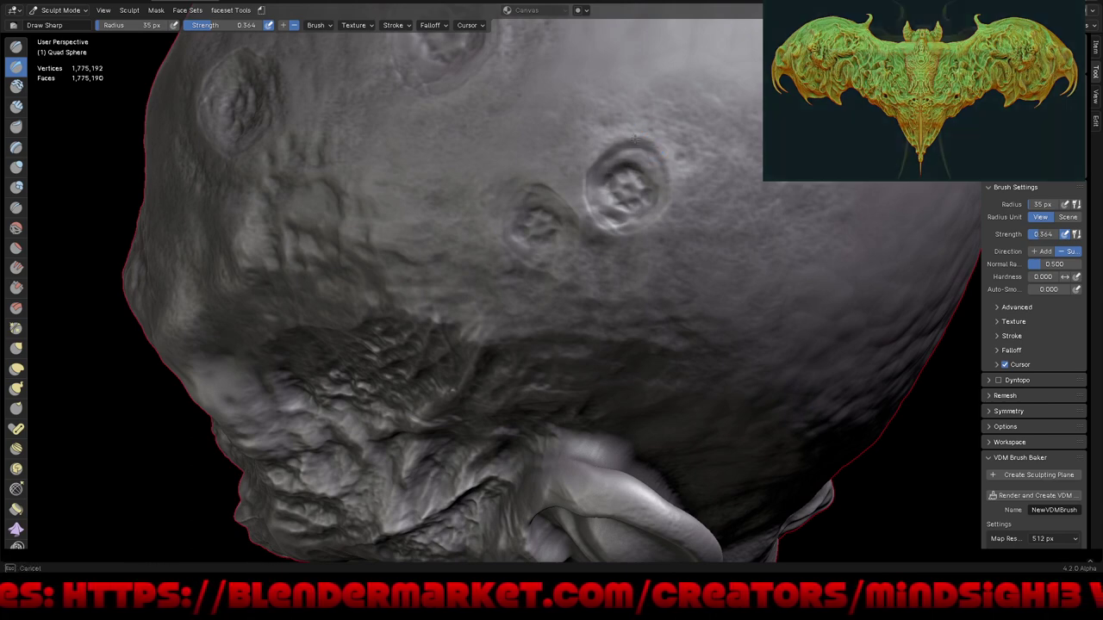
left_click_drag(594, 220, 657, 221)
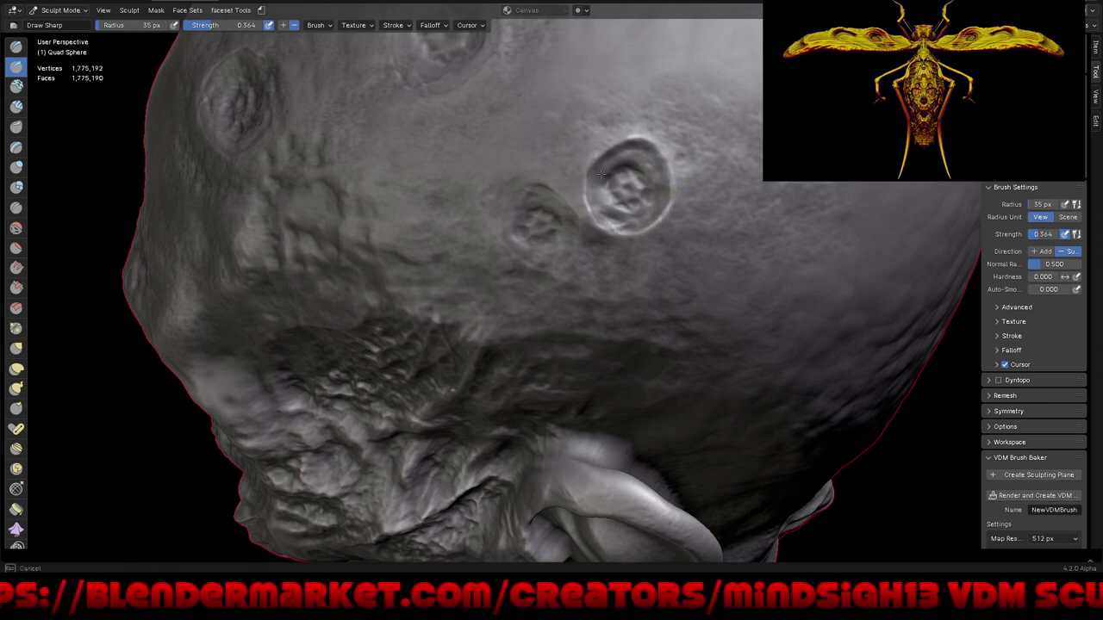
left_click_drag(597, 209, 517, 220)
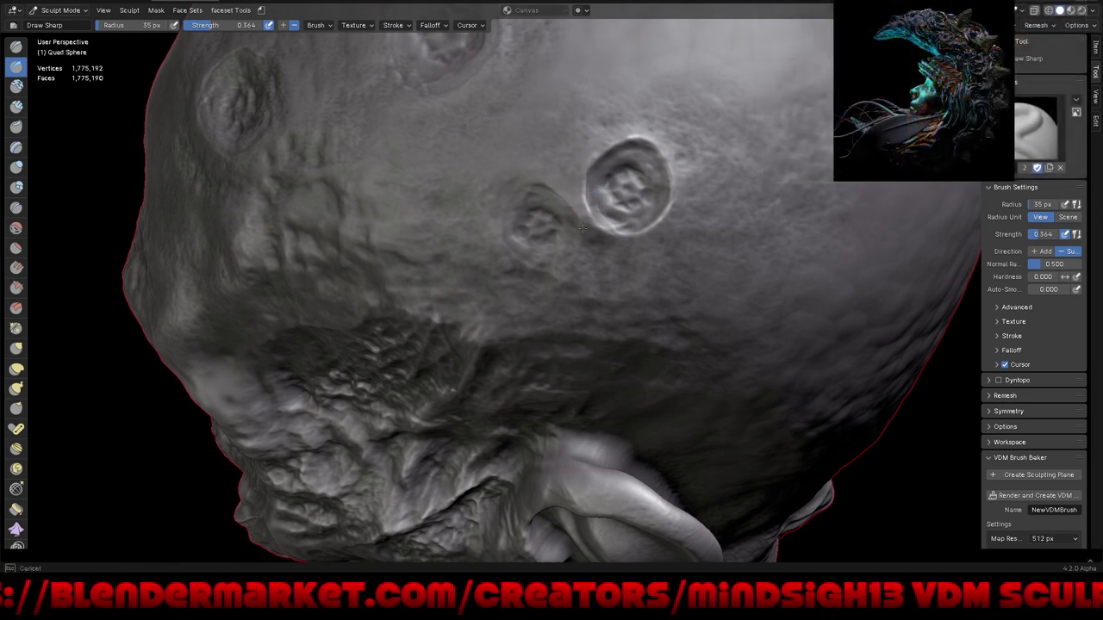
Step: Build up and sharpen the rim of the neighbouring left crater, then zoom out
mouse_move(580, 247)
left_mouse_down()
mouse_move(545, 271)
mouse_move(504, 250)
mouse_move(505, 177)
left_mouse_up()
left_click_drag(510, 235, 497, 223)
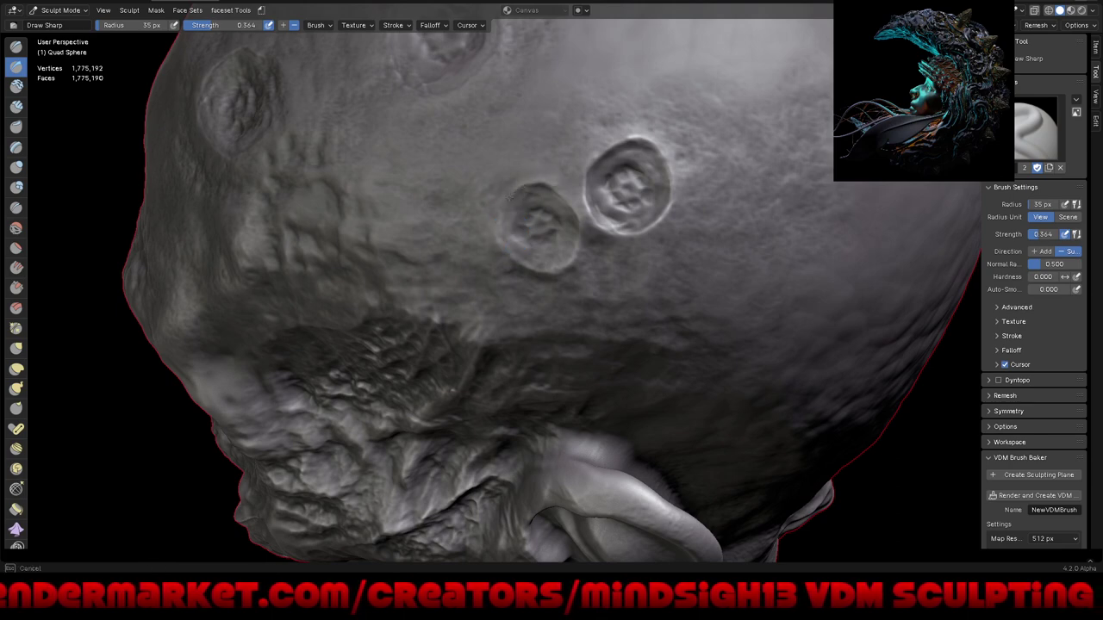
left_click_drag(512, 250, 505, 208)
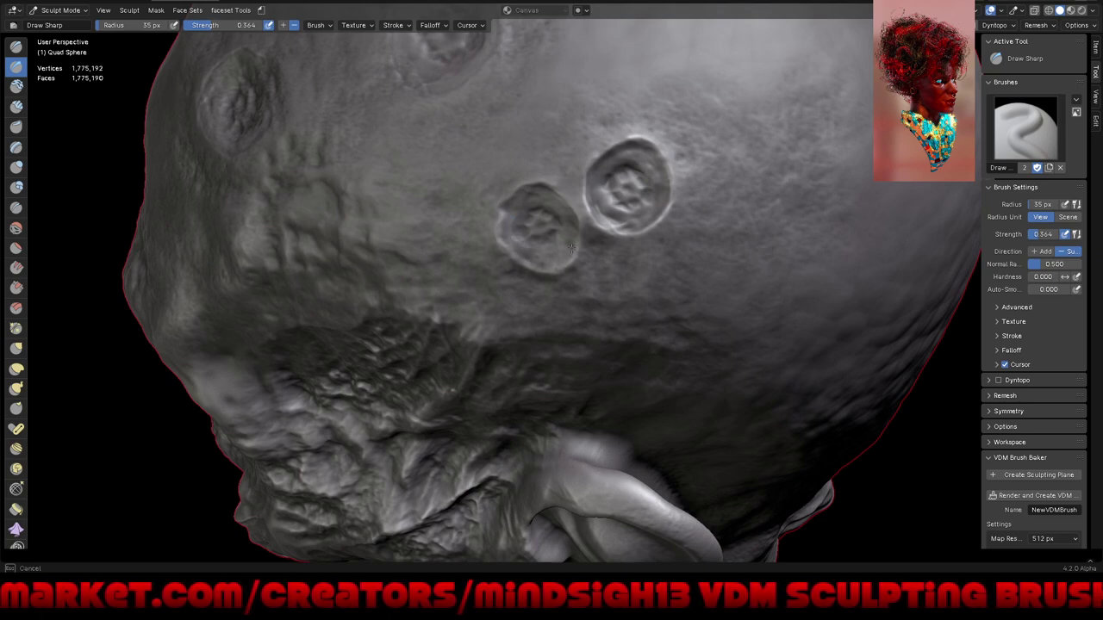
mouse_move(555, 260)
left_mouse_down()
mouse_move(544, 191)
mouse_move(510, 215)
left_mouse_up()
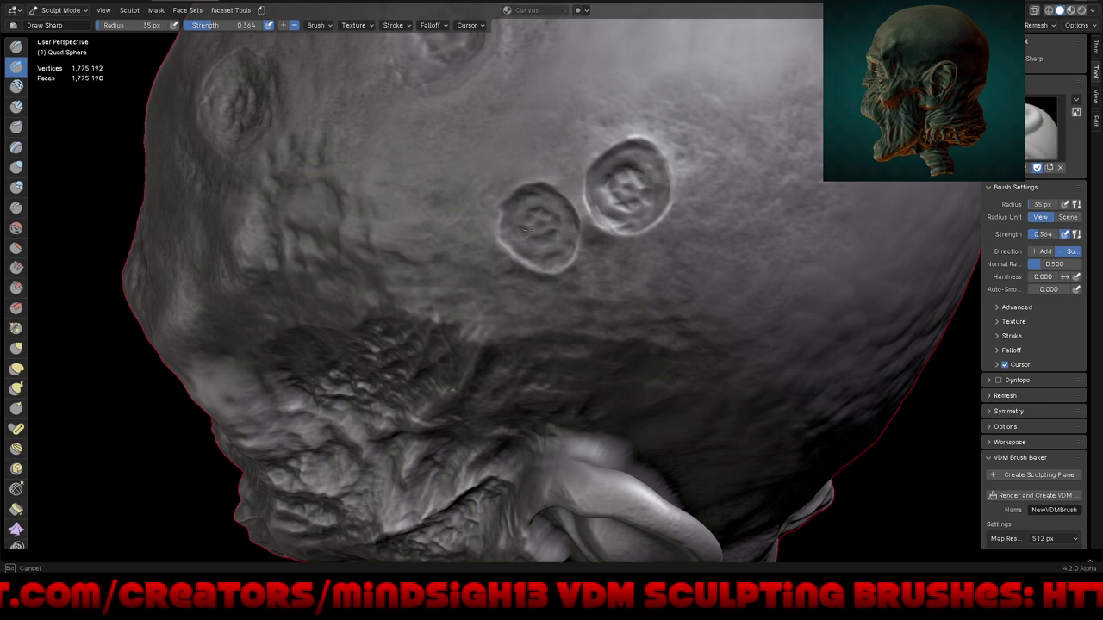
mouse_move(527, 226)
left_mouse_down()
mouse_move(480, 279)
mouse_move(508, 286)
left_mouse_up()
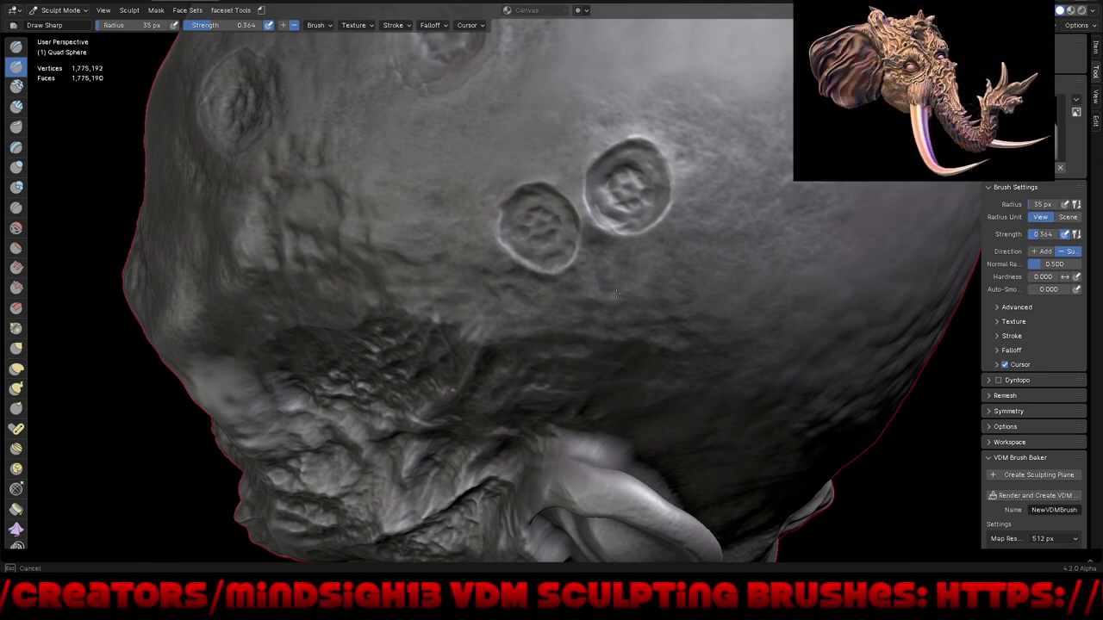
mouse_move(512, 303)
middle_mouse_down()
mouse_move(609, 434)
mouse_move(707, 364)
mouse_move(627, 277)
middle_mouse_up()
Step: Raise brush strength to 0.727 and sculpt and reshape the upper crater
key("shift+f")
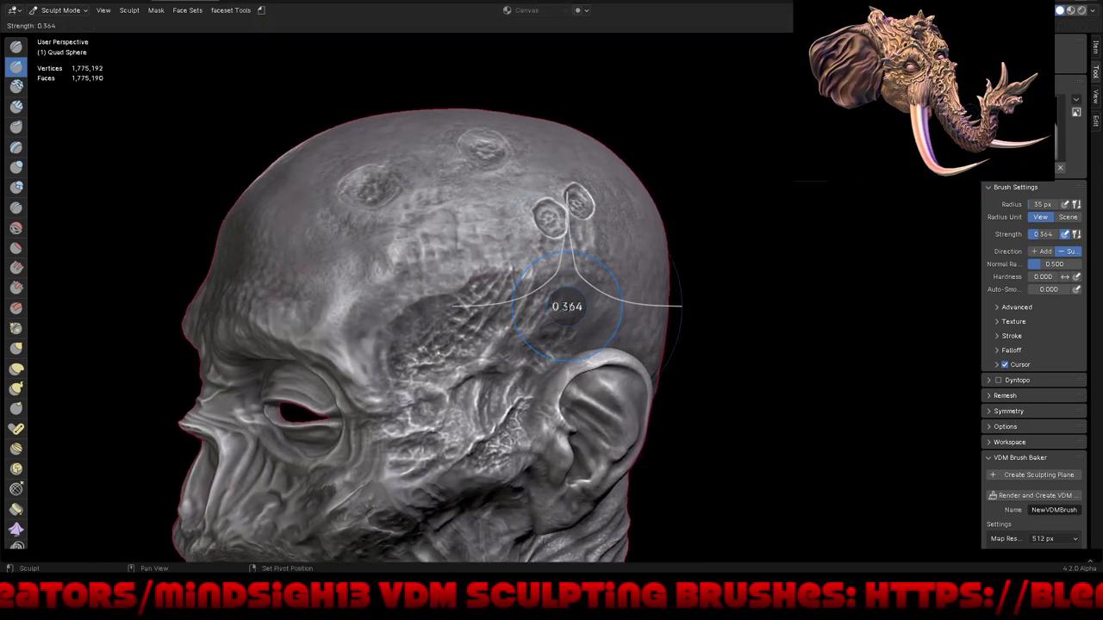
left_click(615, 256)
mouse_move(614, 257)
middle_mouse_down()
mouse_move(505, 320)
mouse_move(529, 212)
middle_mouse_up()
left_click_drag(529, 212, 504, 242)
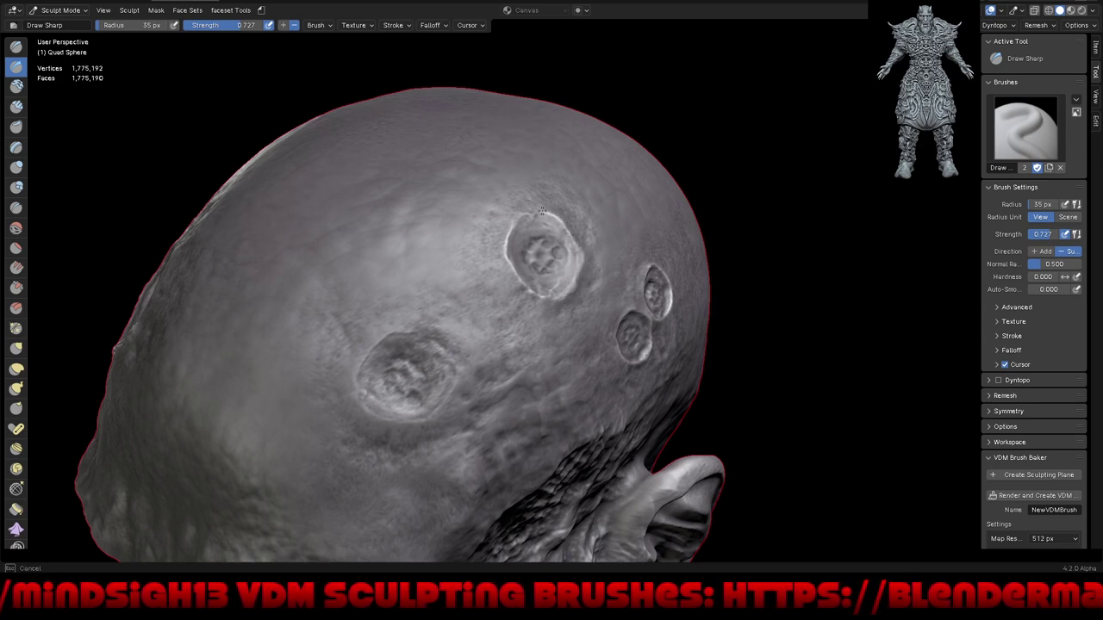
left_click_drag(532, 213, 555, 223)
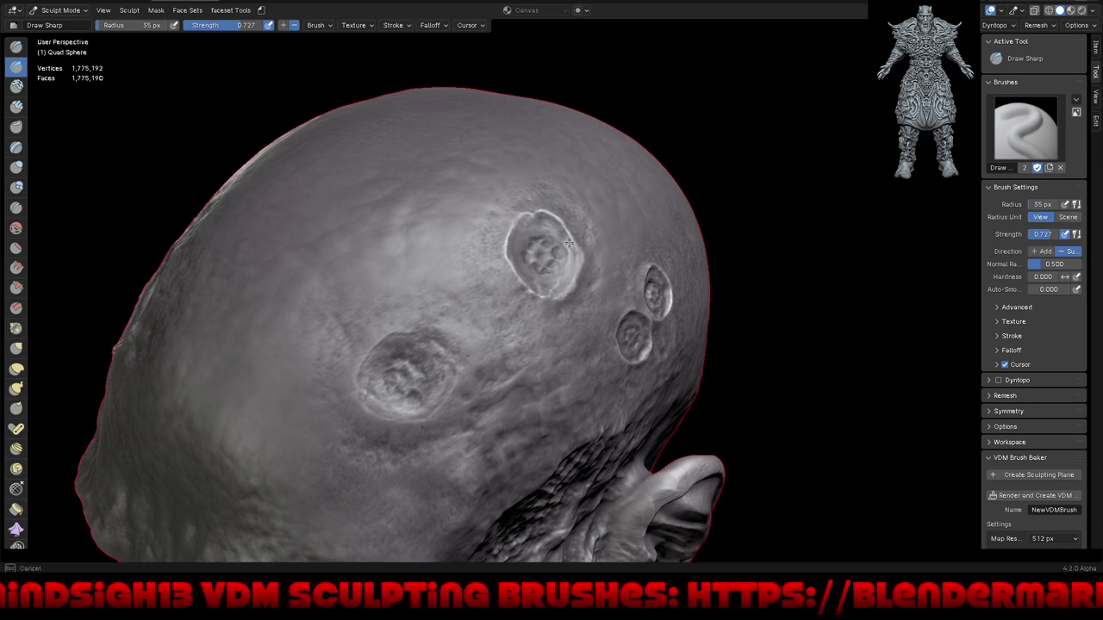
mouse_move(552, 291)
left_mouse_down()
mouse_move(523, 245)
mouse_move(512, 255)
mouse_move(525, 222)
mouse_move(525, 238)
left_mouse_up()
middle_click_drag(583, 253, 495, 254)
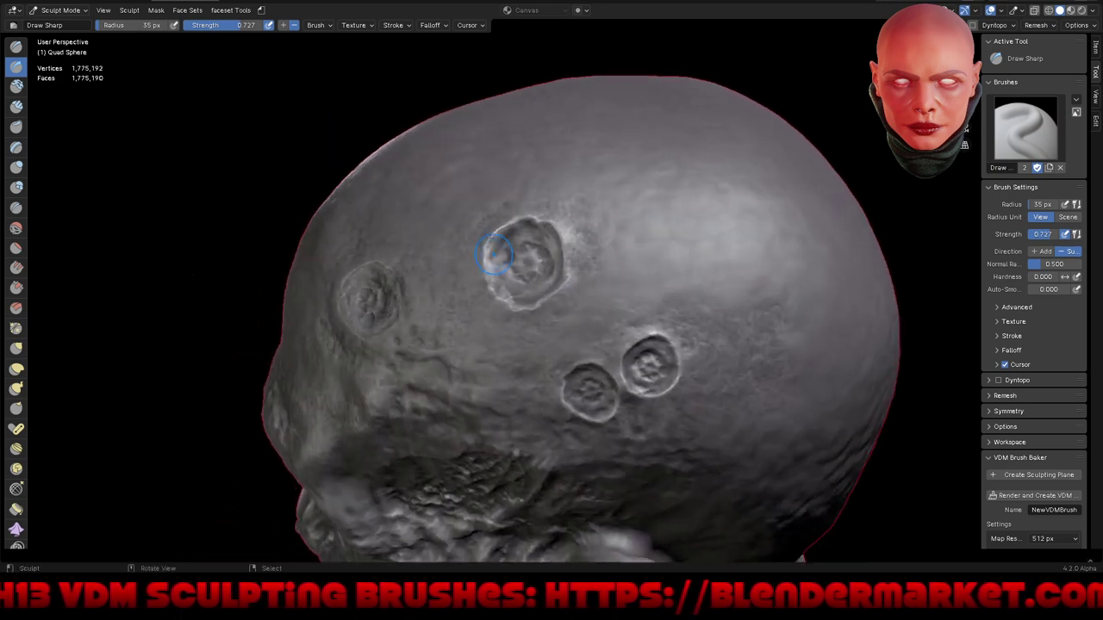
left_click_drag(495, 254, 506, 292)
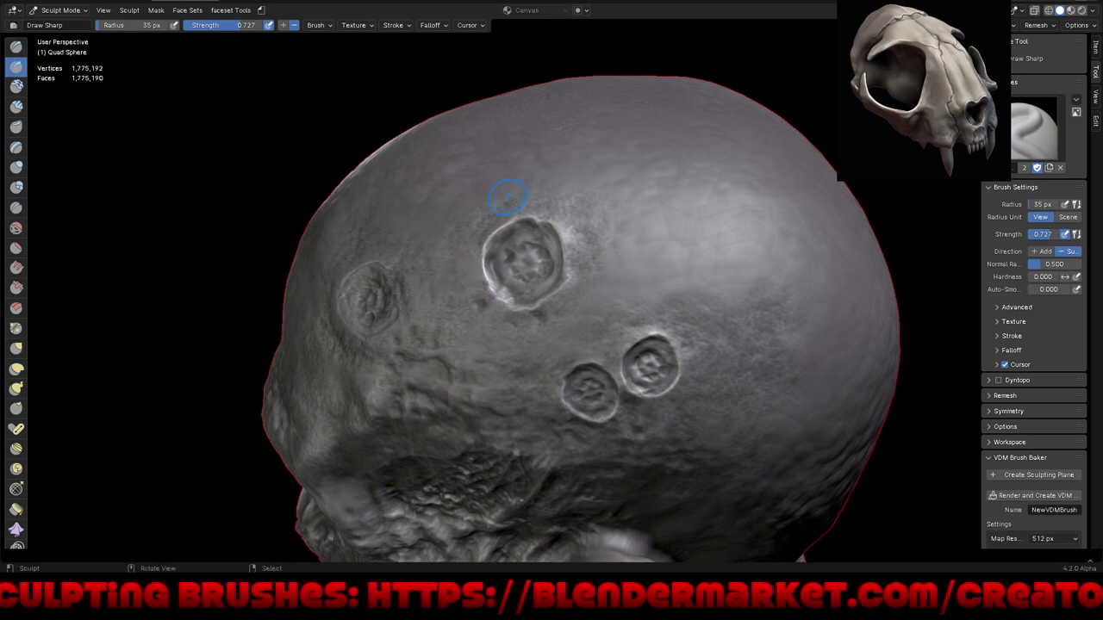
Step: Place small stamp marks beside the upper crater, then orbit to another side
left_click(509, 198)
left_click(524, 226)
left_click_drag(525, 216, 525, 216)
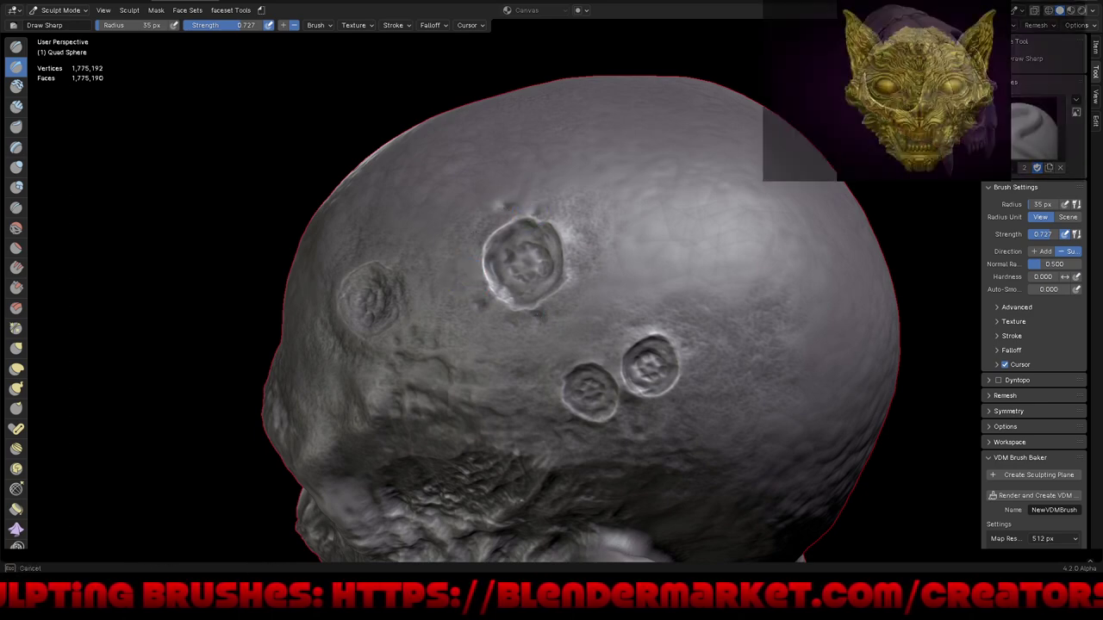
middle_click_drag(499, 297, 624, 289)
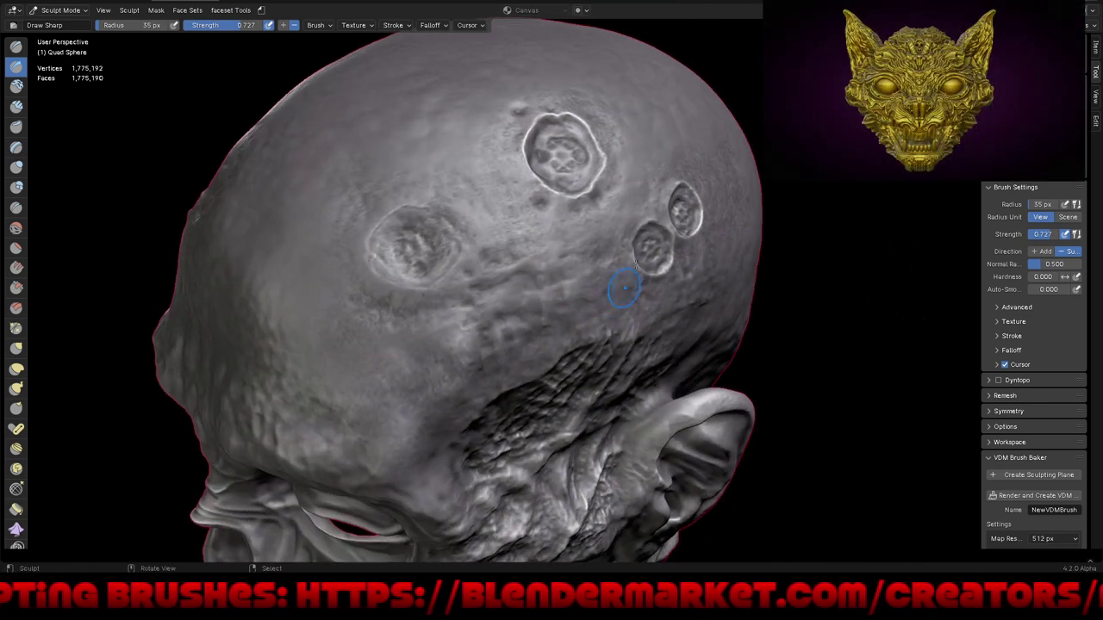
Step: Deepen the left crater and sharpen its rim, then zoom out to view the face
left_click_drag(451, 237, 454, 233)
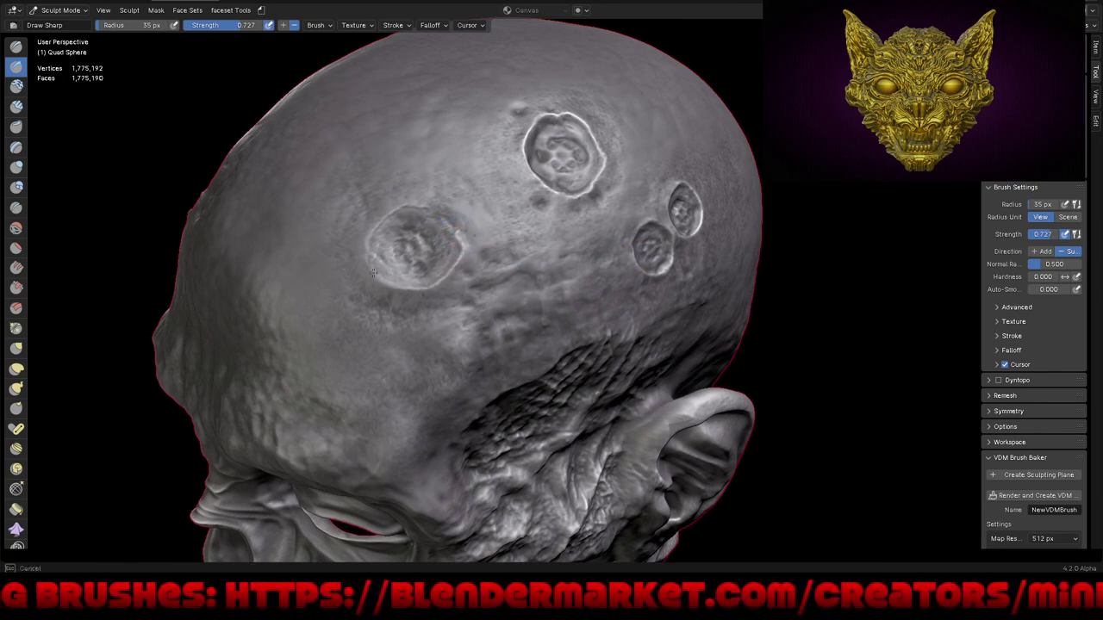
mouse_move(376, 256)
left_mouse_down()
mouse_move(381, 273)
mouse_move(413, 285)
left_mouse_up()
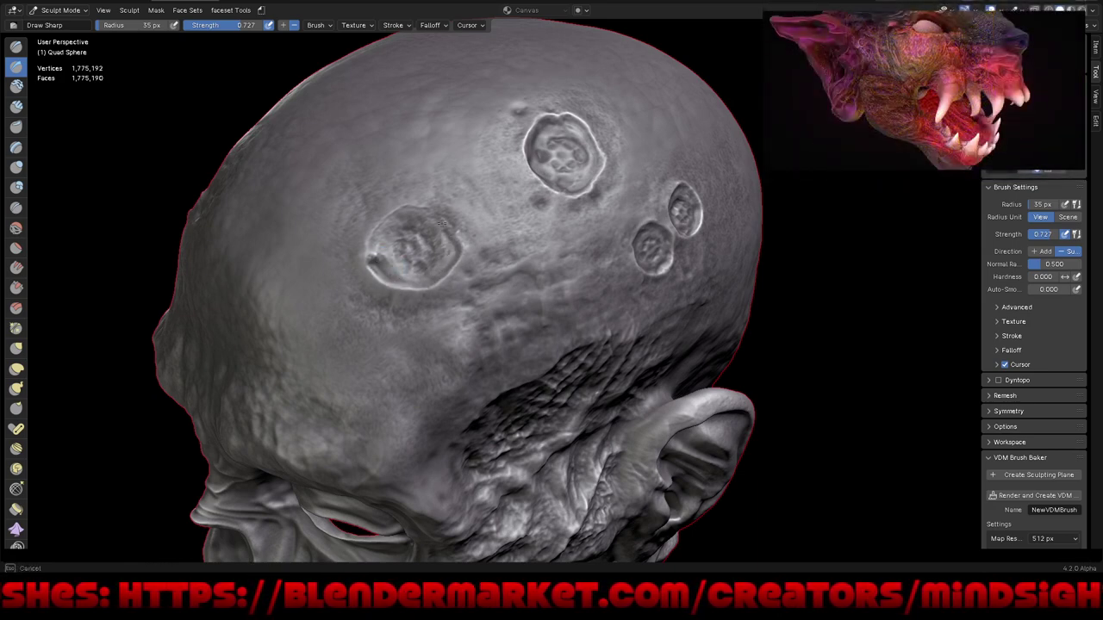
mouse_move(438, 226)
left_mouse_down()
mouse_move(417, 214)
mouse_move(422, 194)
mouse_move(371, 228)
mouse_move(417, 204)
left_mouse_up()
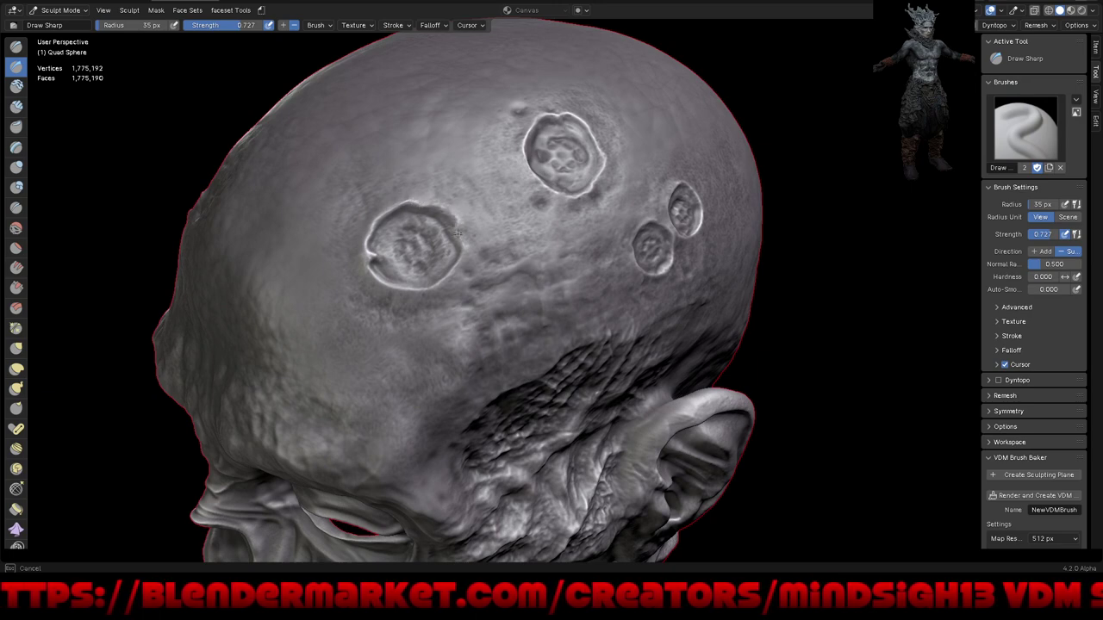
mouse_move(433, 205)
left_mouse_down()
mouse_move(394, 239)
mouse_move(454, 228)
mouse_move(462, 241)
mouse_move(402, 238)
mouse_move(415, 266)
mouse_move(406, 224)
left_mouse_up()
mouse_move(432, 277)
left_mouse_down()
mouse_move(445, 252)
mouse_move(426, 229)
left_mouse_up()
scroll(422, 224, "down", 2)
scroll(506, 353, "down", 1)
middle_click_drag(507, 354, 492, 345)
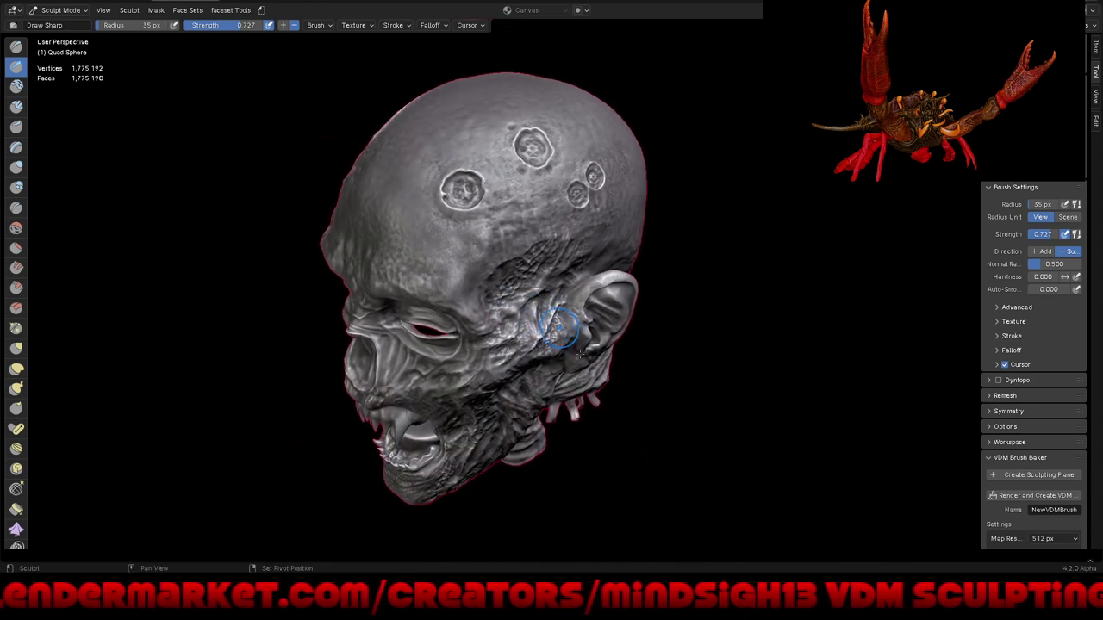
mouse_move(595, 424)
middle_mouse_down()
mouse_move(628, 401)
mouse_move(687, 398)
mouse_move(668, 408)
mouse_move(674, 389)
mouse_move(737, 365)
mouse_move(724, 361)
middle_mouse_up()
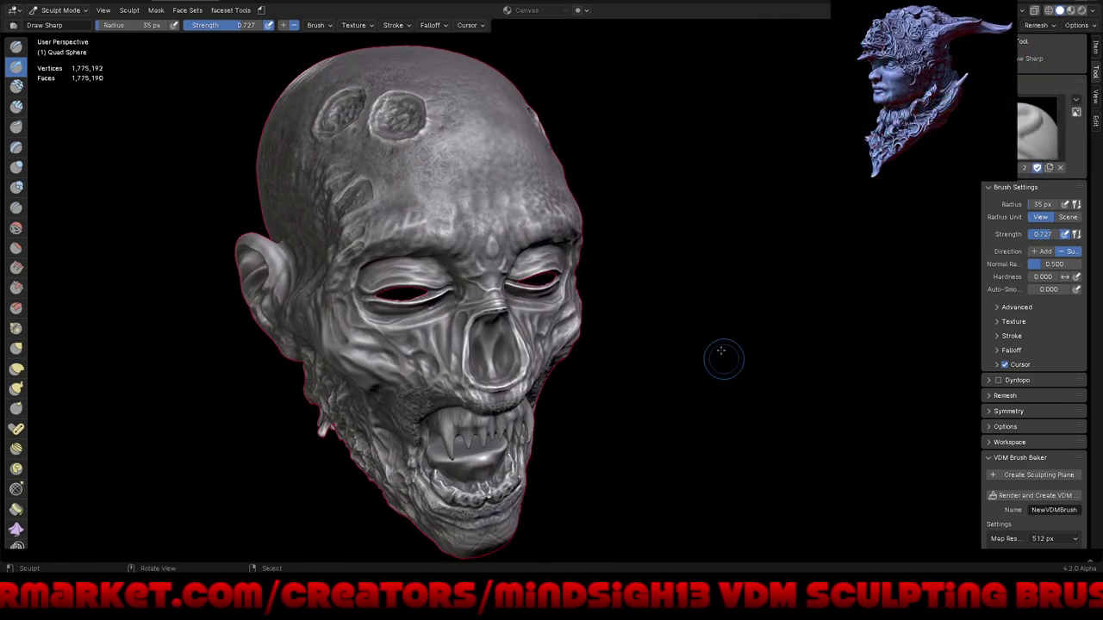
Step: Switch to the Chicken_Skin stamp and paint bumpy texture over and under the eyelids
key("q")
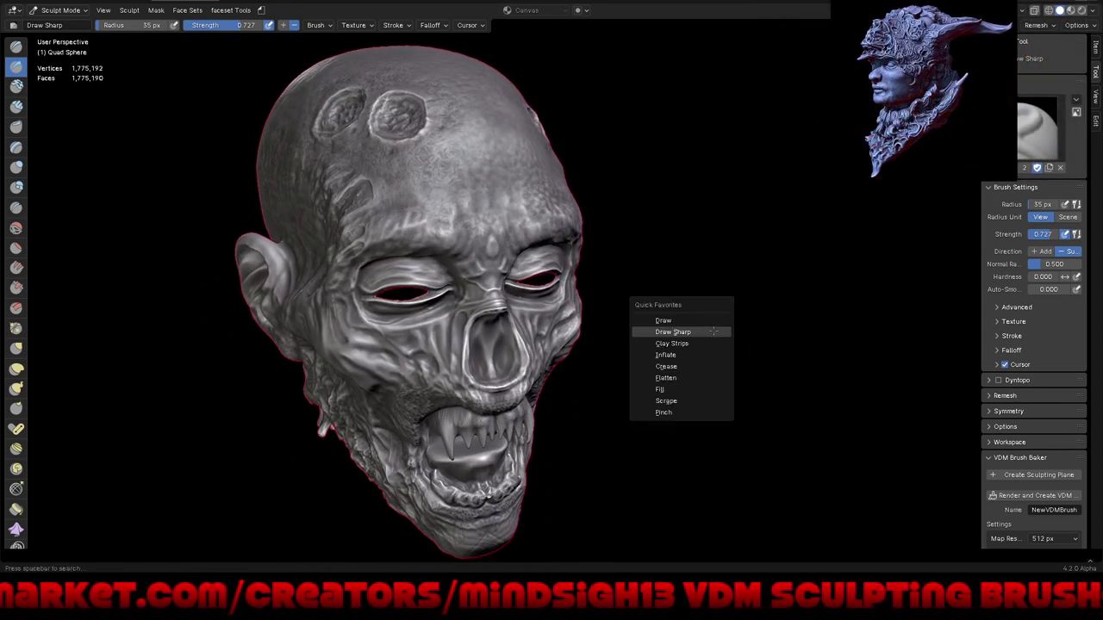
left_click(715, 322)
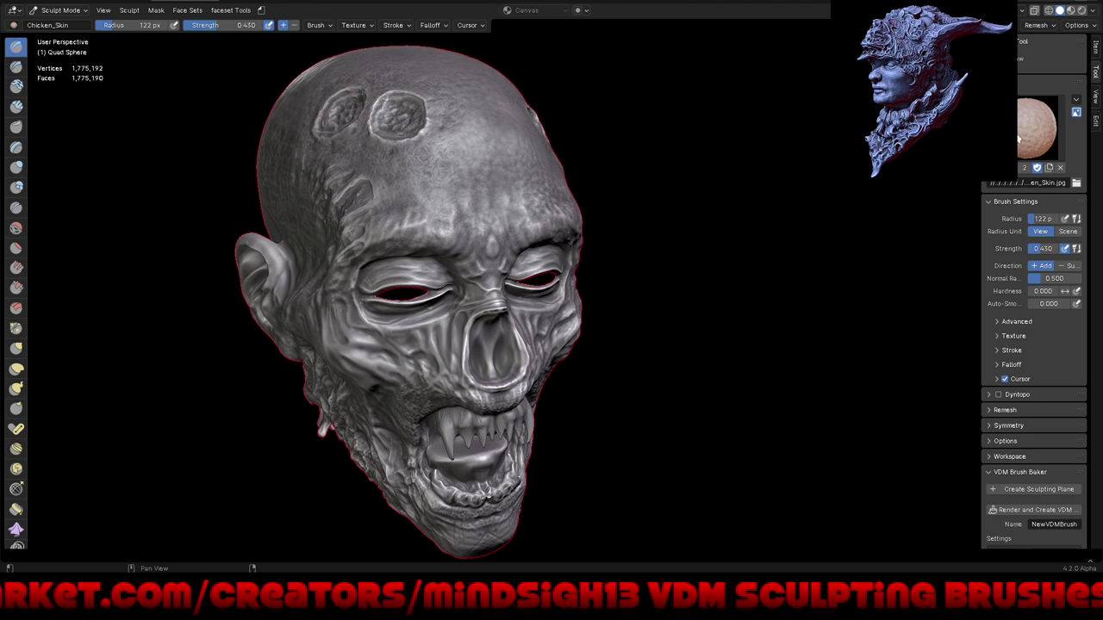
scroll(515, 264, "up", 3)
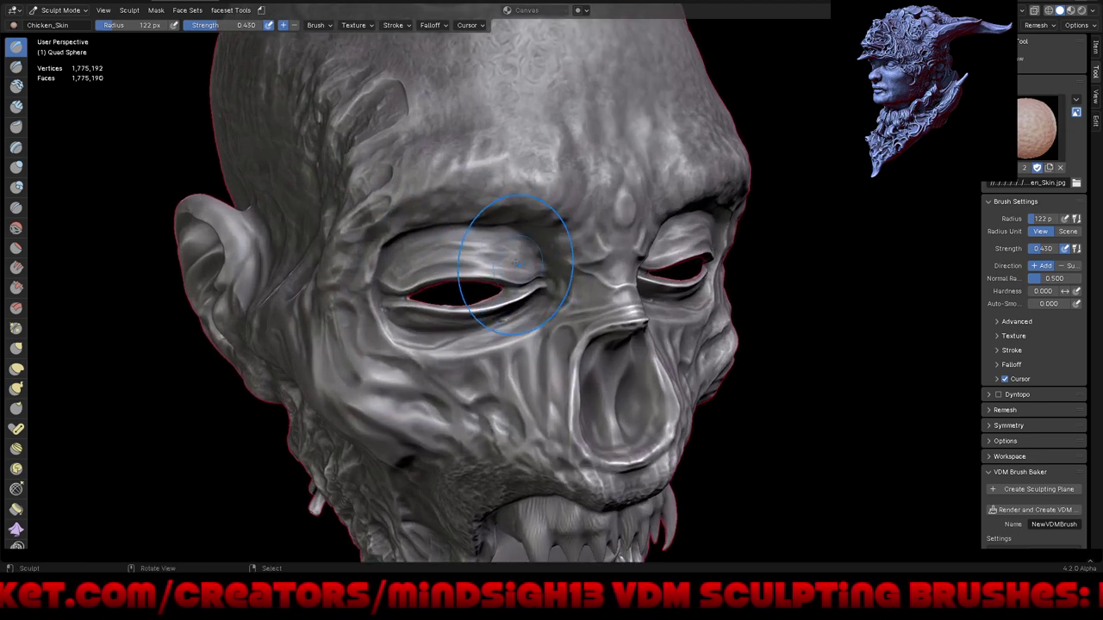
scroll(515, 264, "up", 2)
scroll(303, 283, "up", 1)
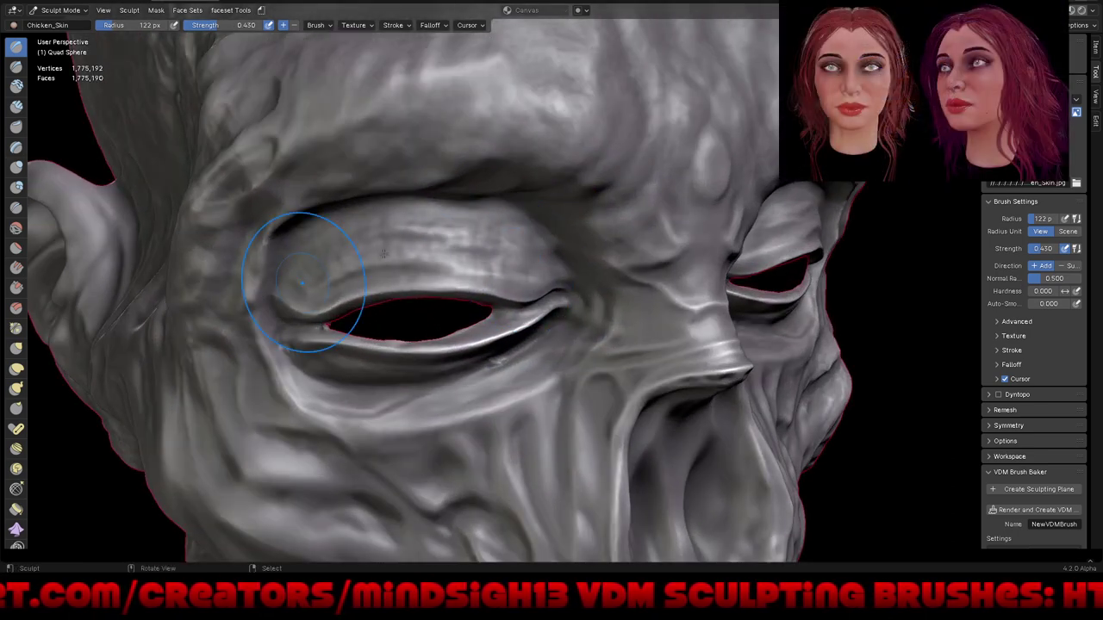
mouse_move(384, 253)
left_mouse_down()
mouse_move(330, 237)
mouse_move(358, 241)
left_mouse_up()
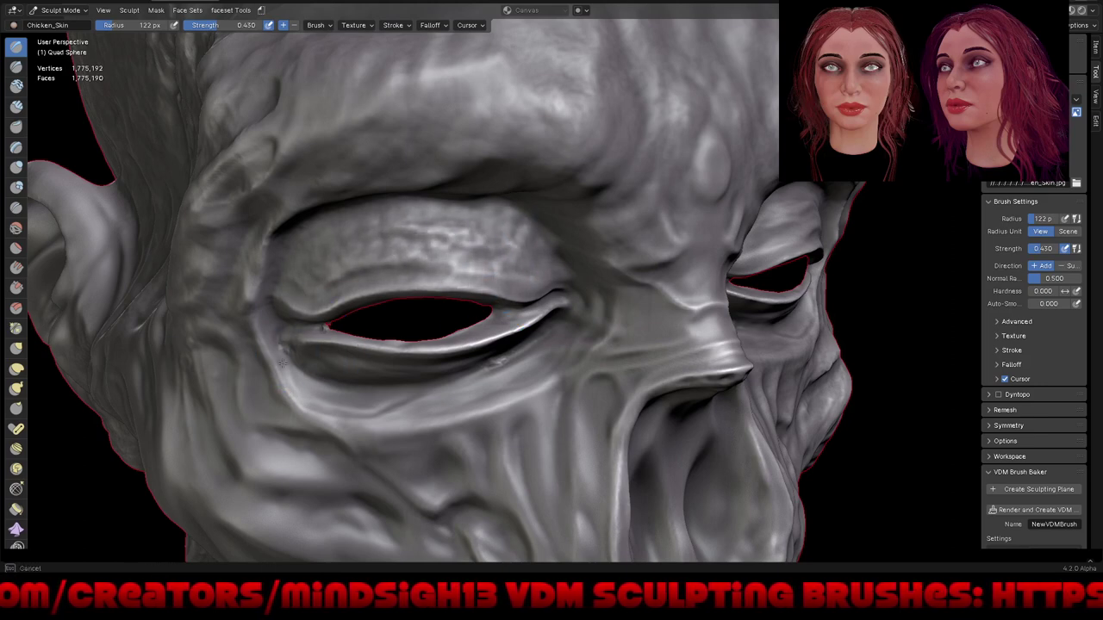
left_click_drag(355, 405, 547, 371)
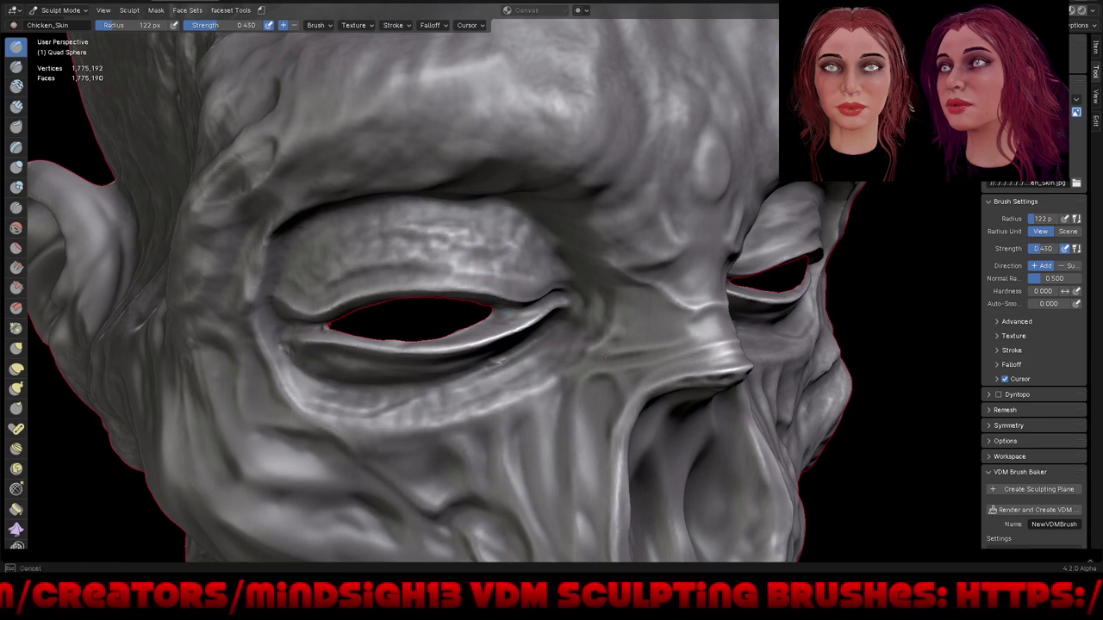
left_click_drag(660, 187, 649, 184)
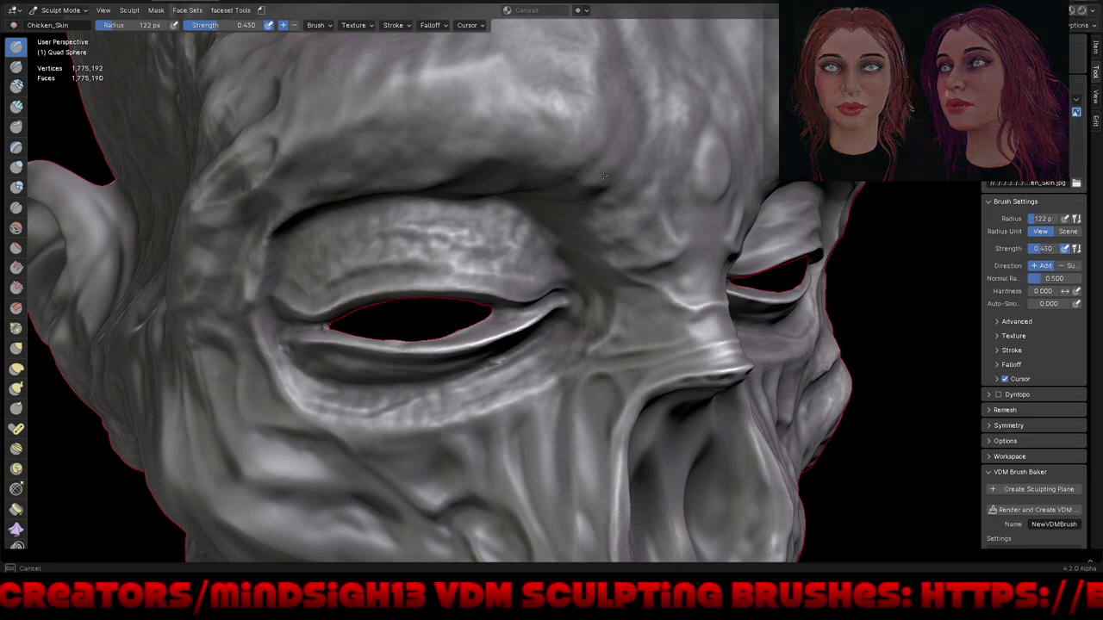
Step: Orbit and zoom around the head to review the new chicken-skin texture
mouse_move(403, 224)
middle_mouse_down("ctrl")
mouse_move(546, 430)
mouse_move(540, 374)
mouse_move(430, 370)
middle_mouse_up("ctrl")
mouse_move(615, 336)
middle_mouse_down()
mouse_move(591, 366)
mouse_move(647, 362)
middle_mouse_up()
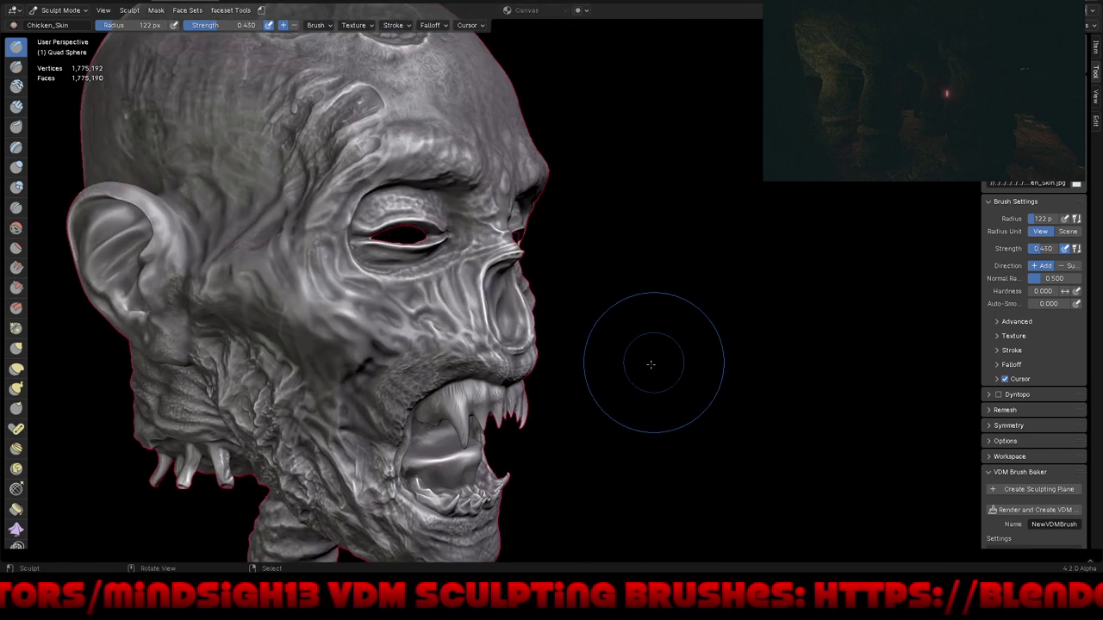
mouse_move(583, 328)
middle_mouse_down()
mouse_move(714, 382)
mouse_move(456, 319)
middle_mouse_up()
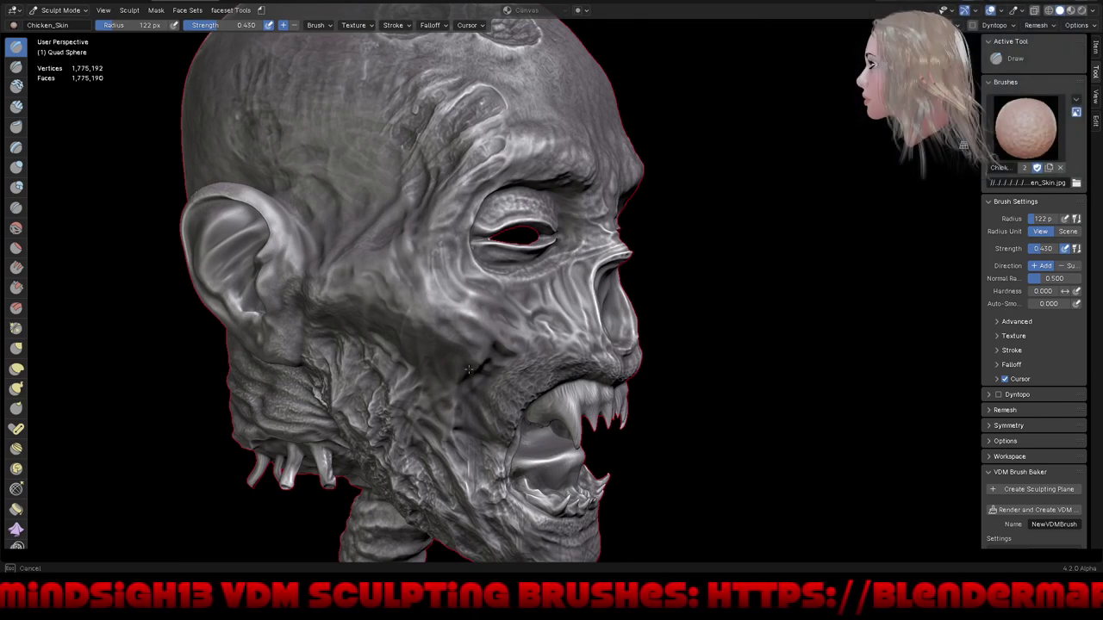
scroll(468, 369, "up", 2)
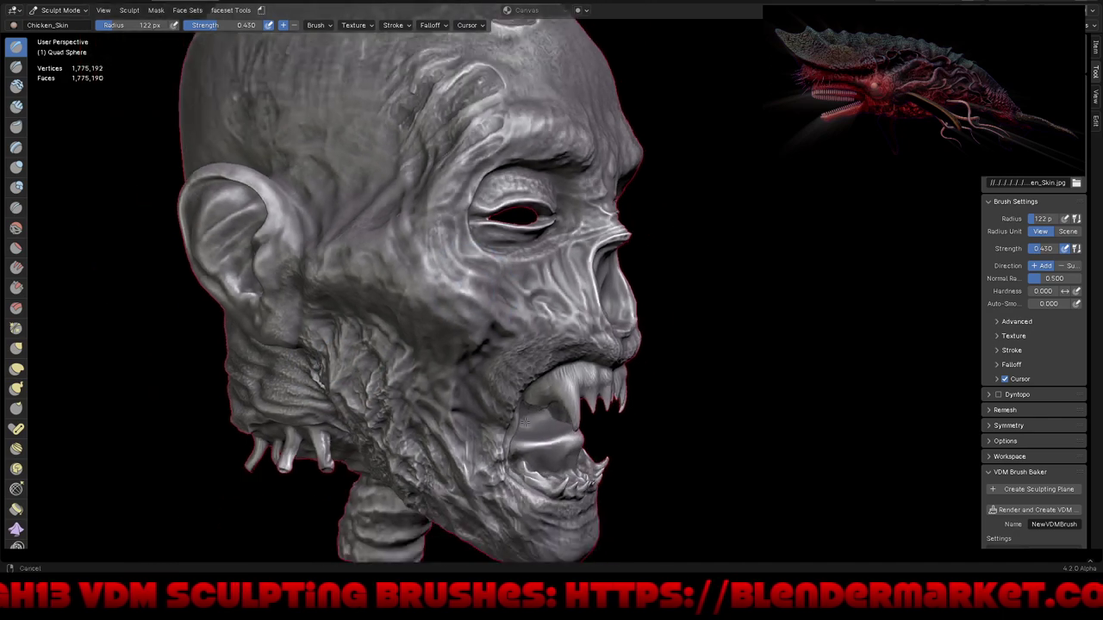
scroll(284, 387, "down", 3)
mouse_move(283, 388)
middle_mouse_down()
mouse_move(673, 424)
mouse_move(593, 303)
mouse_move(729, 432)
mouse_move(698, 431)
mouse_move(705, 438)
mouse_move(689, 414)
middle_mouse_up()
scroll(702, 405, "up", 2)
scroll(593, 304, "down", 3)
scroll(690, 414, "up", 3)
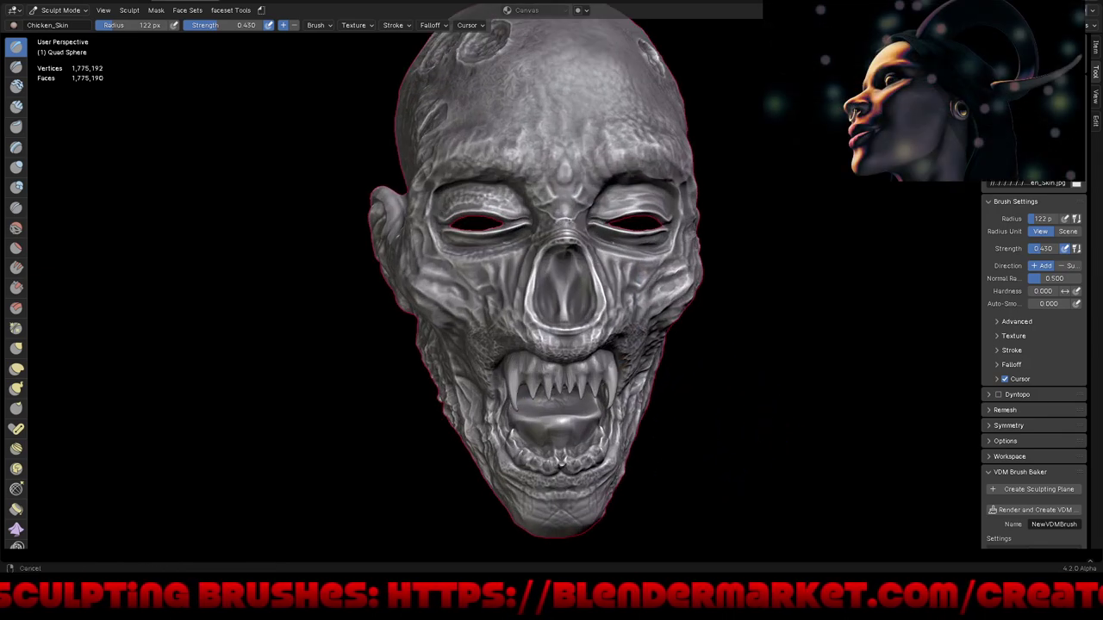
scroll(690, 414, "up", 2)
Step: Stamp Flesh_Eater erosion over the nose and up its side, then inspect the face
left_click(1038, 193)
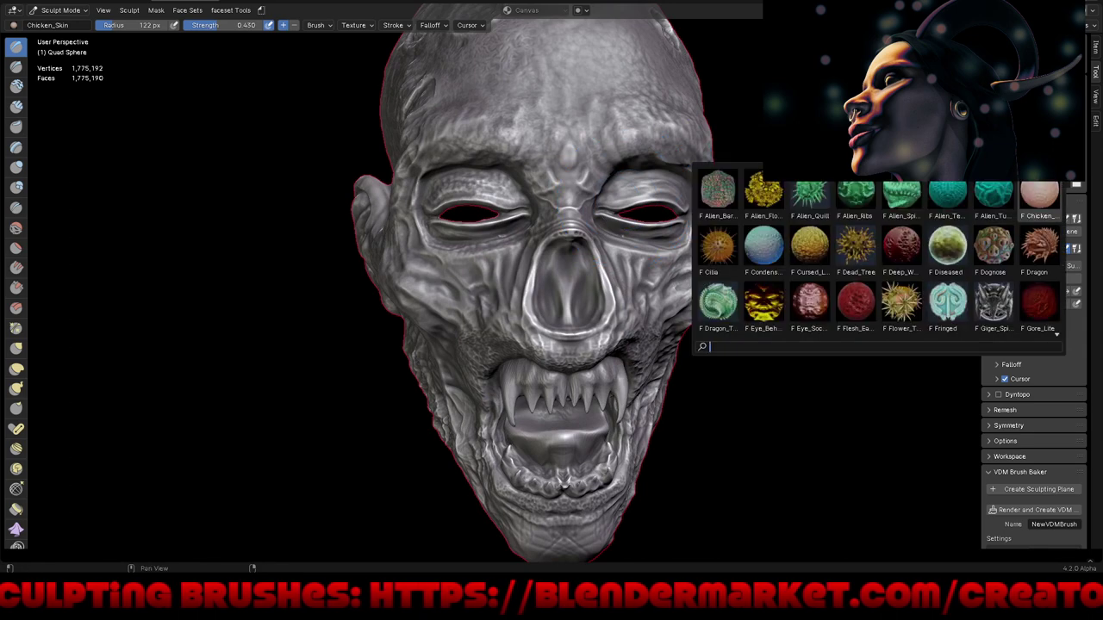
left_click(858, 300)
scroll(551, 259, "up", 2)
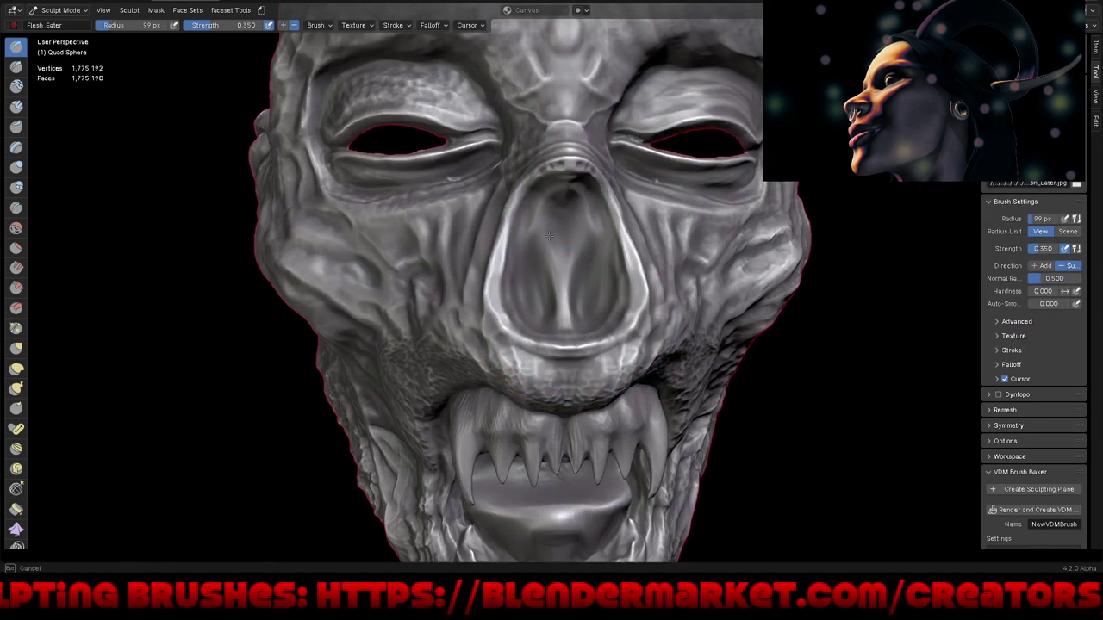
mouse_move(552, 207)
left_mouse_down()
mouse_move(539, 241)
mouse_move(489, 256)
mouse_move(568, 181)
mouse_move(545, 321)
mouse_move(590, 317)
left_mouse_up()
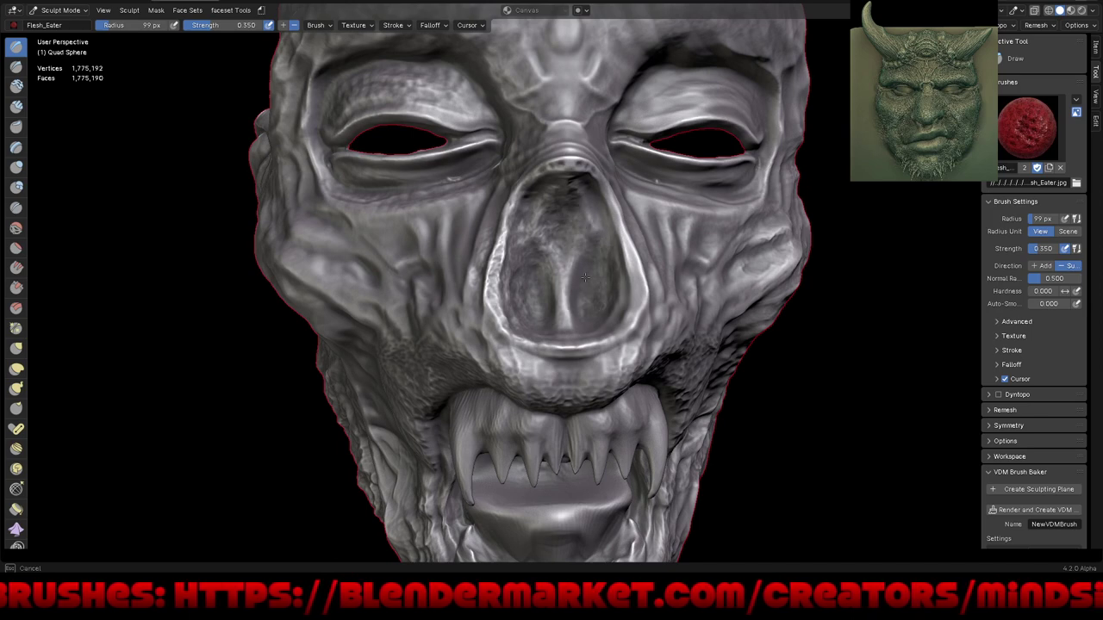
mouse_move(586, 277)
left_mouse_down()
mouse_move(602, 274)
mouse_move(621, 242)
left_mouse_up()
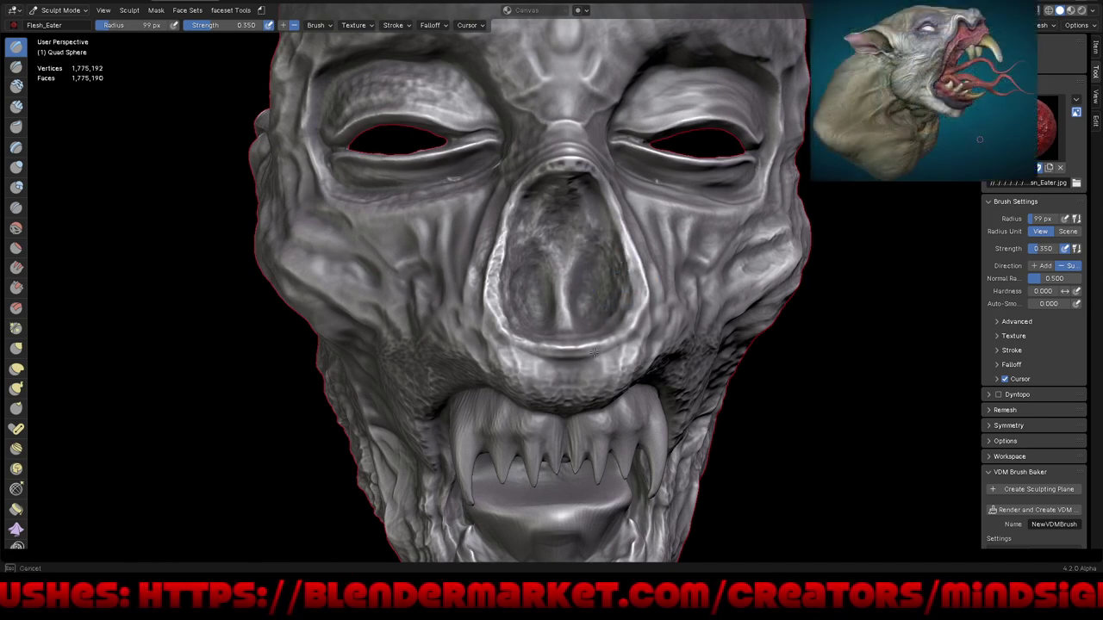
mouse_move(620, 270)
middle_mouse_down("ctrl")
mouse_move(607, 463)
mouse_move(869, 462)
mouse_move(951, 437)
middle_mouse_up("ctrl")
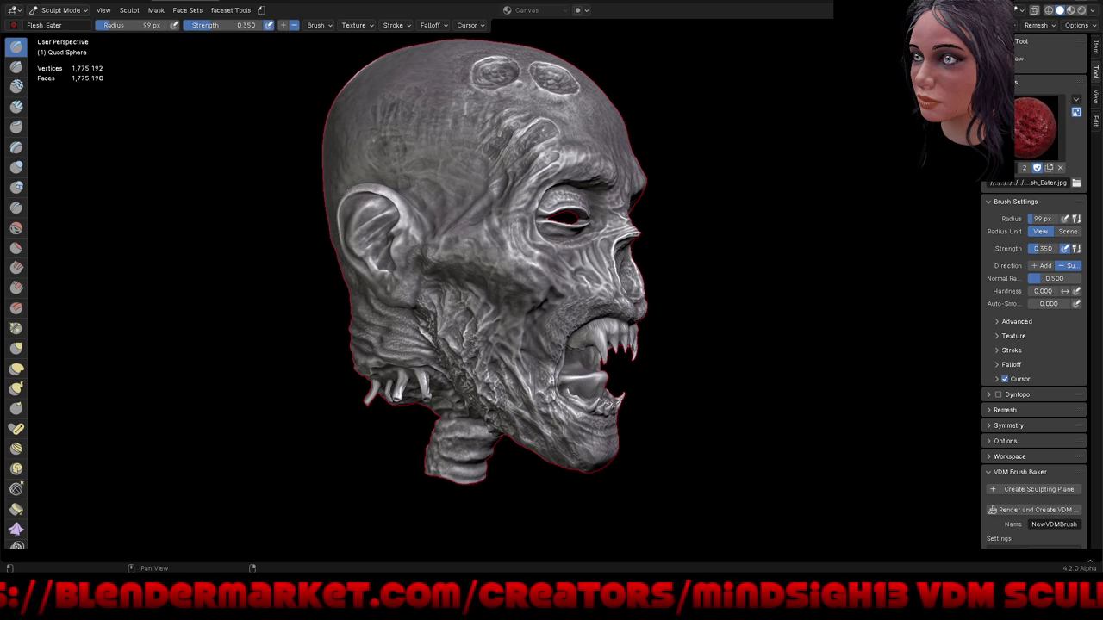
middle_click_drag(684, 264, 655, 274)
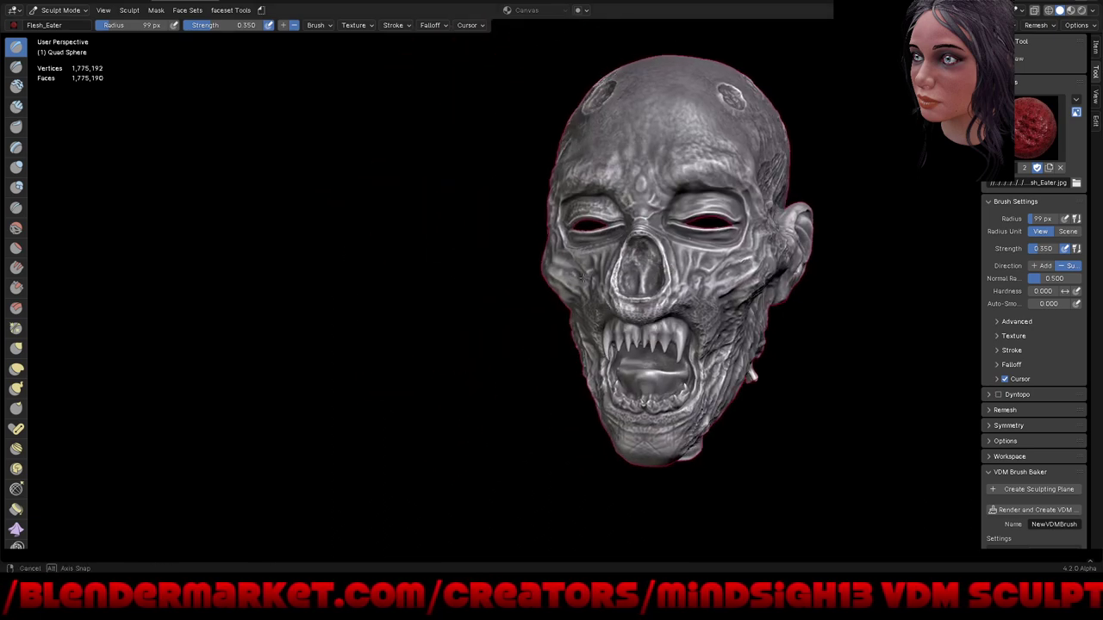
mouse_move(850, 298)
middle_mouse_down()
mouse_move(751, 333)
mouse_move(580, 196)
mouse_move(471, 197)
middle_mouse_up()
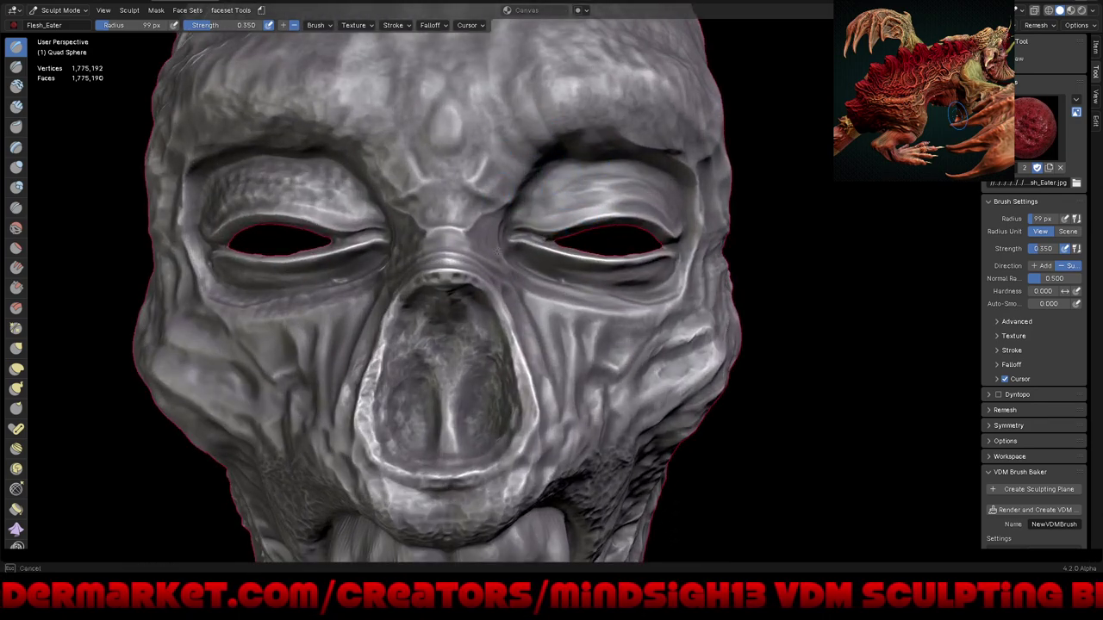
middle_click_drag(497, 273, 517, 266)
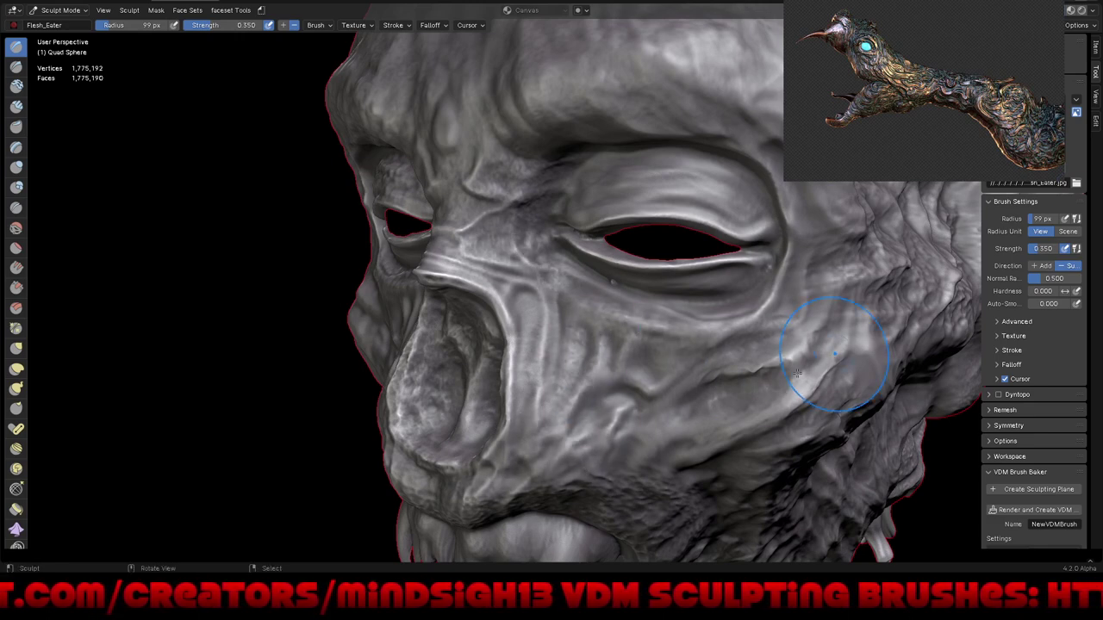
Step: Streak Flesh_Eater erosion across the cheek below the eye and down the jaw side
left_click_drag(778, 366, 757, 370)
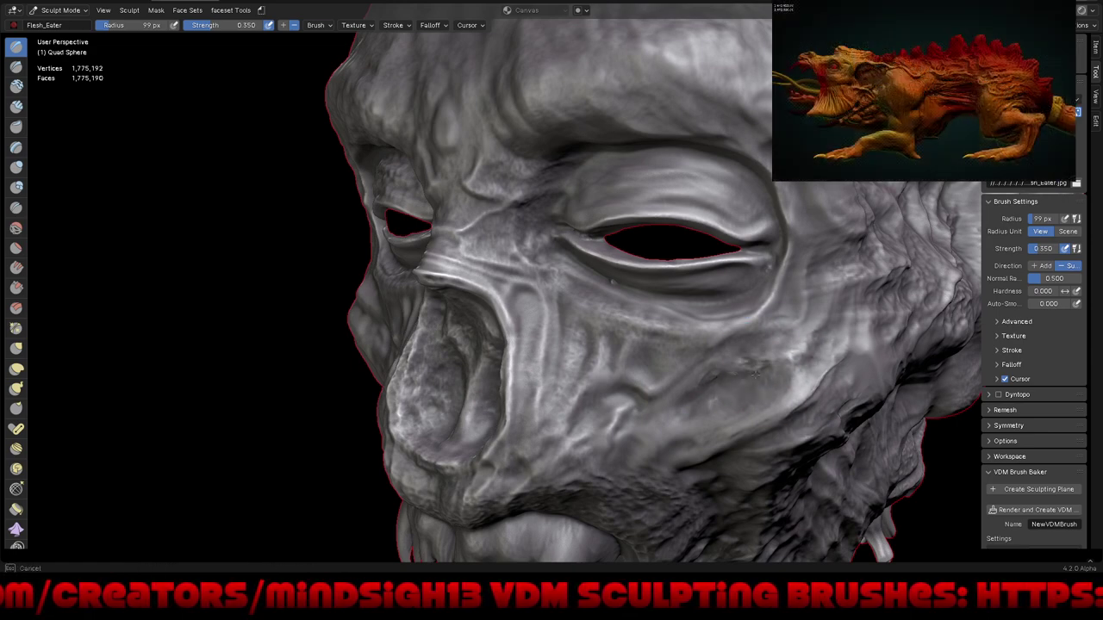
mouse_move(647, 464)
left_mouse_down()
mouse_move(767, 387)
mouse_move(683, 468)
left_mouse_up()
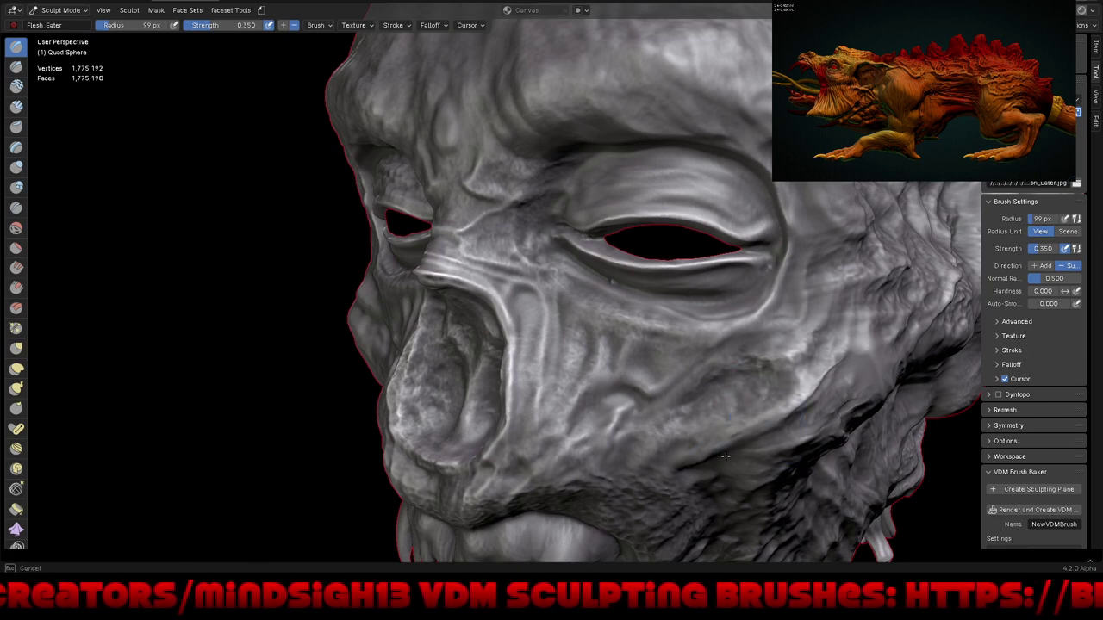
middle_click_drag(788, 456, 677, 344)
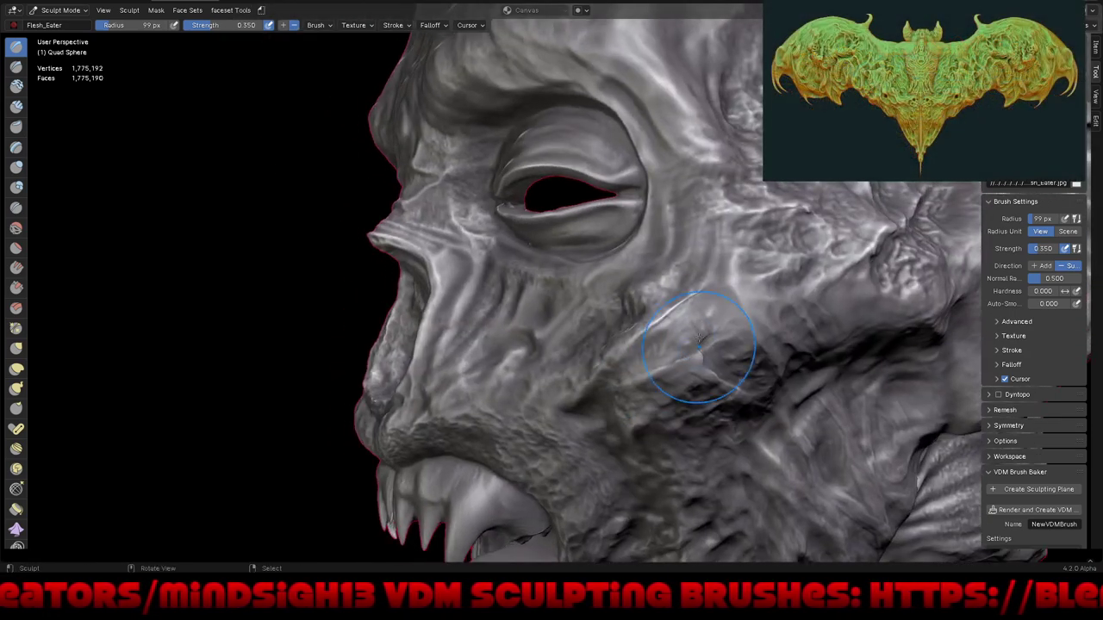
mouse_move(708, 322)
left_mouse_down()
mouse_move(714, 357)
mouse_move(701, 338)
mouse_move(646, 351)
left_mouse_up()
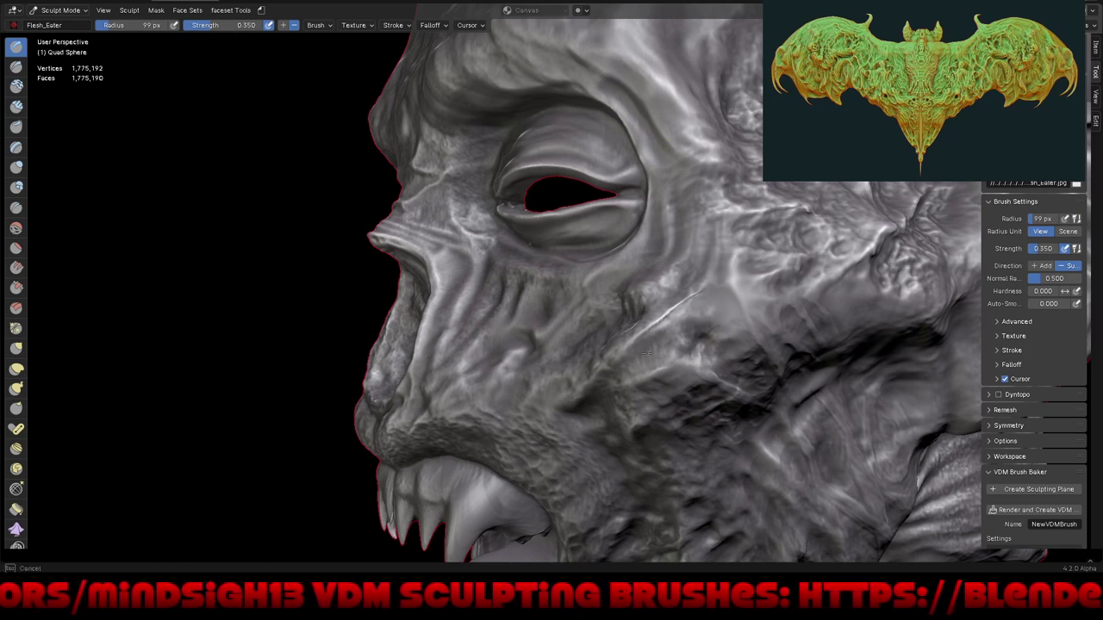
middle_click_drag(689, 298, 709, 296)
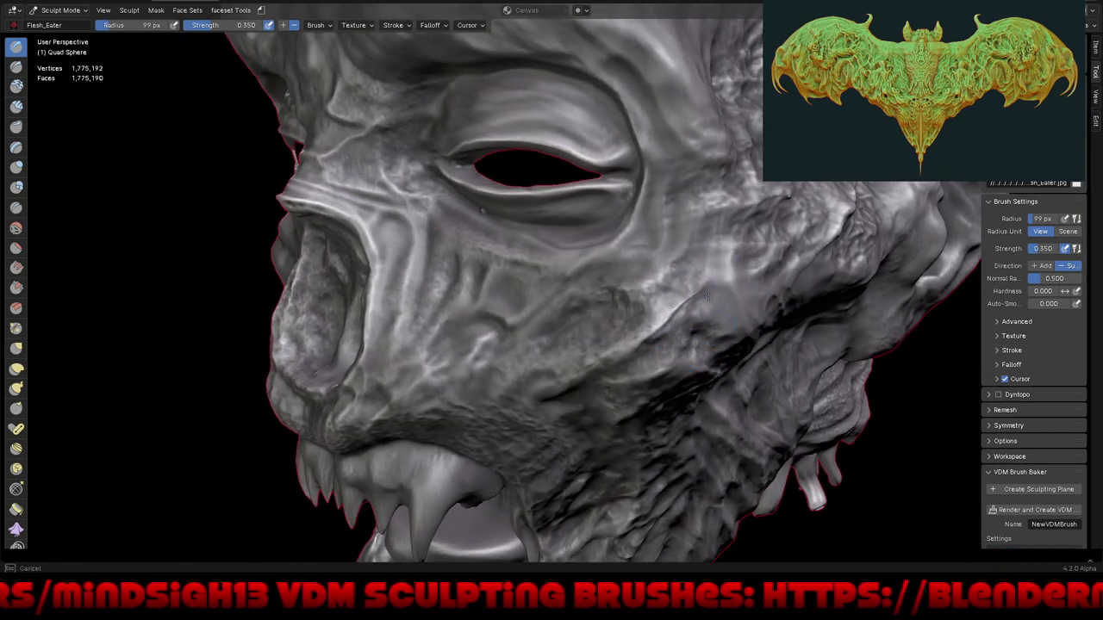
mouse_move(675, 300)
left_mouse_down()
mouse_move(704, 271)
mouse_move(632, 339)
mouse_move(648, 268)
mouse_move(621, 264)
left_mouse_up()
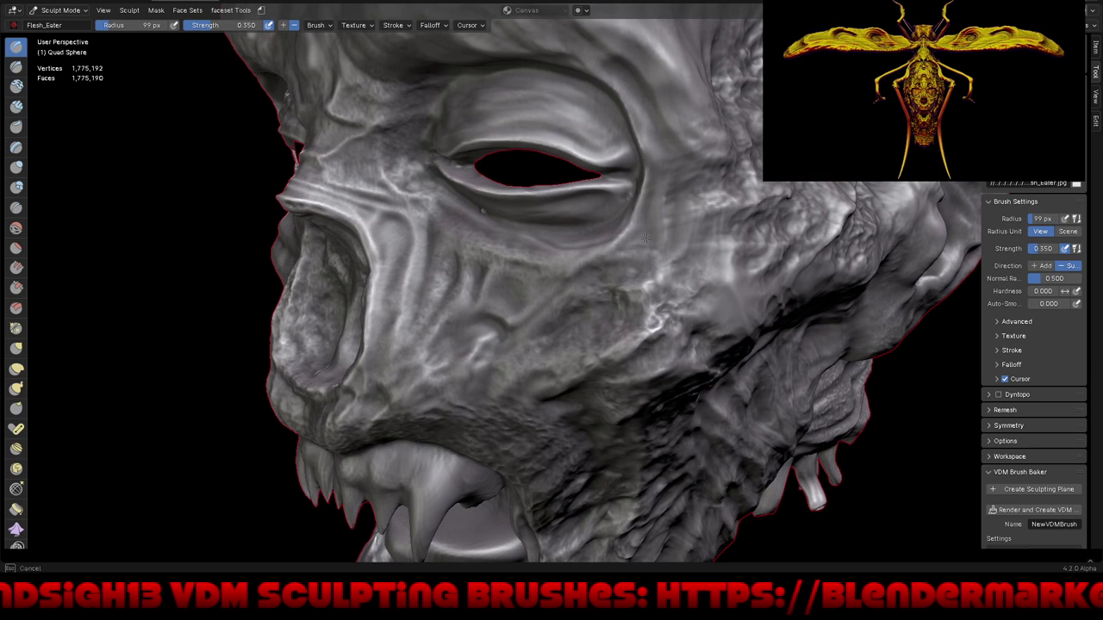
left_click_drag(713, 250, 746, 326)
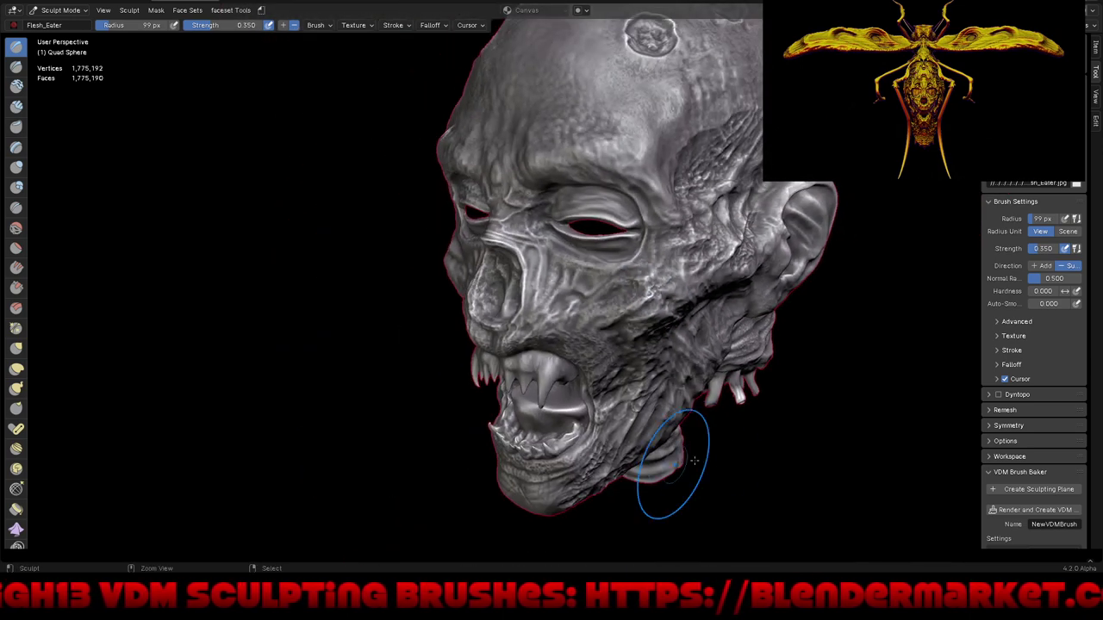
mouse_move(737, 390)
middle_mouse_down()
mouse_move(805, 388)
mouse_move(783, 478)
mouse_move(832, 424)
mouse_move(707, 438)
middle_mouse_up()
middle_click_drag(620, 336, 637, 267)
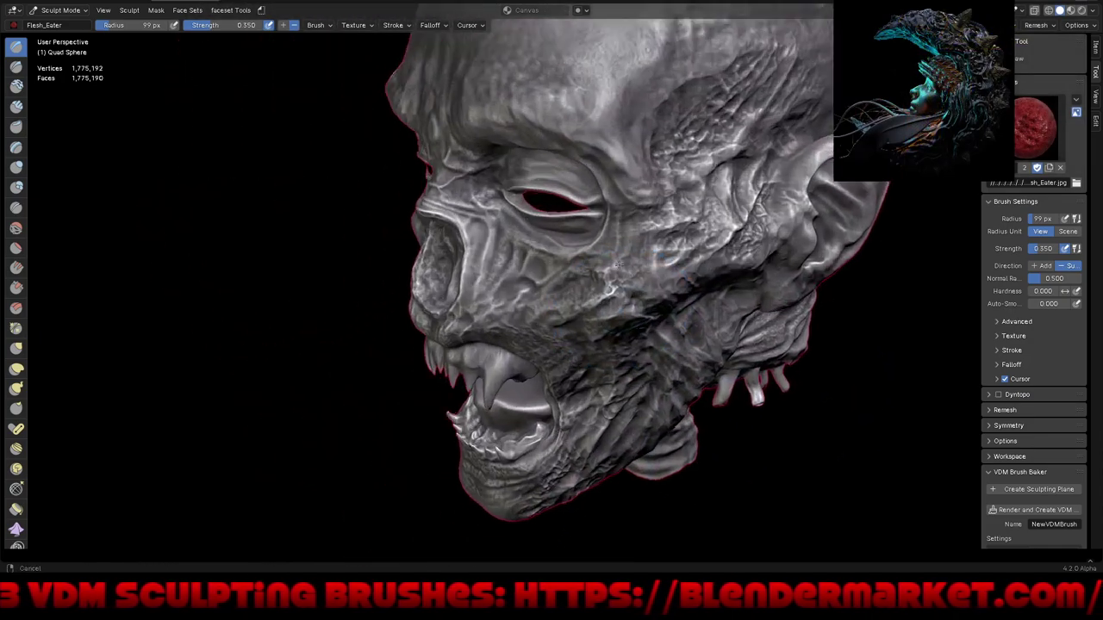
scroll(637, 263, "up", 2)
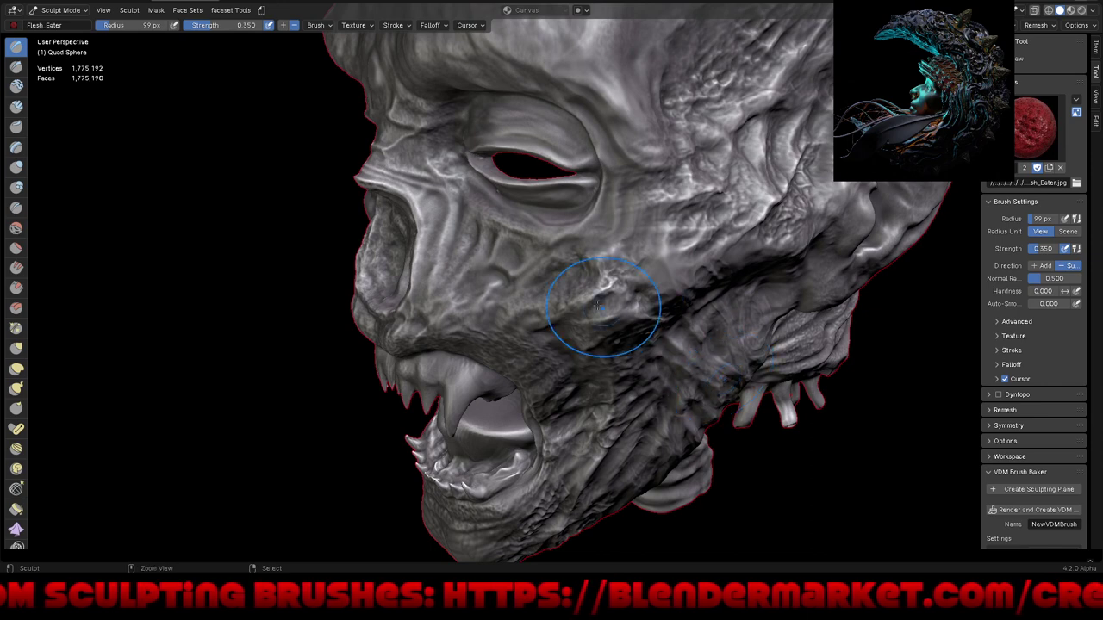
mouse_move(586, 307)
middle_mouse_down()
mouse_move(569, 267)
mouse_move(591, 261)
middle_mouse_up()
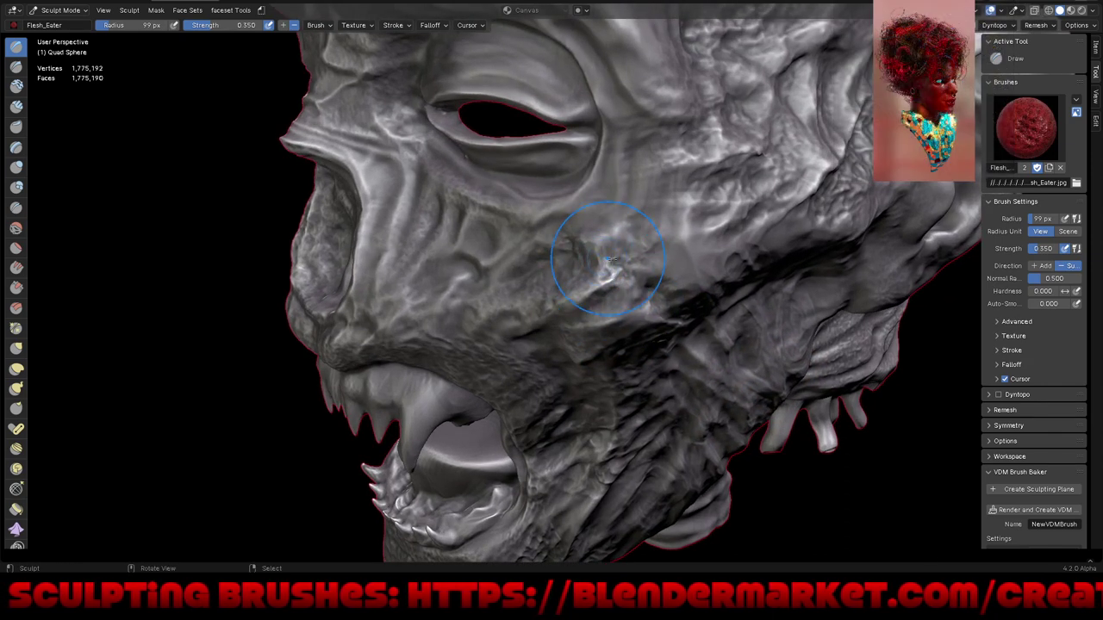
Step: Fill a patch on the eroded cheek with Fill/Deepen, then turn the head frontal
key("shift+space")
left_click(567, 351)
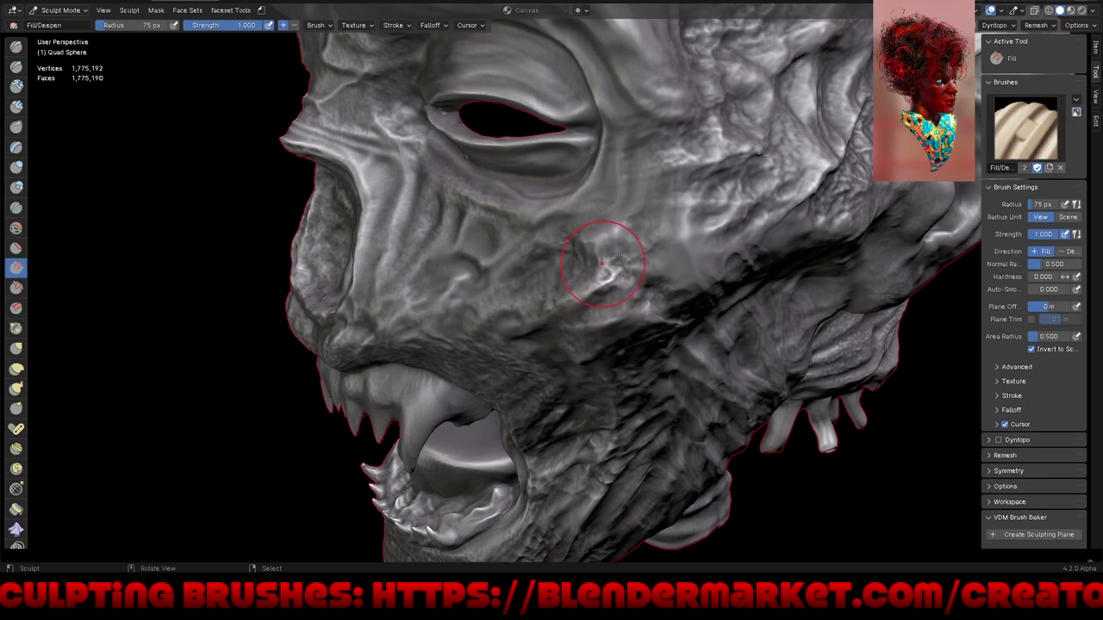
left_click_drag(625, 269, 580, 297)
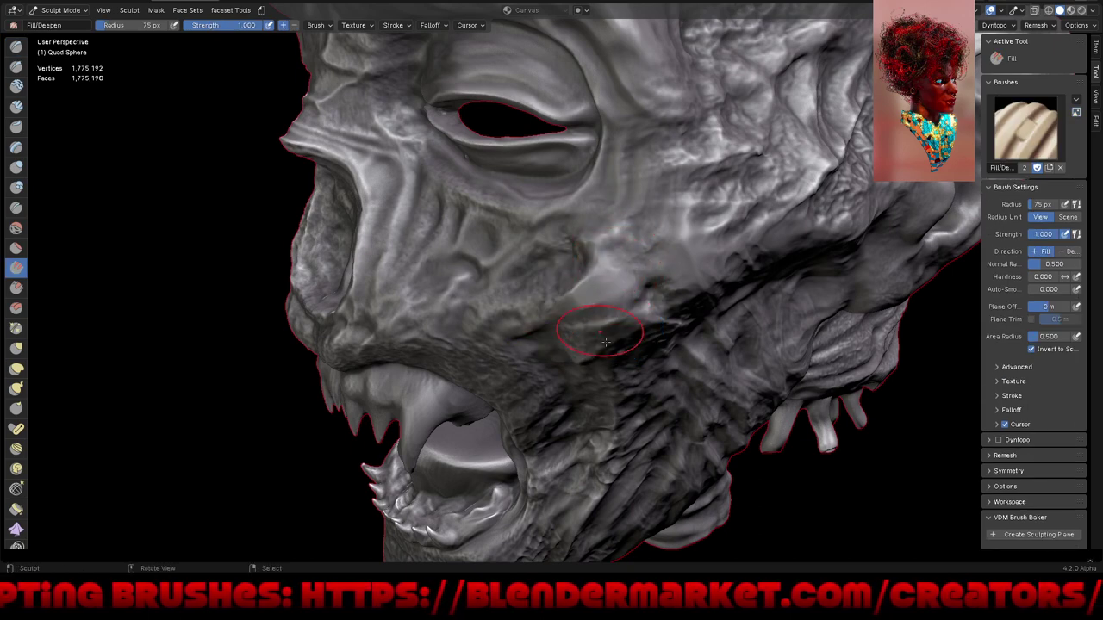
middle_click_drag(529, 333, 665, 333)
scroll(638, 328, "down", 5)
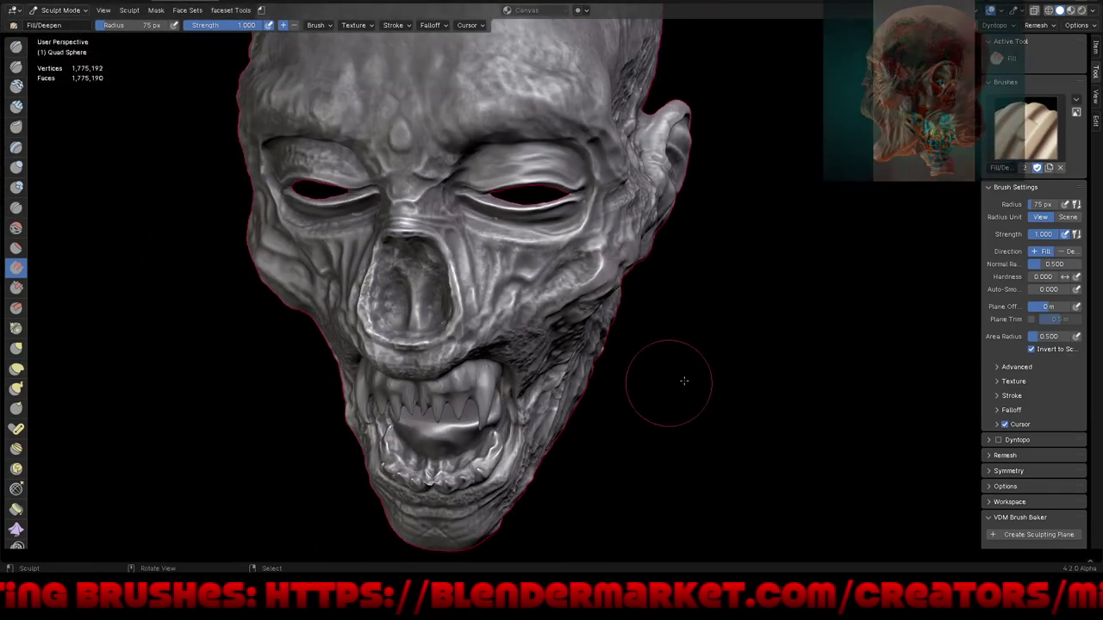
mouse_move(670, 382)
middle_mouse_down()
mouse_move(690, 371)
mouse_move(691, 300)
mouse_move(654, 343)
mouse_move(714, 337)
middle_mouse_up()
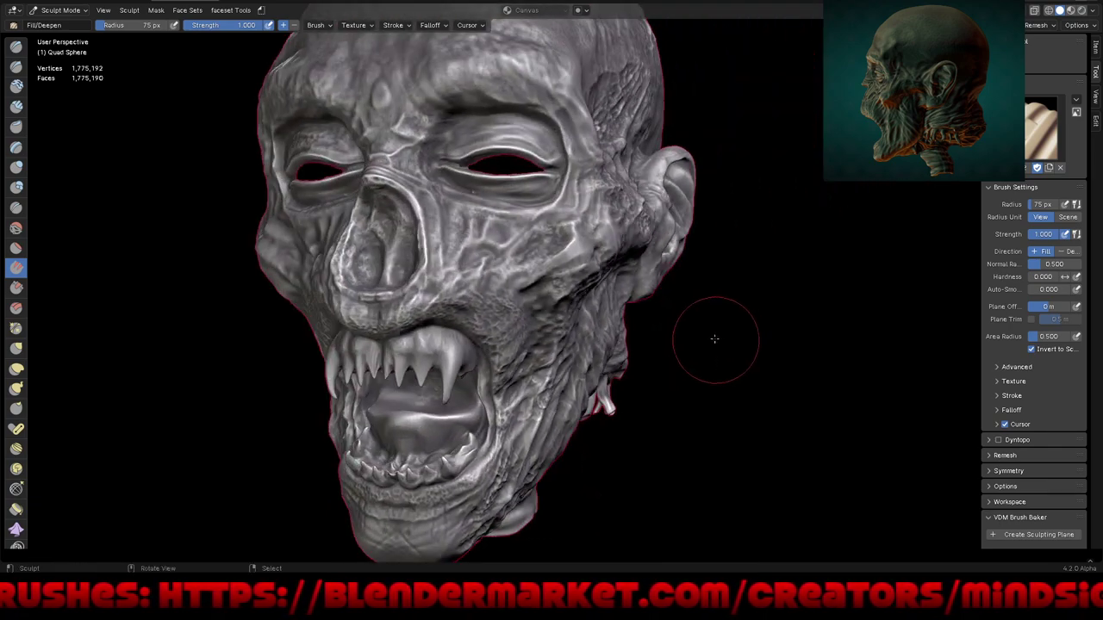
key("q")
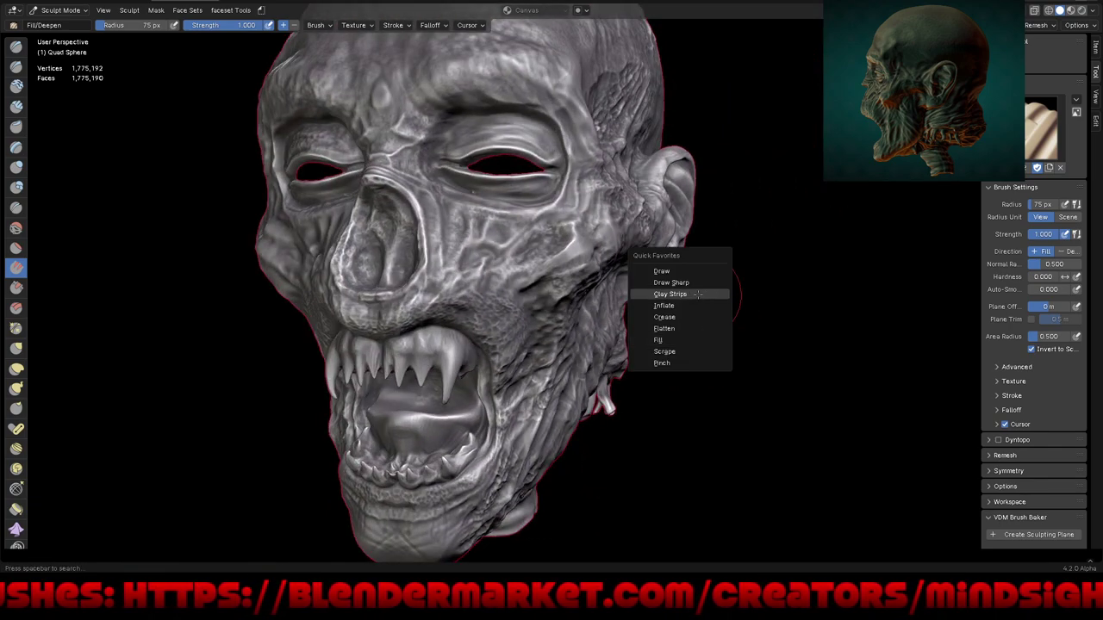
Step: Switch to Draw Sharp and carve sharp creases down the cheek
left_click(694, 284)
mouse_move(693, 284)
middle_mouse_down("ctrl")
mouse_move(578, 246)
mouse_move(576, 202)
middle_mouse_up("ctrl")
left_click_drag(580, 217, 564, 246)
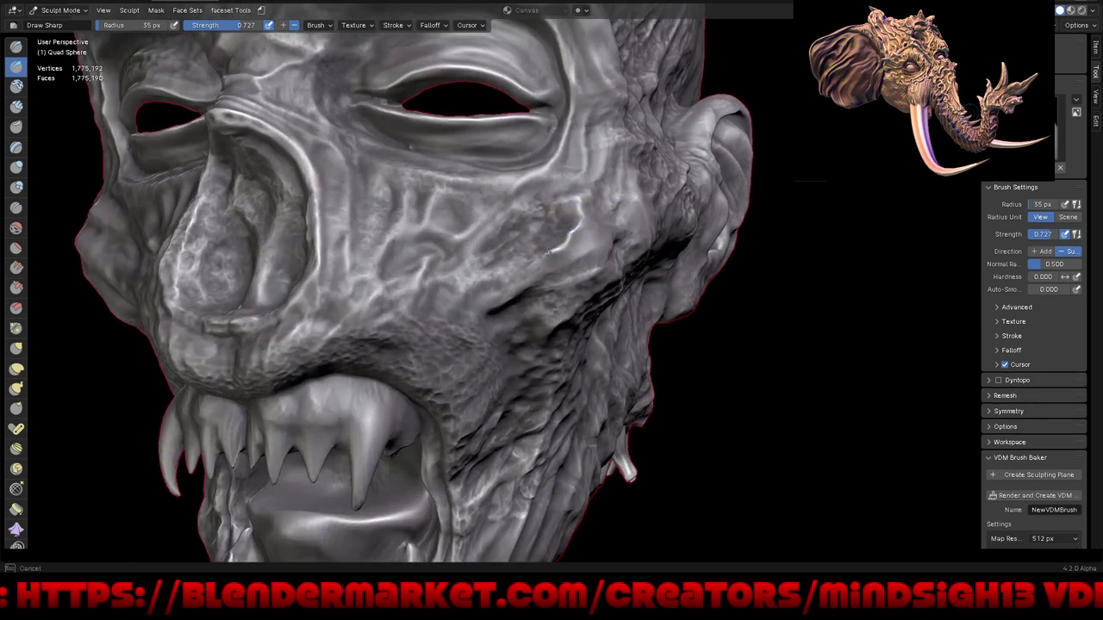
left_click_drag(544, 258, 550, 266)
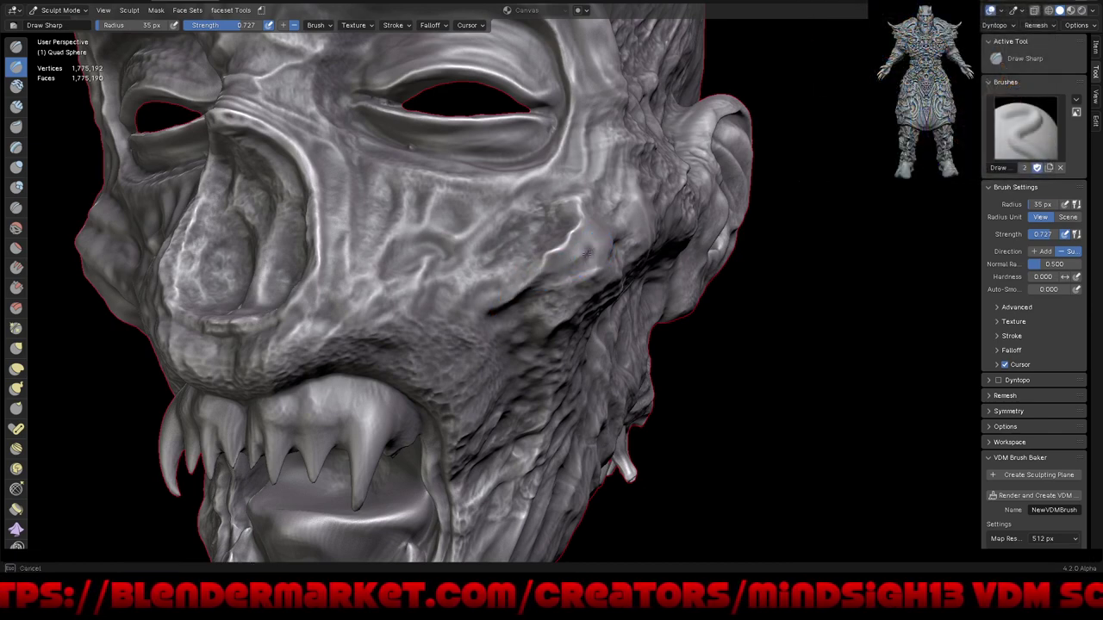
left_click_drag(583, 256, 547, 274)
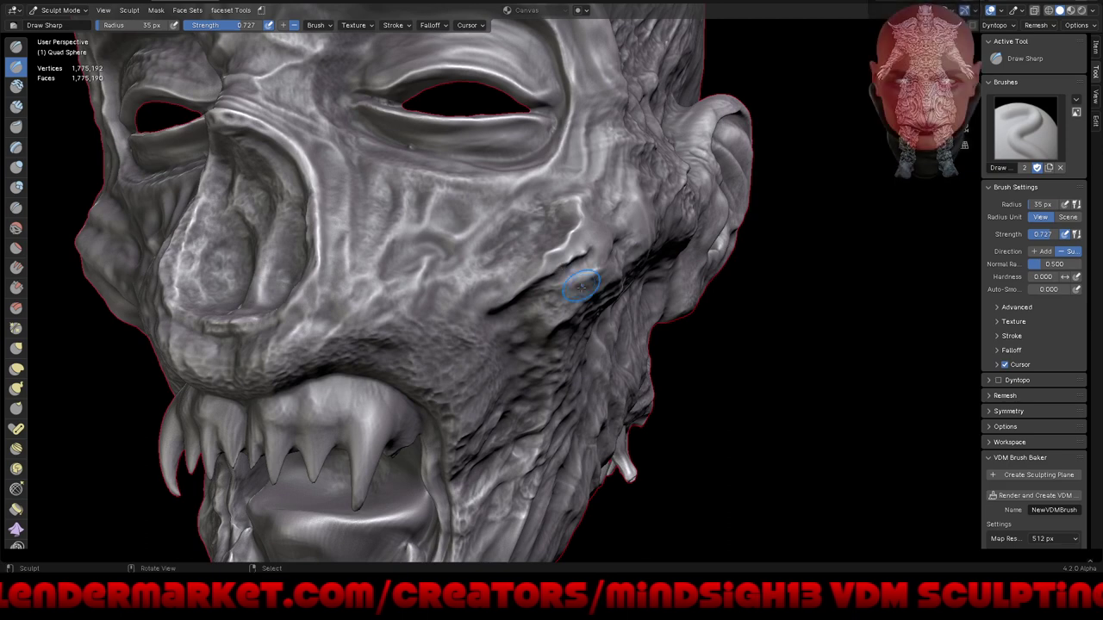
middle_click_drag(561, 268, 543, 285)
left_click_drag(541, 261, 472, 313)
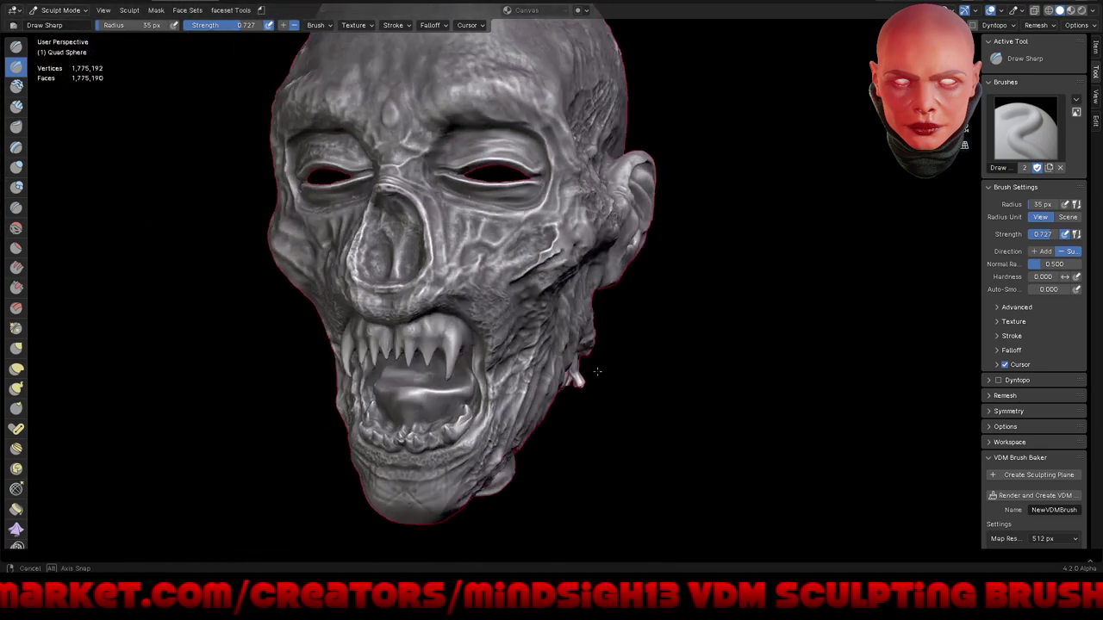
middle_click_drag(545, 242, 594, 349)
scroll(541, 241, "up", 5)
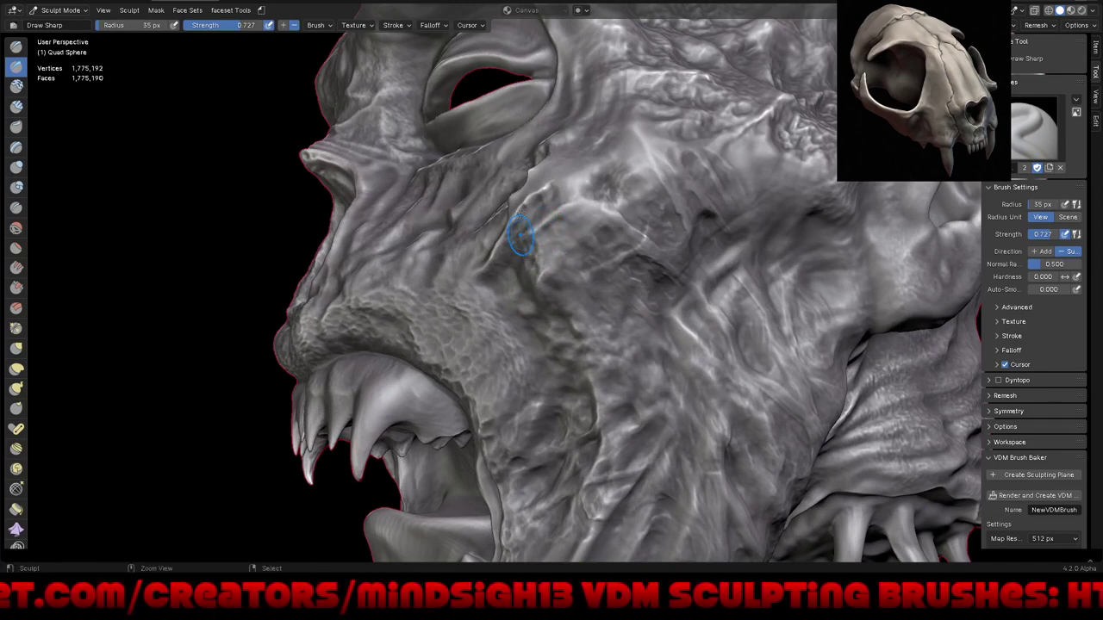
Step: Carve further sharp detail near the cheek and eye, checking from several angles
left_click_drag(539, 196, 555, 196)
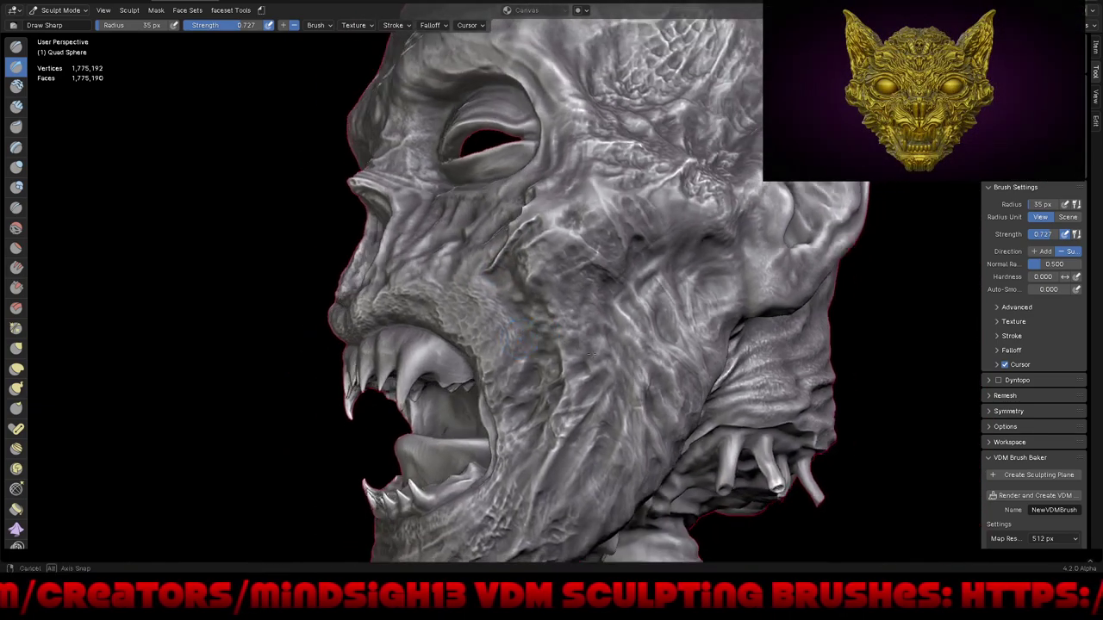
mouse_move(497, 291)
middle_mouse_down()
mouse_move(632, 348)
mouse_move(568, 293)
middle_mouse_up()
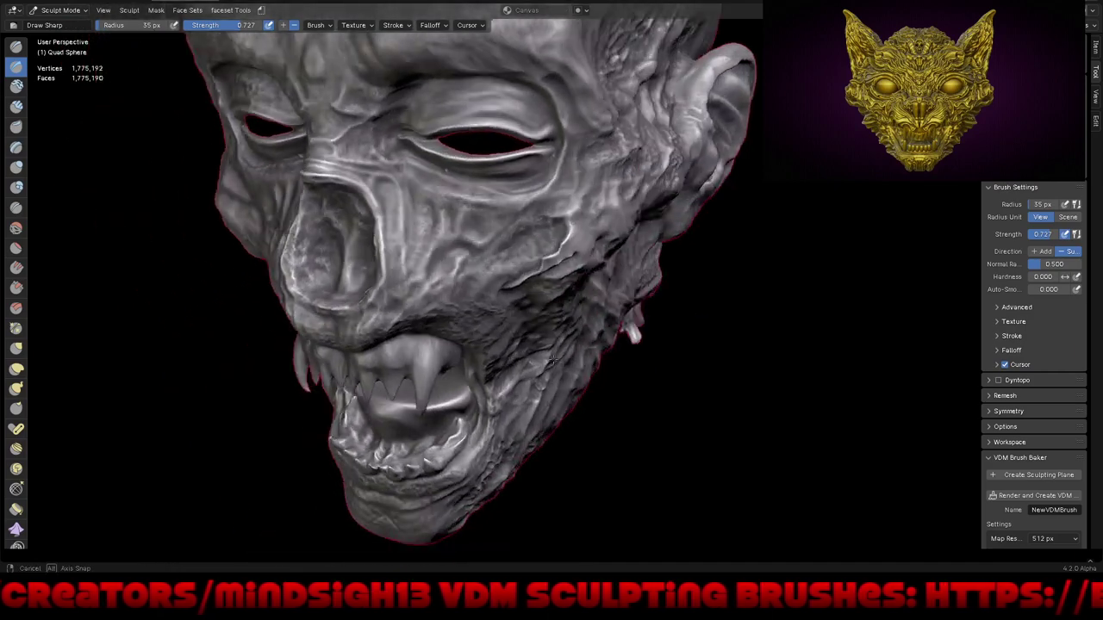
left_click_drag(560, 310, 597, 246)
scroll(597, 246, "up", 1)
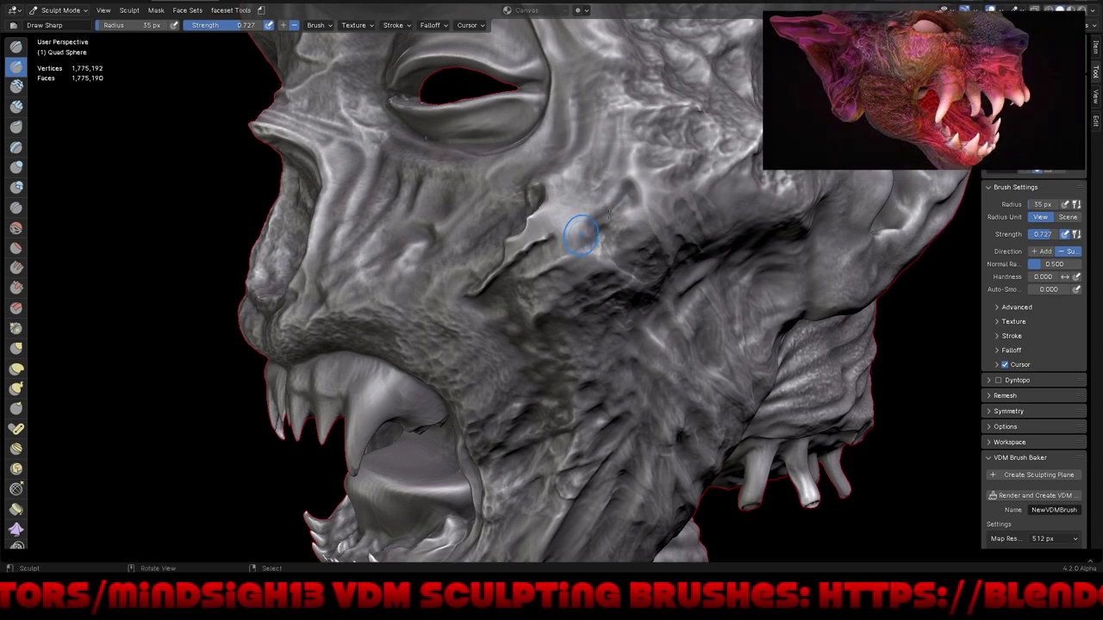
scroll(591, 319, "down", 3)
mouse_move(655, 371)
middle_mouse_down()
mouse_move(659, 423)
mouse_move(664, 406)
mouse_move(628, 425)
middle_mouse_up()
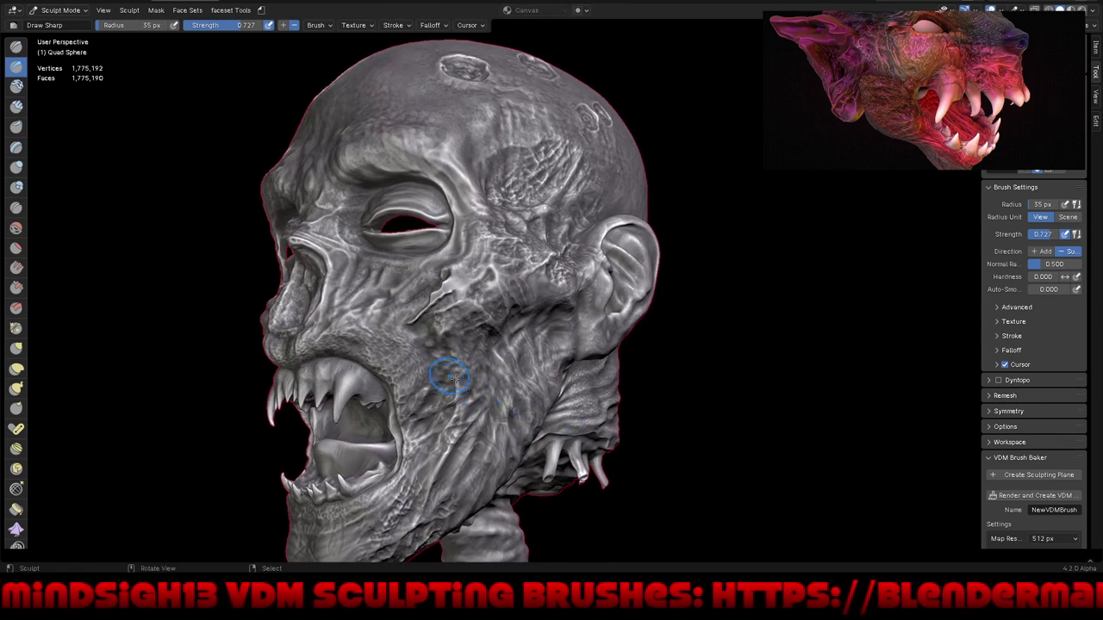
mouse_move(449, 380)
left_mouse_down()
mouse_move(431, 369)
mouse_move(470, 397)
mouse_move(497, 353)
mouse_move(505, 369)
mouse_move(488, 327)
mouse_move(538, 426)
left_mouse_up()
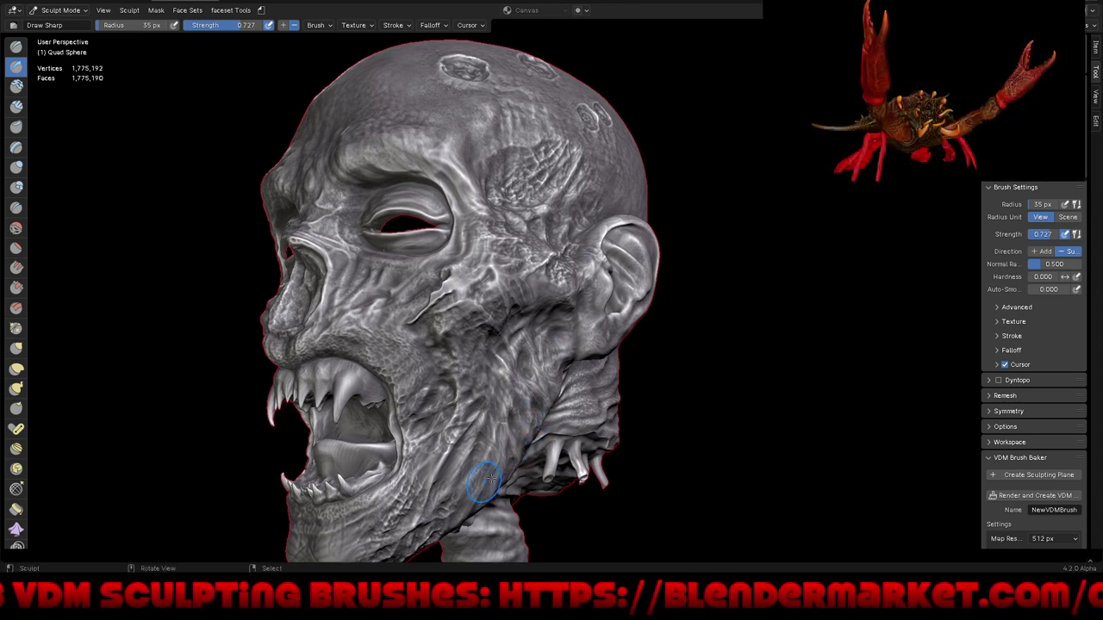
Step: Return to a front view and incrementally save the sculpt as zombieduster_001.blend
middle_click_drag(574, 324, 680, 436, "ctrl")
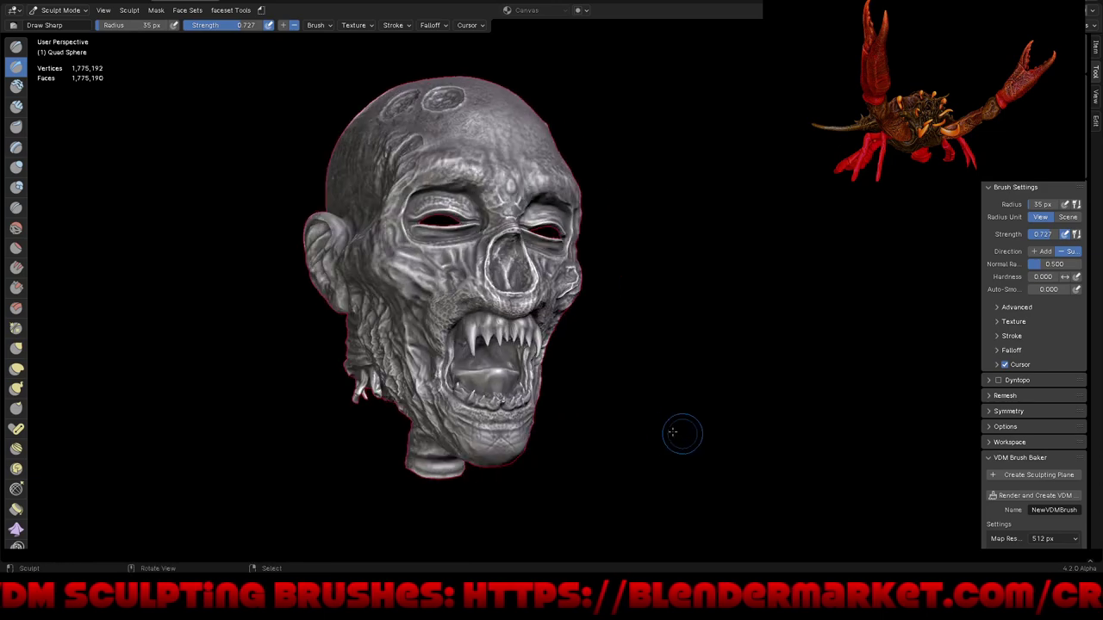
mouse_move(596, 424)
middle_mouse_down()
mouse_move(674, 389)
mouse_move(653, 428)
middle_mouse_up()
middle_click_drag(660, 475, 630, 389)
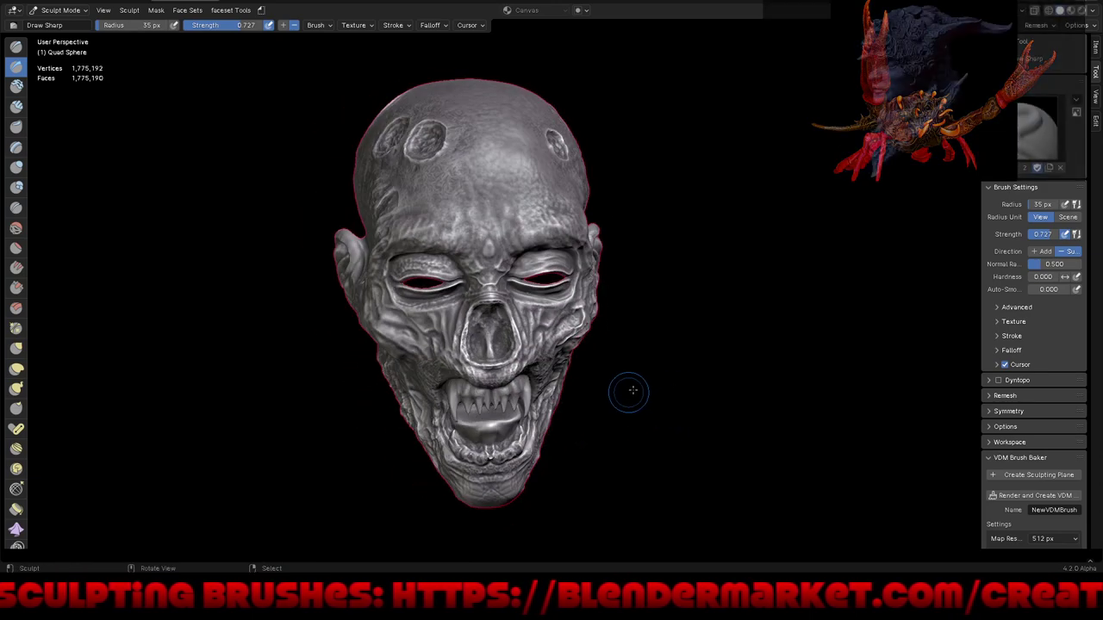
key("ctrl+s")
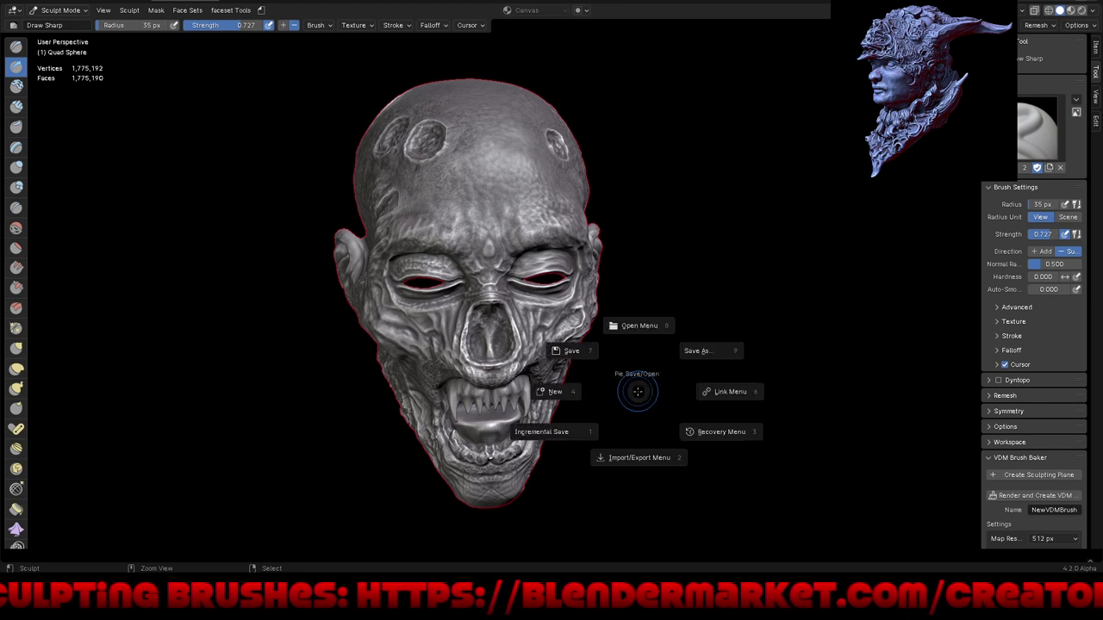
left_click(523, 457)
mouse_move(652, 475)
middle_mouse_down()
mouse_move(603, 443)
mouse_move(688, 434)
mouse_move(655, 439)
mouse_move(656, 428)
mouse_move(660, 455)
mouse_move(736, 457)
mouse_move(683, 437)
middle_mouse_up()
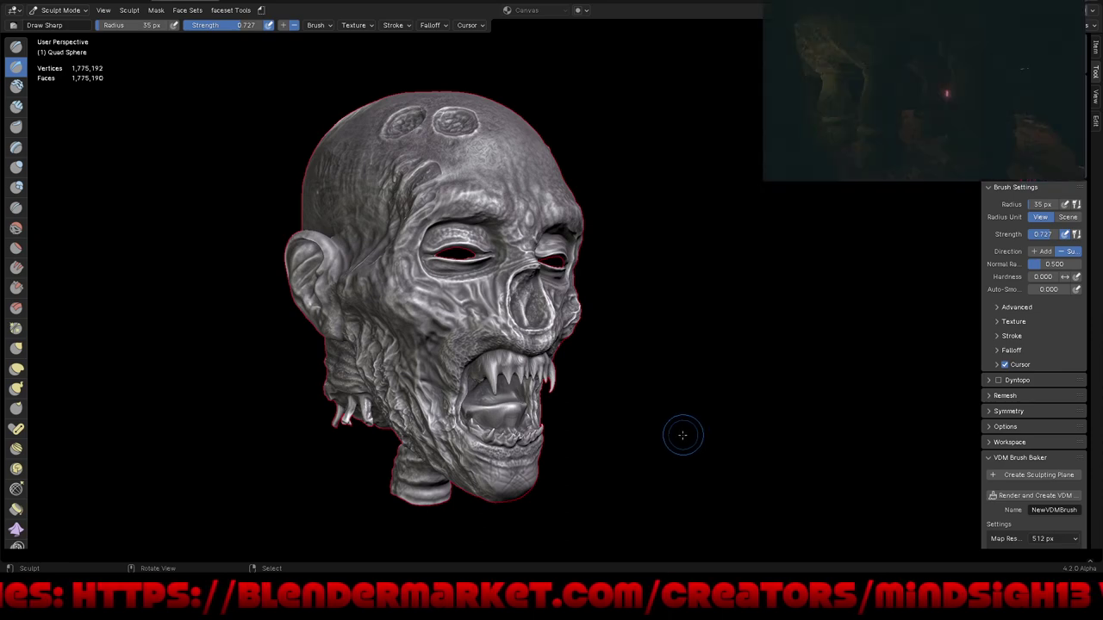
Step: Switch to the Eye_Beholder stamp, try an eye on the forehead, then undo it
key("q")
left_click(680, 424)
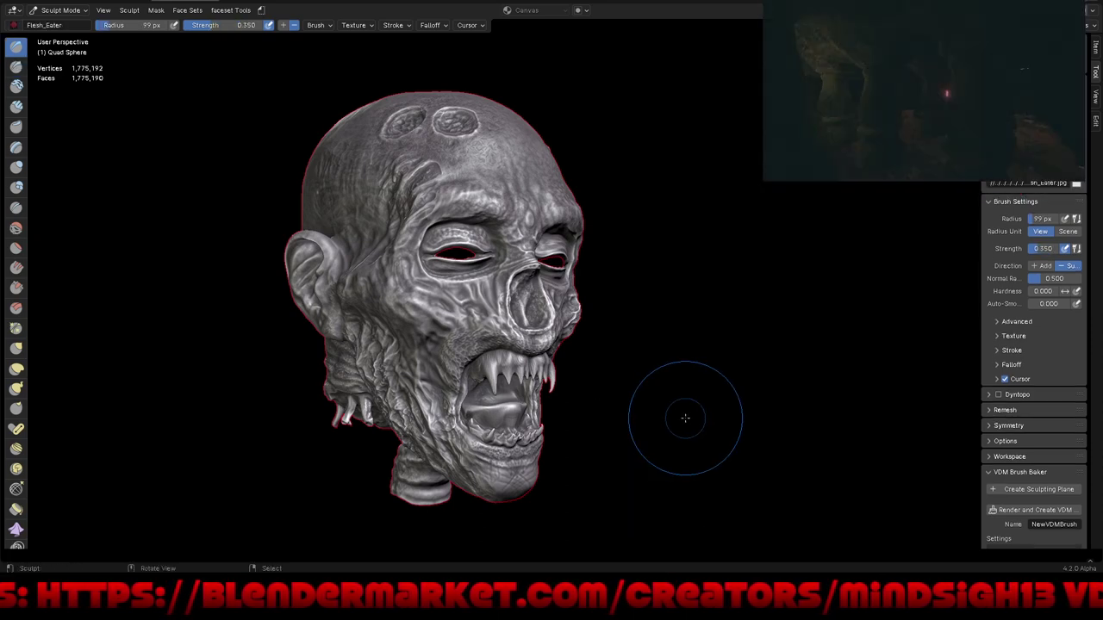
middle_click_drag(693, 432, 708, 426, "shift")
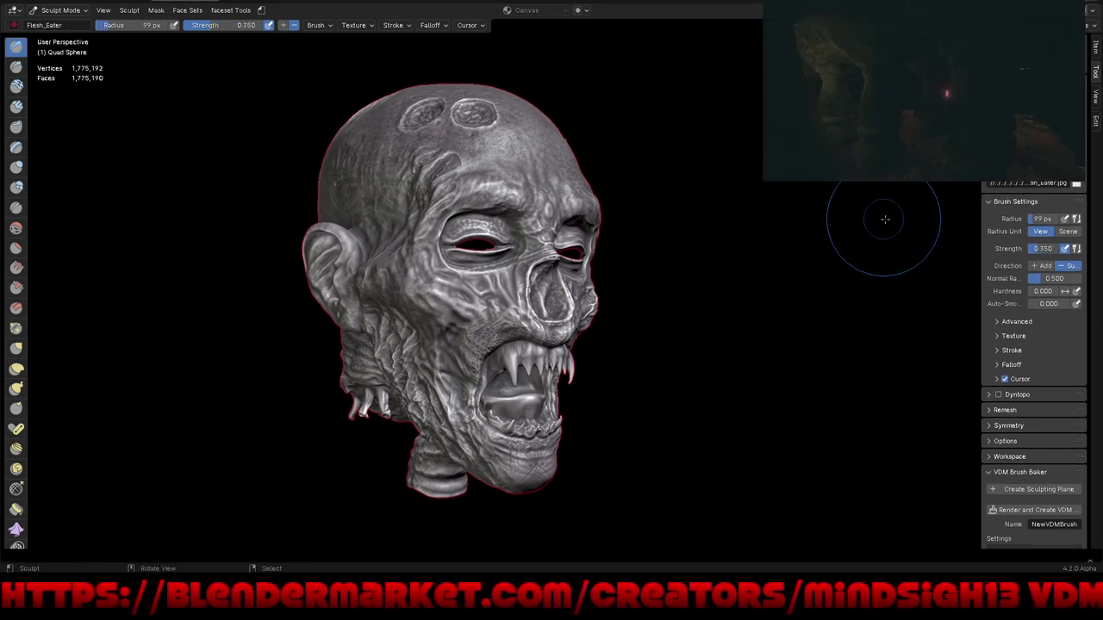
left_click(1034, 142)
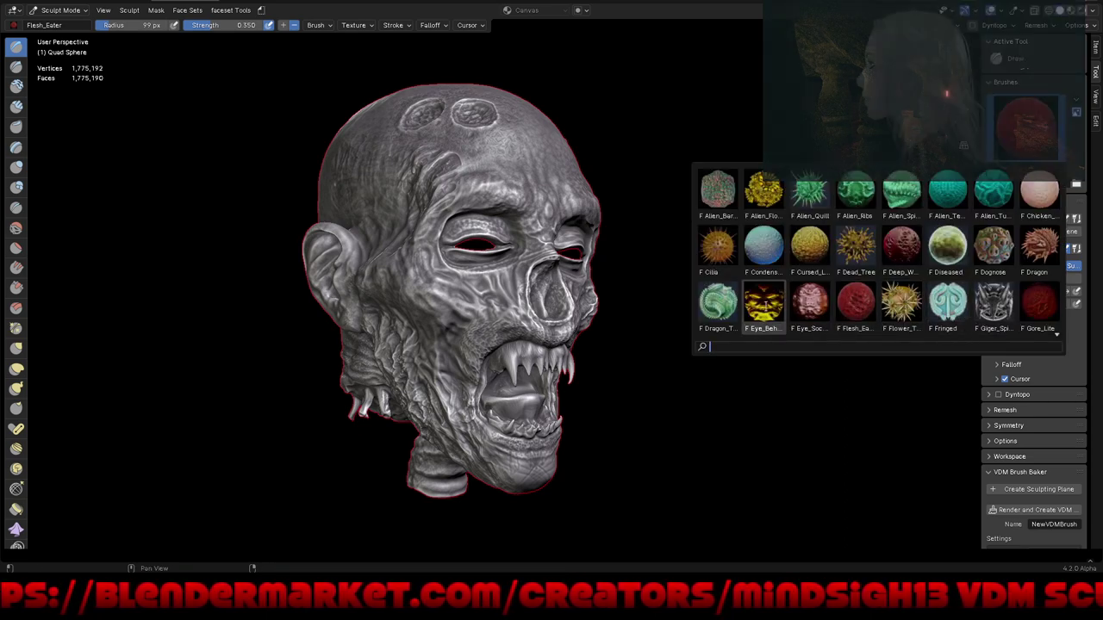
left_click(766, 303)
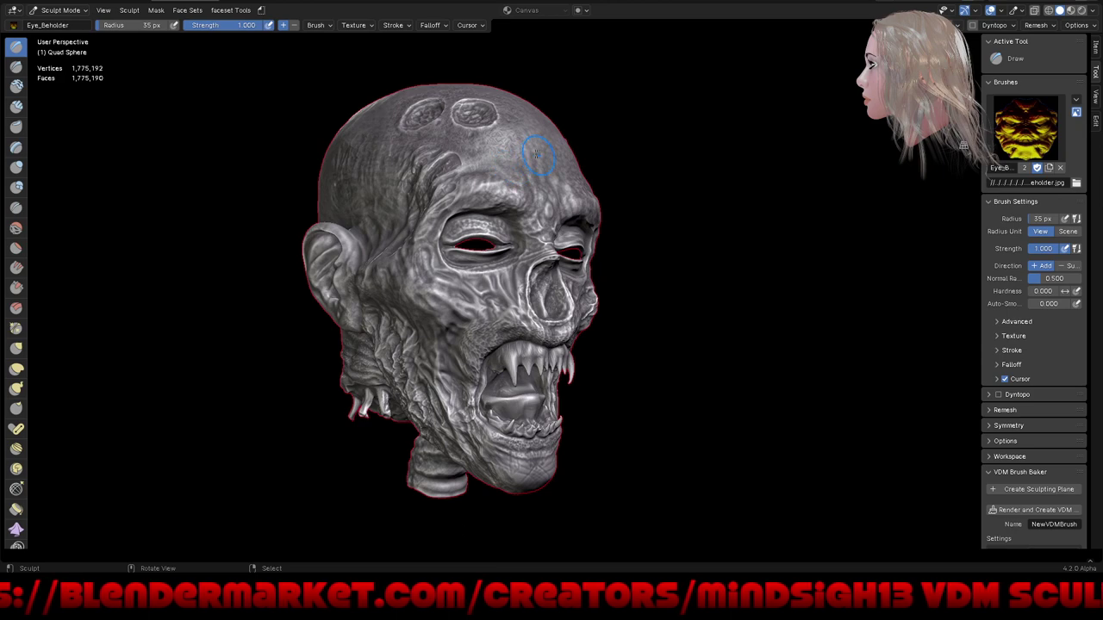
left_click_drag(532, 156, 560, 177)
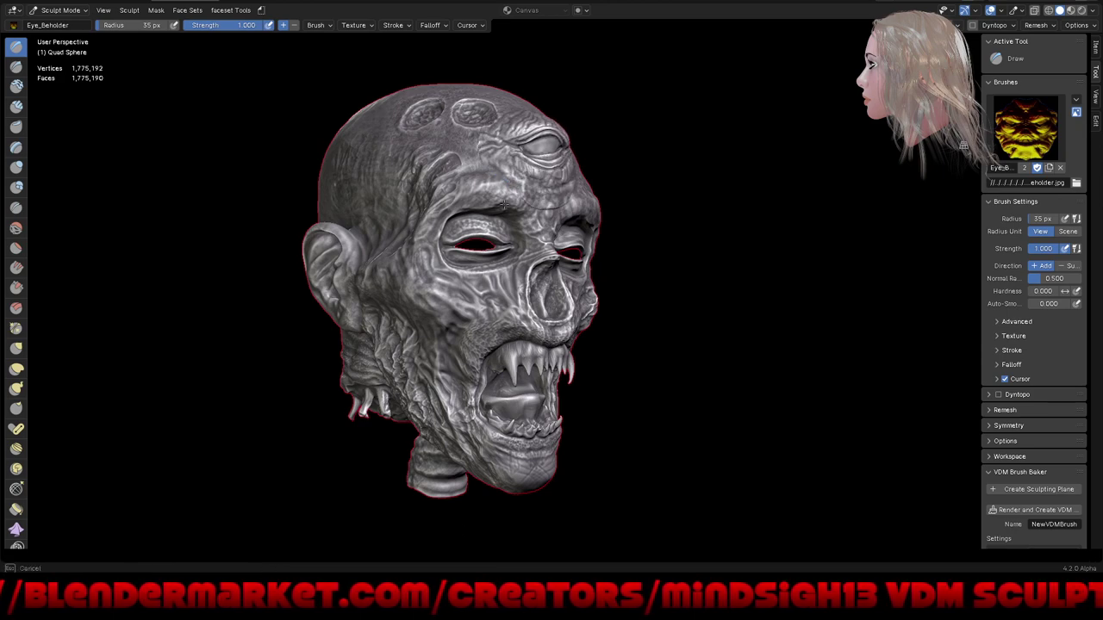
middle_click_drag(706, 255, 680, 300)
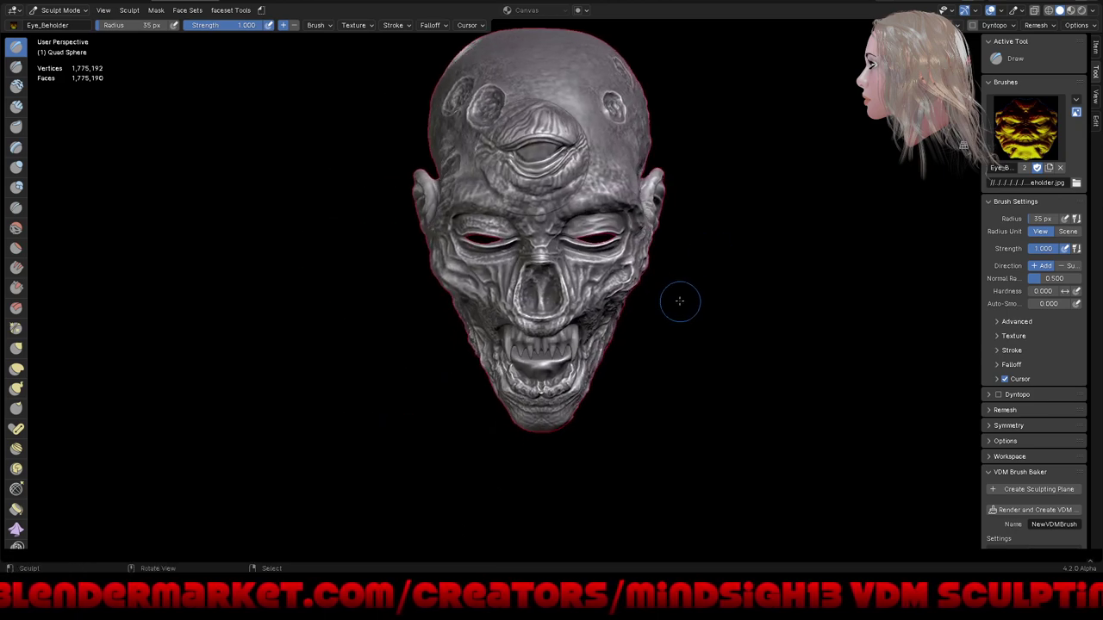
key("ctrl+z")
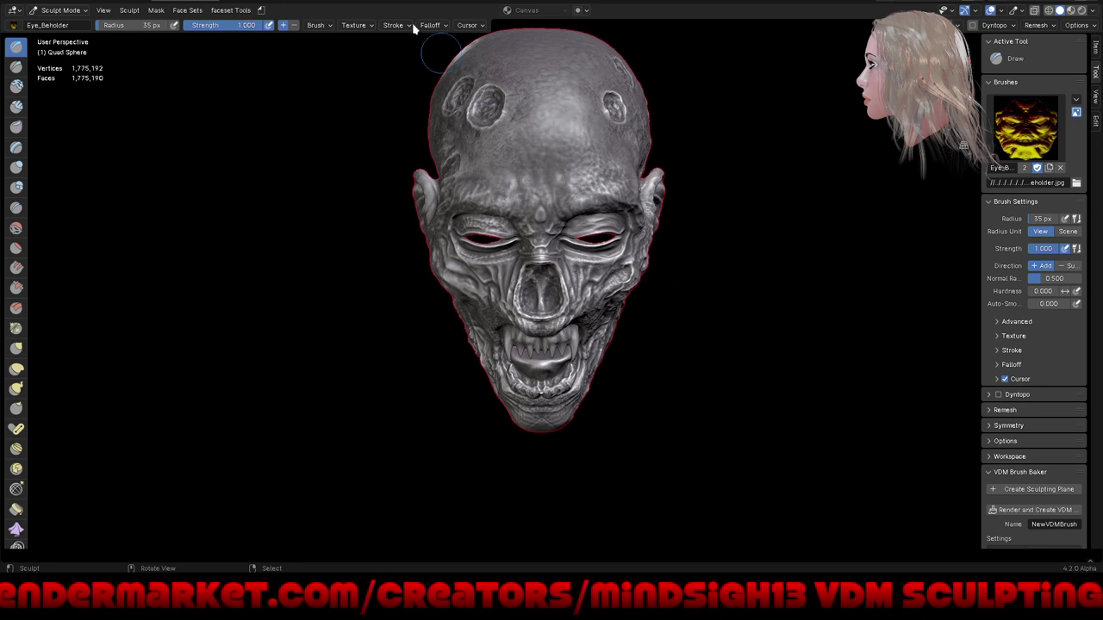
Step: Give Eye_Beholder a custom falloff curve, test a third eye on the forehead, then undo it
left_click(431, 25)
left_click(418, 48)
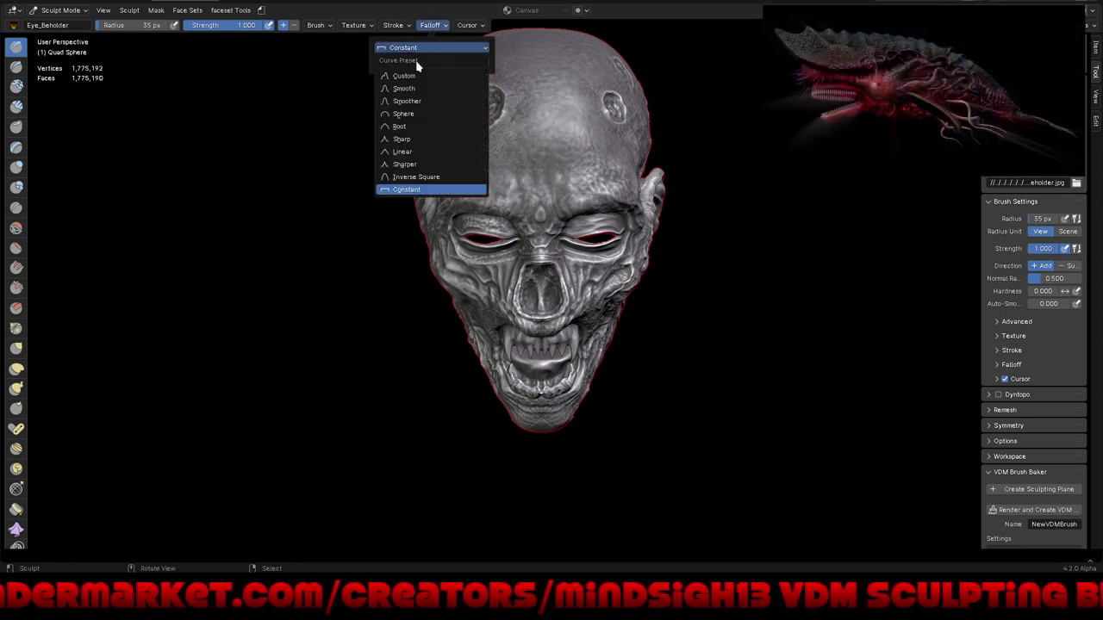
left_click(405, 76)
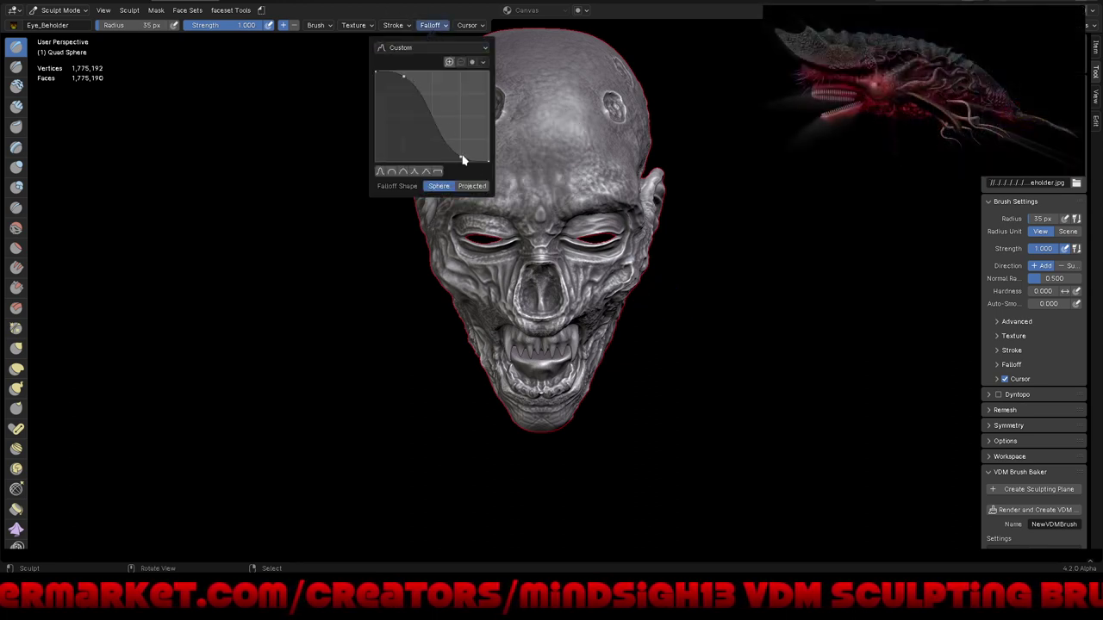
mouse_move(463, 159)
left_mouse_down()
mouse_move(476, 159)
mouse_move(457, 80)
left_mouse_up()
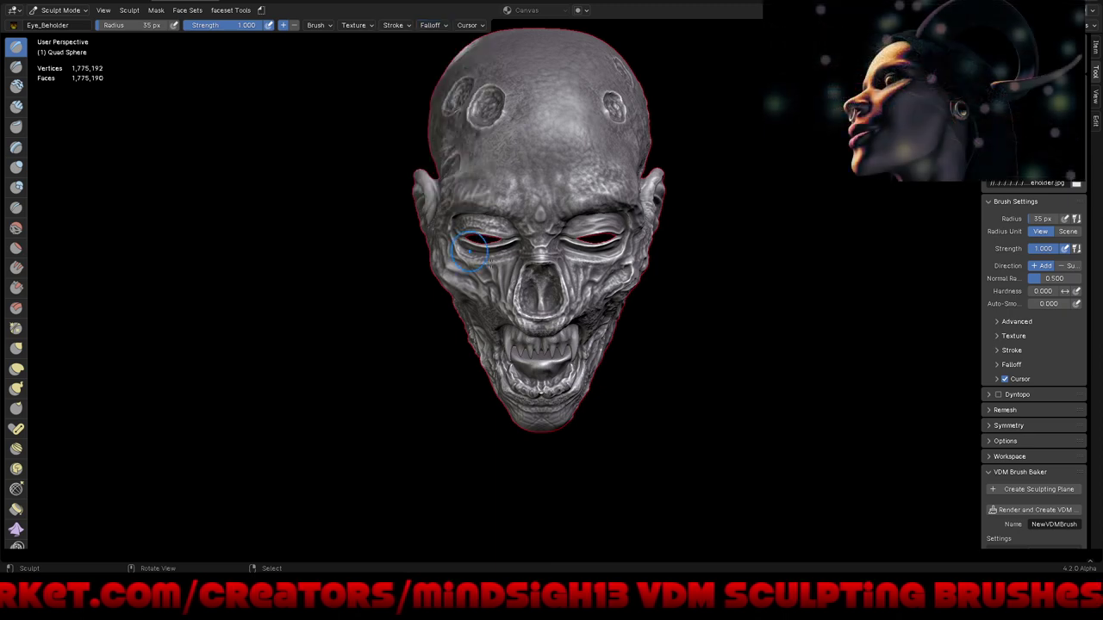
left_click_drag(535, 169, 493, 216)
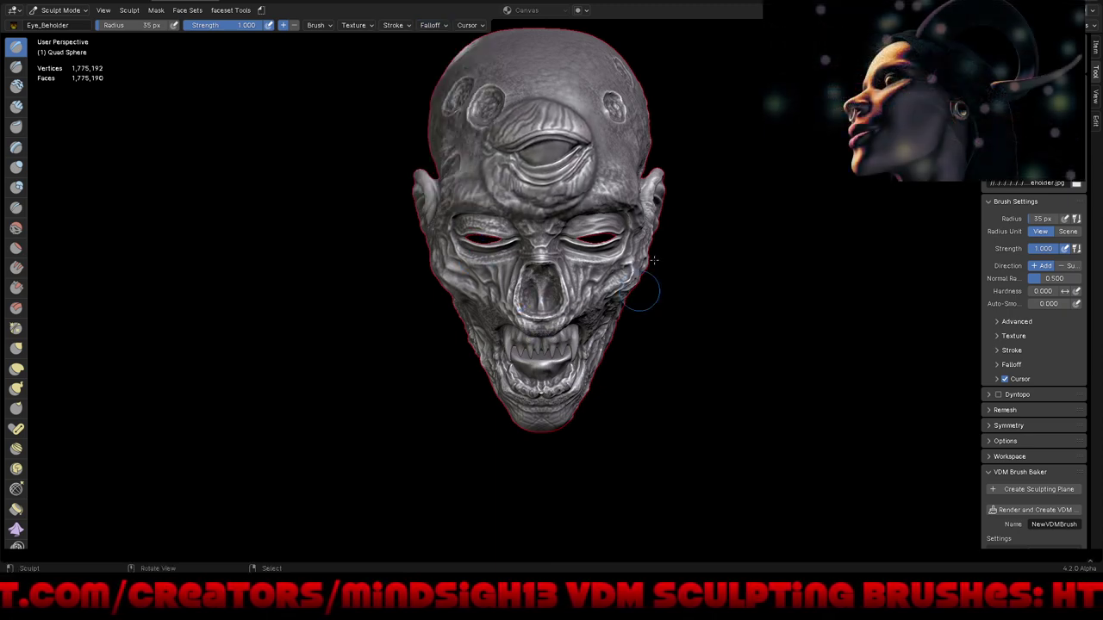
middle_click_drag(654, 260, 657, 261)
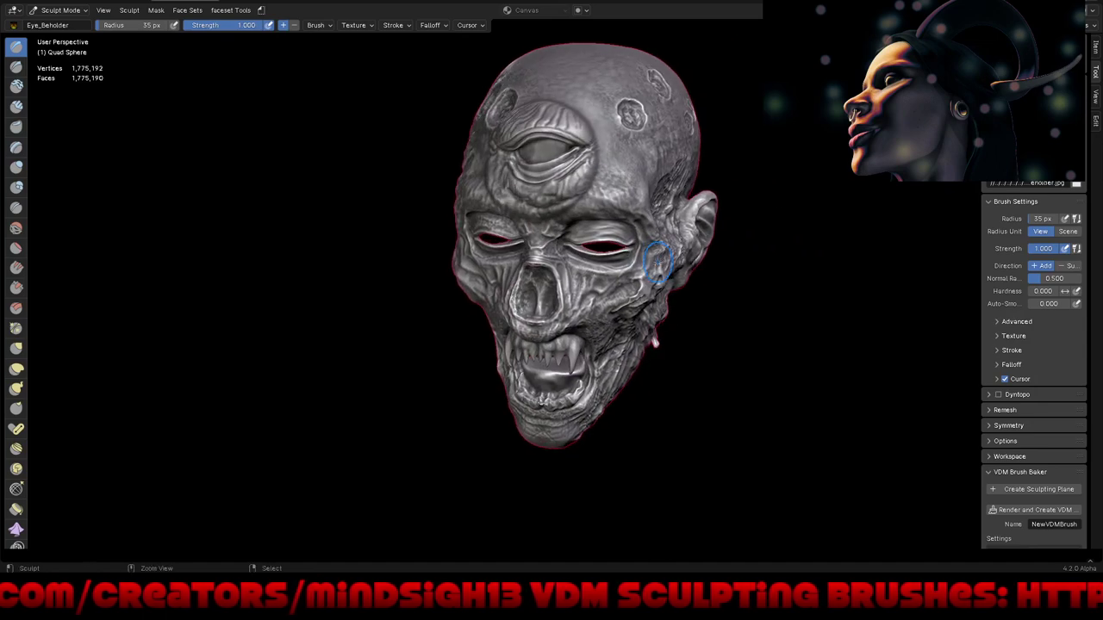
key("ctrl+z")
key("shift+space")
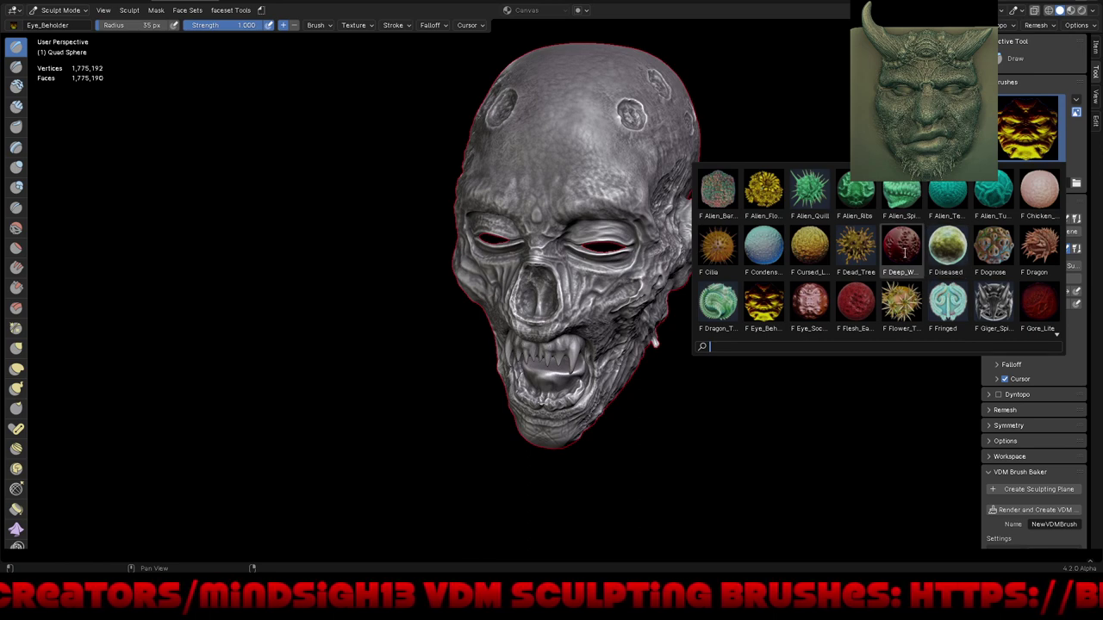
Step: Replace the first wound with a 102 px Deep_Wounds stamp on the forehead
left_click(902, 249)
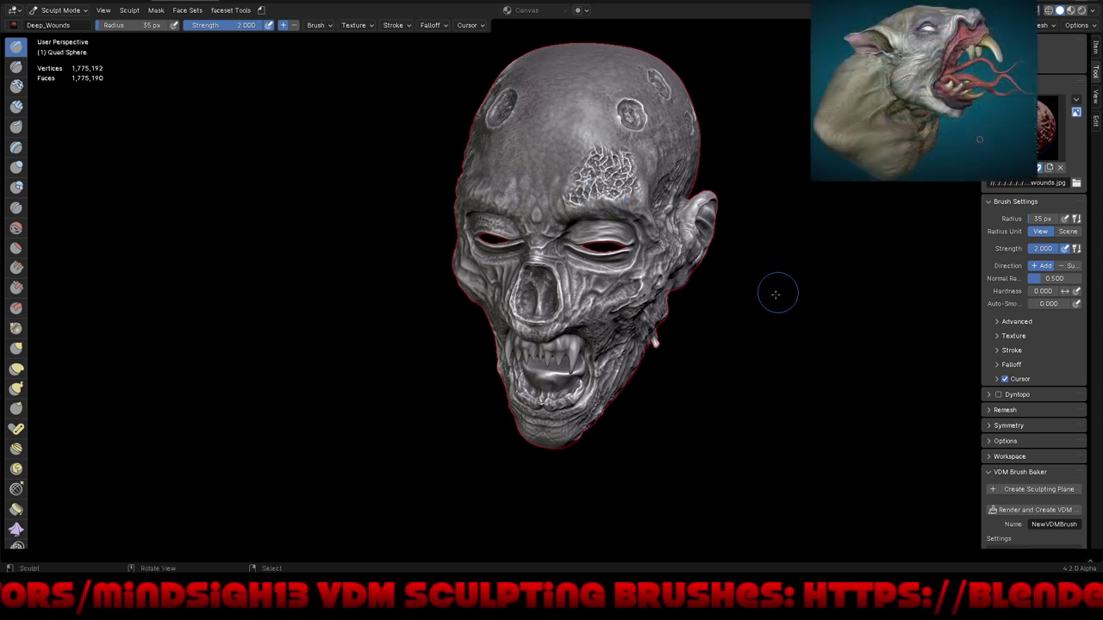
key("ctrl+z")
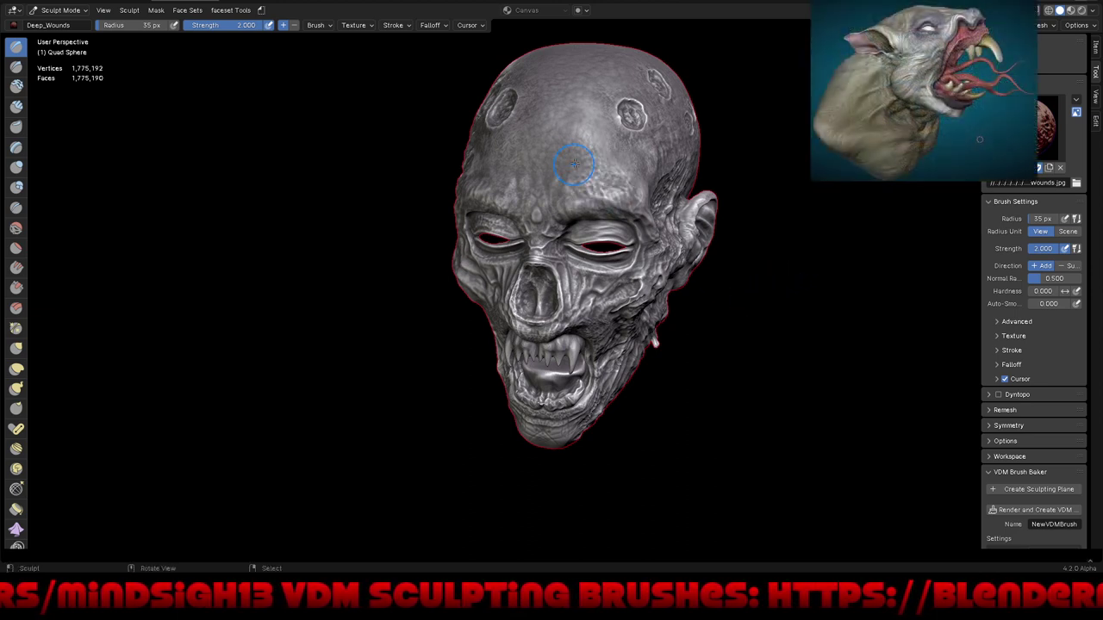
key("f")
left_click(618, 174)
left_click_drag(639, 163, 608, 191)
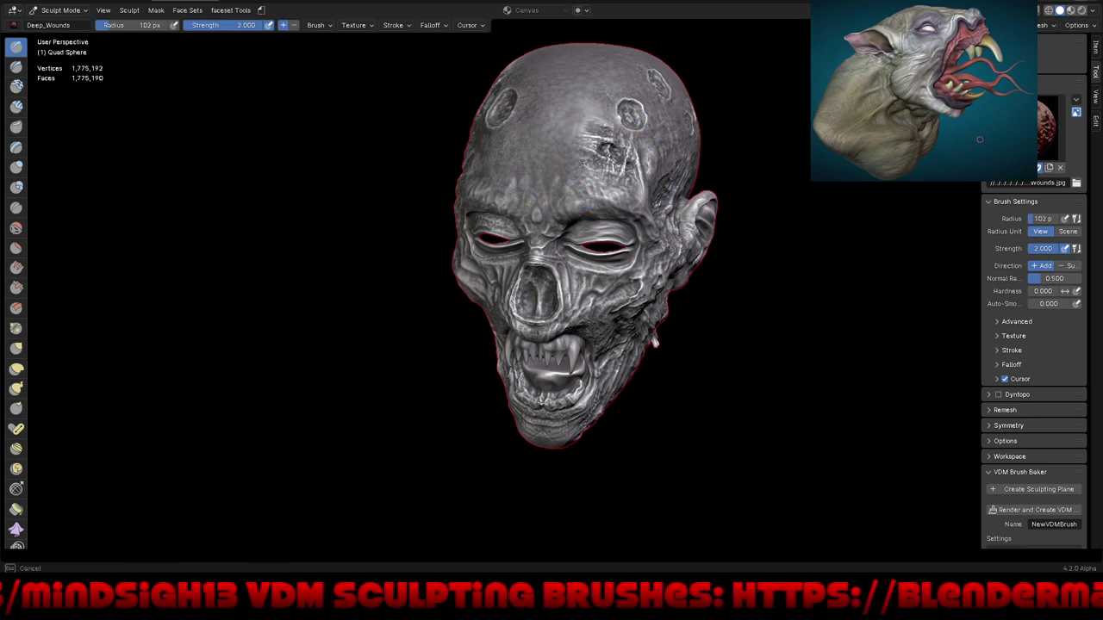
middle_click_drag(712, 335, 737, 320)
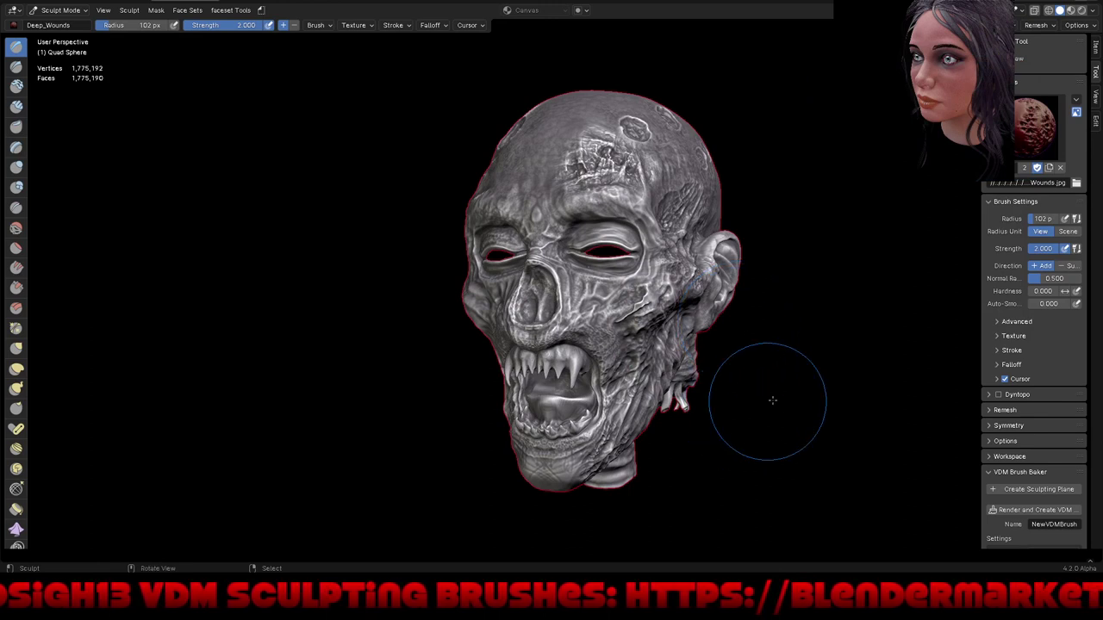
middle_click_drag(787, 308, 788, 401)
left_click(1031, 120)
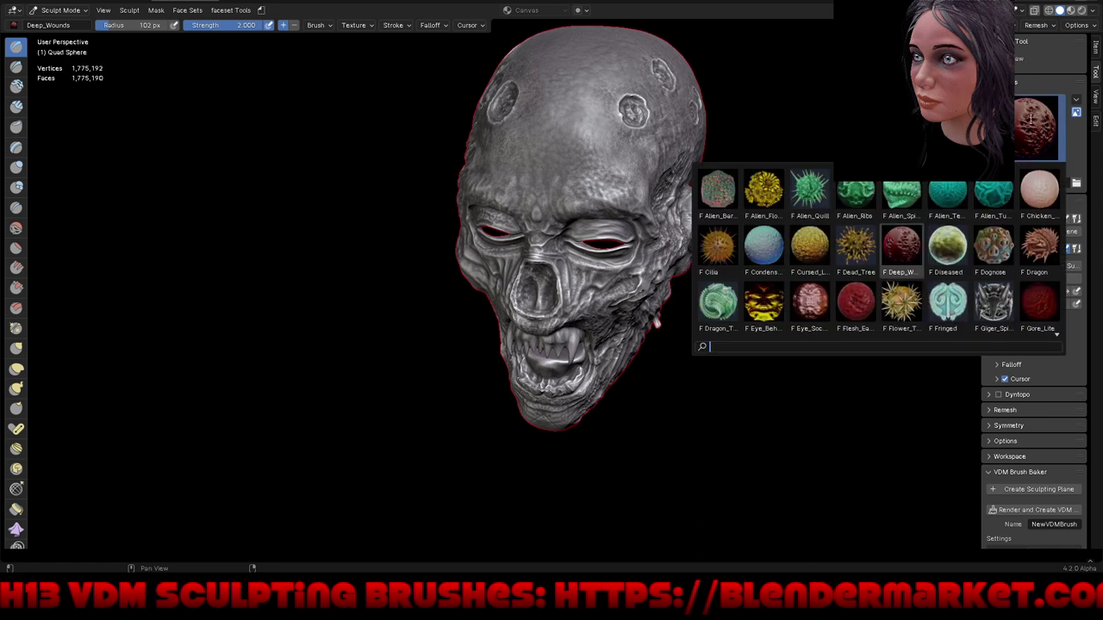
Step: Select the Diseased stamp at 98 px radius and test a forehead stroke, then undo it
left_click(947, 247)
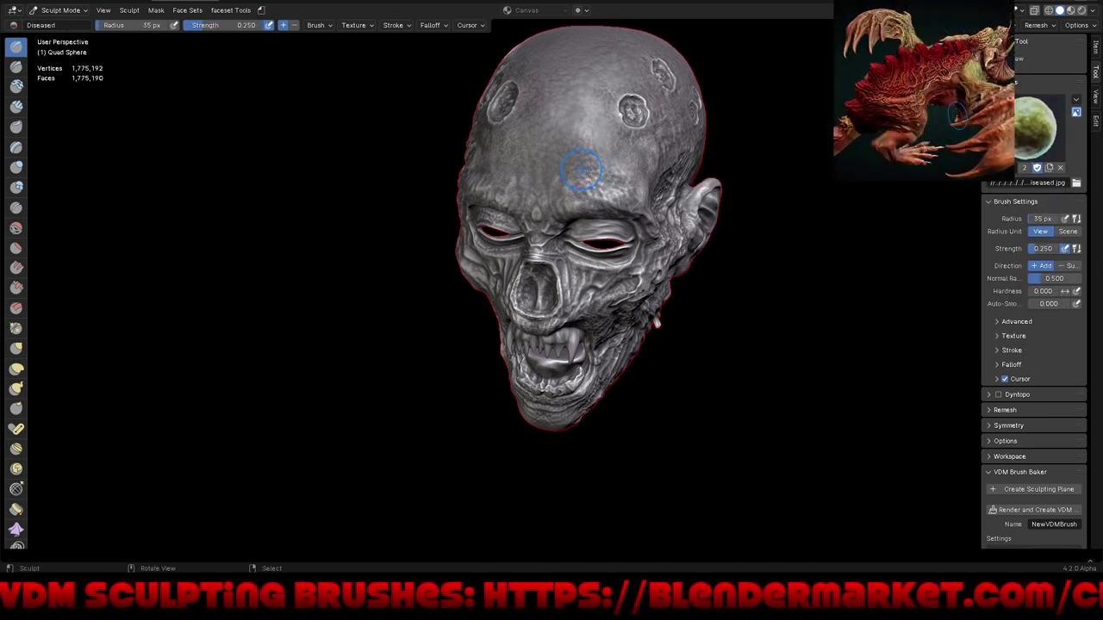
key("f")
left_click(607, 164)
scroll(628, 168, "up", 4)
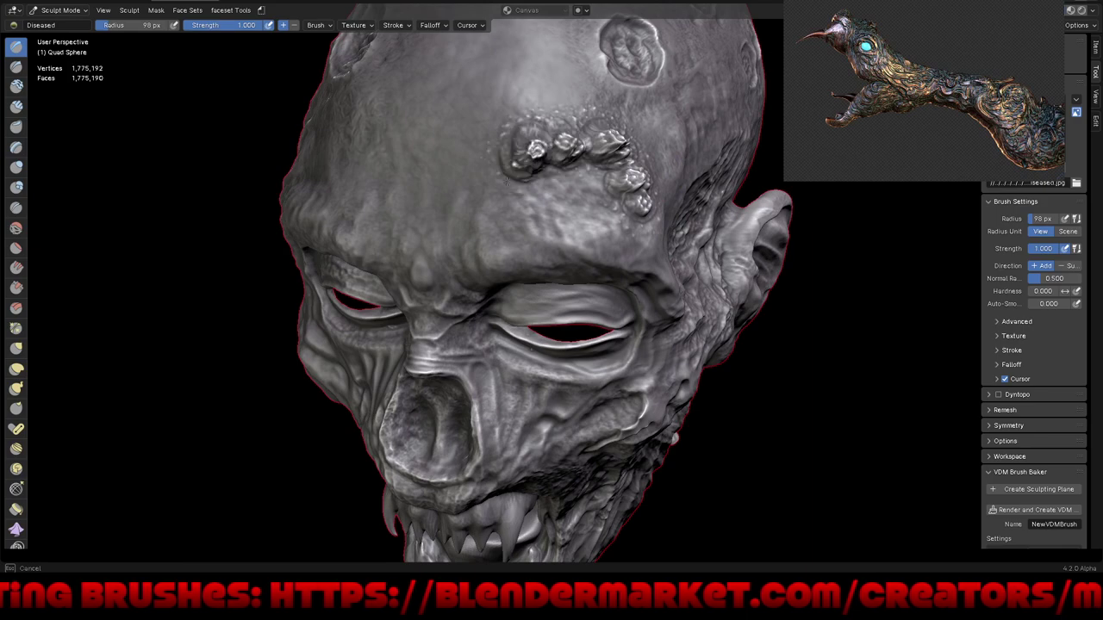
left_click_drag(636, 211, 422, 217)
middle_click_drag(529, 282, 570, 246)
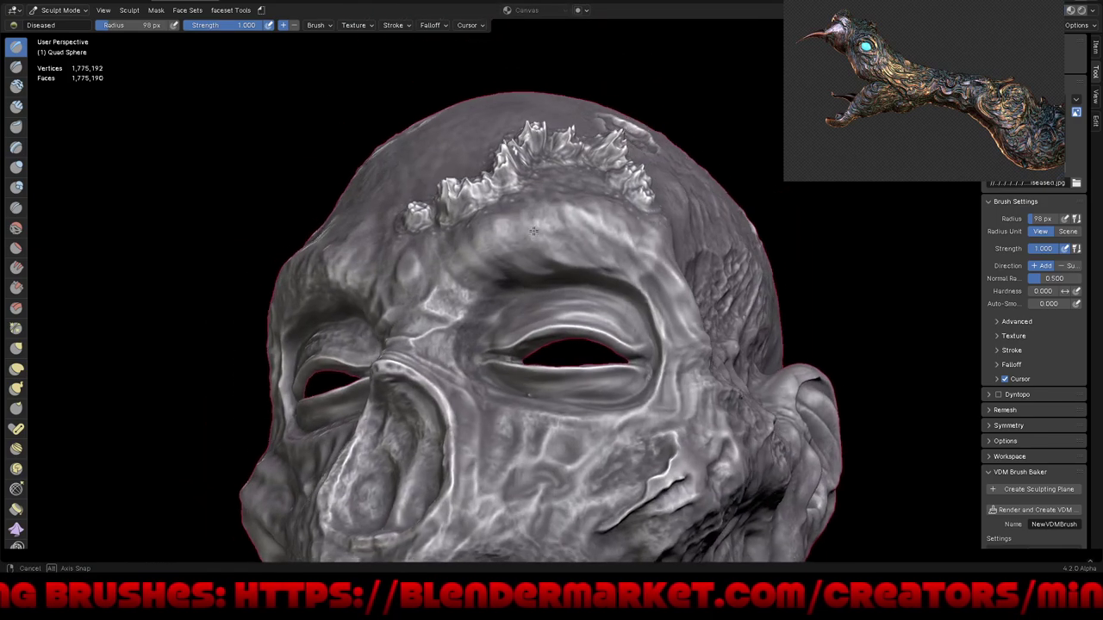
key("ctrl+z")
Step: Try and undo forehead and brow strokes, then stamp a diseased ridge from crown to brow
left_click_drag(464, 219, 659, 309)
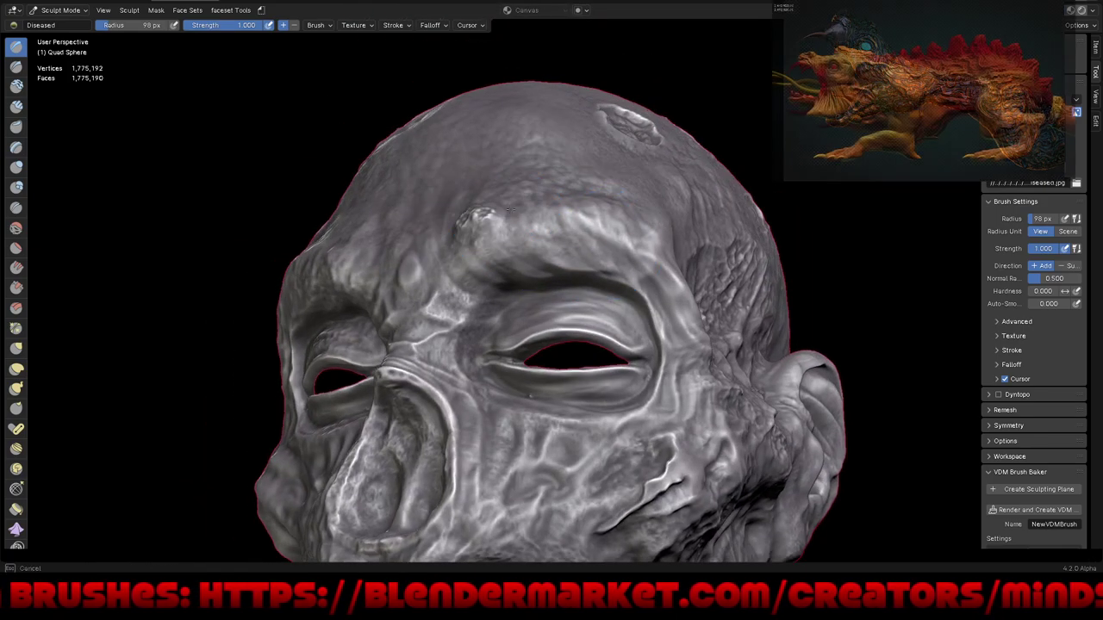
middle_click_drag(660, 309, 665, 334)
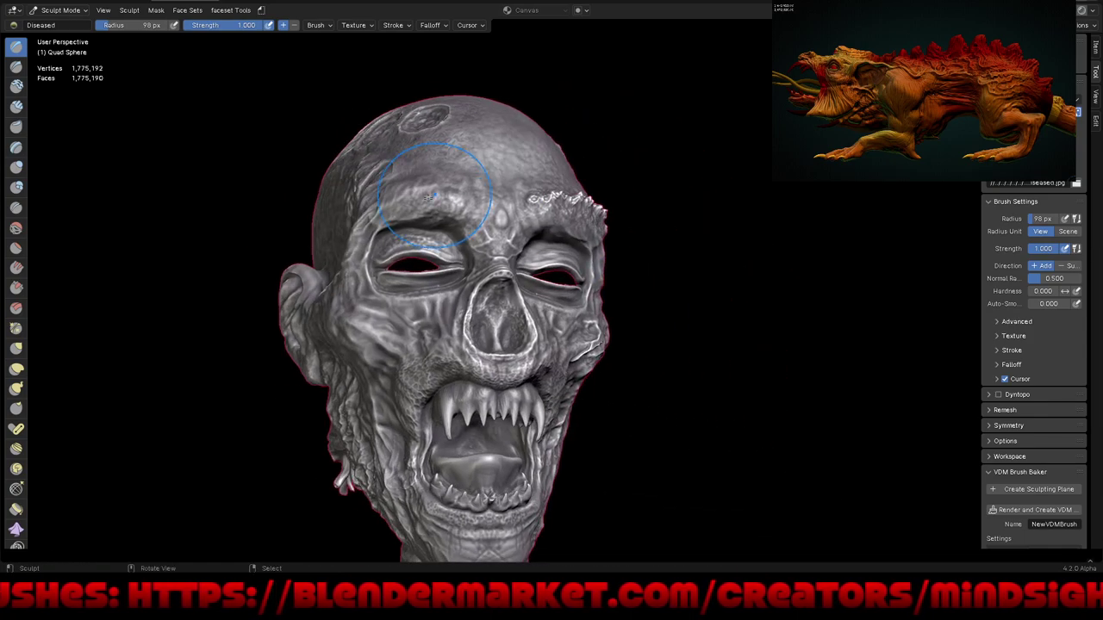
left_click_drag(475, 196, 380, 193)
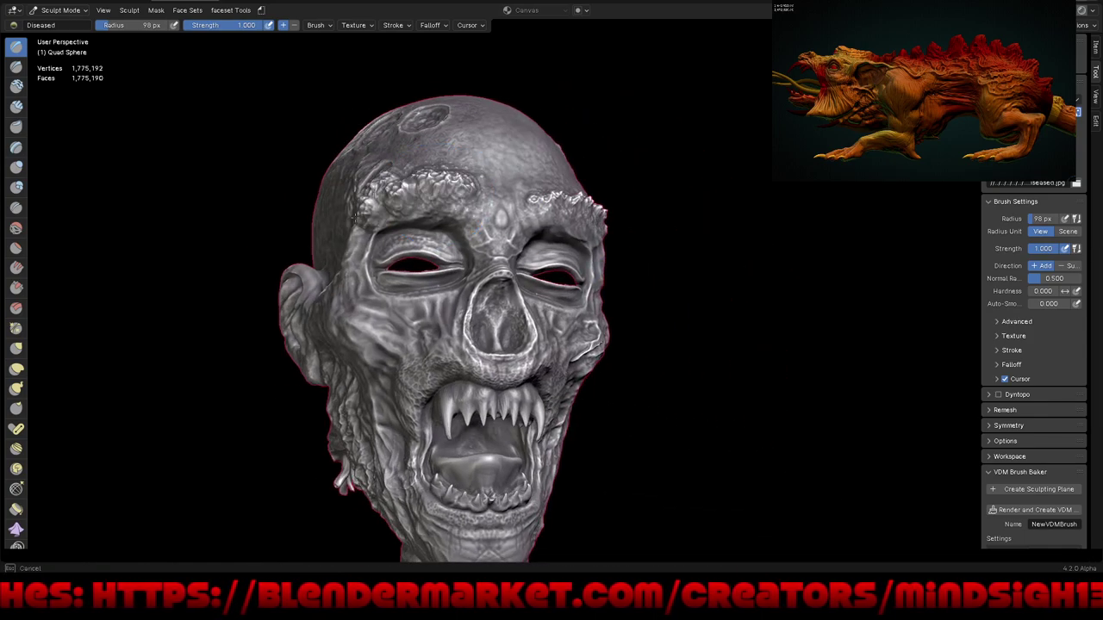
mouse_move(442, 419)
middle_mouse_down()
mouse_move(535, 382)
mouse_move(524, 416)
middle_mouse_up()
key("ctrl+z")
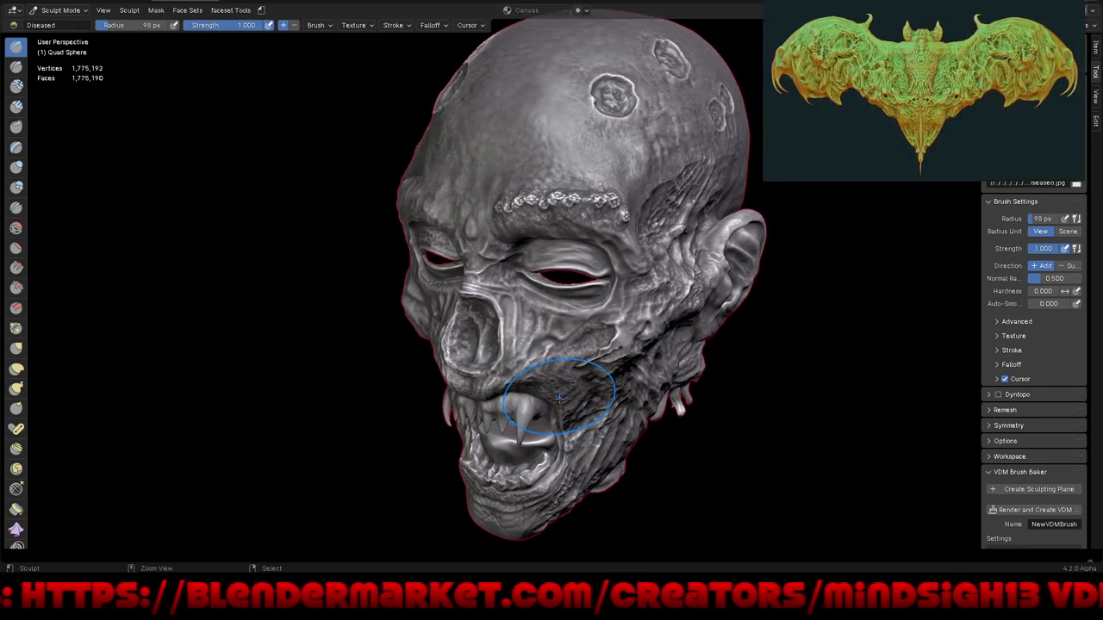
key("ctrl+z")
mouse_move(615, 203)
middle_mouse_down()
mouse_move(659, 318)
mouse_move(592, 278)
middle_mouse_up()
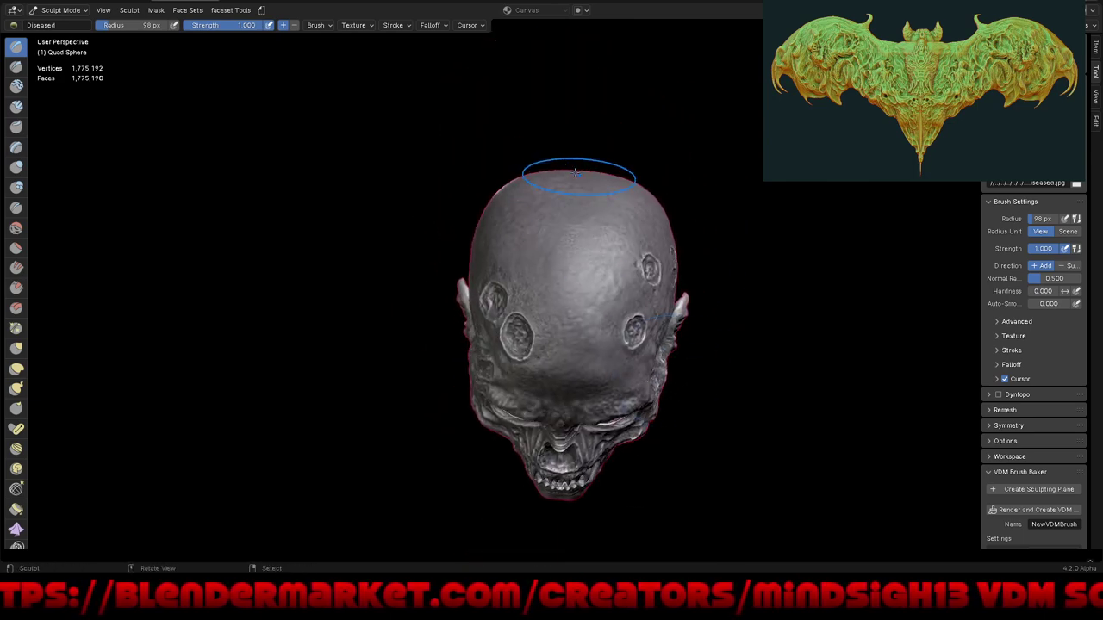
left_click_drag(574, 179, 577, 383)
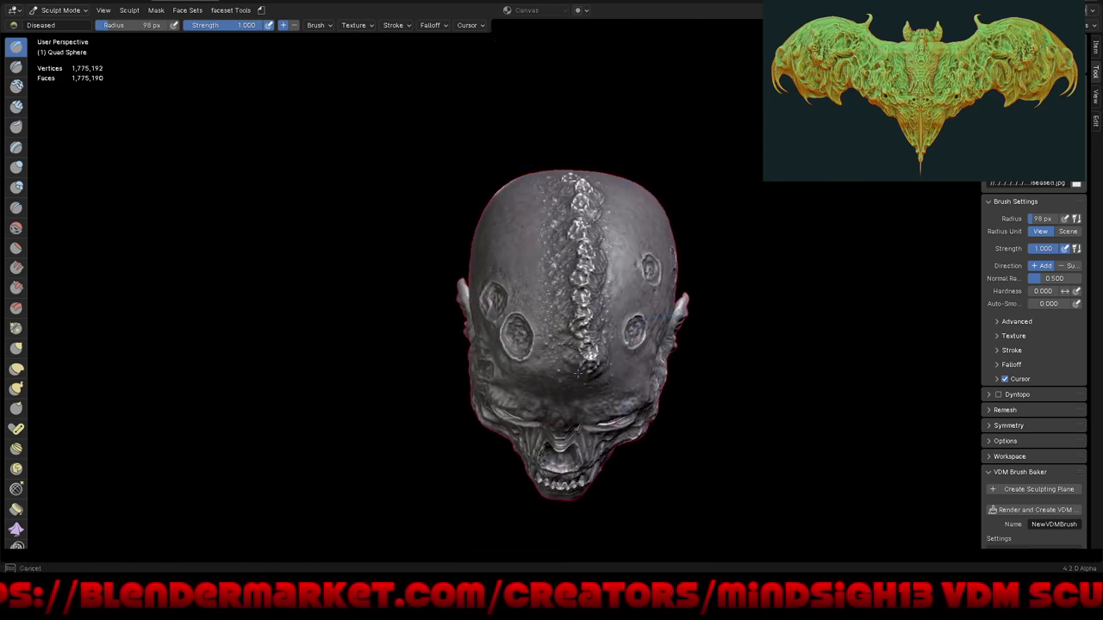
mouse_move(624, 448)
middle_mouse_down()
mouse_move(669, 261)
mouse_move(721, 287)
mouse_move(709, 328)
mouse_move(671, 343)
mouse_move(641, 329)
middle_mouse_up()
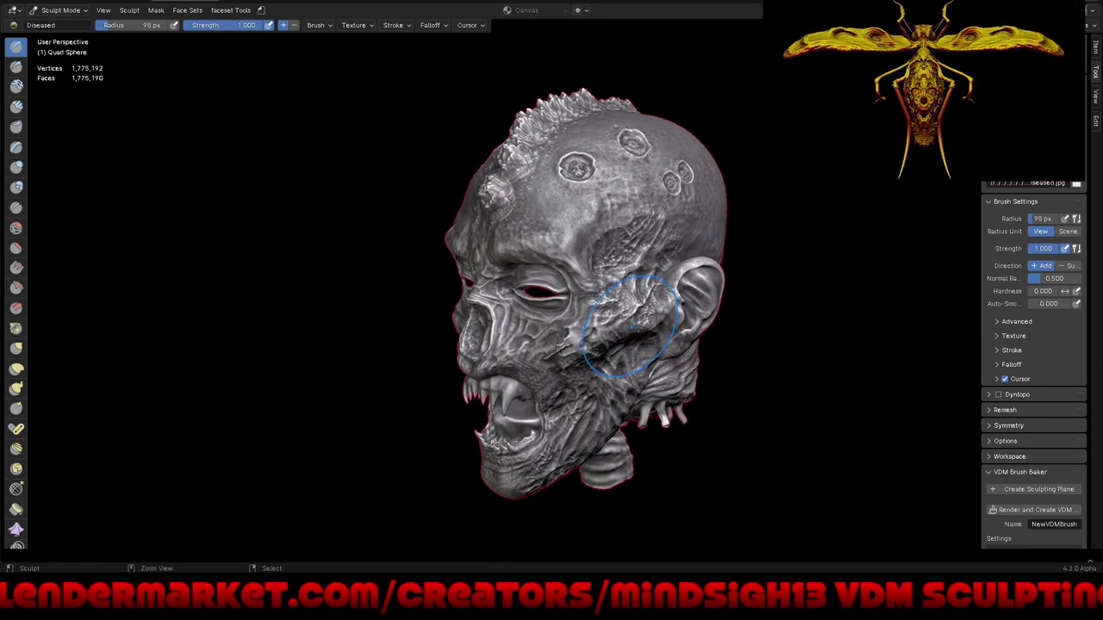
Step: Give the Diseased brush a custom falloff curve with its outer end raised
left_click(395, 27)
left_click(403, 48)
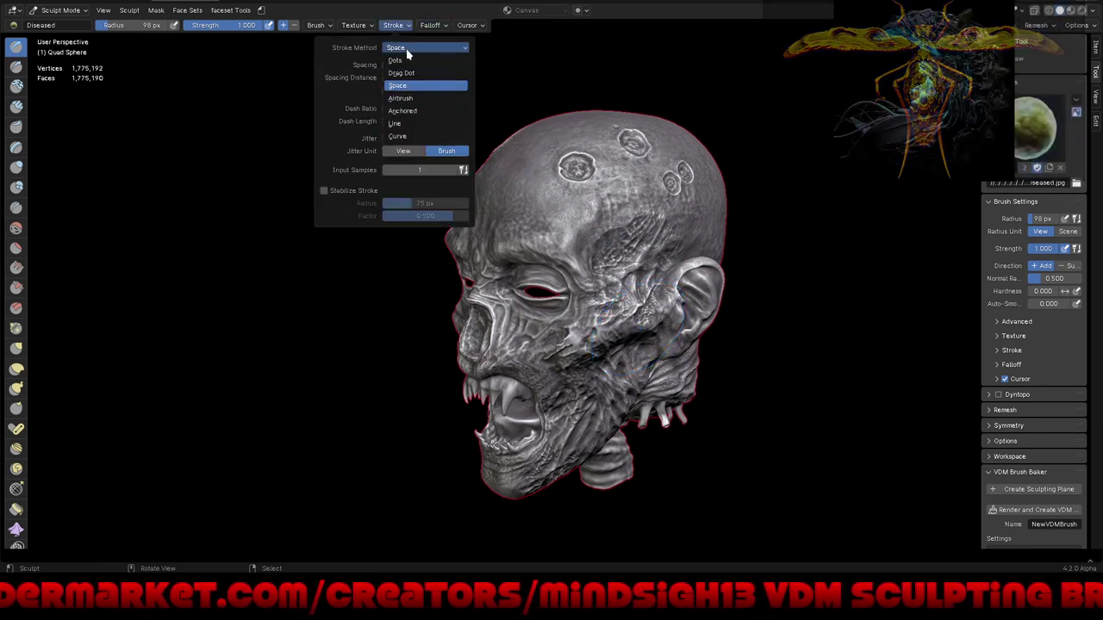
left_click(434, 24)
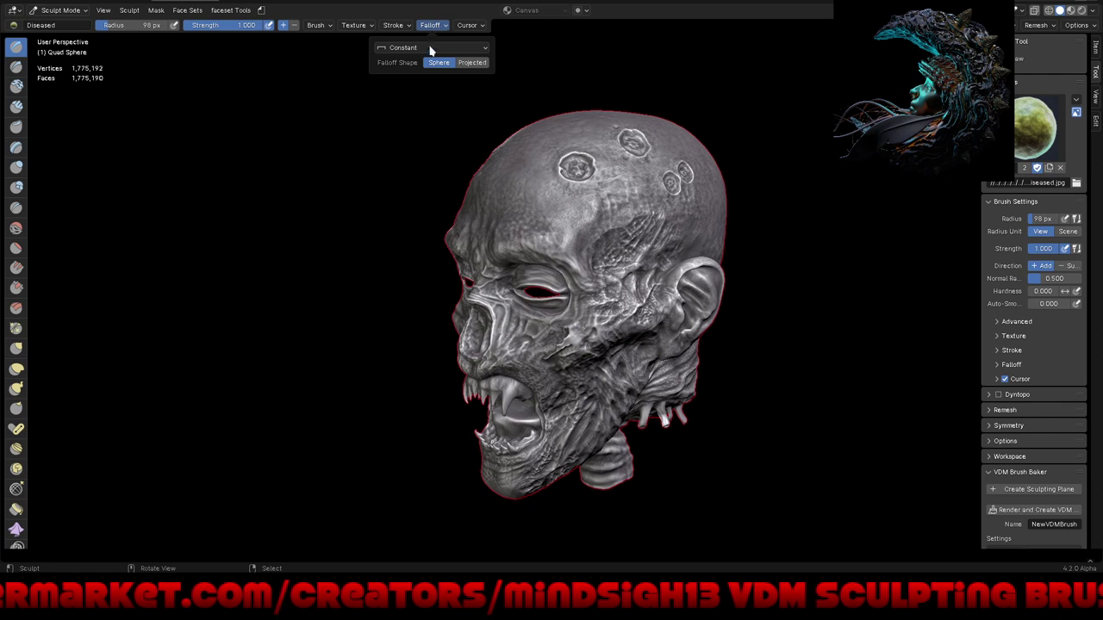
left_click(431, 49)
left_click(425, 77)
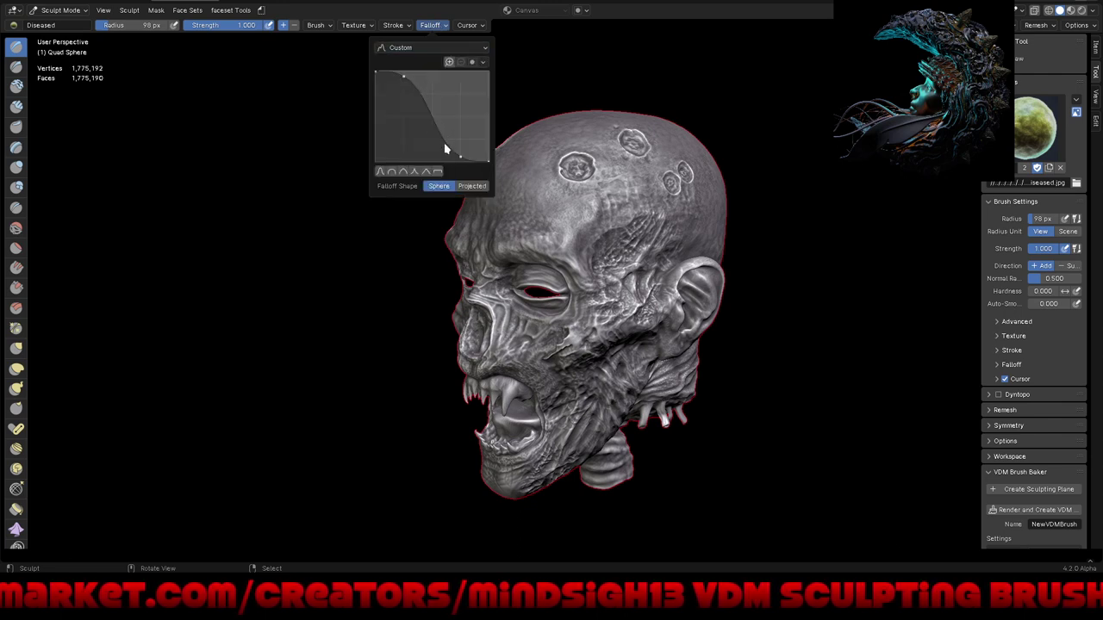
left_click(482, 162)
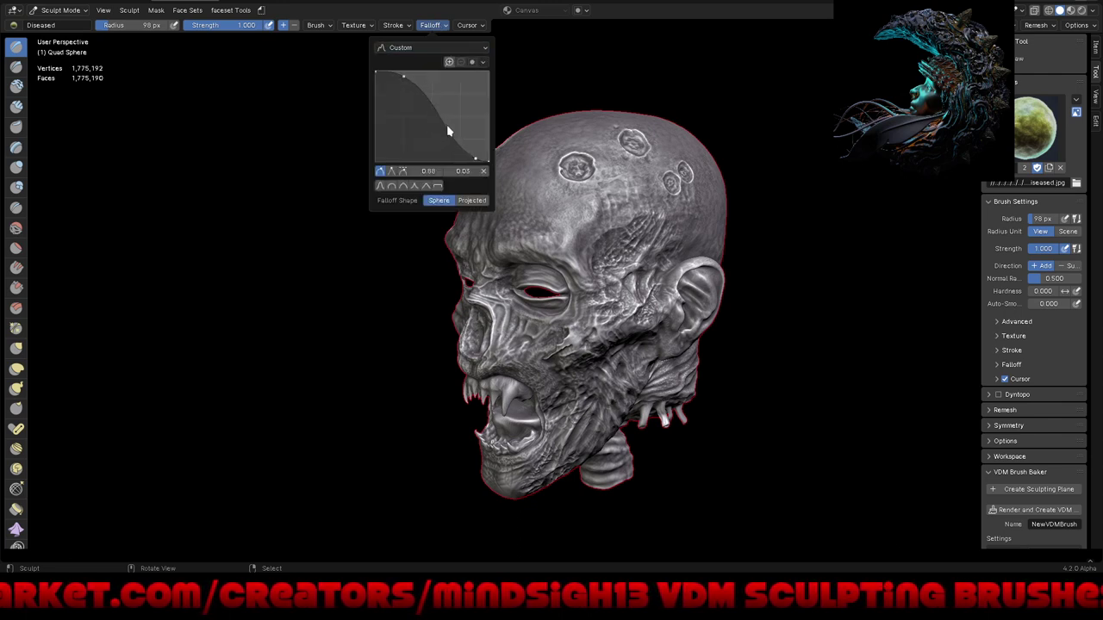
left_click_drag(457, 144, 461, 89)
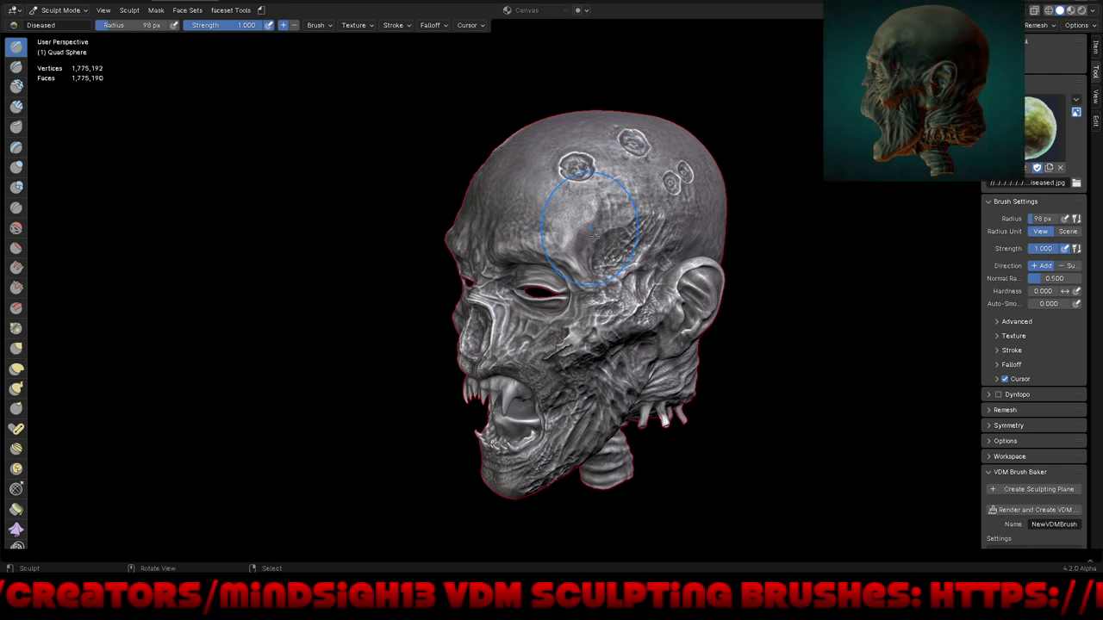
Step: From Top view, stamp a diseased ridge down the skull's centre, then undo its back portion
key("KP_7")
middle_click_drag(591, 184, 515, 334, "shift")
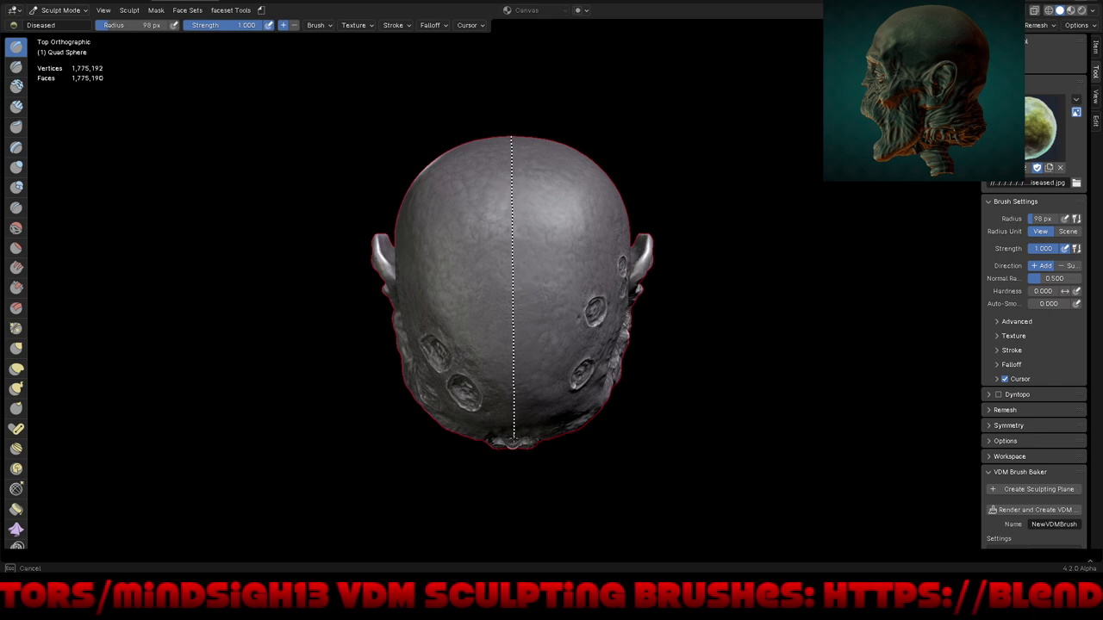
left_click_drag(515, 434, 517, 436)
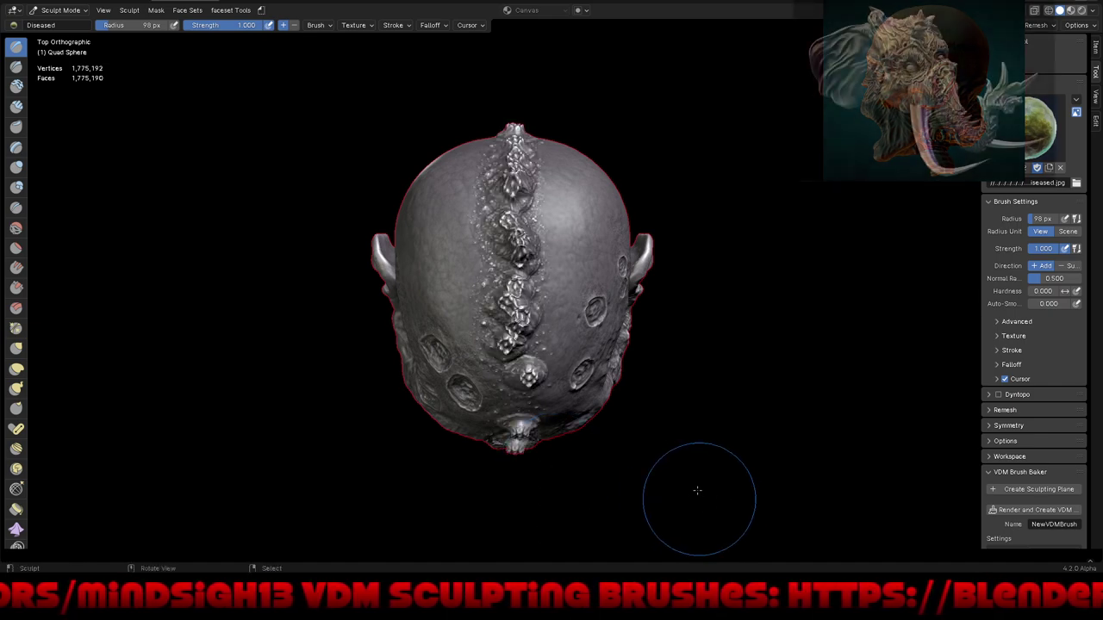
mouse_move(697, 490)
middle_mouse_down()
mouse_move(739, 364)
mouse_move(684, 340)
mouse_move(658, 296)
mouse_move(625, 354)
middle_mouse_up()
mouse_move(648, 419)
middle_mouse_down()
mouse_move(630, 387)
mouse_move(692, 398)
mouse_move(655, 394)
mouse_move(716, 302)
mouse_move(704, 347)
mouse_move(577, 344)
mouse_move(603, 339)
mouse_move(643, 387)
mouse_move(591, 379)
mouse_move(655, 327)
mouse_move(687, 279)
mouse_move(646, 264)
mouse_move(650, 289)
middle_mouse_up()
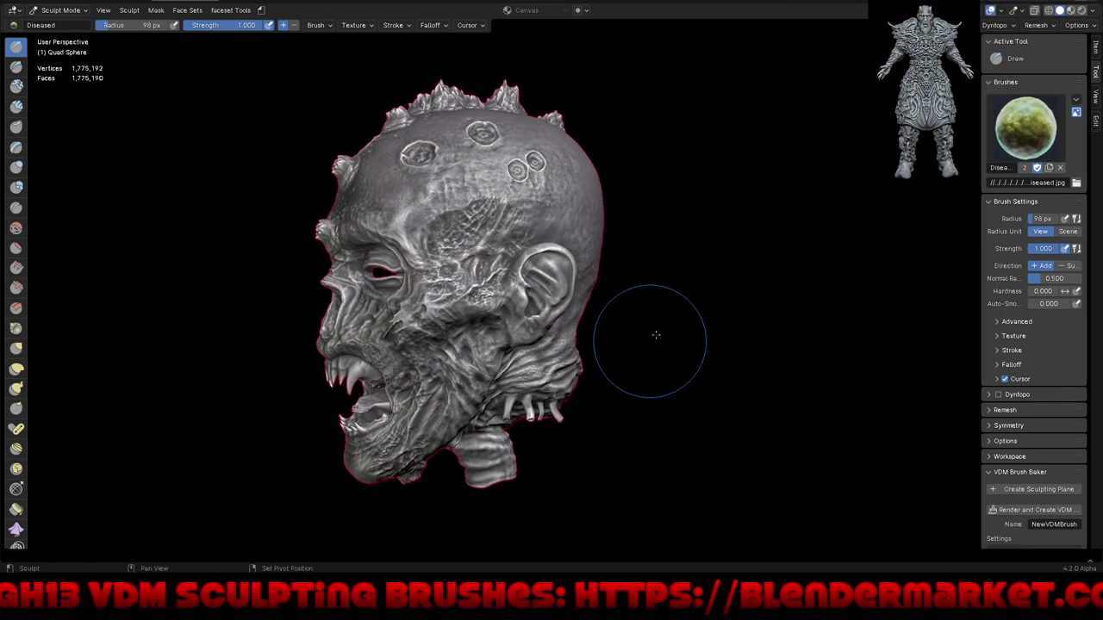
mouse_move(657, 333)
middle_mouse_down()
mouse_move(669, 345)
mouse_move(650, 393)
mouse_move(770, 386)
middle_mouse_up()
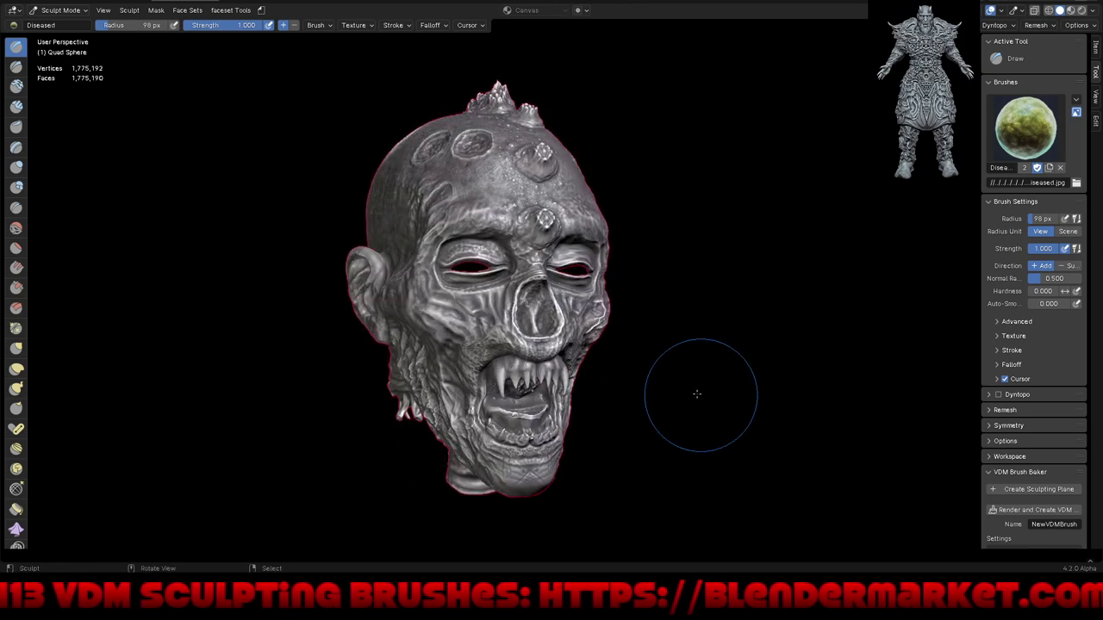
middle_click_drag(694, 388, 921, 402)
mouse_move(797, 403)
middle_mouse_down()
mouse_move(758, 419)
mouse_move(788, 435)
mouse_move(766, 450)
mouse_move(767, 477)
mouse_move(692, 426)
middle_mouse_up()
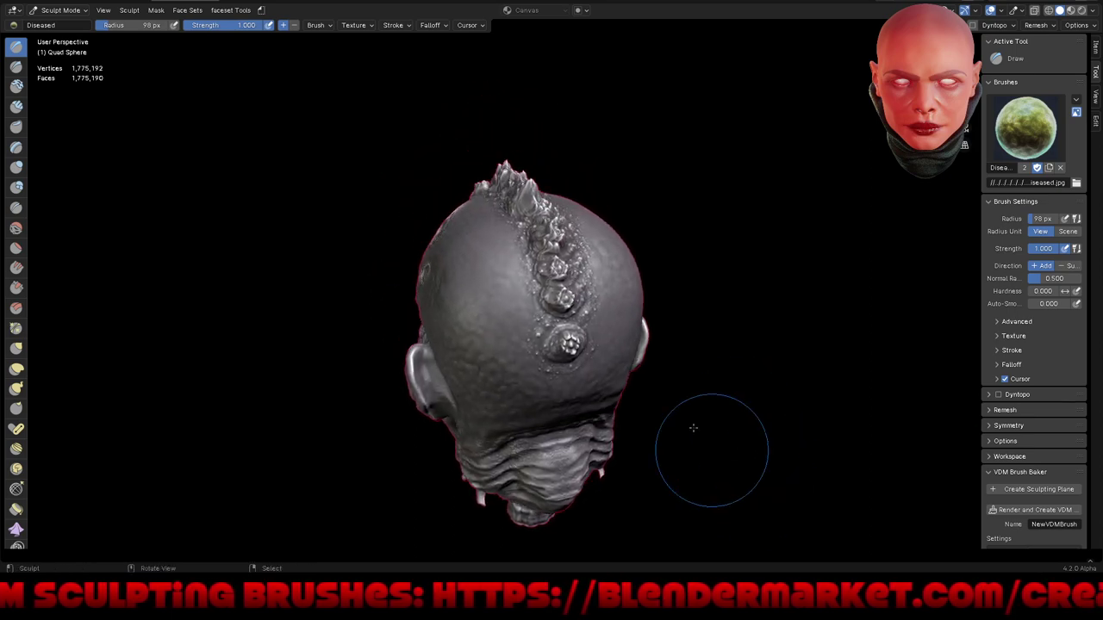
scroll(706, 379, "up", 3)
scroll(710, 362, "up", 1)
key("ctrl+z")
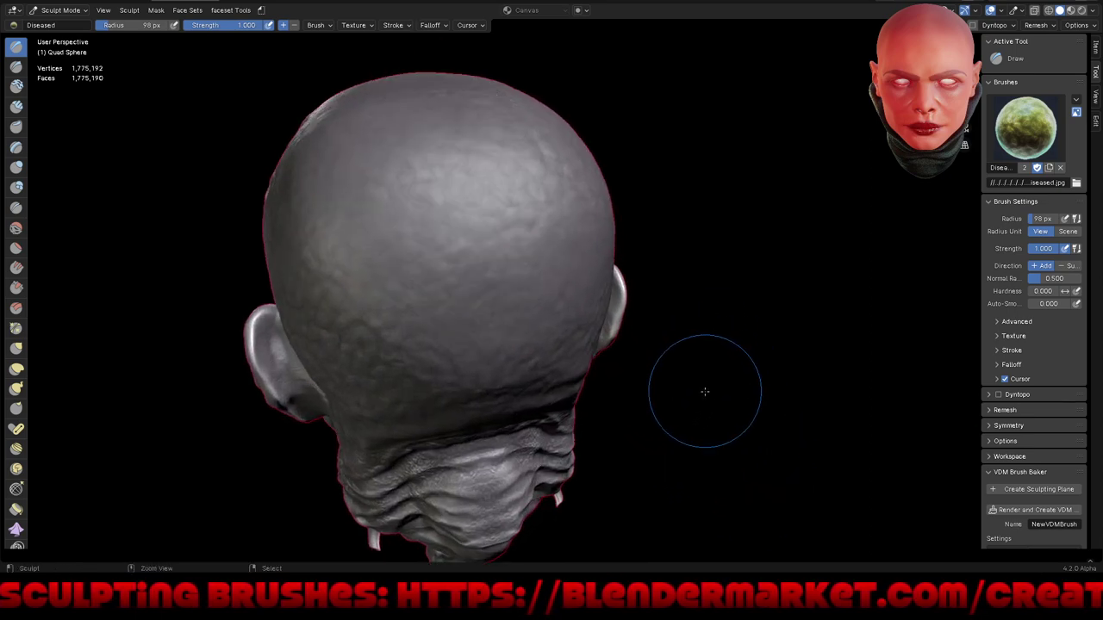
middle_click_drag(664, 419, 755, 414)
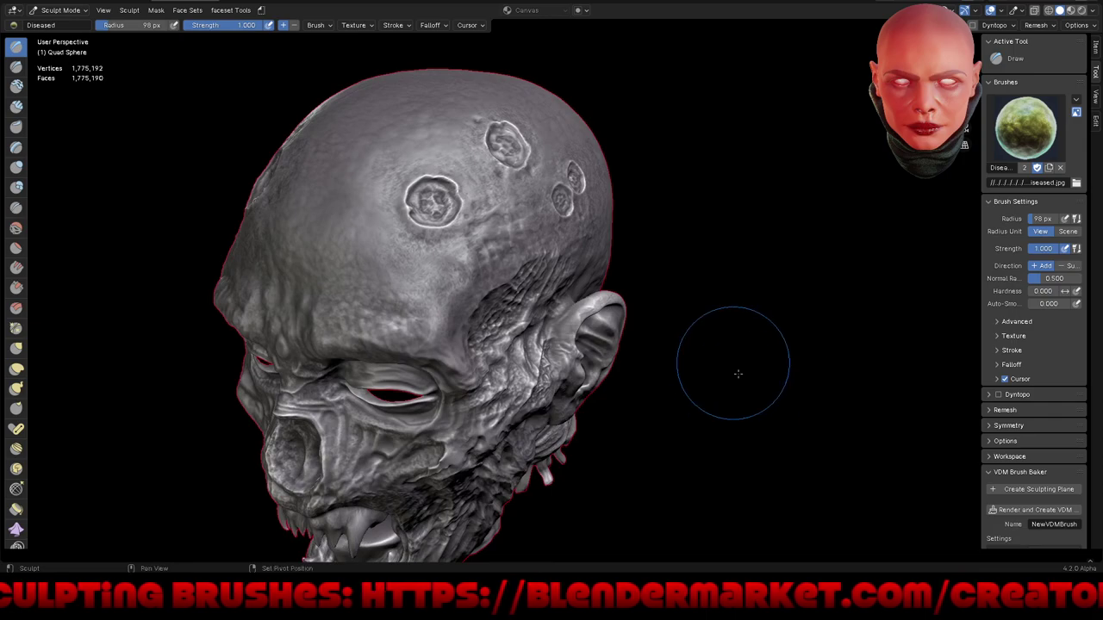